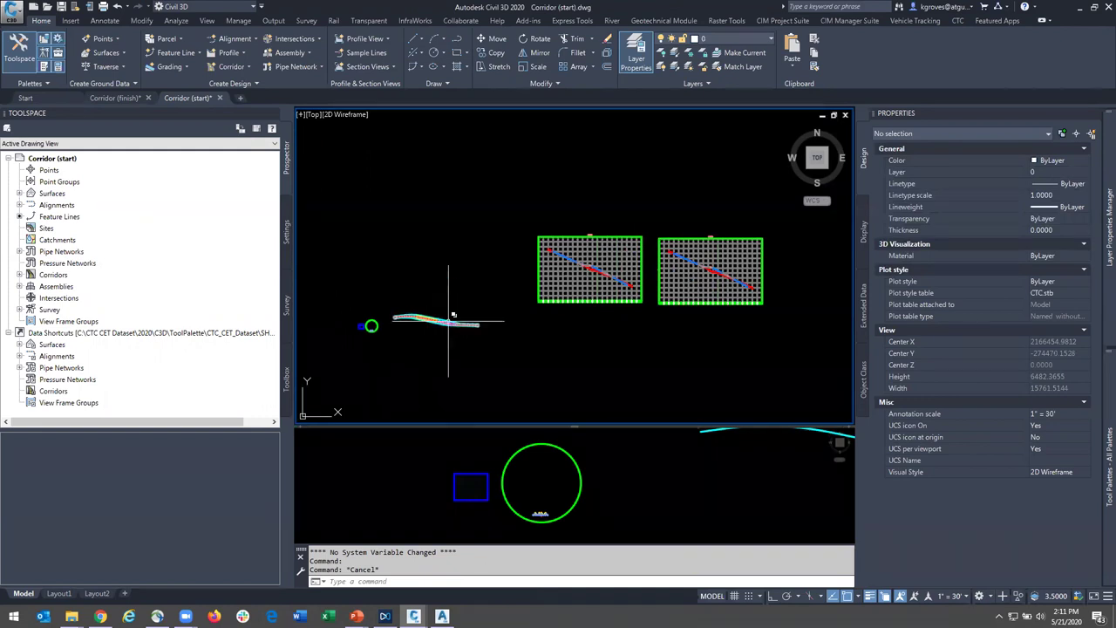
# - Thaw all layers so the side-road intersection linework shows along the corridor's base geometry
pyautogui.scroll(10, 411, 318)
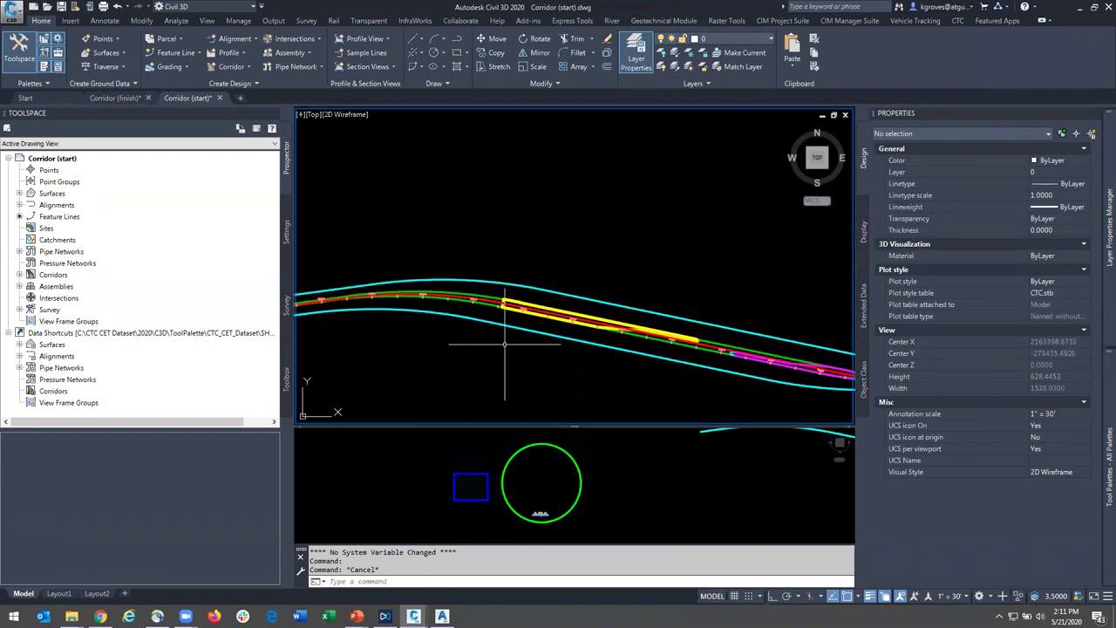
pyautogui.press('Return')
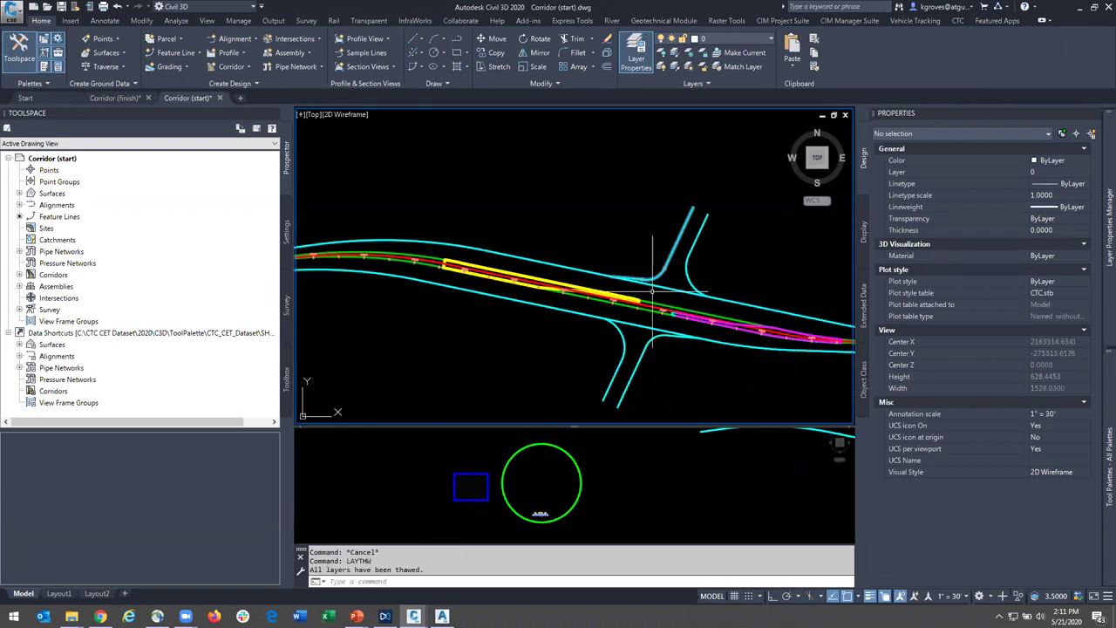
pyautogui.scroll(4, 682, 316)
pyautogui.moveTo(674, 356); pyautogui.dragTo(627, 332, button='middle')
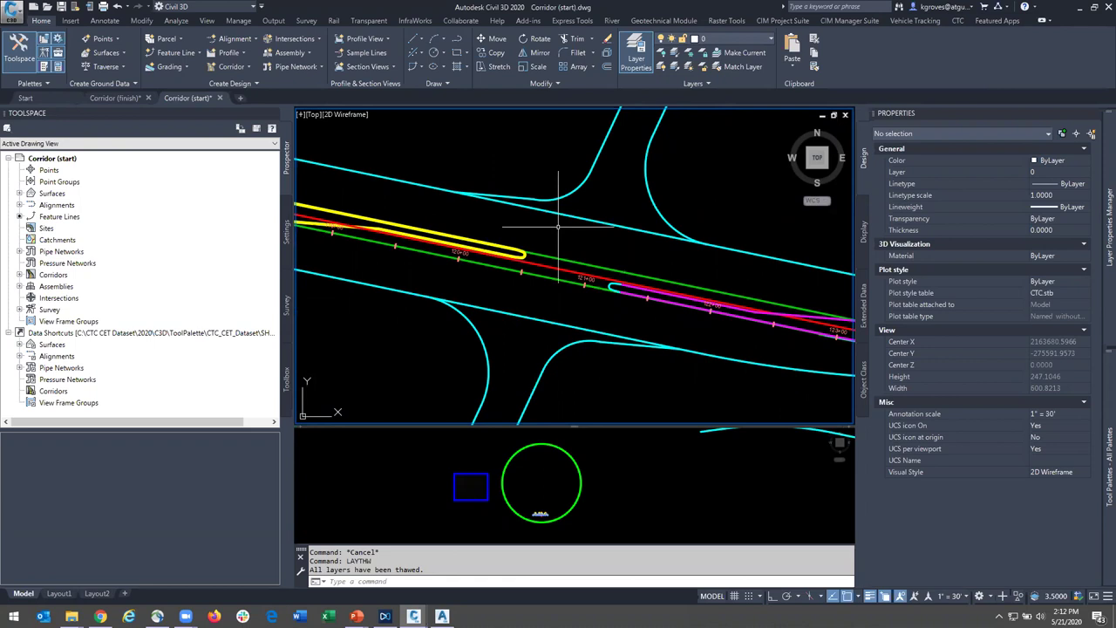
# - Freeze the _BASE GEOM (Intersection) layer by picking one of the side-road edge curves
pyautogui.click(689, 54)
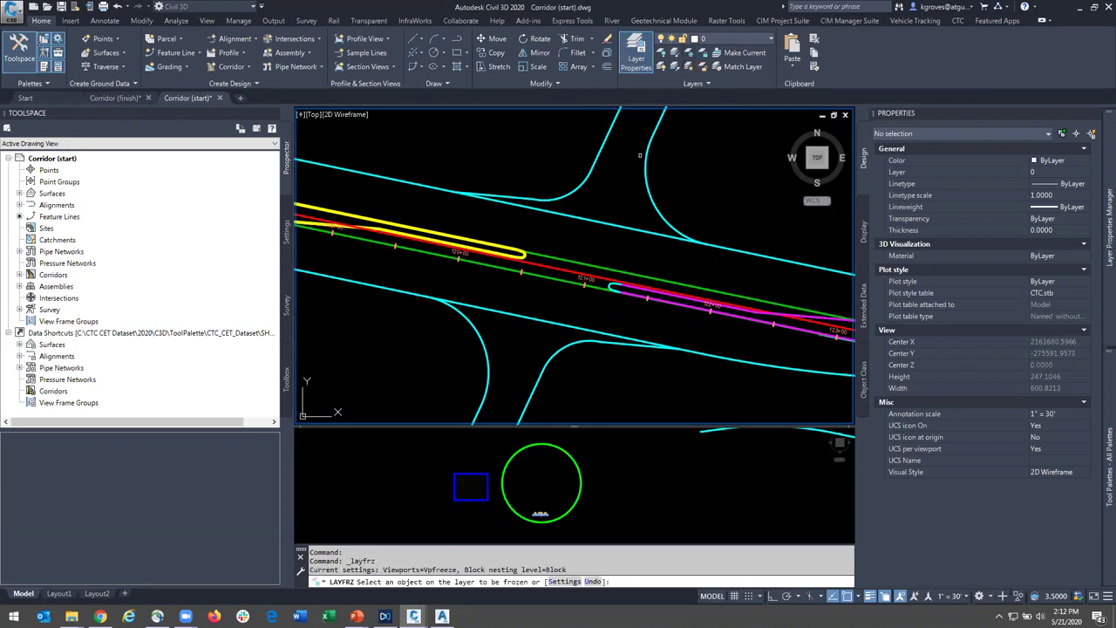
pyautogui.click(648, 158)
pyautogui.press('Escape')
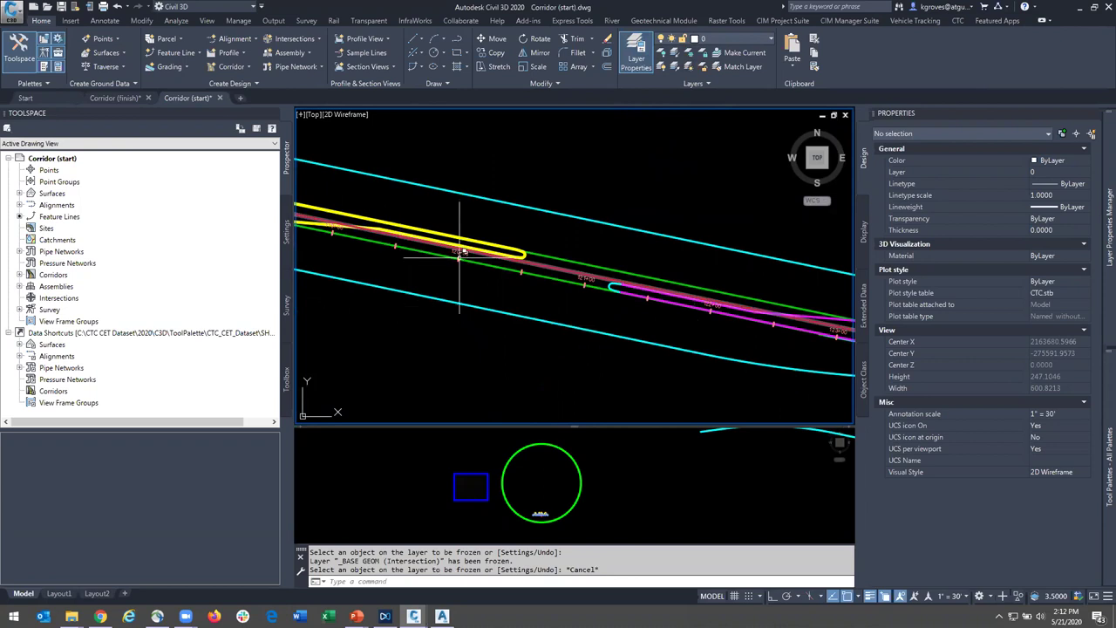
# - Check the properties of the lower green alignment at the road's start near station 112+00
pyautogui.moveTo(377, 252); pyautogui.dragTo(712, 306, button='middle')
pyautogui.scroll(-5, 458, 279)
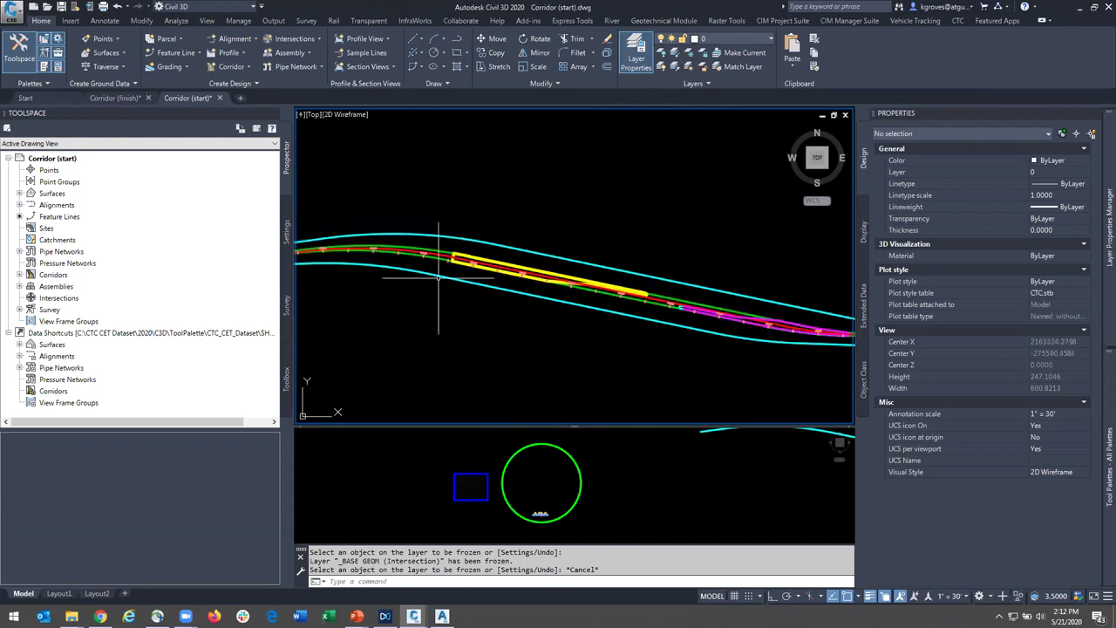
pyautogui.moveTo(399, 284); pyautogui.dragTo(643, 290, button='middle')
pyautogui.scroll(7, 575, 263)
pyautogui.scroll(3, 463, 330)
pyautogui.scroll(-3, 489, 330)
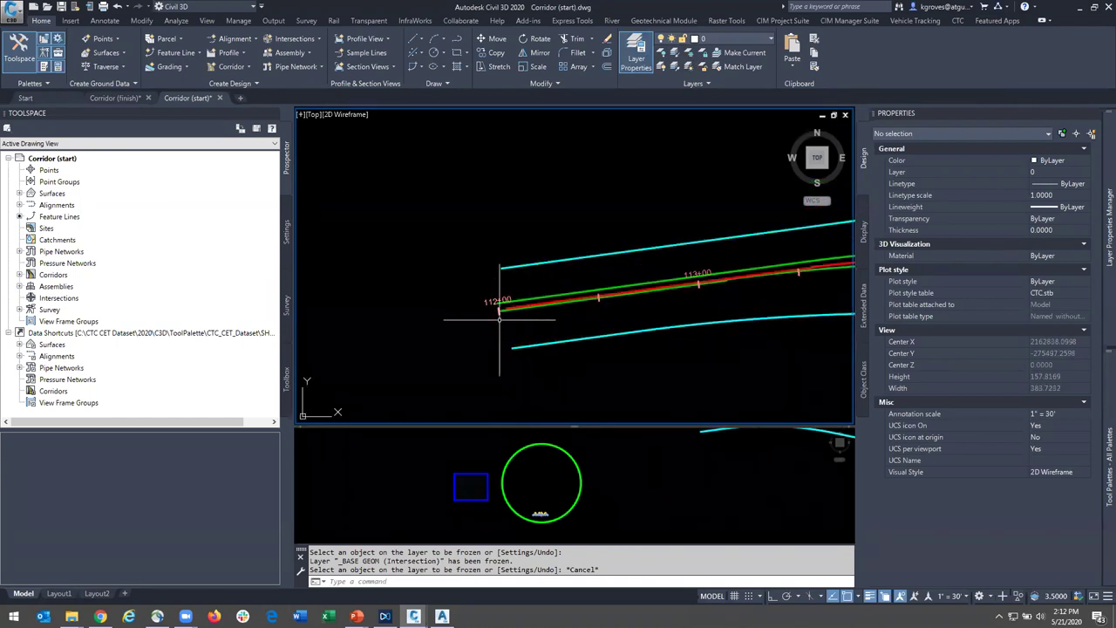
pyautogui.moveTo(498, 316); pyautogui.dragTo(413, 316, button='middle')
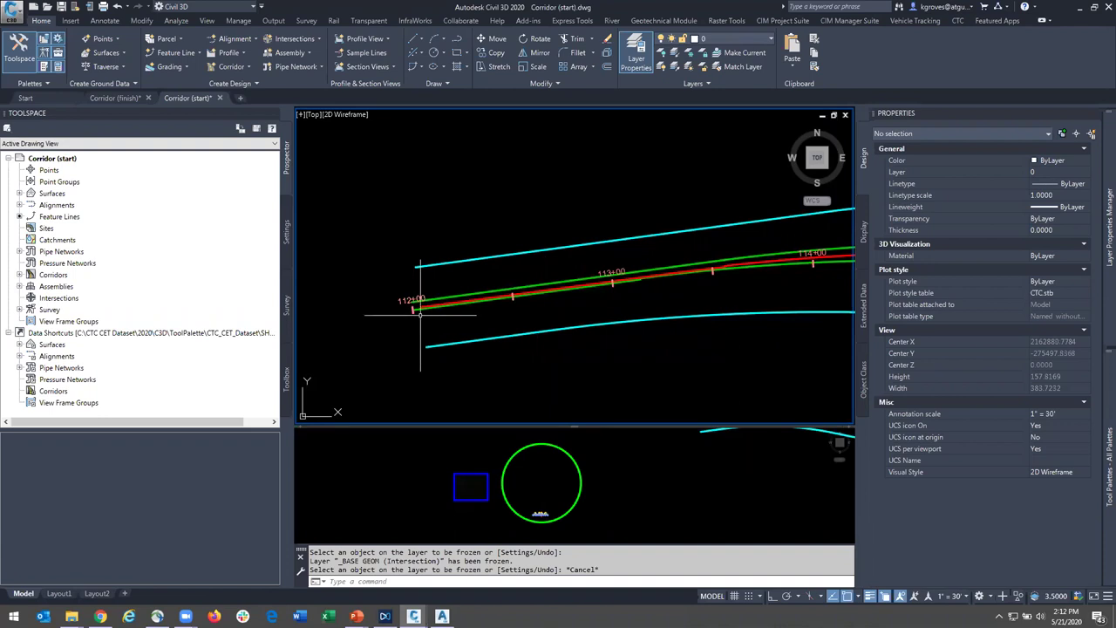
pyautogui.scroll(1, 420, 315)
pyautogui.click(428, 305)
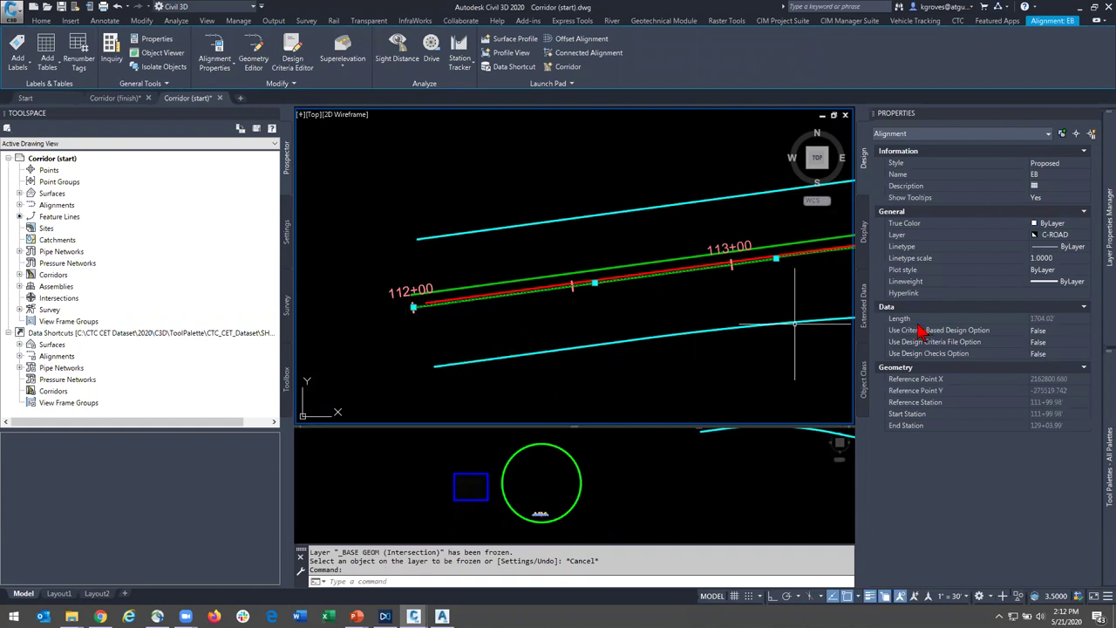
pyautogui.press('Escape')
# - Check the properties of the upper green alignment and follow it past station 116+00
pyautogui.click(579, 276)
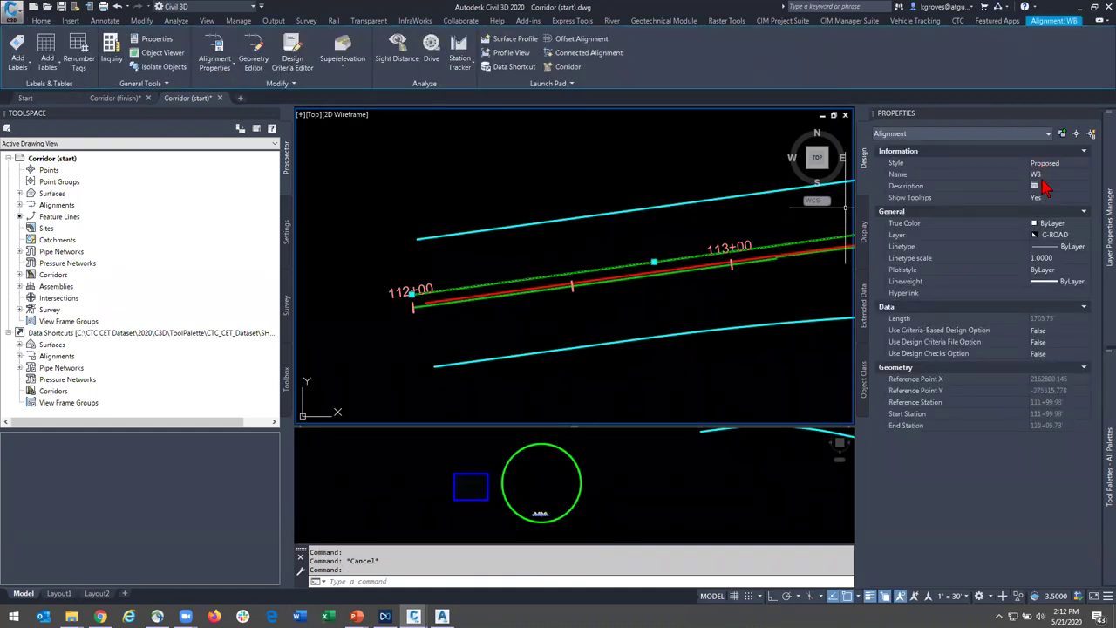
pyautogui.scroll(-3, 462, 279)
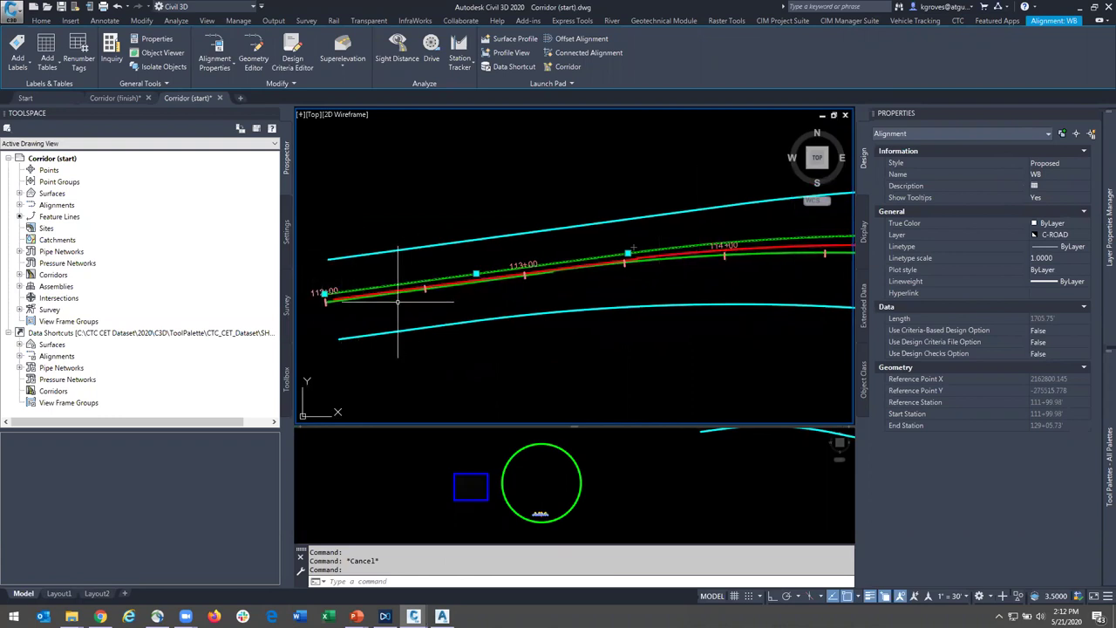
pyautogui.moveTo(623, 256); pyautogui.dragTo(489, 264, button='middle')
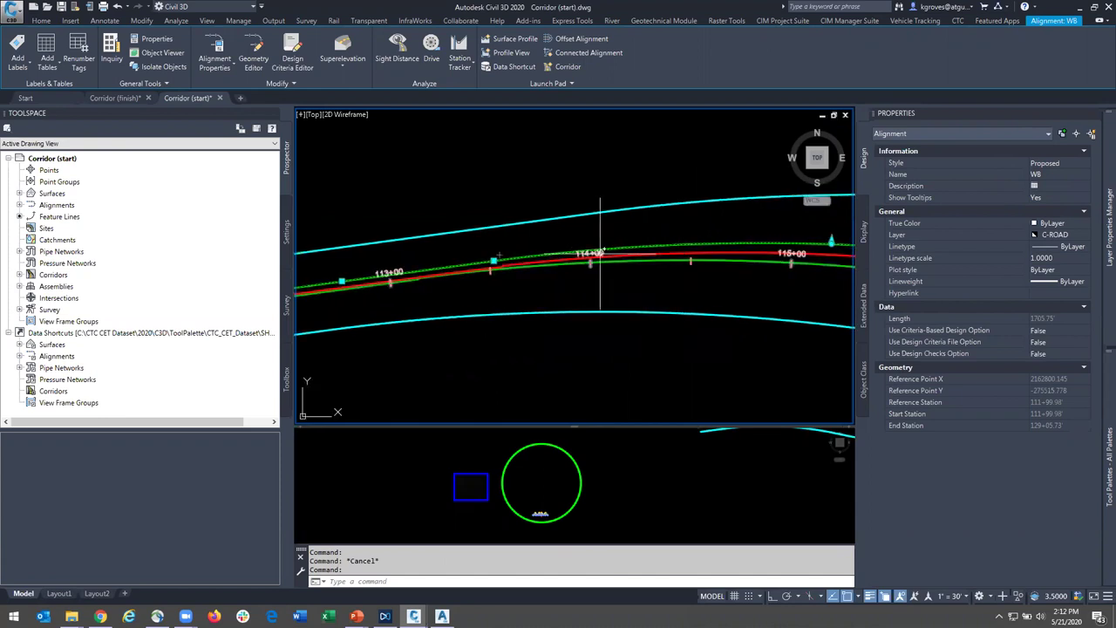
pyautogui.scroll(-4, 614, 237)
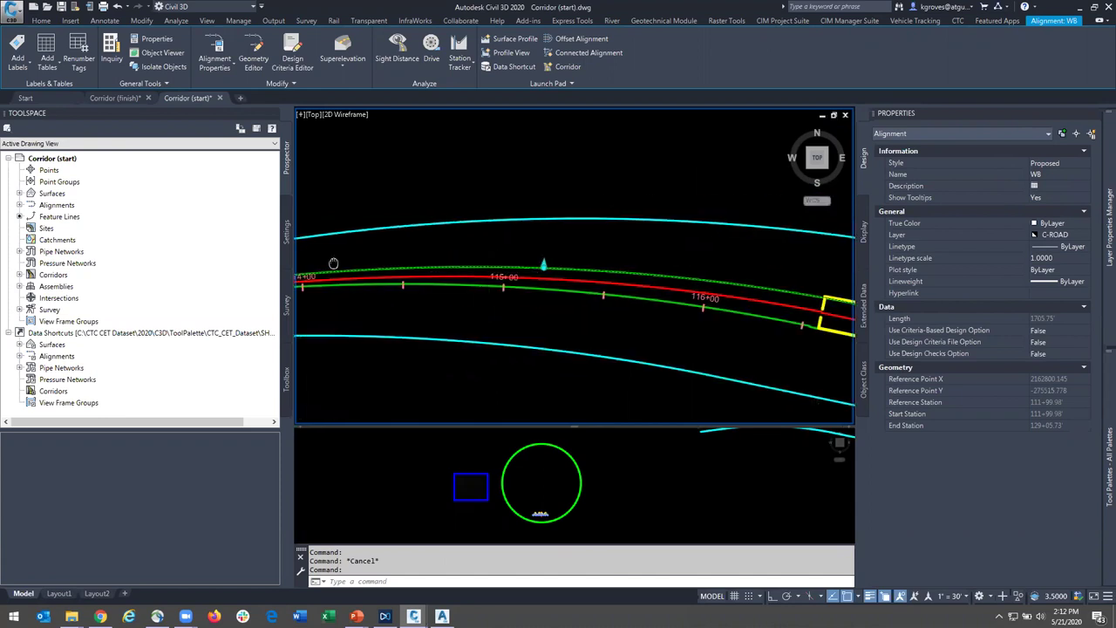
pyautogui.press('Escape')
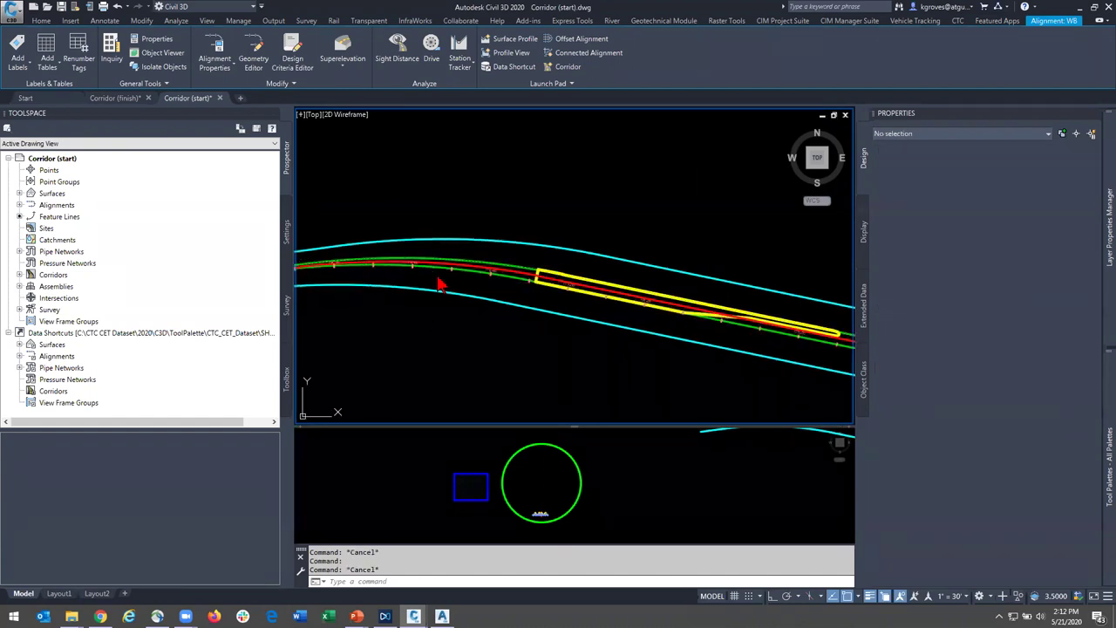
# - Examine the yellow median outline from station 117+00 onward and the cyan median nose near station 121+00
pyautogui.moveTo(441, 280); pyautogui.dragTo(704, 266, button='middle')
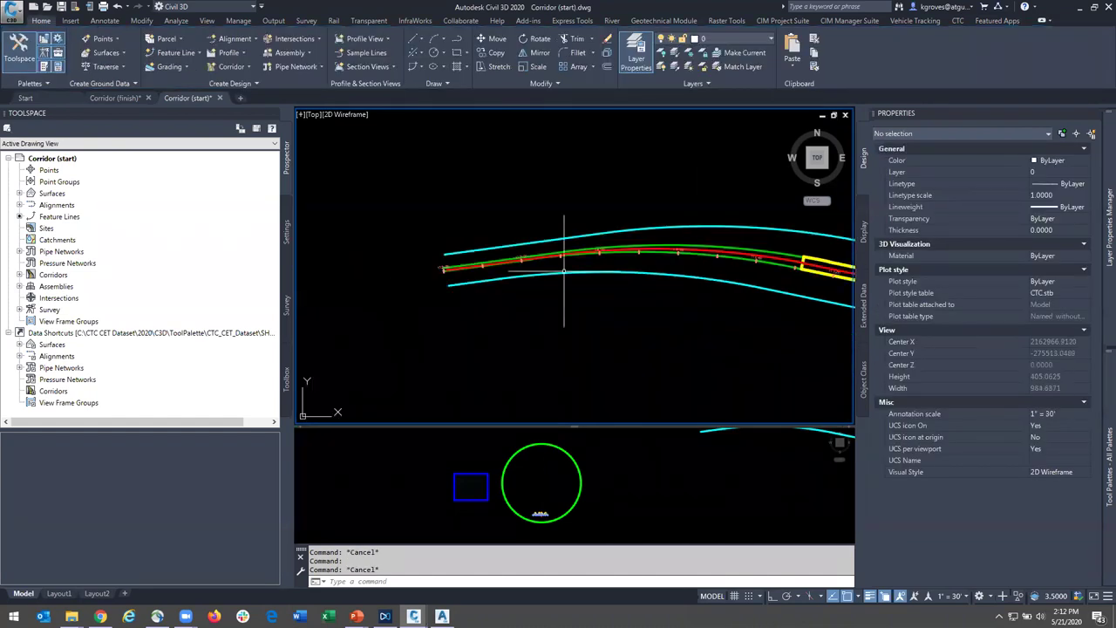
pyautogui.scroll(4, 424, 270)
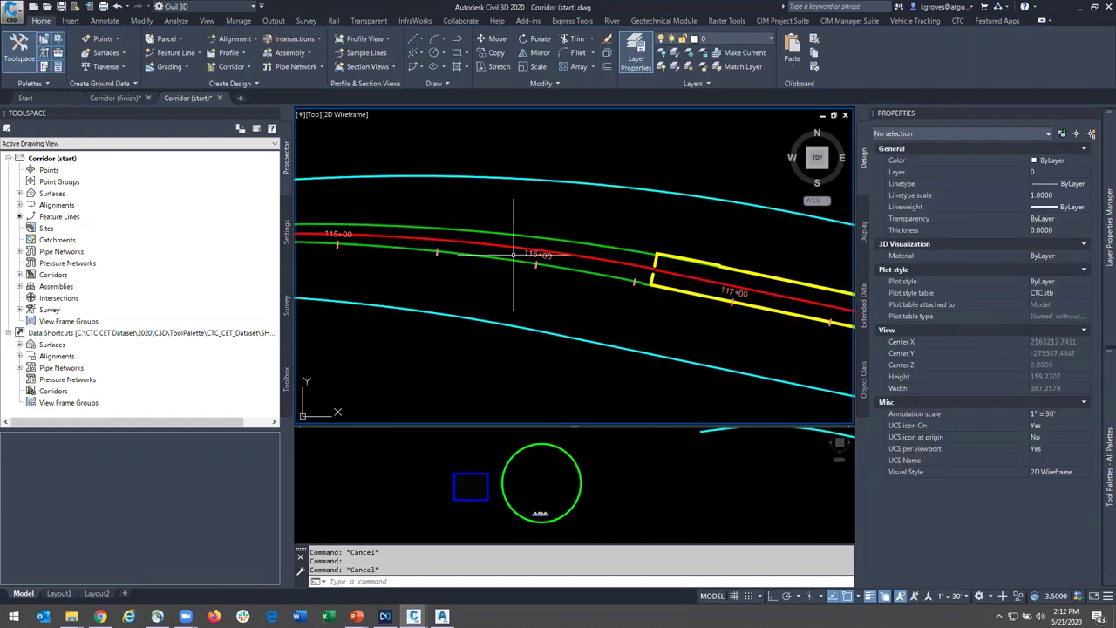
pyautogui.moveTo(668, 272); pyautogui.dragTo(358, 237, button='middle')
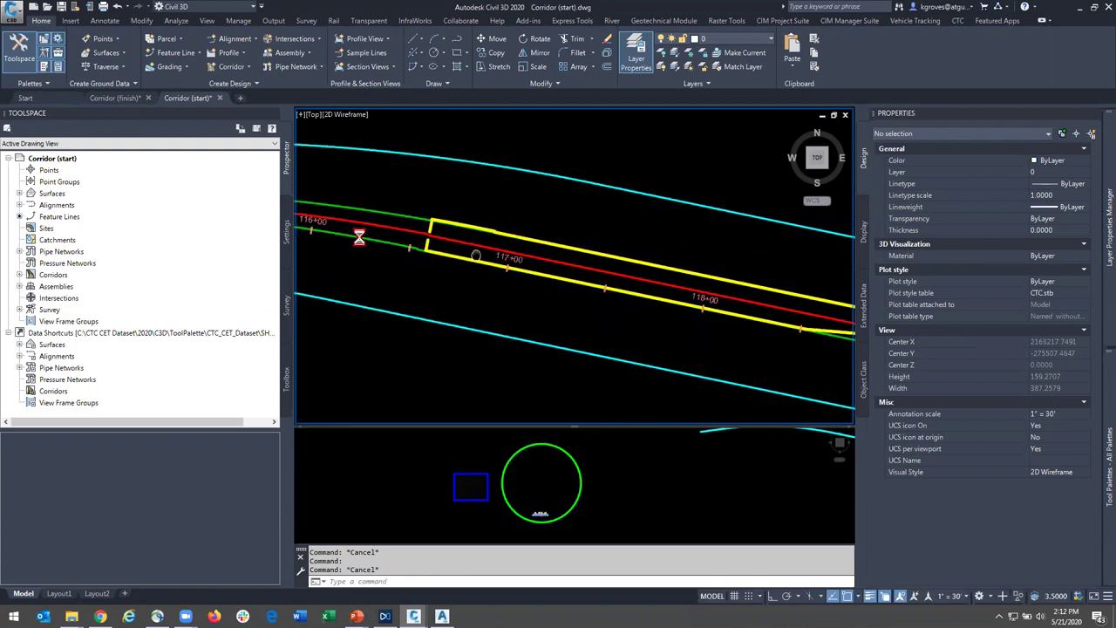
pyautogui.click(725, 313)
pyautogui.scroll(-4, 570, 297)
pyautogui.moveTo(762, 343); pyautogui.dragTo(494, 292, button='middle')
pyautogui.scroll(4, 542, 287)
pyautogui.press('Escape')
pyautogui.click(628, 294)
pyautogui.click(600, 274)
pyautogui.press('Escape')
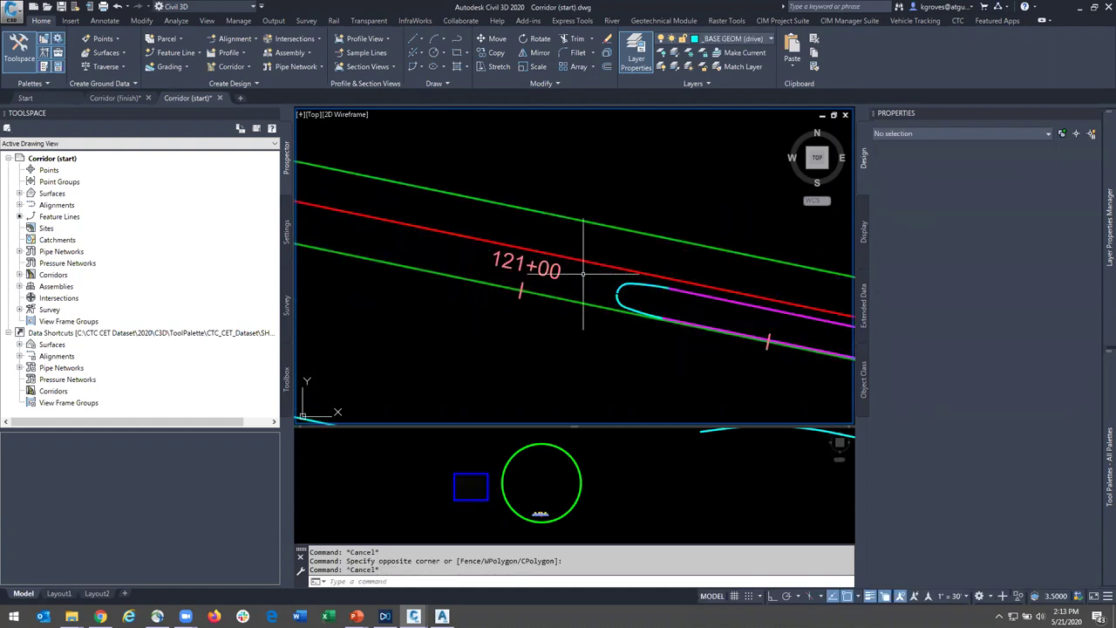
# - Examine the gap between the yellow and magenta medians and the road geometry through to its far end
pyautogui.scroll(-4, 514, 310)
pyautogui.moveTo(389, 310); pyautogui.dragTo(584, 340, button='middle')
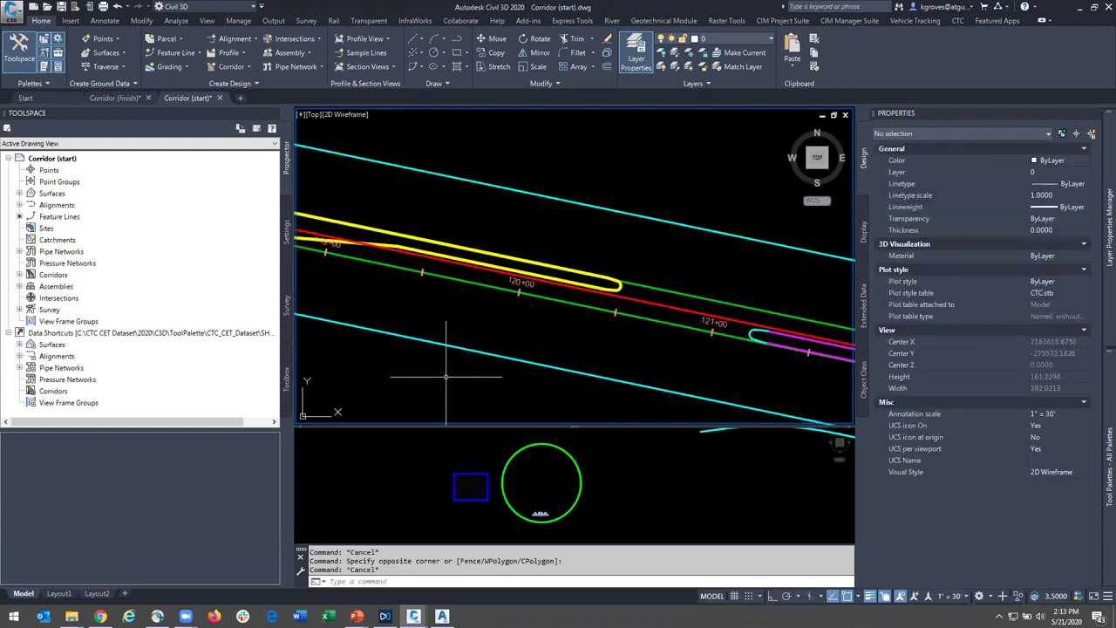
pyautogui.moveTo(365, 305); pyautogui.dragTo(683, 360, button='middle')
pyautogui.scroll(-2, 470, 313)
pyautogui.moveTo(470, 313); pyautogui.dragTo(695, 323, button='middle')
pyautogui.moveTo(473, 299); pyautogui.dragTo(301, 273, button='middle')
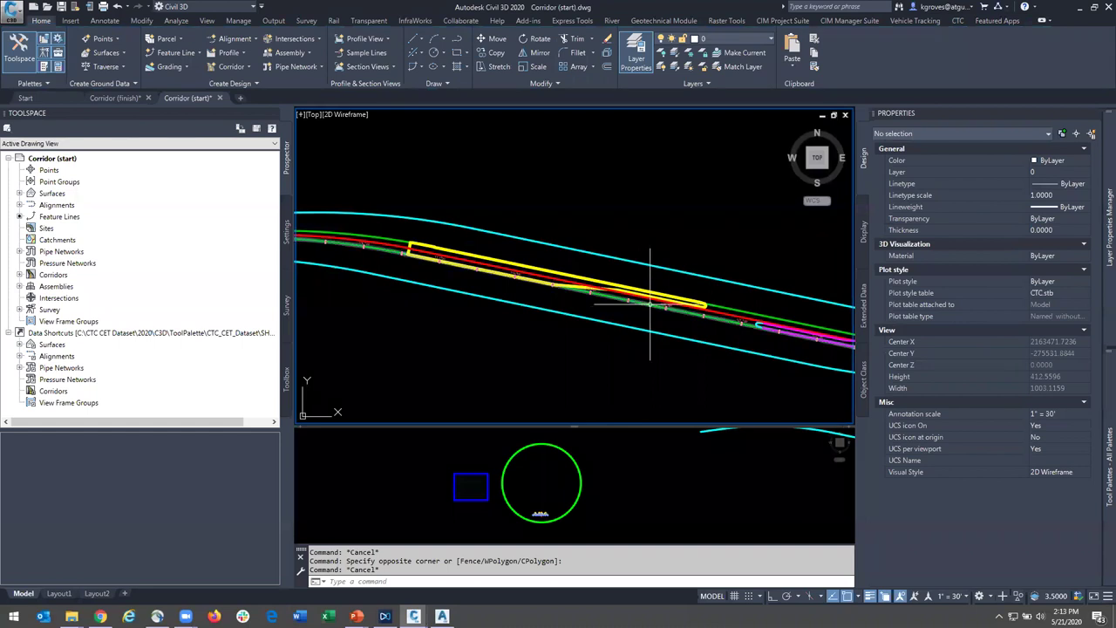
pyautogui.moveTo(703, 352); pyautogui.dragTo(540, 314, button='middle')
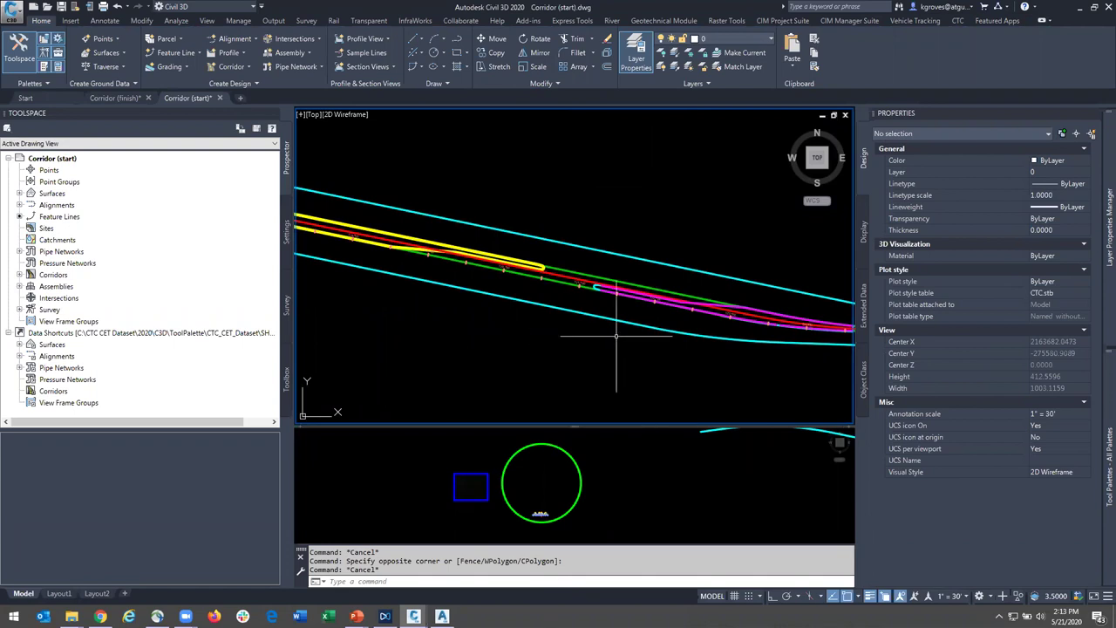
pyautogui.moveTo(711, 372); pyautogui.dragTo(668, 372, button='middle')
pyautogui.scroll(-2, 518, 382)
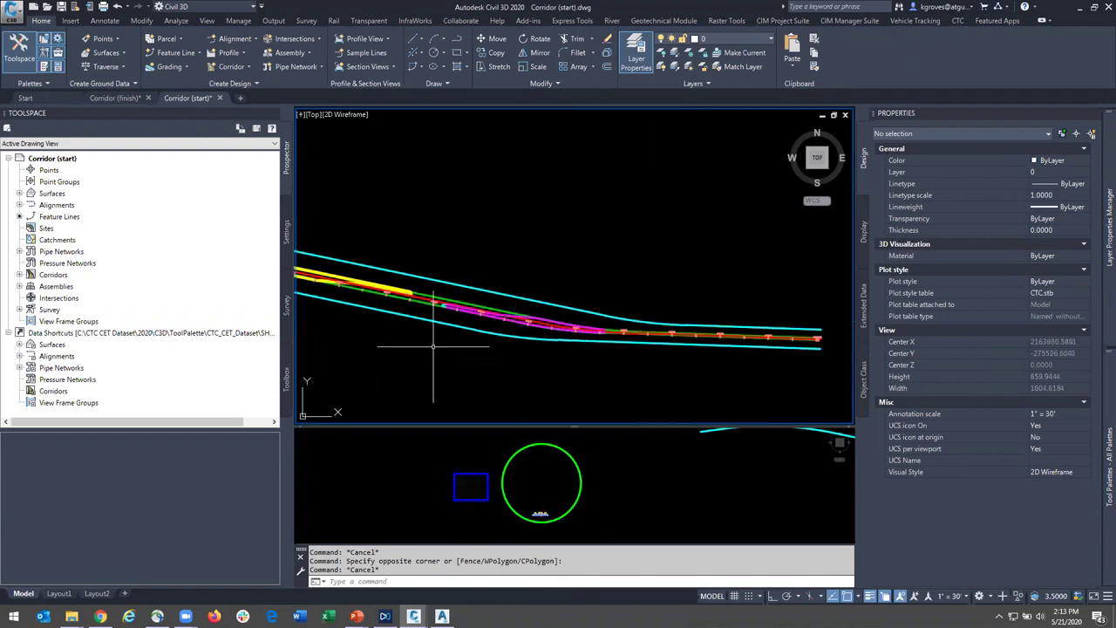
pyautogui.scroll(-2, 525, 325)
pyautogui.moveTo(510, 241)
pyautogui.mouseDown()
pyautogui.moveTo(511, 373)
pyautogui.moveTo(541, 269)
pyautogui.moveTo(522, 243)
pyautogui.mouseUp()
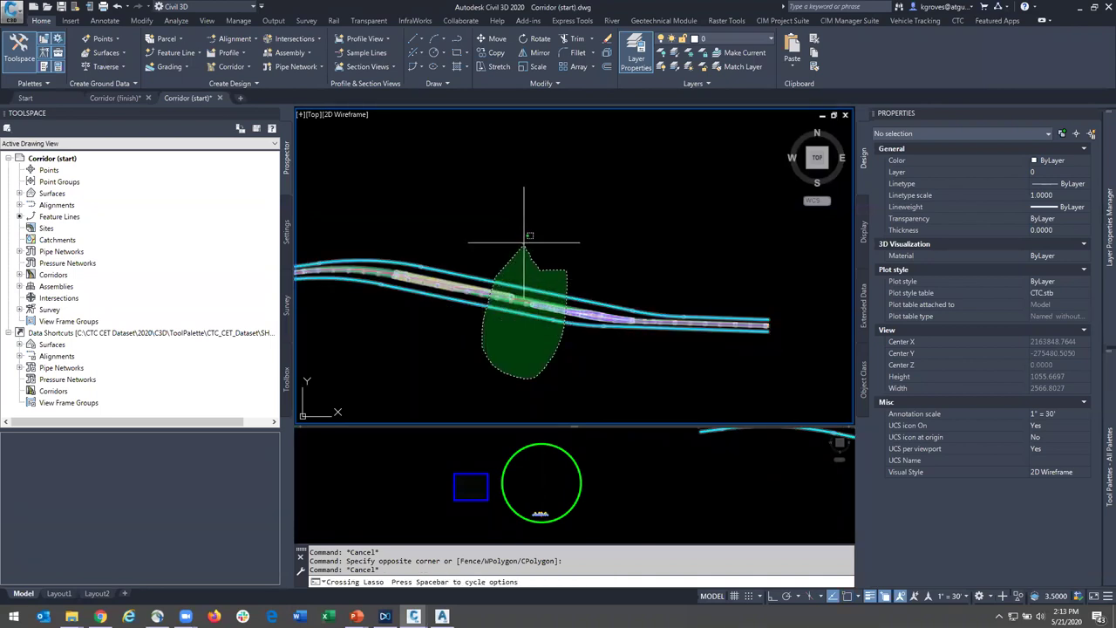
pyautogui.press('Escape')
# - Examine the whole road layout and the yellow median's change in width between stations 118+00 and 119+00
pyautogui.scroll(2, 453, 297)
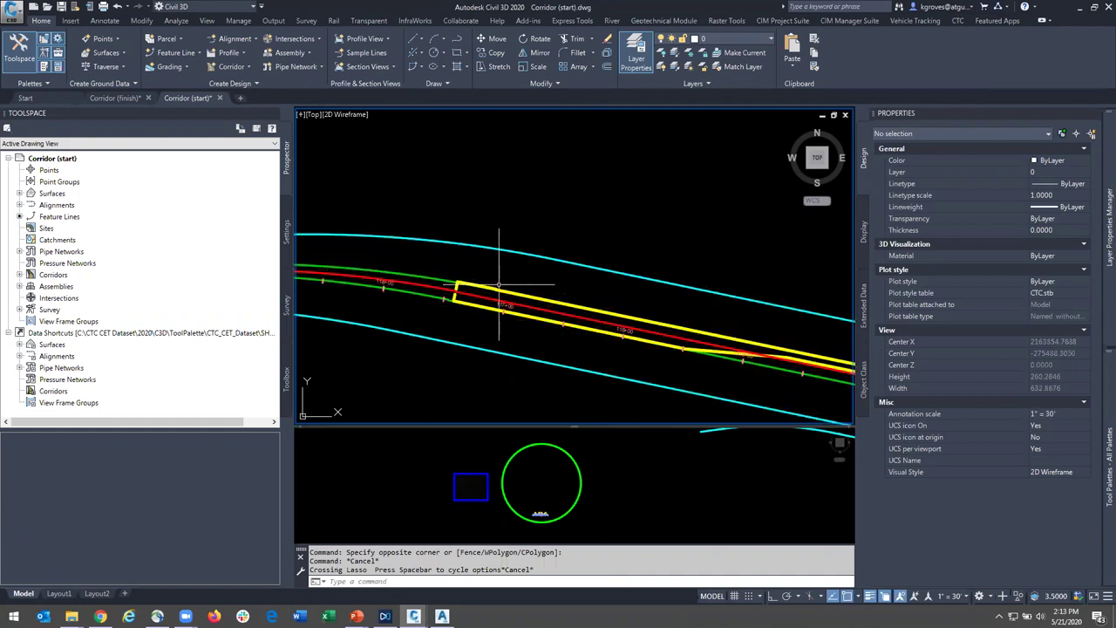
pyautogui.scroll(-5, 516, 324)
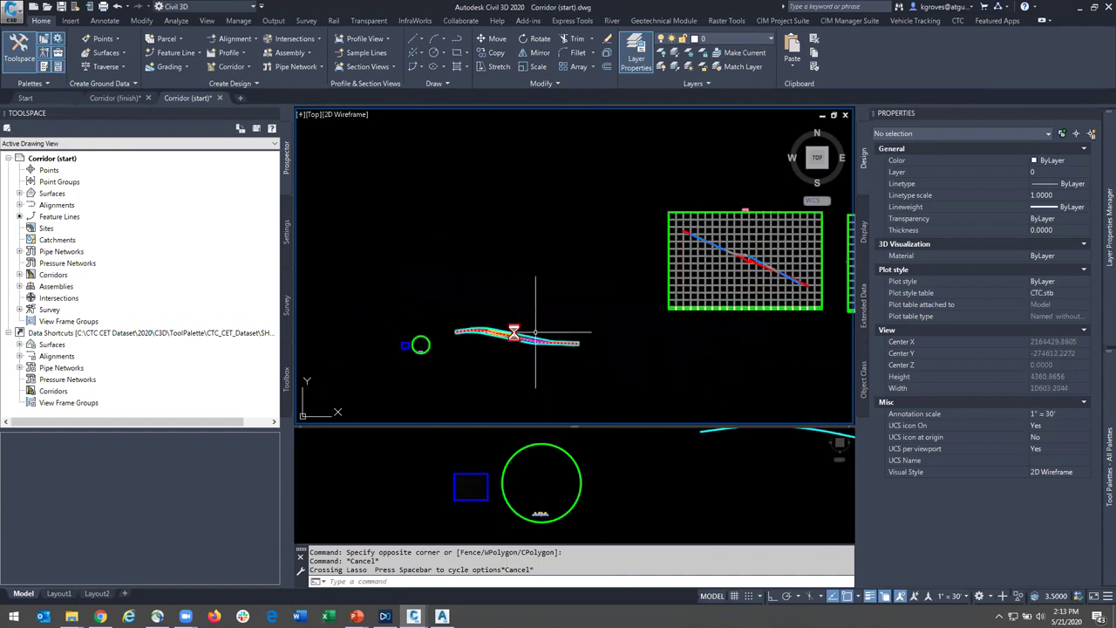
pyautogui.scroll(5, 511, 335)
pyautogui.scroll(-2, 621, 346)
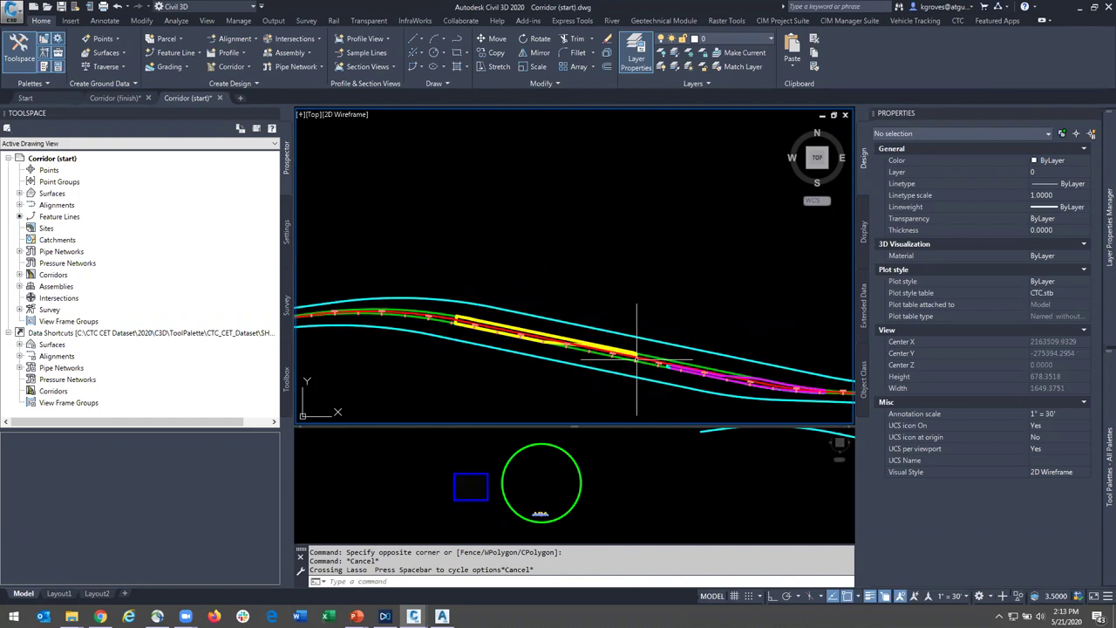
pyautogui.scroll(-2, 468, 341)
pyautogui.moveTo(472, 349)
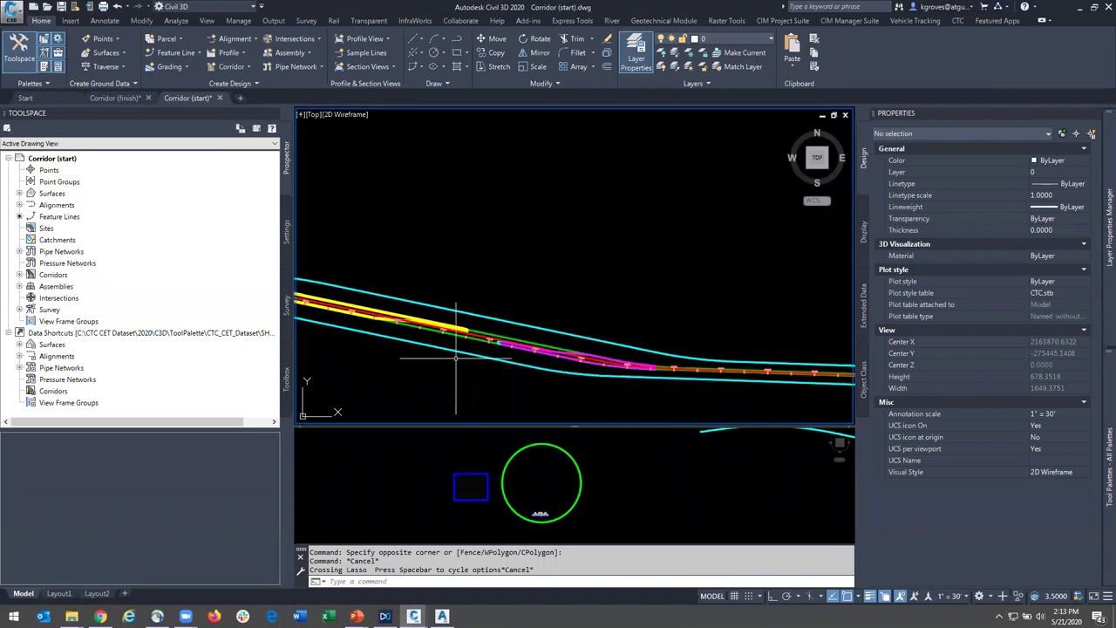
pyautogui.scroll(-2, 455, 358)
pyautogui.scroll(-2, 512, 372)
pyautogui.moveTo(644, 357); pyautogui.dragTo(799, 365, button='middle')
pyautogui.scroll(3, 543, 328)
pyautogui.scroll(3, 758, 388)
pyautogui.moveTo(724, 405); pyautogui.dragTo(549, 328, button='middle')
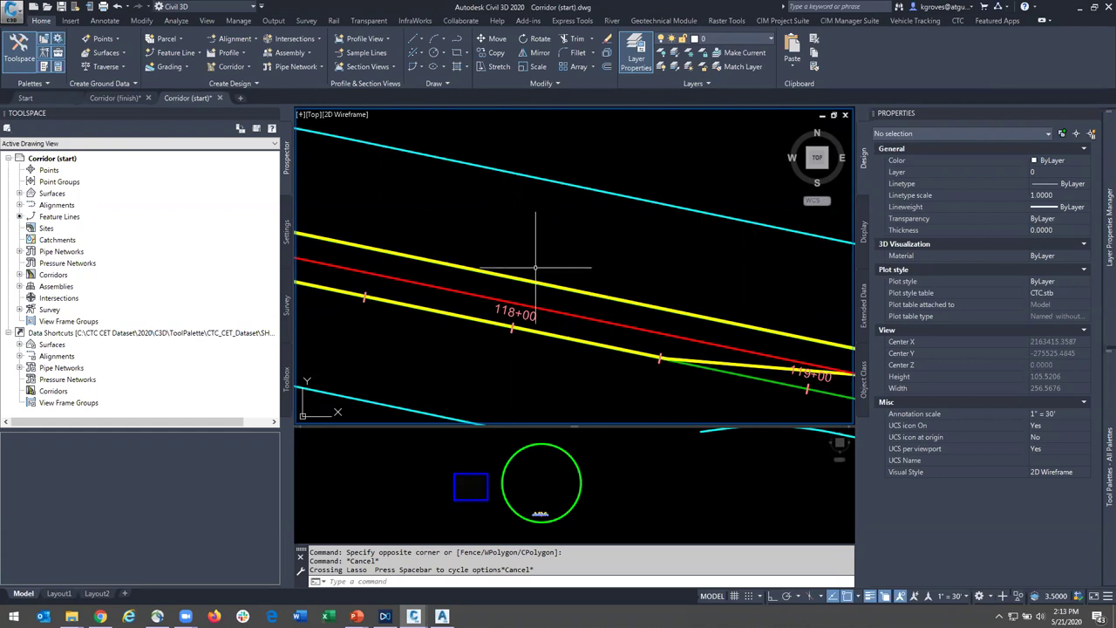
pyautogui.moveTo(710, 358); pyautogui.dragTo(695, 321, button='middle')
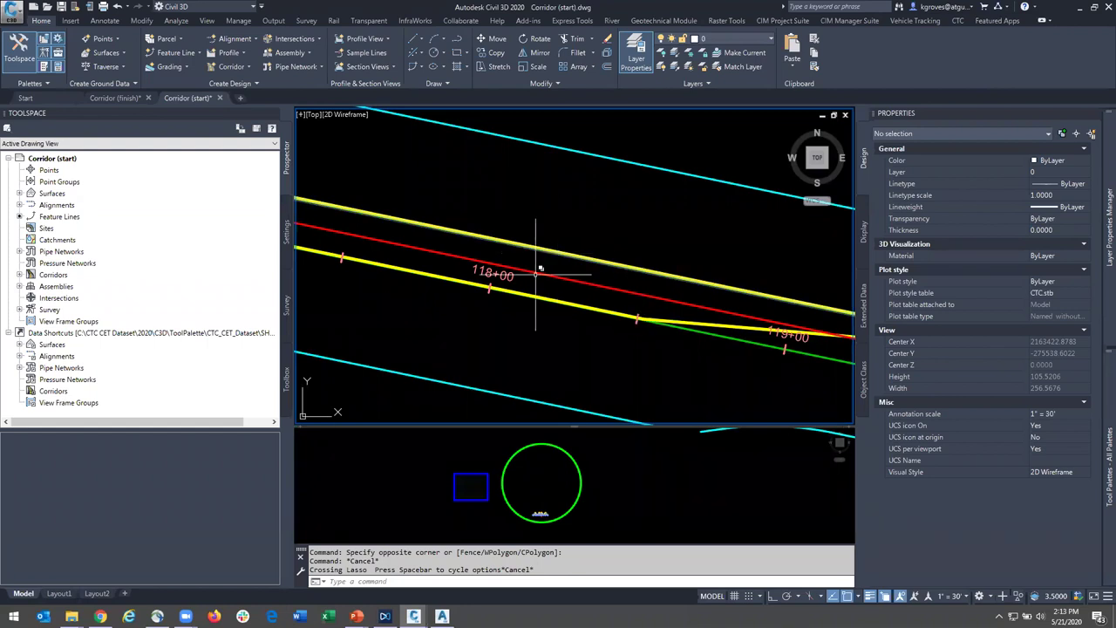
# - Turn off lineweight display for a clearer view of the two profile views
pyautogui.scroll(-2, 580, 244)
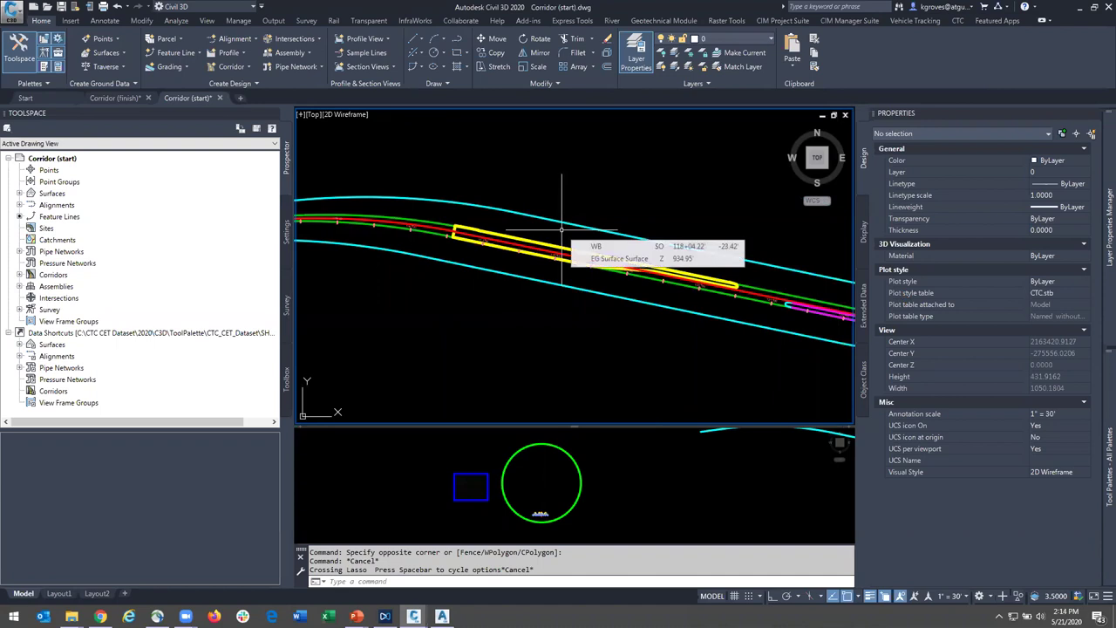
pyautogui.scroll(-5, 619, 241)
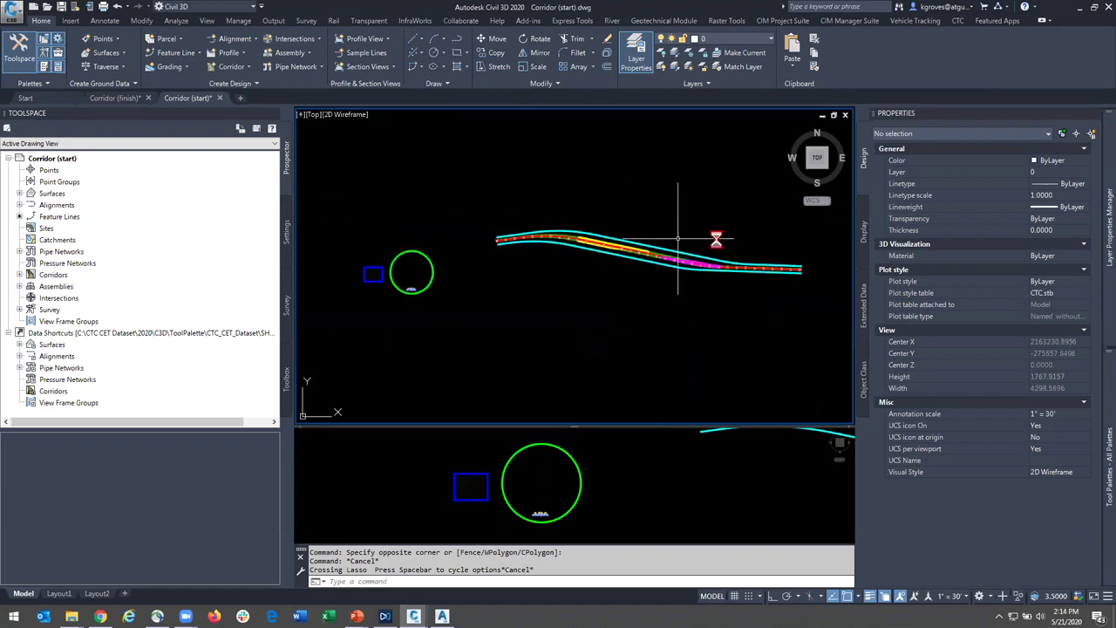
pyautogui.moveTo(564, 313); pyautogui.dragTo(521, 287, button='middle')
pyautogui.scroll(-2, 401, 298)
pyautogui.scroll(2, 522, 287)
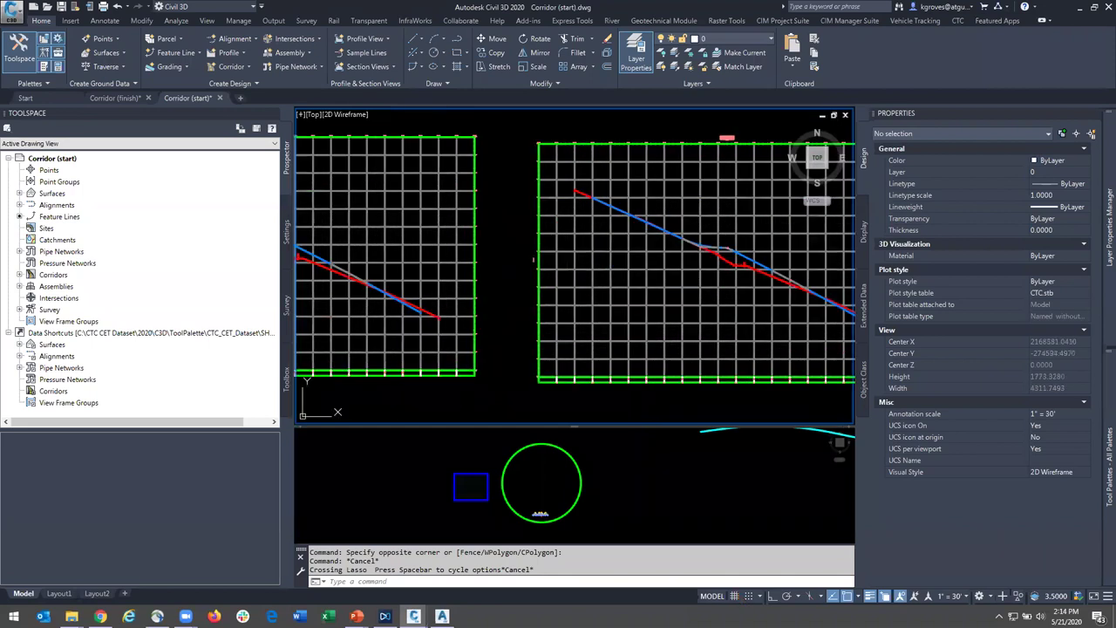
pyautogui.click(871, 596)
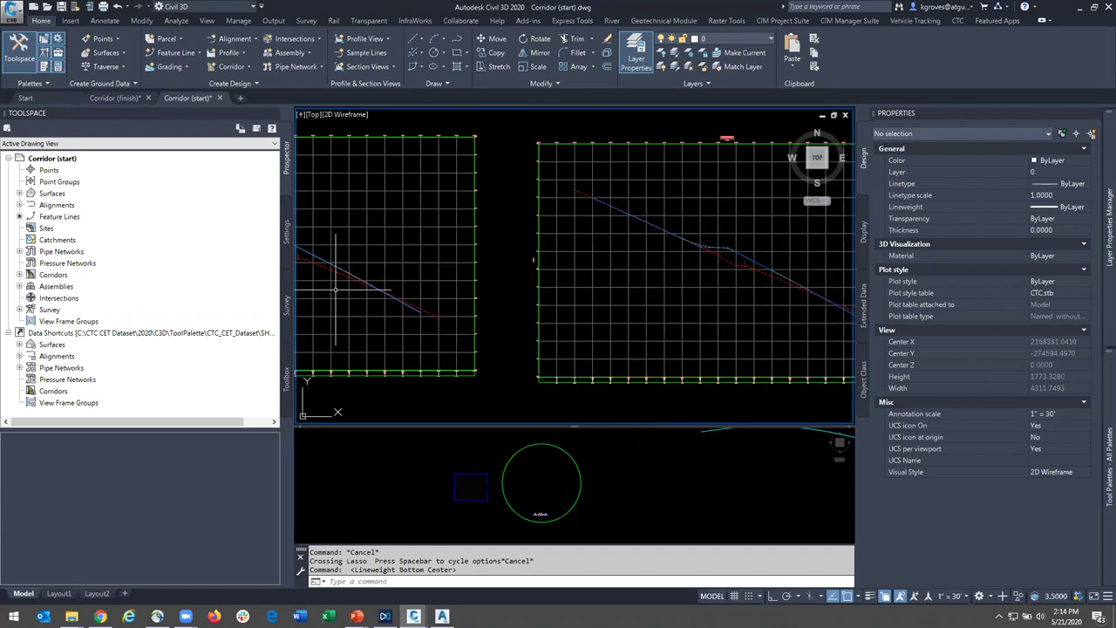
# - Examine the profile lines at the vertical curve in the middle of the first profile view
pyautogui.scroll(2, 349, 288)
pyautogui.scroll(-4, 686, 259)
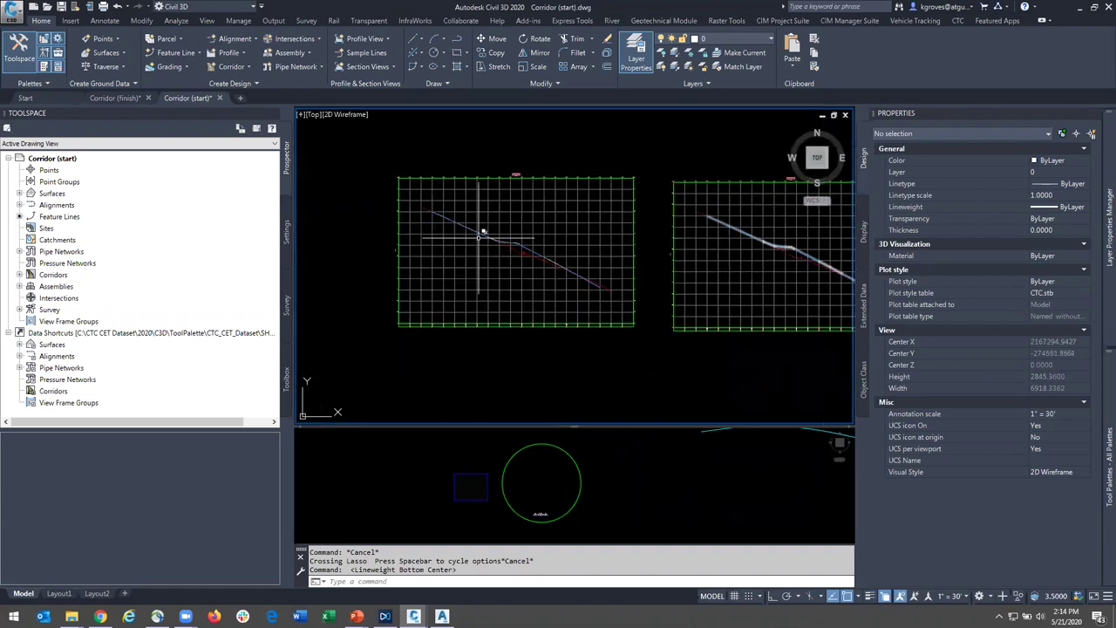
pyautogui.scroll(3, 453, 212)
pyautogui.scroll(5, 738, 351)
pyautogui.scroll(4, 483, 317)
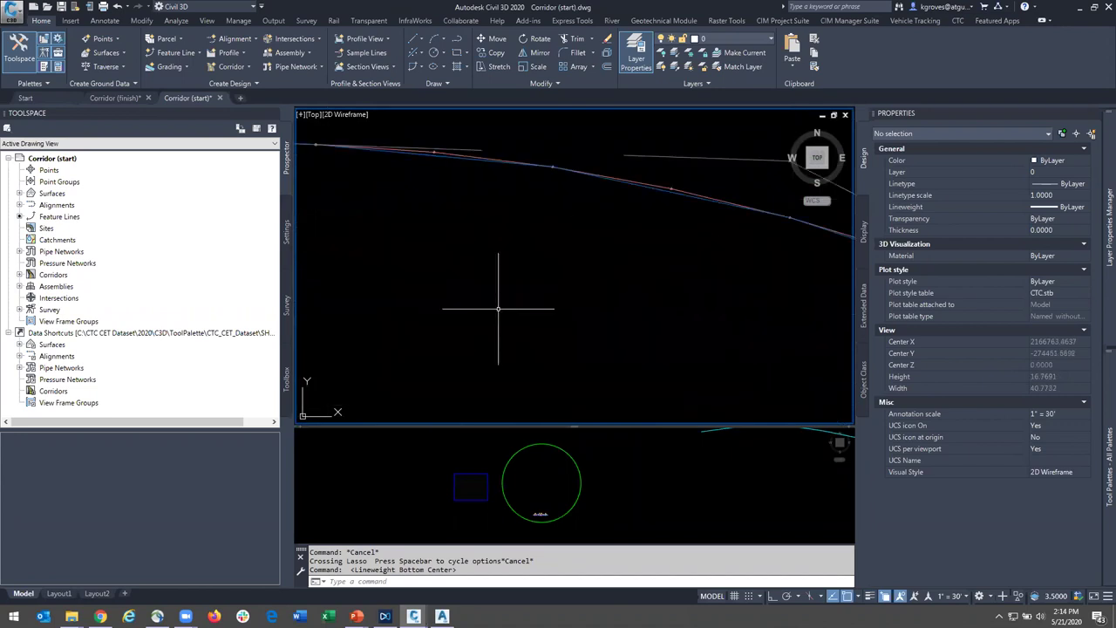
# - Examine the profile lines on both sides of the vertical curve in the first profile view
pyautogui.moveTo(529, 209); pyautogui.dragTo(670, 423, button='middle')
pyautogui.scroll(2, 518, 292)
pyautogui.scroll(-10, 430, 259)
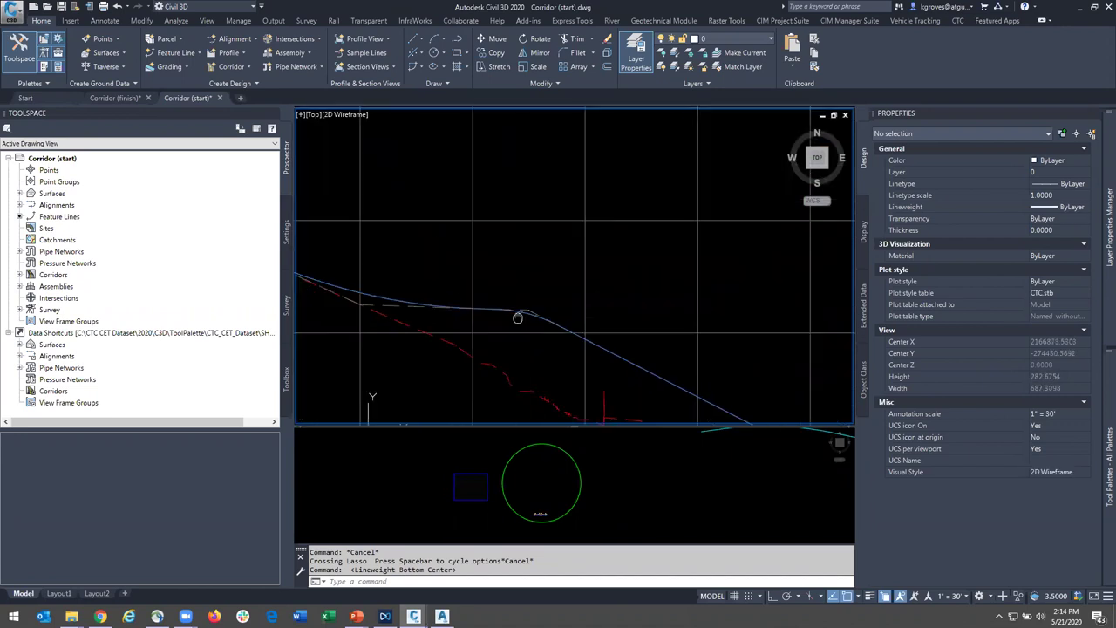
pyautogui.scroll(8, 431, 254)
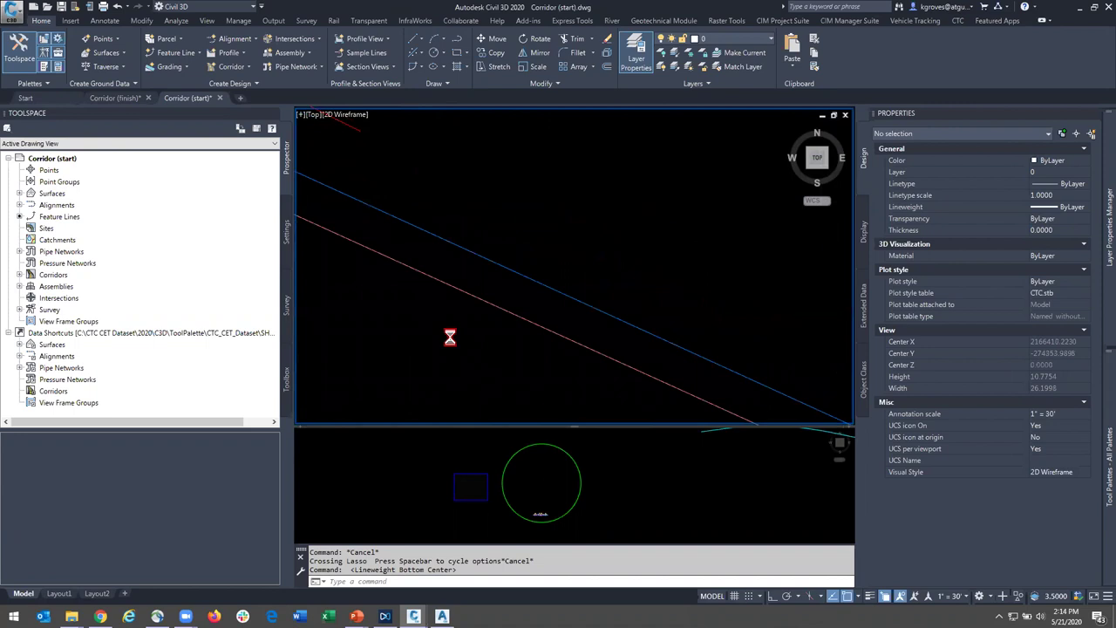
pyautogui.moveTo(529, 340); pyautogui.dragTo(478, 339, button='middle')
pyautogui.scroll(-15, 481, 339)
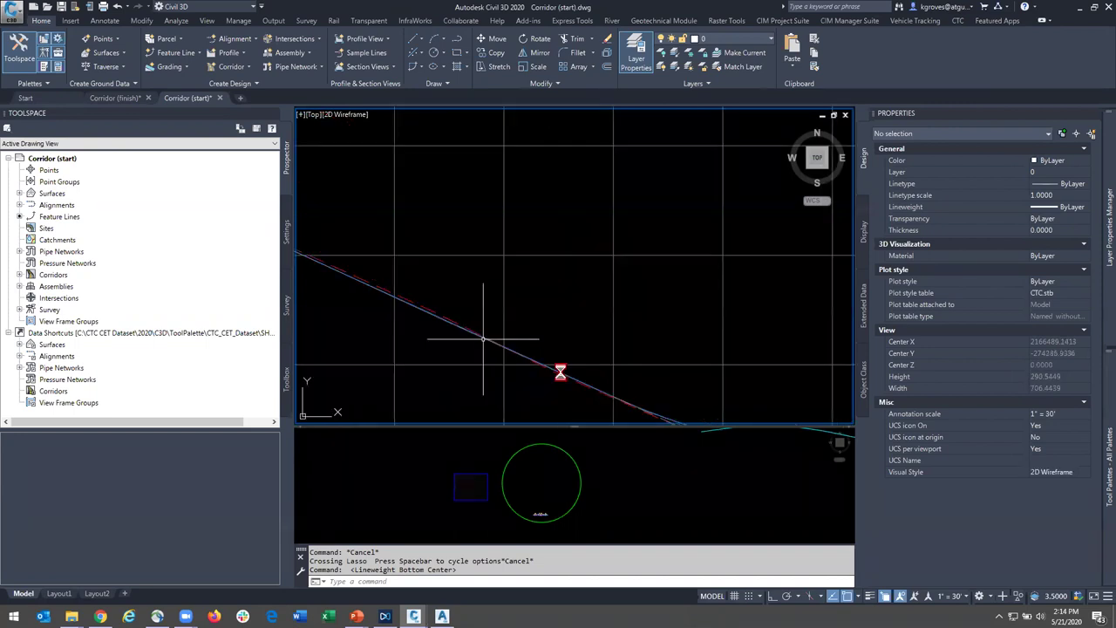
pyautogui.scroll(-3, 469, 325)
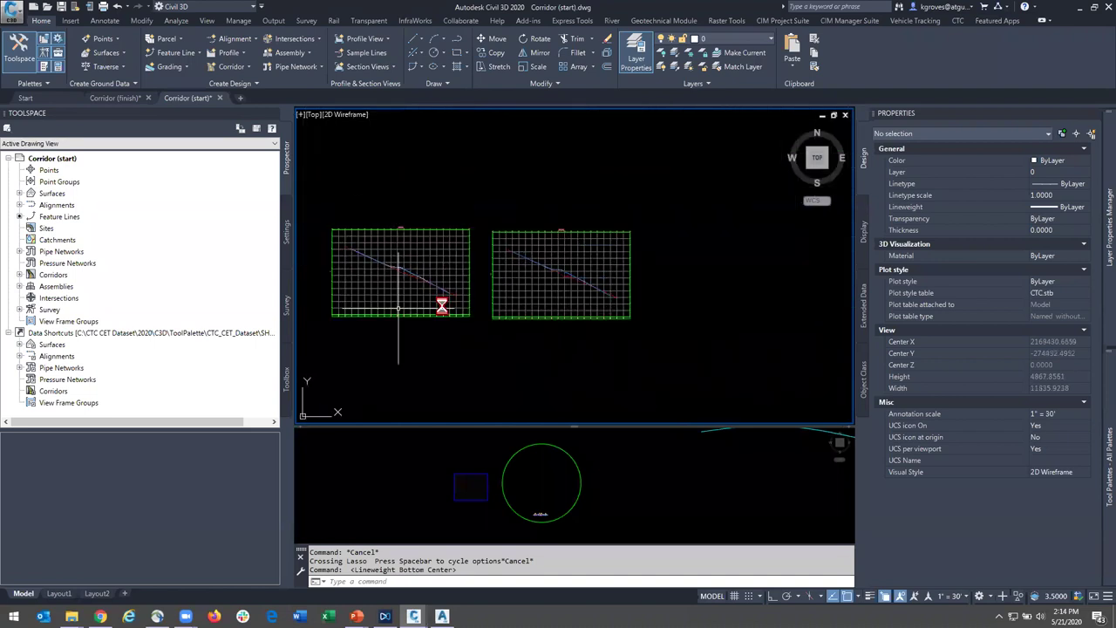
# - Examine the start of the road in plan near station 113+00, identifying the EB alignment and the red base-geometry polyline
pyautogui.moveTo(399, 309); pyautogui.dragTo(635, 302, button='middle')
pyautogui.scroll(6, 391, 335)
pyautogui.scroll(4, 397, 322)
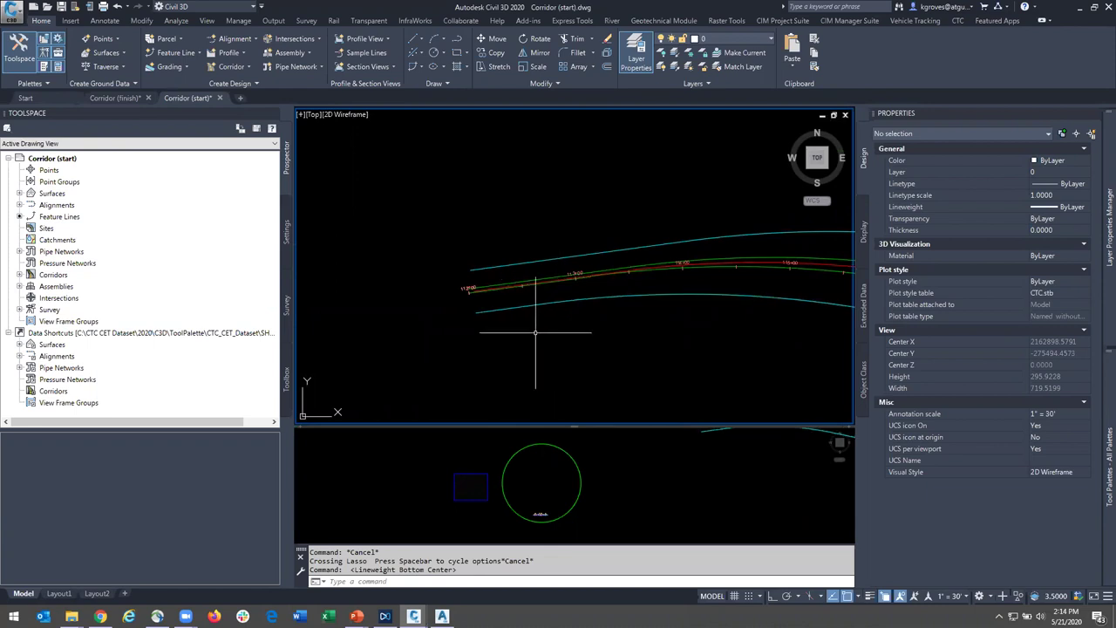
pyautogui.click(544, 478)
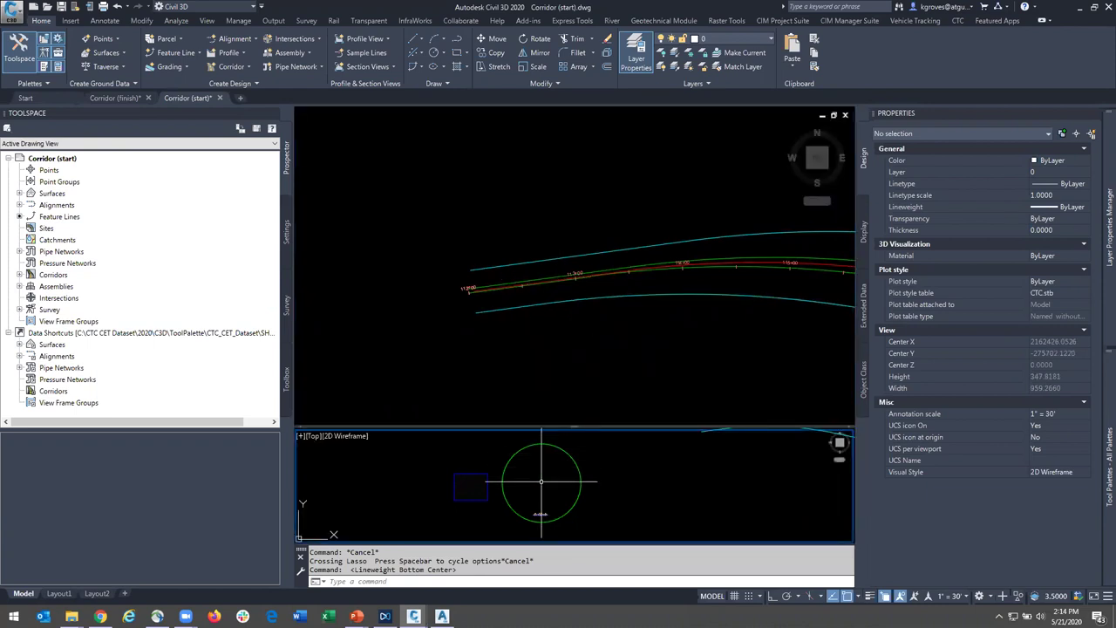
pyautogui.click(573, 384)
pyautogui.scroll(5, 532, 292)
pyautogui.scroll(2, 532, 292)
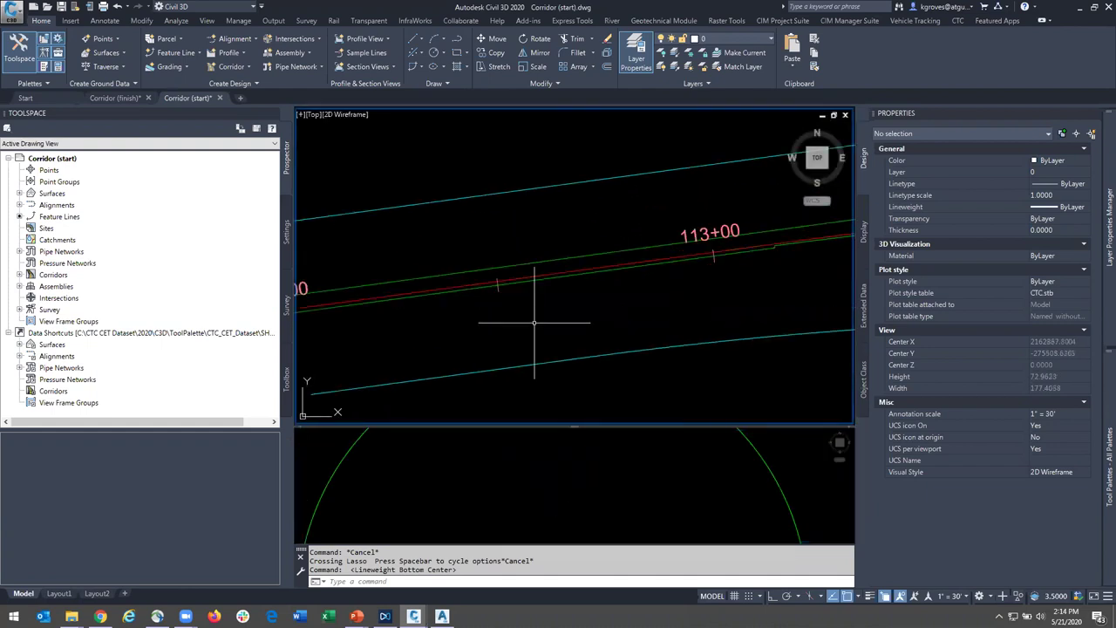
pyautogui.click(476, 290)
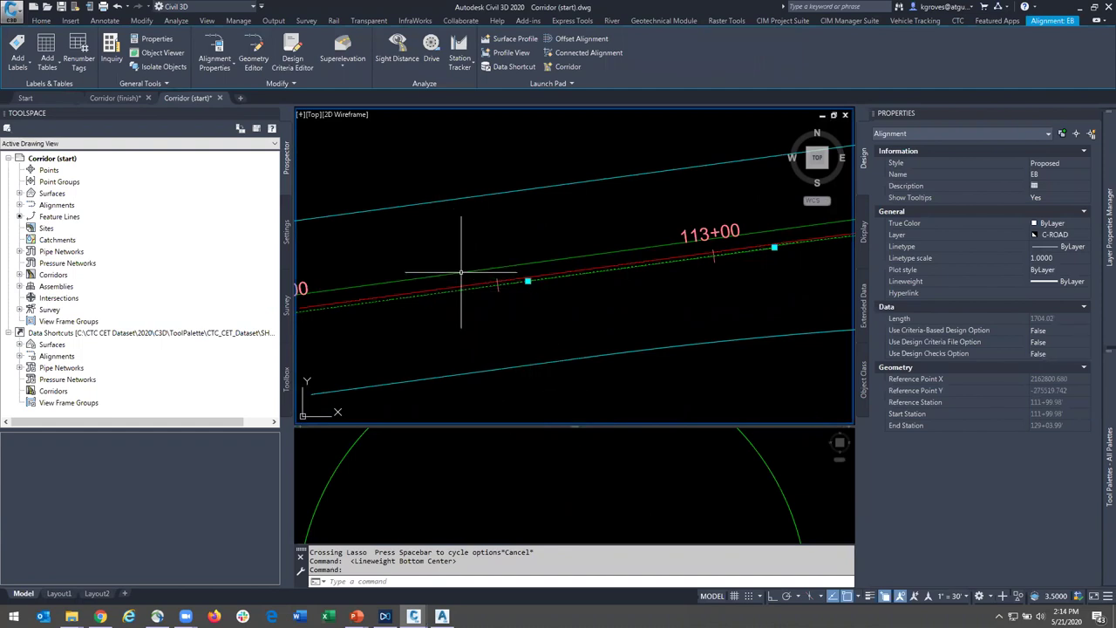
pyautogui.press('Escape')
pyautogui.click(481, 282)
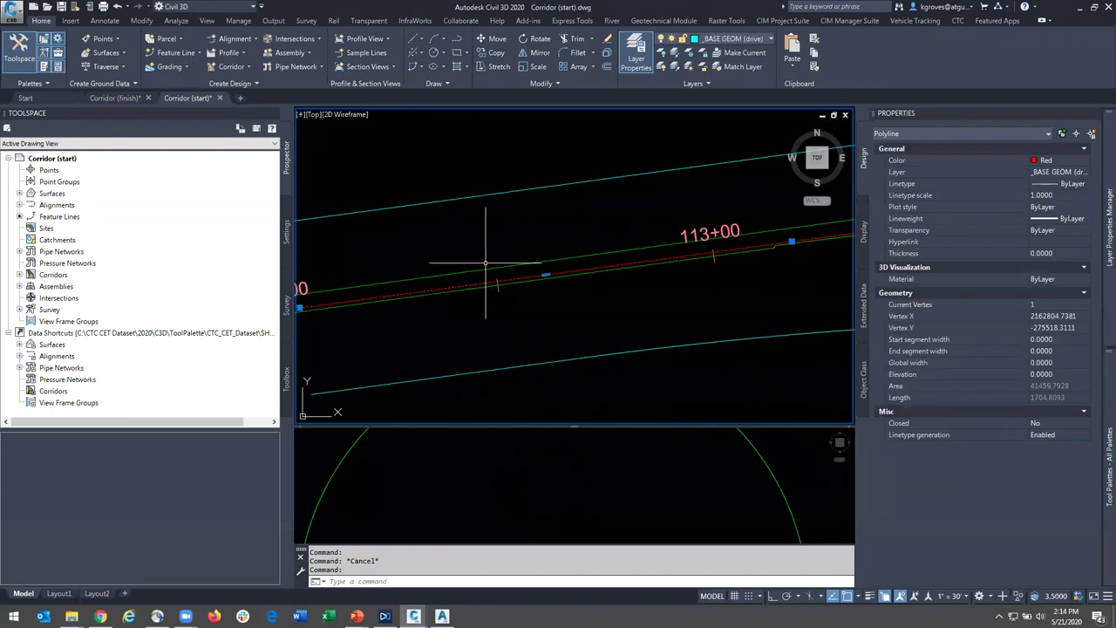
pyautogui.press('Escape')
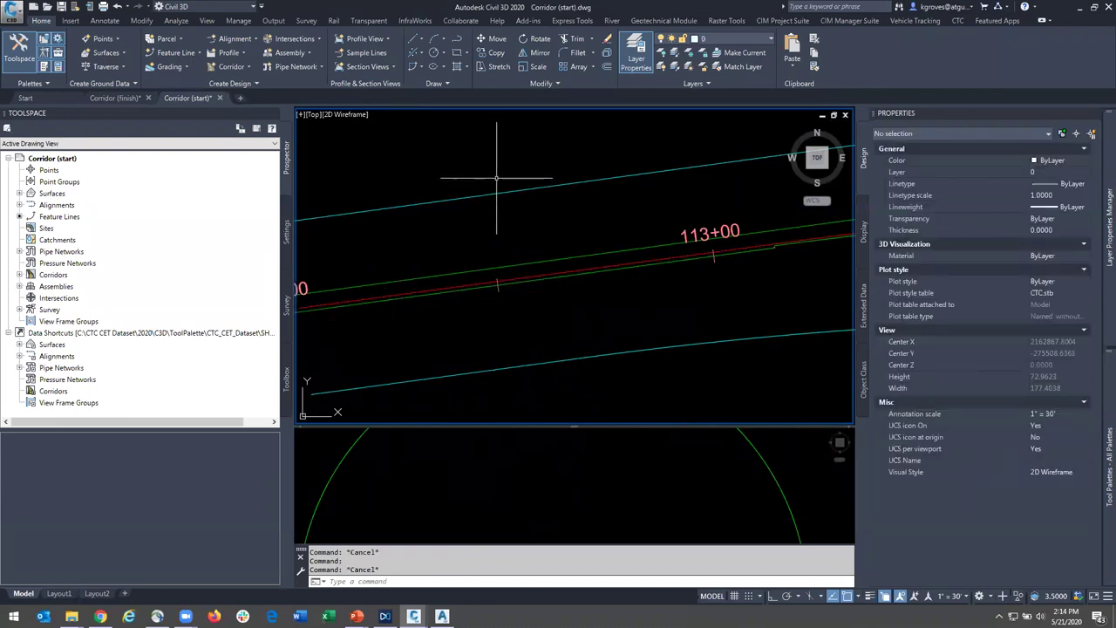
# - Create an assembly named No Median in the lower viewport, and enlarge that viewport to give the assembly more room
pyautogui.click(510, 488)
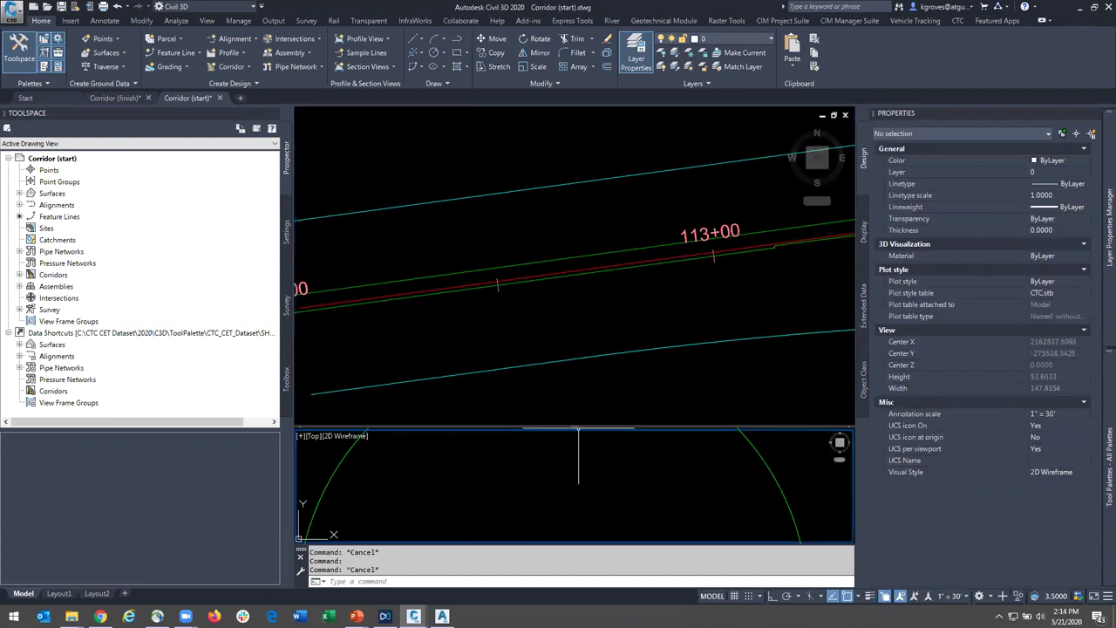
pyautogui.moveTo(575, 426); pyautogui.dragTo(574, 361)
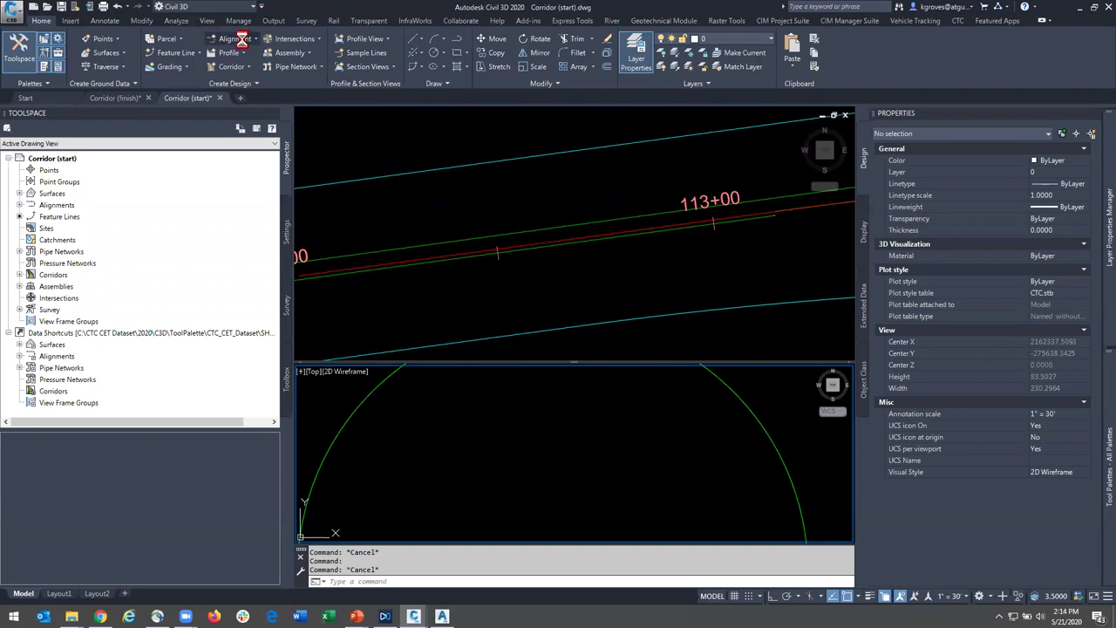
pyautogui.click(290, 53)
pyautogui.click(316, 73)
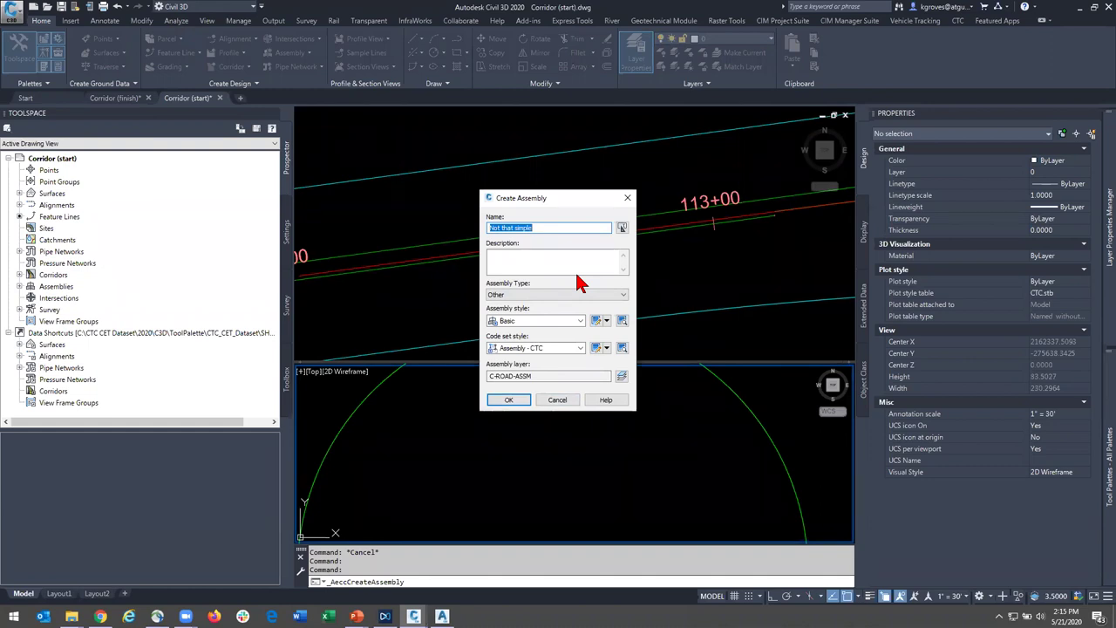
pyautogui.write('No Median')
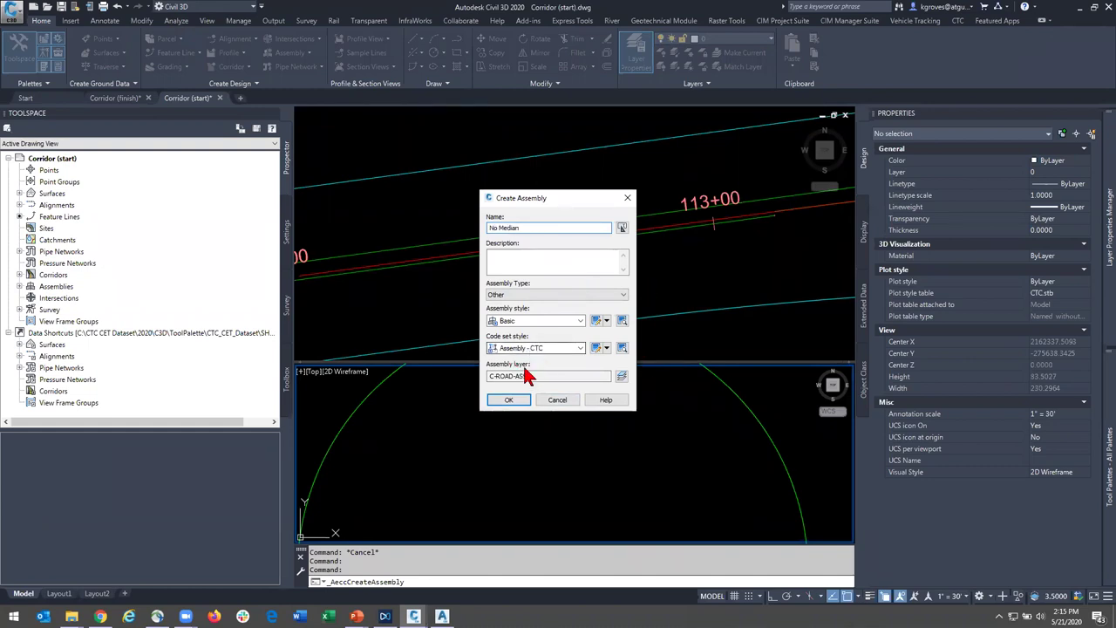
pyautogui.click(511, 403)
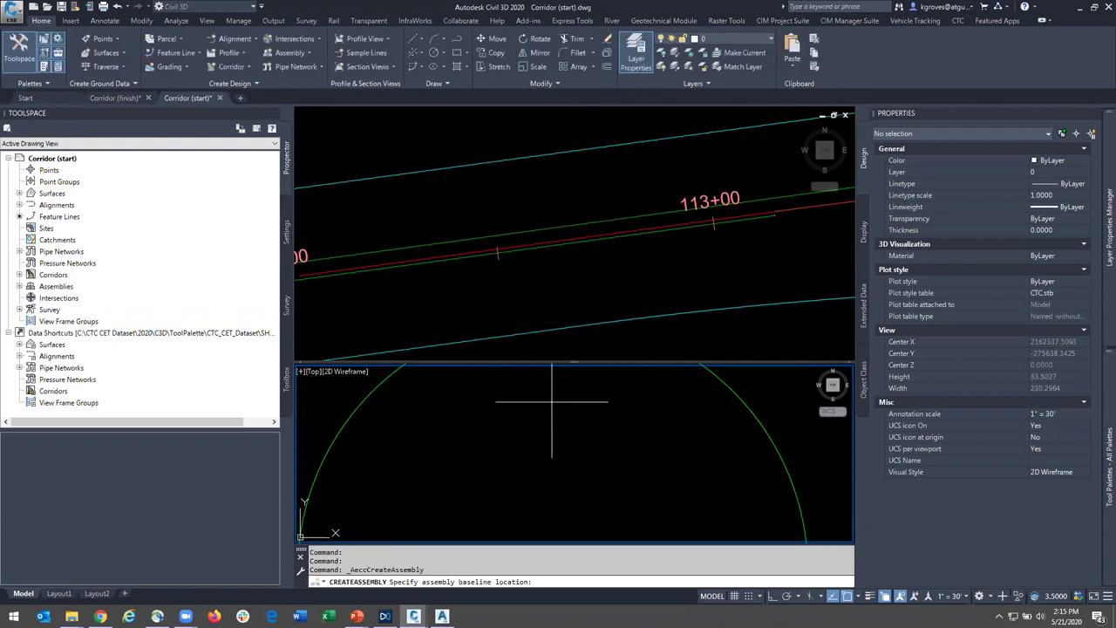
pyautogui.click(552, 402)
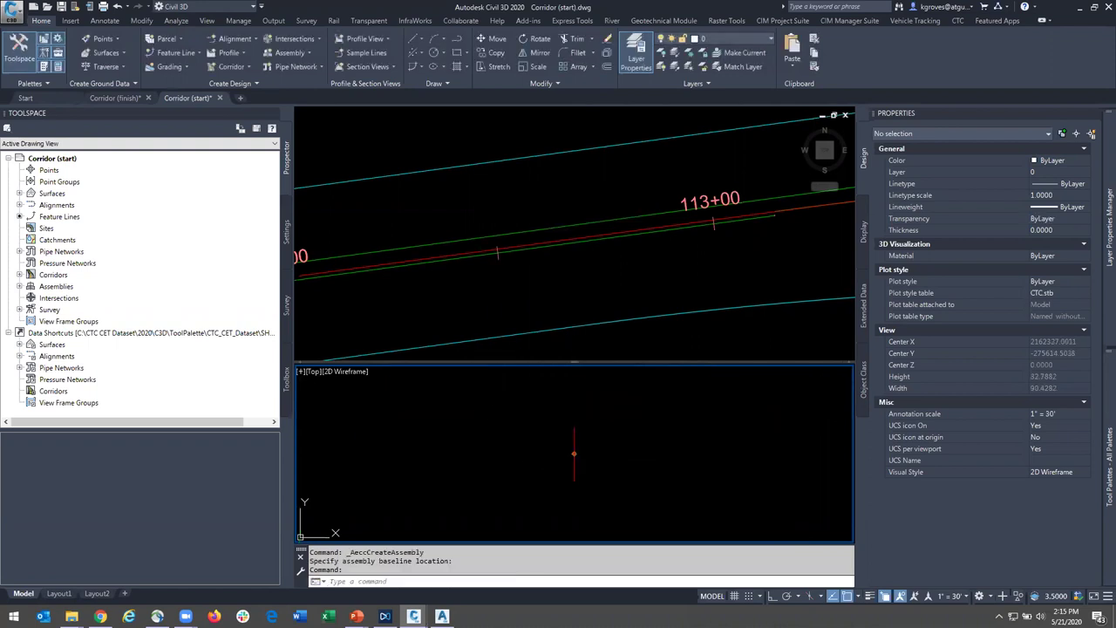
pyautogui.moveTo(573, 361); pyautogui.dragTo(573, 319)
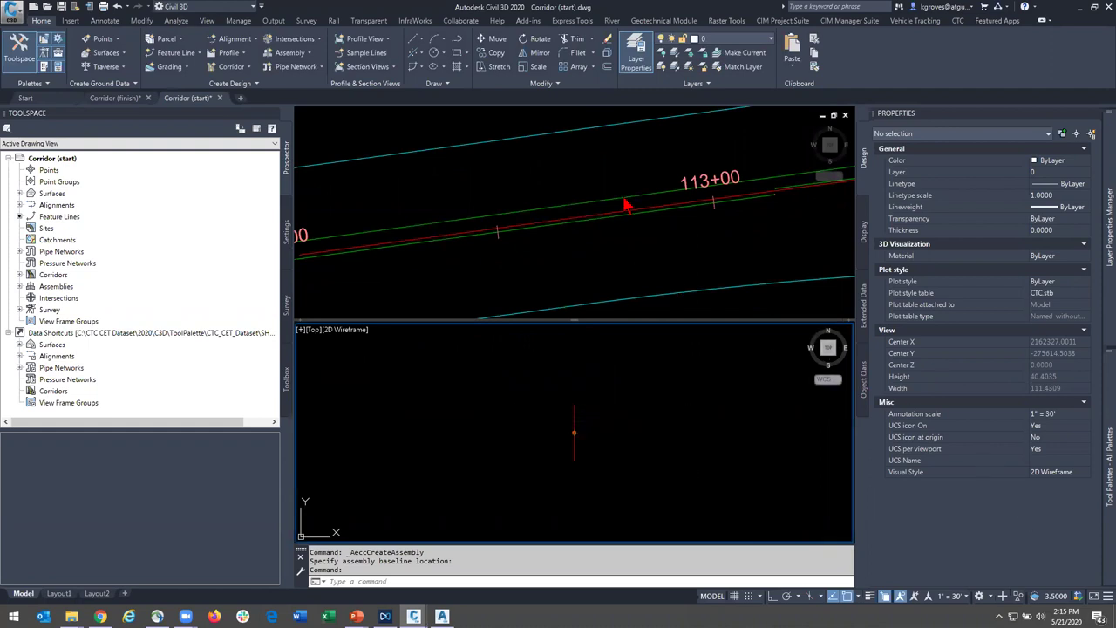
# - Load the Civil Imperial Subassemblies palette and attach a 12-foot lane to each side of the No Median assembly's baseline
pyautogui.click(960, 21)
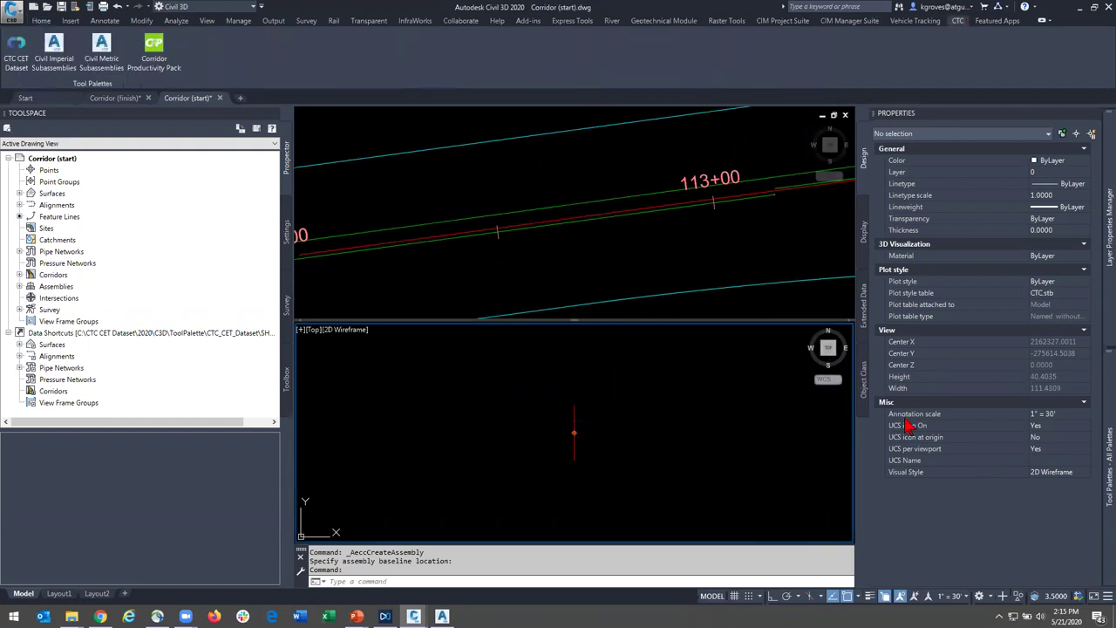
pyautogui.moveTo(1101, 569)
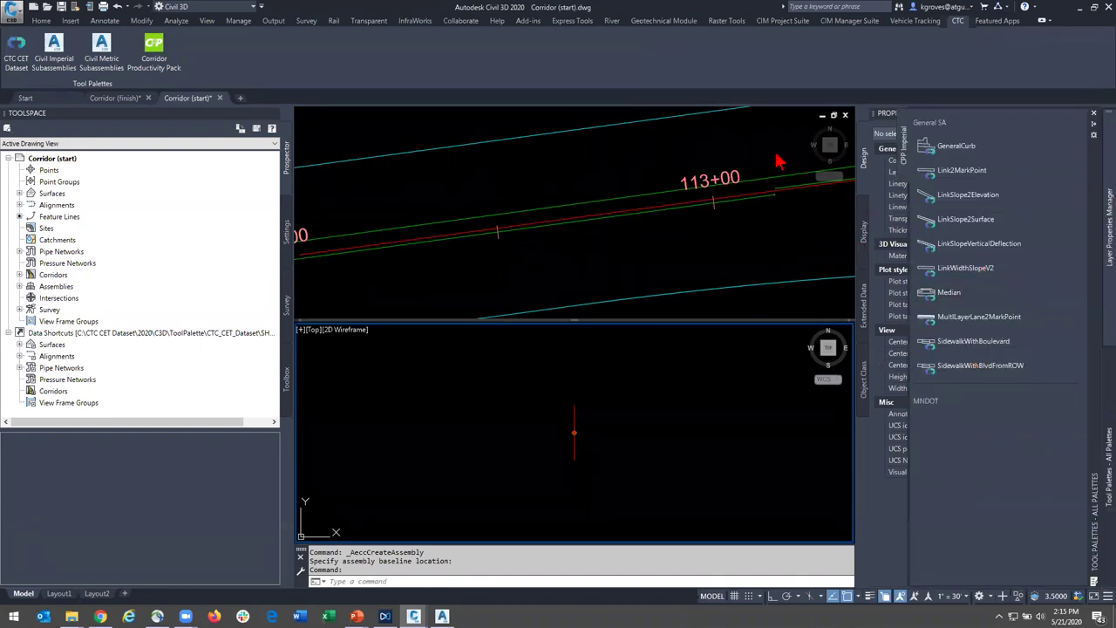
pyautogui.click(44, 51)
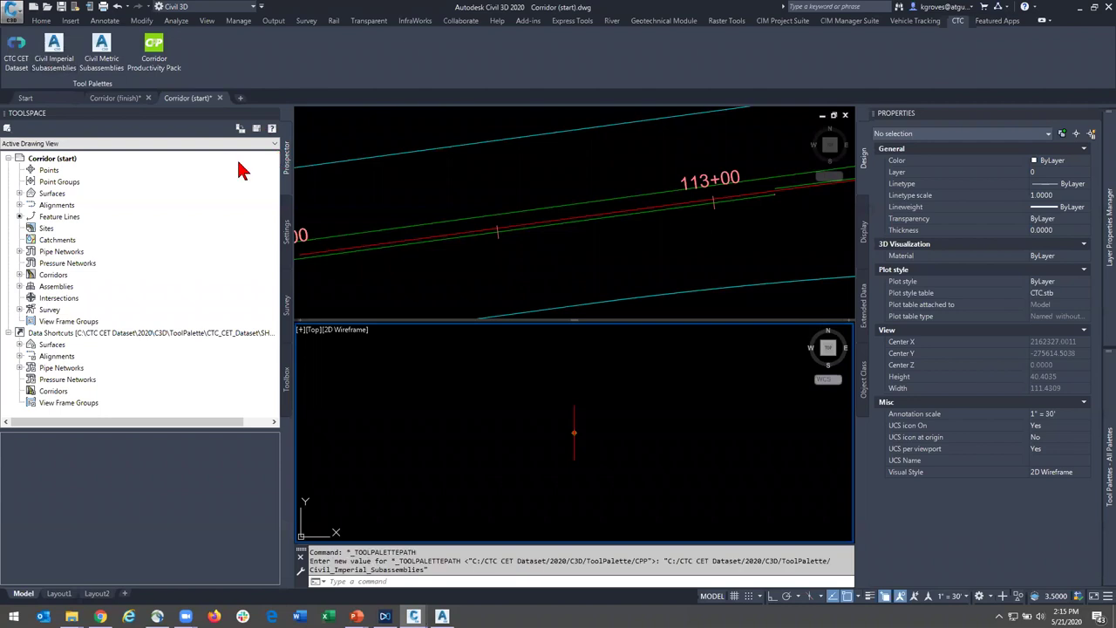
pyautogui.moveTo(1100, 541)
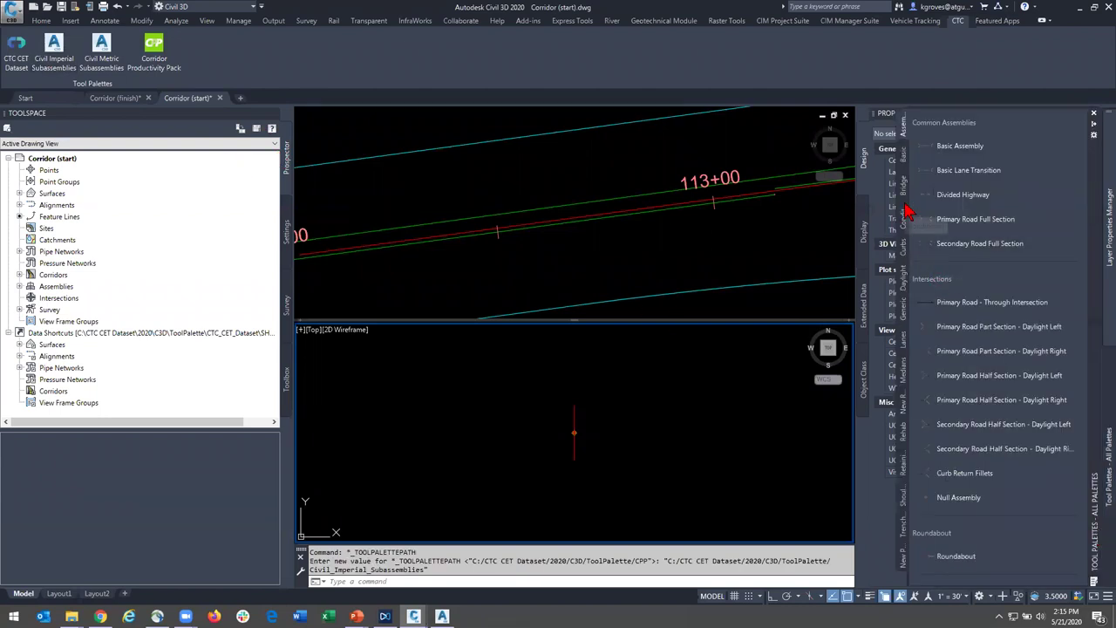
pyautogui.click(912, 333)
pyautogui.click(968, 160)
pyautogui.click(573, 432)
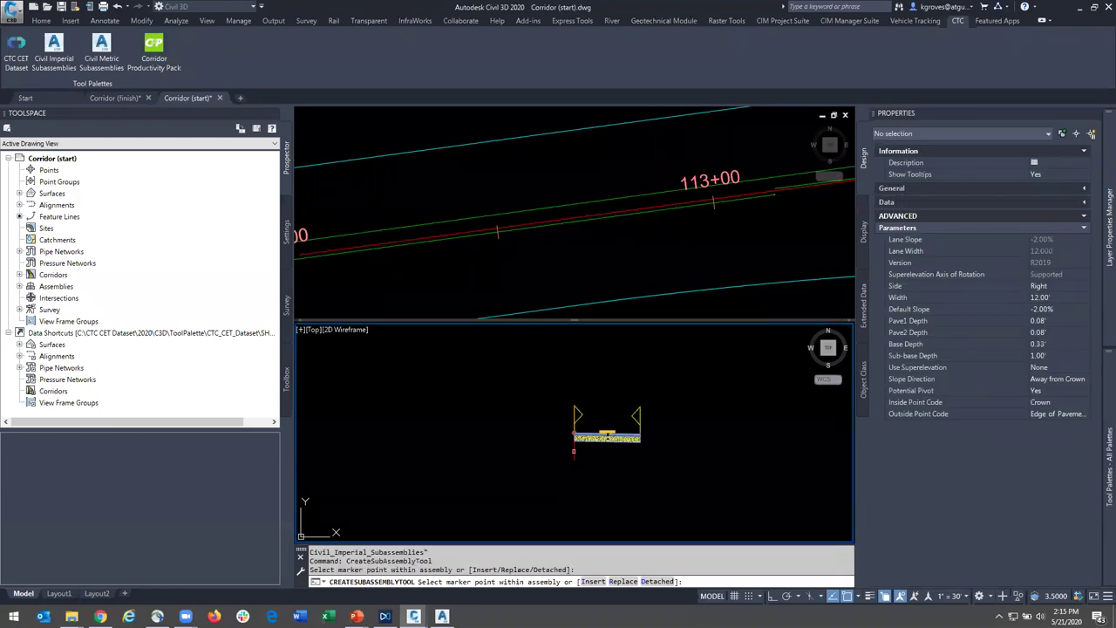
pyautogui.click(569, 440)
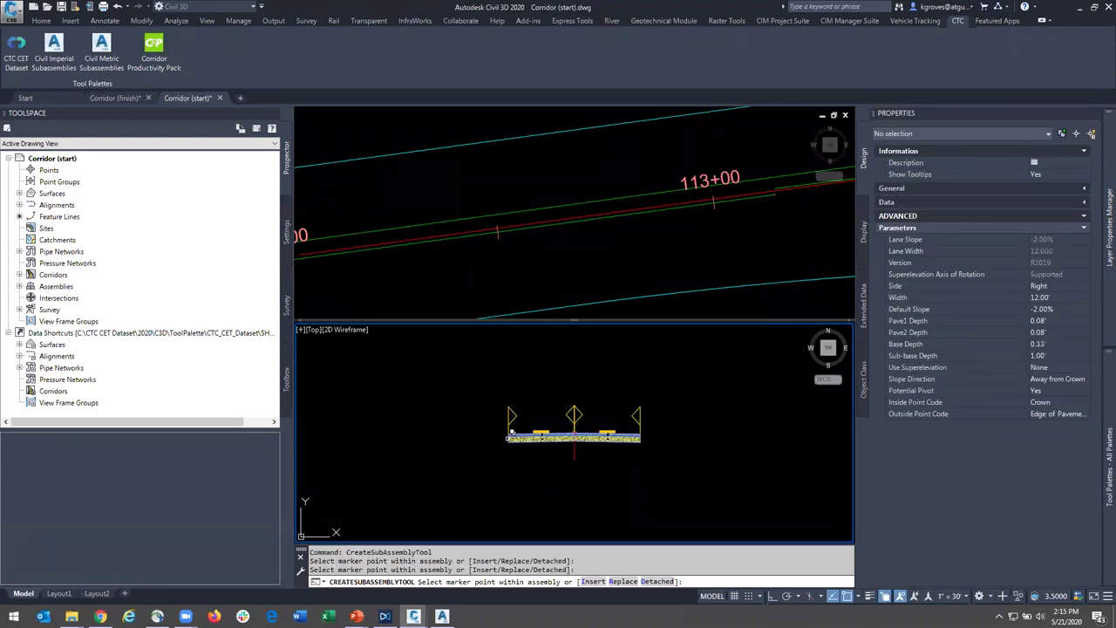
# - Attach two more 12-foot lanes outward from the left lane's outer edge of the No Median assembly
pyautogui.scroll(6, 515, 431)
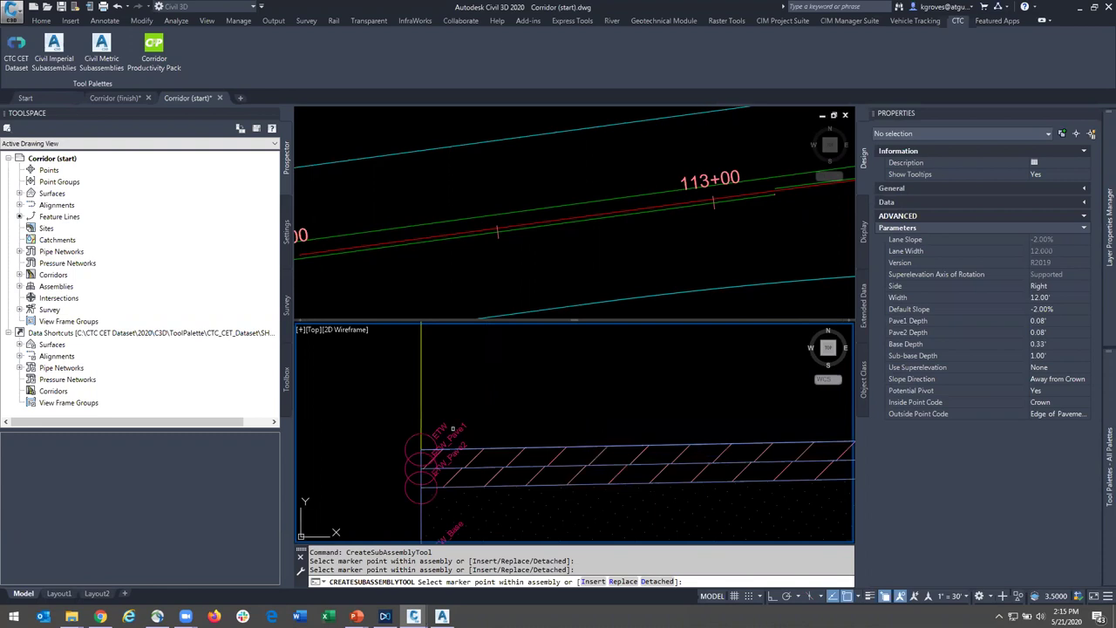
pyautogui.click(405, 441)
pyautogui.scroll(-6, 405, 442)
pyautogui.moveTo(376, 449); pyautogui.dragTo(704, 442, button='middle')
pyautogui.moveTo(415, 454); pyautogui.dragTo(600, 447, button='middle')
pyautogui.scroll(3, 494, 430)
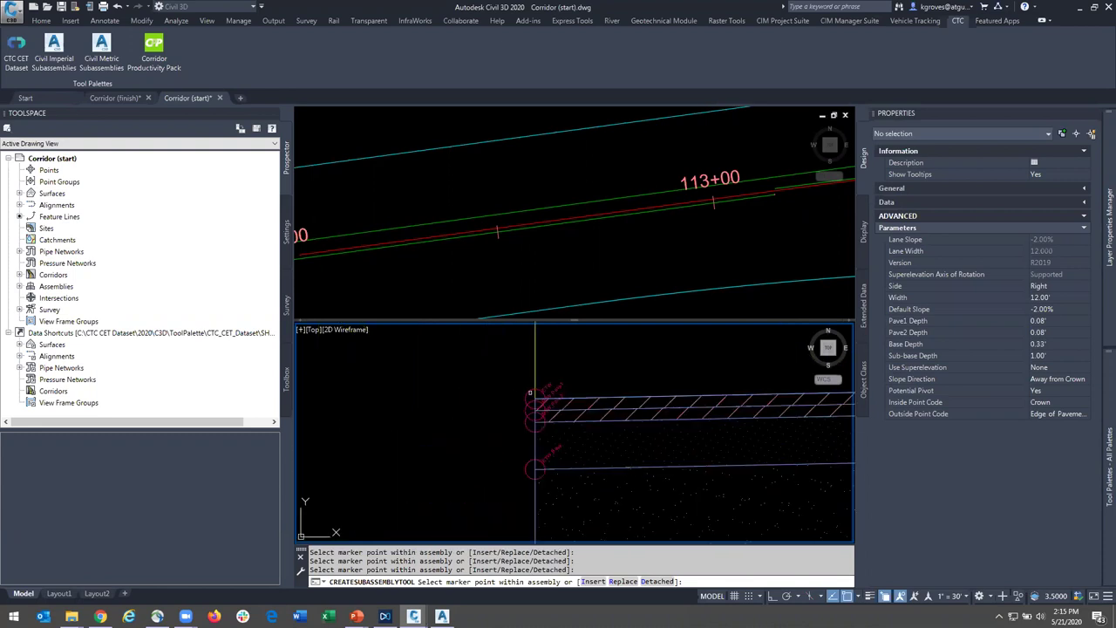
pyautogui.scroll(-5, 535, 395)
pyautogui.press('Escape')
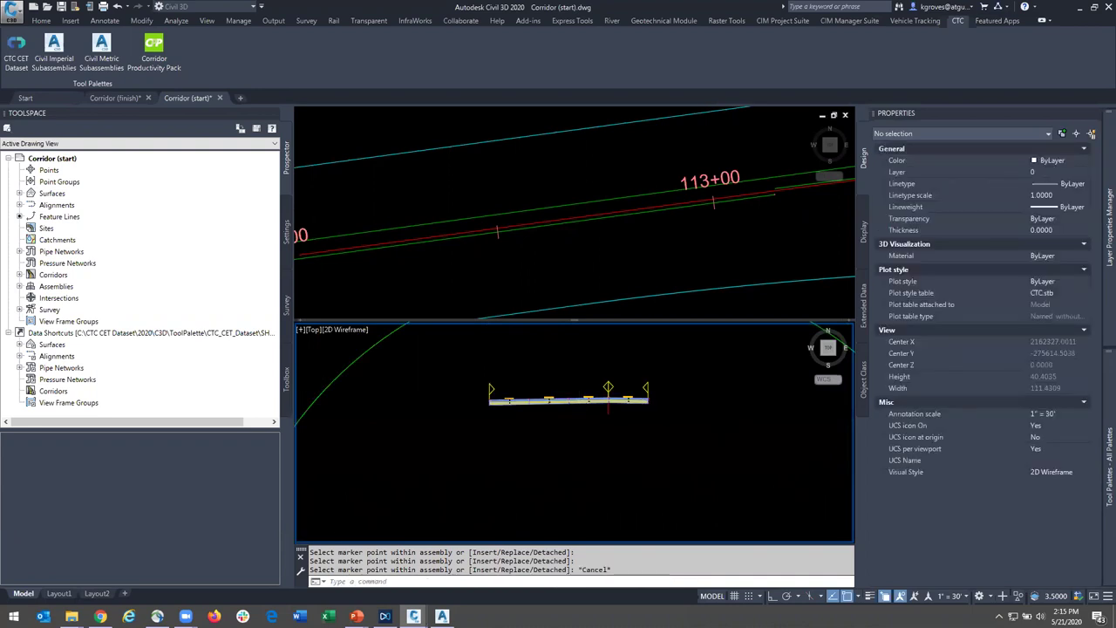
# - Load the Corridor Productivity Pack tool palette and copy the path of the MNDOT-specific folder from File Explorer
pyautogui.scroll(2, 718, 462)
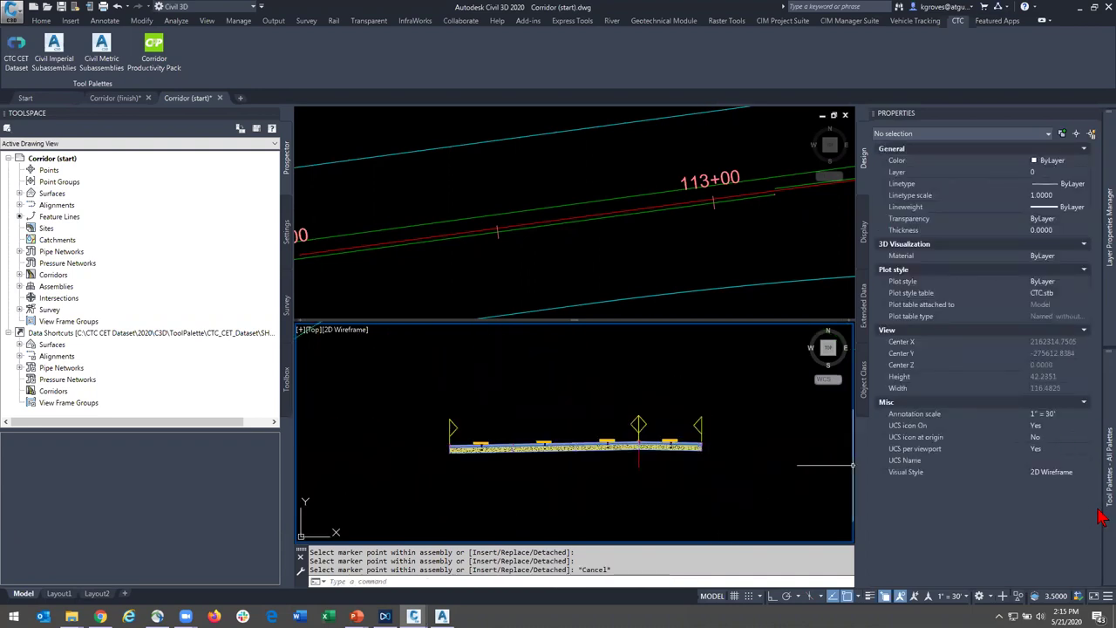
pyautogui.click(153, 65)
pyautogui.moveTo(1100, 493)
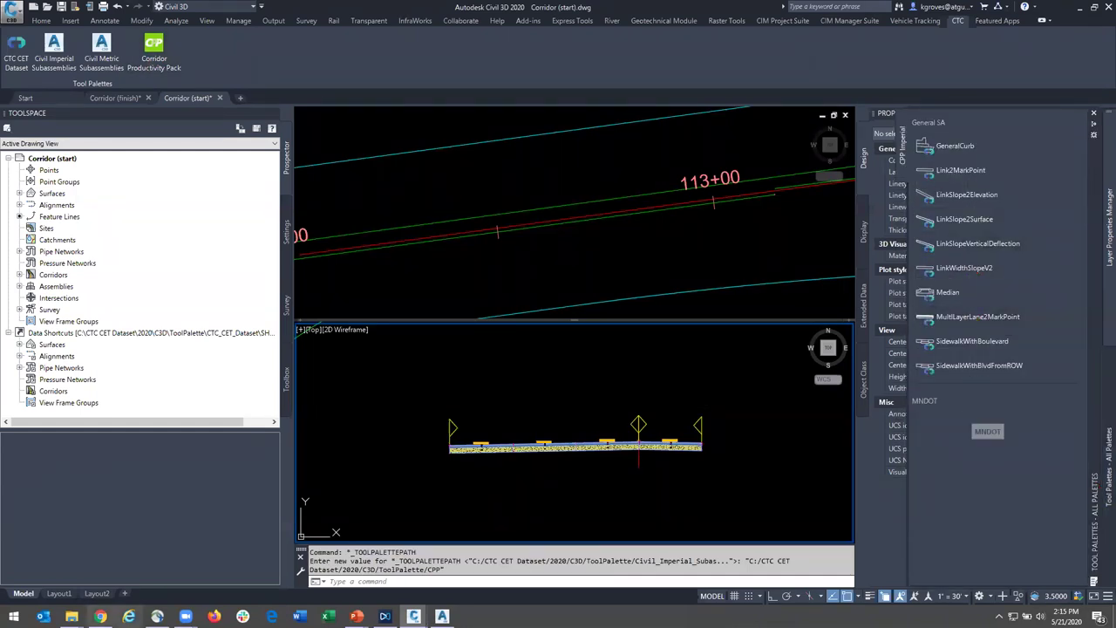
pyautogui.moveTo(71, 616)
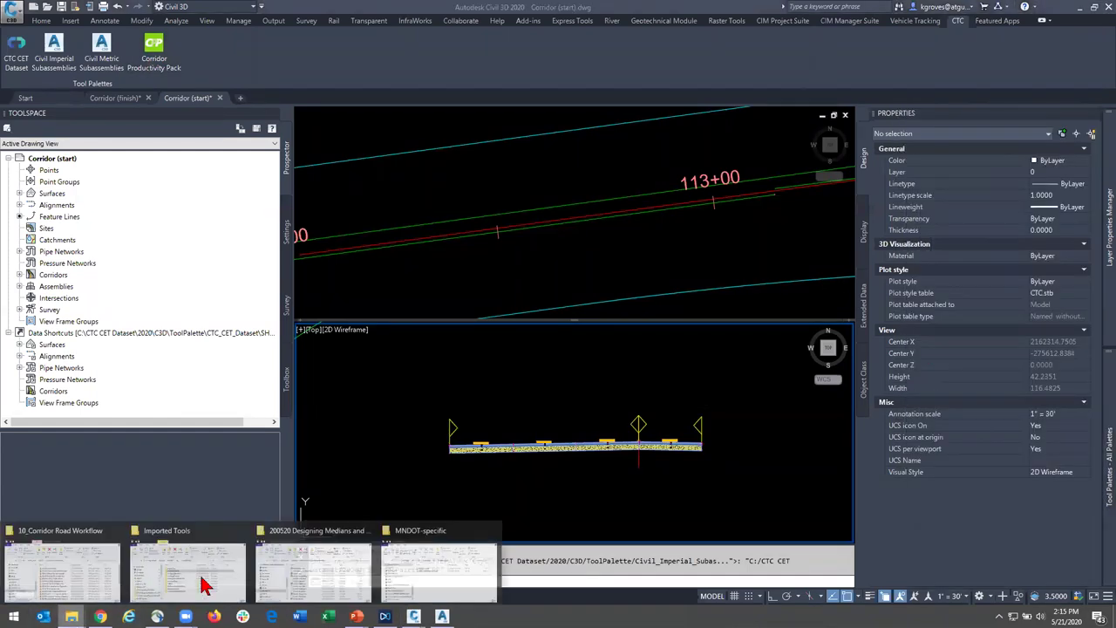
pyautogui.click(438, 569)
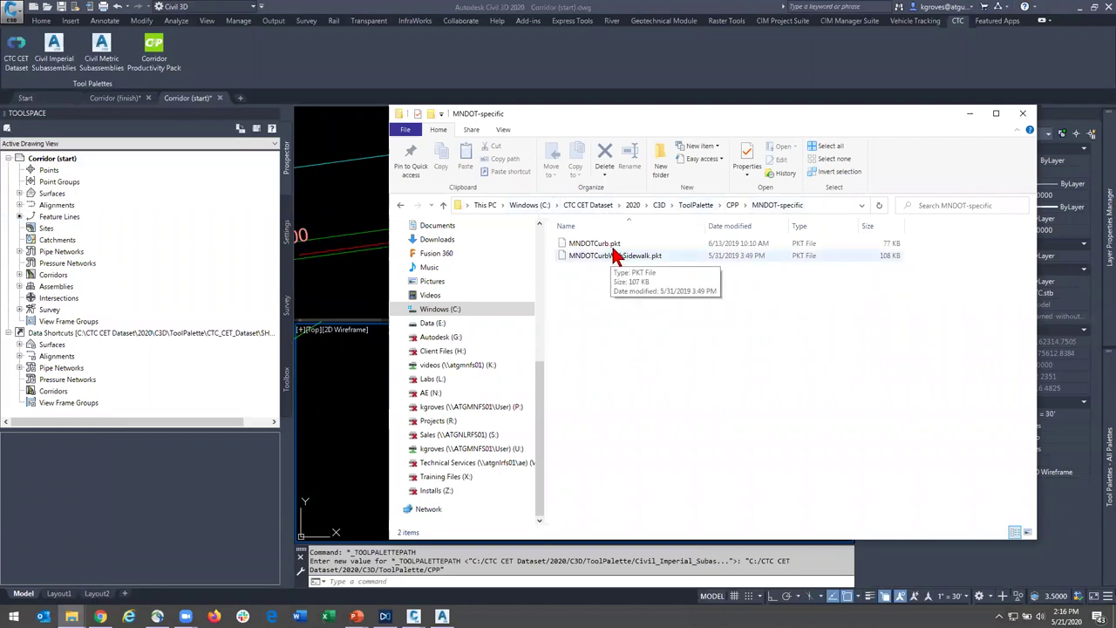
pyautogui.click(829, 206)
pyautogui.hotkey('ctrl', 'c')
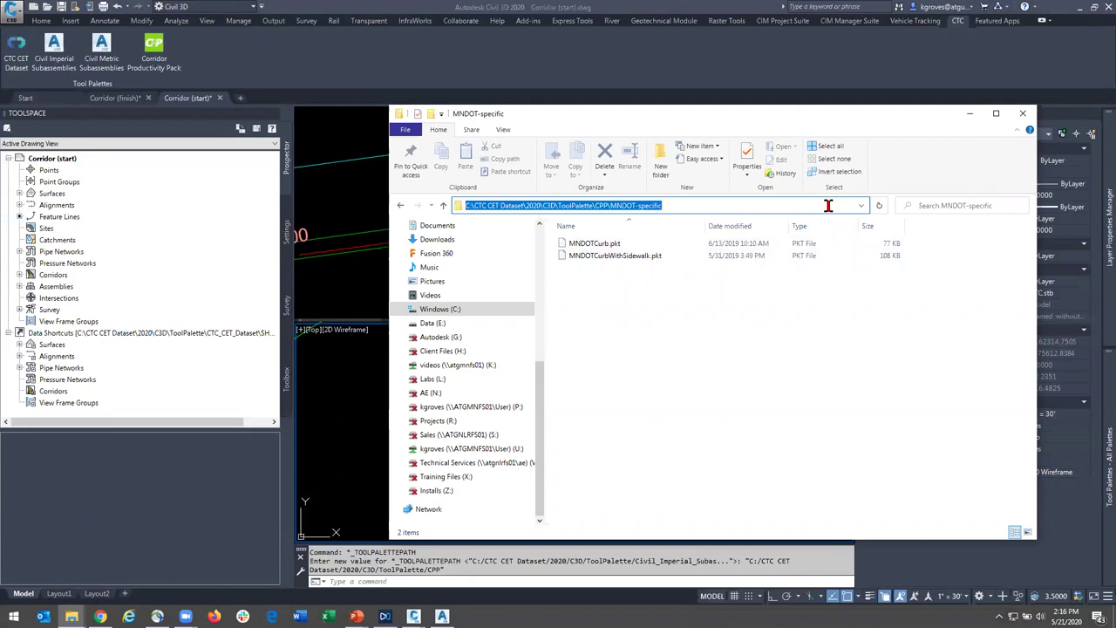
pyautogui.moveTo(818, 116); pyautogui.dragTo(549, 117)
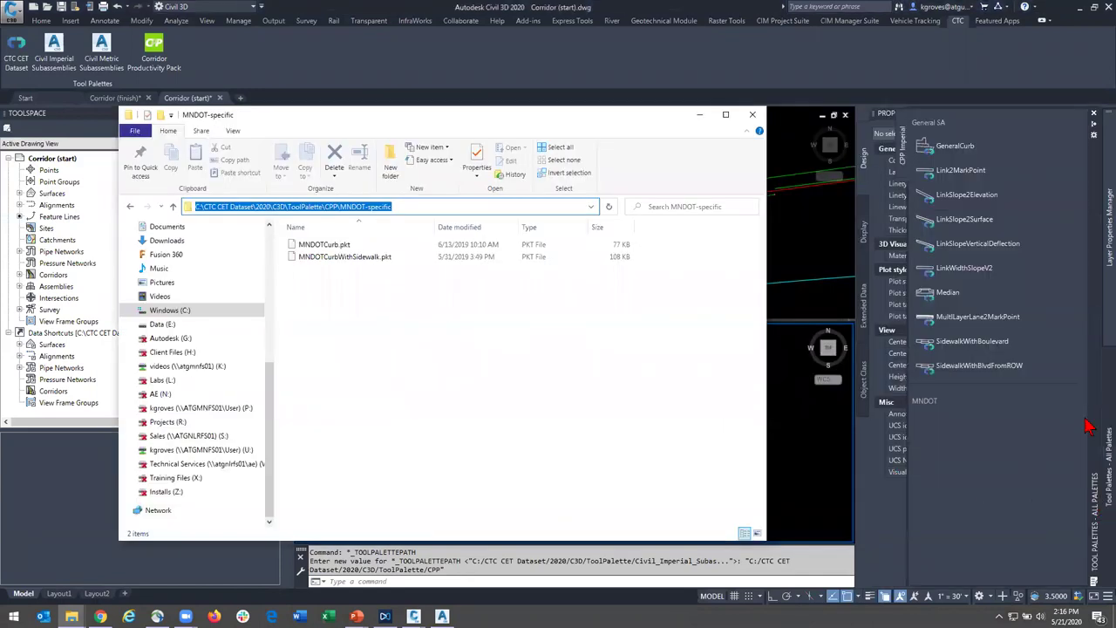
# - Import the MNDOTCurb.pkt and MNDOTCurbWithSidewalk.pkt subassemblies from the MNDOT-specific folder into the CPP Imperial tool palette
pyautogui.rightClick(907, 150)
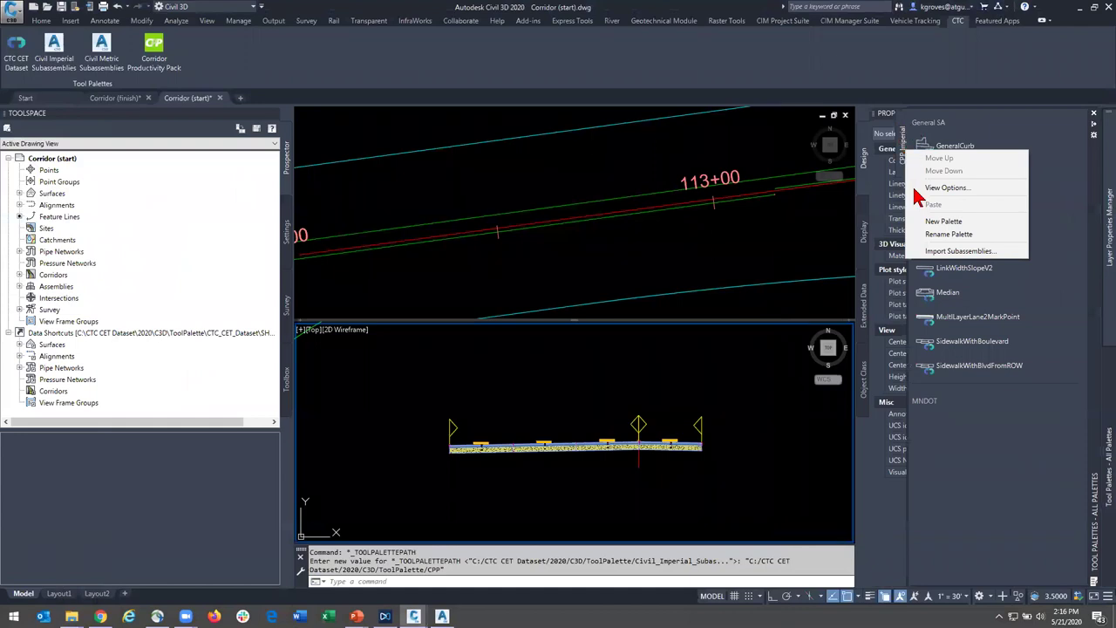
pyautogui.click(959, 251)
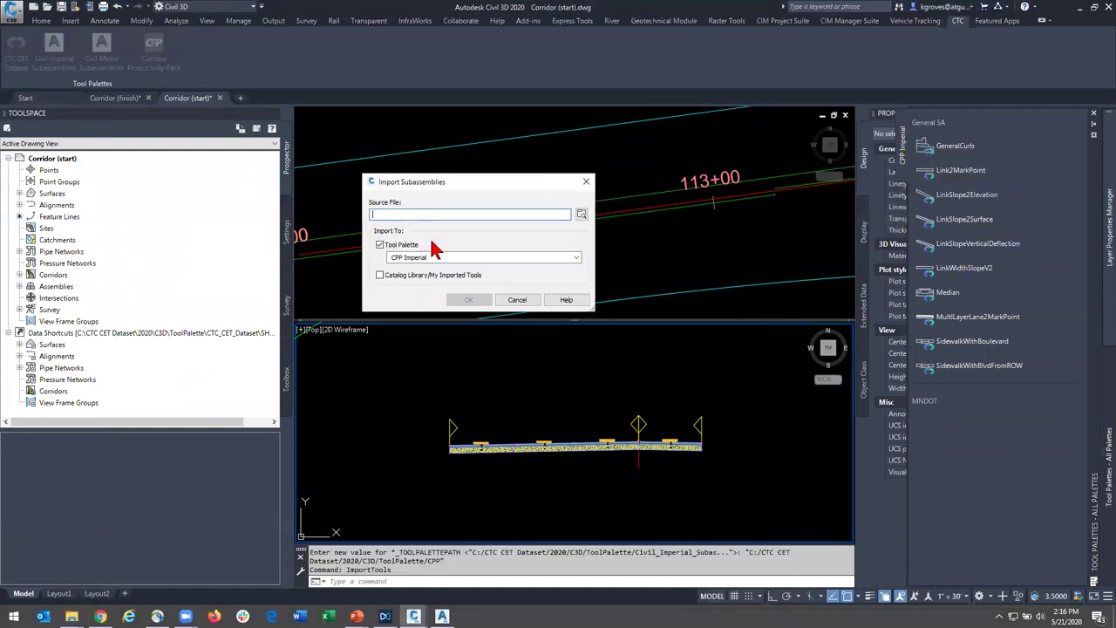
pyautogui.click(581, 214)
pyautogui.click(661, 119)
pyautogui.hotkey('ctrl', 'v')
pyautogui.press('Return')
pyautogui.click(514, 172)
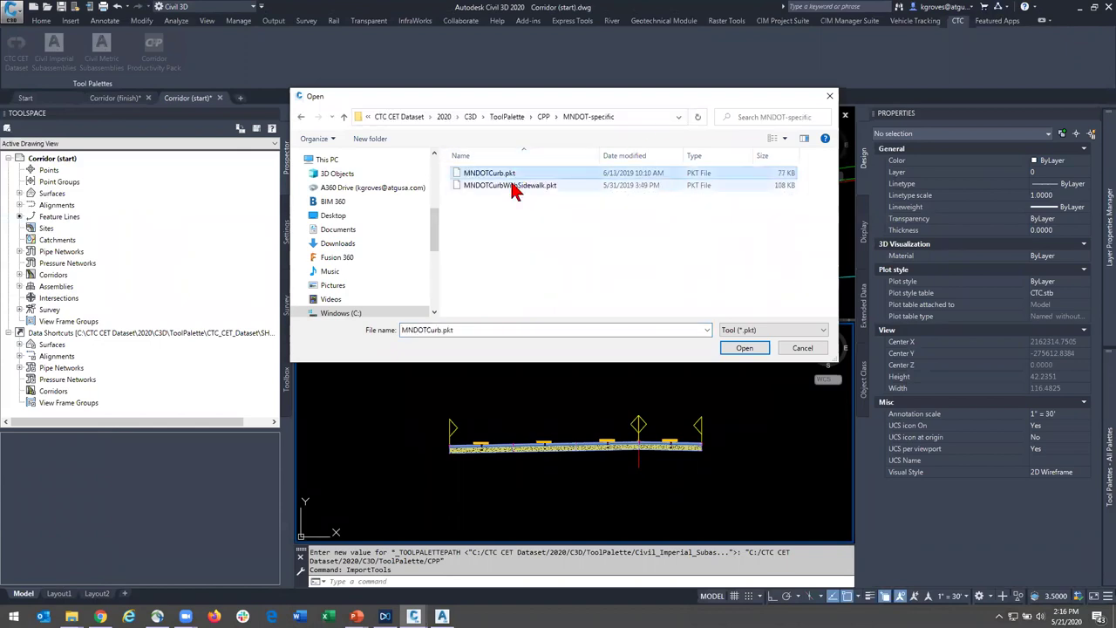
pyautogui.keyDown('shift'); pyautogui.click(513, 185); pyautogui.keyUp('shift')
pyautogui.click(744, 349)
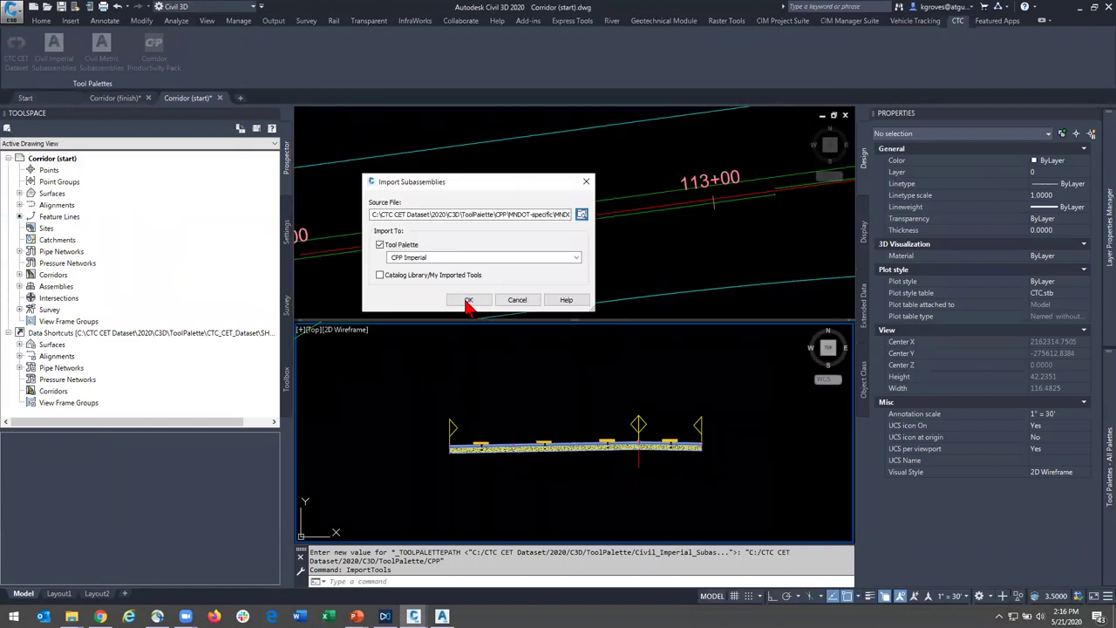
pyautogui.click(469, 301)
# - Attach an MNDOTCurb subassembly to the outer edge of the No Median assembly's right lane
pyautogui.moveTo(1102, 488)
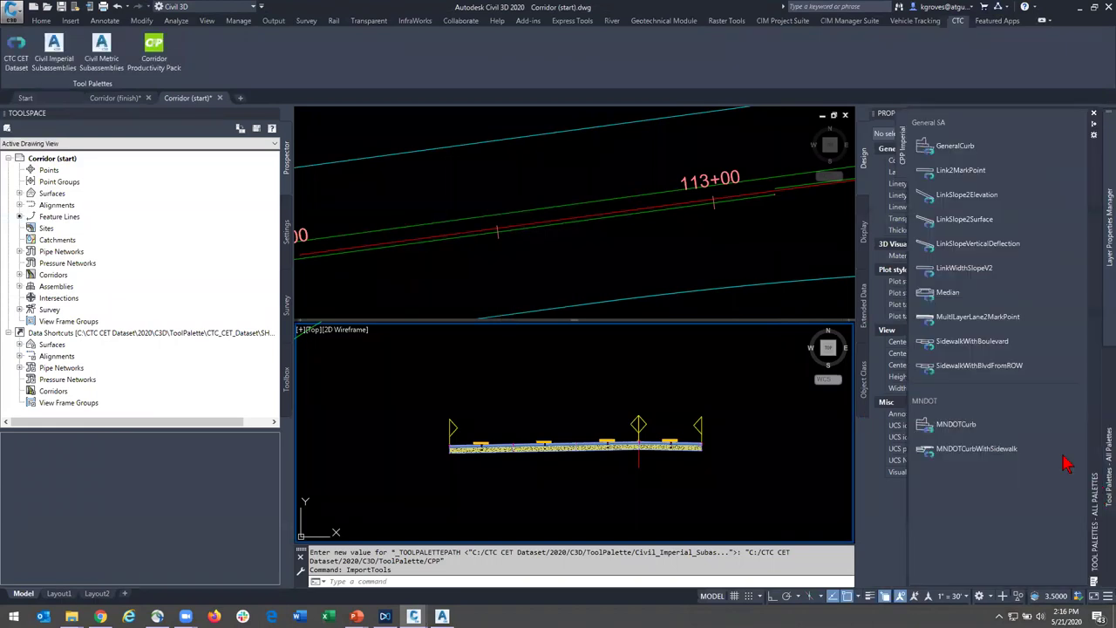
pyautogui.click(949, 426)
pyautogui.scroll(10, 402, 375)
pyautogui.click(403, 361)
pyautogui.scroll(-8, 527, 411)
pyautogui.press('Escape')
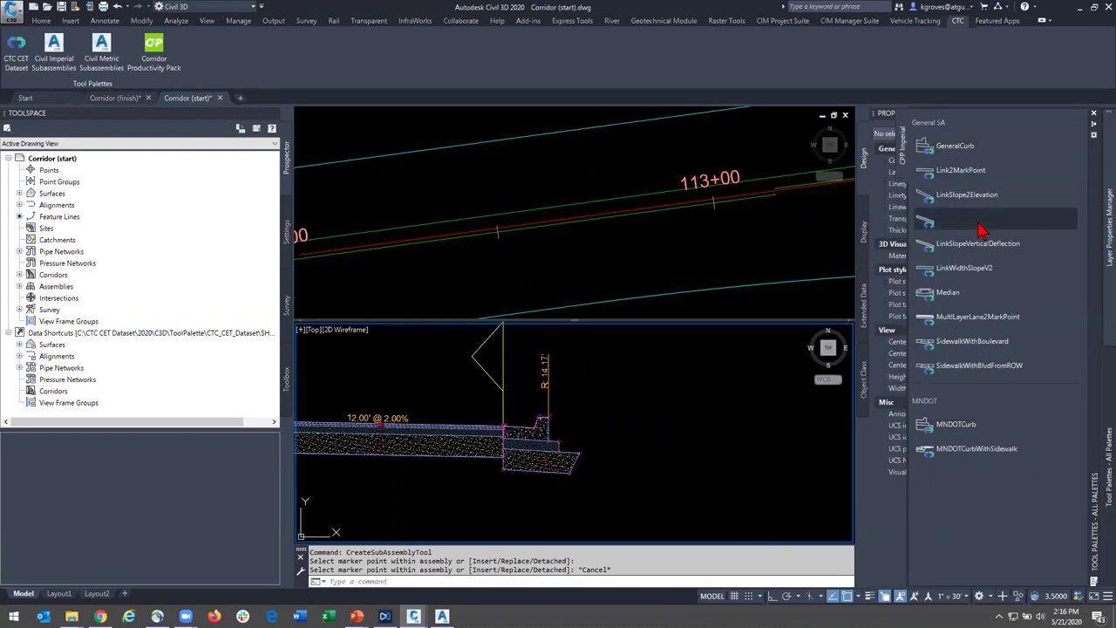
# - Attach a LinkSlope2Surface subassembly to the top back of the right curb
pyautogui.click(942, 247)
pyautogui.scroll(4, 587, 444)
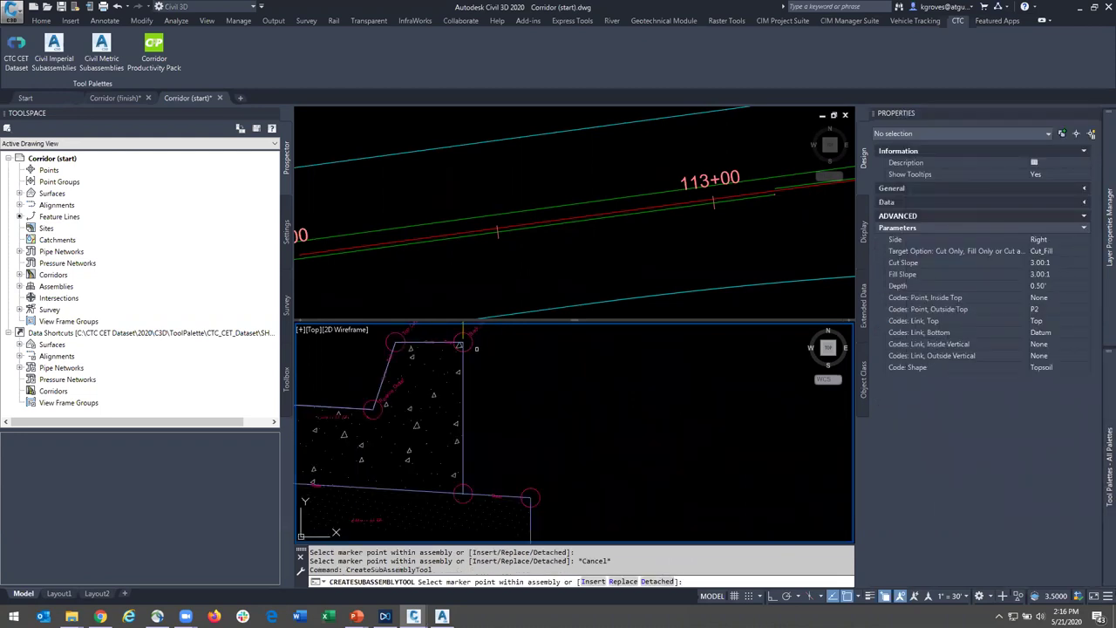
pyautogui.click(464, 342)
pyautogui.scroll(-3, 544, 395)
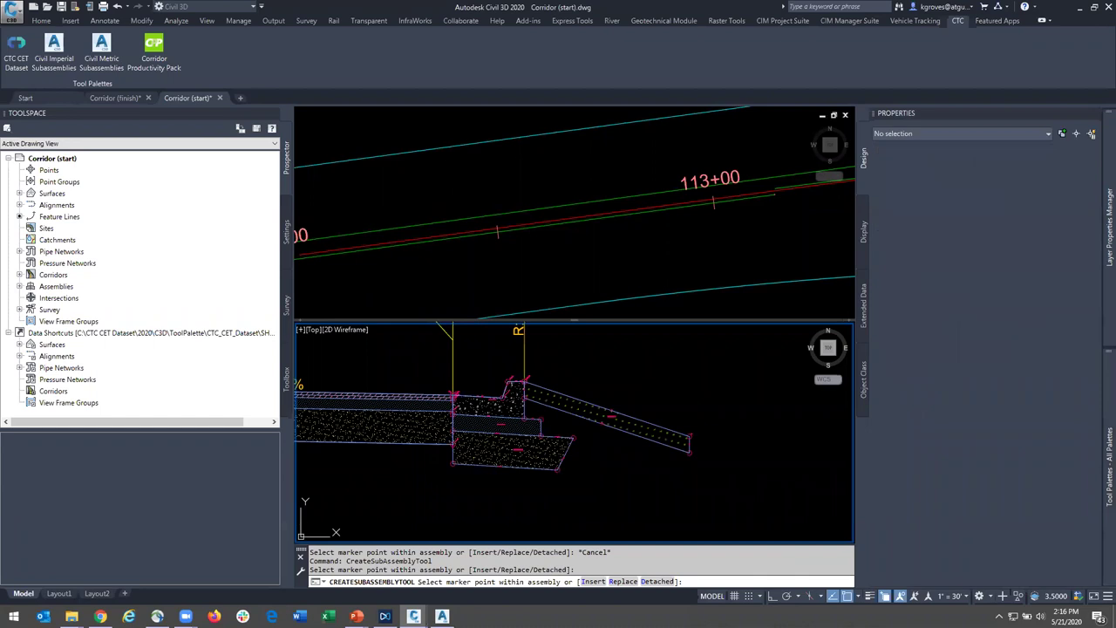
pyautogui.press('Escape')
# - Mirror the right curb and its slope link to the outer top edge of the leftmost lane
pyautogui.click(572, 408)
pyautogui.click(553, 468)
pyautogui.scroll(-5, 551, 467)
pyautogui.moveTo(415, 442); pyautogui.dragTo(554, 380, button='middle')
pyautogui.click(131, 38)
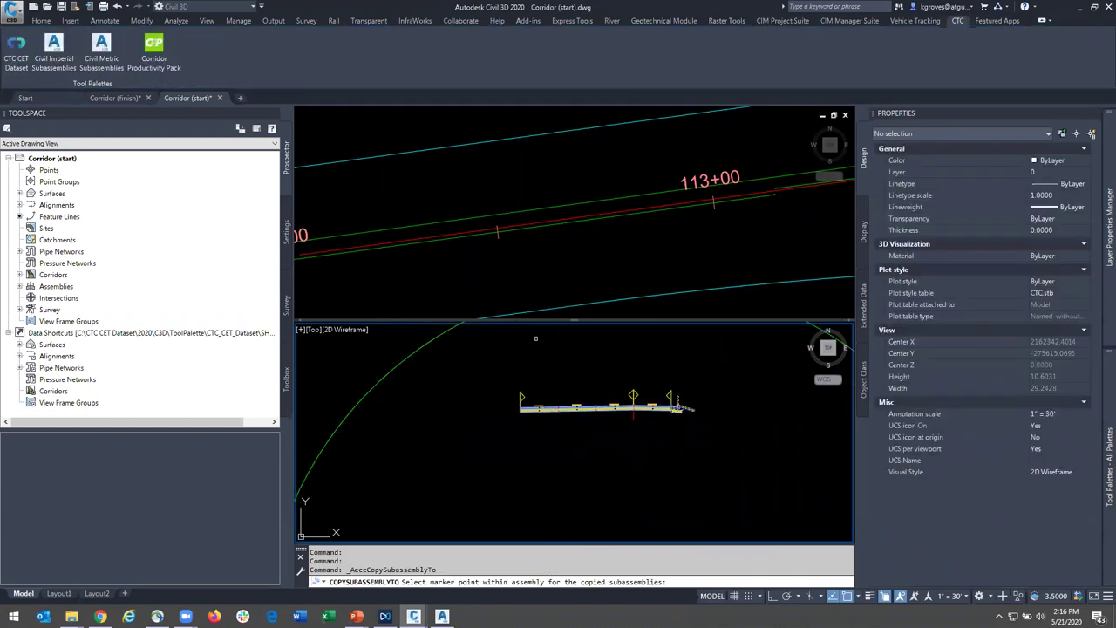
pyautogui.press('Escape')
pyautogui.click(707, 405)
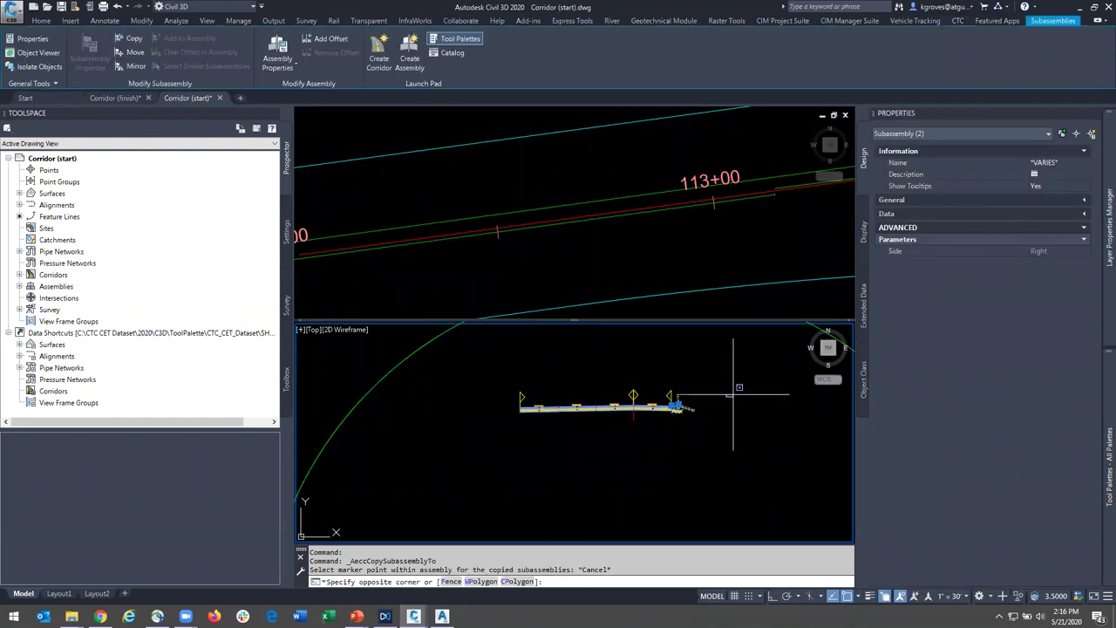
pyautogui.press('Escape')
pyautogui.click(137, 68)
pyautogui.scroll(5, 558, 388)
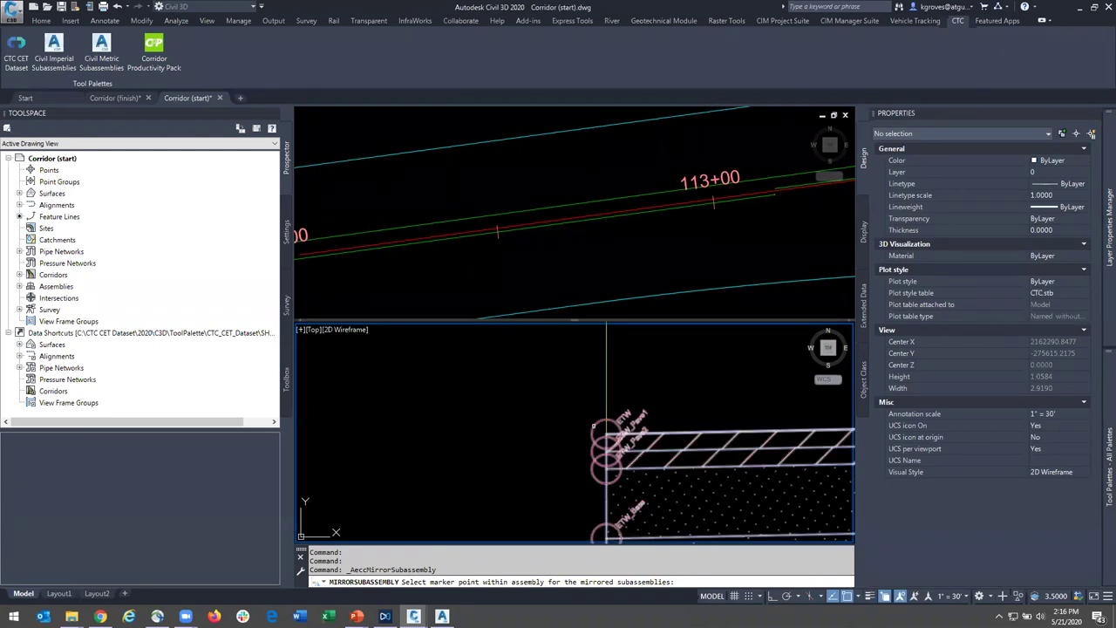
pyautogui.click(579, 424)
pyautogui.scroll(-5, 575, 432)
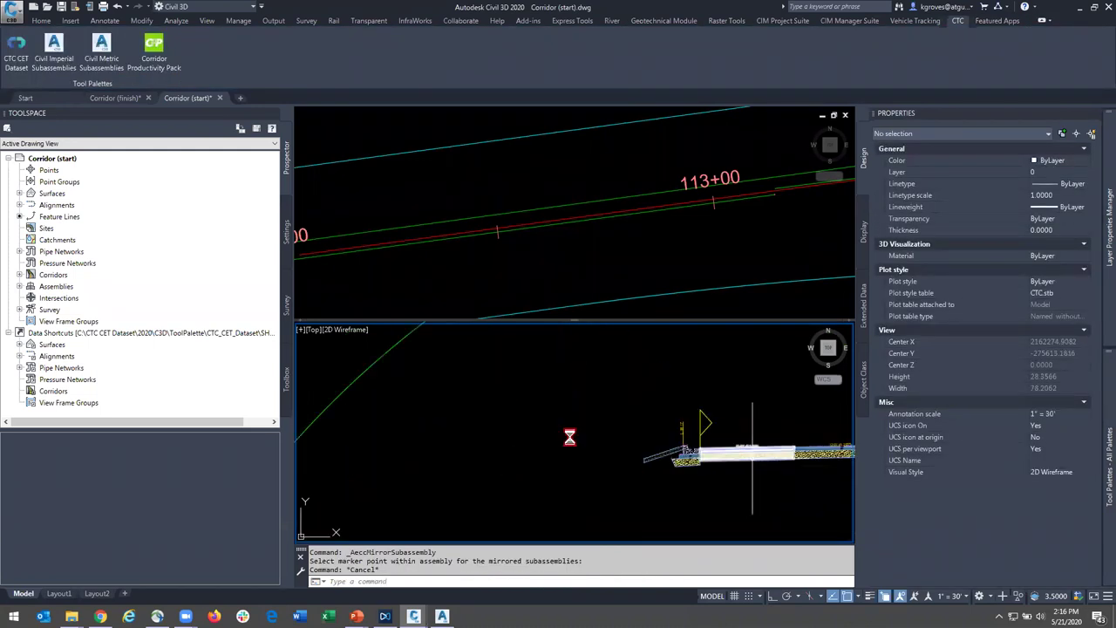
# - Examine the EB alignment and neighbouring alignments in the plan view from about station 112+00 to 117+00
pyautogui.click(608, 229)
pyautogui.scroll(-2, 608, 228)
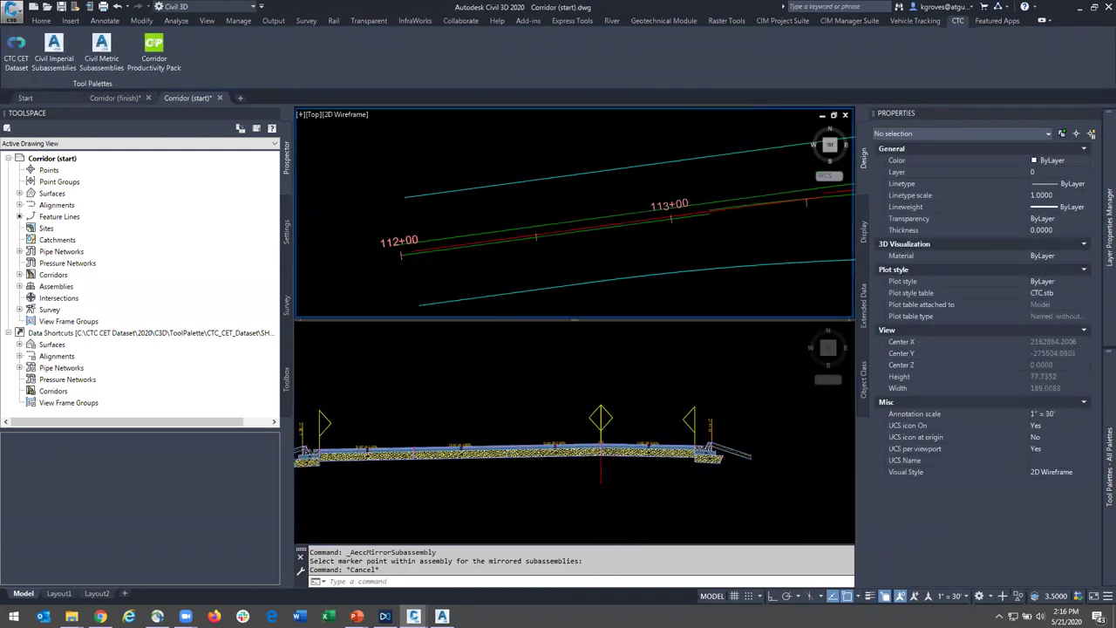
pyautogui.scroll(-2, 519, 262)
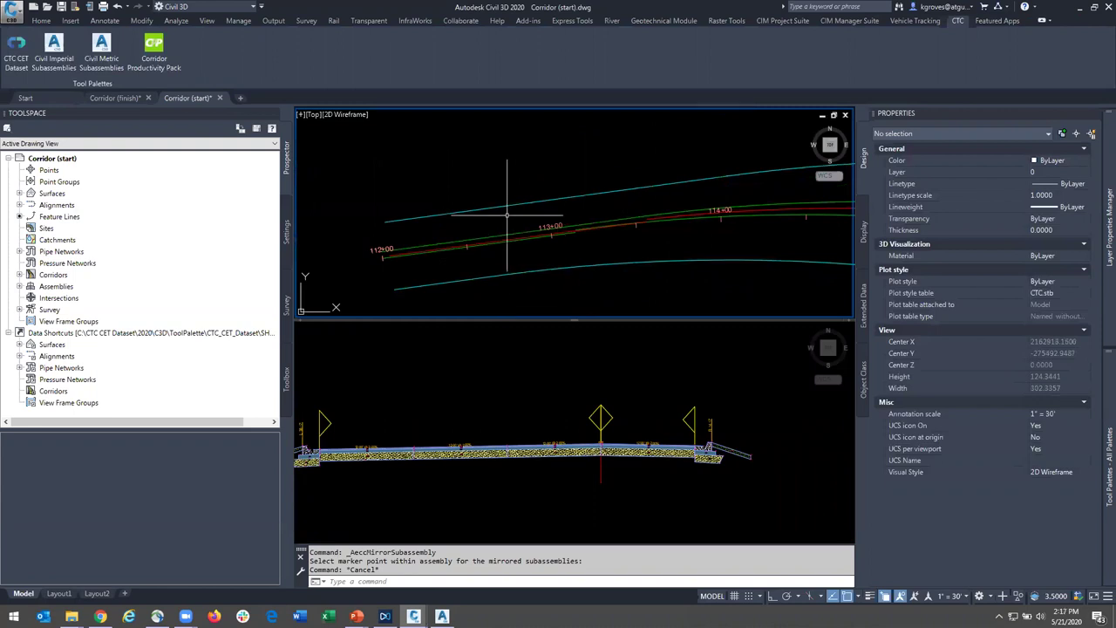
pyautogui.scroll(4, 526, 223)
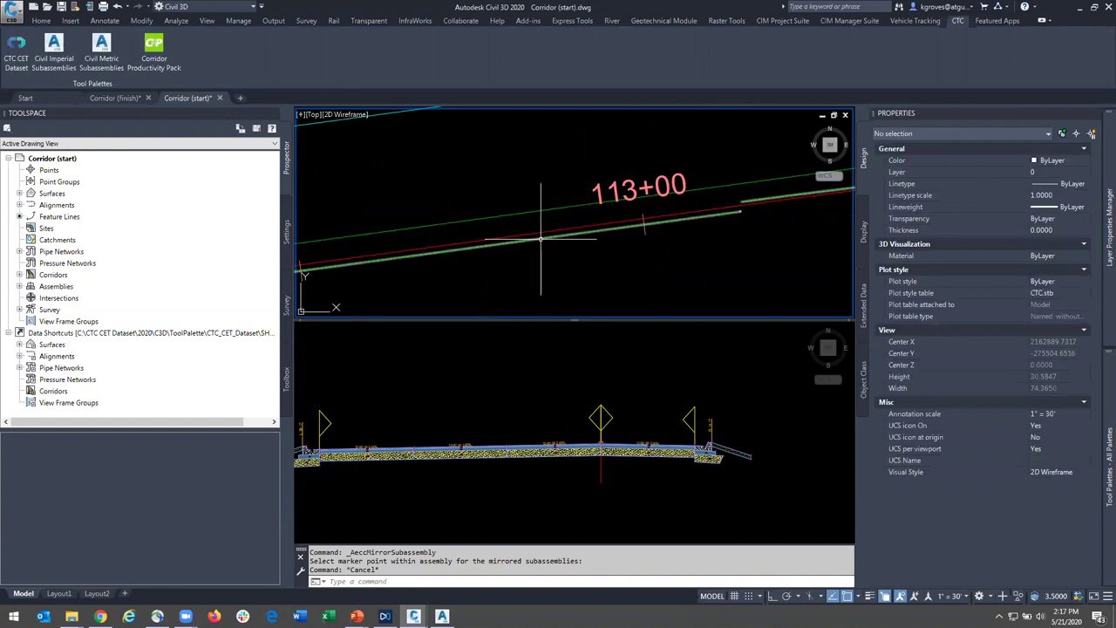
pyautogui.click(541, 236)
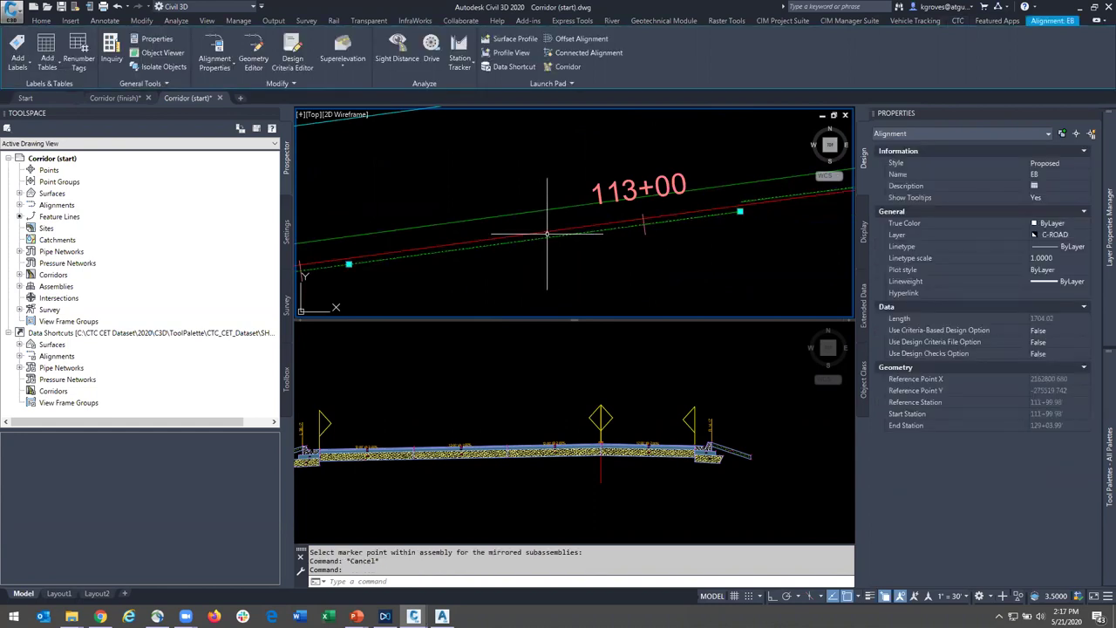
pyautogui.moveTo(548, 230)
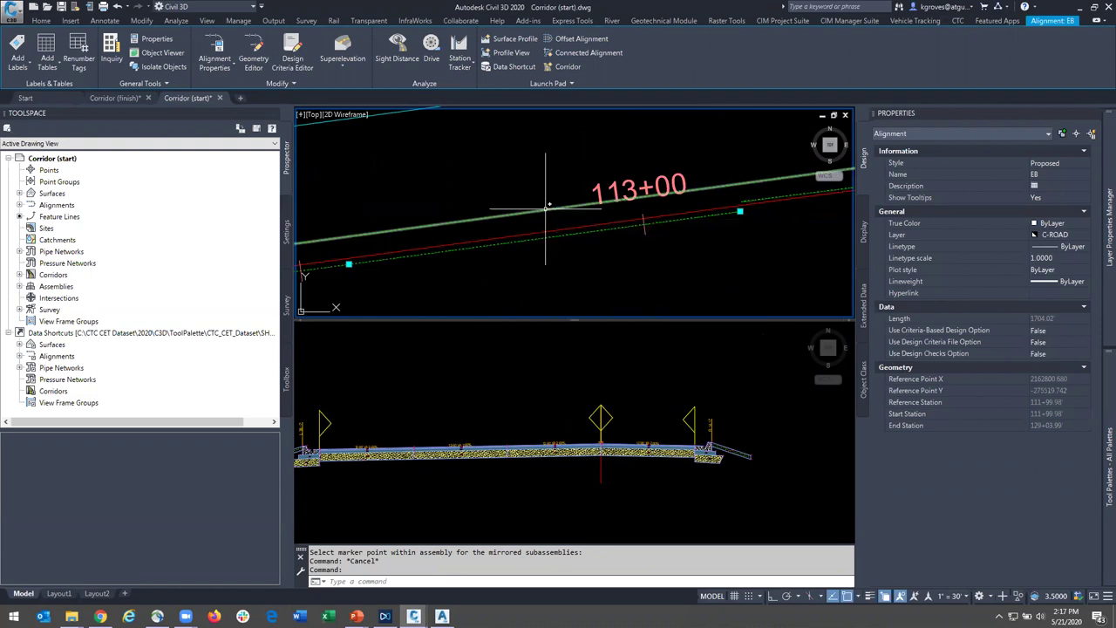
pyautogui.scroll(-3, 673, 248)
pyautogui.moveTo(742, 240); pyautogui.dragTo(558, 229, button='middle')
pyautogui.moveTo(724, 217); pyautogui.dragTo(674, 218, button='middle')
pyautogui.press('F1')
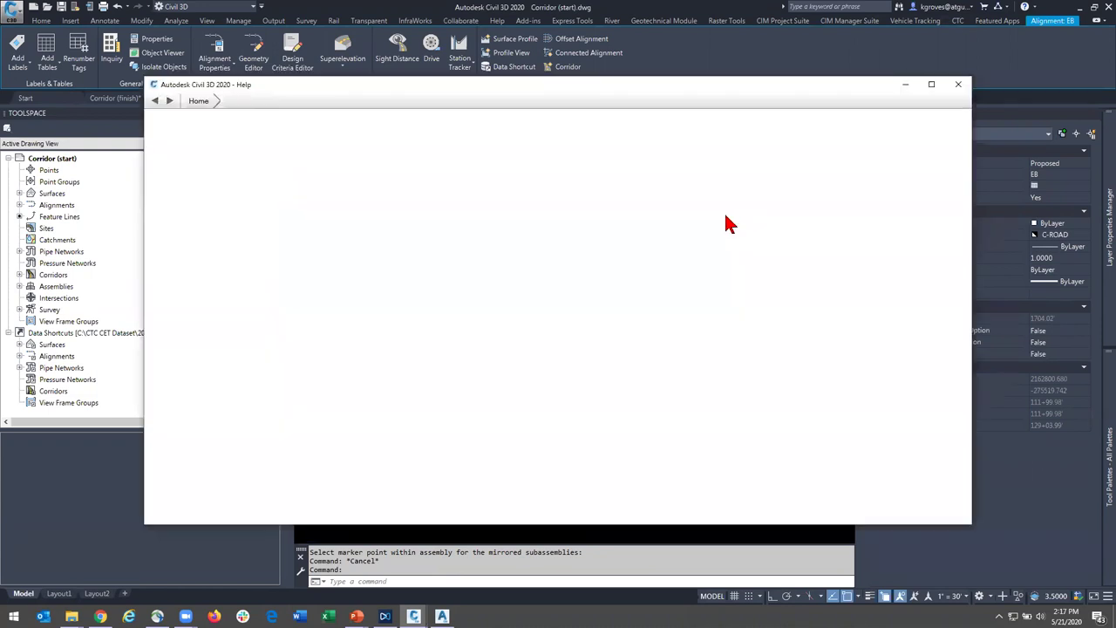
pyautogui.click(959, 86)
pyautogui.press('Escape')
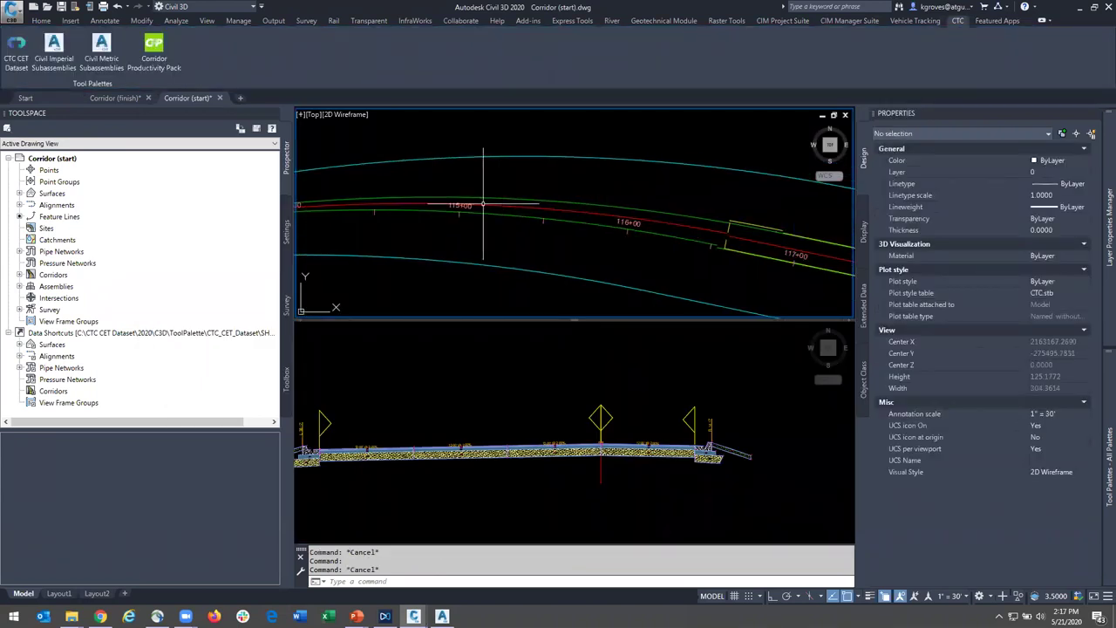
pyautogui.scroll(3, 543, 451)
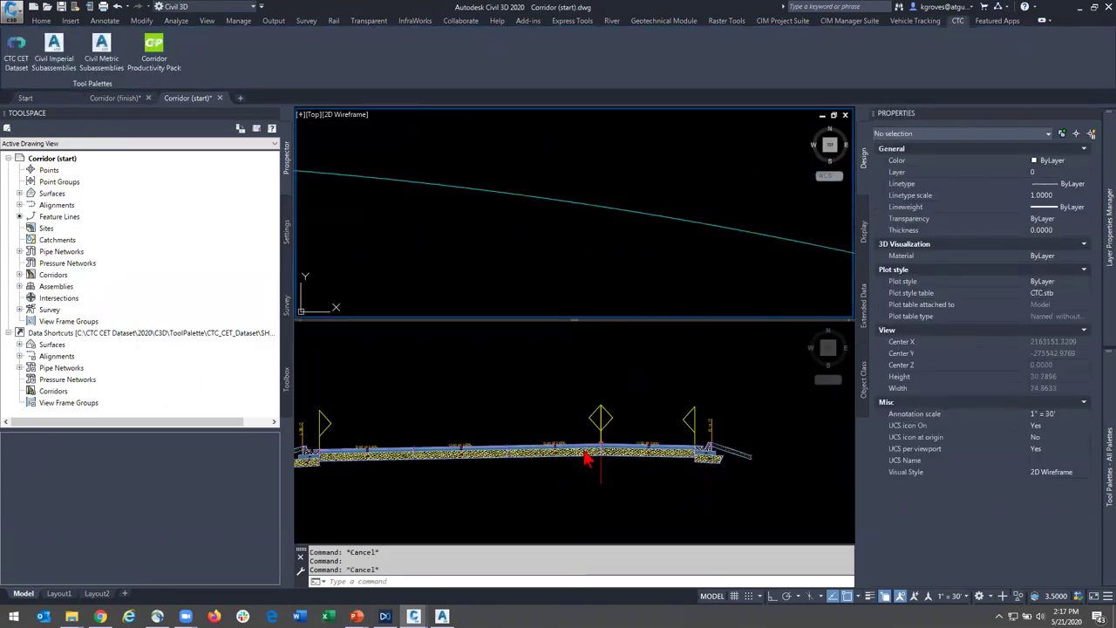
# - Set the lane directly left of the baseline to slope Towards Crown with a width of 1 foot
pyautogui.scroll(3, 586, 460)
pyautogui.click(587, 504)
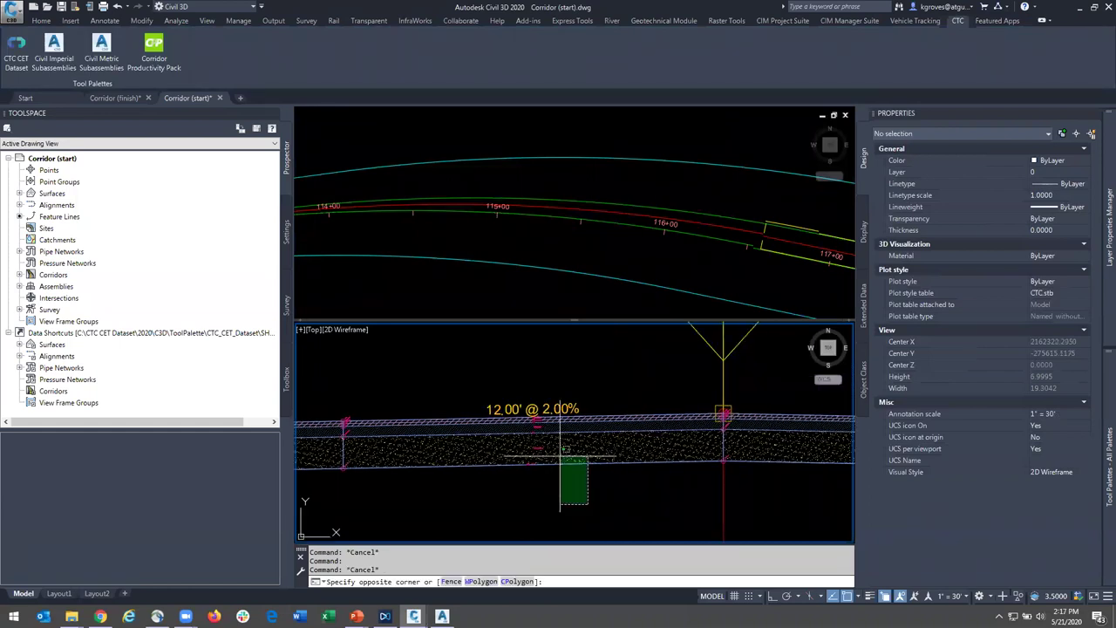
pyautogui.click(561, 455)
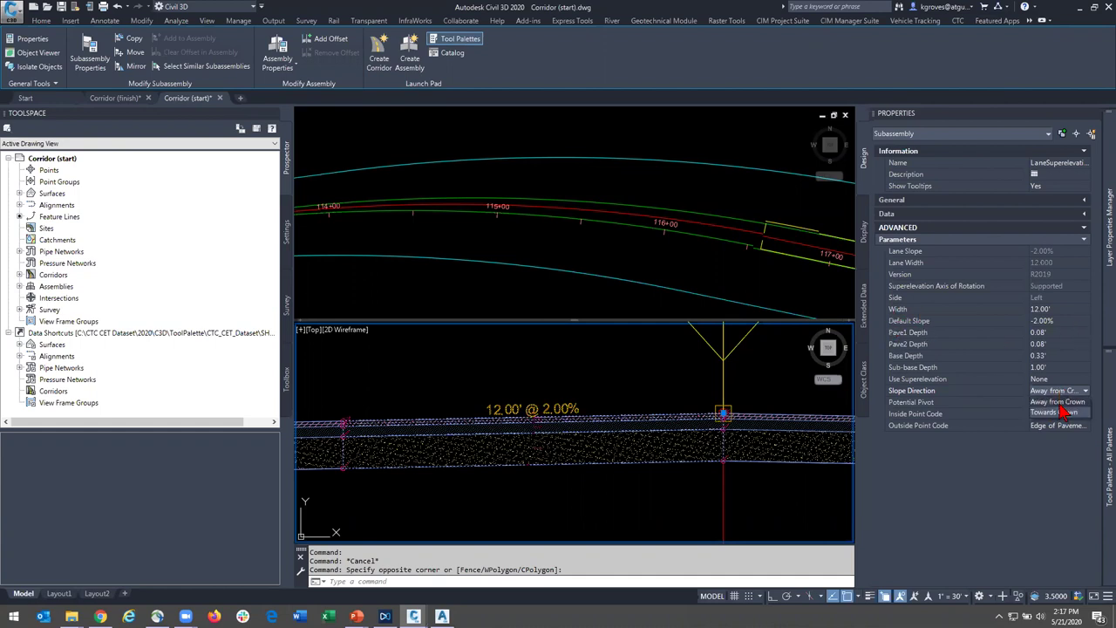
pyautogui.click(1053, 414)
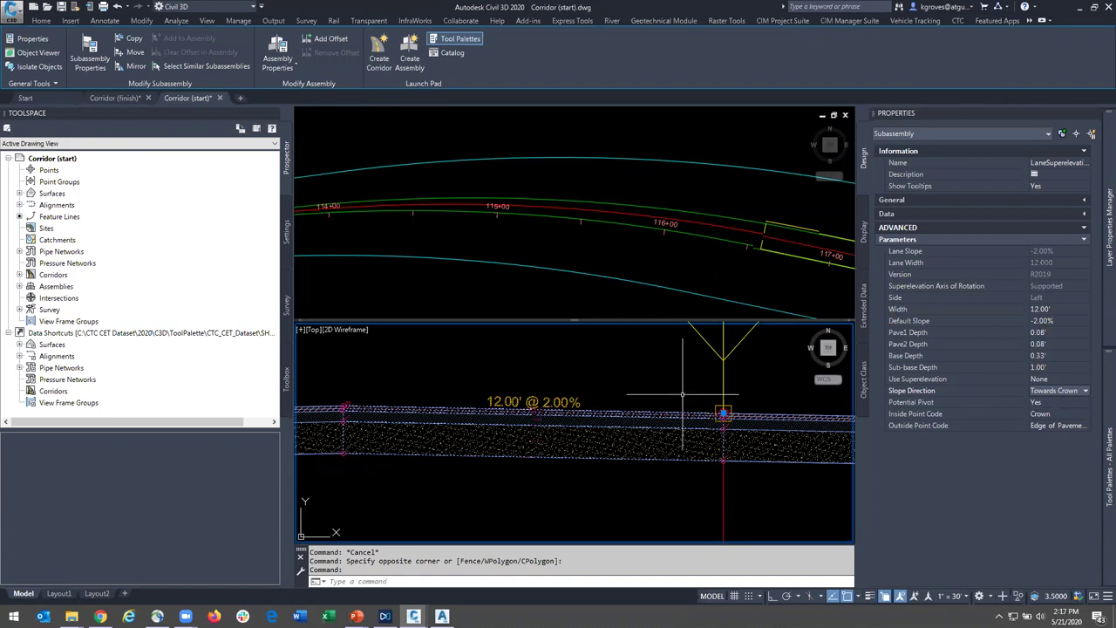
pyautogui.click(1053, 308)
pyautogui.press('Return')
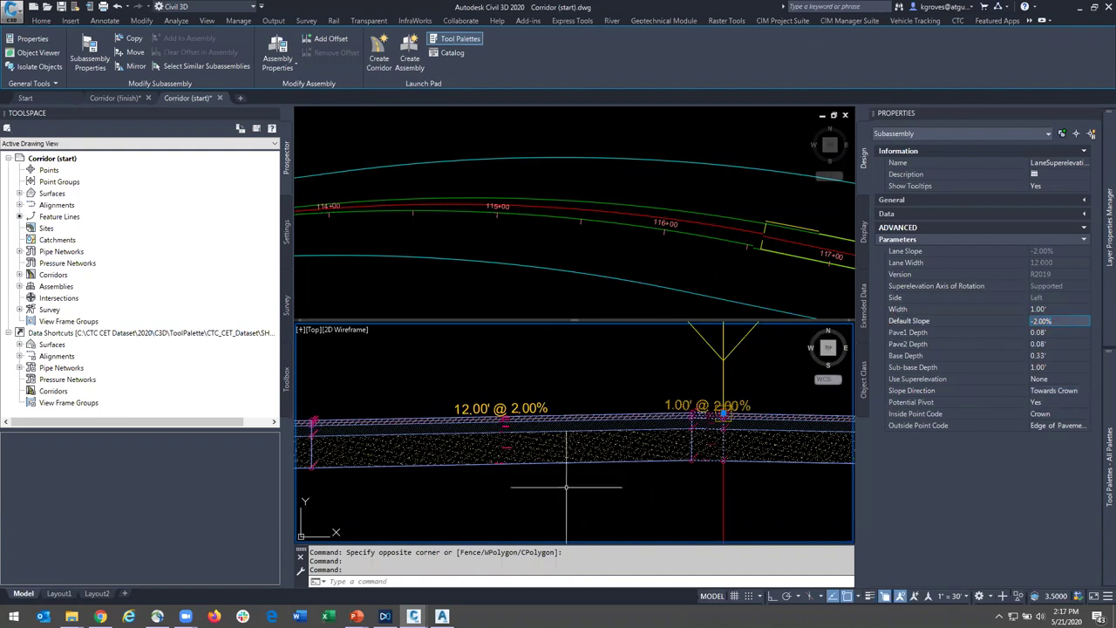
pyautogui.press('Escape')
# - Set the second lane left of the baseline to a width of 1 foot
pyautogui.click(602, 460)
pyautogui.click(599, 465)
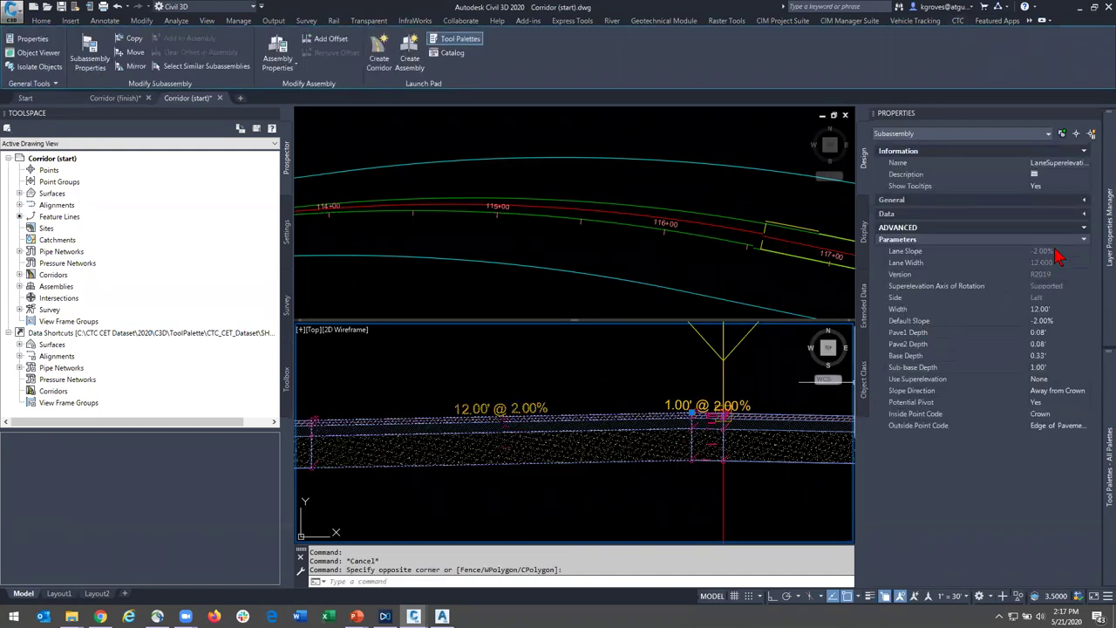
pyautogui.click(1057, 309)
pyautogui.write('1')
pyautogui.press('Return')
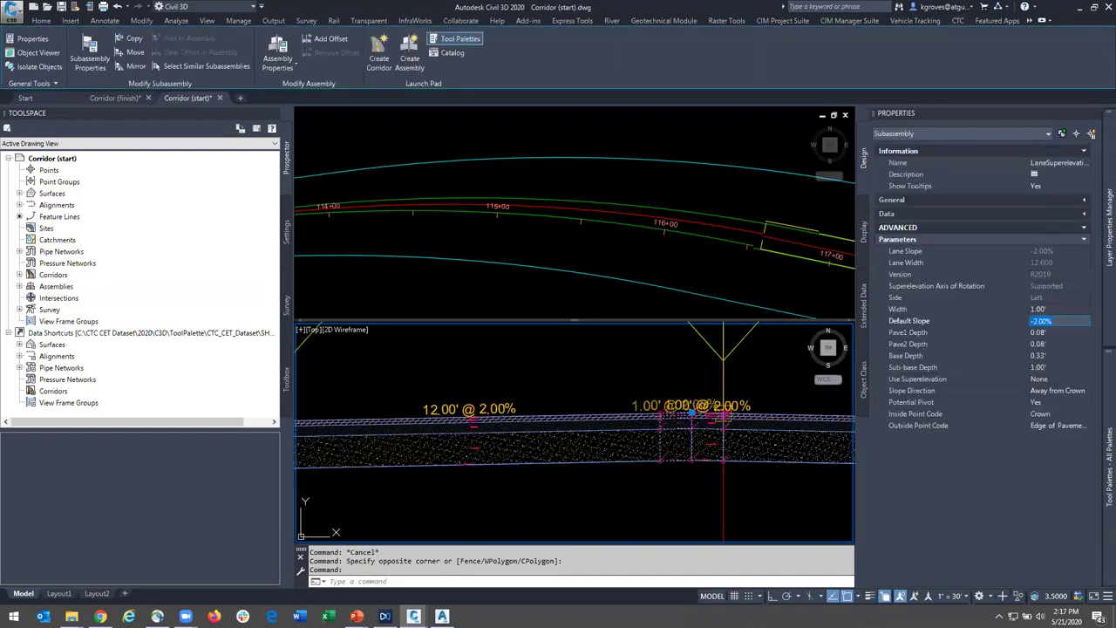
pyautogui.press('Escape')
# - Rename the lane subassembly right of the baseline as EB LANE
pyautogui.scroll(-5, 567, 460)
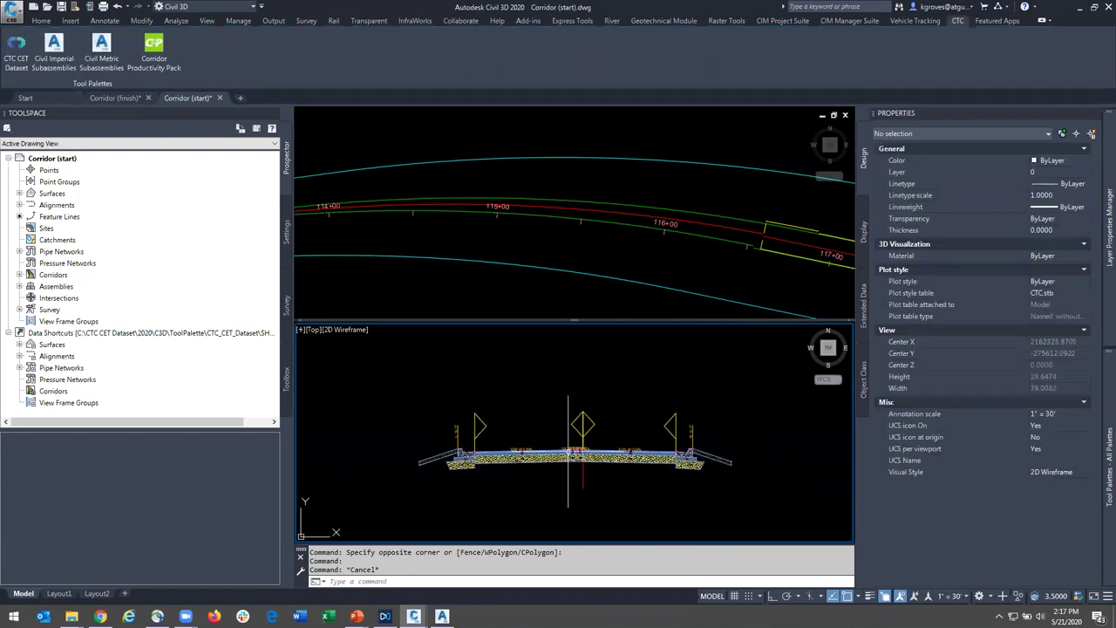
pyautogui.scroll(2, 591, 458)
pyautogui.moveTo(664, 470); pyautogui.dragTo(623, 467, button='middle')
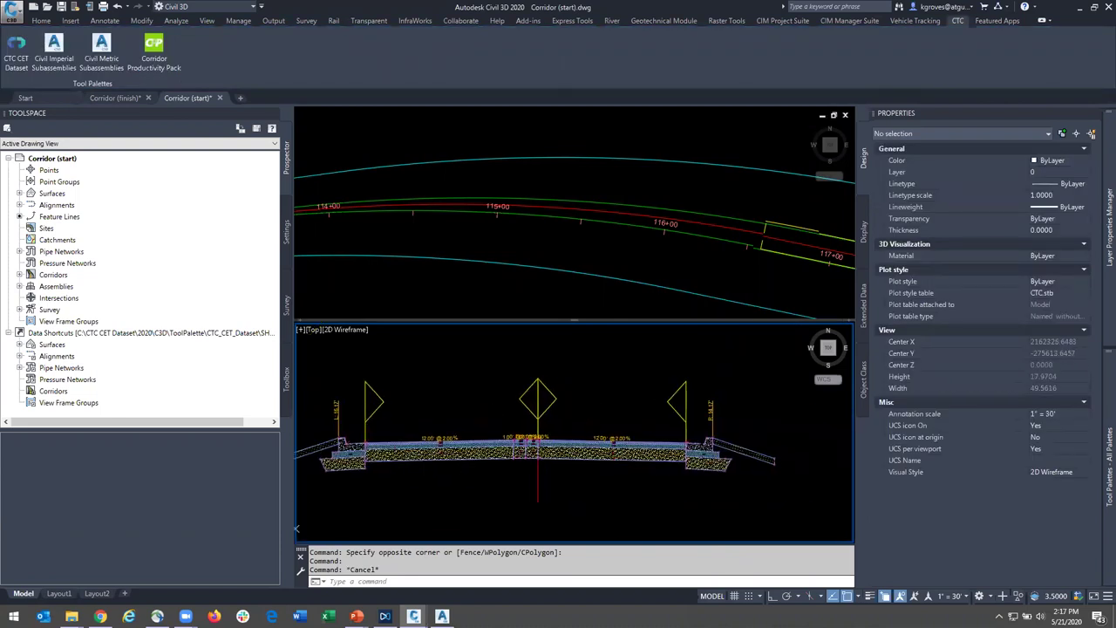
pyautogui.click(615, 476)
pyautogui.click(598, 454)
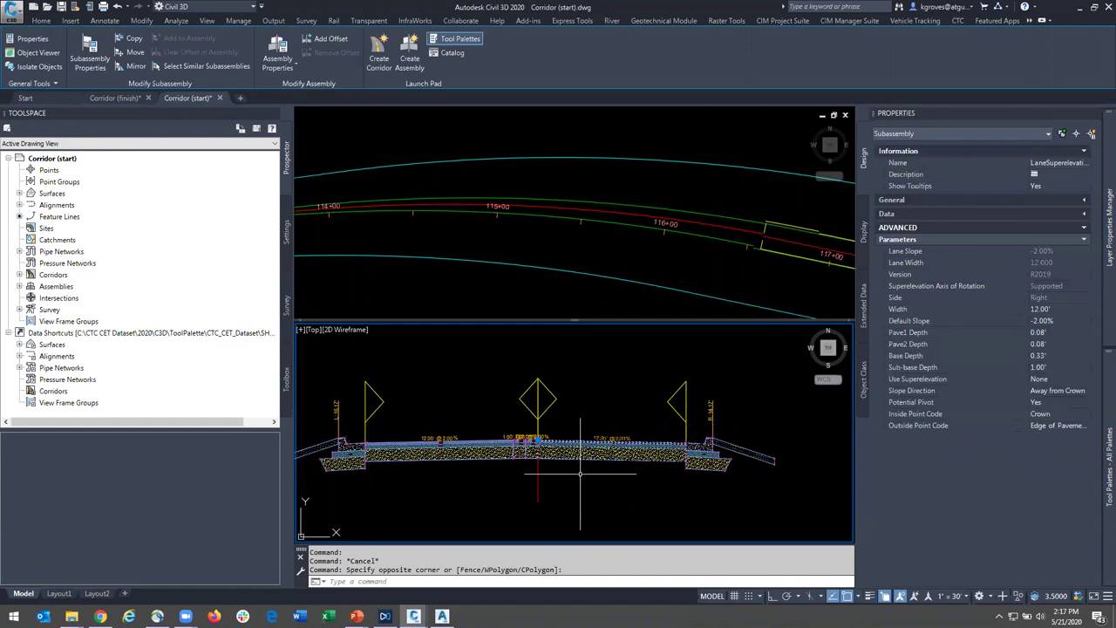
pyautogui.click(1059, 165)
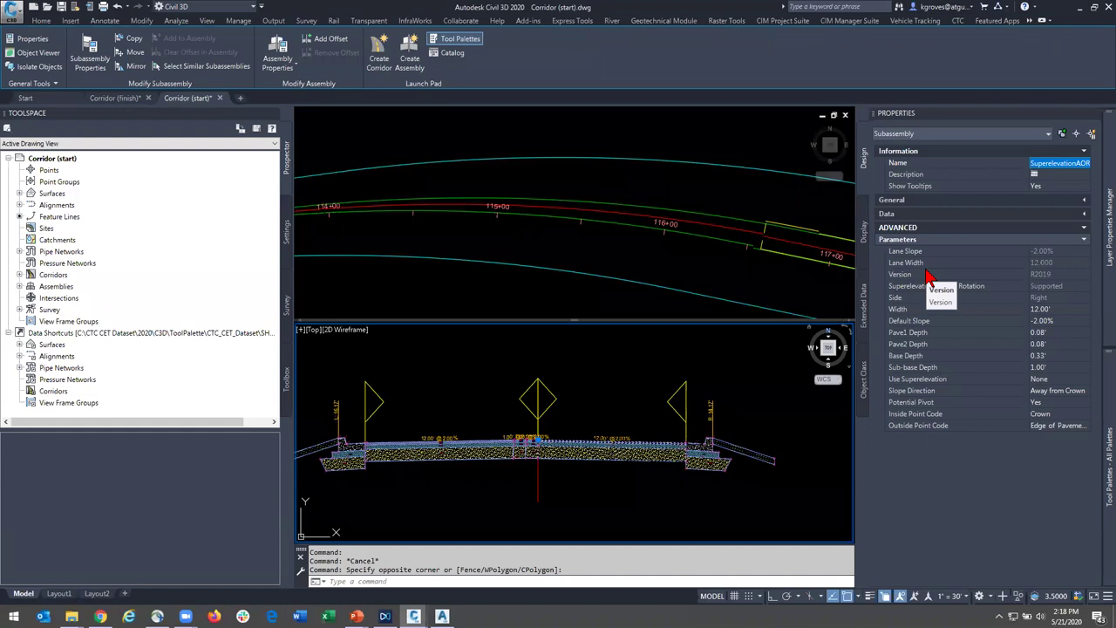
pyautogui.press('capslock')
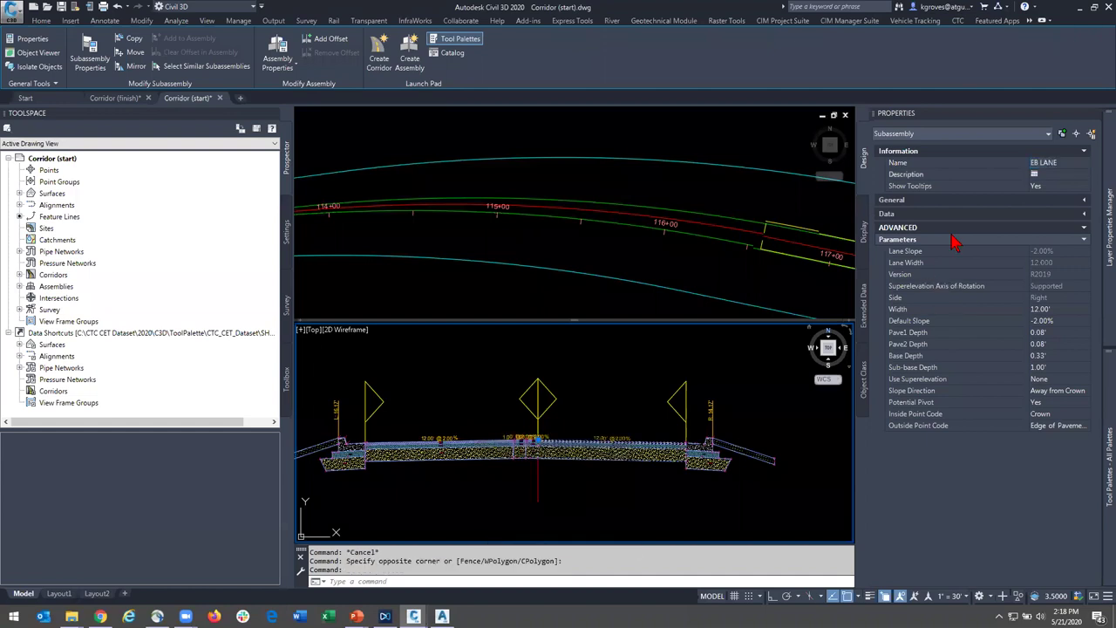
pyautogui.press('Escape')
pyautogui.scroll(5, 523, 445)
pyautogui.click(663, 427)
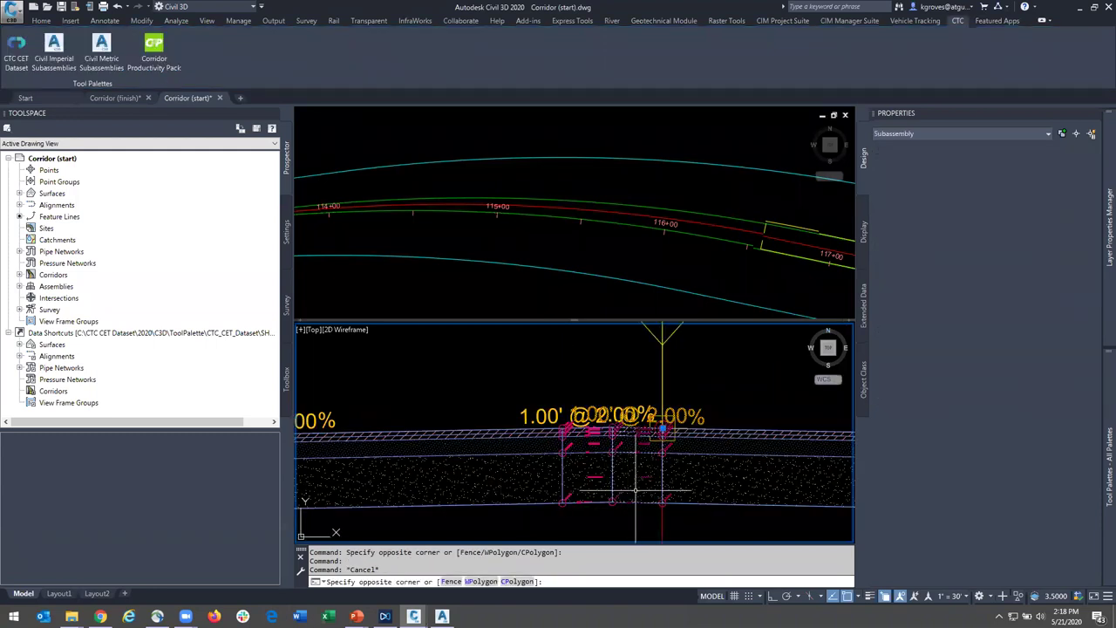
pyautogui.click(1057, 164)
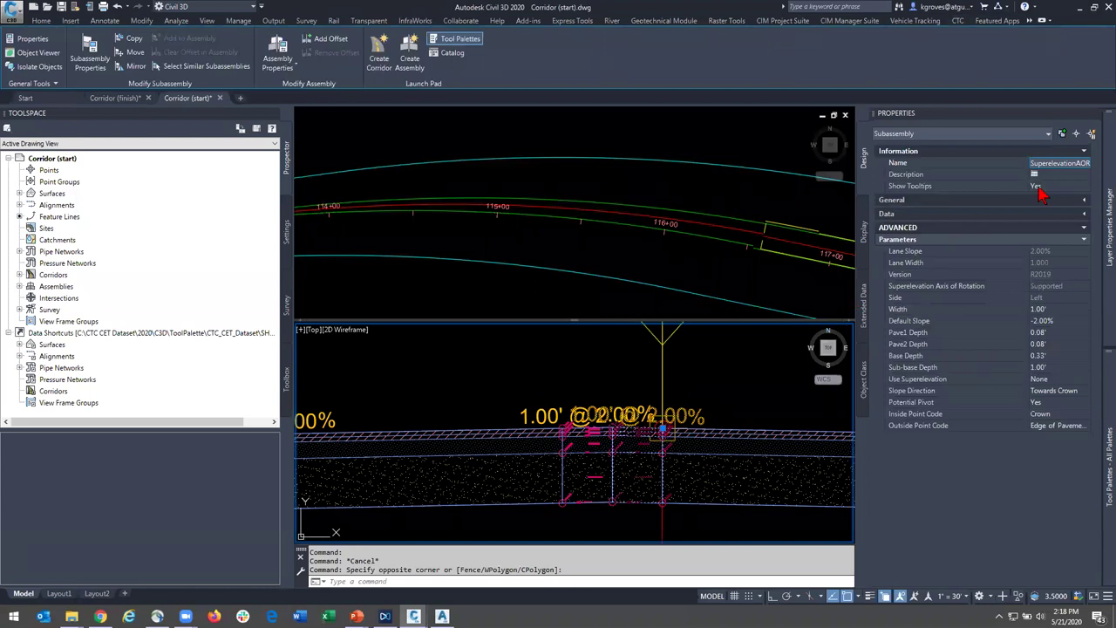
pyautogui.write('EB')
pyautogui.press('Return')
pyautogui.write('TURN/CROWN')
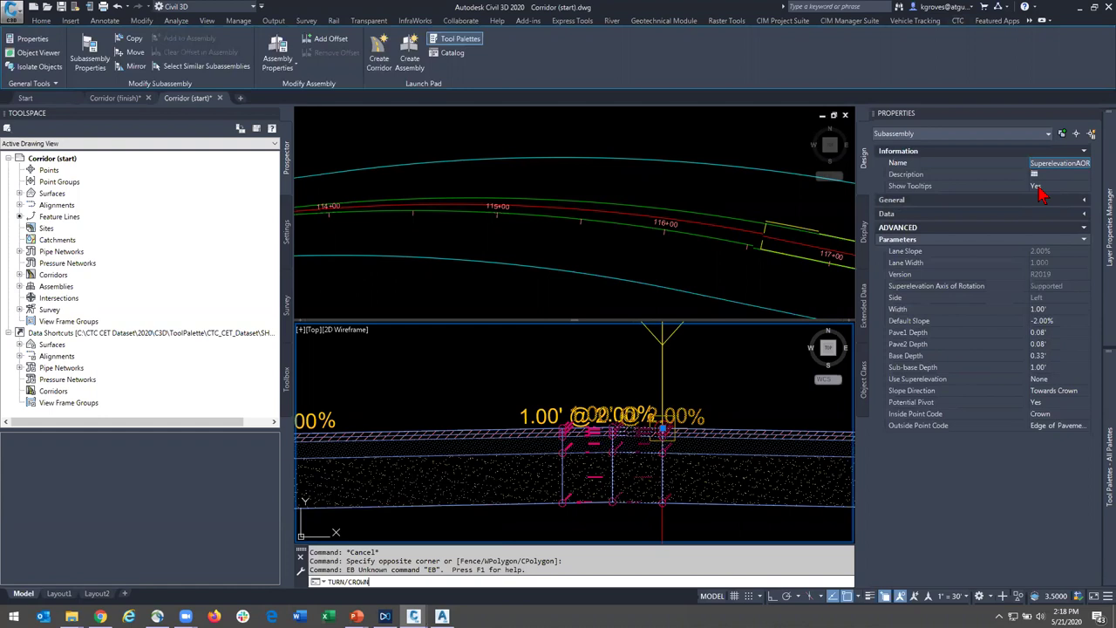
pyautogui.press('Return')
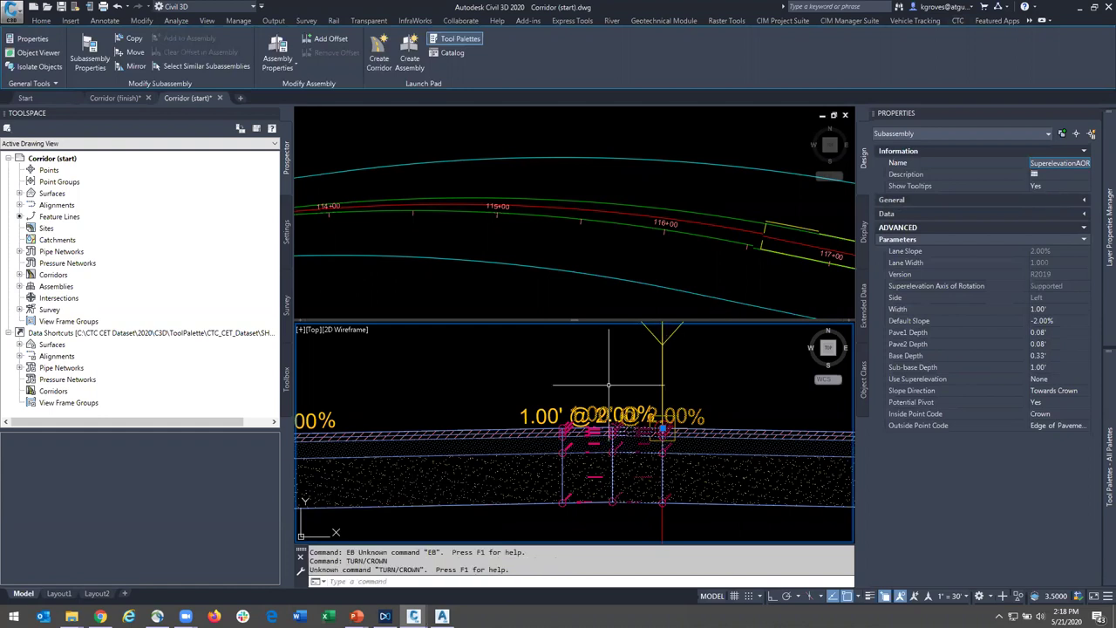
pyautogui.press('Escape')
# - Rename the lane subassembly directly left of the baseline as EB TURN/CROWN
pyautogui.click(630, 502)
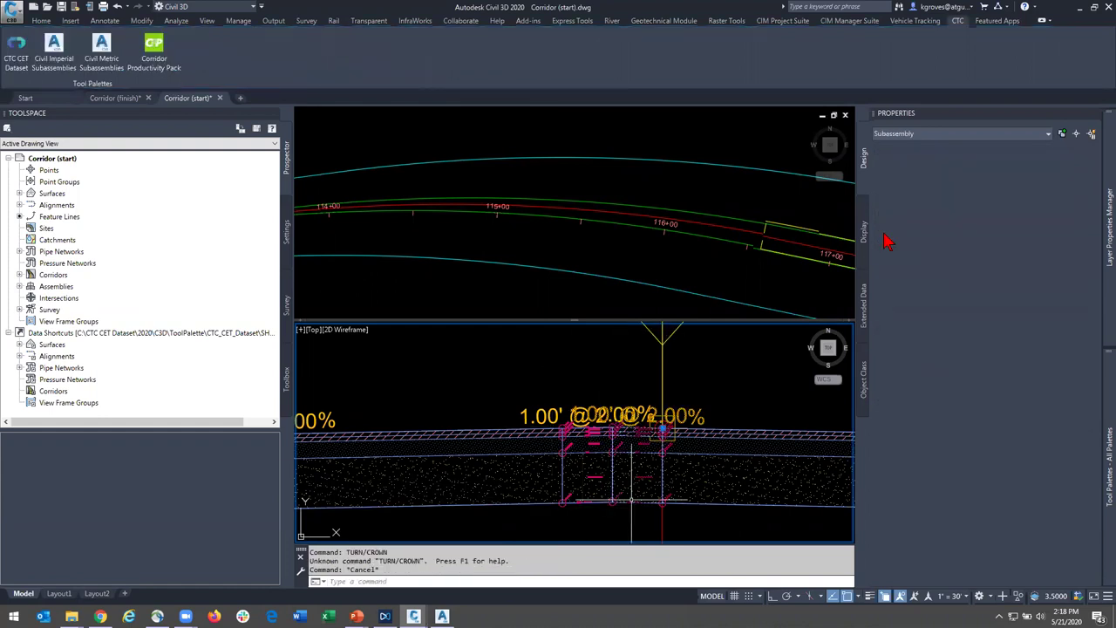
pyautogui.click(1059, 165)
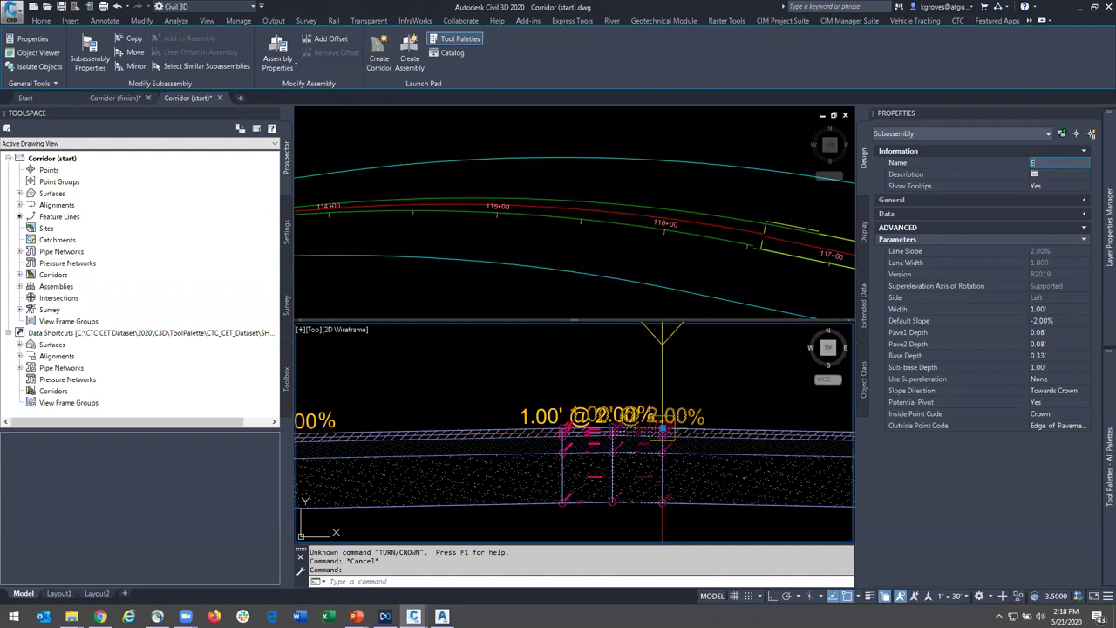
pyautogui.press('Escape')
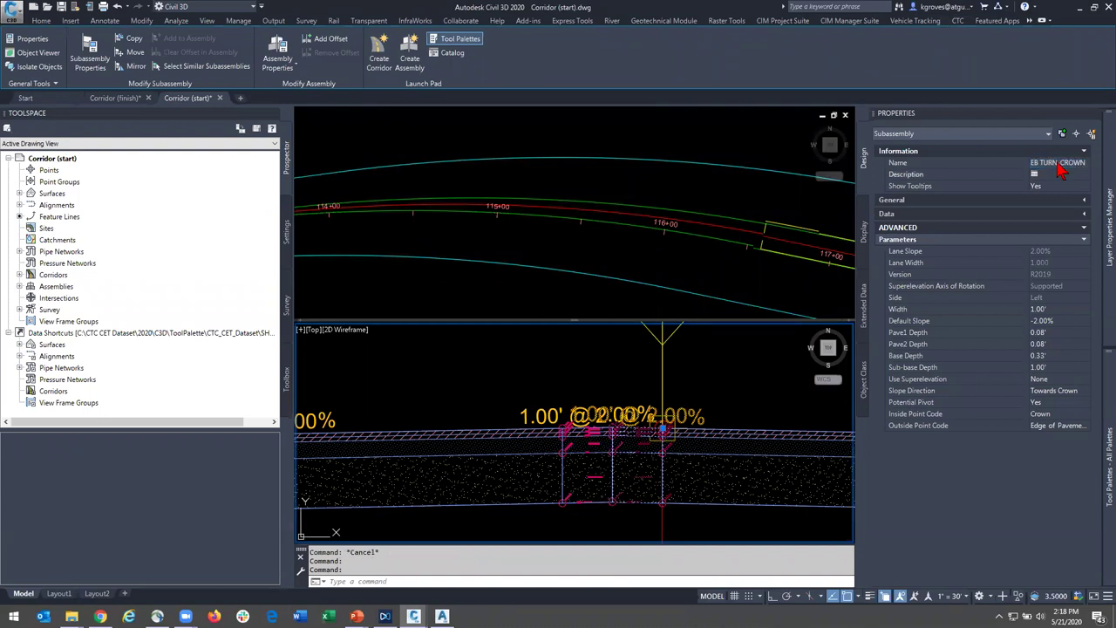
pyautogui.click(594, 514)
pyautogui.click(582, 468)
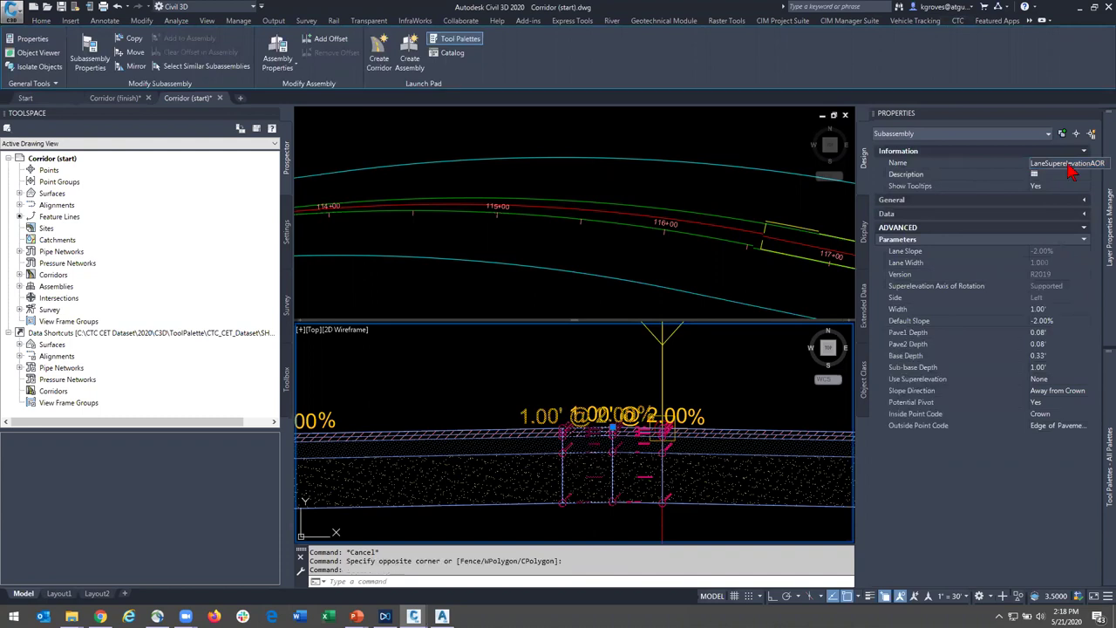
pyautogui.press('Escape')
# - Rename the 12-foot lane subassembly left of the baseline as WB LANE
pyautogui.click(482, 426)
pyautogui.click(439, 473)
pyautogui.click(1045, 164)
pyautogui.write('WB LANE')
pyautogui.press('Return')
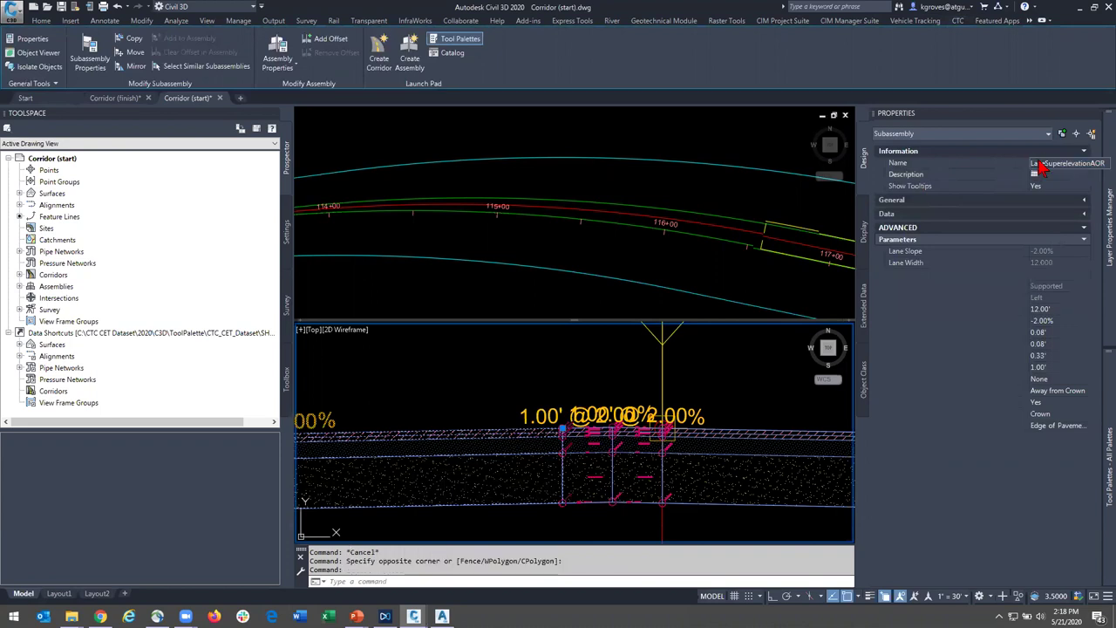
pyautogui.click(531, 361)
pyautogui.press('Escape')
pyautogui.press('Escape')
# - Rename the MNDOT curb subassembly right of the baseline as Curb
pyautogui.scroll(-4, 536, 375)
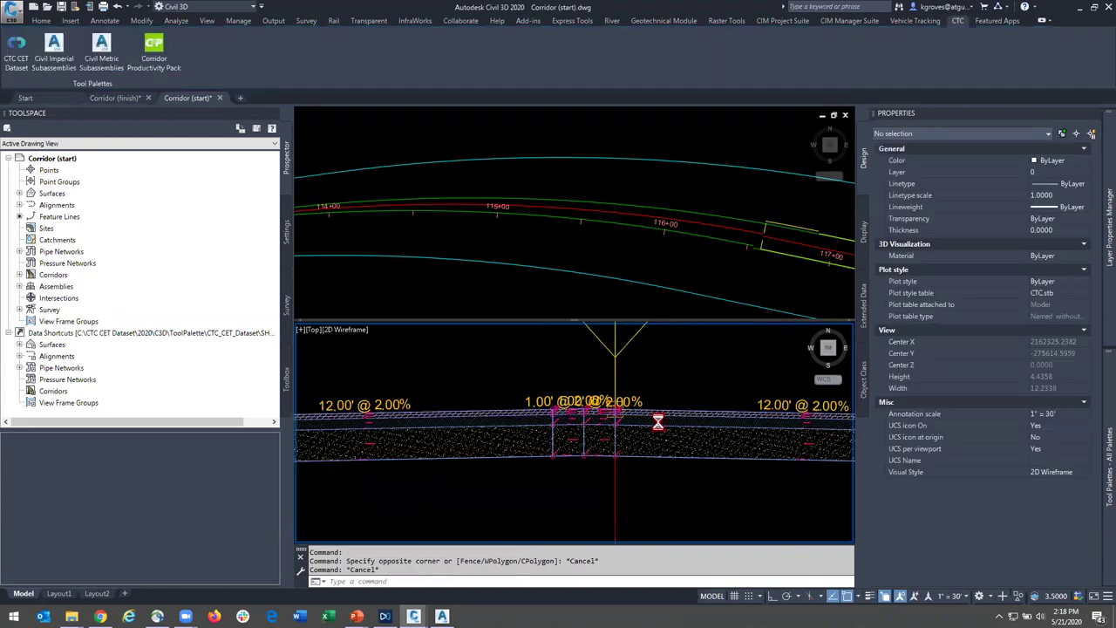
pyautogui.click(742, 426)
pyautogui.click(1064, 163)
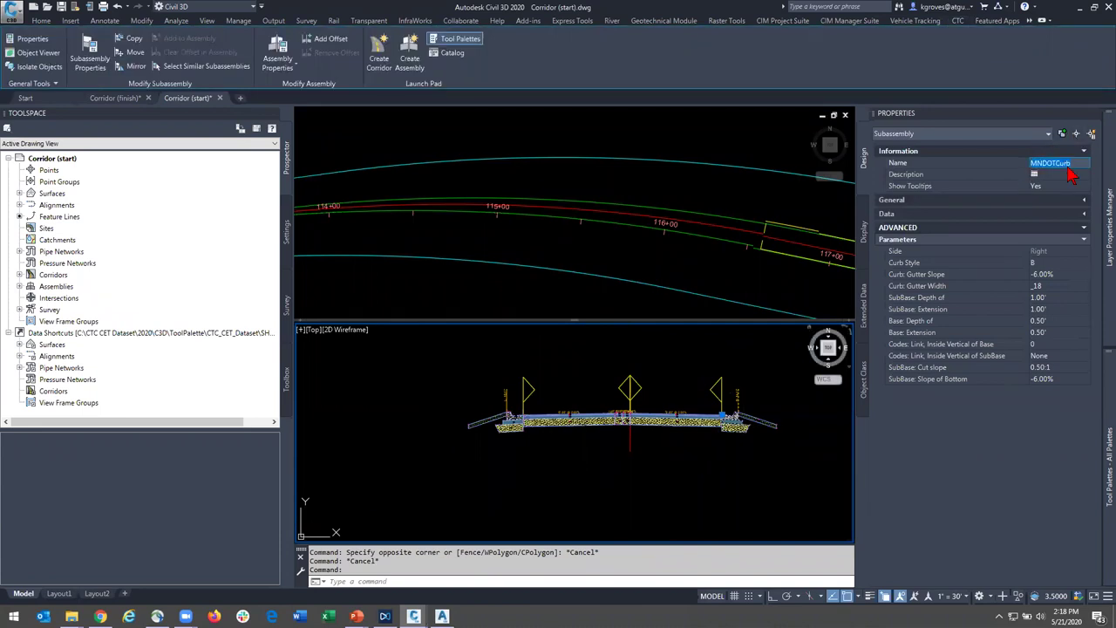
pyautogui.press('capslock')
pyautogui.write('Curb')
pyautogui.press('Return')
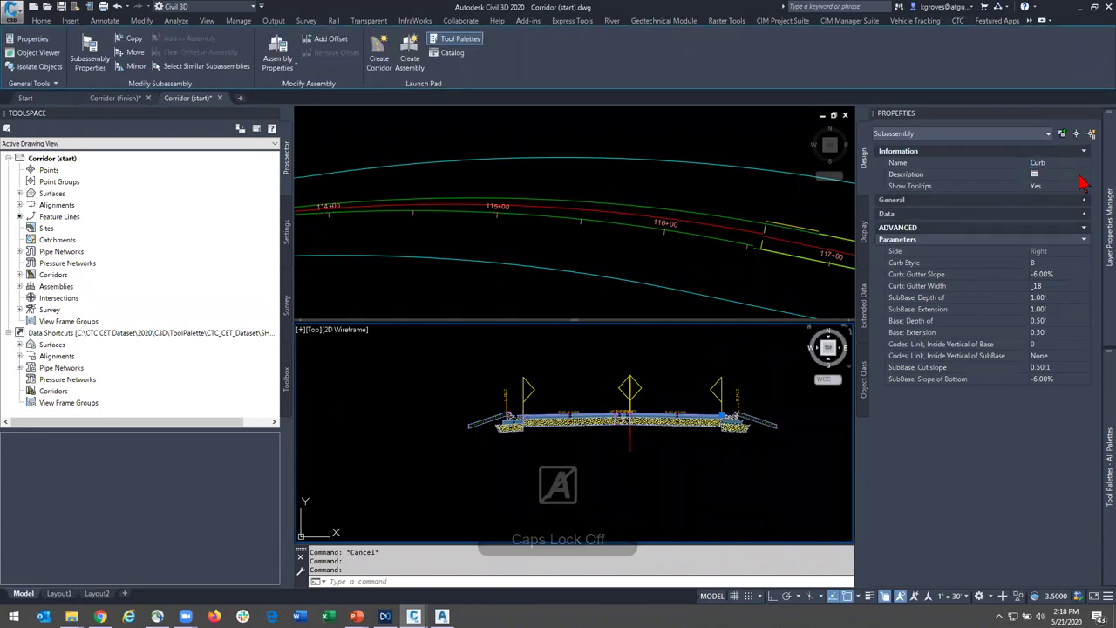
pyautogui.press('Escape')
# - Rename the MNDOT curb subassembly left of the baseline as WB Curb
pyautogui.click(512, 425)
pyautogui.click(512, 425)
pyautogui.click(1074, 162)
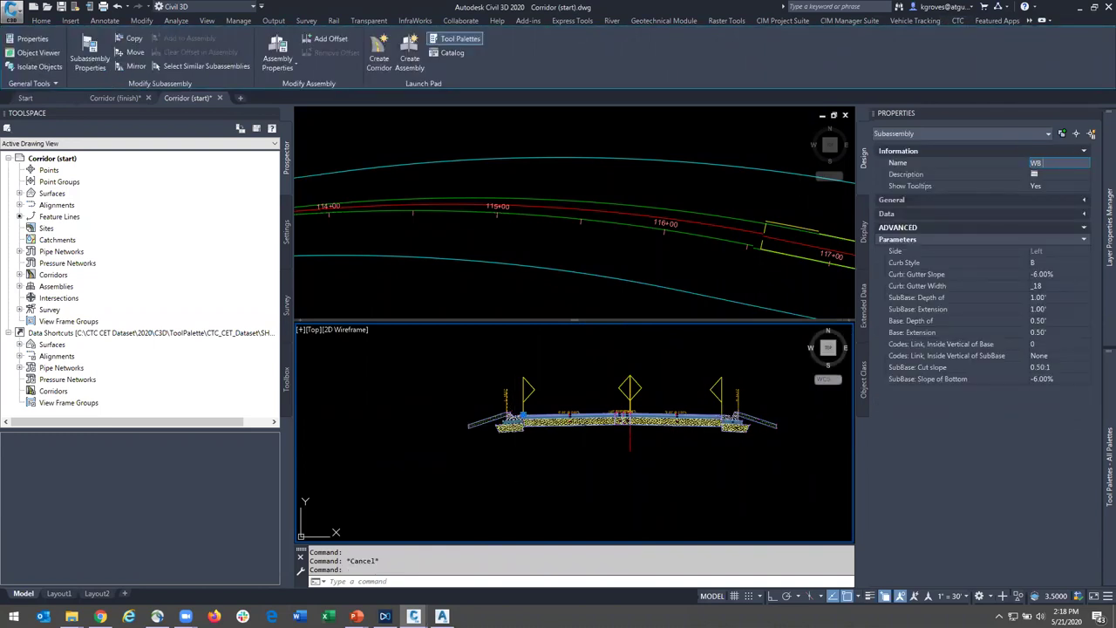
pyautogui.write('WB Curb')
pyautogui.press('Return')
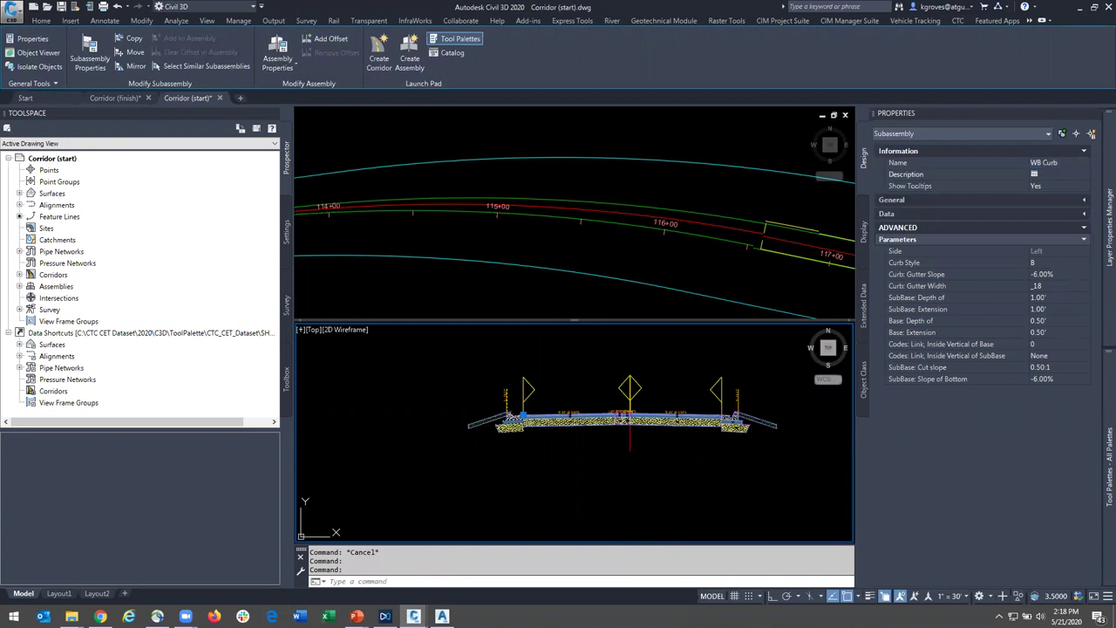
pyautogui.press('Escape')
# - Rename the daylight slope subassembly at the assembly's right end as EB DYLT
pyautogui.click(767, 419)
pyautogui.click(705, 478)
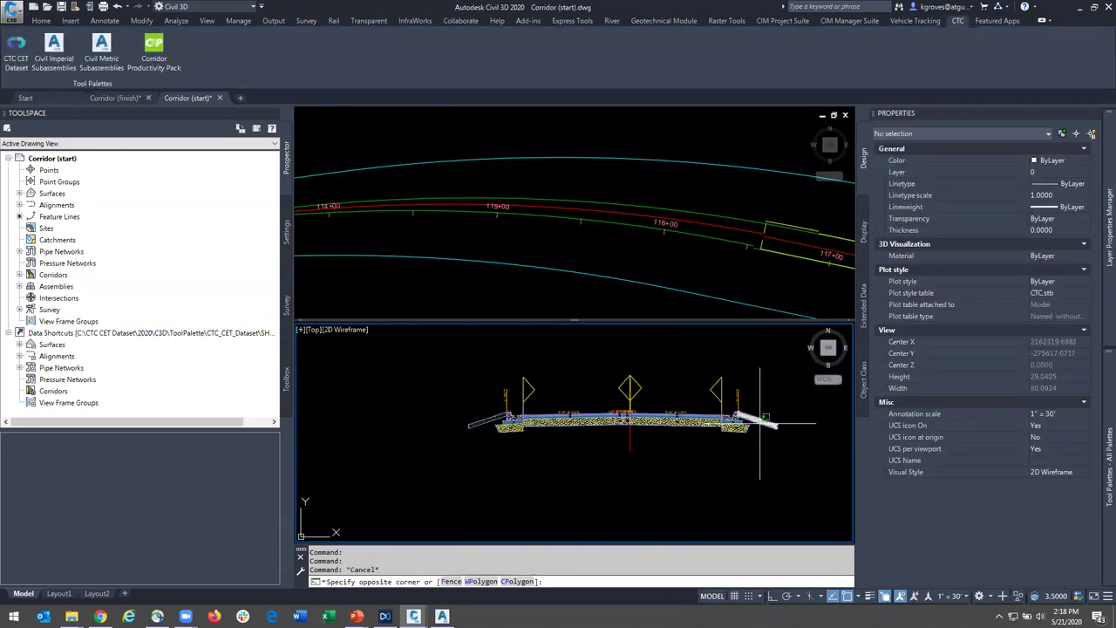
pyautogui.click(1053, 164)
pyautogui.press('capslock')
pyautogui.press('BackSpace')
pyautogui.write('EB DYLT')
pyautogui.press('Return')
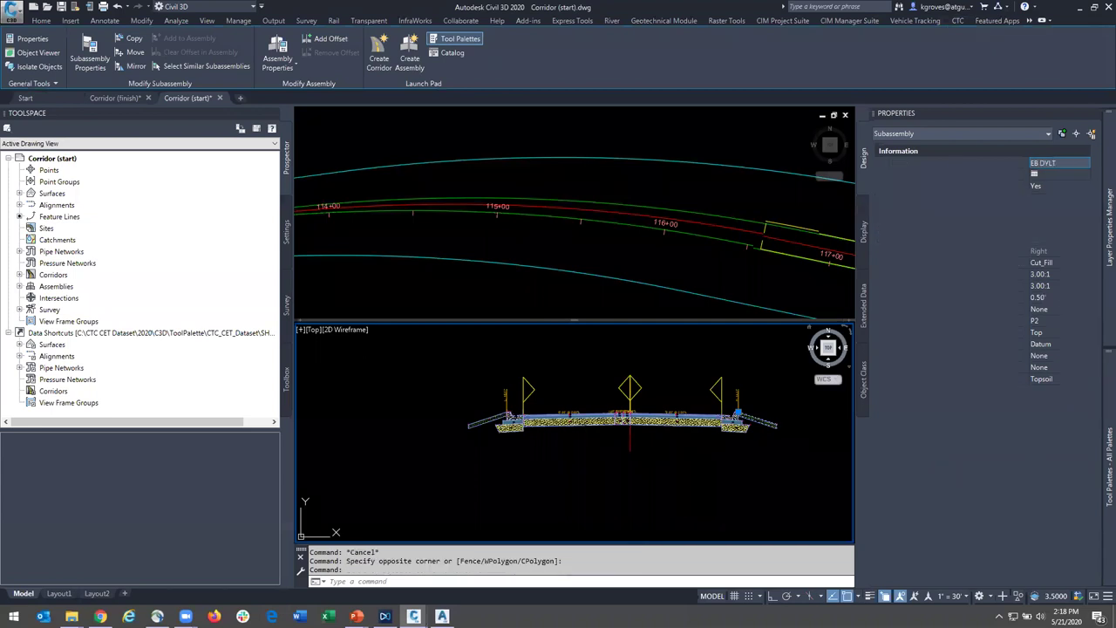
pyautogui.press('Escape')
# - Rename the daylight slope subassembly at the assembly's left end as WB DYLT
pyautogui.click(473, 435)
pyautogui.click(460, 409)
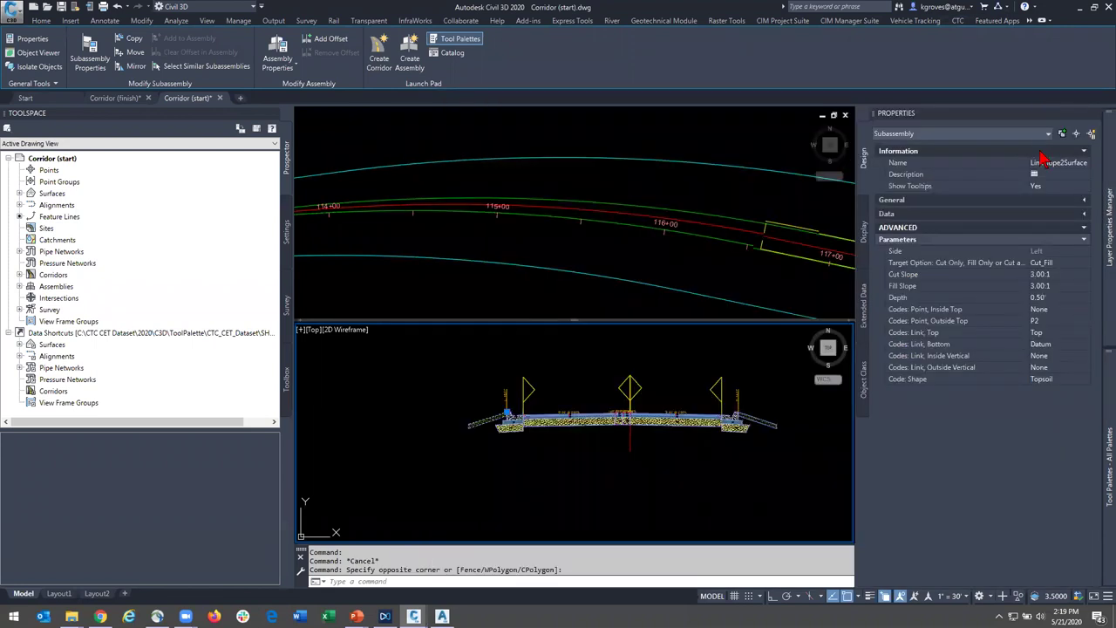
pyautogui.click(1046, 162)
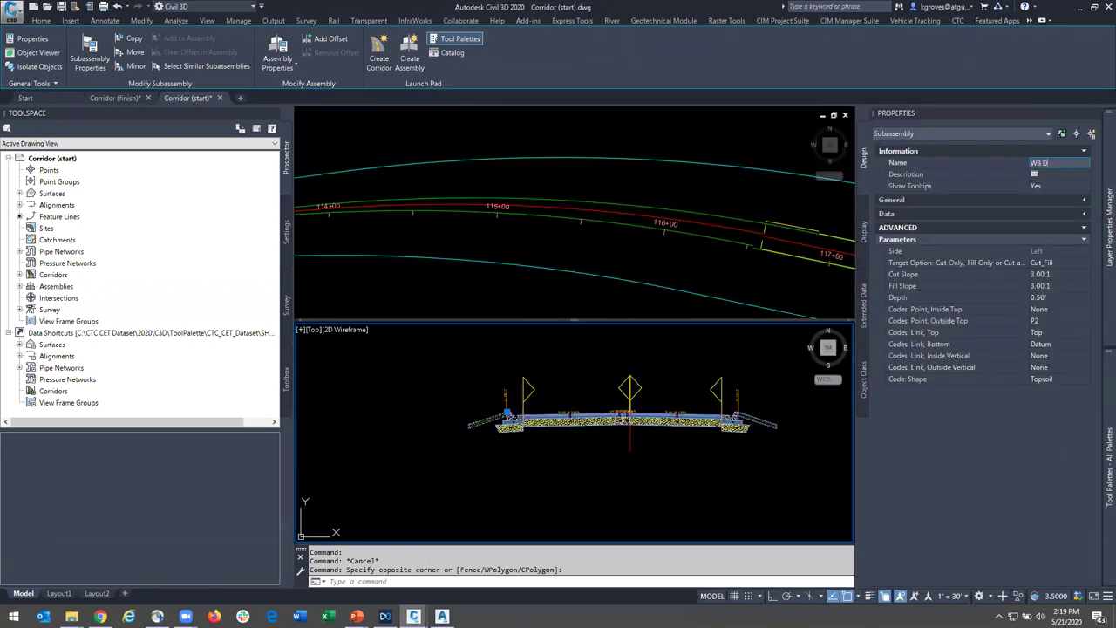
pyautogui.press('Return')
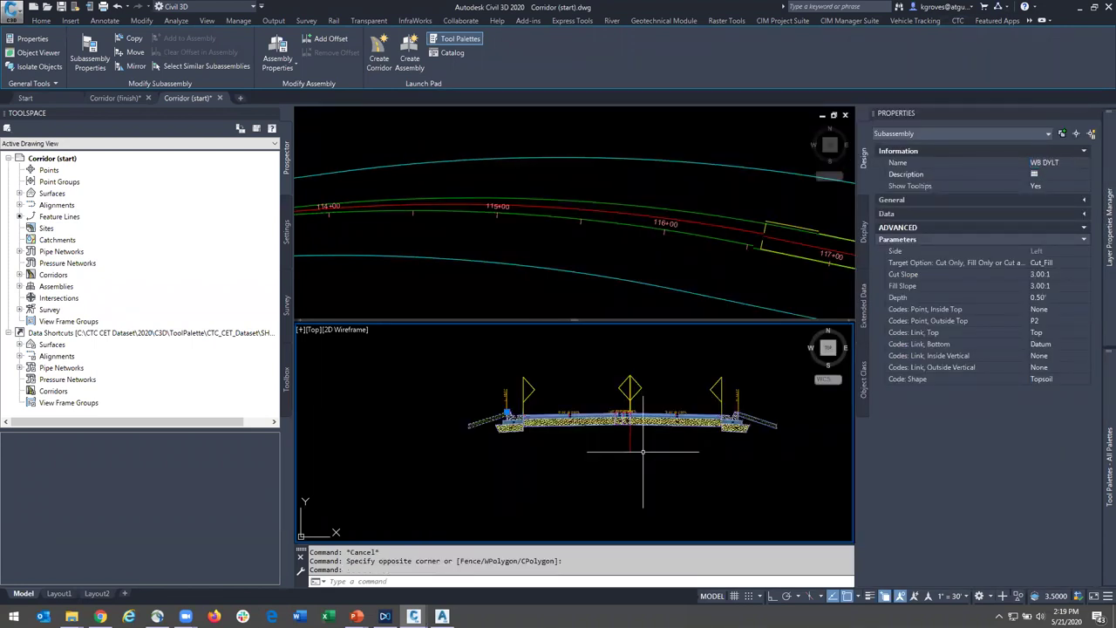
pyautogui.press('Escape')
# - Start a new corridor along the EB alignment and EB FG profile and name it Median Corridor
pyautogui.scroll(-1, 417, 261)
pyautogui.click(428, 293)
pyautogui.scroll(-1, 421, 274)
pyautogui.moveTo(424, 270); pyautogui.dragTo(594, 269, button='middle')
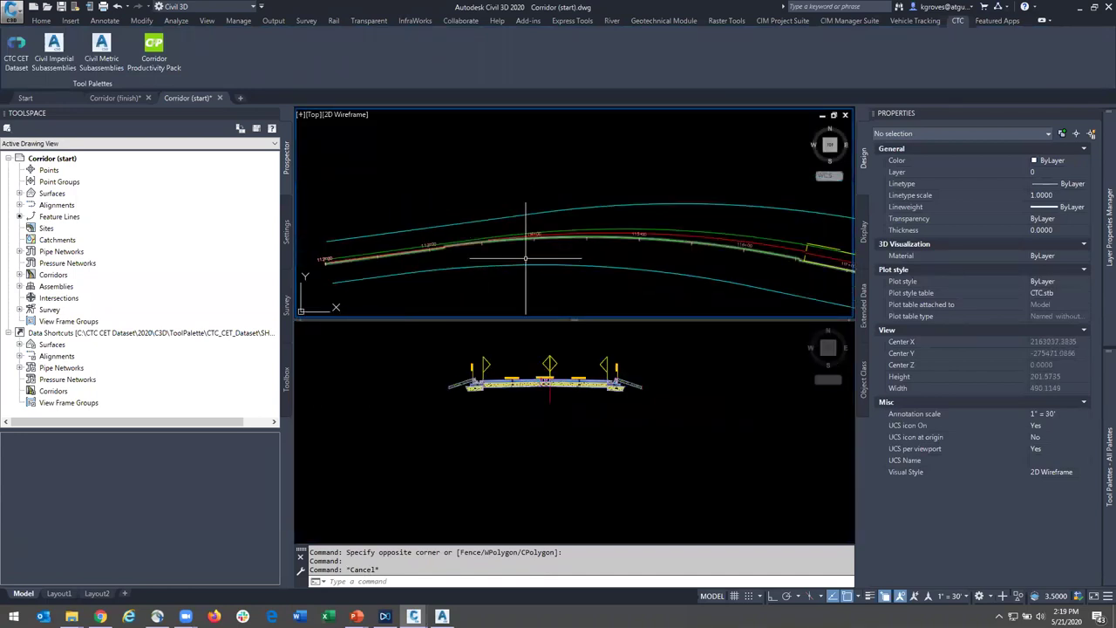
pyautogui.click(41, 20)
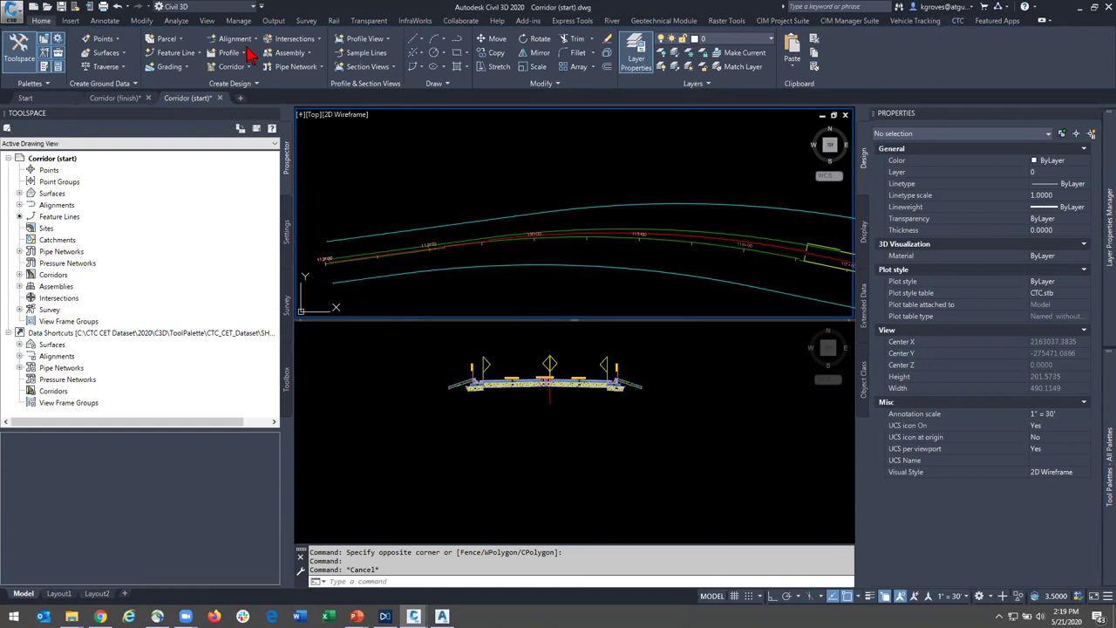
pyautogui.click(248, 67)
pyautogui.click(258, 87)
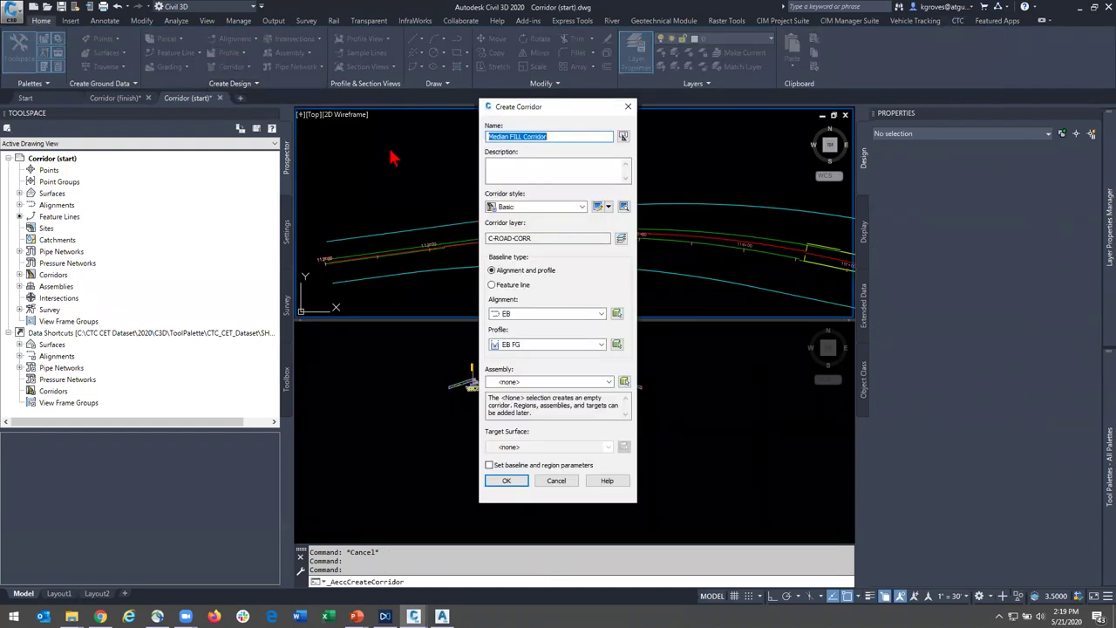
pyautogui.click(560, 136)
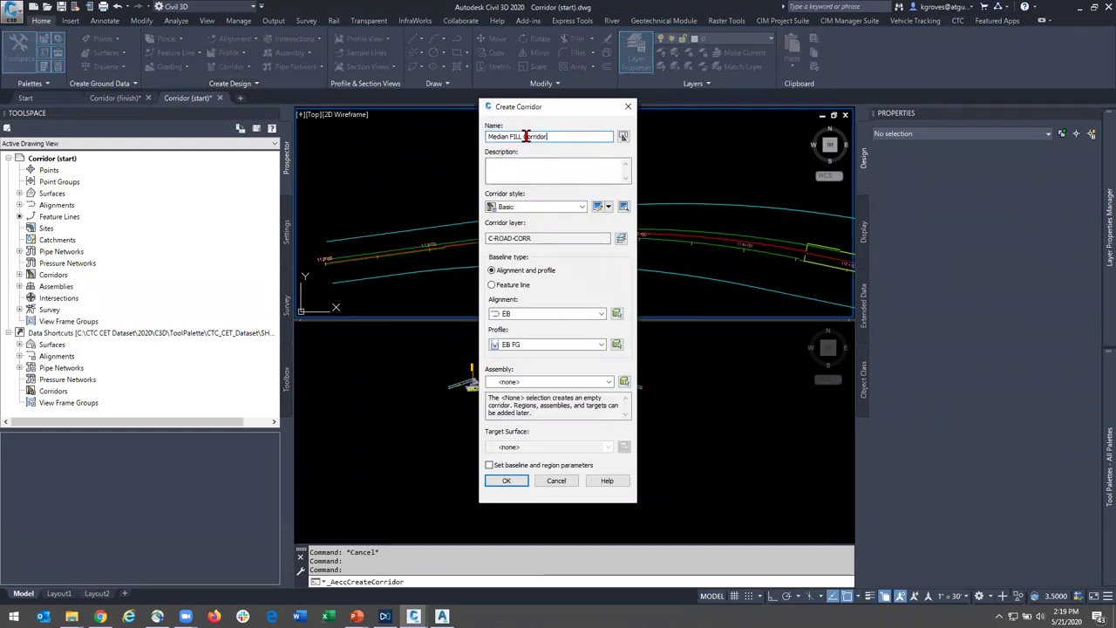
pyautogui.press('Left')
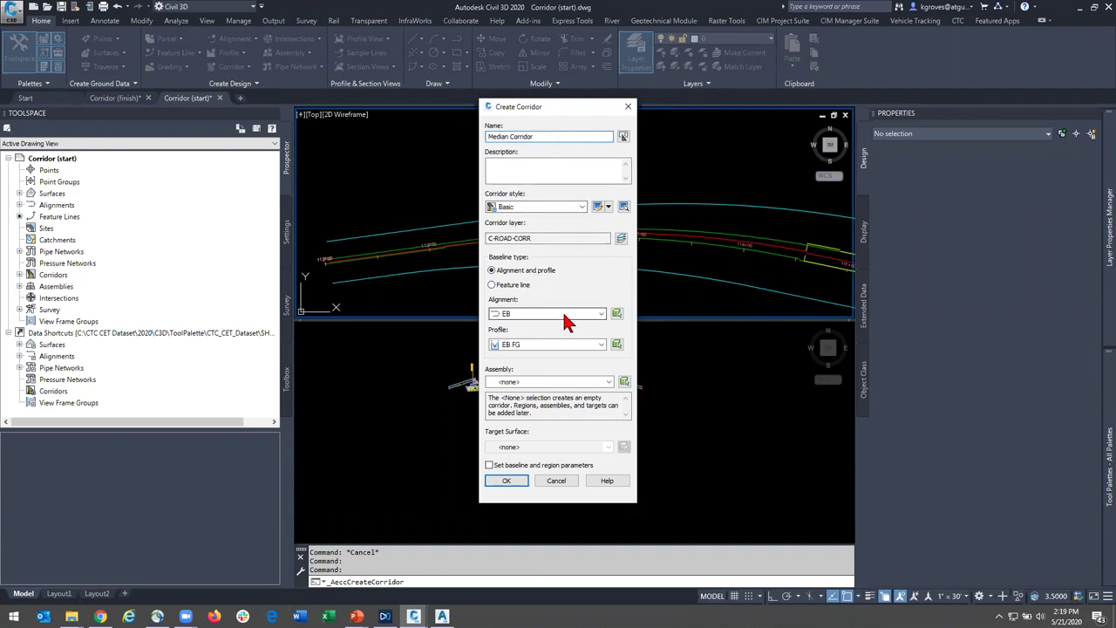
# - Assign the No Median assembly and EG Surface Surface as target to the new corridor, keeping baseline and region parameter setup enabled
pyautogui.click(544, 381)
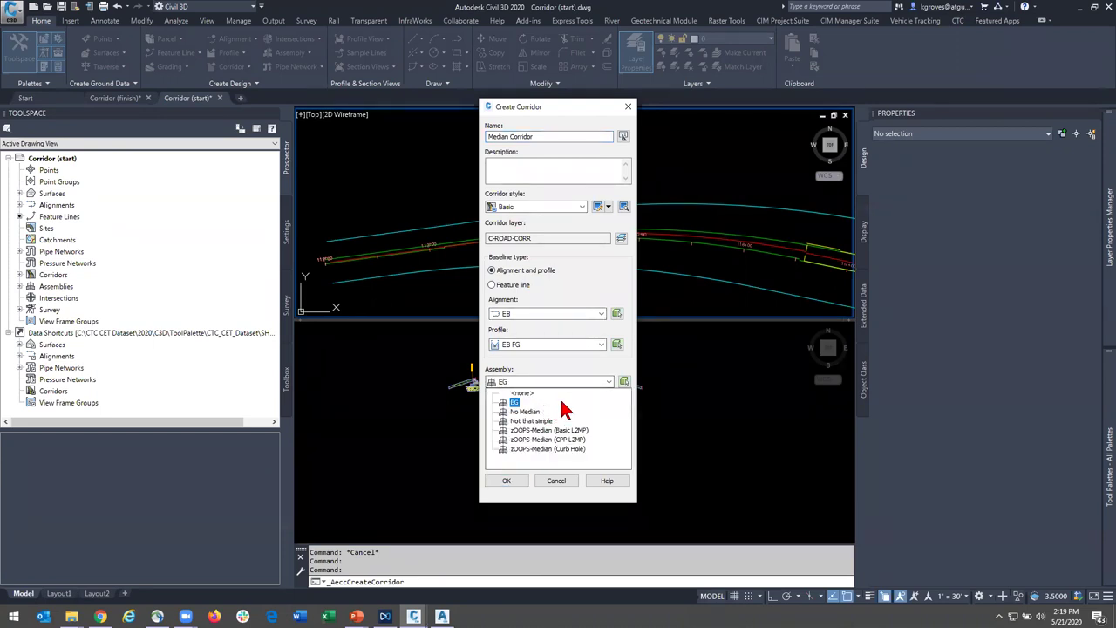
pyautogui.click(525, 412)
pyautogui.click(525, 412)
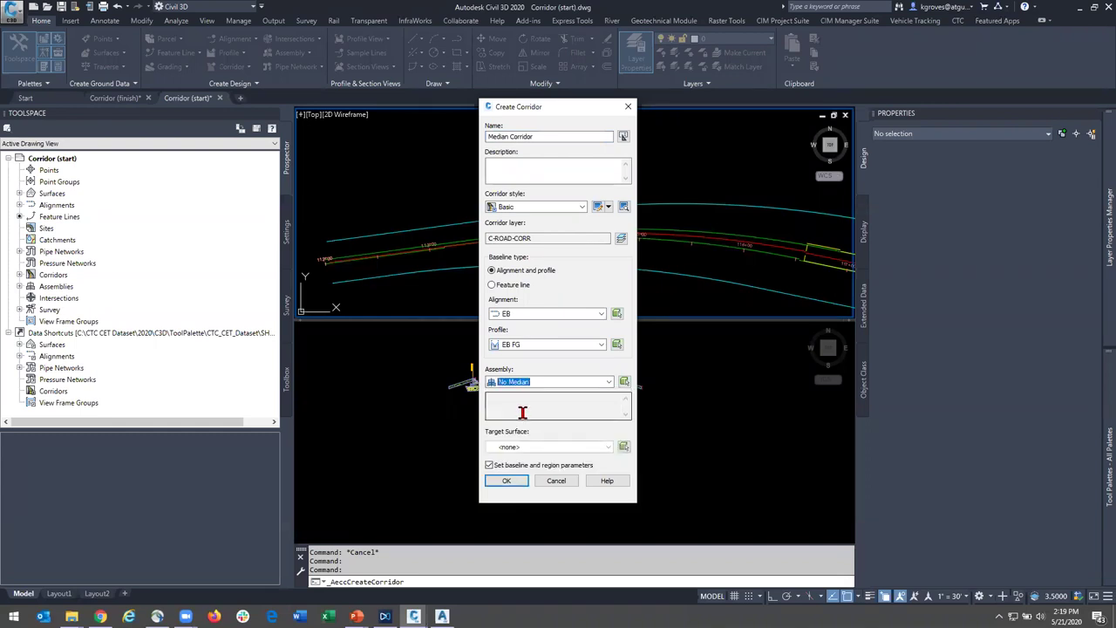
pyautogui.click(540, 446)
pyautogui.click(541, 469)
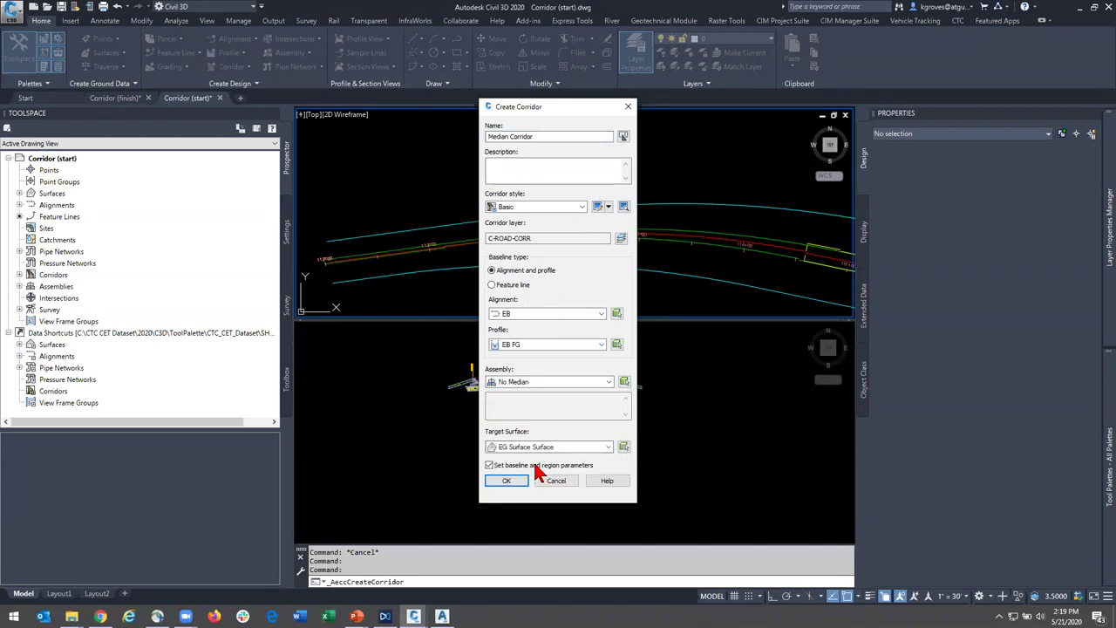
pyautogui.click(508, 483)
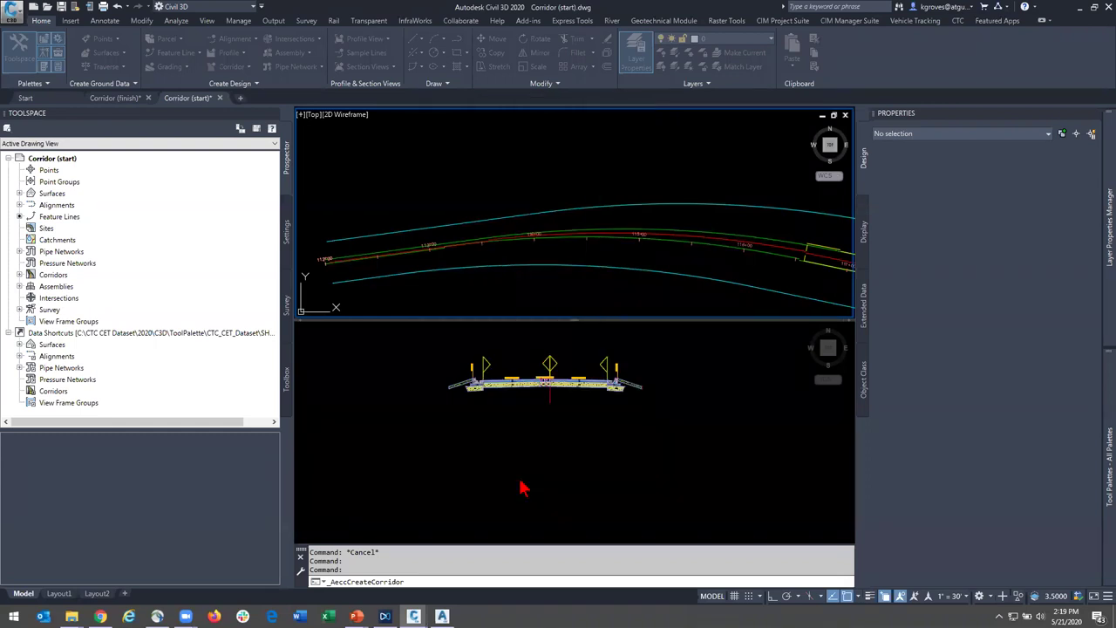
# - Accept the EB baseline and No Median region parameters and rebuild the corridor
pyautogui.moveTo(389, 190); pyautogui.dragTo(511, 155)
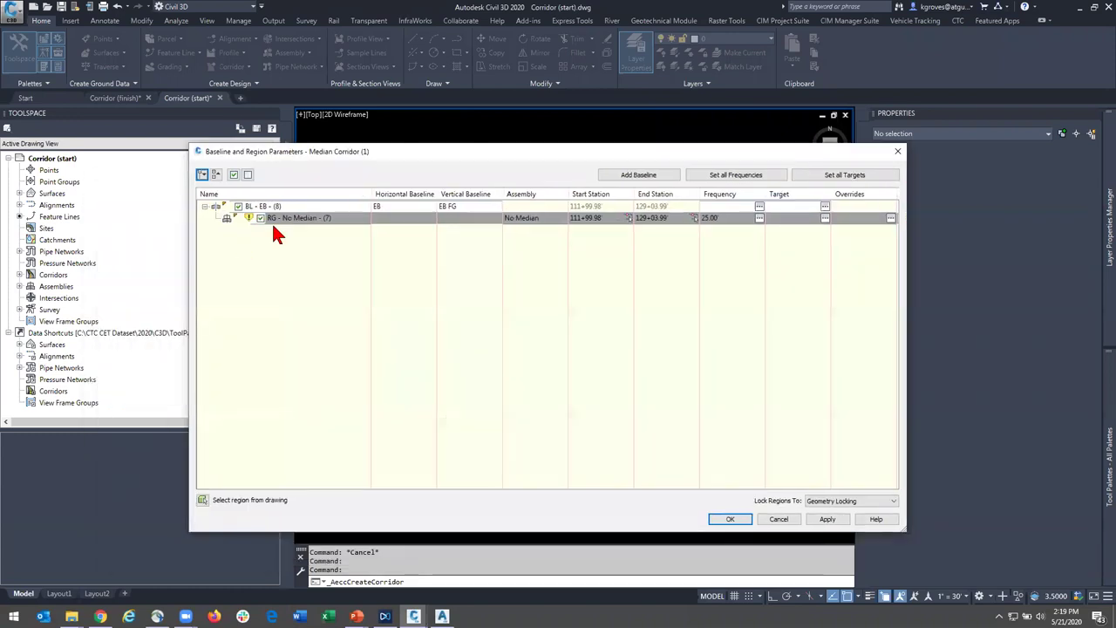
pyautogui.click(825, 218)
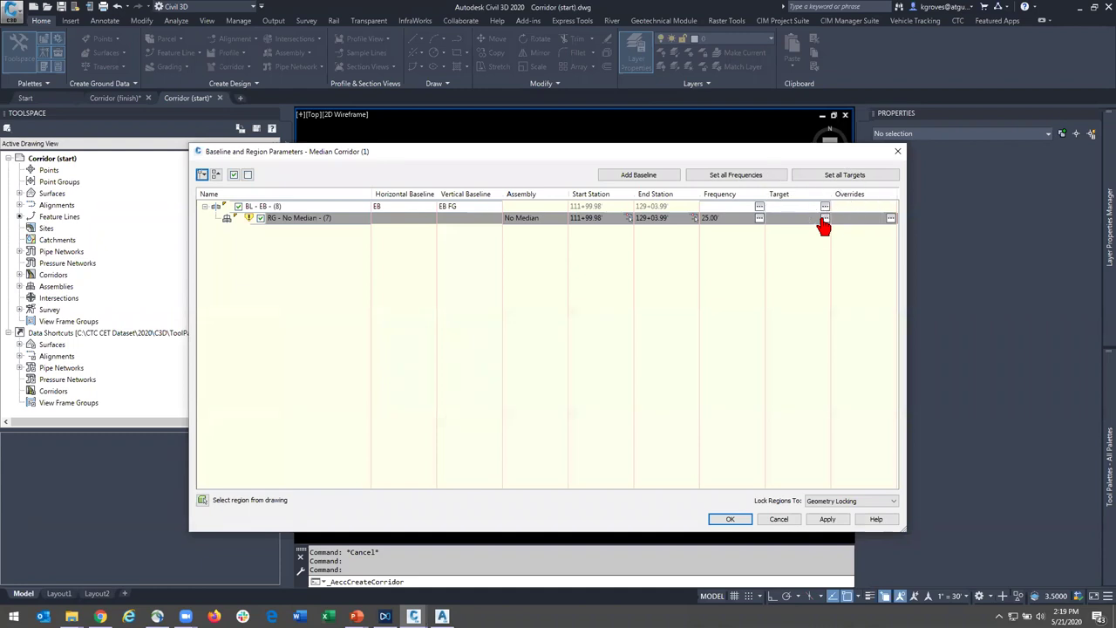
pyautogui.click(729, 519)
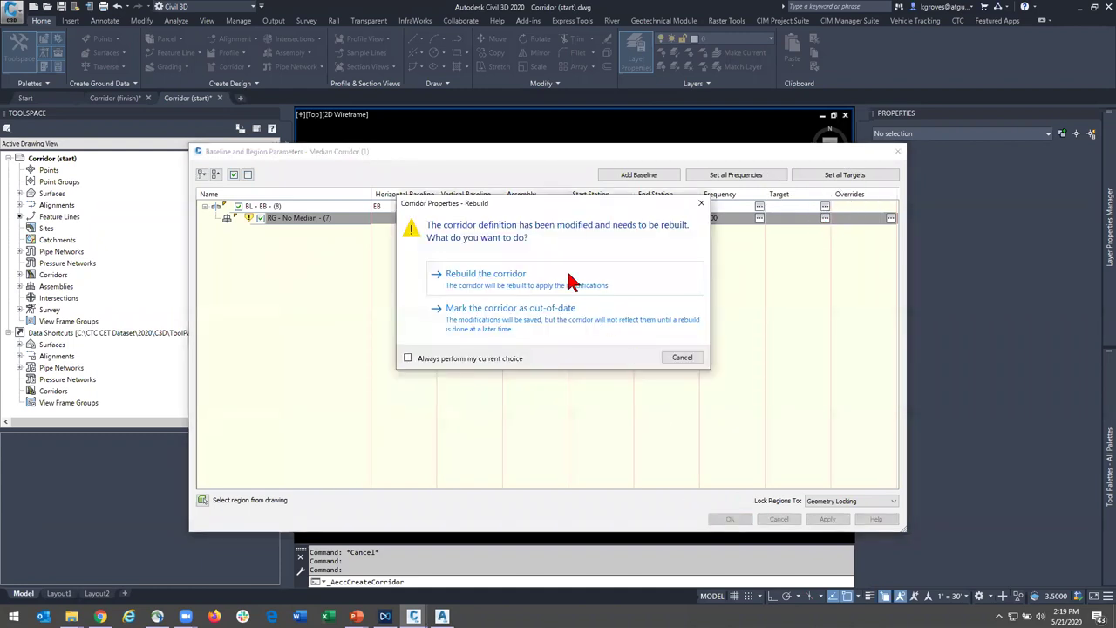
pyautogui.click(571, 279)
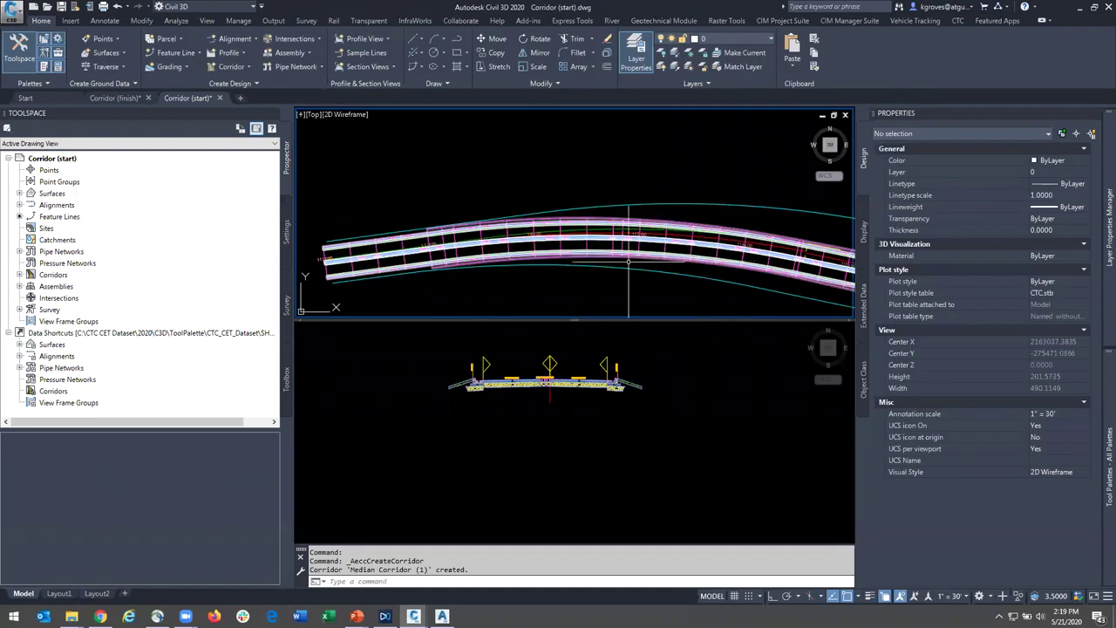
# - Examine the new corridor's inner lane edges in the plan view up to about station 114+00 and select the corridor
pyautogui.scroll(3, 502, 237)
pyautogui.moveTo(743, 271); pyautogui.dragTo(589, 251, button='middle')
pyautogui.moveTo(480, 204); pyautogui.dragTo(721, 246, button='middle')
pyautogui.scroll(10, 545, 202)
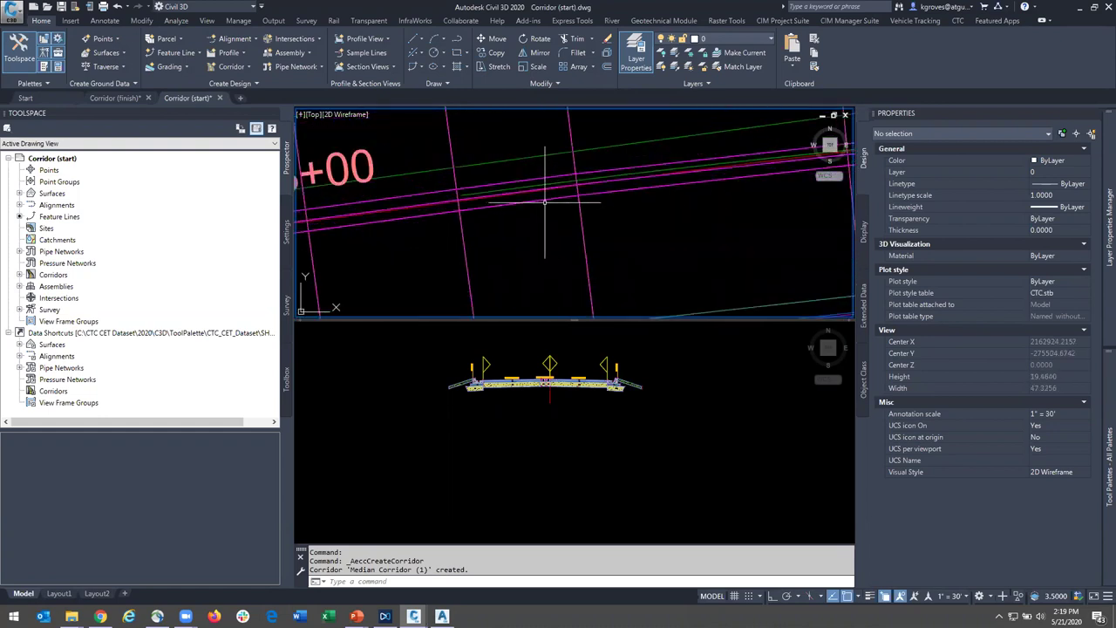
pyautogui.scroll(-4, 545, 203)
pyautogui.moveTo(624, 212); pyautogui.dragTo(452, 220, button='middle')
pyautogui.moveTo(628, 218); pyautogui.dragTo(466, 239, button='middle')
pyautogui.click(551, 230)
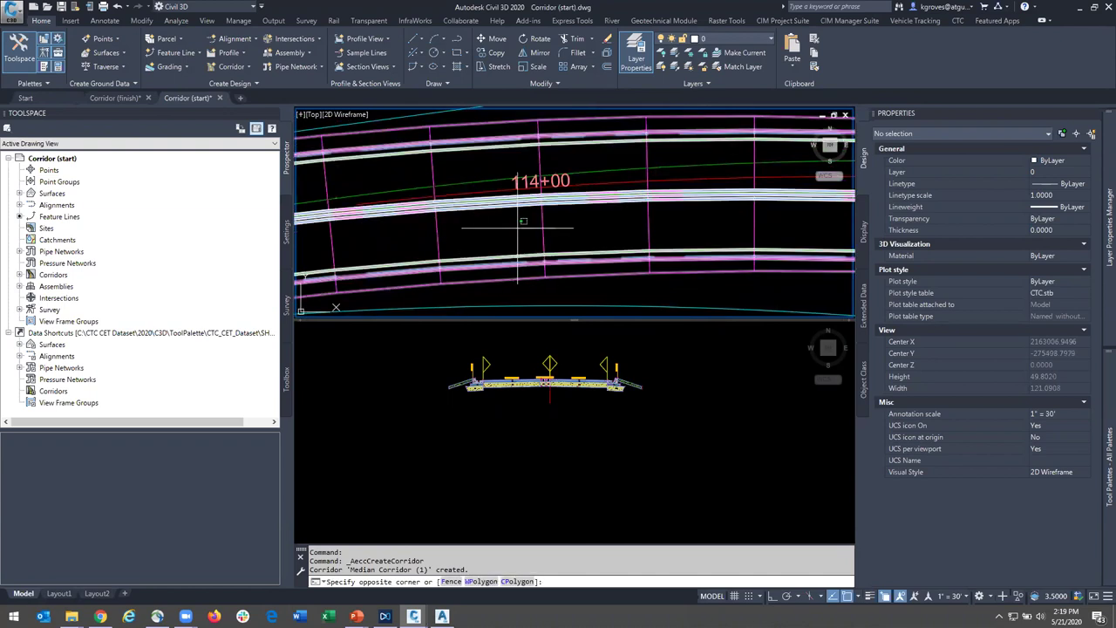
pyautogui.click(532, 245)
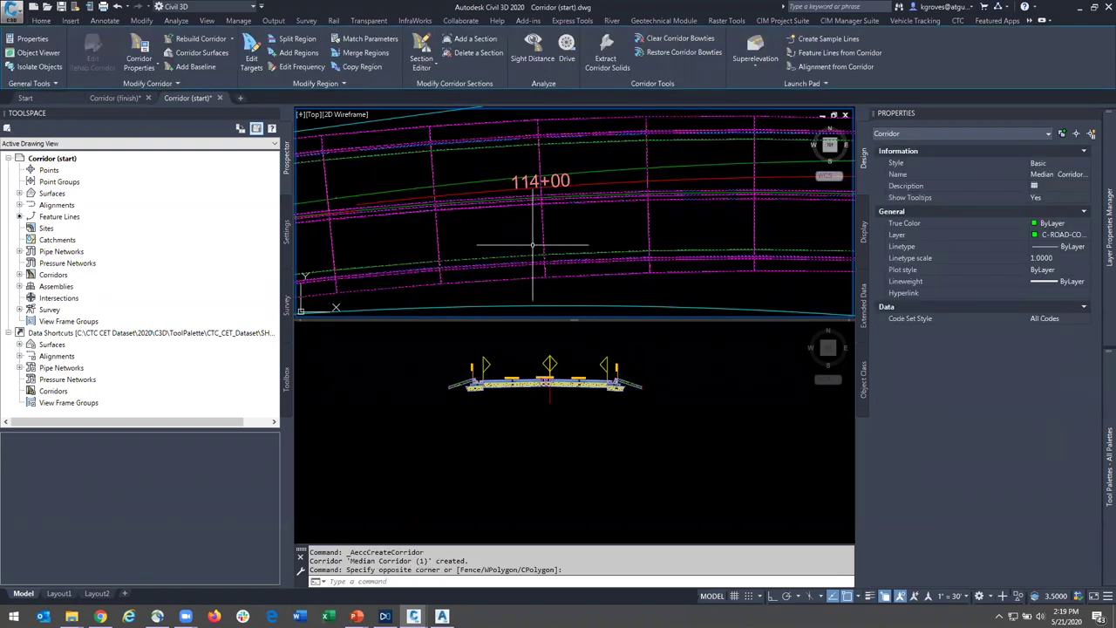
# - Edit the No Median region's targets and set the EB LANE width target to the outer polyline along the road's south side
pyautogui.click(255, 63)
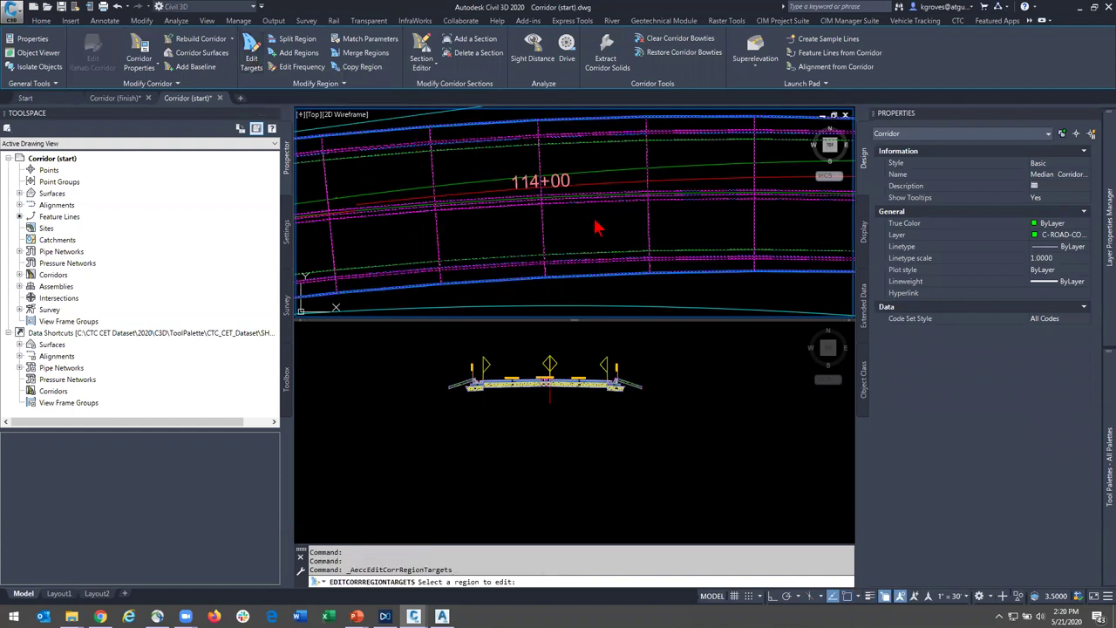
pyautogui.click(597, 229)
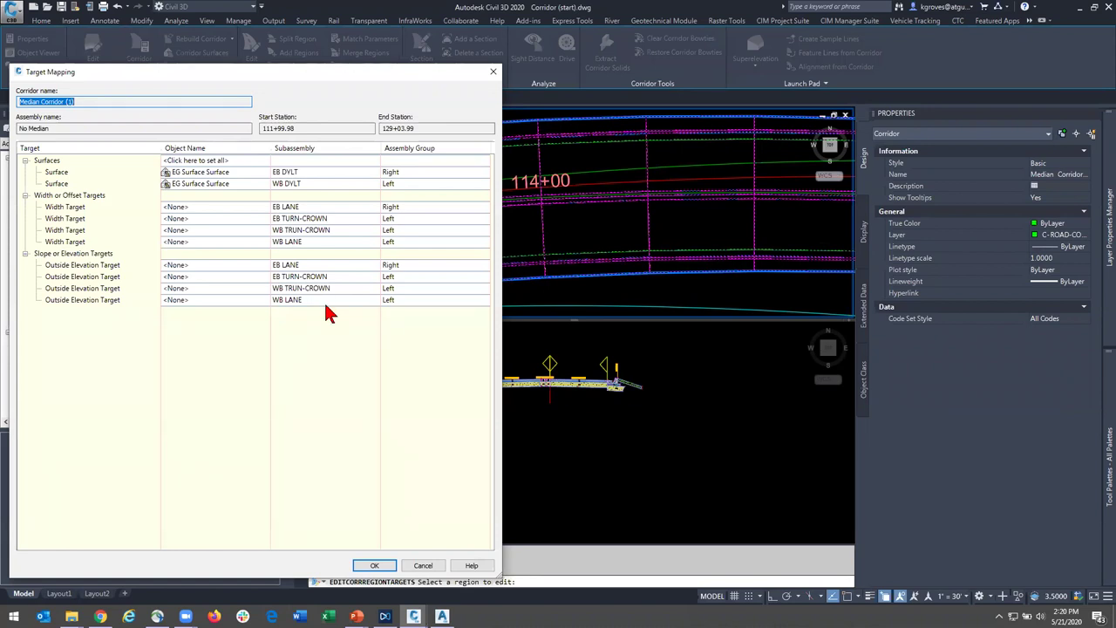
pyautogui.click(128, 213)
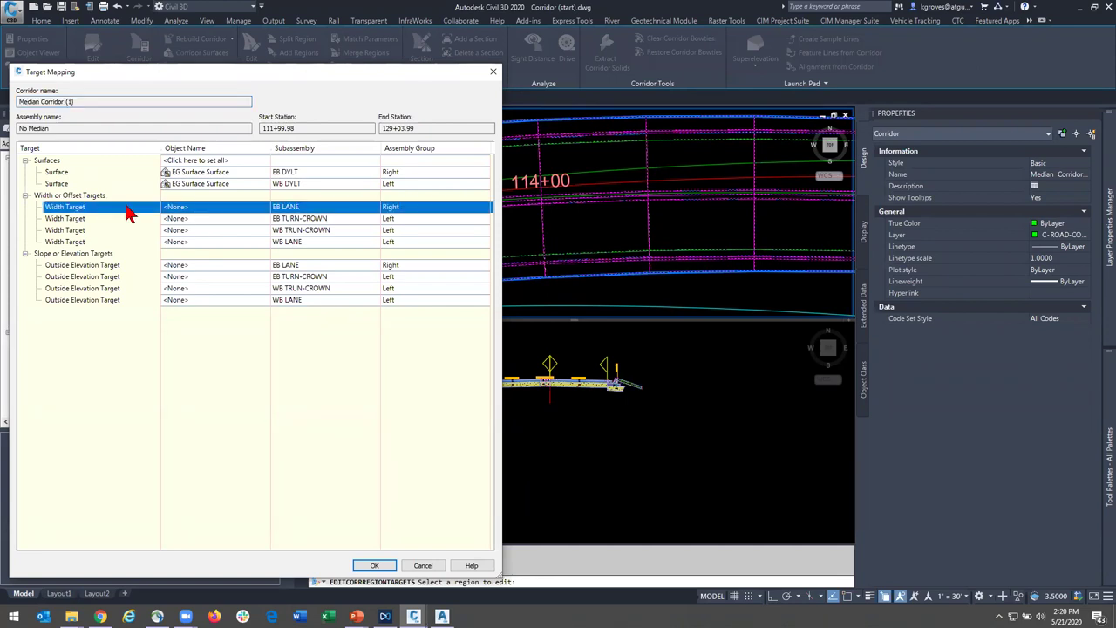
pyautogui.click(211, 209)
pyautogui.click(323, 265)
pyautogui.click(312, 283)
pyautogui.click(311, 322)
pyautogui.scroll(-3, 603, 287)
pyautogui.moveTo(604, 287); pyautogui.dragTo(394, 216, button='middle')
pyautogui.moveTo(526, 252); pyautogui.dragTo(393, 251, button='middle')
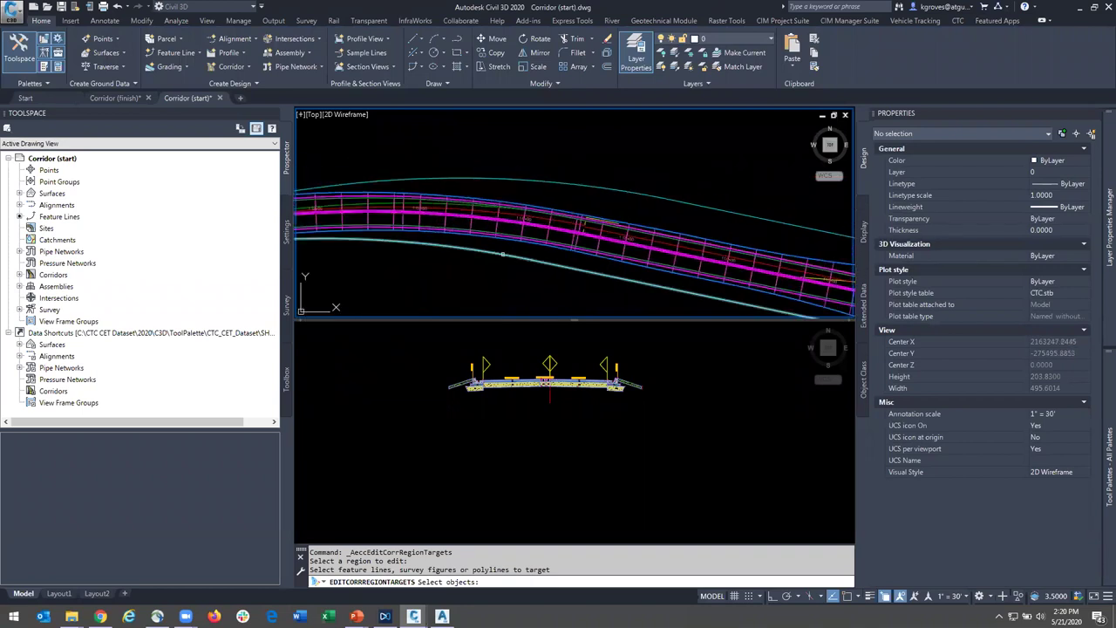
pyautogui.click(503, 254)
pyautogui.press('Return')
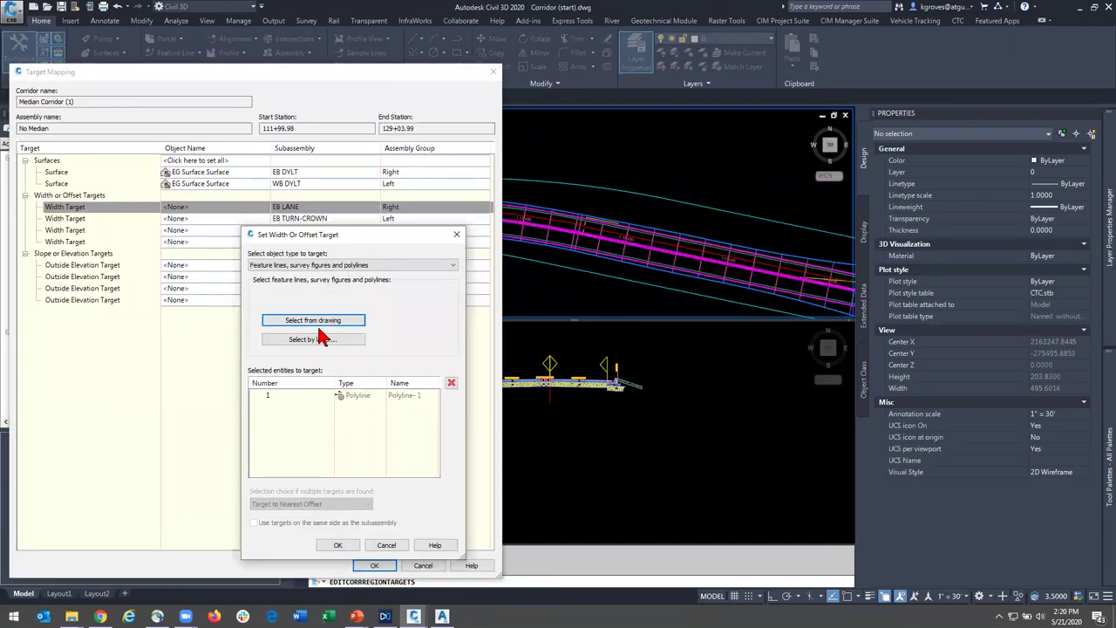
pyautogui.click(336, 546)
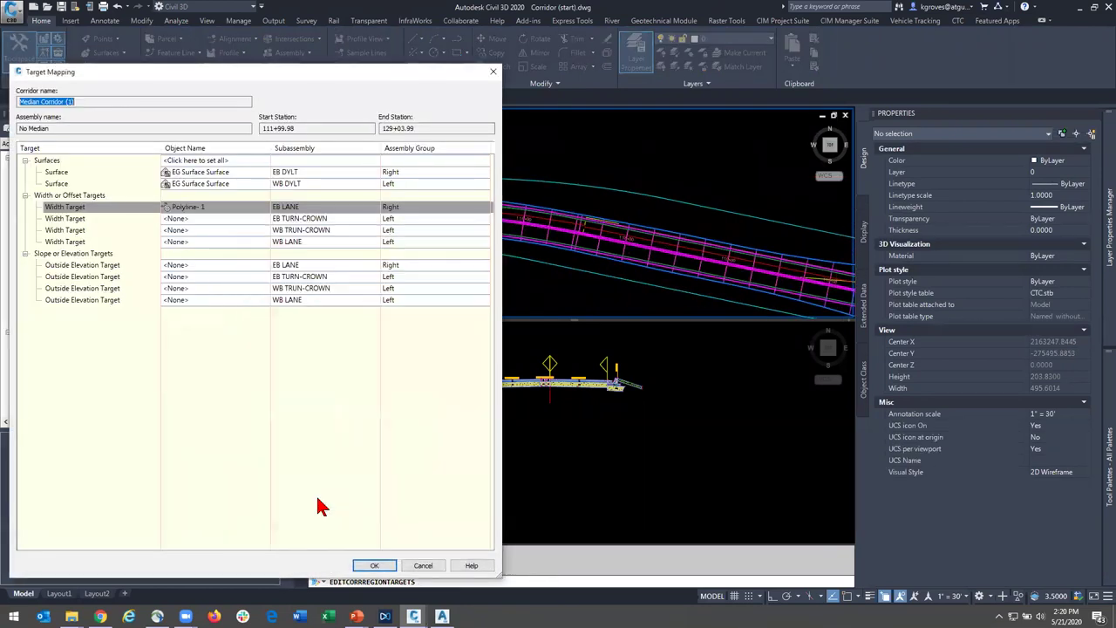
# - Set the WB LANE width target to the outer polyline along the road's north side
pyautogui.click(179, 245)
pyautogui.click(304, 321)
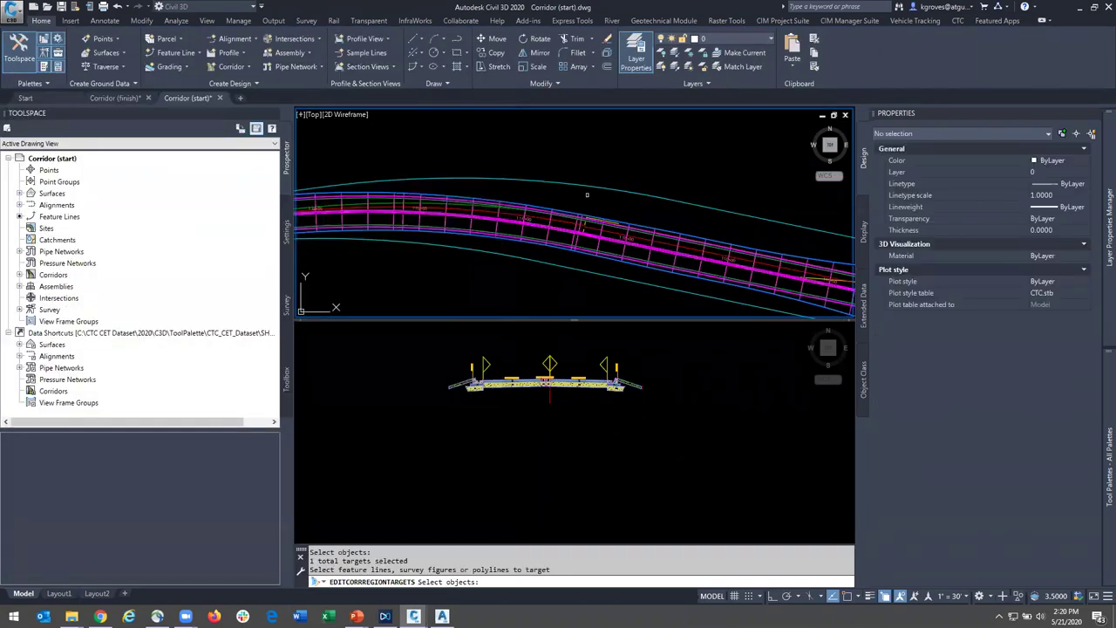
pyautogui.press('Return')
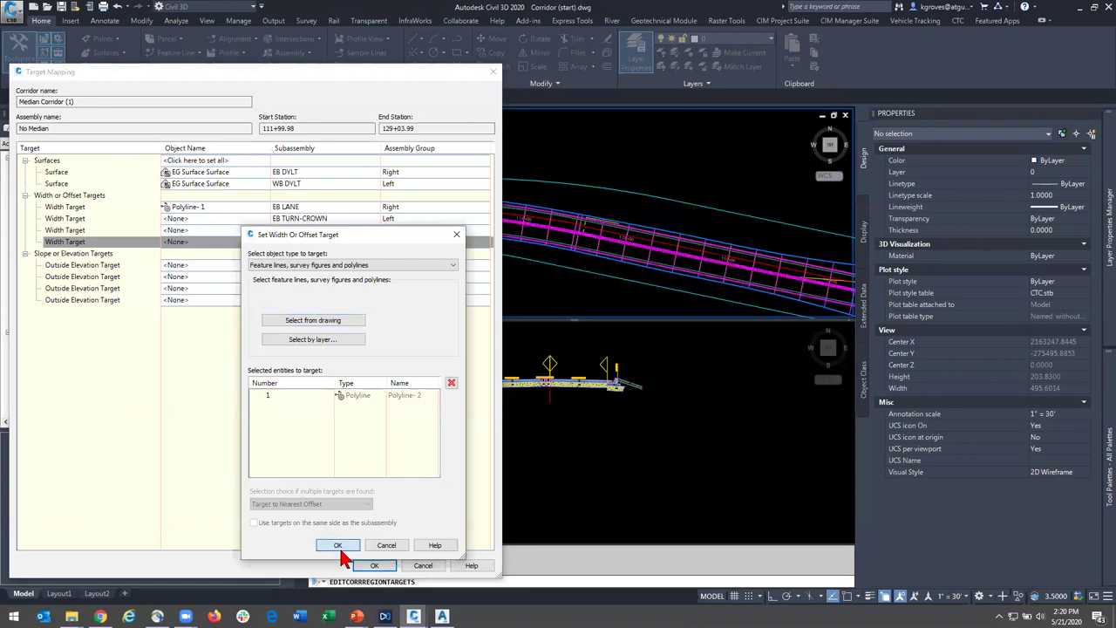
pyautogui.click(338, 545)
# - Set the EB TURN-CROWN width target to the crown polyline in the middle of the road, picked from the drawing
pyautogui.click(177, 219)
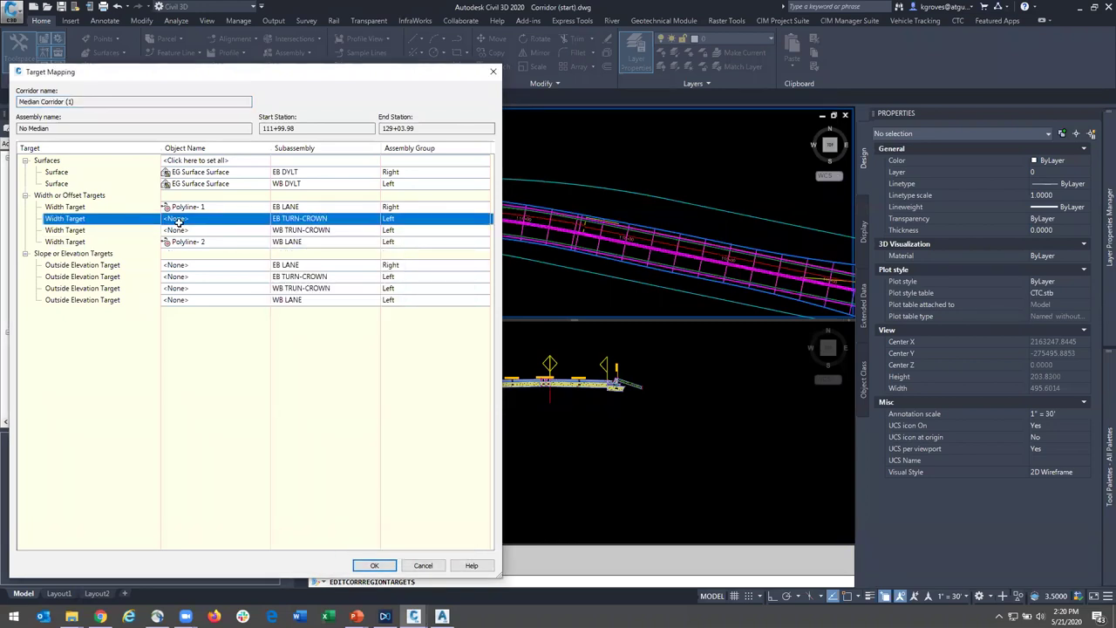
pyautogui.click(198, 221)
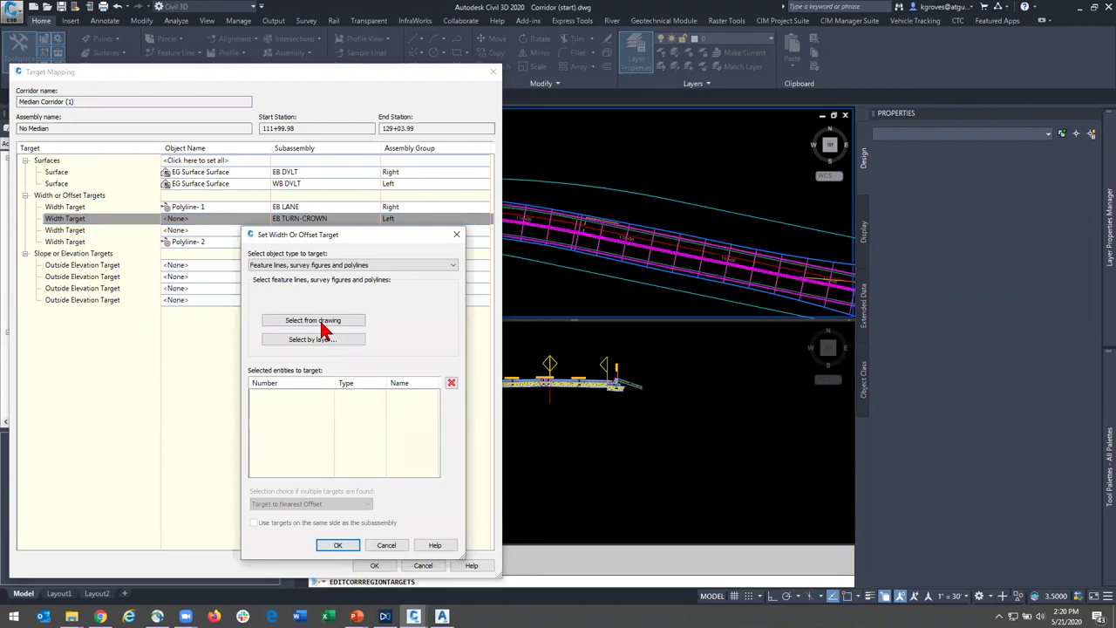
pyautogui.click(313, 320)
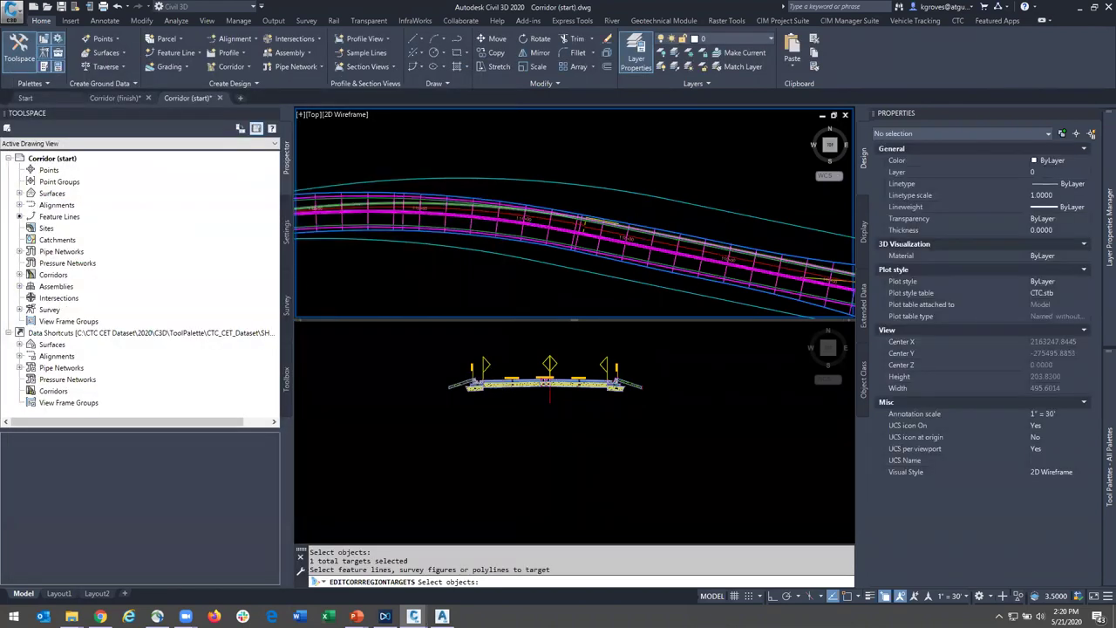
pyautogui.scroll(5, 361, 207)
pyautogui.click(446, 241)
pyautogui.press('Return')
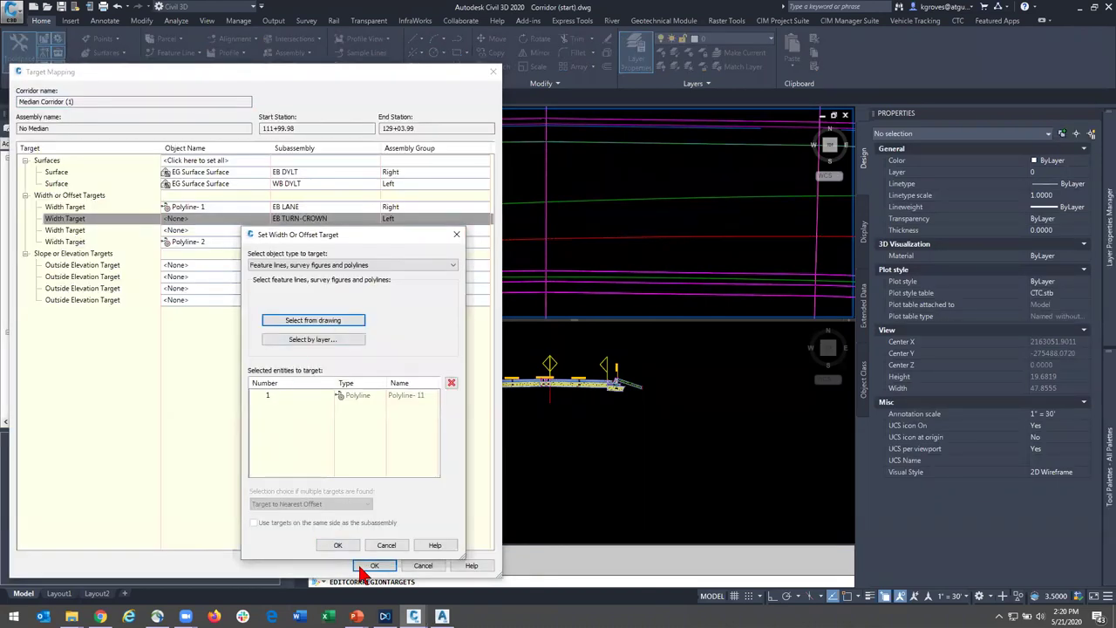
pyautogui.click(349, 545)
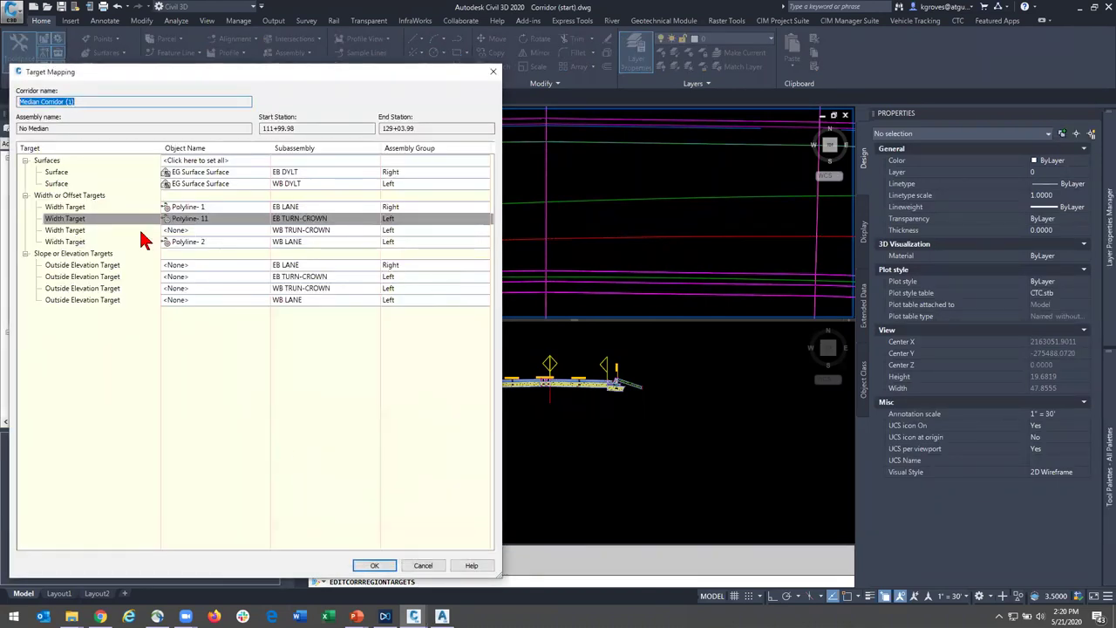
# - Set the WB TRUN-CROWN width target to the WB alignment
pyautogui.click(635, 245)
pyautogui.click(242, 230)
pyautogui.click(243, 232)
pyautogui.click(327, 265)
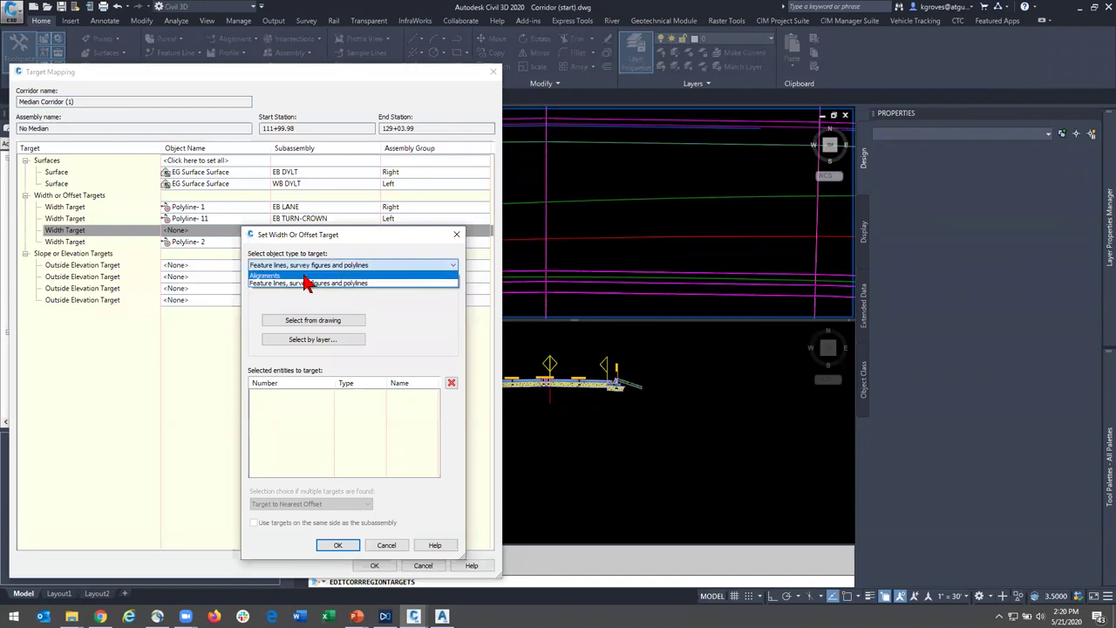
pyautogui.click(327, 275)
pyautogui.moveTo(391, 307); pyautogui.dragTo(392, 327)
pyautogui.click(276, 339)
pyautogui.click(435, 346)
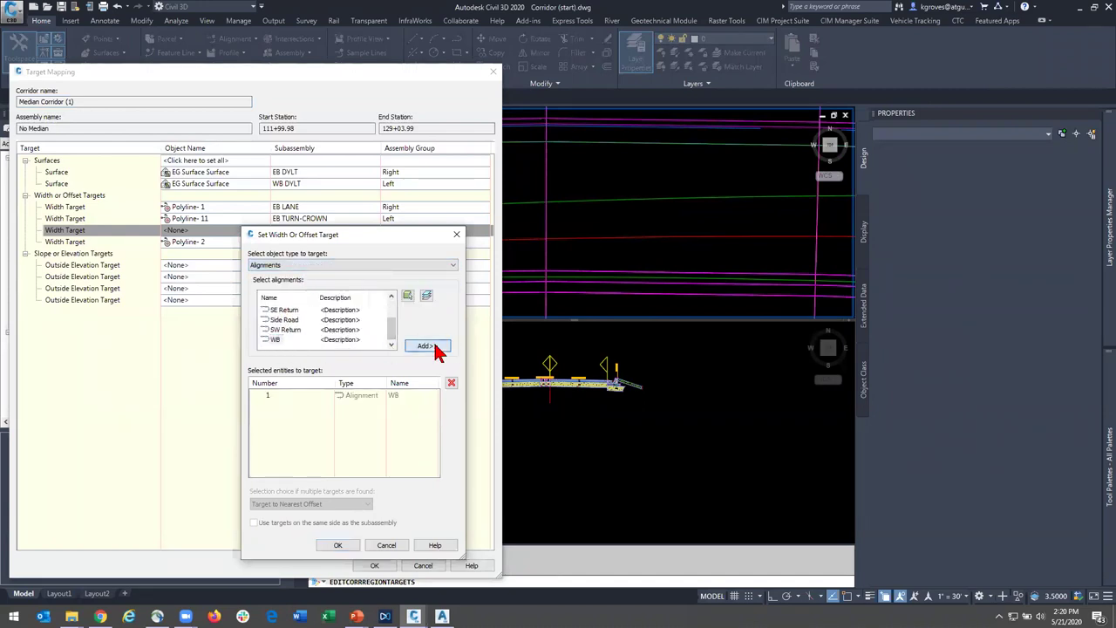
pyautogui.click(338, 545)
pyautogui.click(122, 266)
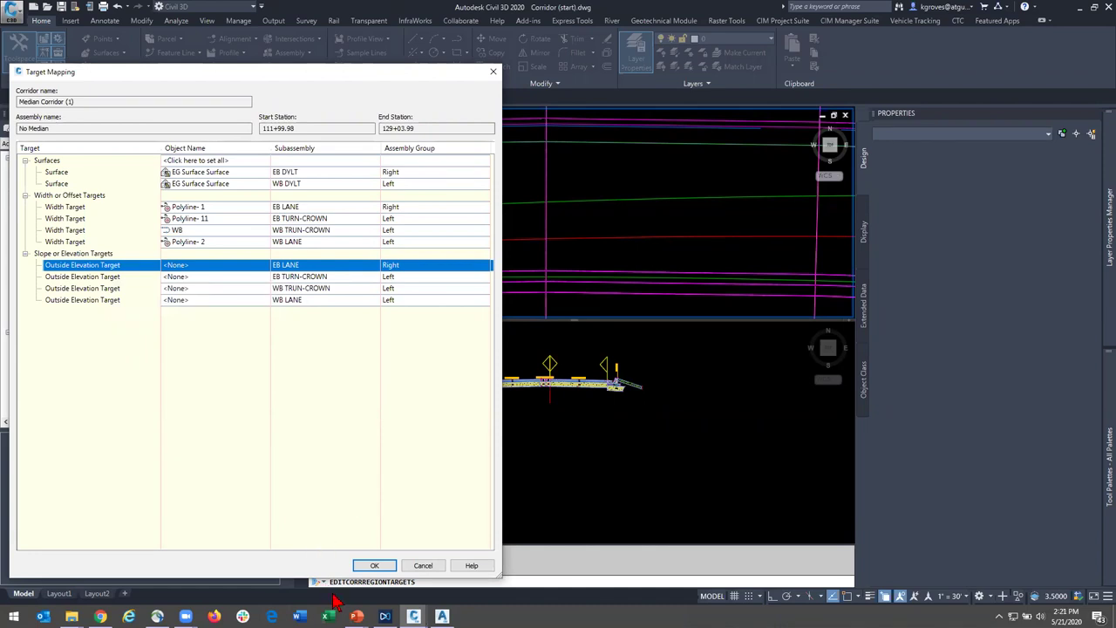
pyautogui.click(122, 289)
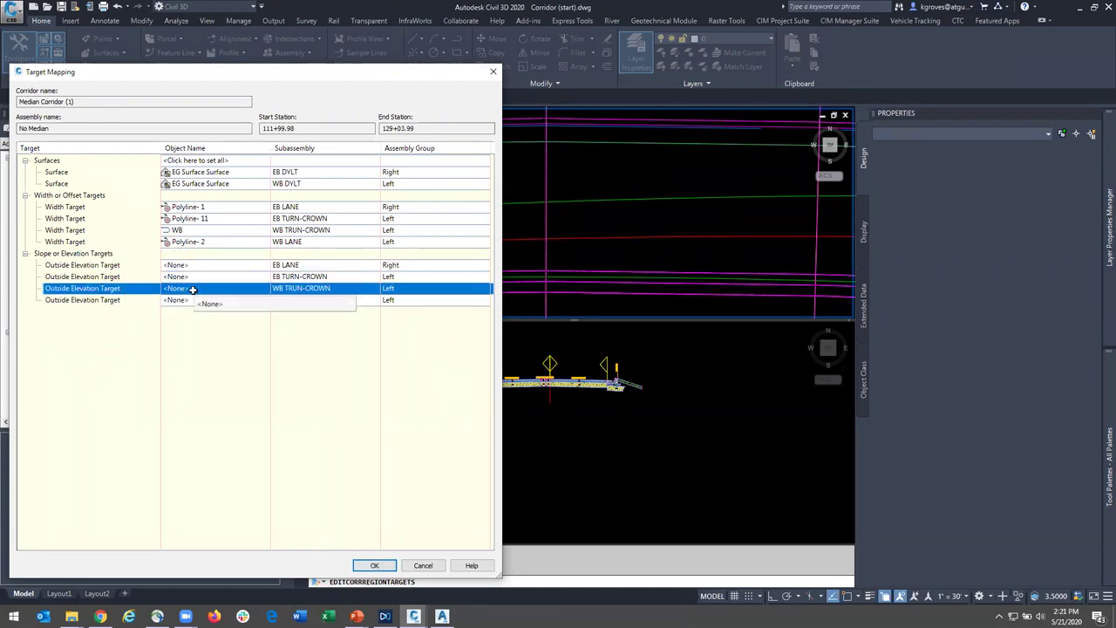
pyautogui.click(193, 289)
pyautogui.click(828, 184)
pyautogui.click(827, 191)
pyautogui.click(815, 263)
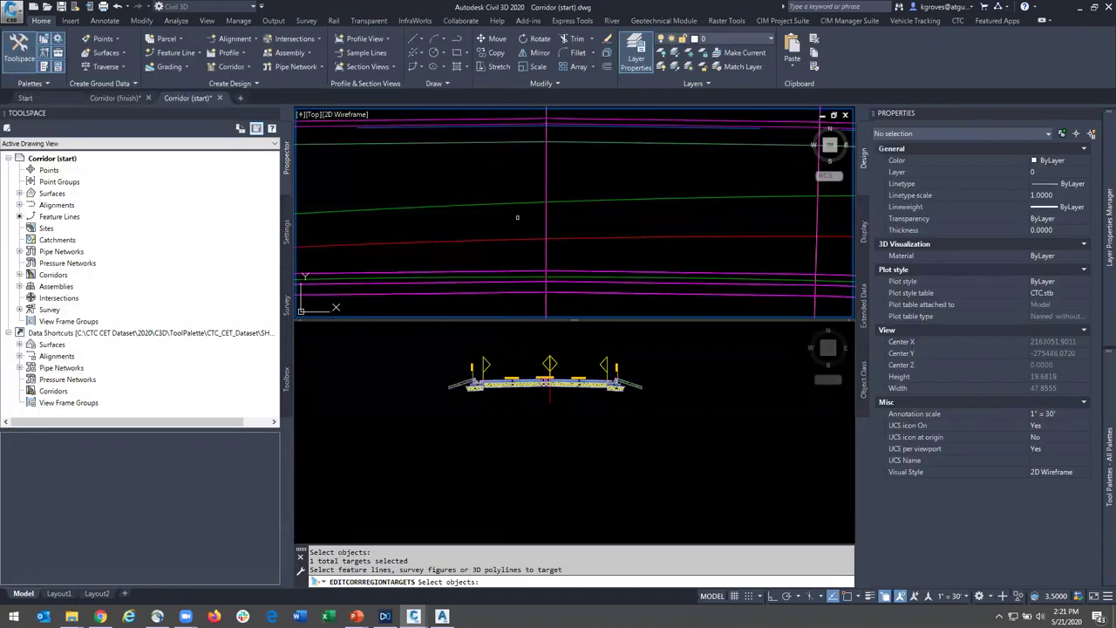
pyautogui.press('Return')
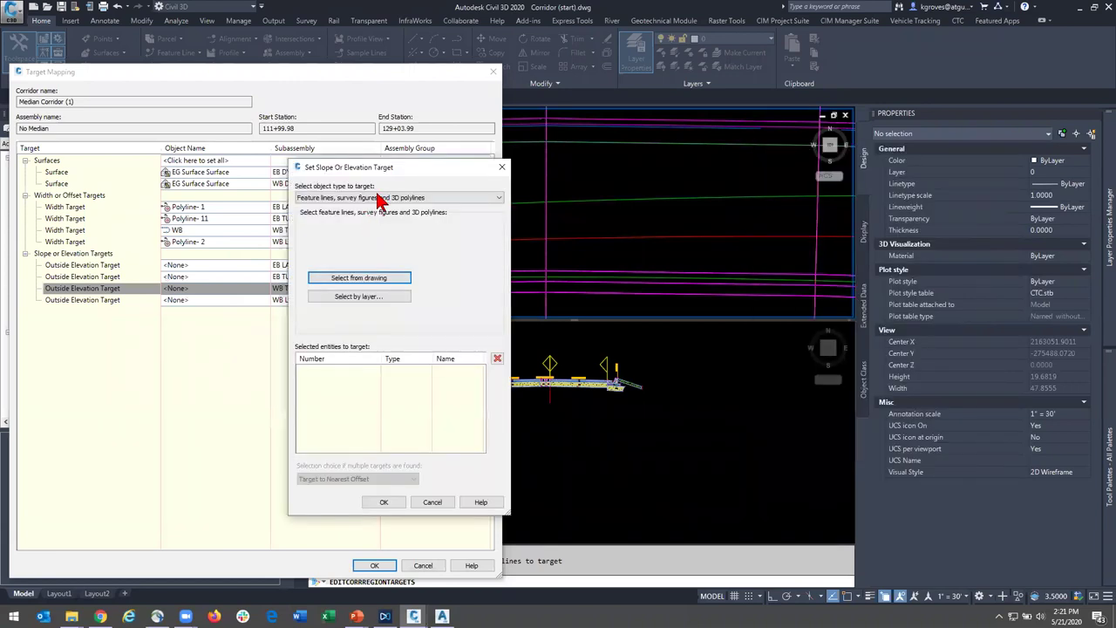
pyautogui.click(379, 197)
pyautogui.click(374, 219)
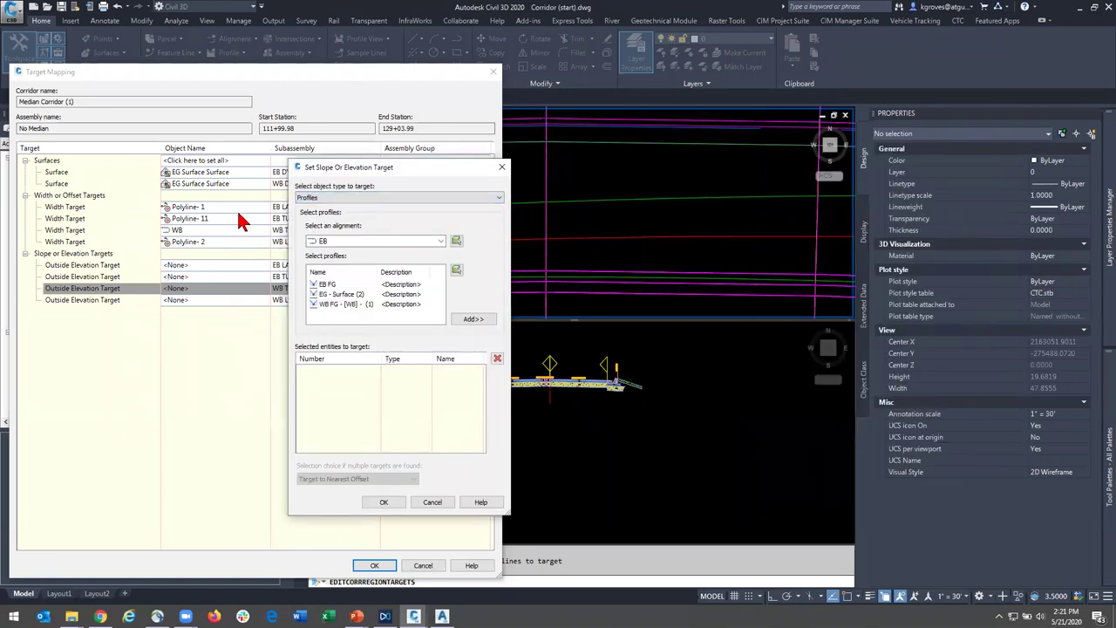
pyautogui.press('Escape')
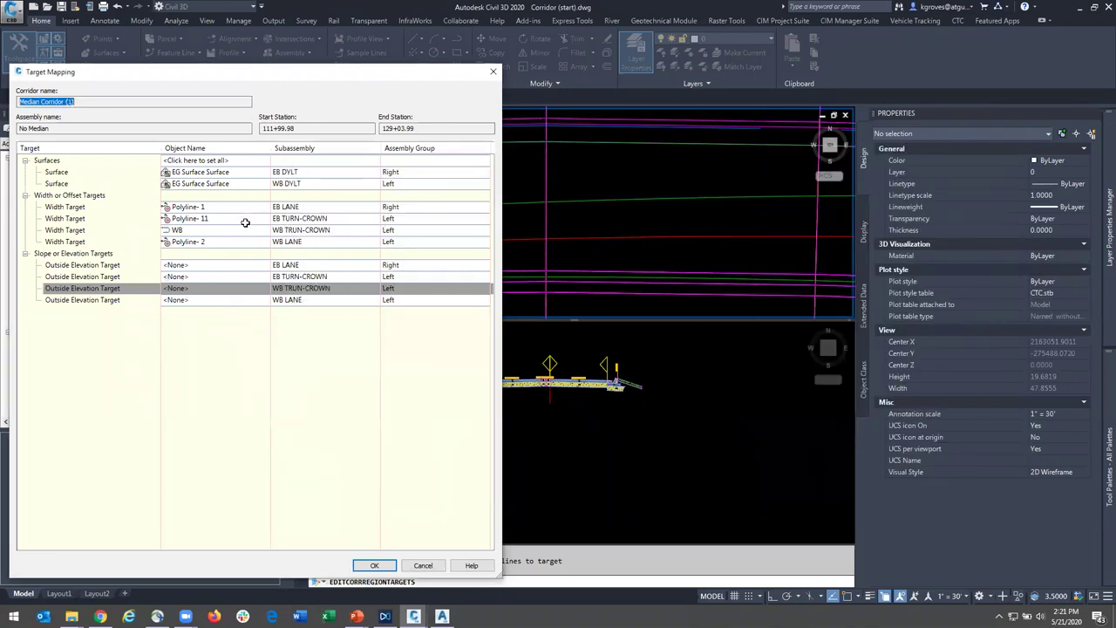
# - Set the WB TRUN-CROWN outside elevation target to a profile and apply the region's target mapping
pyautogui.click(209, 289)
pyautogui.click(368, 198)
pyautogui.click(360, 212)
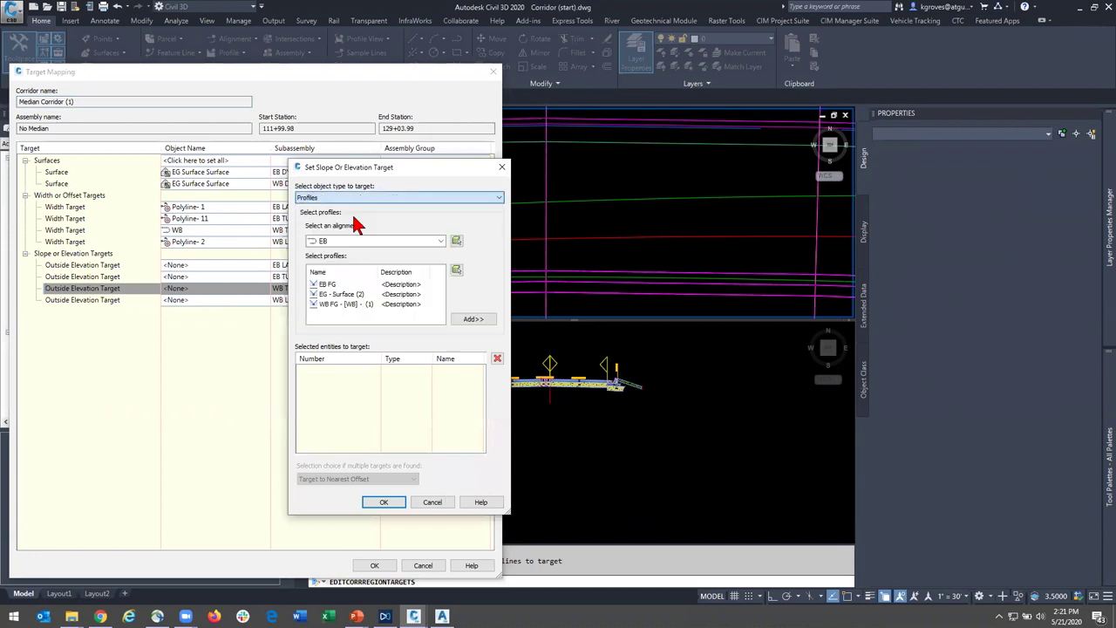
pyautogui.click(343, 306)
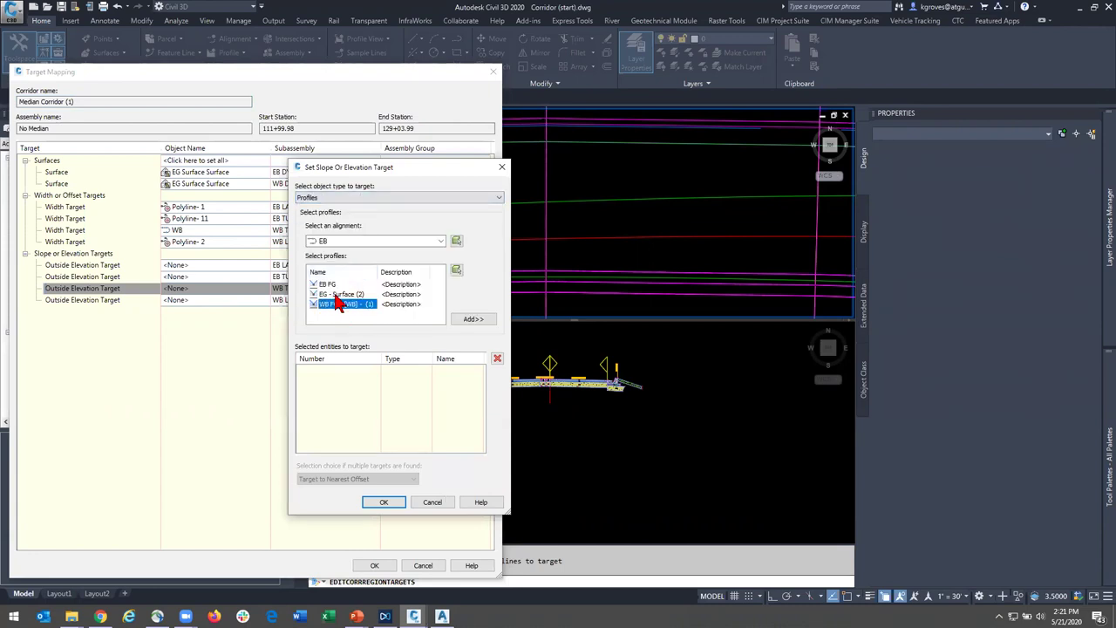
pyautogui.click(340, 242)
pyautogui.click(332, 305)
pyautogui.click(333, 294)
pyautogui.click(473, 319)
pyautogui.click(384, 502)
pyautogui.click(375, 566)
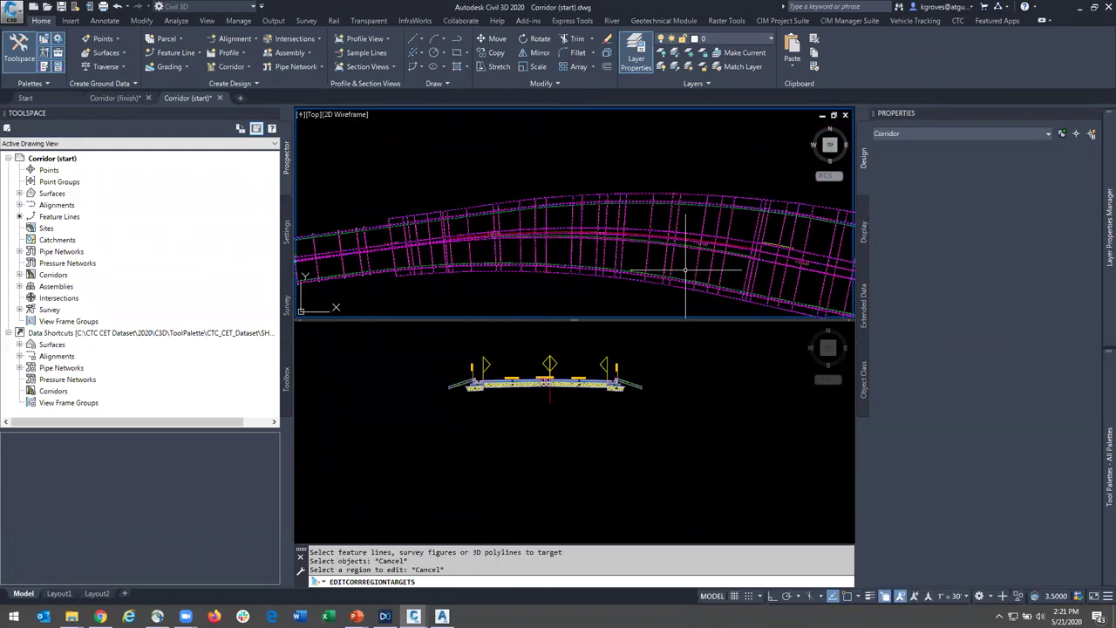
# - Select the corridor and pull the end of its region back to between stations 116+00 and 117+00
pyautogui.scroll(-2, 686, 269)
pyautogui.moveTo(710, 266); pyautogui.dragTo(482, 226, button='middle')
pyautogui.press('Escape')
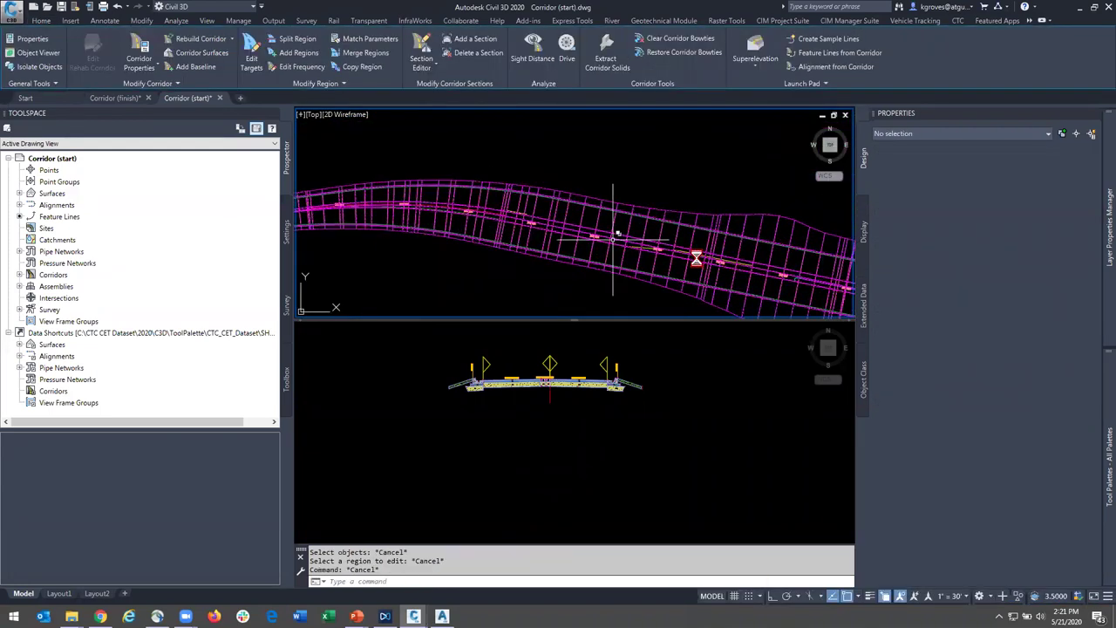
pyautogui.moveTo(697, 258); pyautogui.dragTo(568, 205, button='middle')
pyautogui.scroll(-2, 568, 205)
pyautogui.click(583, 217)
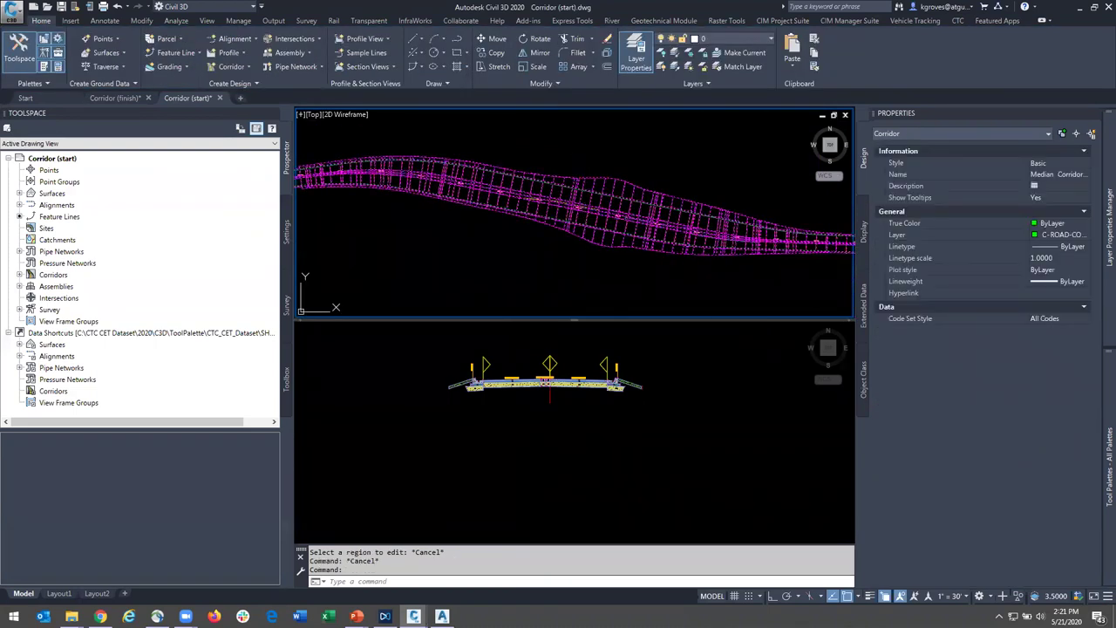
pyautogui.scroll(-2, 702, 233)
pyautogui.click(513, 199)
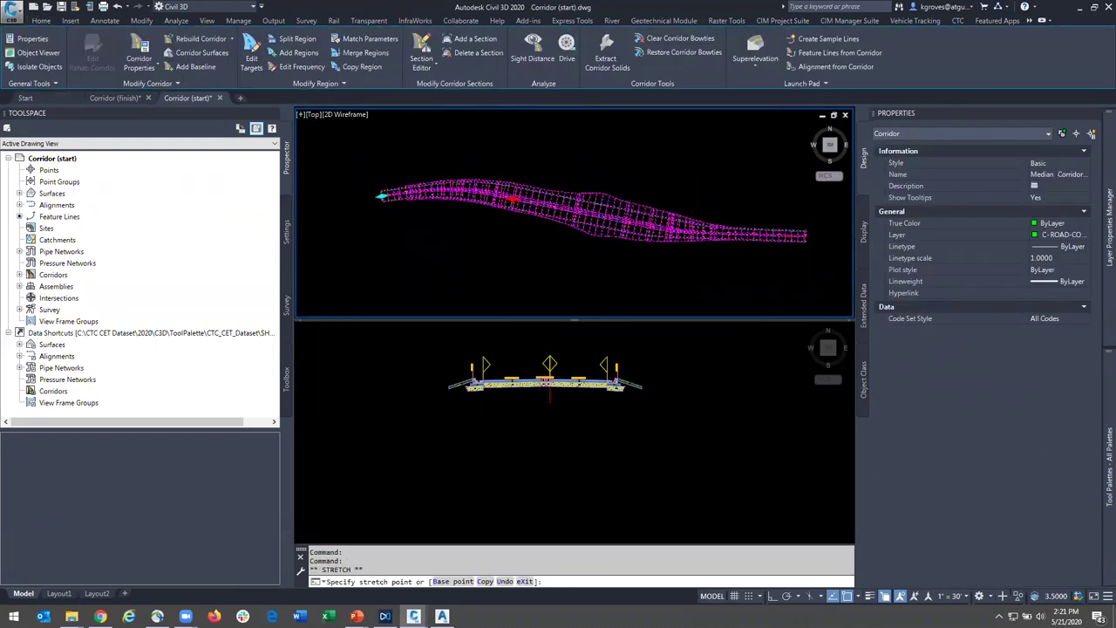
pyautogui.scroll(5, 512, 198)
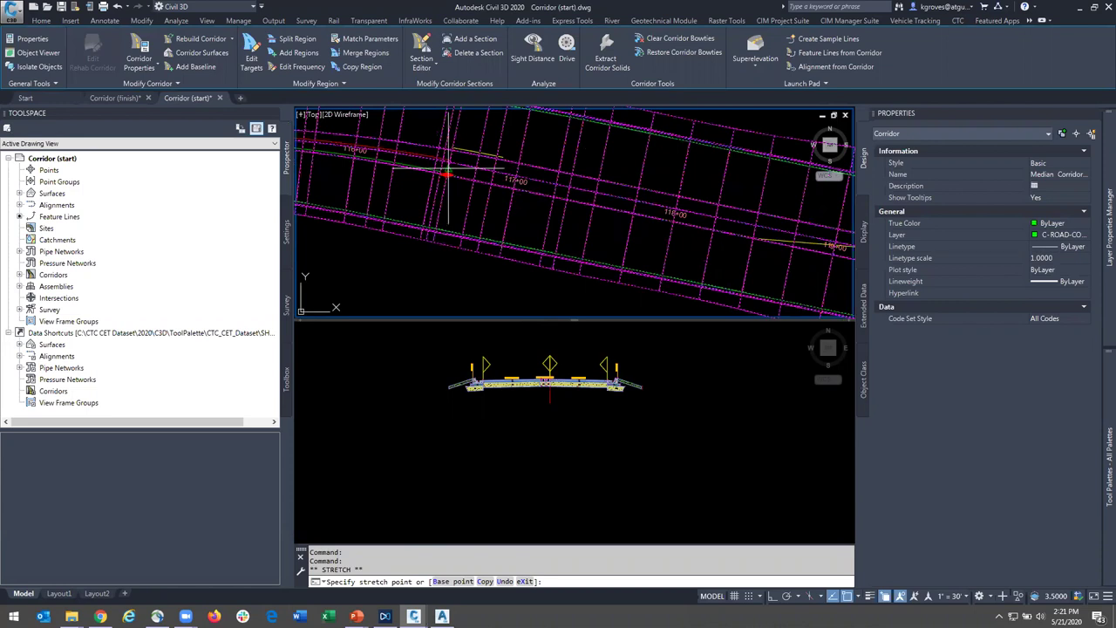
pyautogui.scroll(2, 446, 175)
pyautogui.click(360, 162)
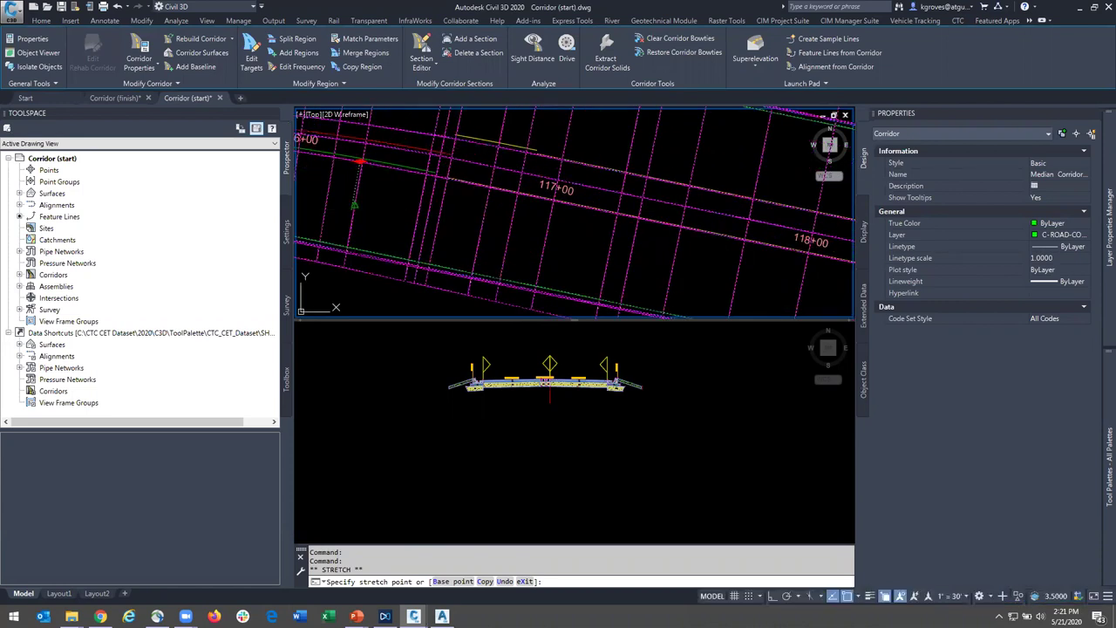
# - Move the region's end to the start of the yellow median line just before station 117+00 and deselect the corridor
pyautogui.moveTo(409, 209); pyautogui.dragTo(474, 248, button='middle')
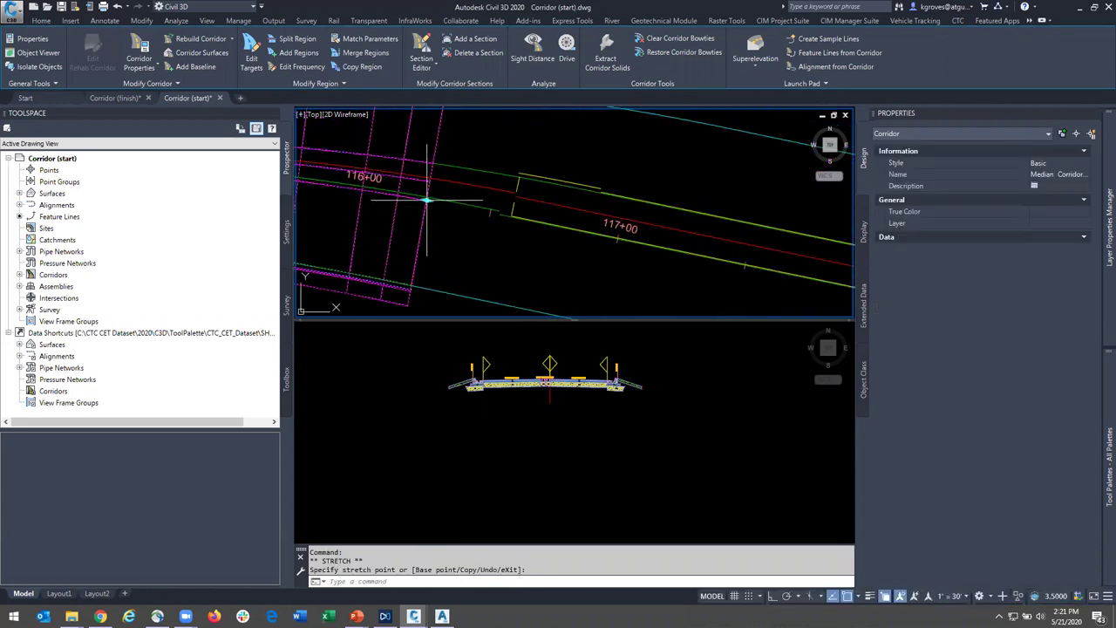
pyautogui.click(427, 201)
pyautogui.scroll(3, 427, 200)
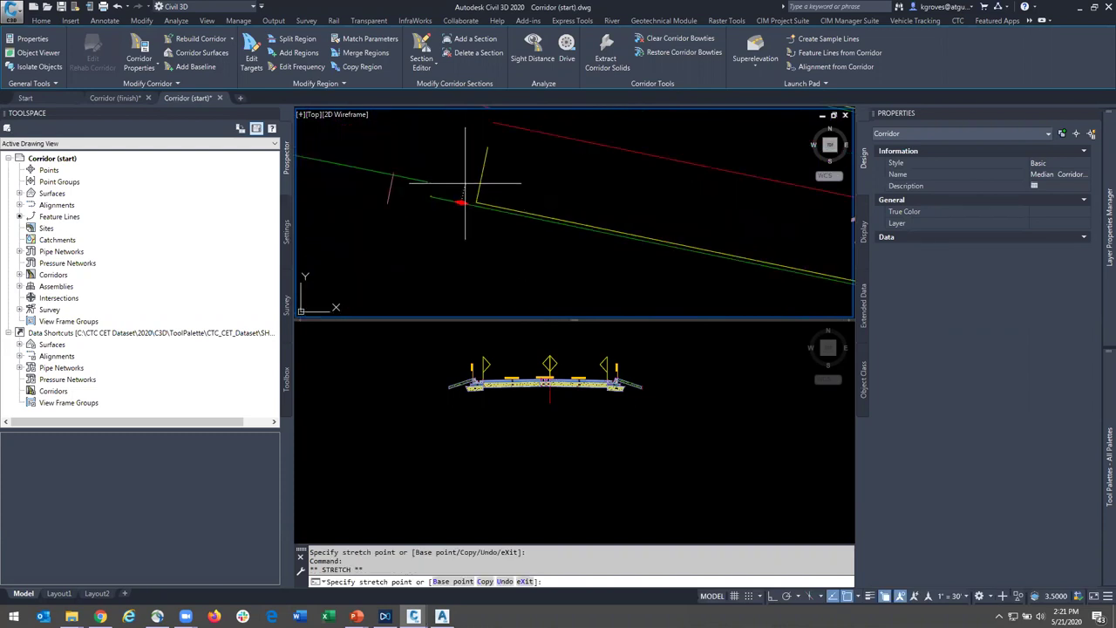
pyautogui.click(477, 199)
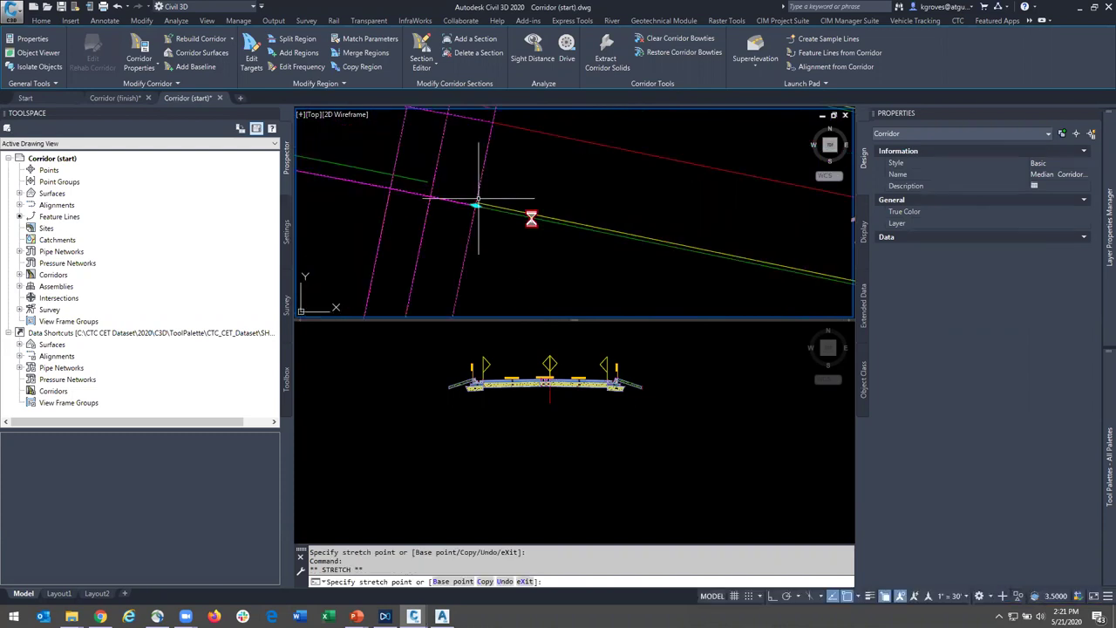
pyautogui.scroll(-2, 542, 172)
pyautogui.press('Escape')
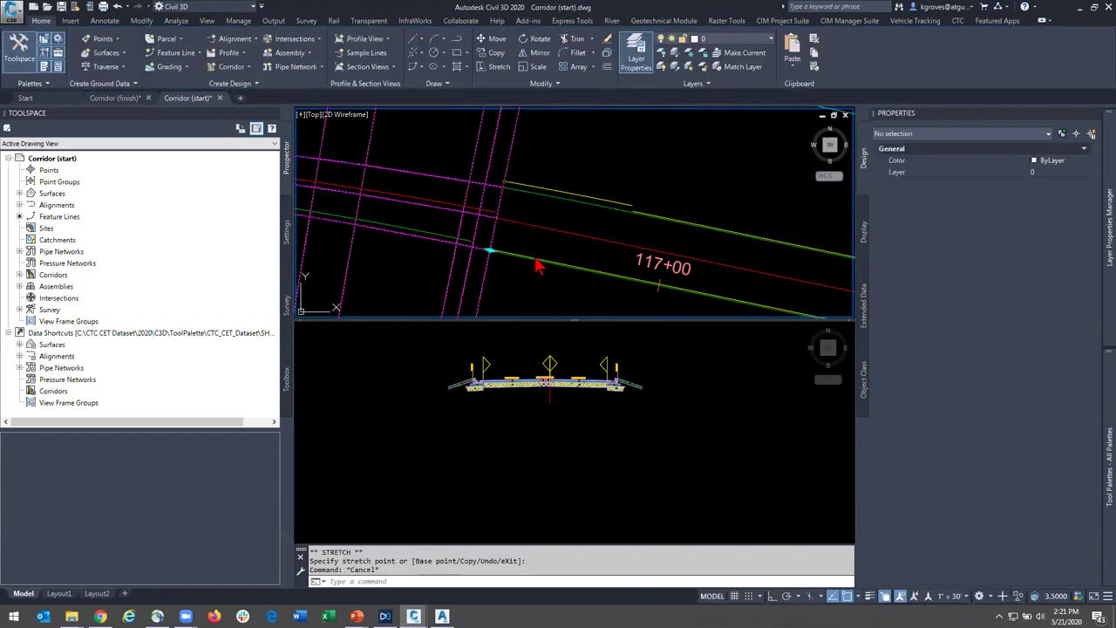
pyautogui.scroll(-4, 514, 276)
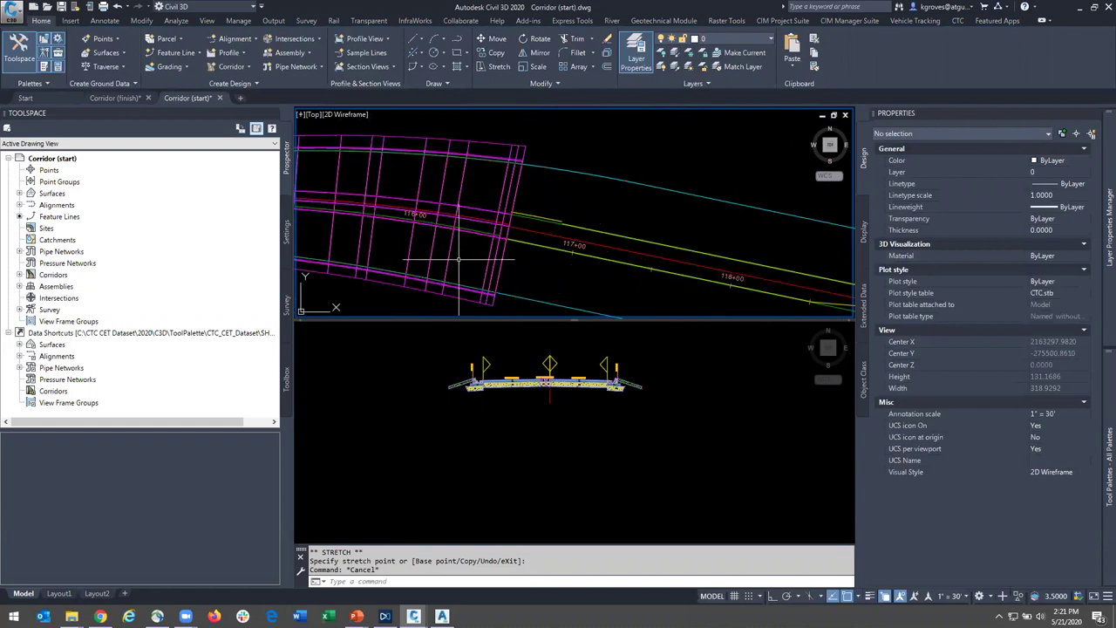
pyautogui.scroll(-5, 459, 259)
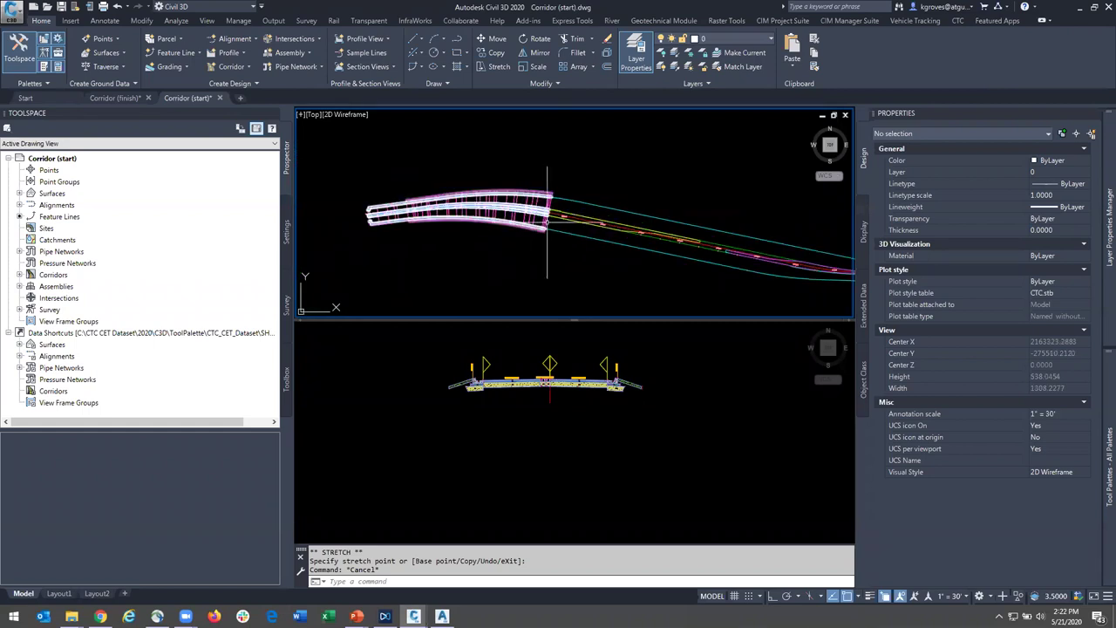
# - Examine the plan geometry beyond the corridor region's end and the crown and lane subassemblies of the No Median assembly
pyautogui.scroll(6, 407, 209)
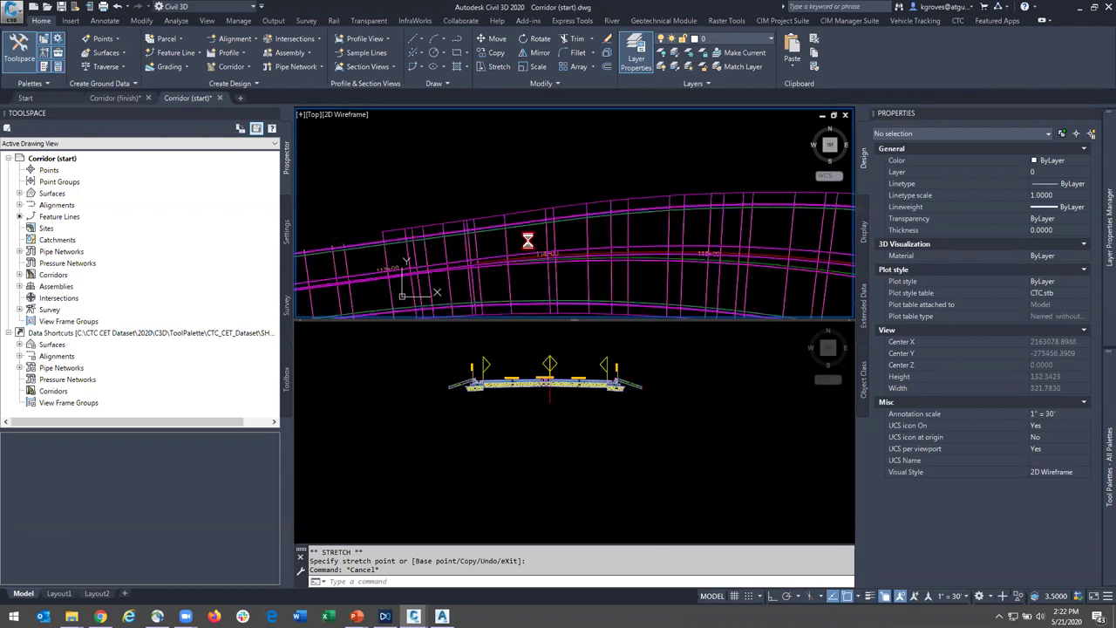
pyautogui.scroll(-1, 546, 272)
pyautogui.moveTo(663, 257); pyautogui.dragTo(527, 221, button='middle')
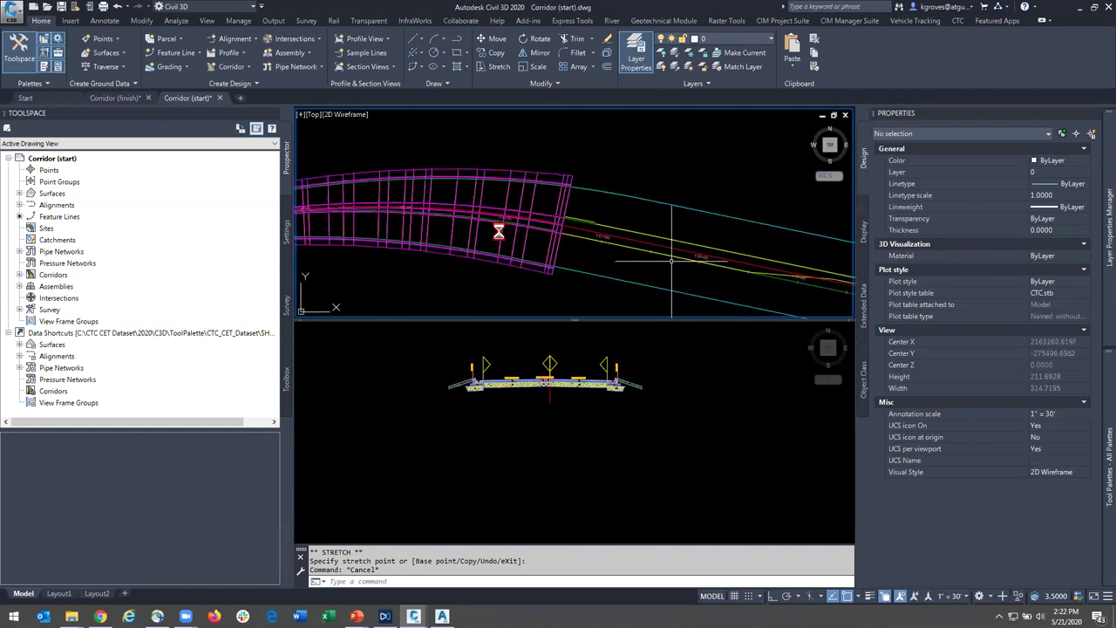
pyautogui.moveTo(671, 260); pyautogui.dragTo(406, 230, button='middle')
pyautogui.click(568, 433)
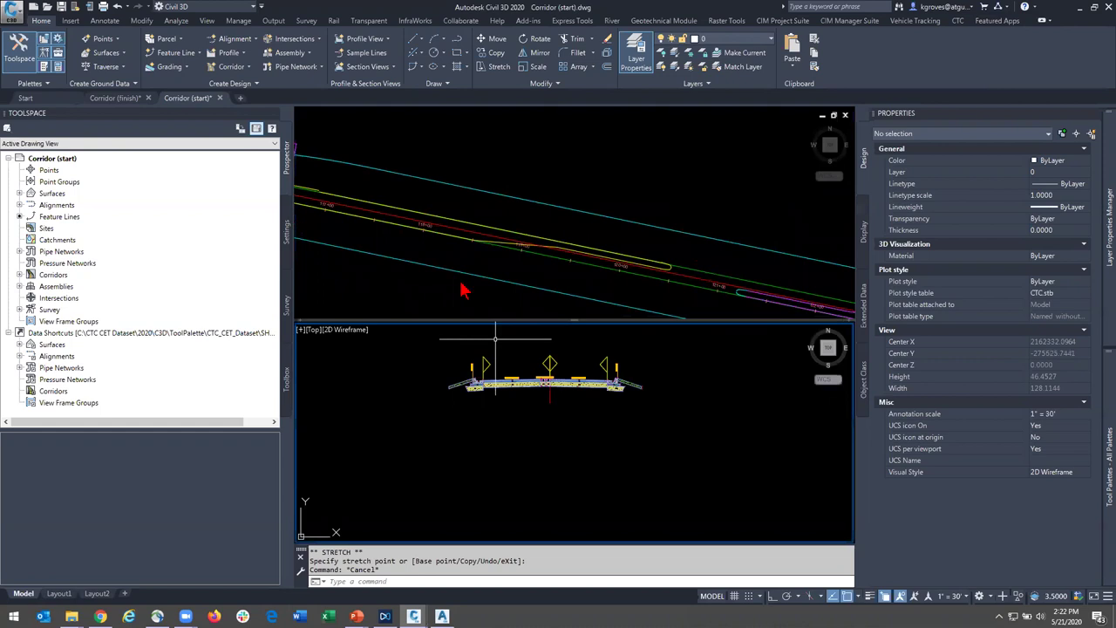
pyautogui.scroll(3, 538, 378)
pyautogui.scroll(5, 567, 377)
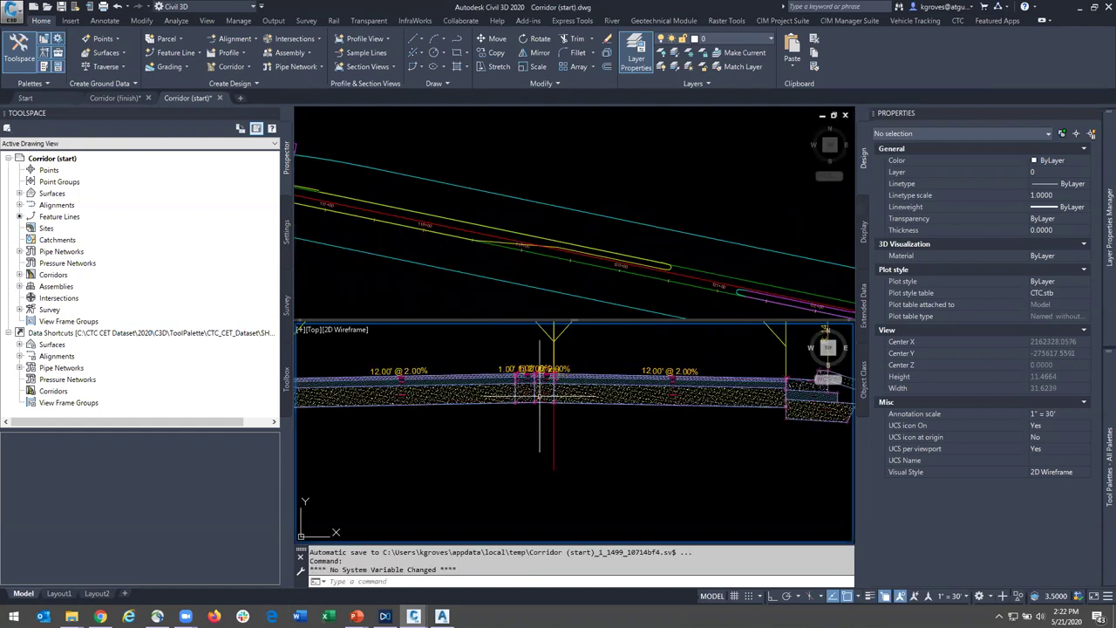
pyautogui.moveTo(644, 413); pyautogui.dragTo(680, 390, button='middle')
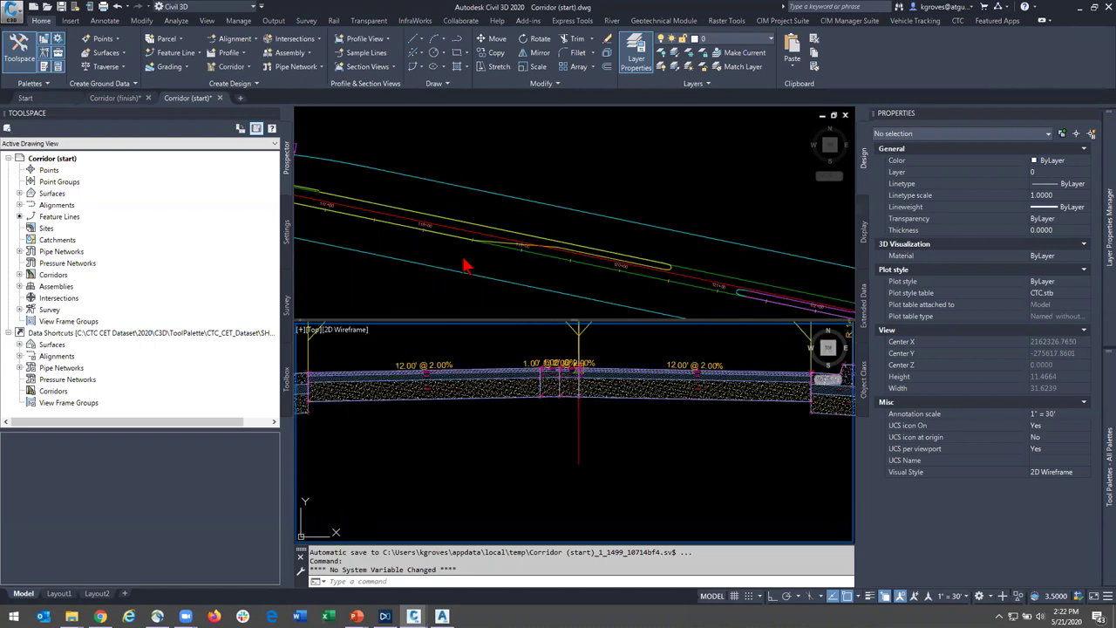
pyautogui.click(371, 253)
pyautogui.moveTo(371, 253); pyautogui.dragTo(478, 255, button='middle')
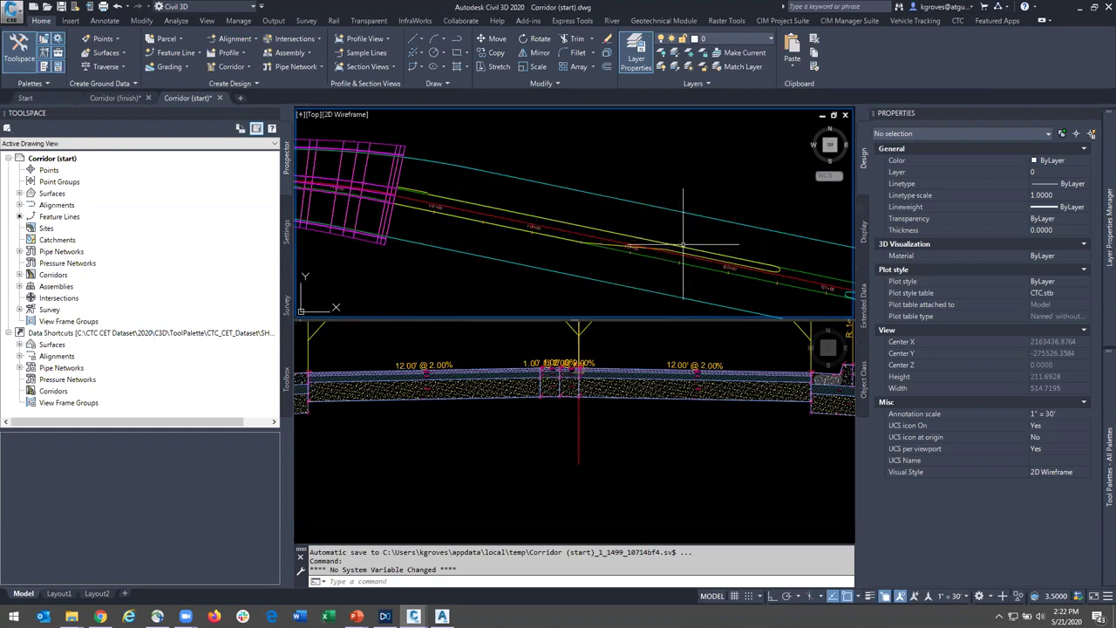
# - Copy the No Median assembly to the empty space directly below the original
pyautogui.click(616, 426)
pyautogui.click(602, 441)
pyautogui.click(529, 468)
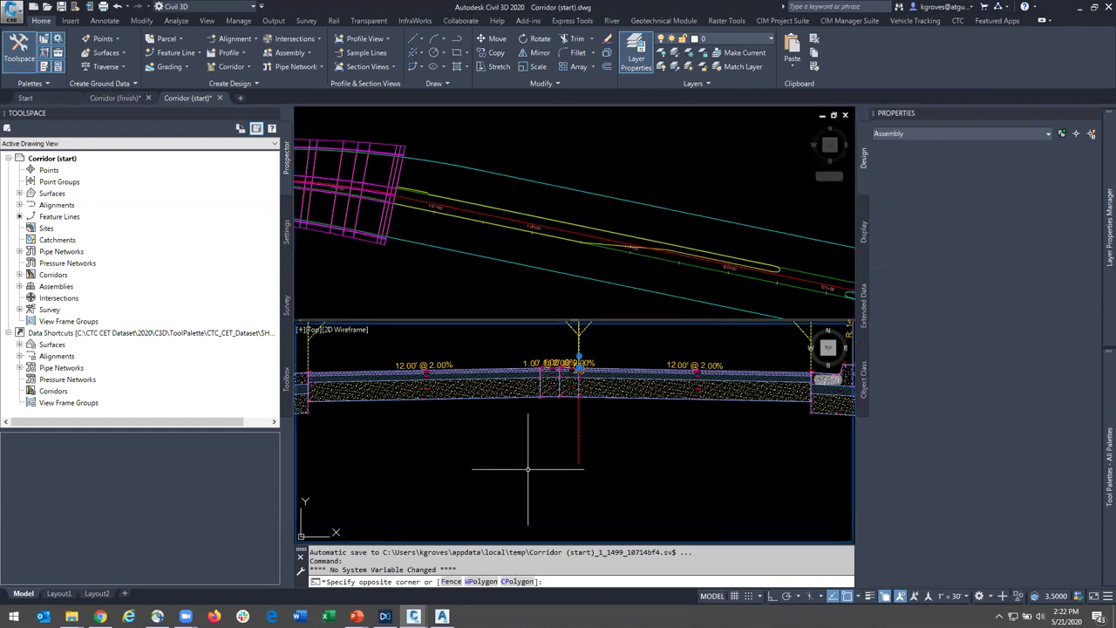
pyautogui.scroll(-7, 586, 515)
pyautogui.moveTo(593, 522); pyautogui.dragTo(562, 377, button='middle')
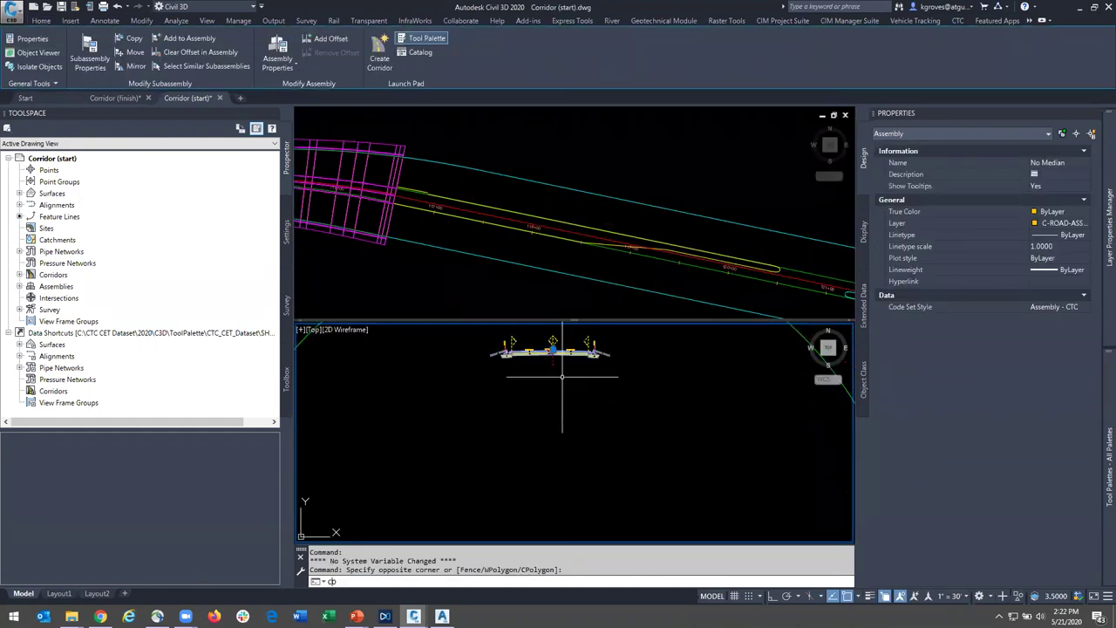
pyautogui.write('co')
pyautogui.press('Return')
pyautogui.click(562, 377)
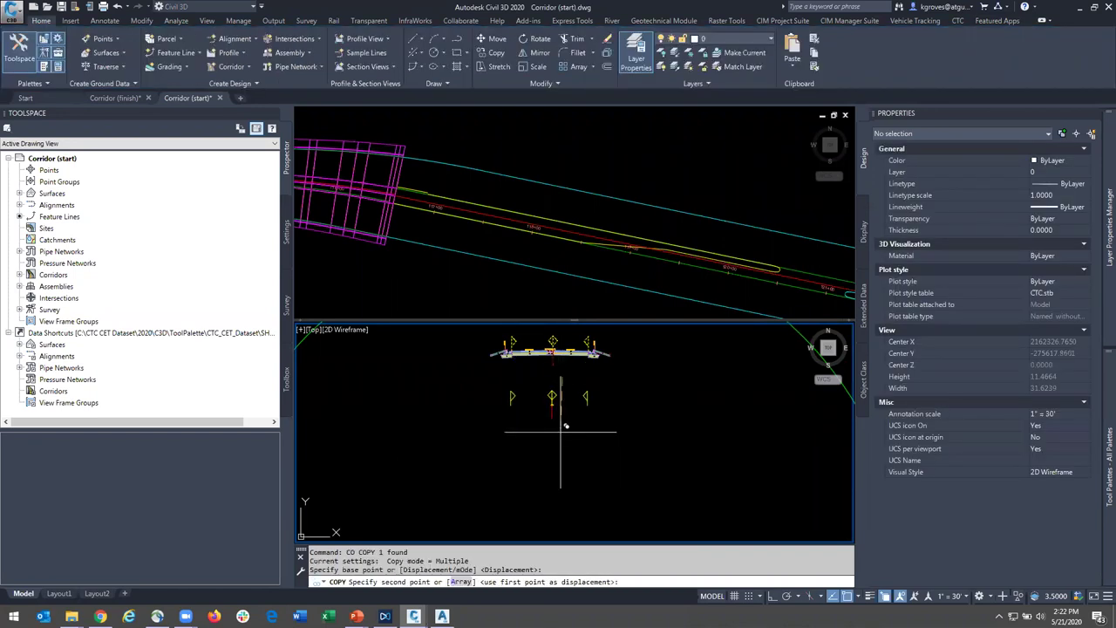
pyautogui.click(560, 420)
pyautogui.press('Escape')
# - Erase the copied assembly's left lane, curb and side slope together with the WB crown subassembly
pyautogui.scroll(4, 590, 384)
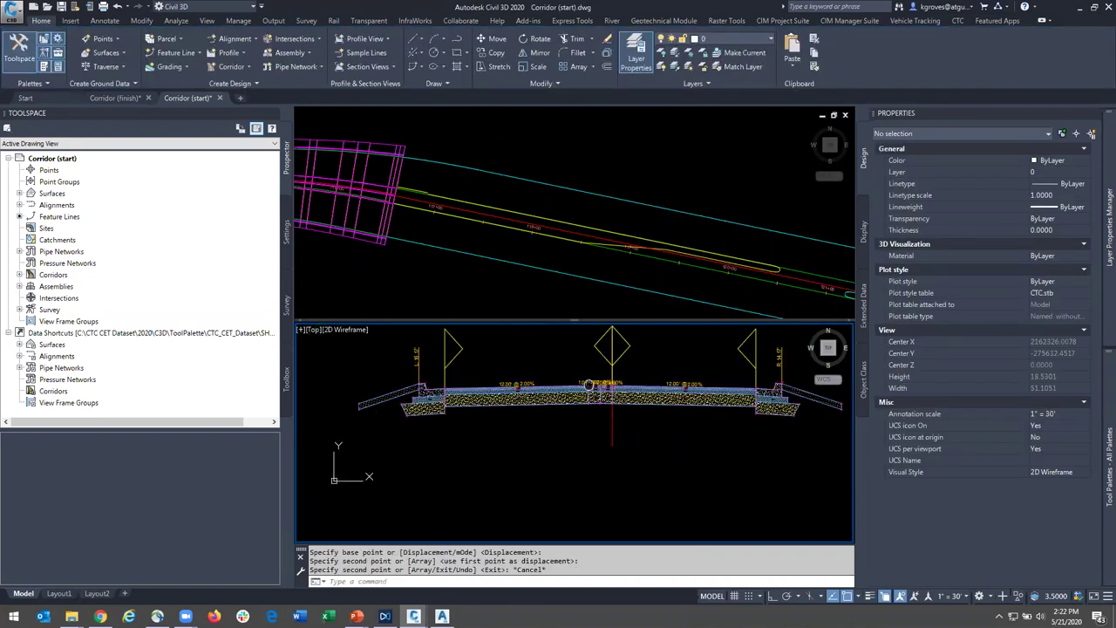
pyautogui.click(609, 450)
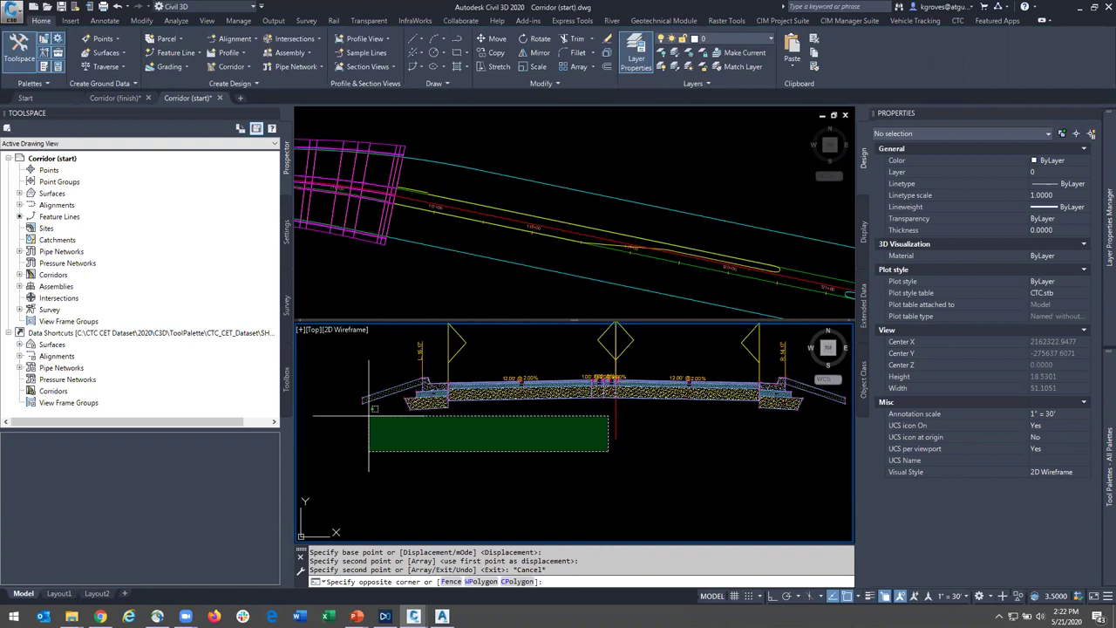
pyautogui.click(366, 377)
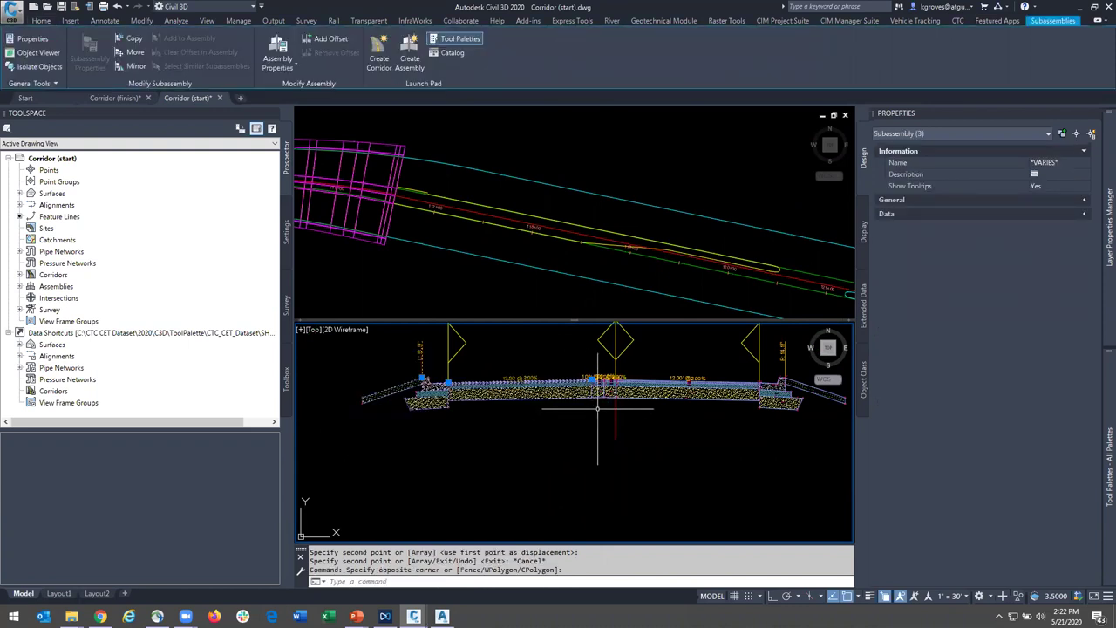
pyautogui.write('e')
pyautogui.press('Return')
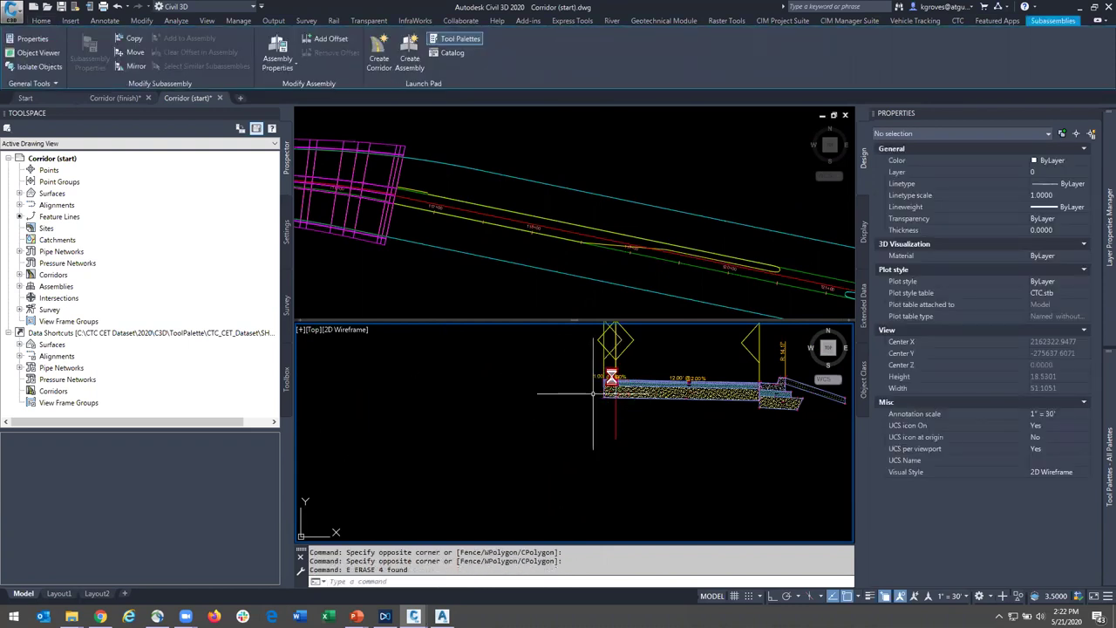
# - Set the width of the EB TURN-CROWN subassembly in the copied assembly to 0.10'
pyautogui.scroll(5, 593, 394)
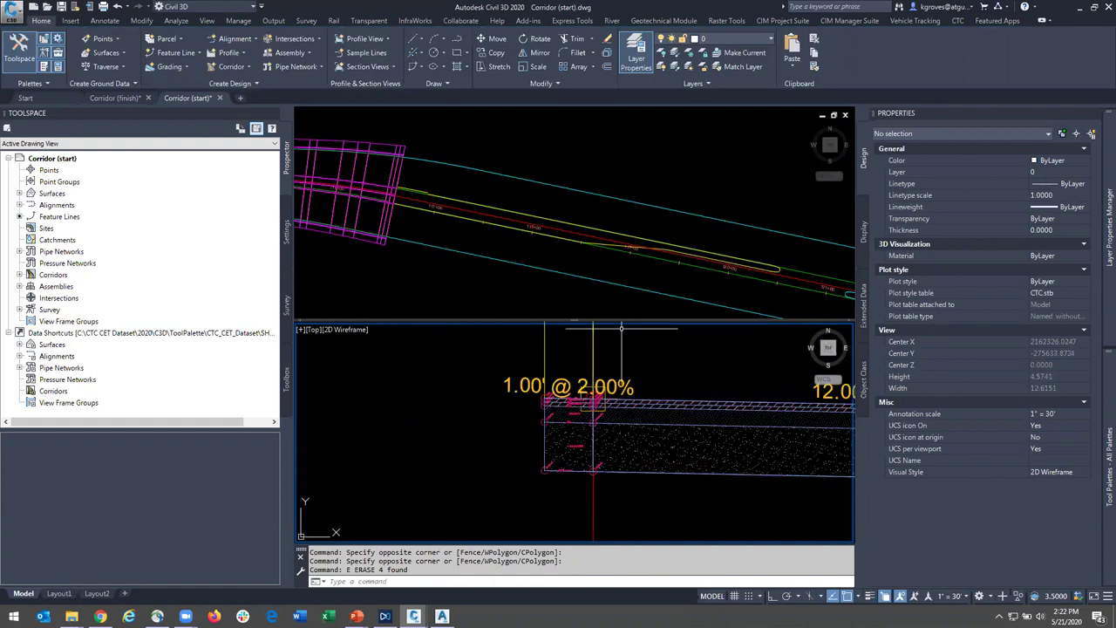
pyautogui.click(548, 427)
pyautogui.click(458, 493)
pyautogui.click(1069, 307)
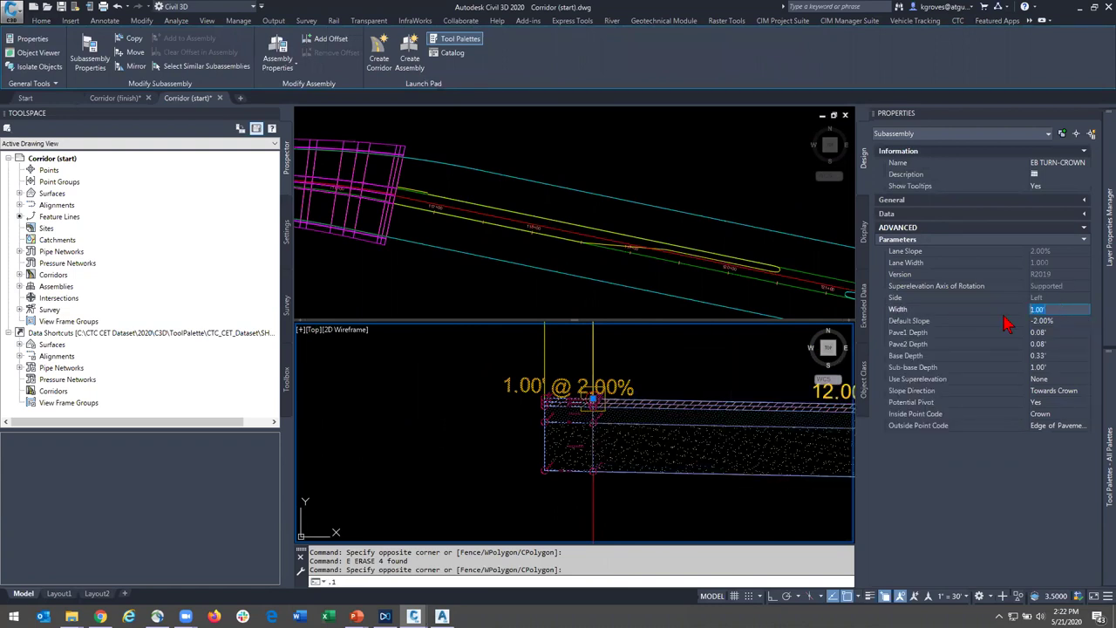
pyautogui.write('.1')
pyautogui.press('Tab')
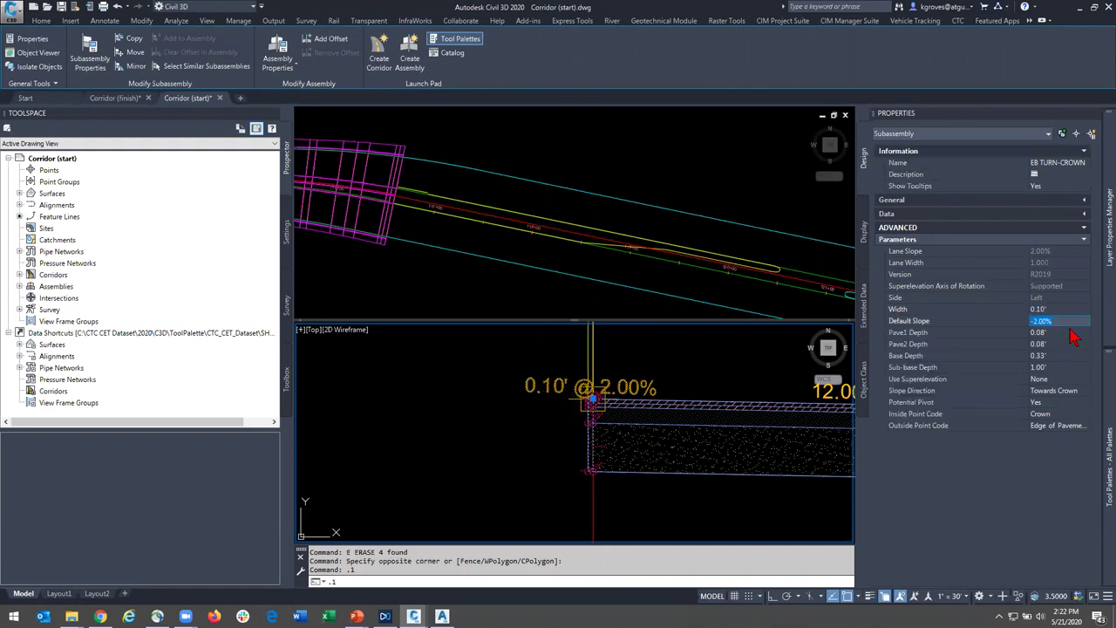
# - Set the EB TURN-CROWN width to 0.01' and deselect the subassembly
pyautogui.moveTo(610, 433); pyautogui.dragTo(532, 434, button='middle')
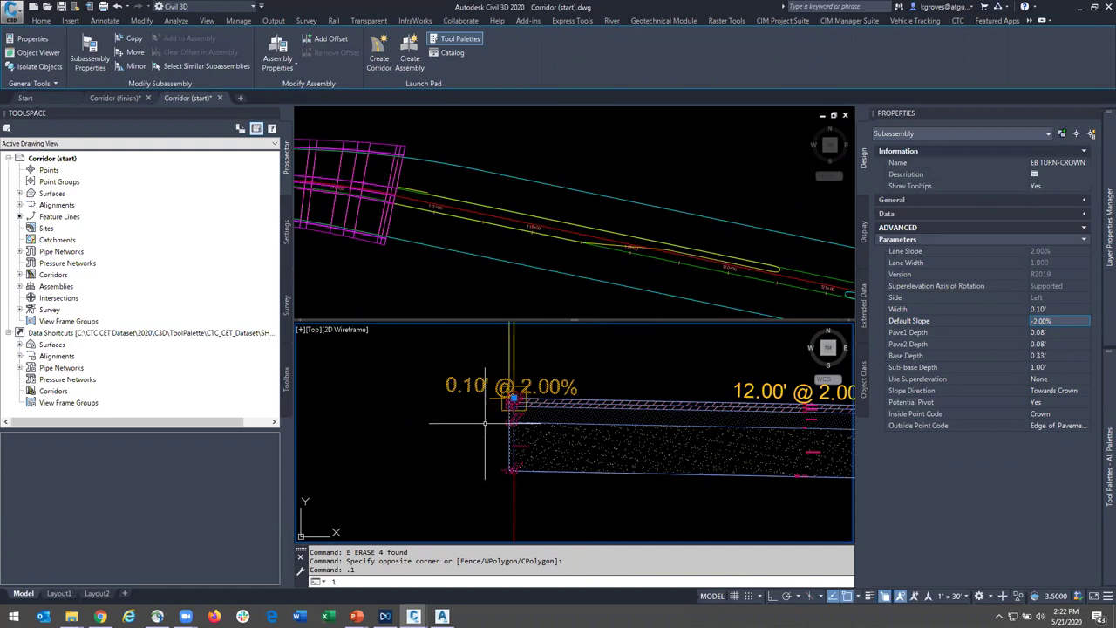
pyautogui.scroll(5, 488, 445)
pyautogui.scroll(5, 525, 427)
pyautogui.press('Escape')
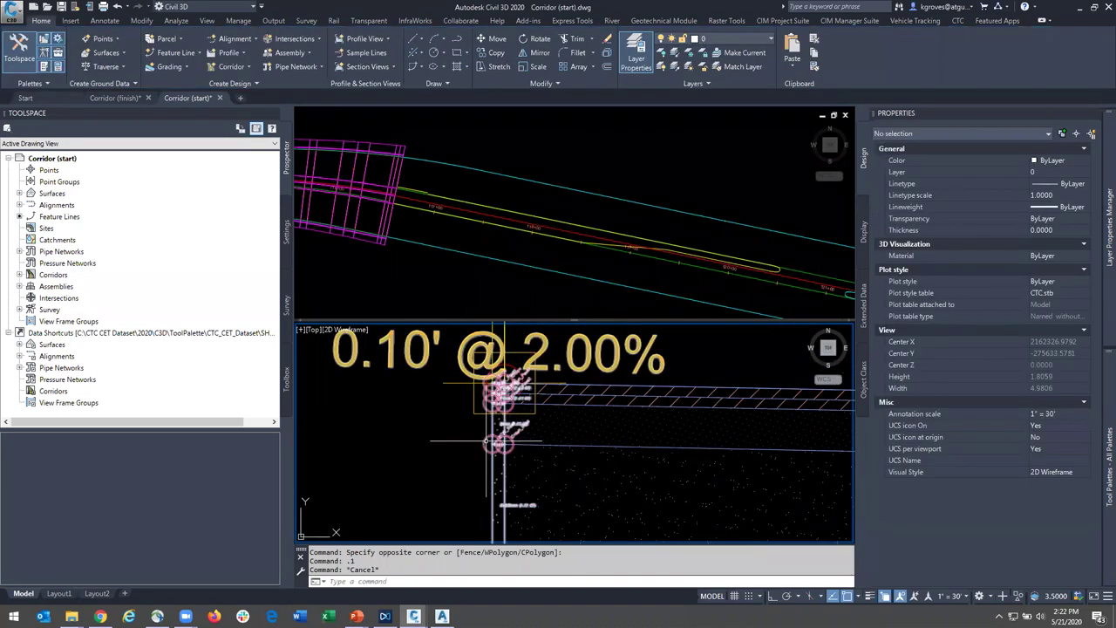
pyautogui.click(487, 445)
pyautogui.click(461, 426)
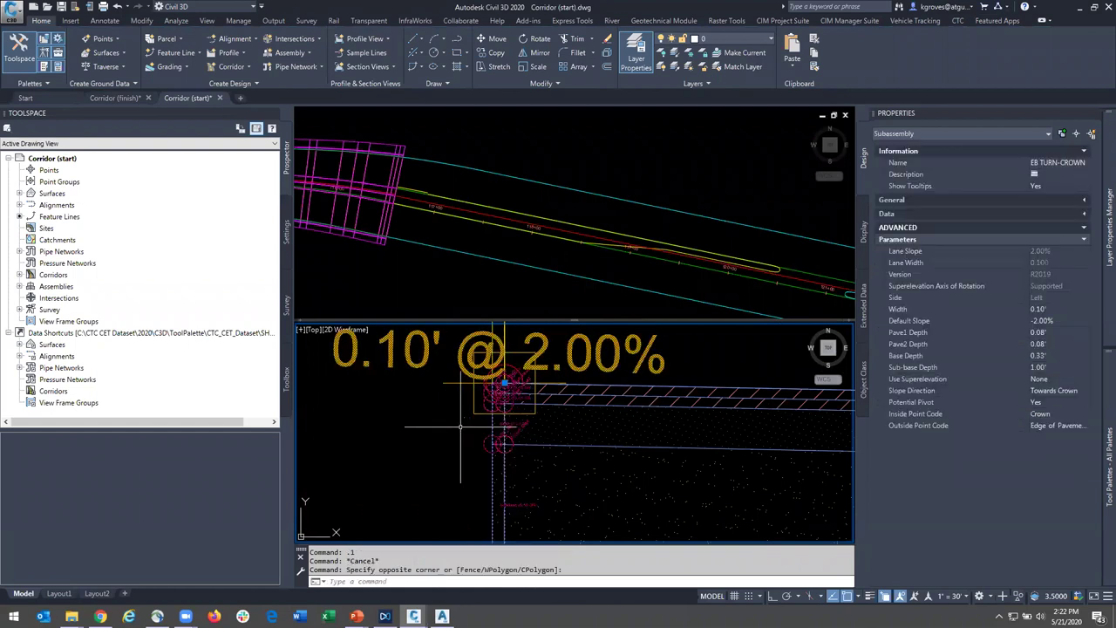
pyautogui.scroll(-2, 573, 452)
pyautogui.moveTo(573, 453); pyautogui.dragTo(506, 449, button='middle')
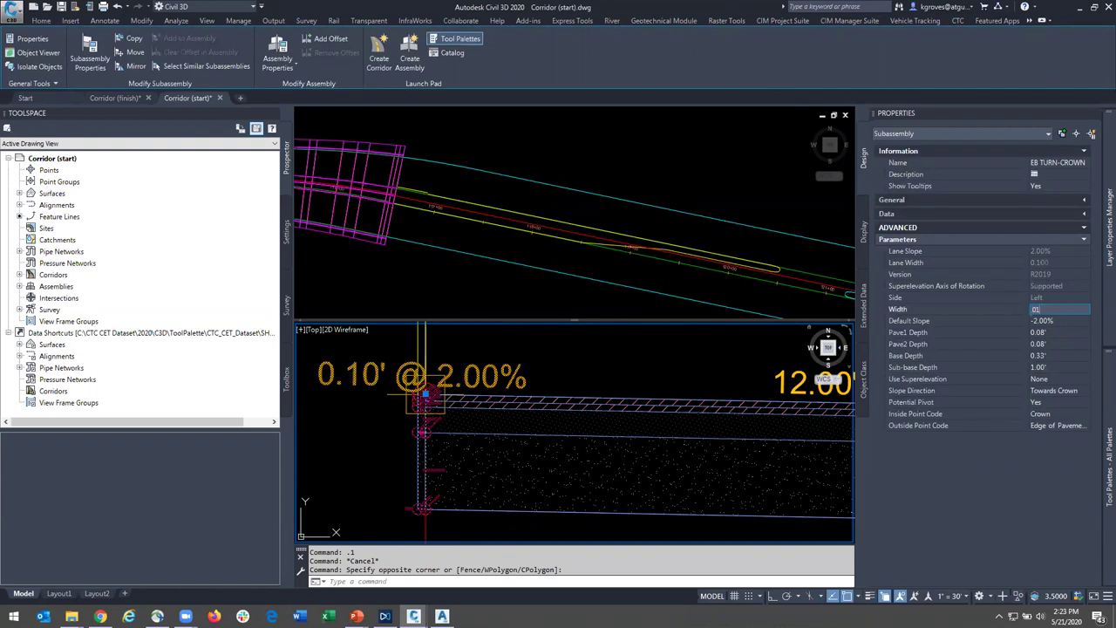
pyautogui.press('Tab')
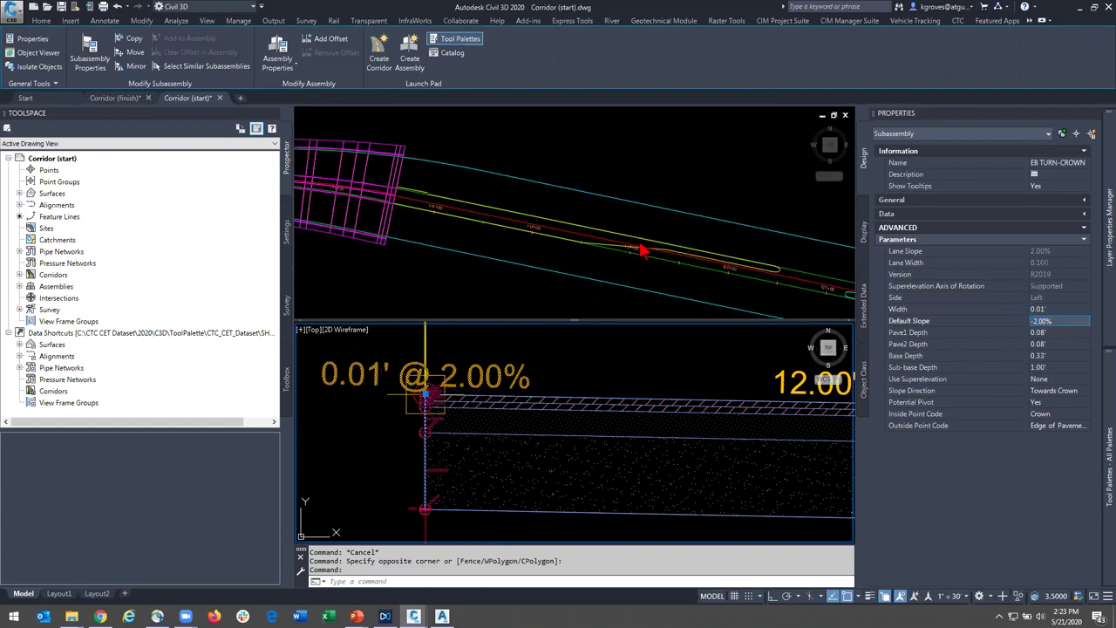
pyautogui.click(556, 263)
pyautogui.press('Escape')
# - Examine the yellow median polyline's taper and its gap to the green line between stations 117+00 and 121+00
pyautogui.scroll(5, 581, 250)
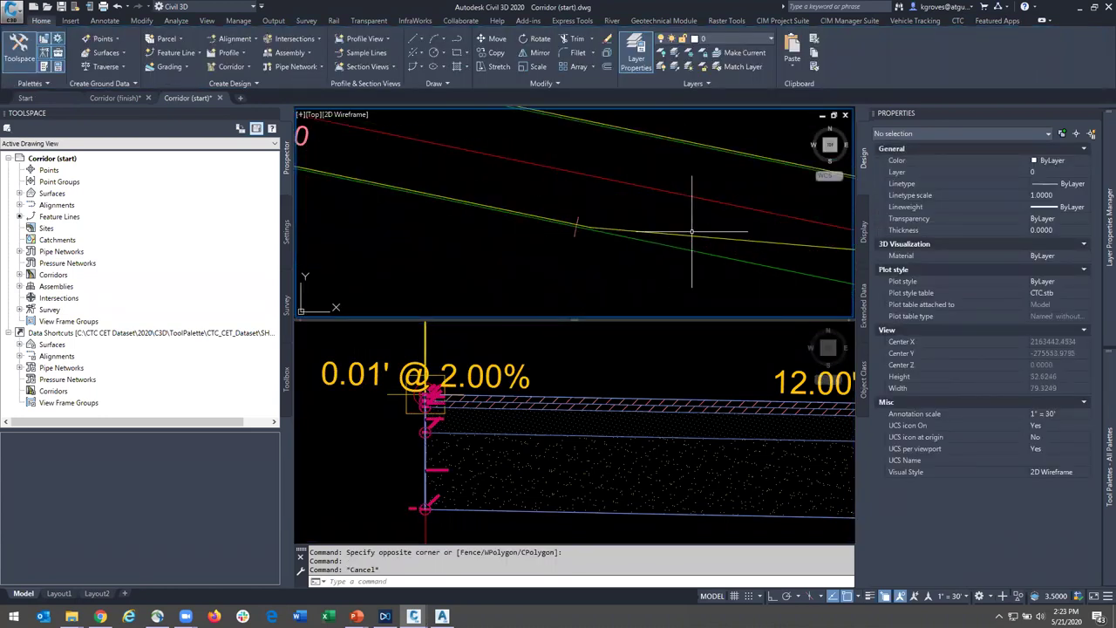
pyautogui.click(673, 234)
pyautogui.scroll(-3, 748, 264)
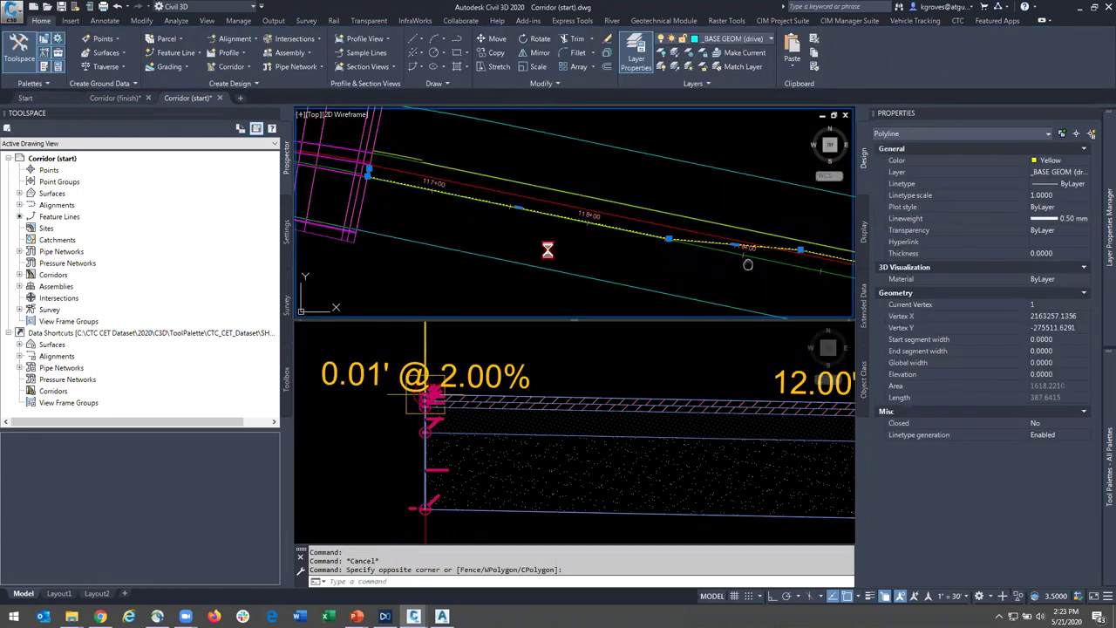
pyautogui.moveTo(747, 264); pyautogui.dragTo(430, 246, button='middle')
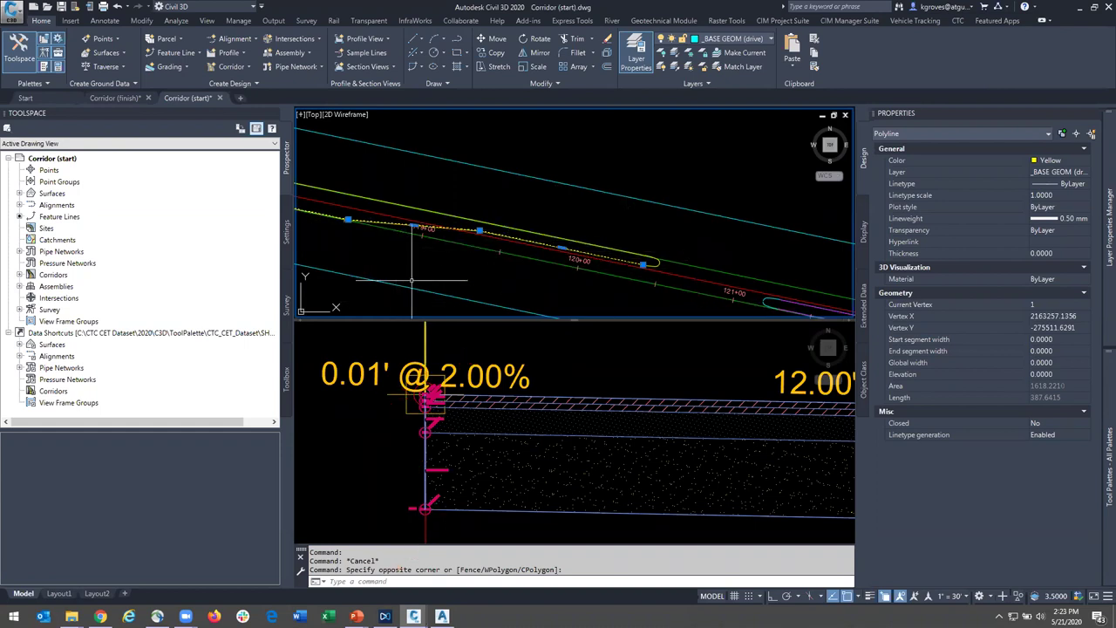
pyautogui.scroll(-1, 400, 266)
pyautogui.moveTo(575, 284); pyautogui.dragTo(727, 295, button='middle')
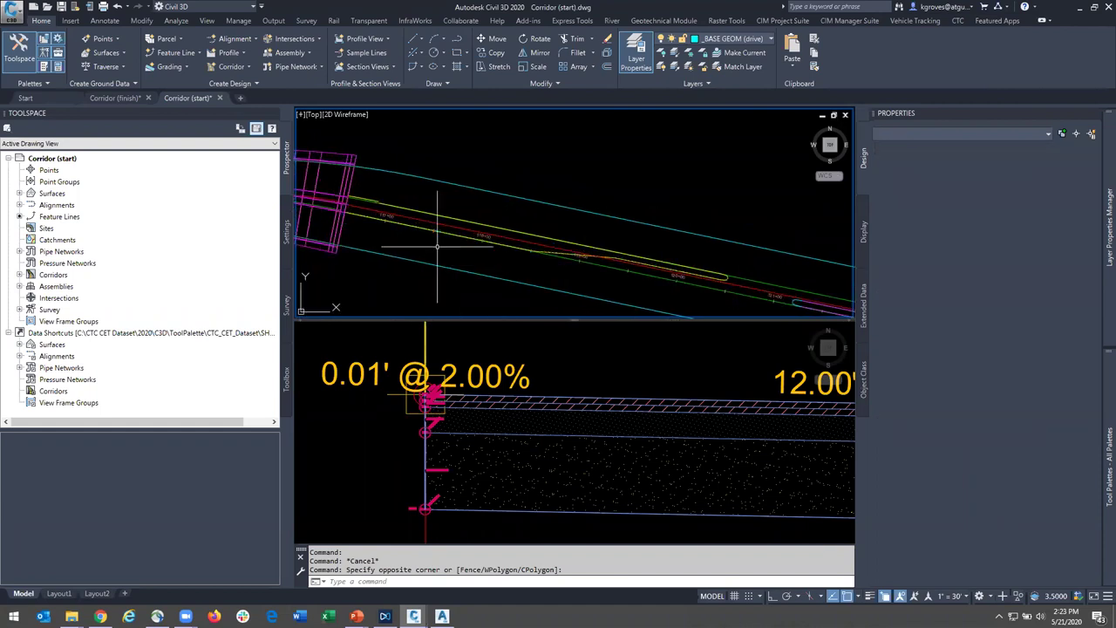
pyautogui.press('Escape')
pyautogui.scroll(5, 429, 249)
pyautogui.scroll(2, 471, 220)
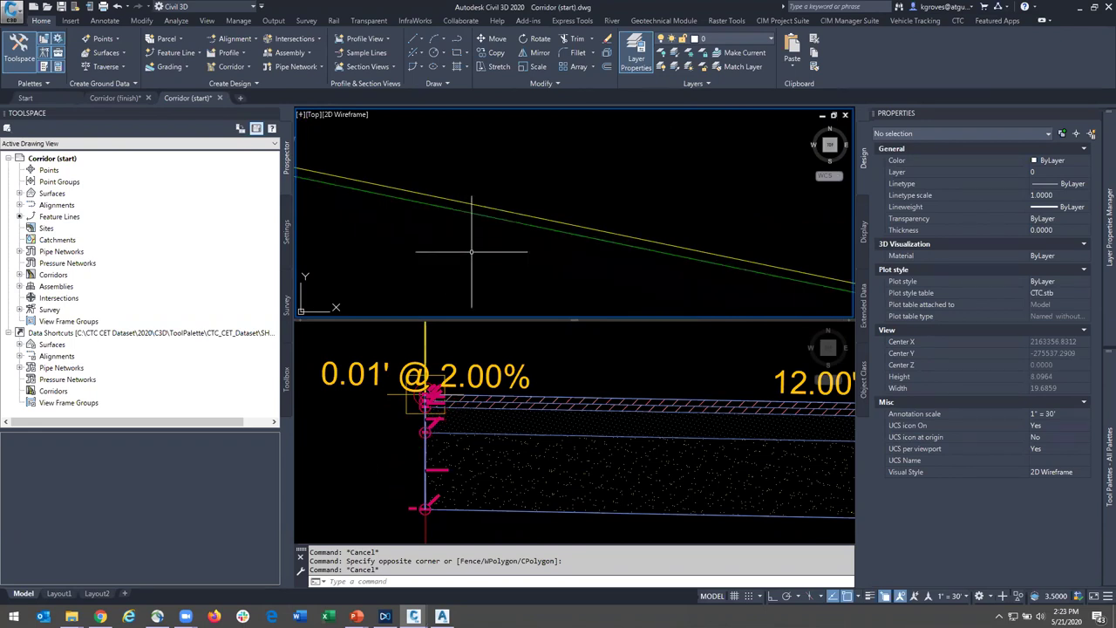
pyautogui.scroll(-10, 471, 252)
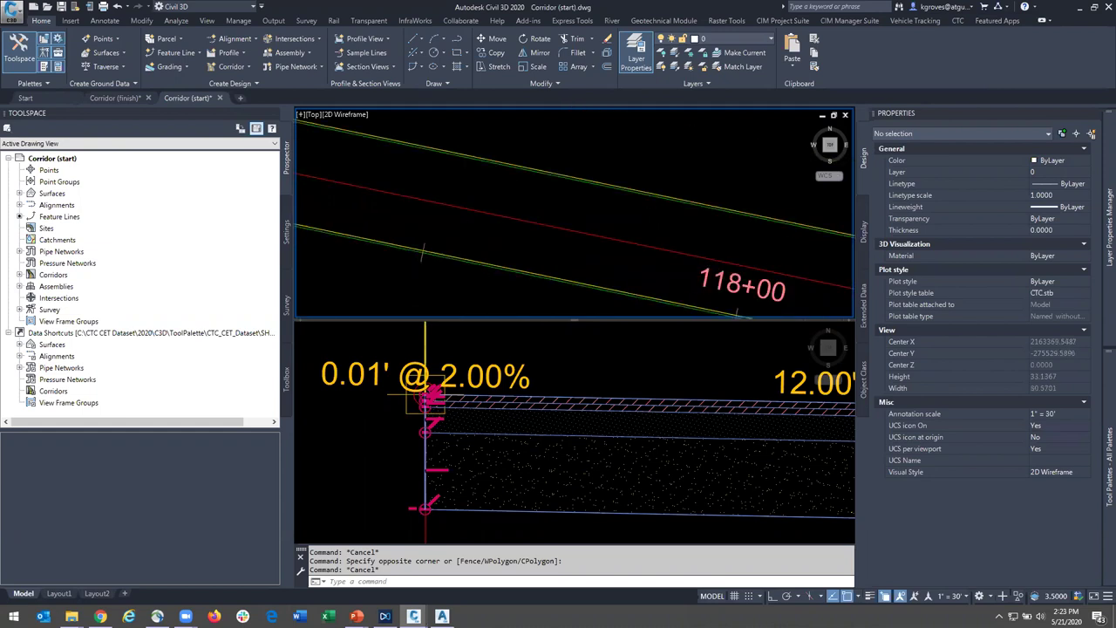
pyautogui.scroll(-4, 558, 252)
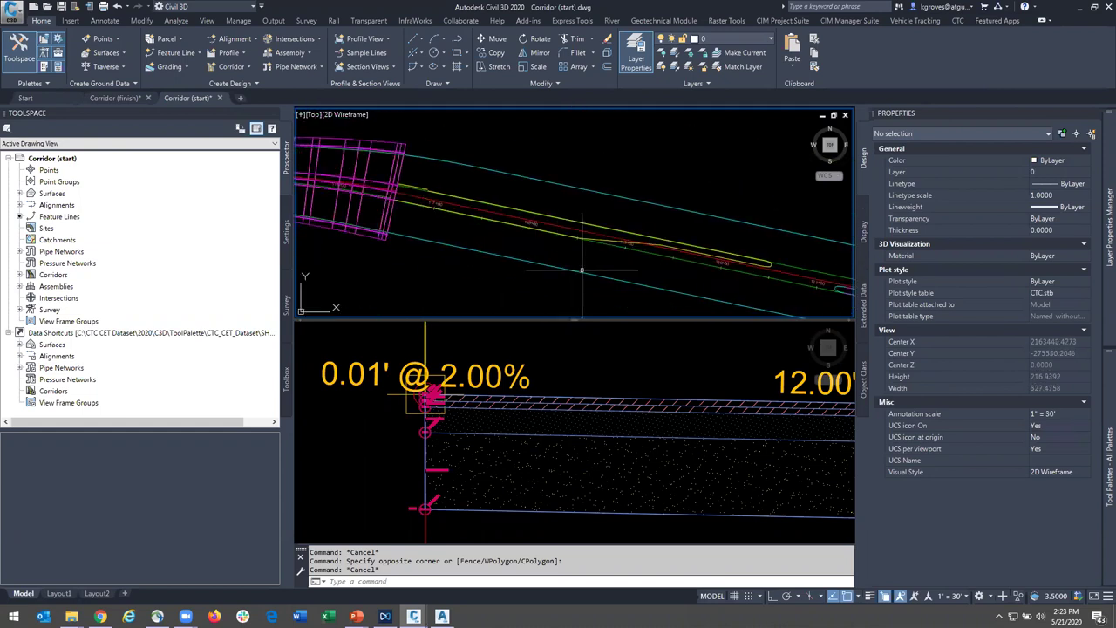
pyautogui.scroll(2, 399, 466)
pyautogui.scroll(-1, 400, 453)
# - Return the EB TURN-CROWN width to 0.10' and deselect the subassembly
pyautogui.click(401, 449)
pyautogui.scroll(4, 401, 427)
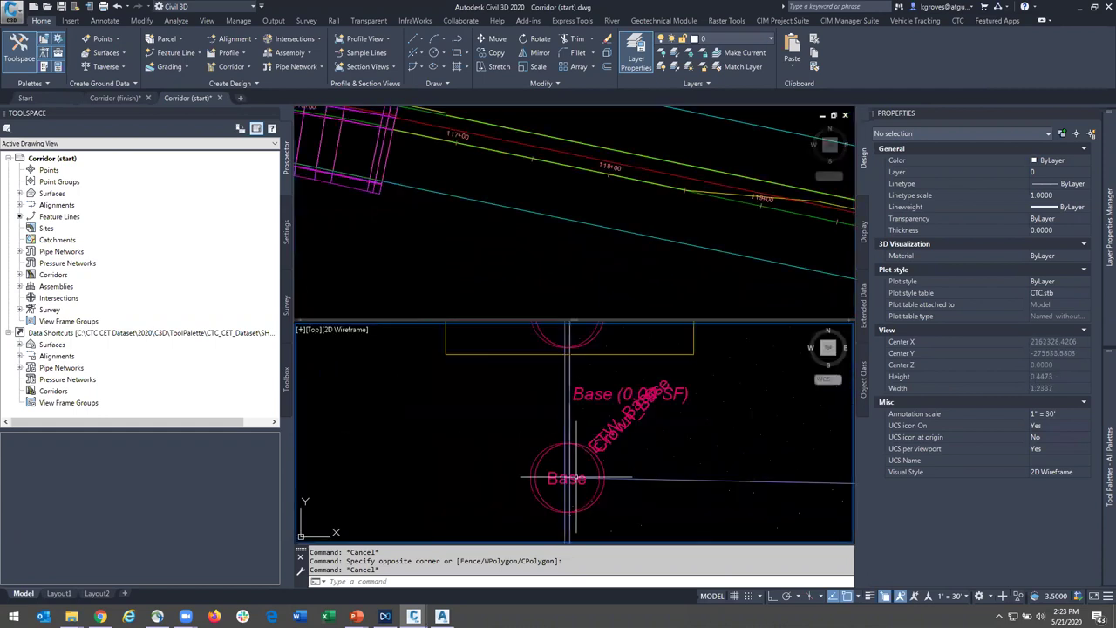
pyautogui.scroll(4, 554, 479)
pyautogui.click(512, 447)
pyautogui.click(438, 444)
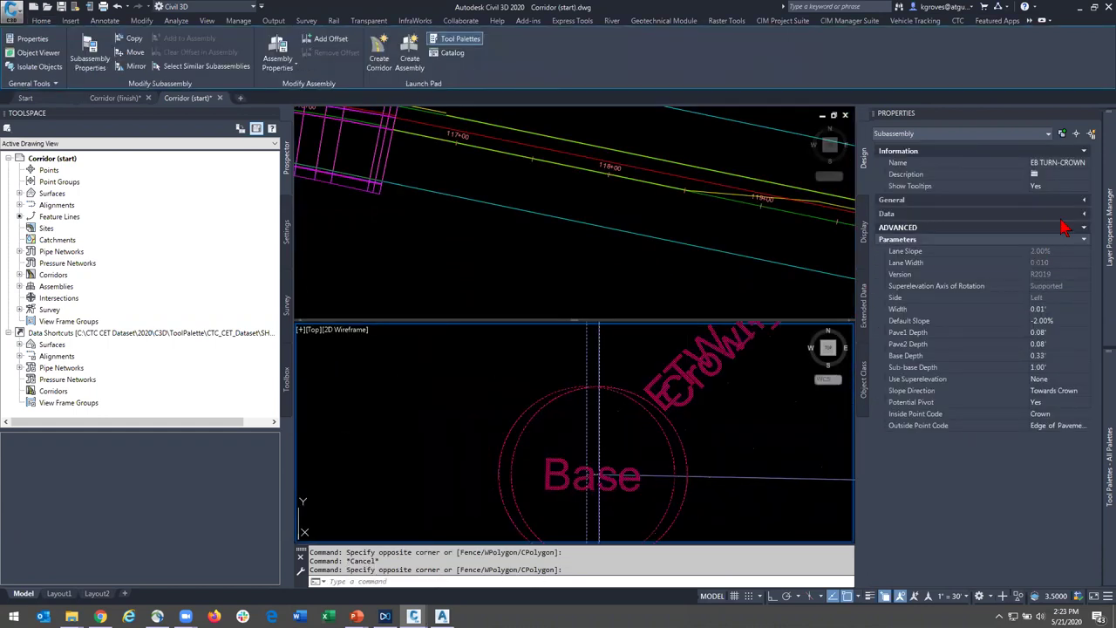
pyautogui.write('1')
pyautogui.press('Return')
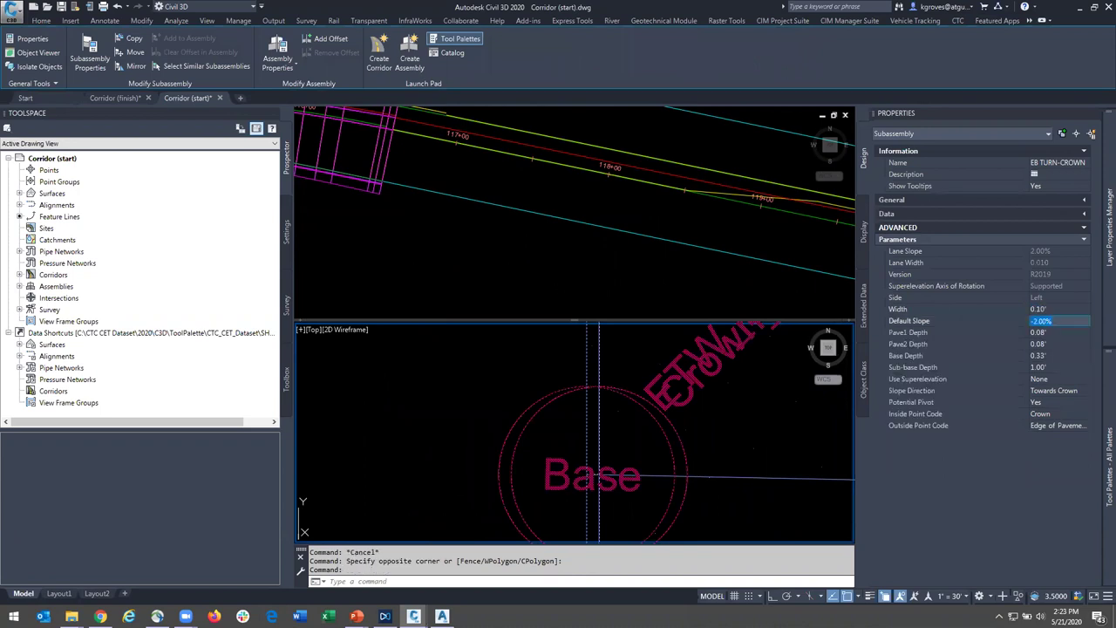
pyautogui.press('Escape')
# - Mirror the right-side Curb subassembly onto the outer top marker point of EB TURN-CROWN in the copied assembly
pyautogui.scroll(-2, 555, 441)
pyautogui.scroll(-5, 559, 439)
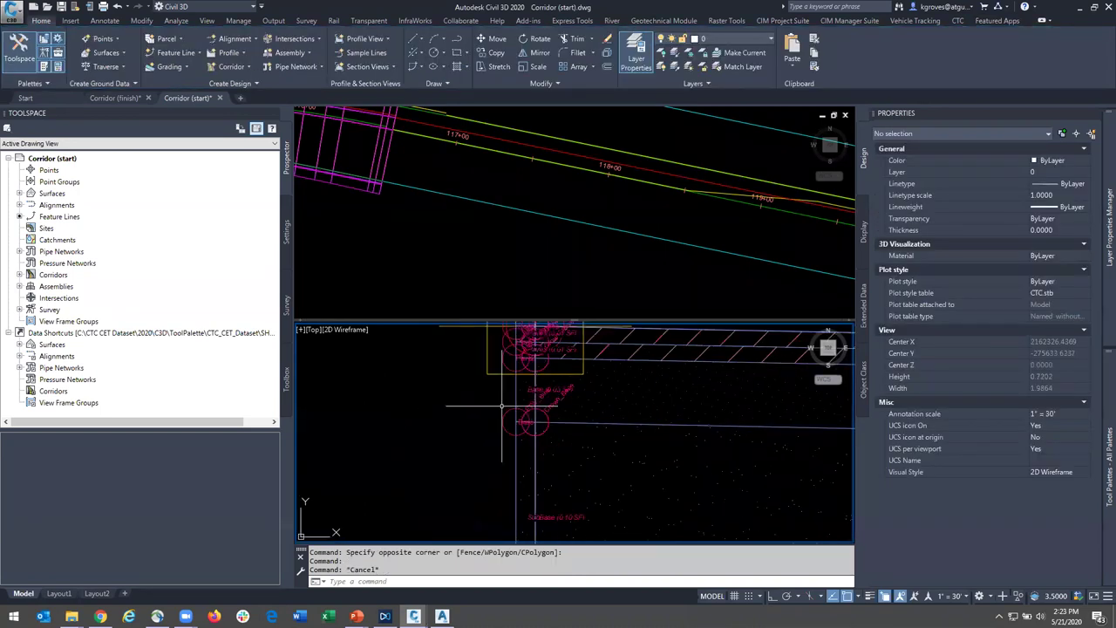
pyautogui.scroll(-3, 579, 433)
pyautogui.moveTo(688, 445); pyautogui.dragTo(457, 413, button='middle')
pyautogui.click(674, 463)
pyautogui.click(620, 436)
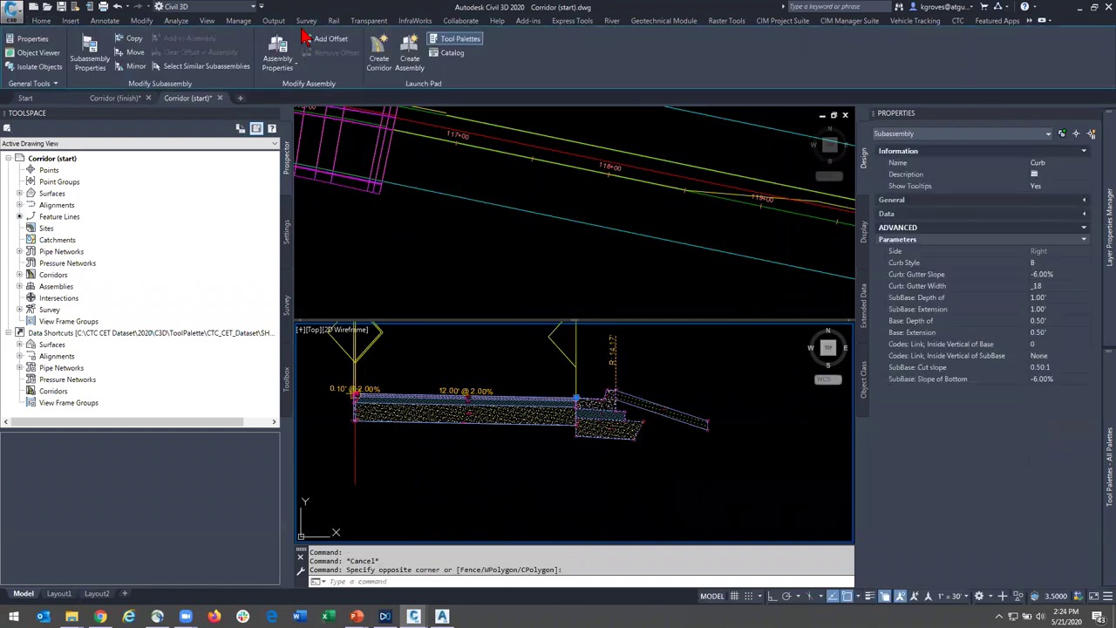
pyautogui.press('Escape')
pyautogui.click(327, 429)
pyautogui.scroll(5, 327, 429)
pyautogui.scroll(2, 449, 367)
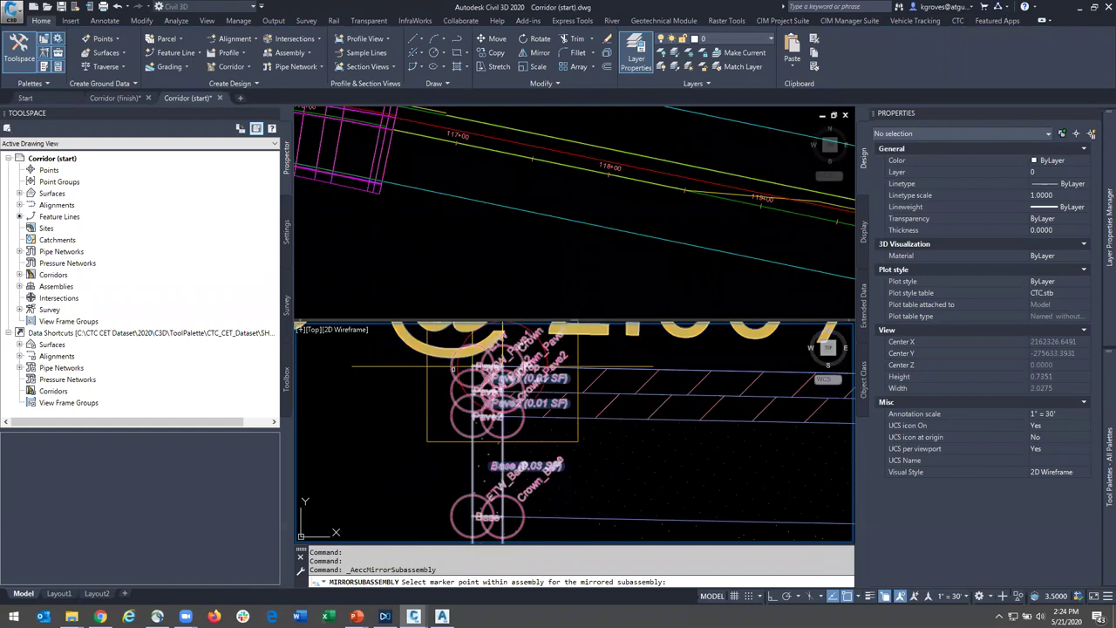
pyautogui.press('Escape')
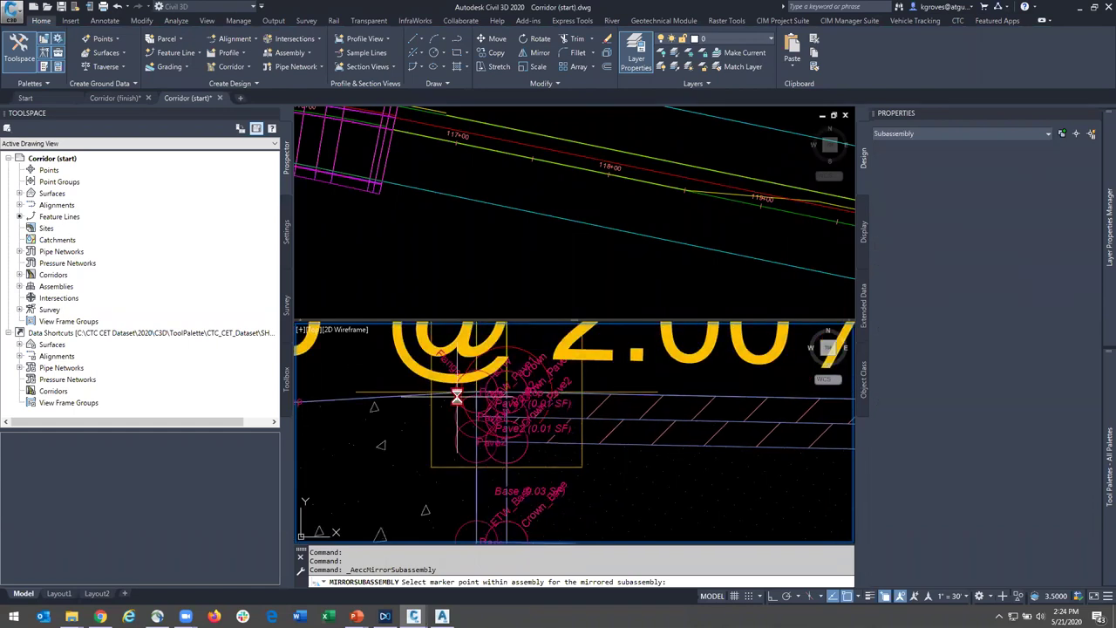
# - Rename the right-side curb subassembly in the copied assembly as EB Curb Outer
pyautogui.scroll(-5, 455, 397)
pyautogui.scroll(-3, 455, 396)
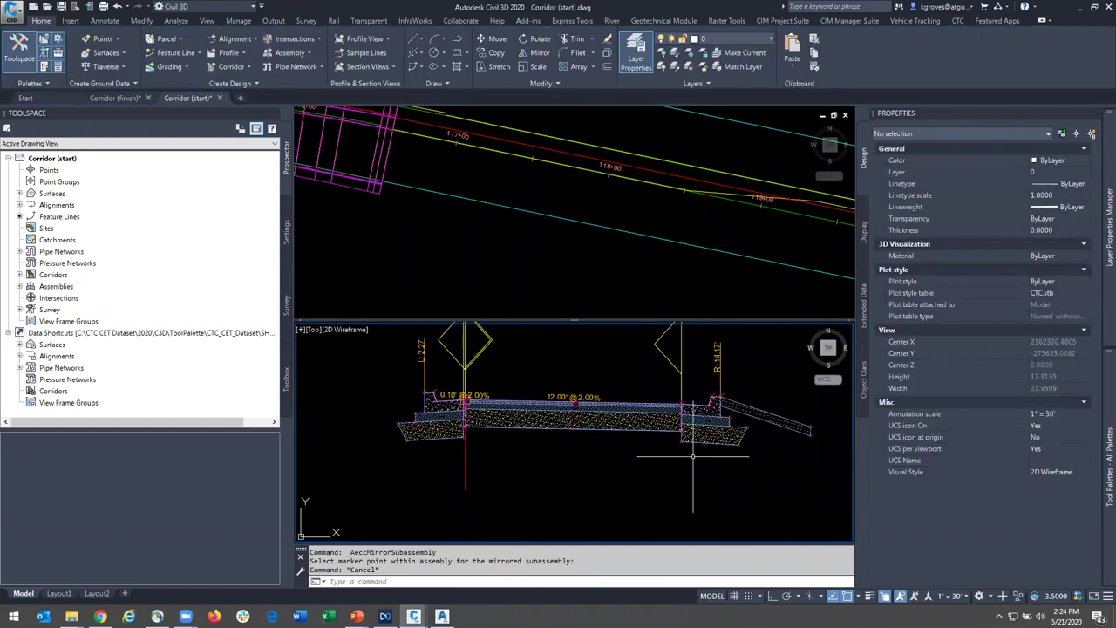
pyautogui.click(711, 409)
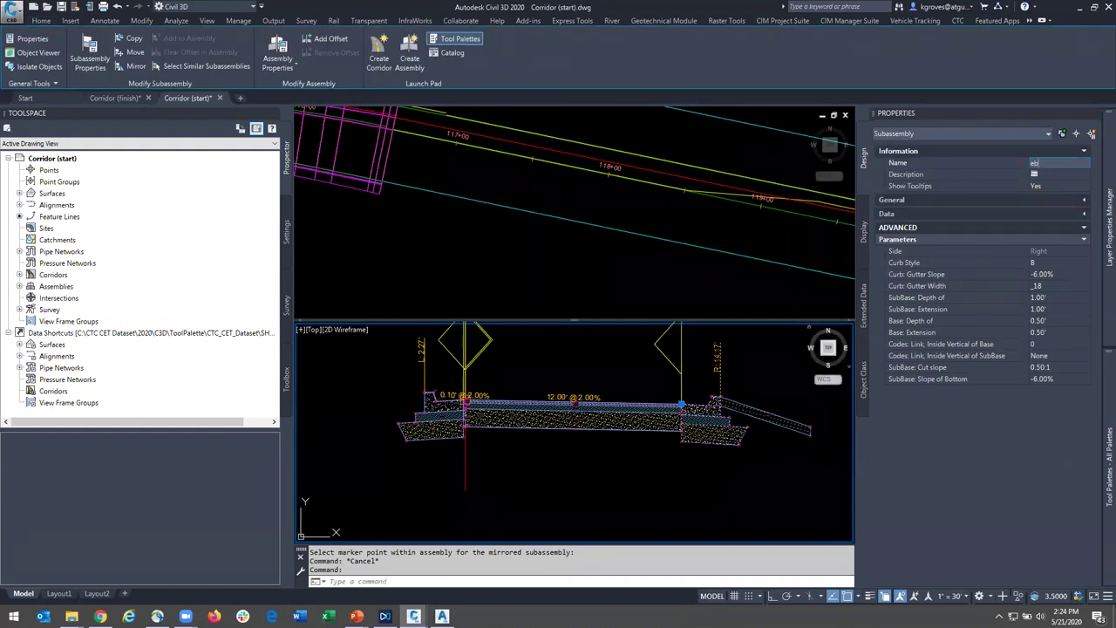
pyautogui.press('capslock')
pyautogui.click(1036, 163)
pyautogui.write('EB Cur')
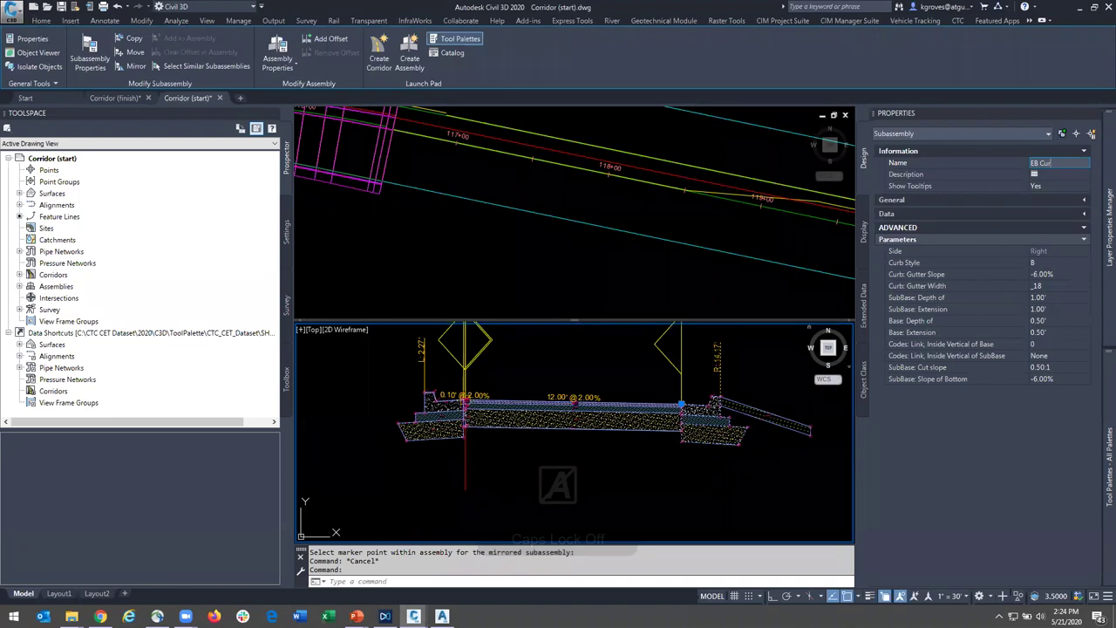
pyautogui.write('b Ofter')
pyautogui.press('Return')
pyautogui.press('Escape')
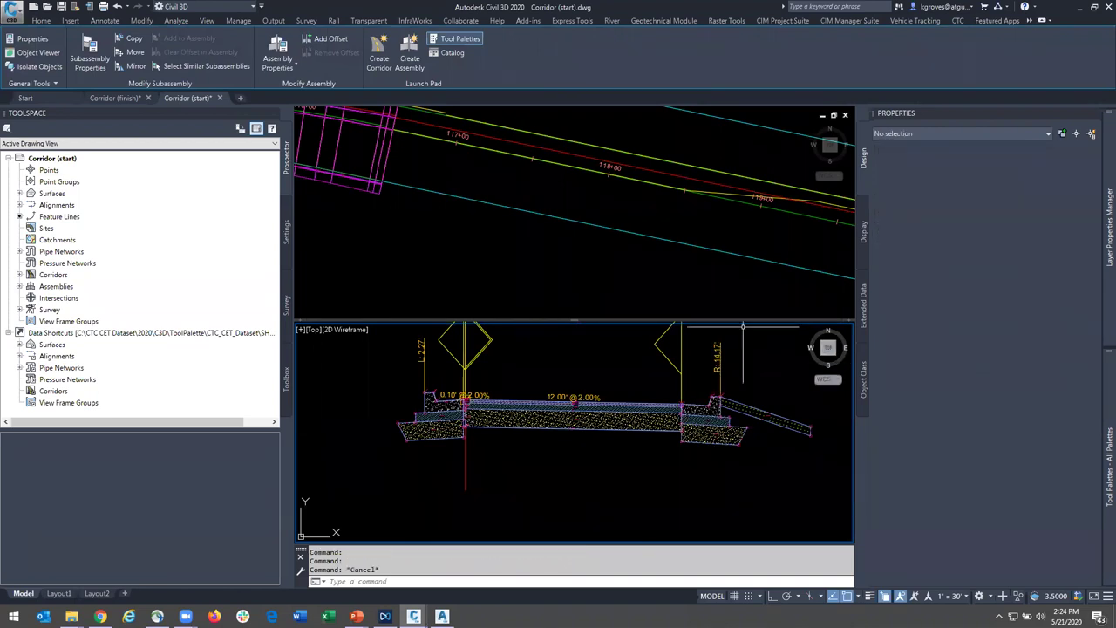
# - Rename the mirrored left-side curb subassembly as EB Curb Inner
pyautogui.click(442, 460)
pyautogui.click(432, 429)
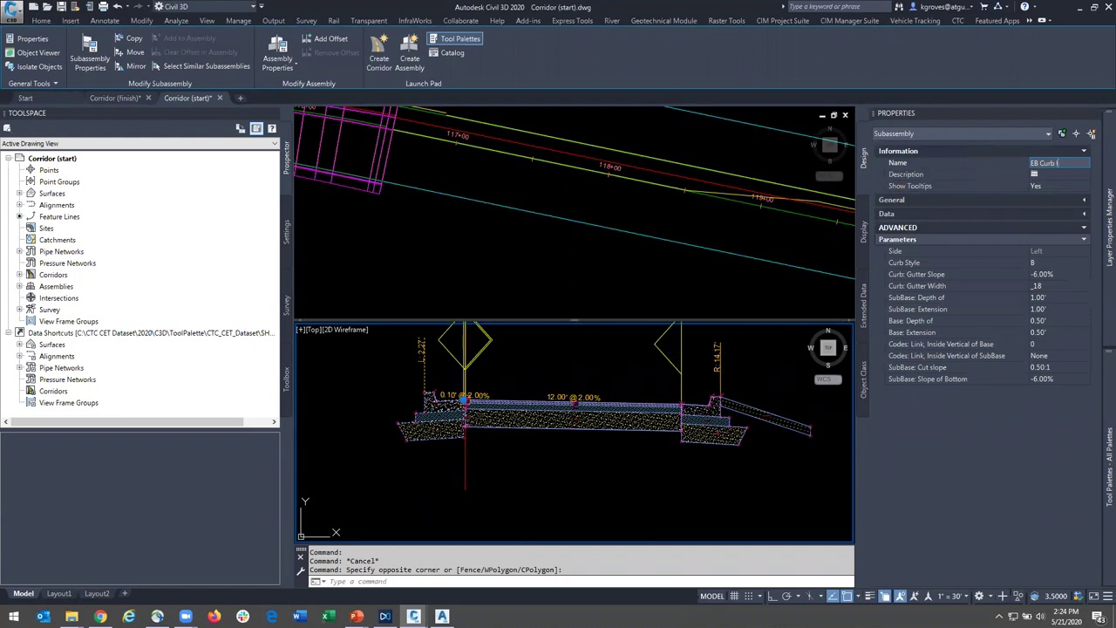
pyautogui.write('EB Curb Inner')
pyautogui.press('Return')
pyautogui.press('Escape')
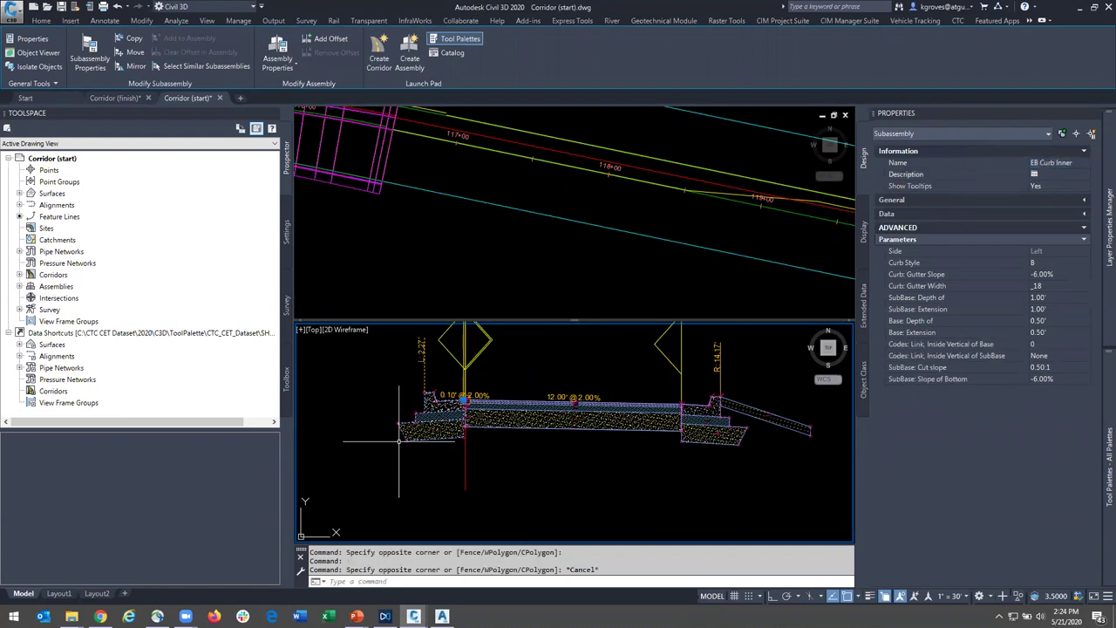
# - Examine the WB alignment in plan around station 117+00, where it runs opposite the EB alignment across the median
pyautogui.moveTo(358, 386); pyautogui.dragTo(398, 438, button='middle')
pyautogui.click(438, 217)
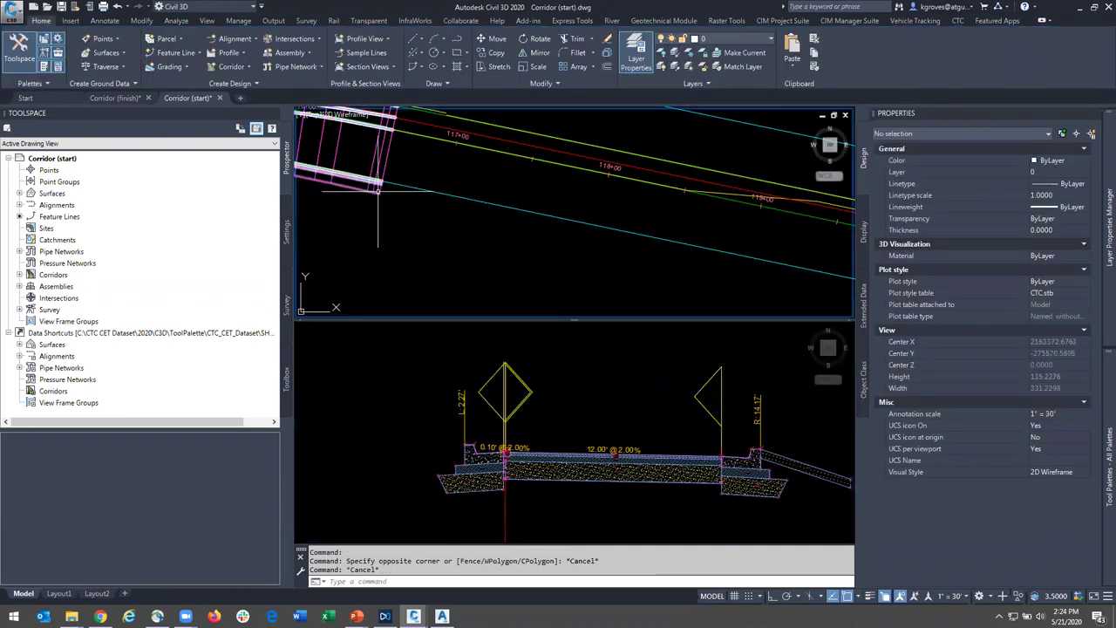
pyautogui.scroll(4, 410, 205)
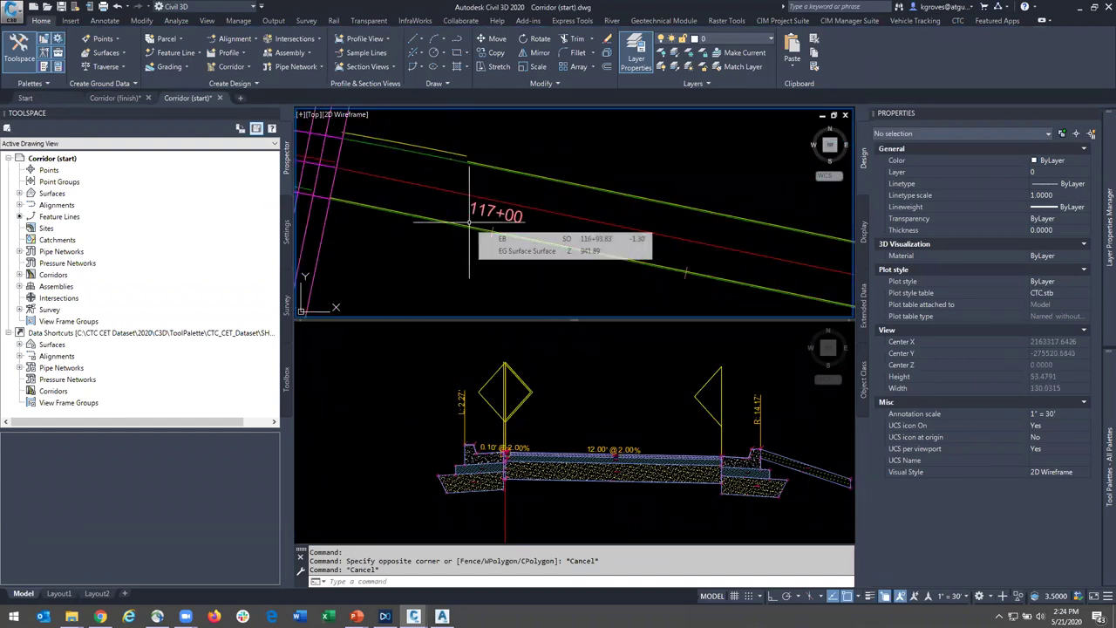
pyautogui.scroll(-2, 462, 218)
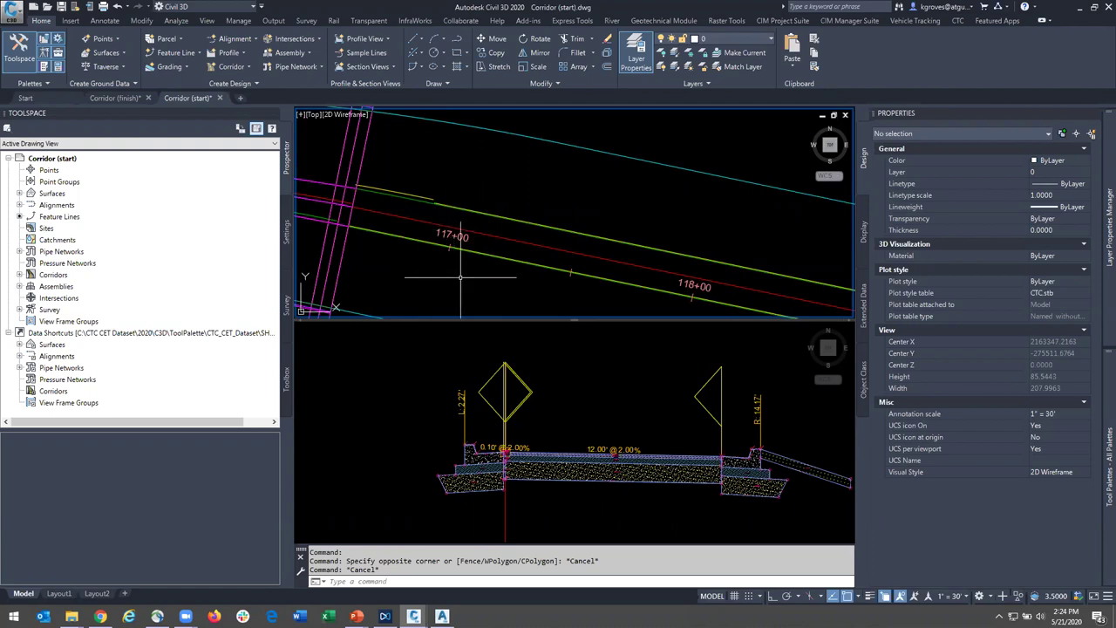
pyautogui.click(426, 199)
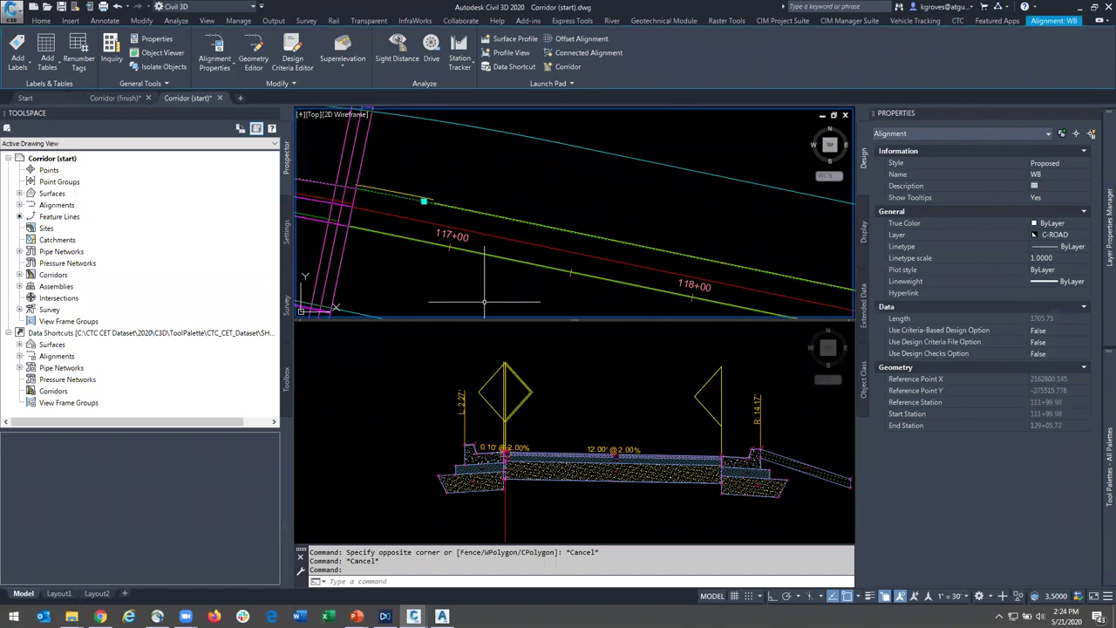
pyautogui.press('Escape')
# - Load the Civil Imperial Subassemblies tool palettes in place of the Corridor Productivity Pack palette
pyautogui.moveTo(410, 433)
pyautogui.mouseDown(button='middle')
pyautogui.moveTo(422, 415)
pyautogui.moveTo(399, 413)
pyautogui.moveTo(432, 383)
pyautogui.moveTo(526, 378)
pyautogui.mouseUp(button='middle')
pyautogui.click(396, 423)
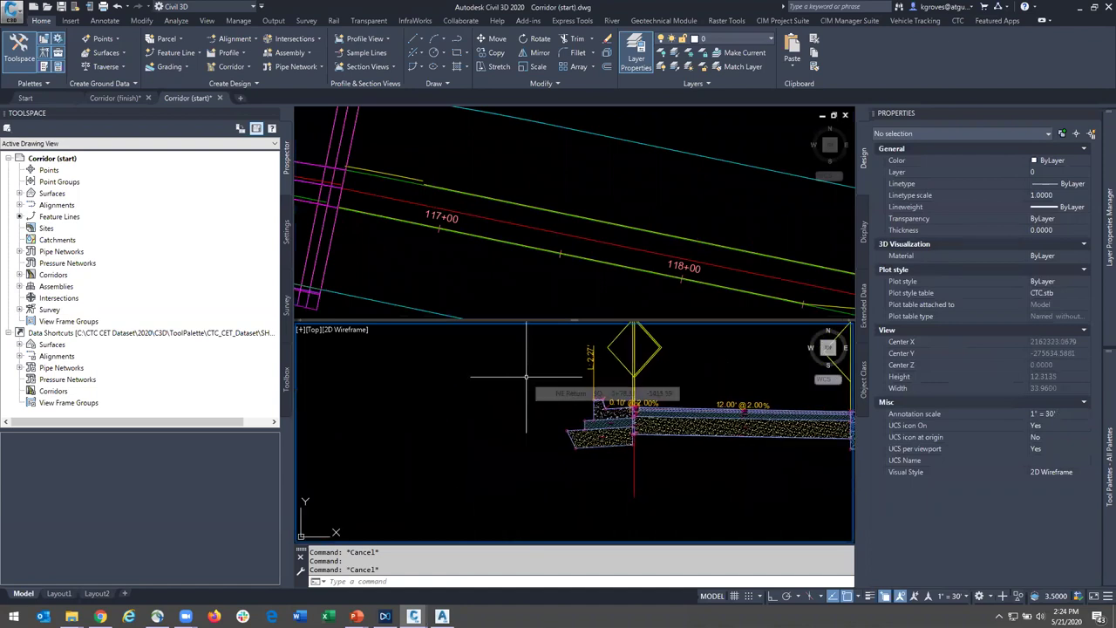
pyautogui.moveTo(1101, 440)
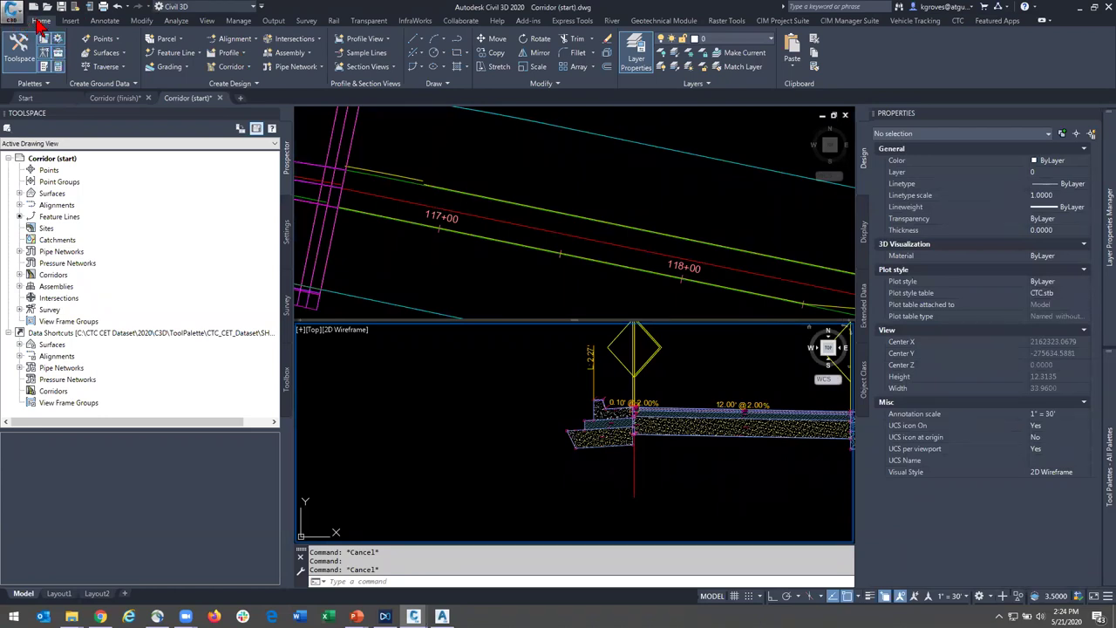
pyautogui.click(957, 20)
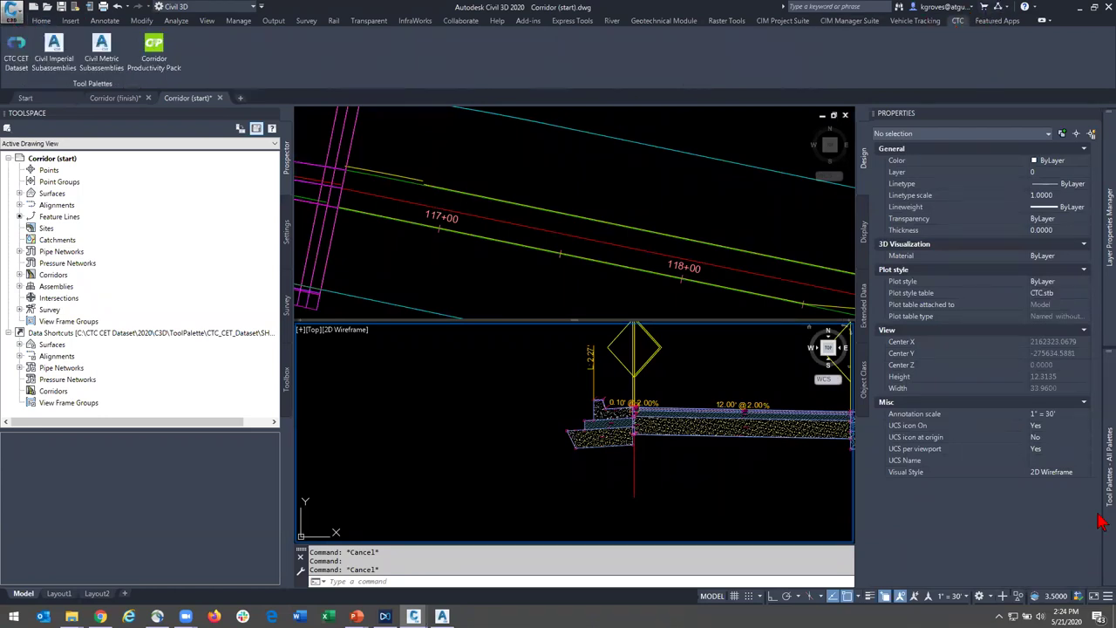
pyautogui.moveTo(1103, 530)
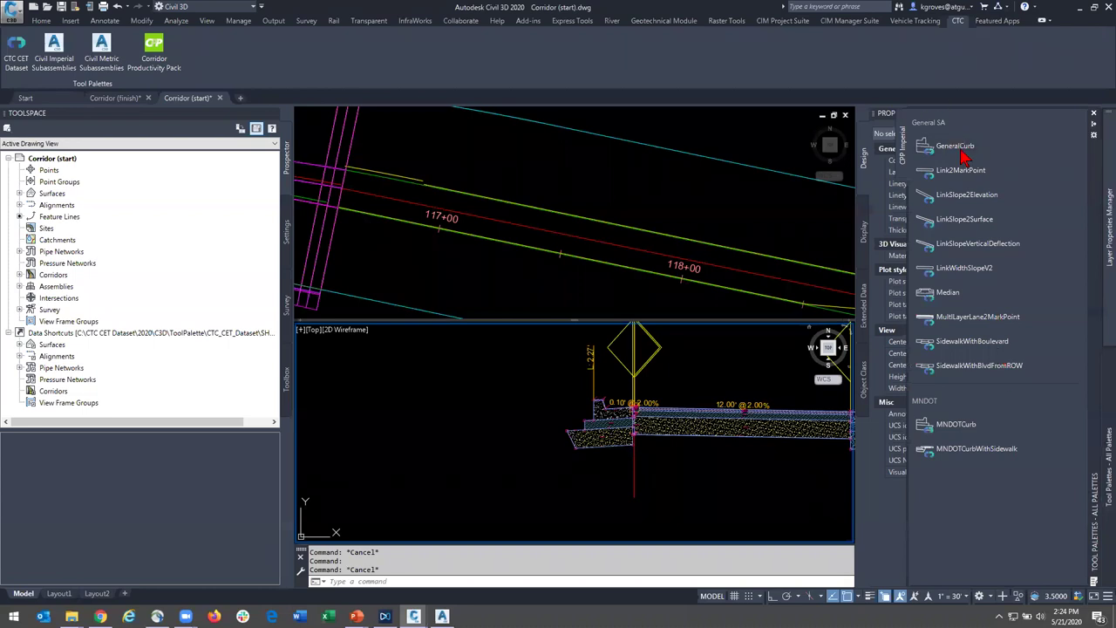
pyautogui.click(55, 54)
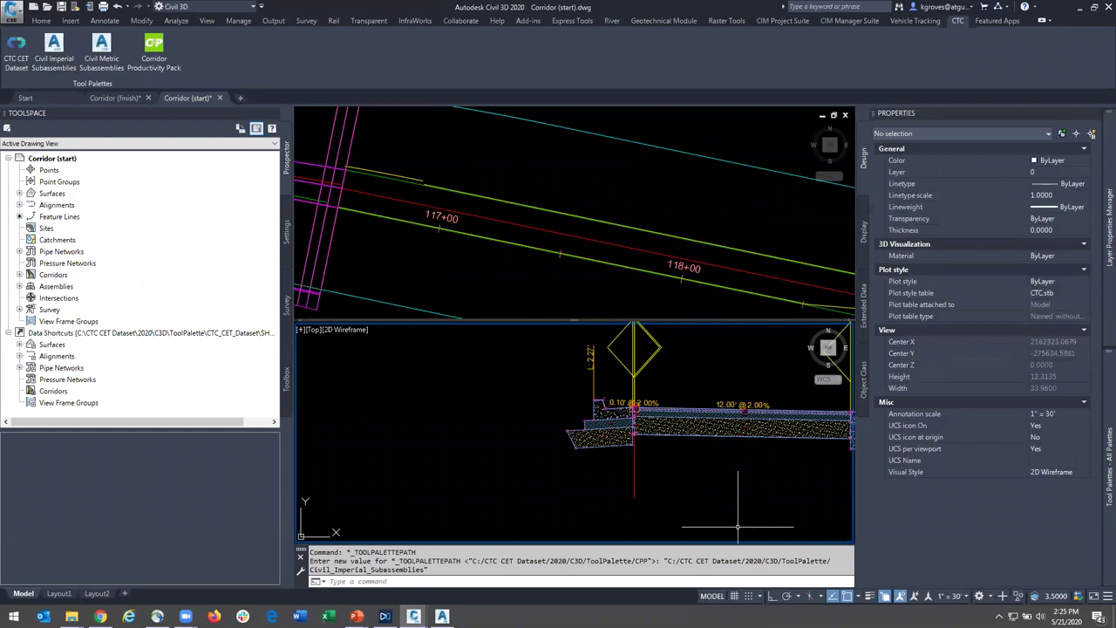
# - Attach a left-side LinkWidthAndSlope generic subassembly, 10.00' wide at 2.00%, to the top back point of EB Curb Inner
pyautogui.moveTo(1103, 506)
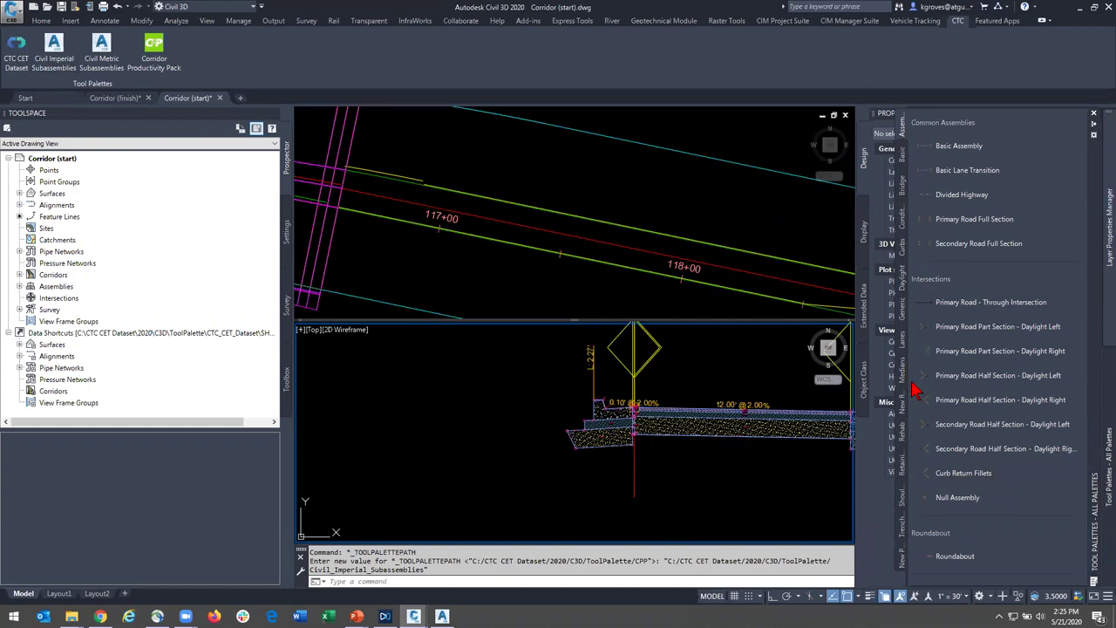
pyautogui.click(903, 306)
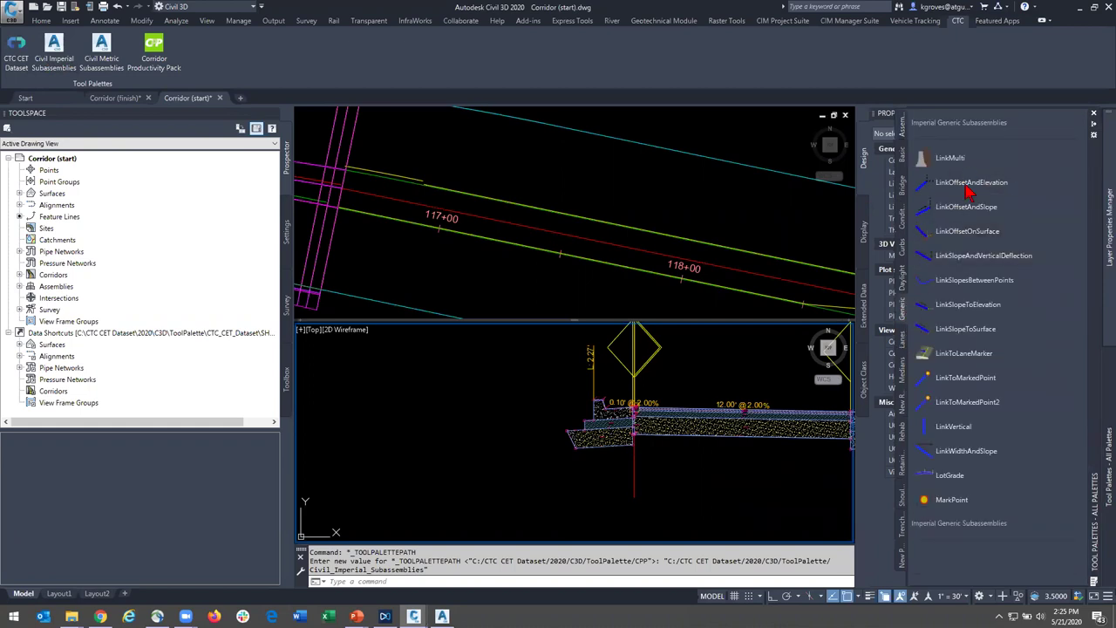
pyautogui.click(966, 451)
pyautogui.scroll(5, 576, 410)
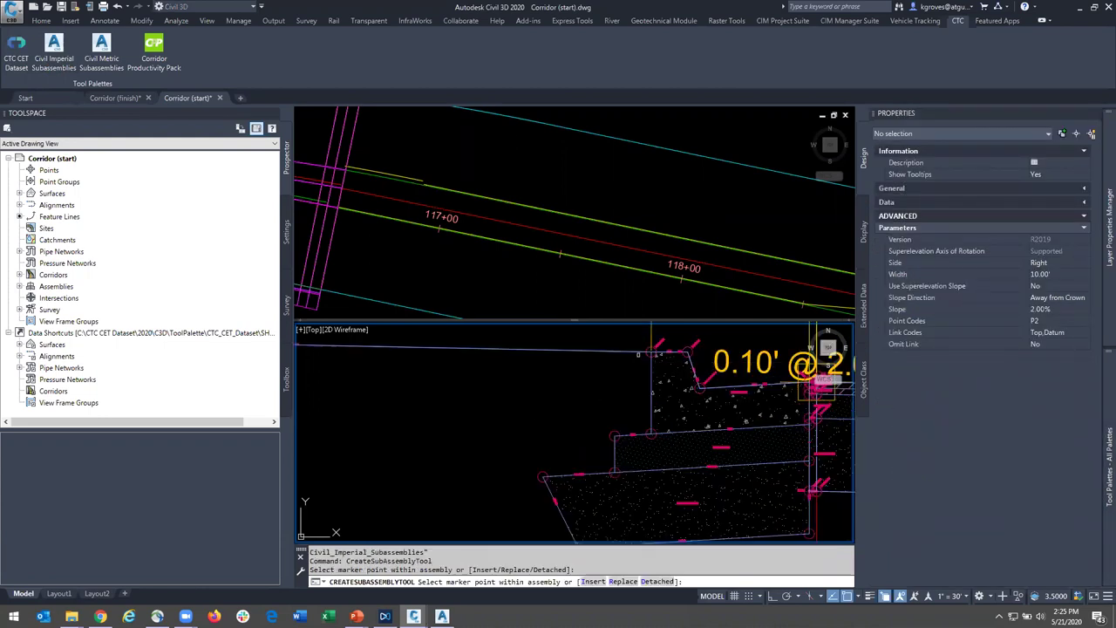
pyautogui.scroll(-5, 611, 392)
pyautogui.press('Escape')
pyautogui.click(447, 417)
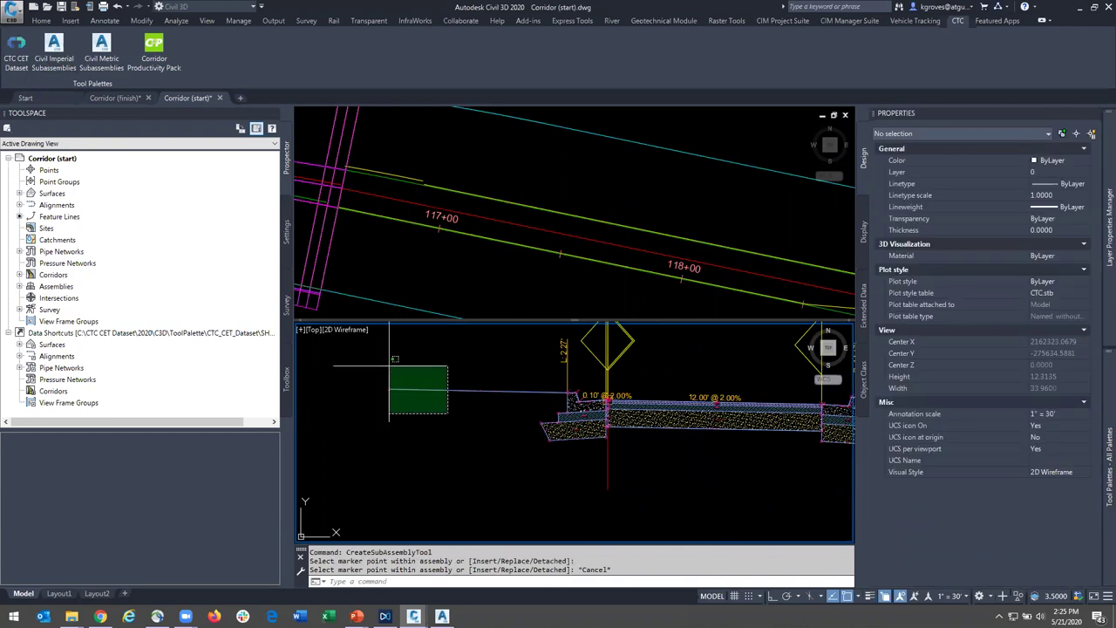
pyautogui.click(391, 366)
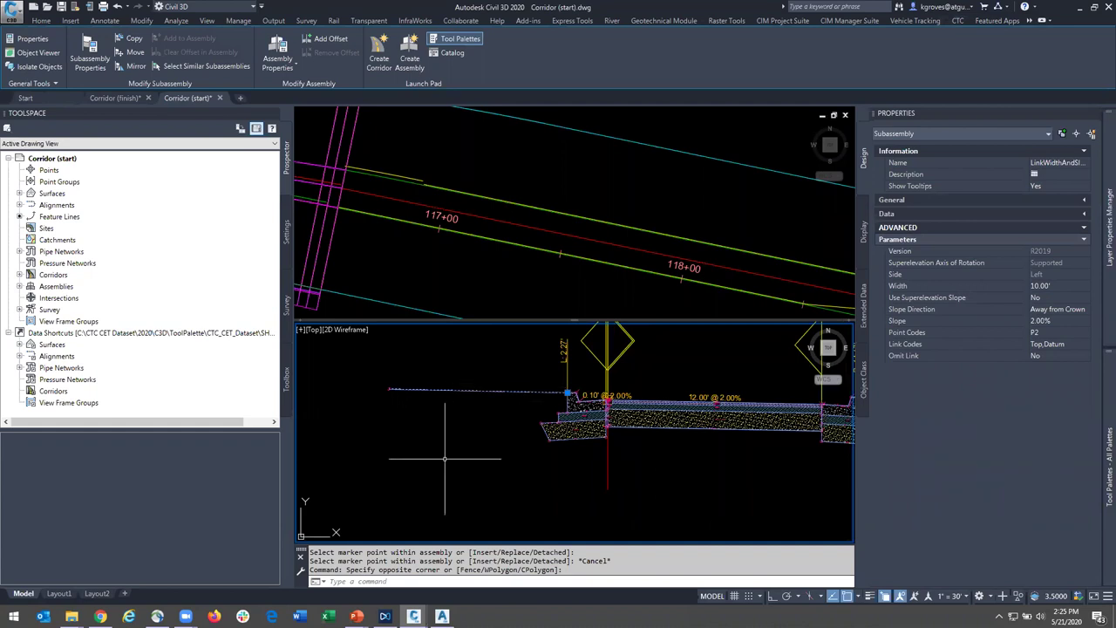
pyautogui.press('Escape')
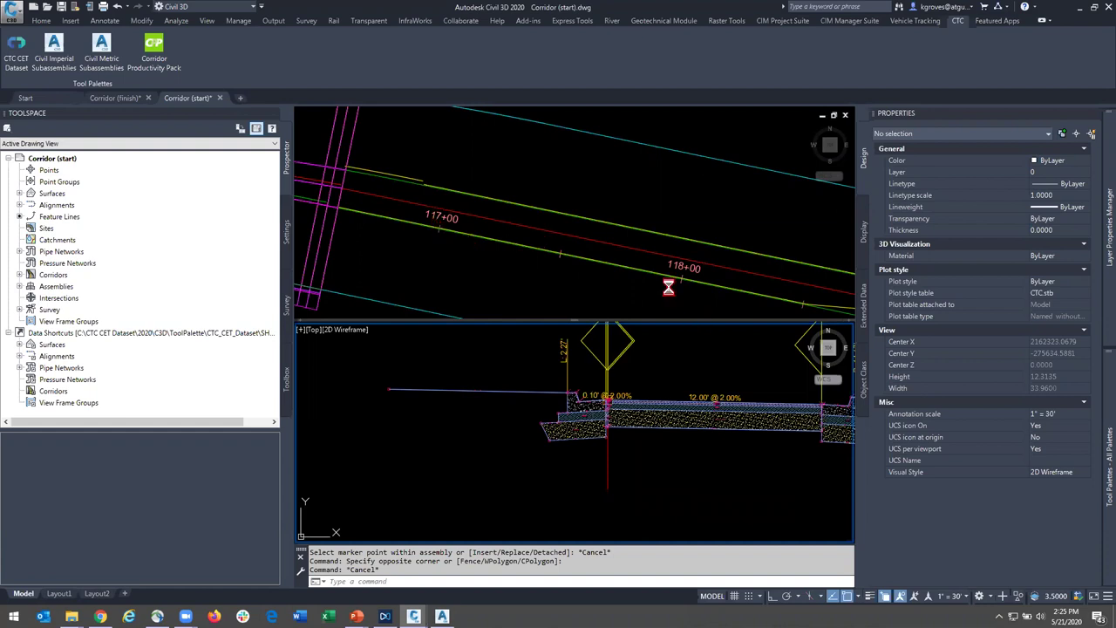
# - Mirror the EB LANE subassembly onto the outer end point of the median link
pyautogui.click(619, 436)
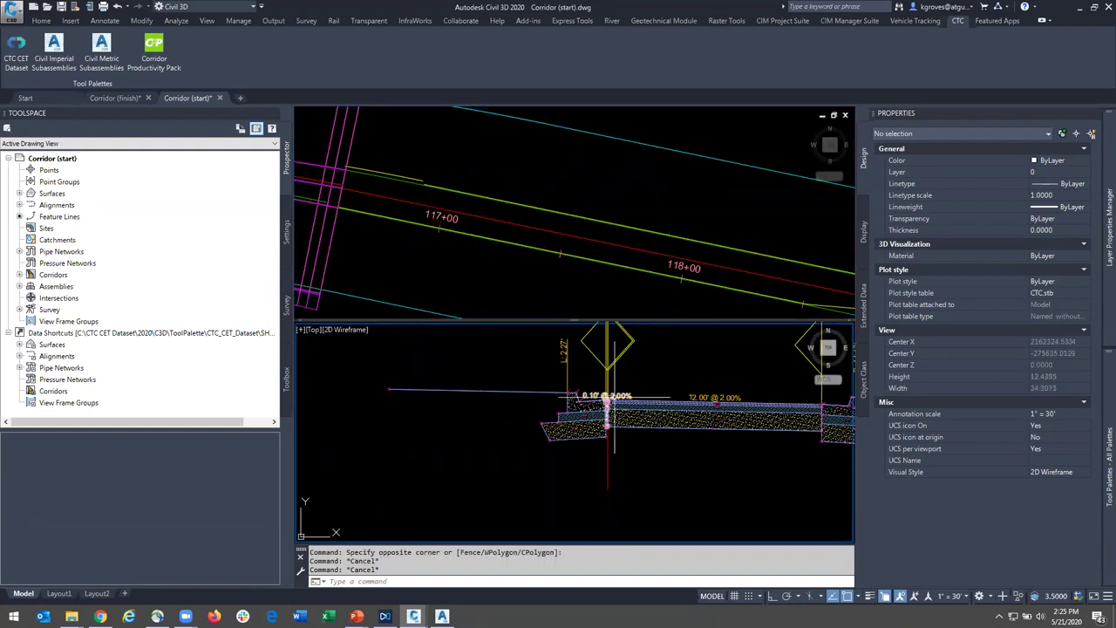
pyautogui.scroll(5, 580, 397)
pyautogui.moveTo(574, 341); pyautogui.dragTo(573, 413, button='middle')
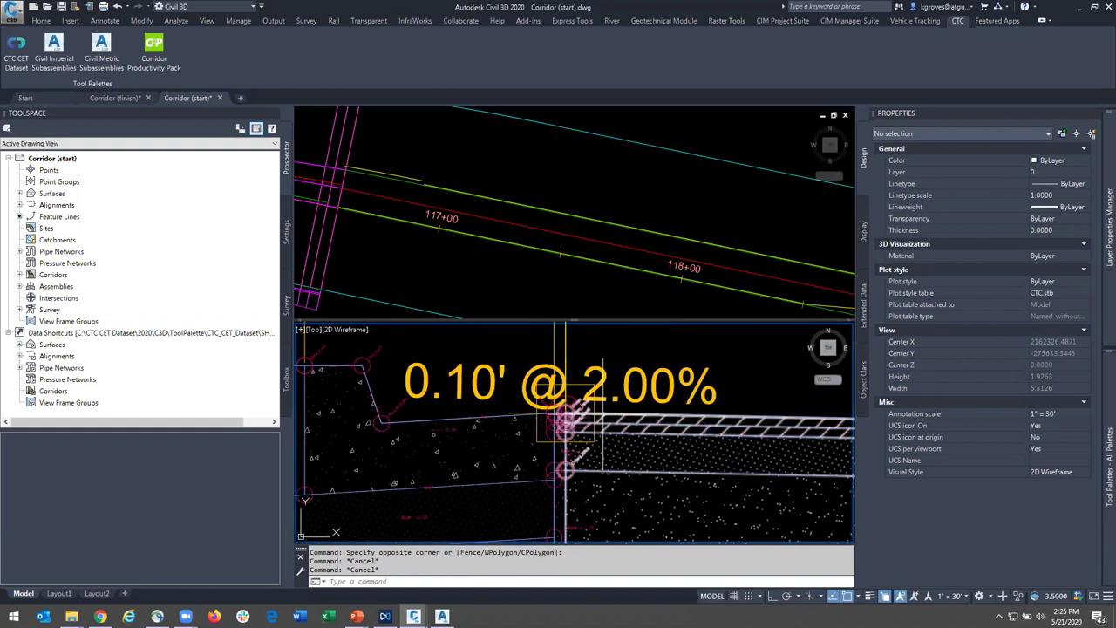
pyautogui.scroll(-6, 565, 421)
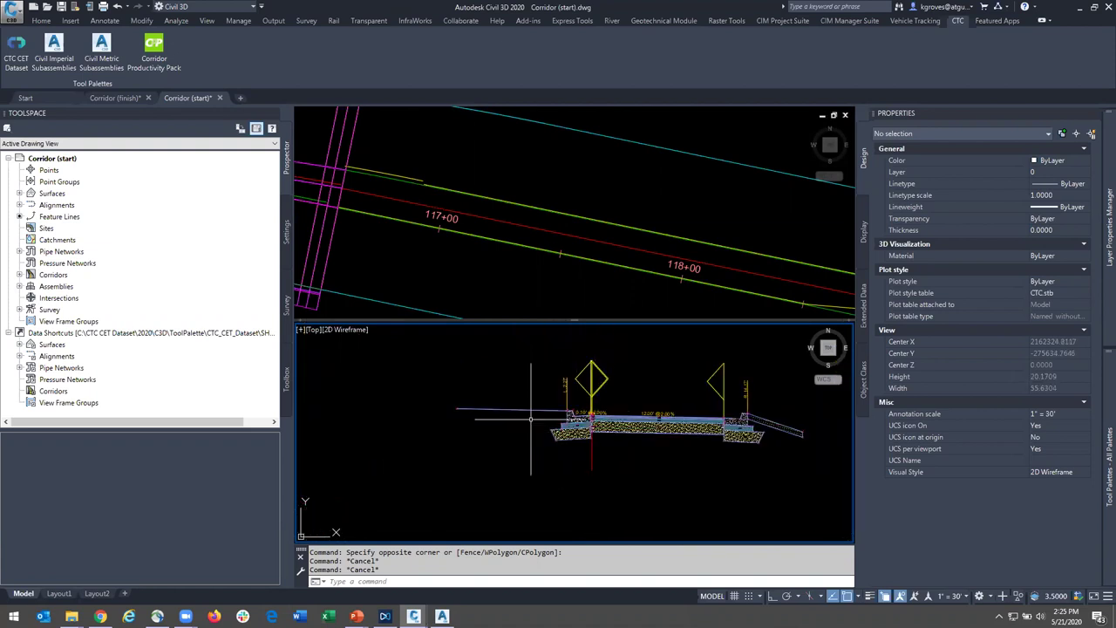
pyautogui.scroll(1, 528, 421)
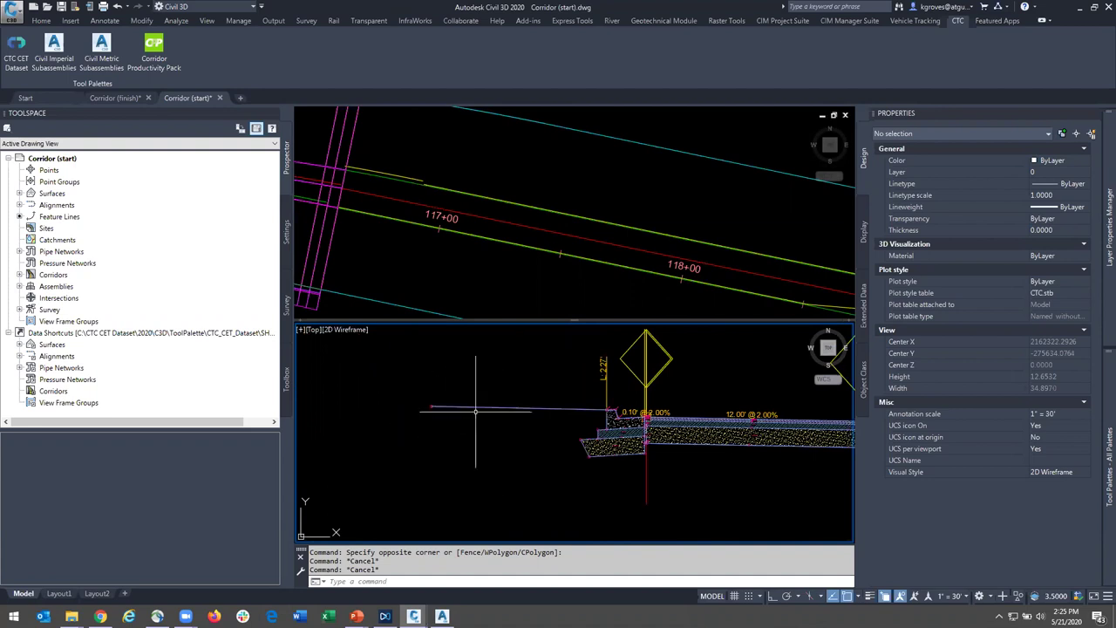
pyautogui.scroll(-1, 499, 441)
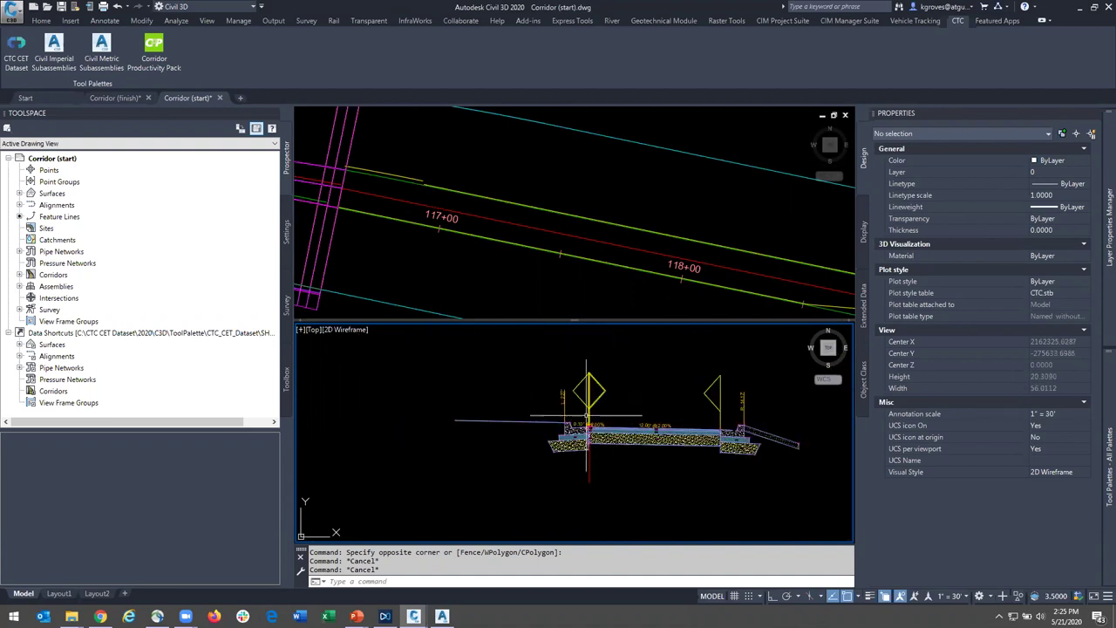
pyautogui.click(633, 436)
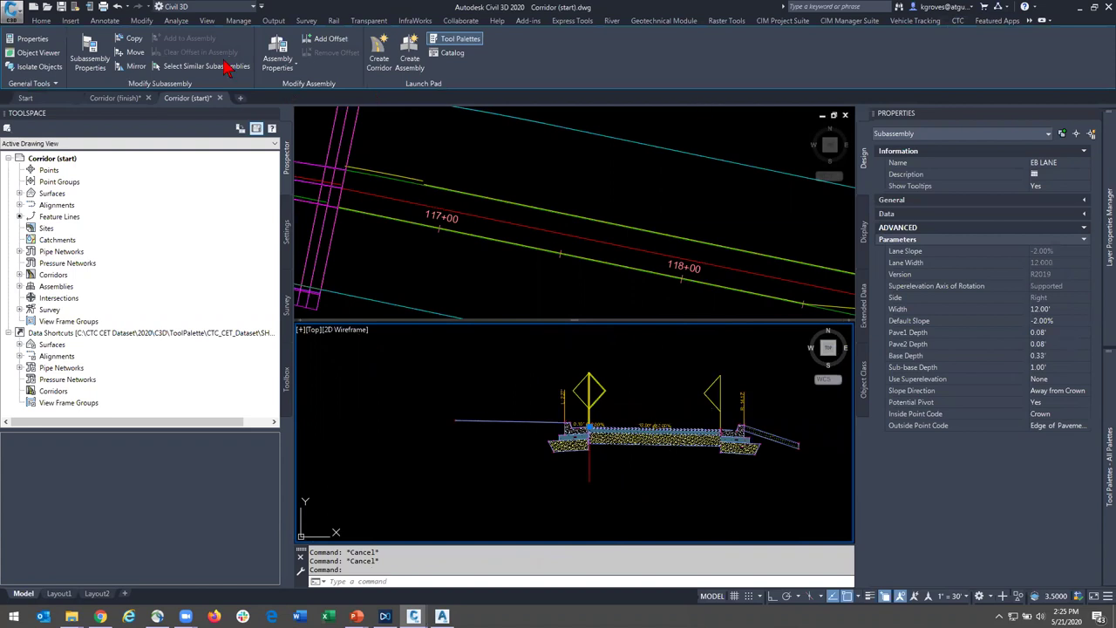
pyautogui.click(131, 68)
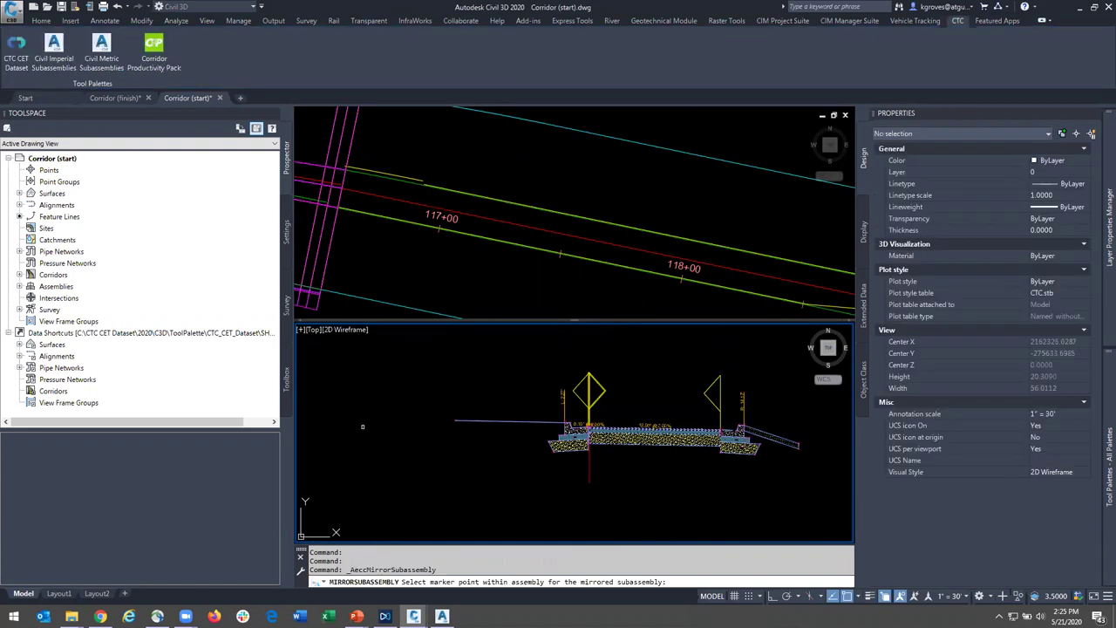
pyautogui.click(433, 395)
pyautogui.scroll(-1, 476, 443)
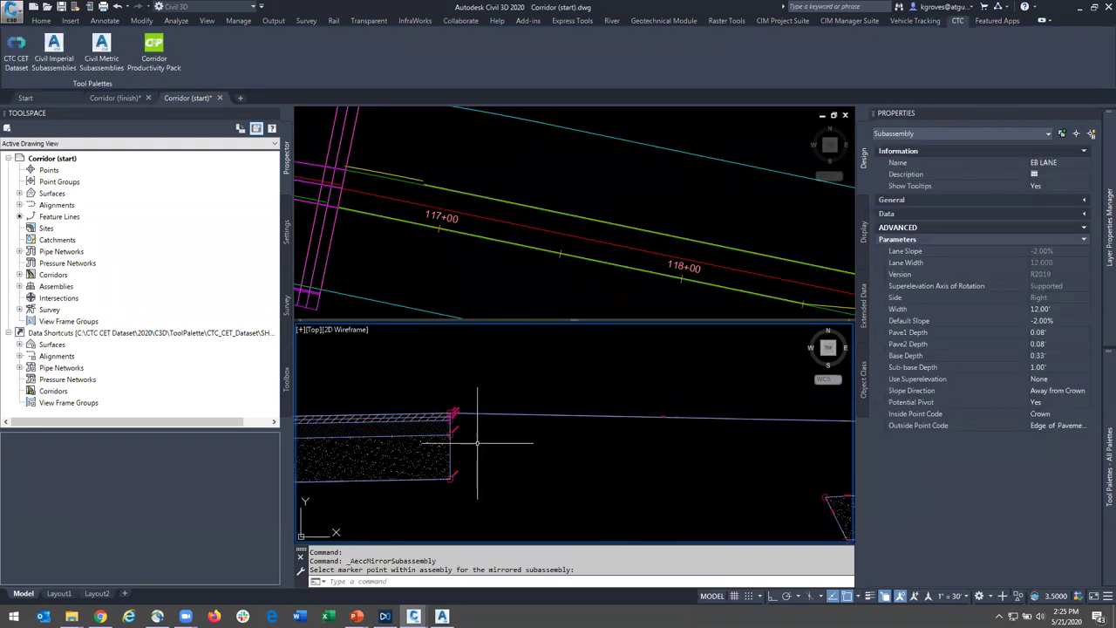
pyautogui.press('Escape')
# - Mirror the right-side outer curb and its attached slope subassembly together onto the outer top marker point of the mirrored lane
pyautogui.scroll(-3, 582, 492)
pyautogui.moveTo(588, 491); pyautogui.dragTo(522, 453, button='middle')
pyautogui.click(695, 473)
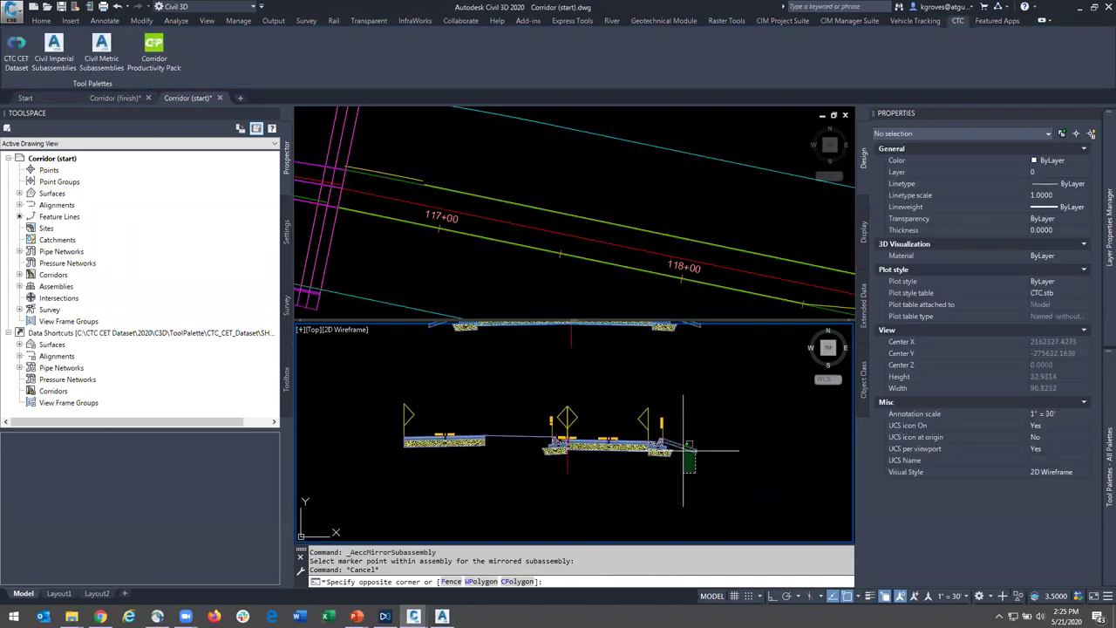
pyautogui.click(672, 445)
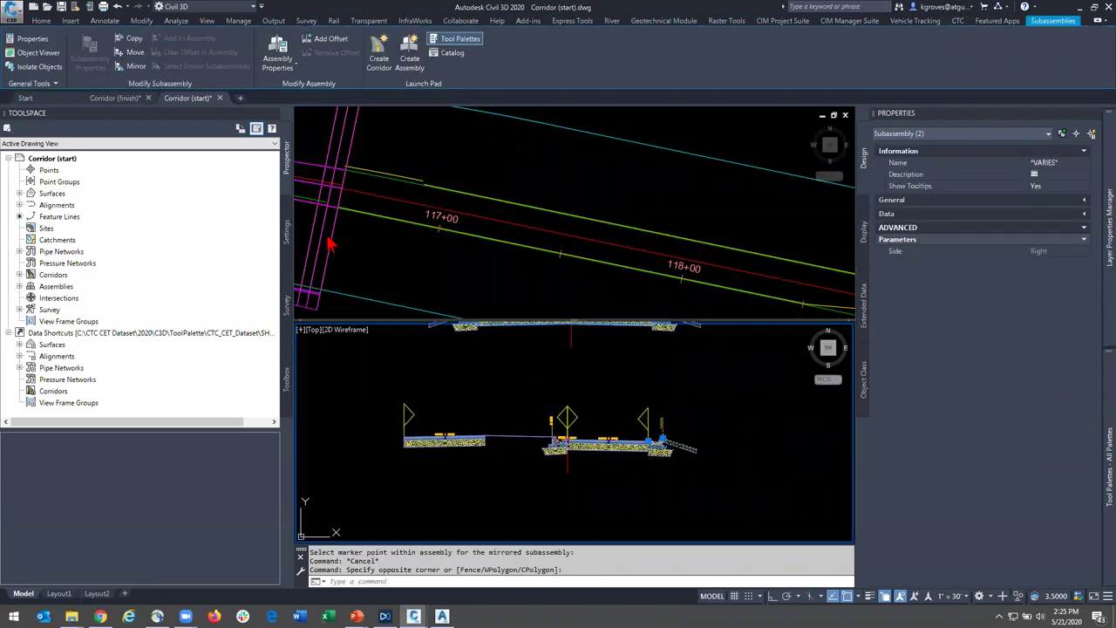
pyautogui.click(132, 68)
pyautogui.scroll(5, 589, 474)
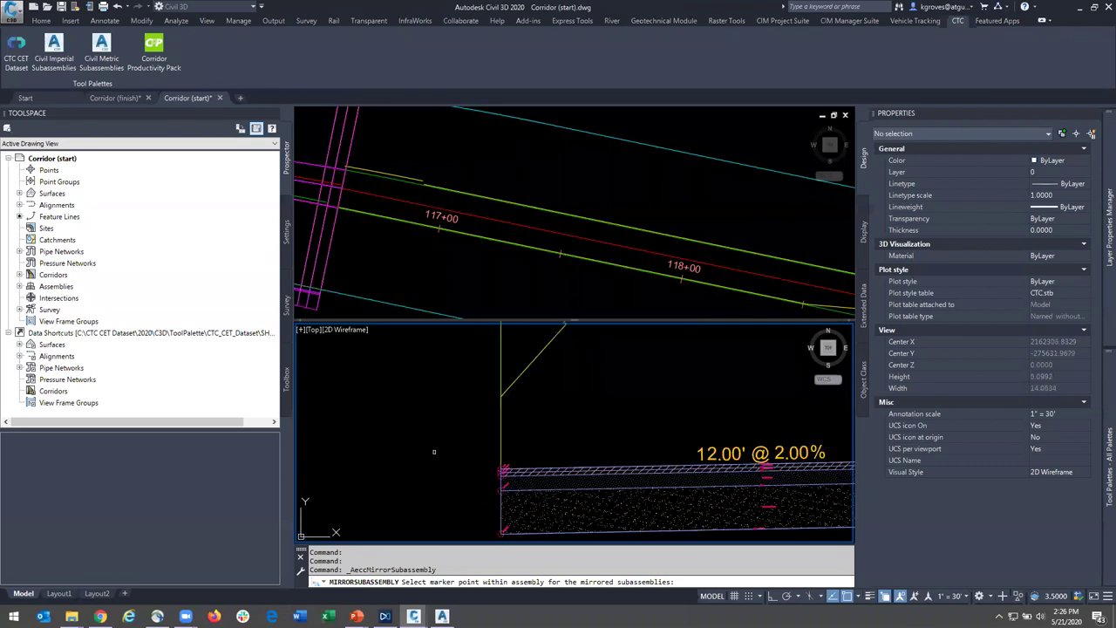
pyautogui.click(624, 457)
pyautogui.press('Escape')
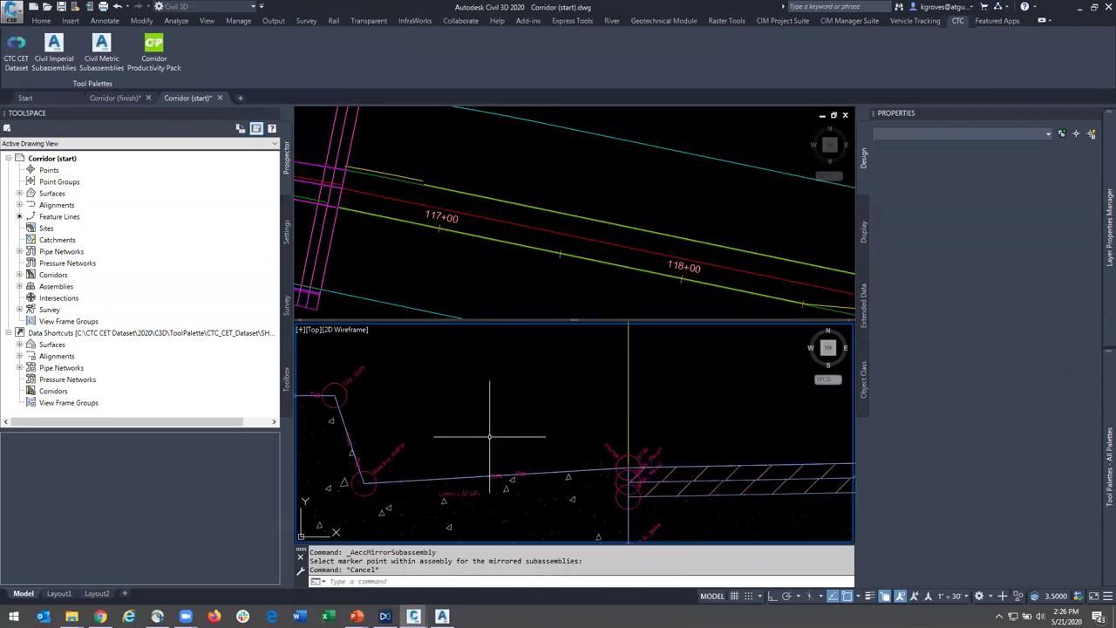
pyautogui.scroll(-3, 485, 437)
pyautogui.scroll(-4, 485, 436)
pyautogui.moveTo(454, 446); pyautogui.dragTo(474, 456, button='middle')
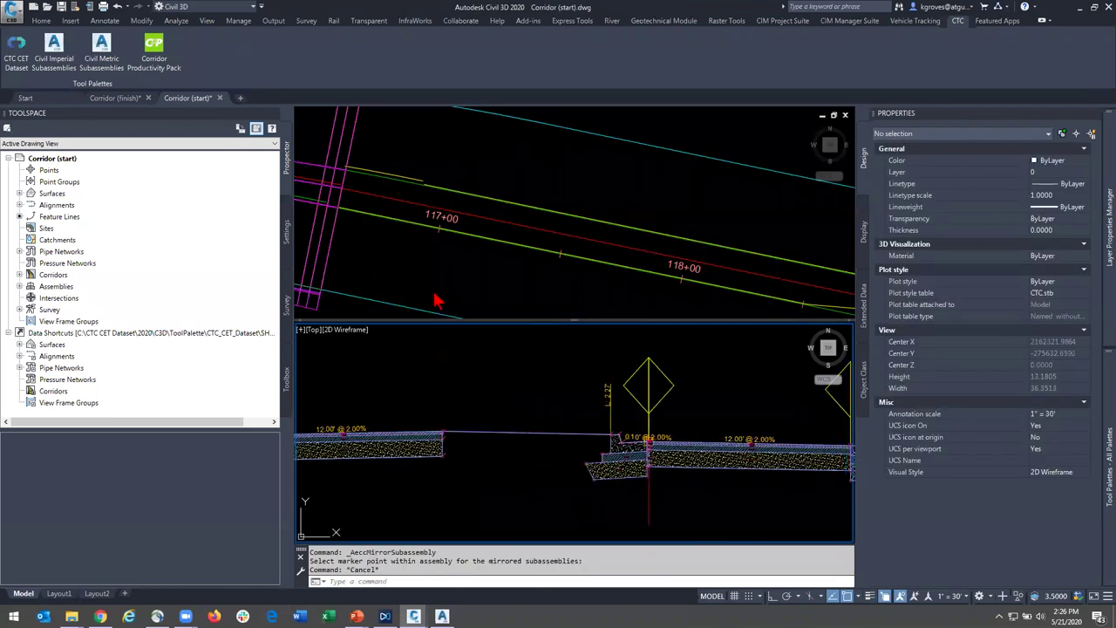
pyautogui.scroll(-4, 500, 439)
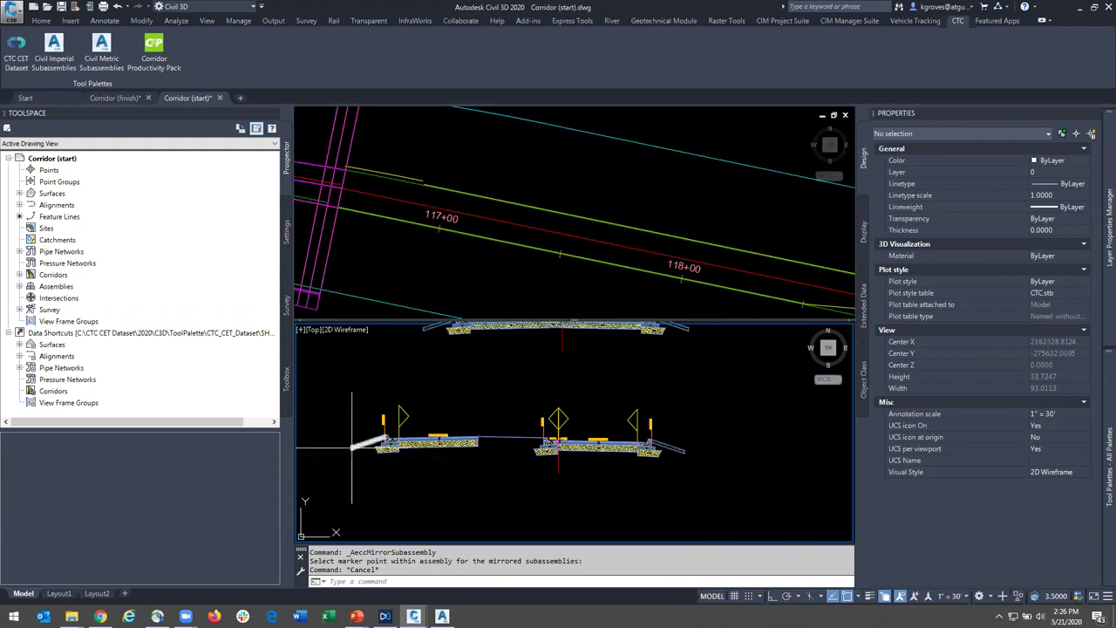
# - Examine the mirrored lane's inner end and check which side is set in the parameters of EB Curb Inner
pyautogui.scroll(5, 353, 447)
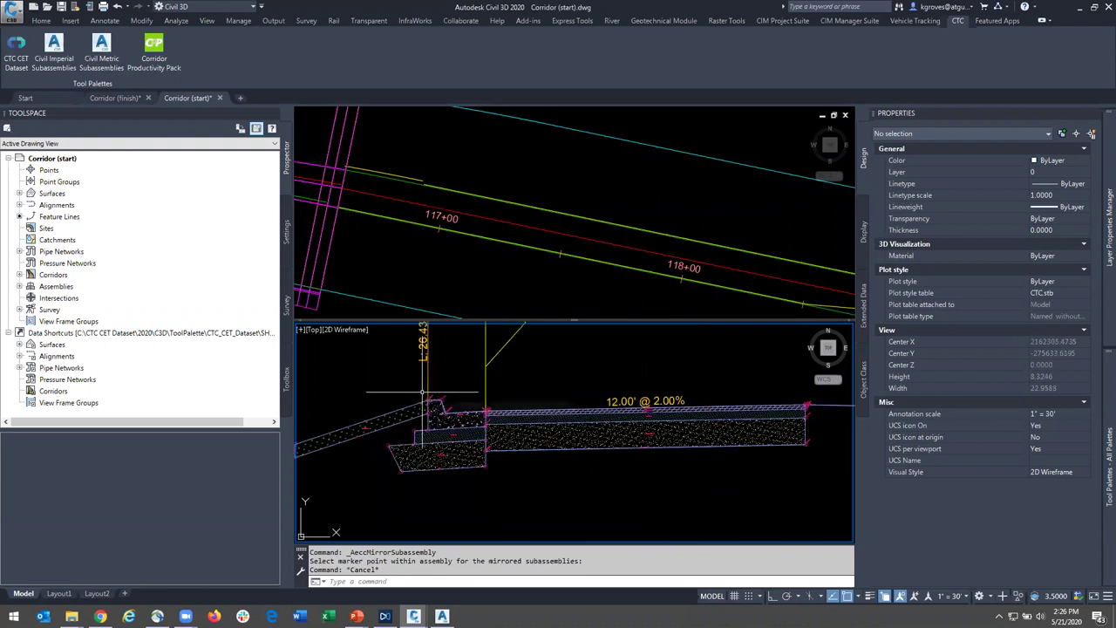
pyautogui.moveTo(725, 396); pyautogui.dragTo(612, 407, button='middle')
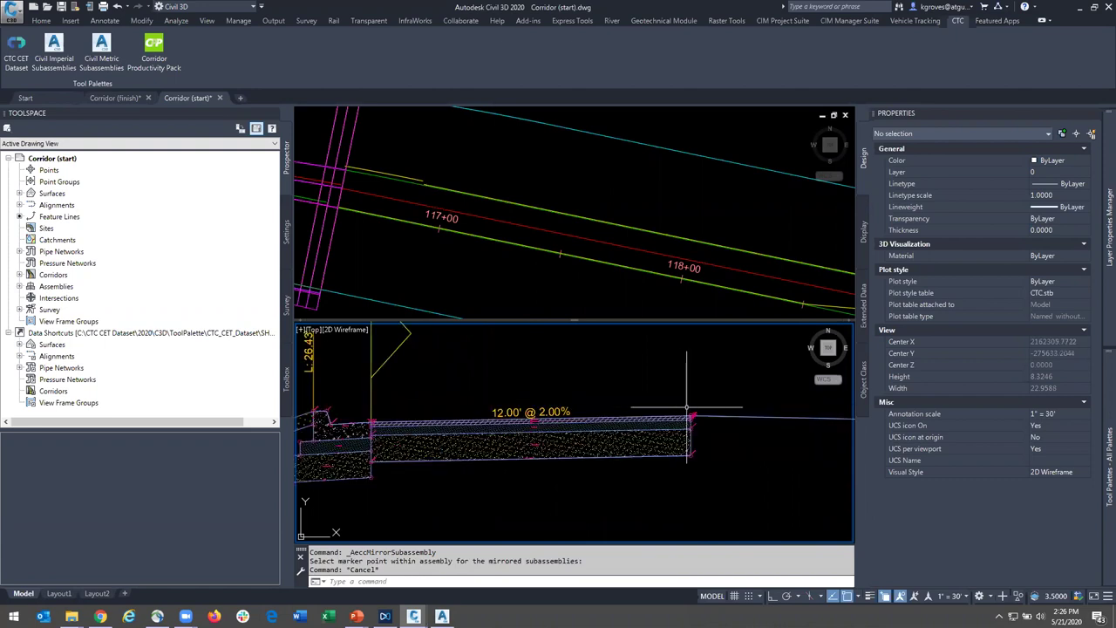
pyautogui.scroll(-4, 680, 410)
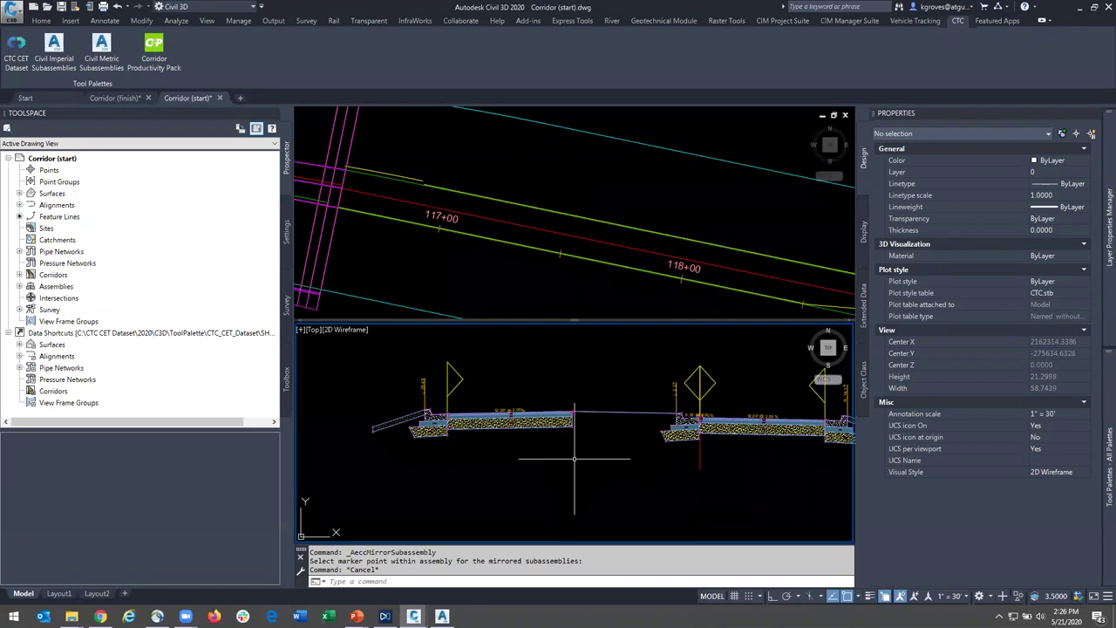
pyautogui.scroll(2, 601, 410)
pyautogui.scroll(2, 643, 456)
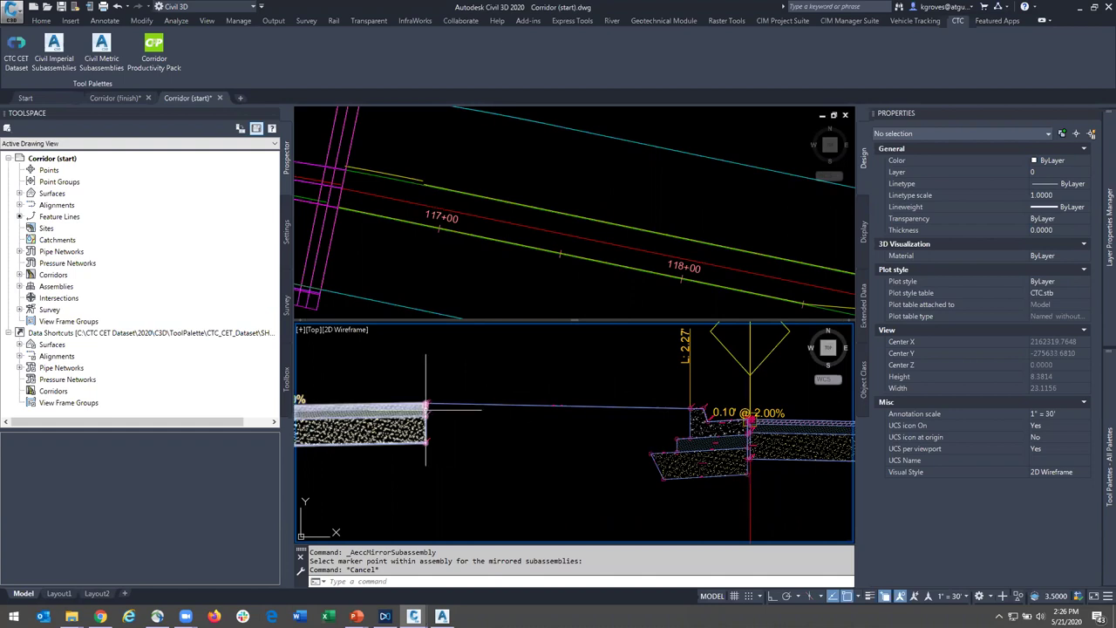
pyautogui.click(463, 431)
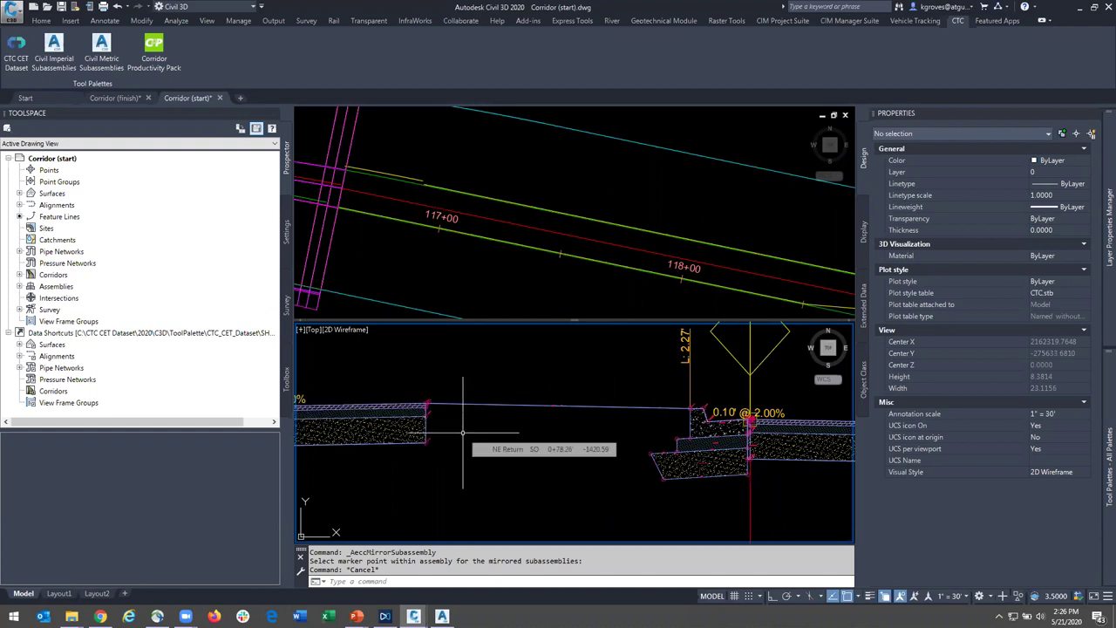
pyautogui.click(690, 494)
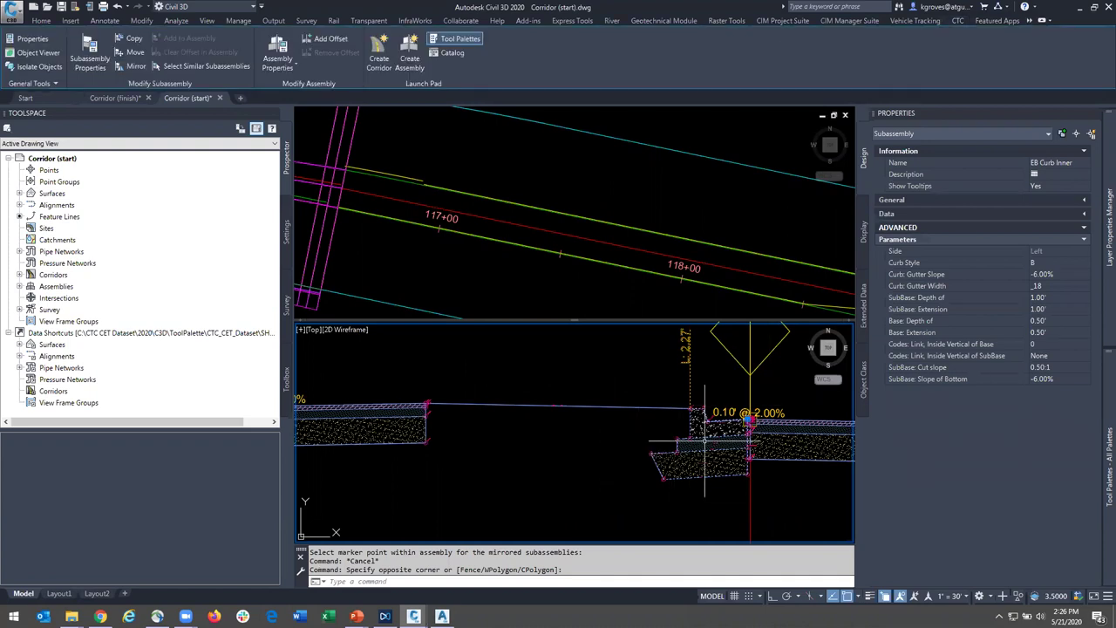
pyautogui.moveTo(705, 442); pyautogui.dragTo(698, 480, button='middle')
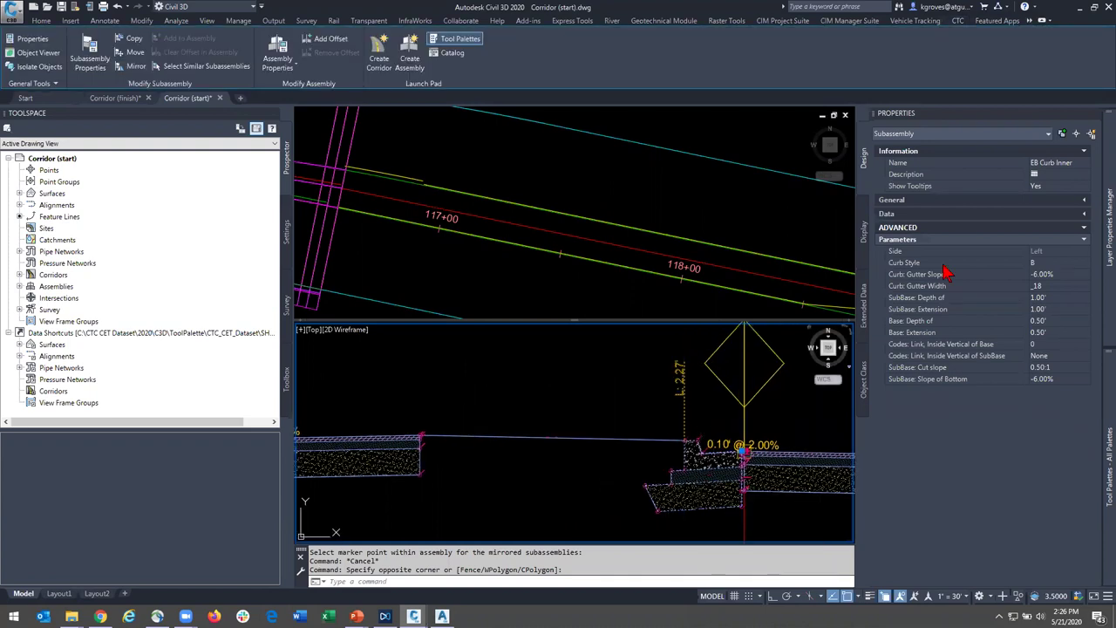
pyautogui.click(1046, 254)
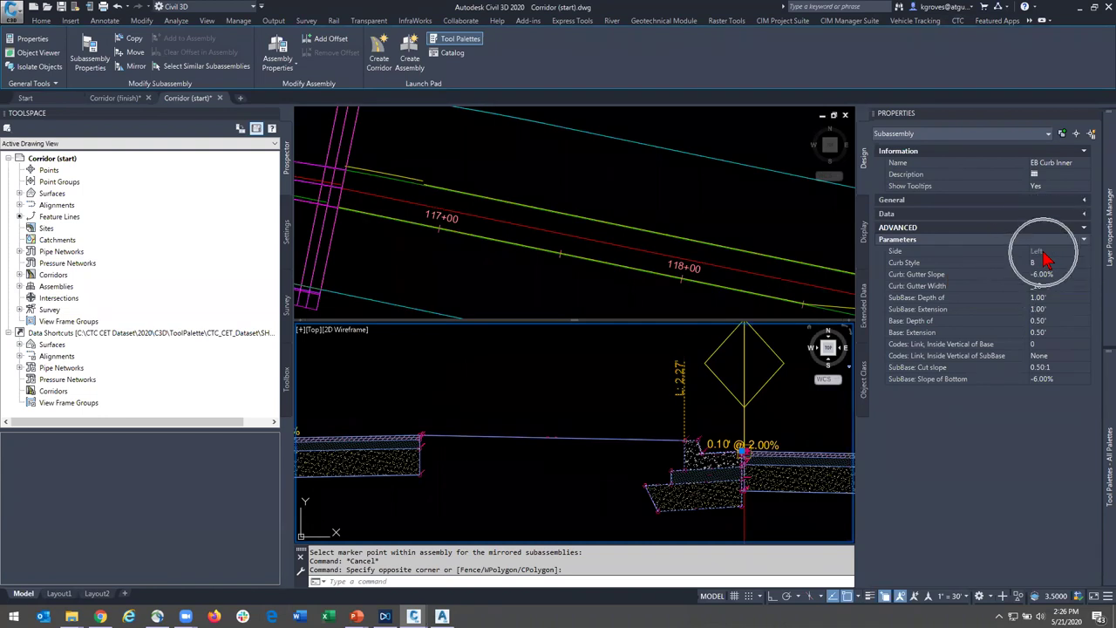
pyautogui.click(1043, 253)
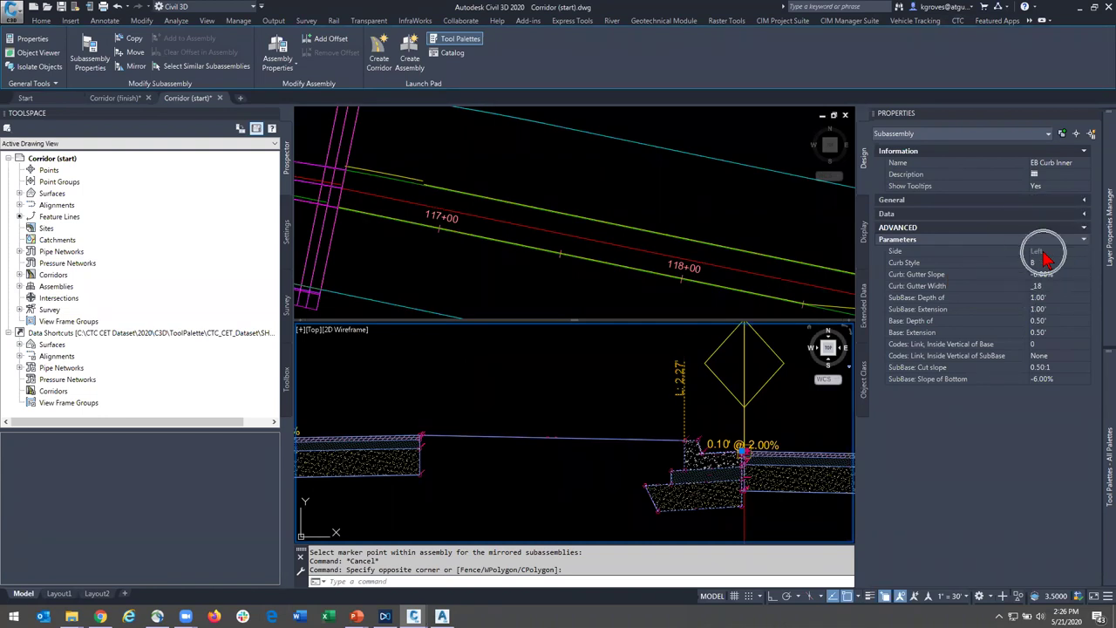
# - Check which side is set in the parameters of the mirrored EB LANE subassembly
pyautogui.click(404, 492)
pyautogui.press('Escape')
pyautogui.press('Escape')
pyautogui.click(378, 488)
pyautogui.click(363, 455)
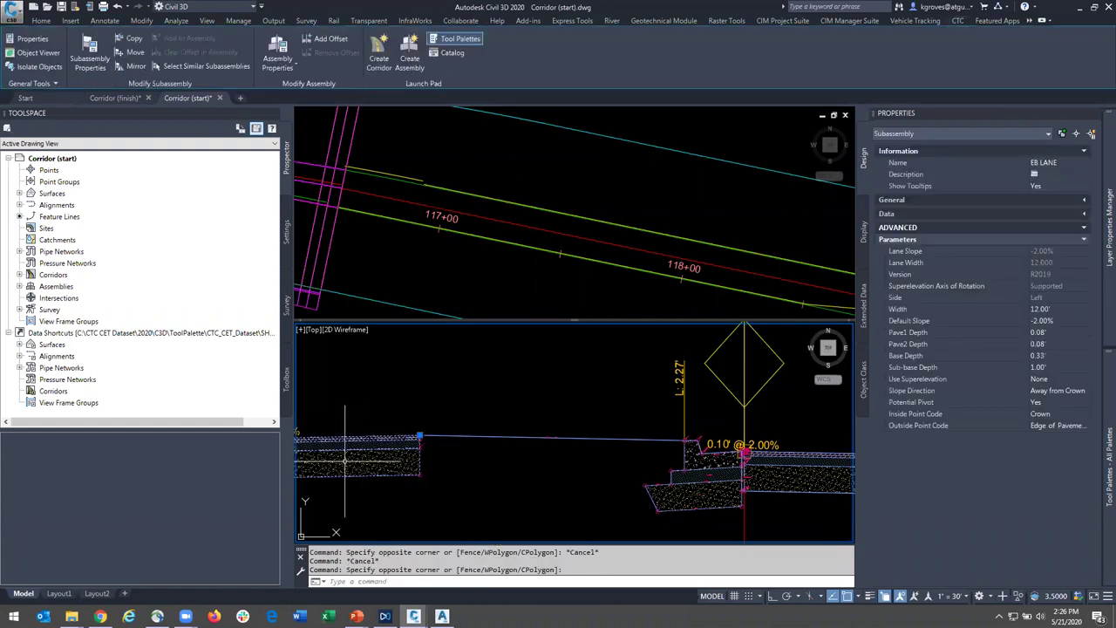
pyautogui.click(1043, 304)
pyautogui.press('Escape')
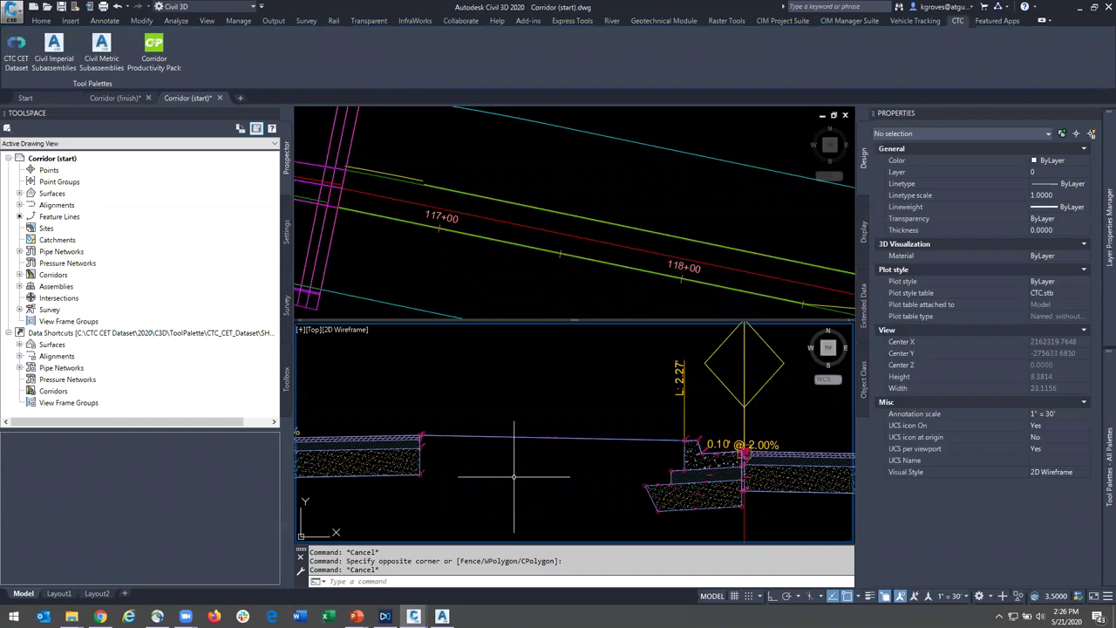
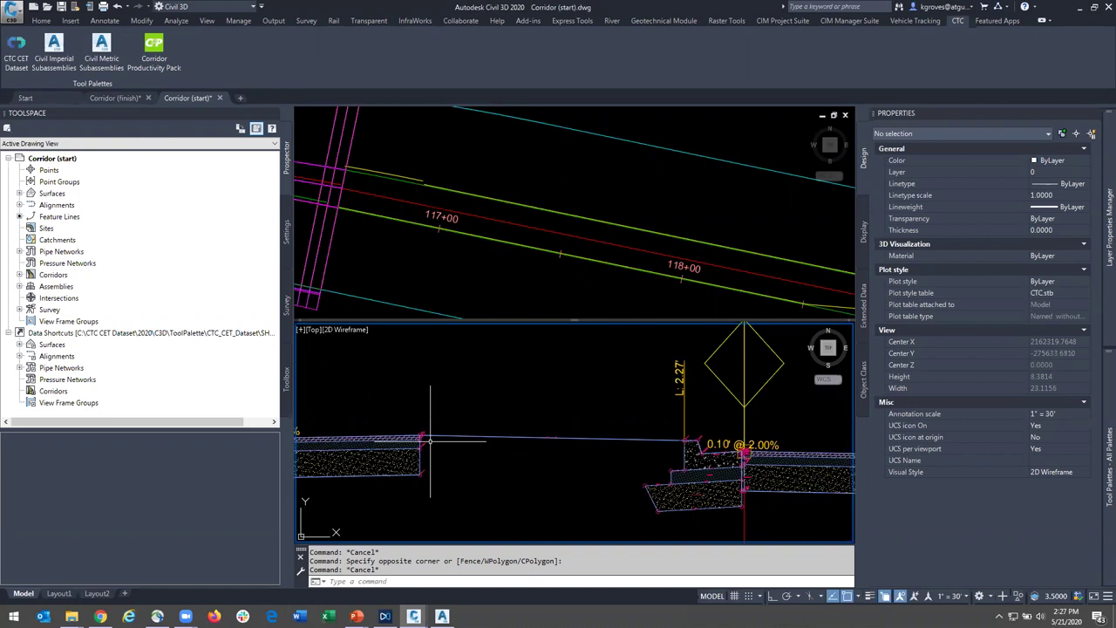
# - Mirror the EB TURN-CROWN subassembly onto the top crown point at the mirrored lane's median end, accepting the same-side placement
pyautogui.scroll(5, 430, 441)
pyautogui.scroll(-5, 430, 440)
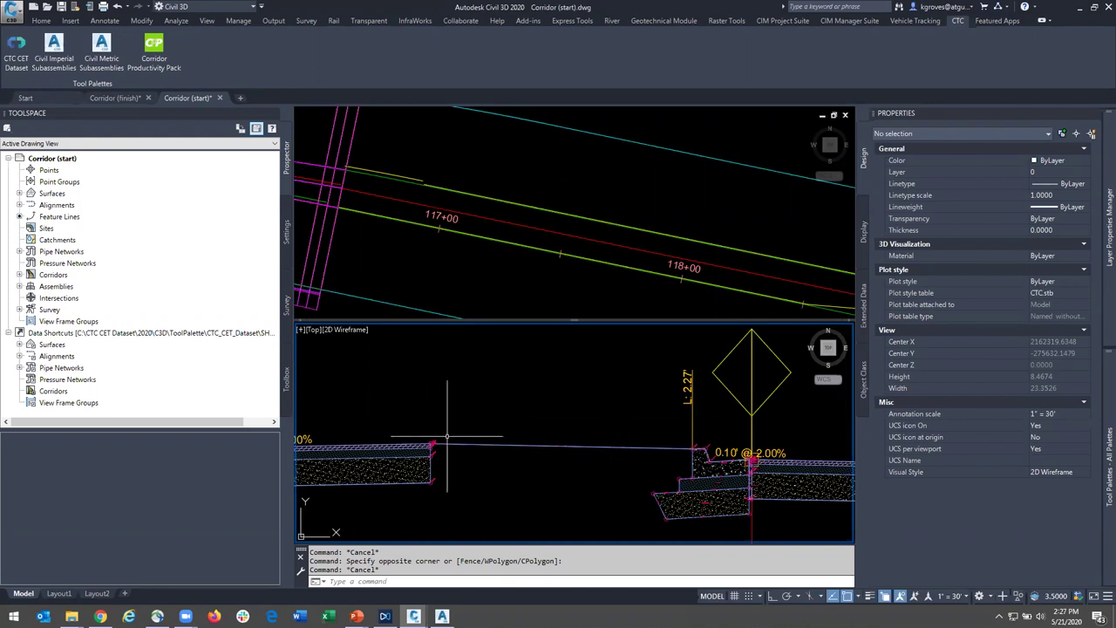
pyautogui.scroll(5, 785, 488)
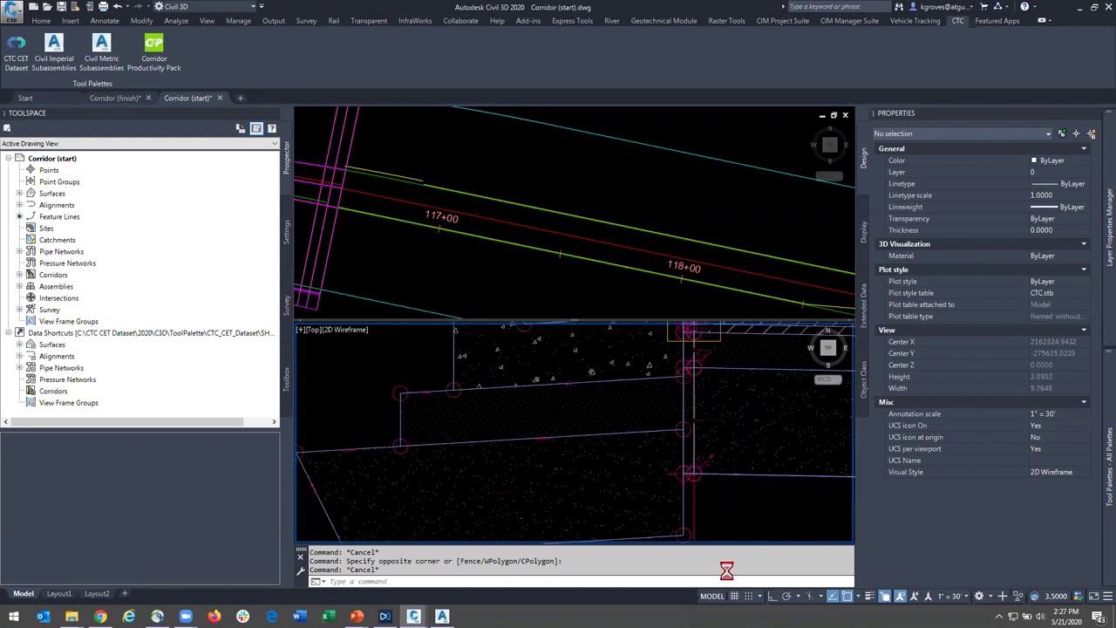
pyautogui.click(680, 488)
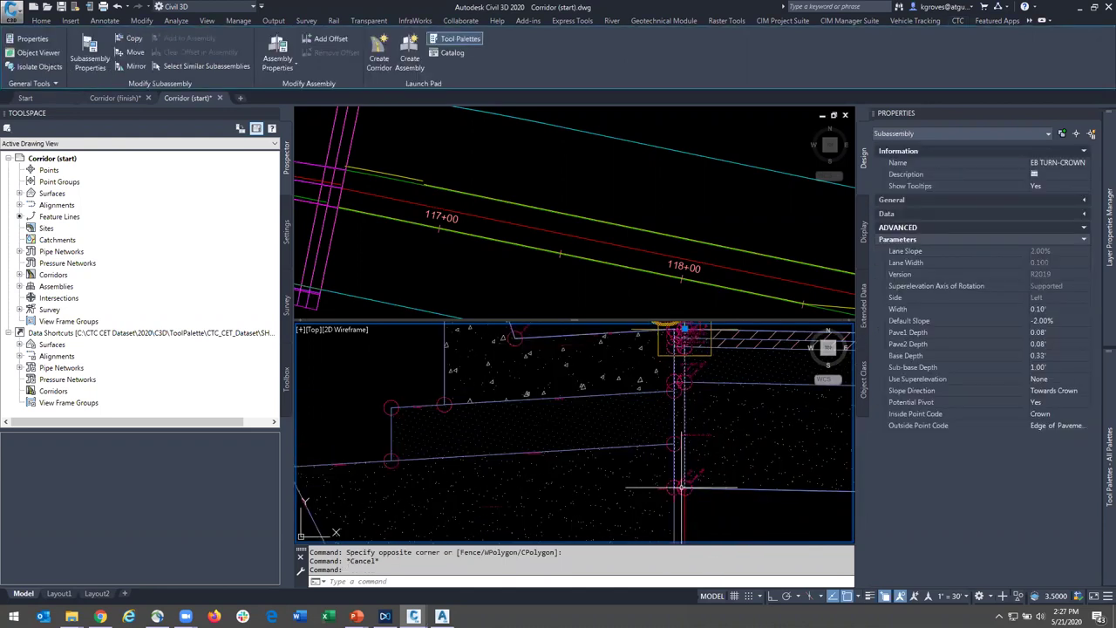
pyautogui.scroll(-5, 767, 447)
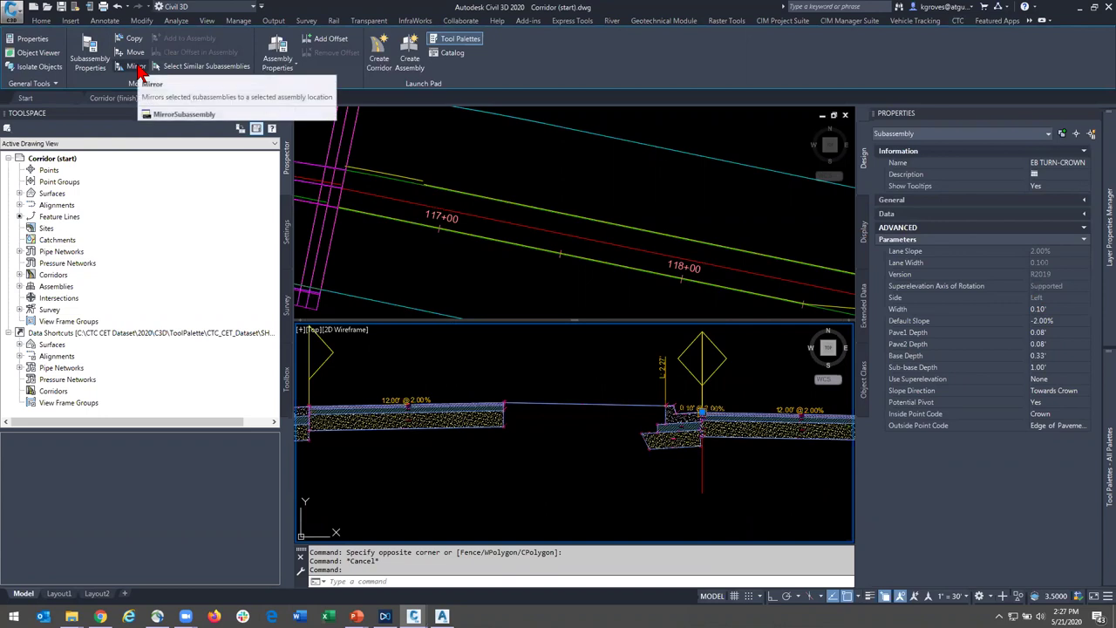
pyautogui.click(137, 68)
pyautogui.scroll(2, 505, 397)
pyautogui.scroll(5, 505, 395)
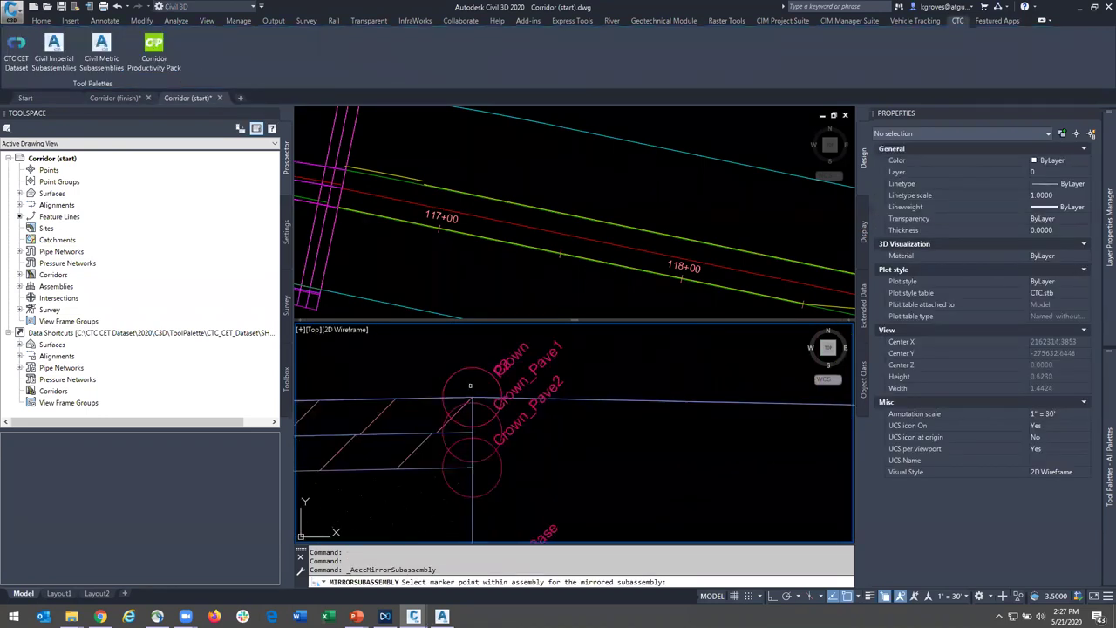
pyautogui.click(477, 361)
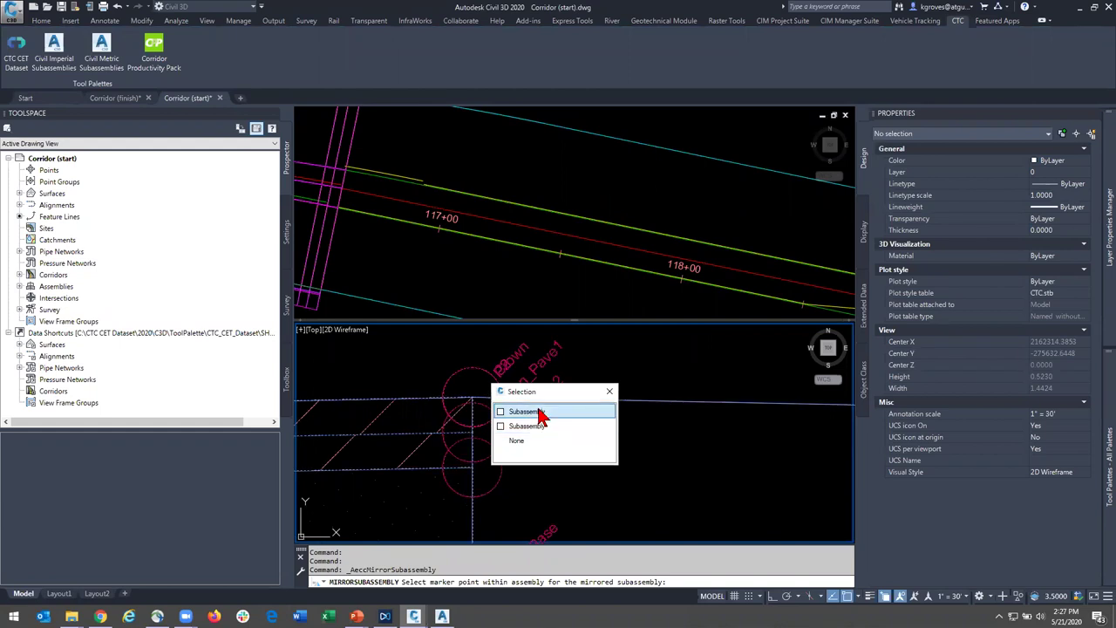
pyautogui.click(539, 414)
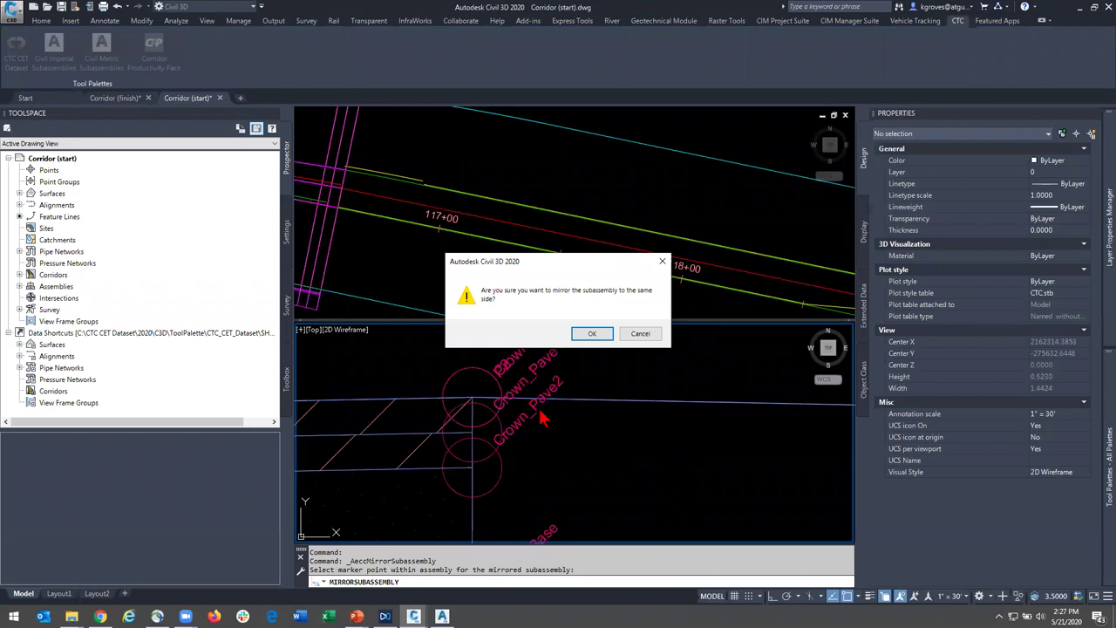
pyautogui.click(595, 335)
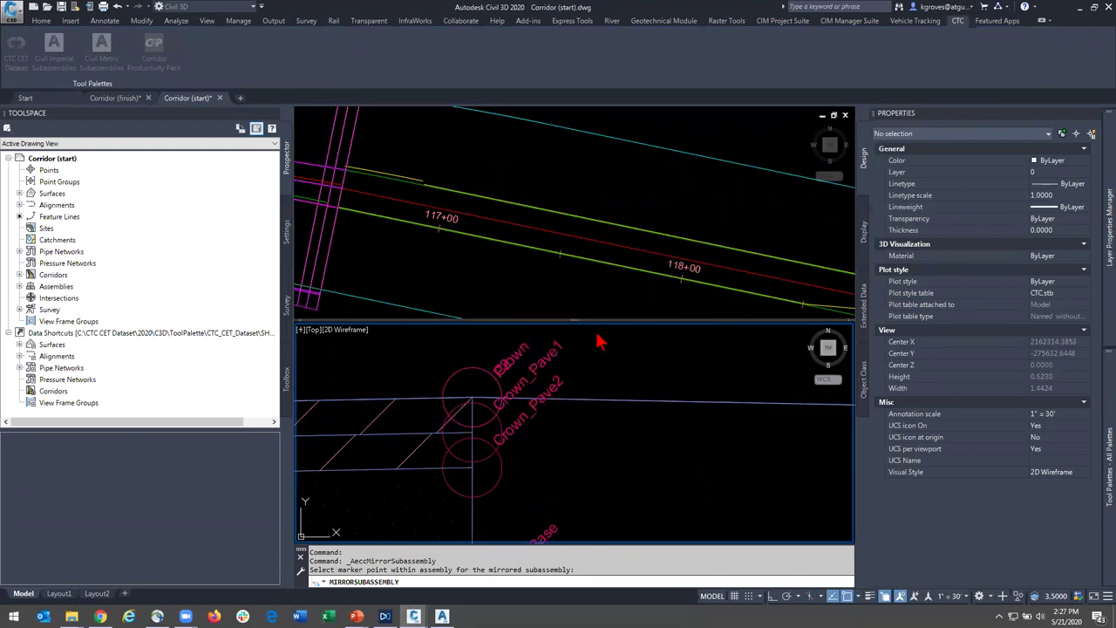
pyautogui.press('Escape')
pyautogui.press('Escape')
# - Check the side parameter and placement of the mirrored EB TURN-CROWN at the median end of the mirrored lane
pyautogui.click(534, 512)
pyautogui.click(499, 530)
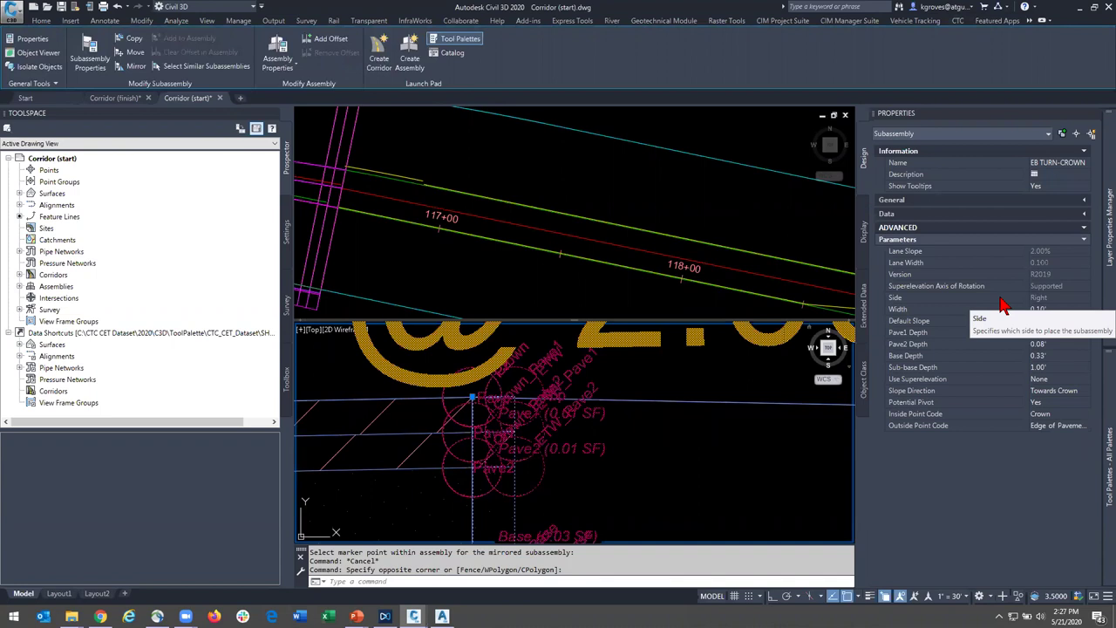
pyautogui.scroll(-5, 567, 428)
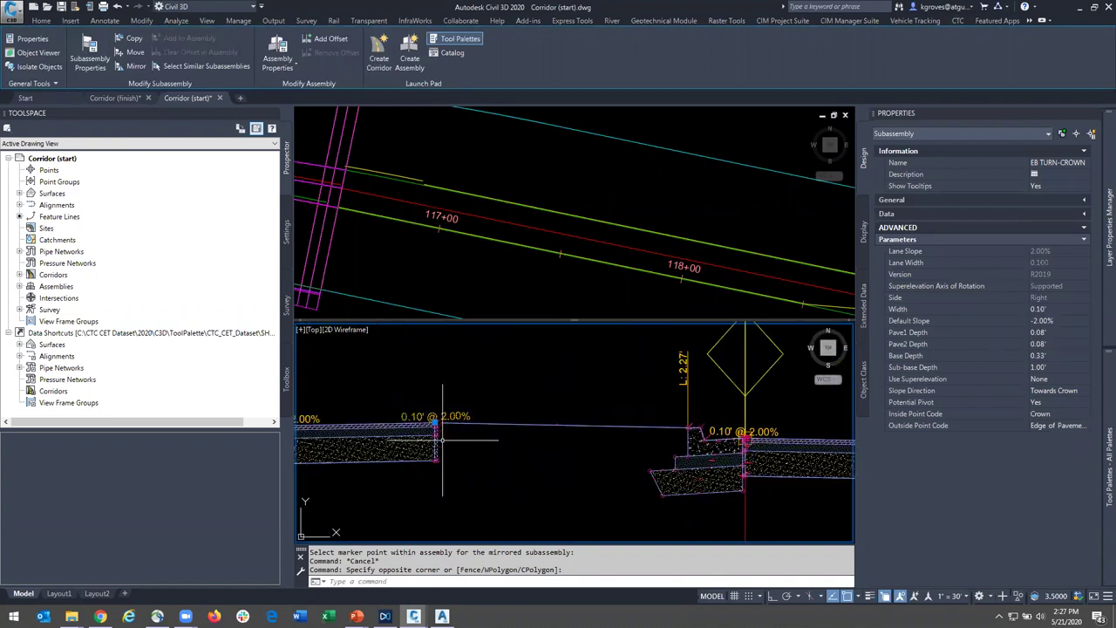
pyautogui.scroll(6, 444, 439)
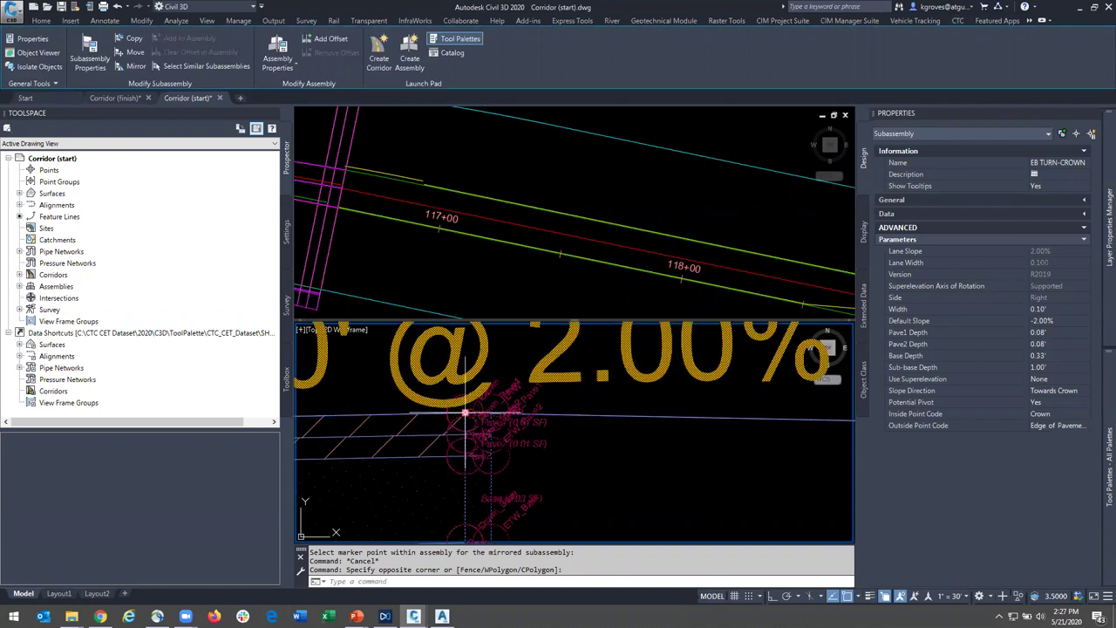
pyautogui.scroll(-2, 565, 471)
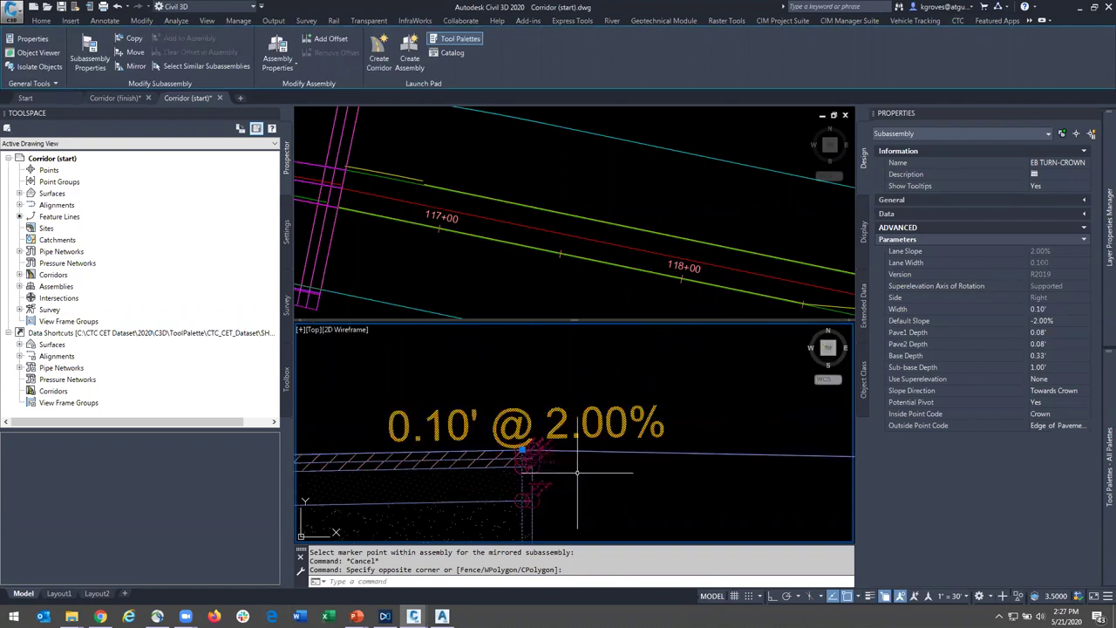
pyautogui.moveTo(637, 517); pyautogui.dragTo(511, 464, button='middle')
pyautogui.scroll(-1, 511, 464)
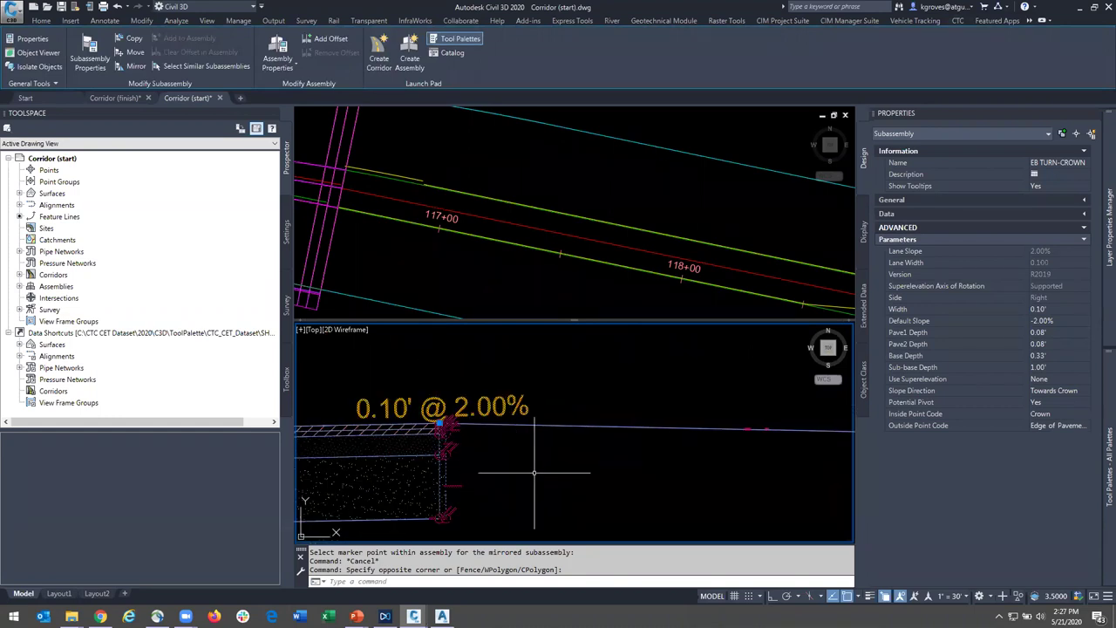
pyautogui.scroll(-2, 618, 487)
pyautogui.moveTo(618, 487); pyautogui.dragTo(509, 458, button='middle')
# - Mirror EB Curb Inner onto the top edge marker point on the median side of the mirrored turn-crown
pyautogui.press('Escape')
pyautogui.click(686, 514)
pyautogui.click(660, 498)
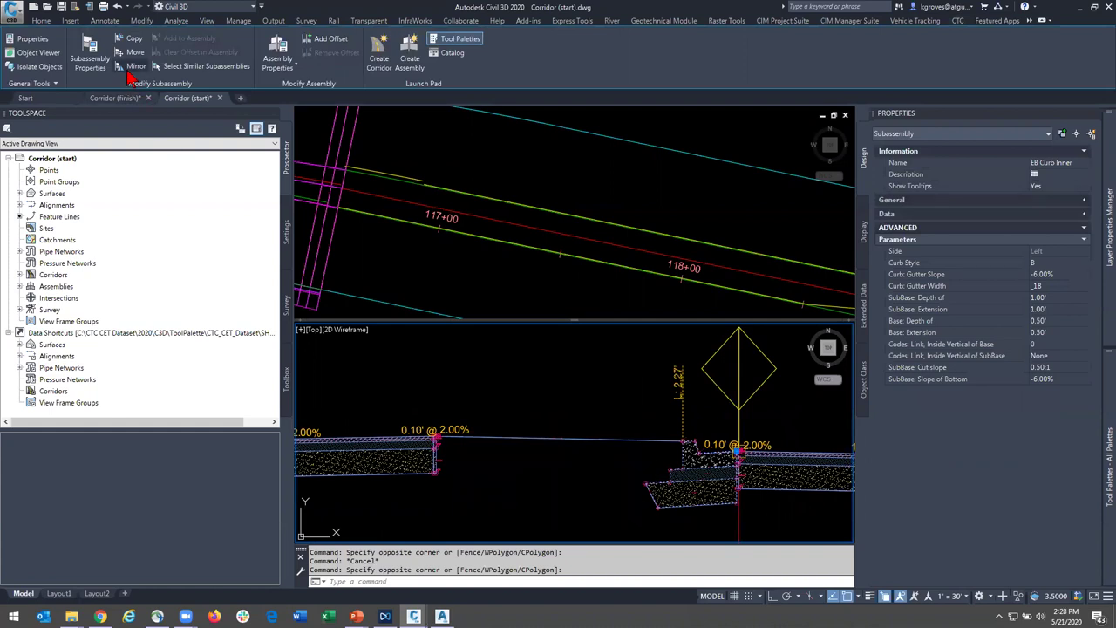
pyautogui.click(131, 68)
pyautogui.scroll(10, 429, 432)
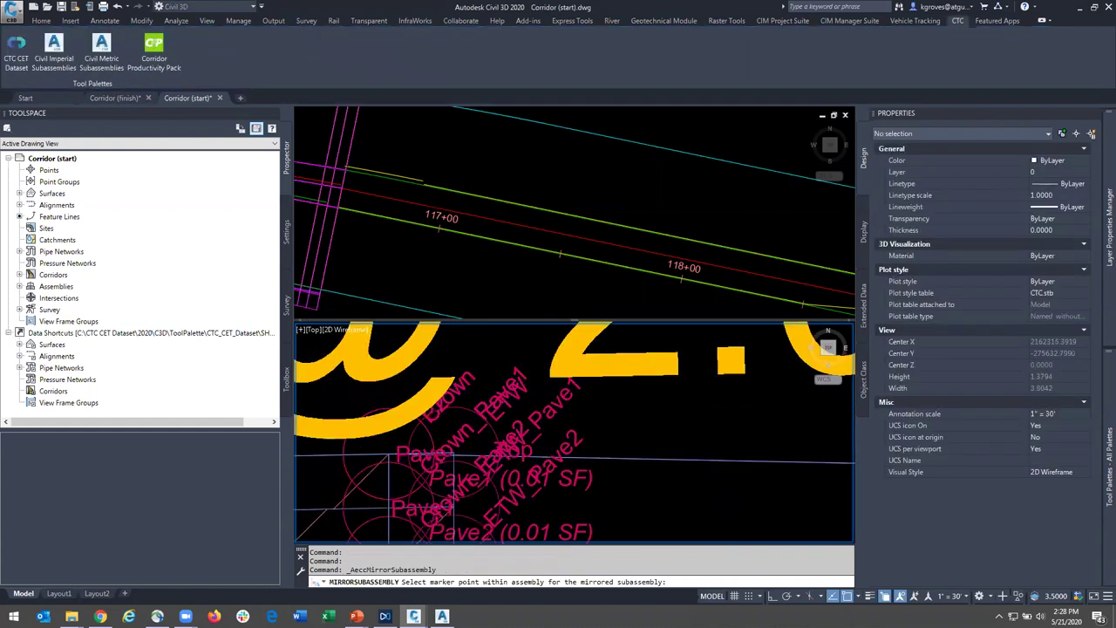
pyautogui.scroll(-5, 566, 457)
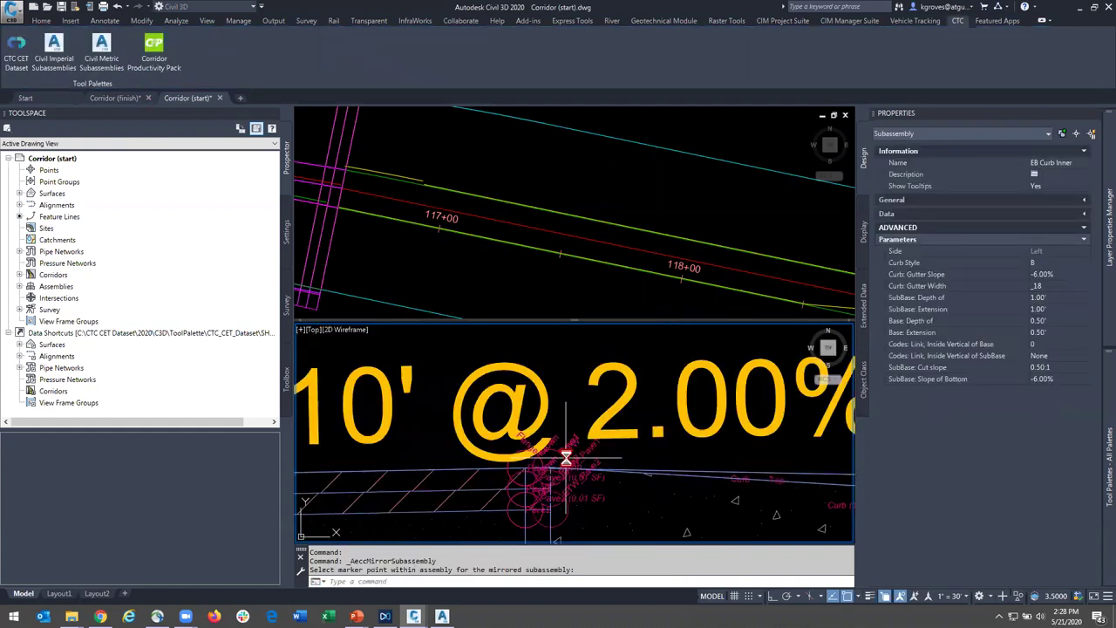
pyautogui.scroll(-5, 566, 457)
pyautogui.press('Escape')
# - Check the side parameter of the mirrored inner curb and review how the median link meets both inner curbs across the assembly
pyautogui.moveTo(689, 496); pyautogui.dragTo(545, 397, button='middle')
pyautogui.scroll(-3, 545, 398)
pyautogui.click(594, 411)
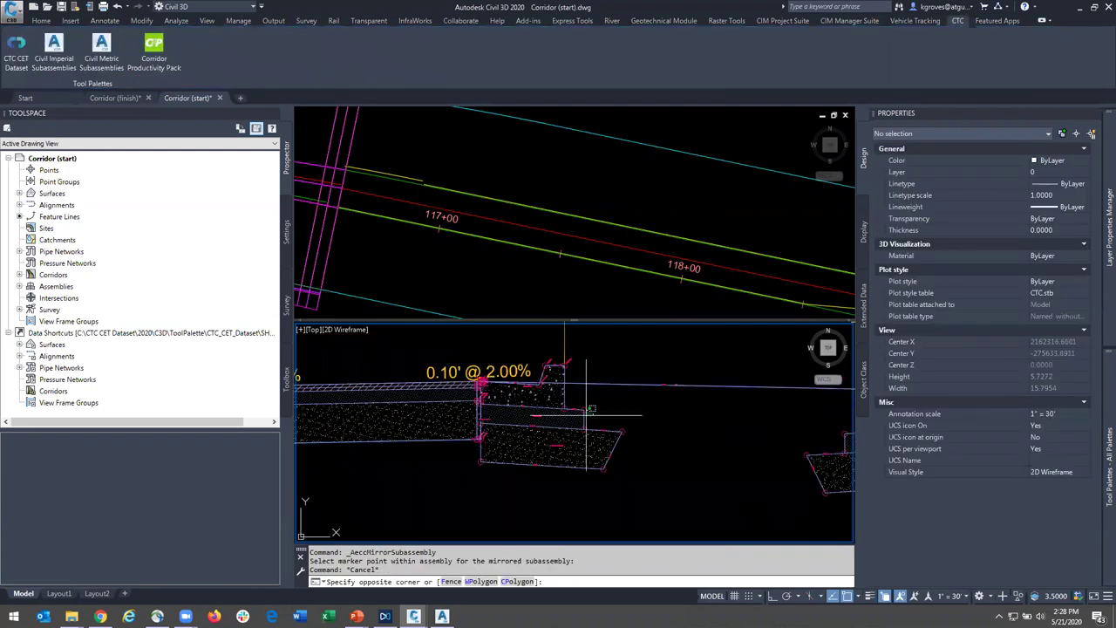
pyautogui.click(613, 449)
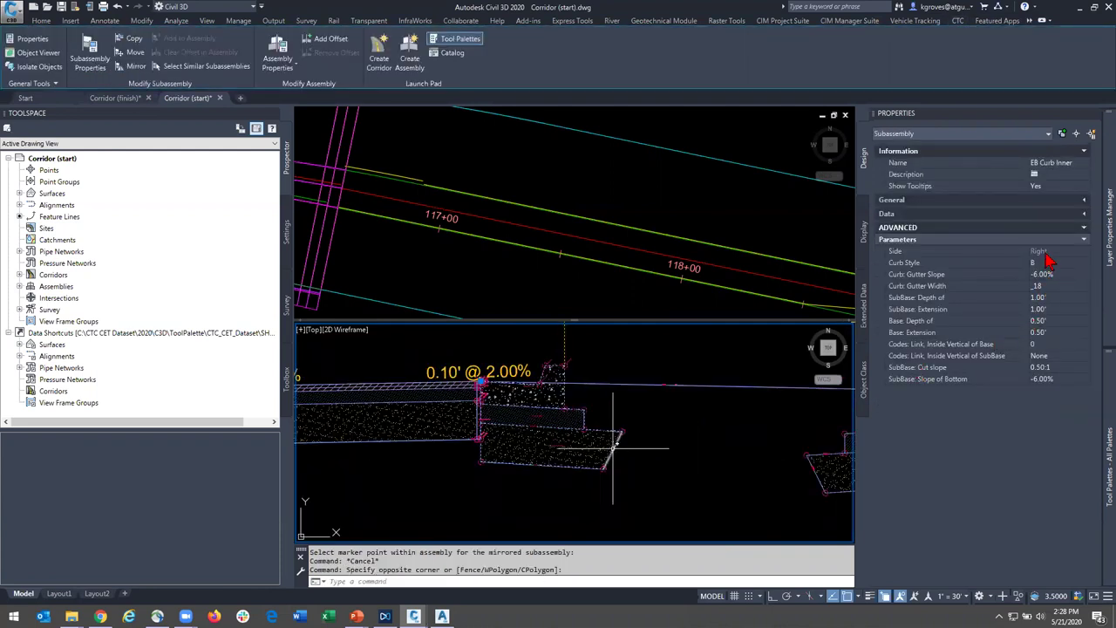
pyautogui.moveTo(672, 481); pyautogui.dragTo(503, 510, button='middle')
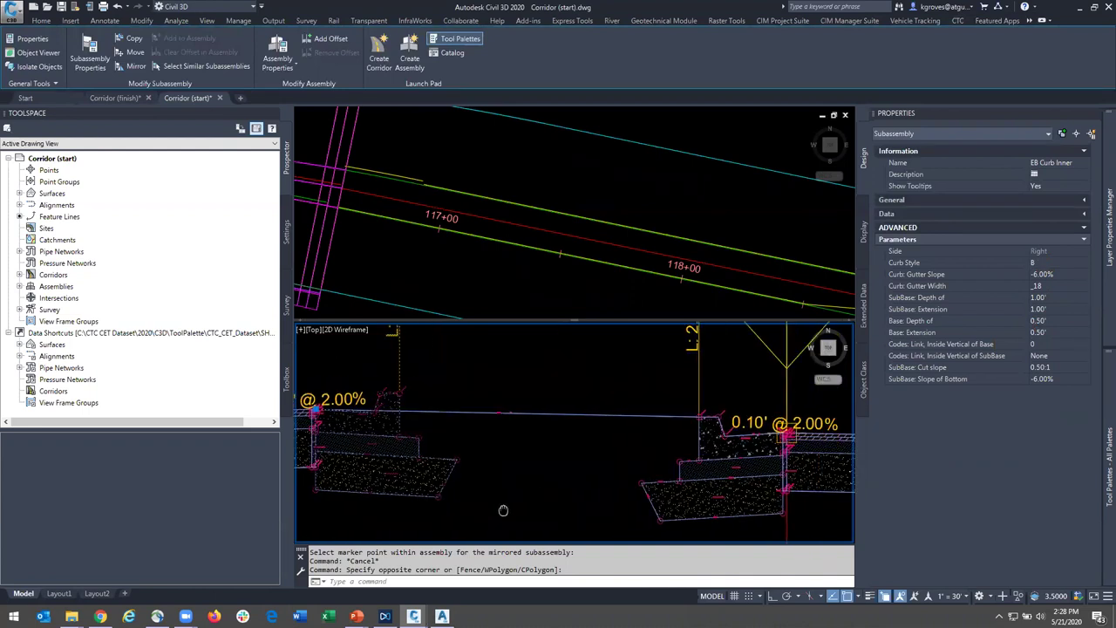
pyautogui.press('Escape')
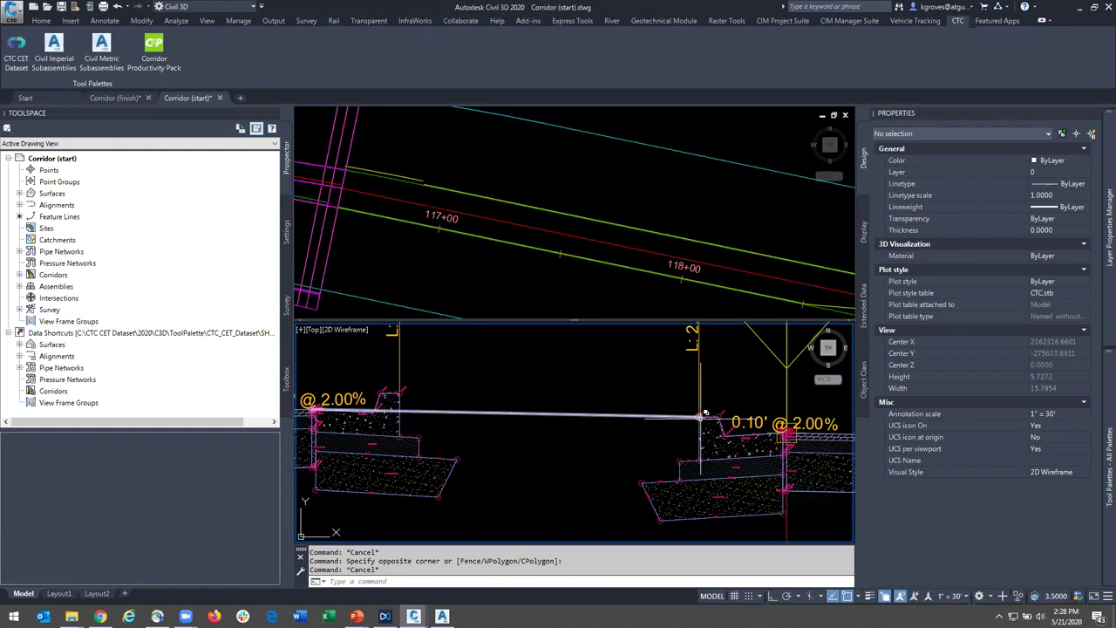
pyautogui.scroll(-3, 498, 429)
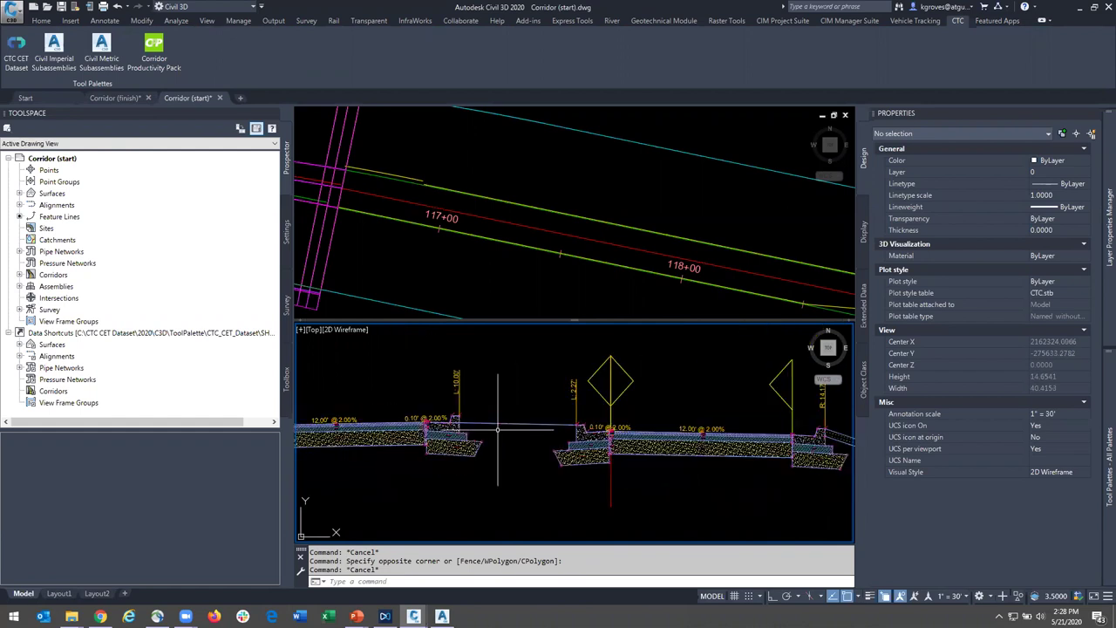
pyautogui.scroll(-2, 498, 429)
pyautogui.click(510, 284)
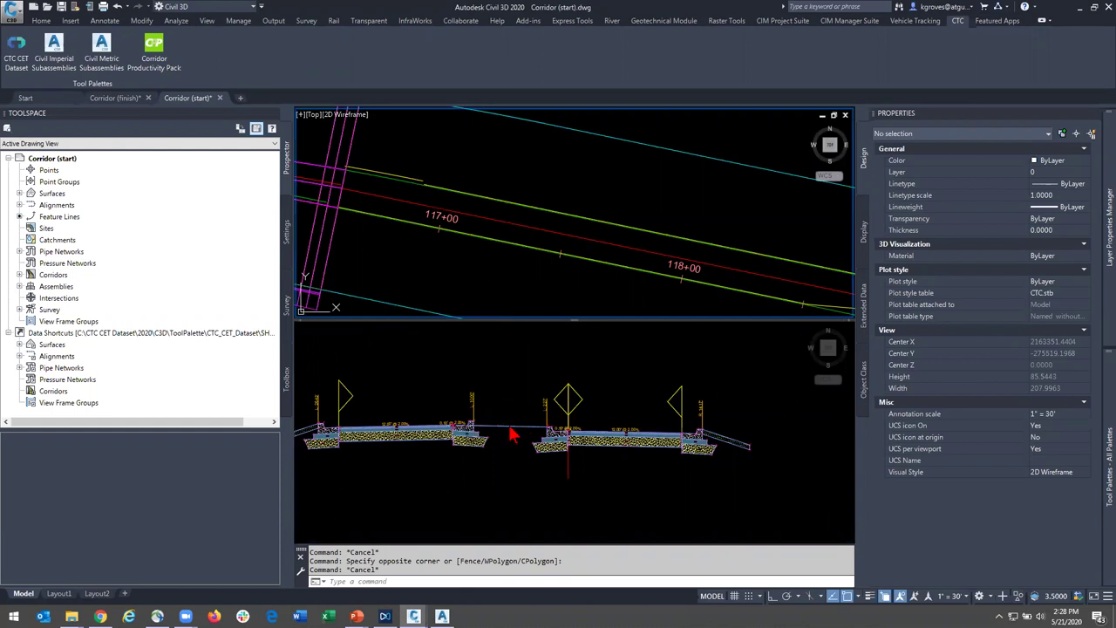
pyautogui.click(461, 456)
pyautogui.scroll(4, 528, 474)
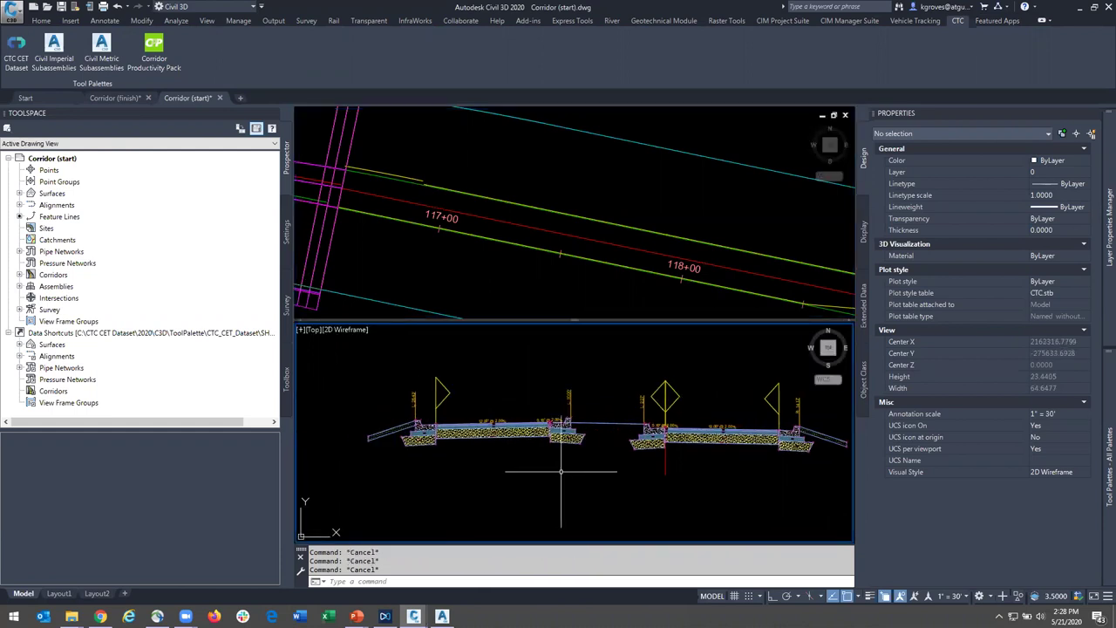
# - Rename the mirrored curb on the median side of the mirrored lane as WB Curb Inner
pyautogui.click(579, 436)
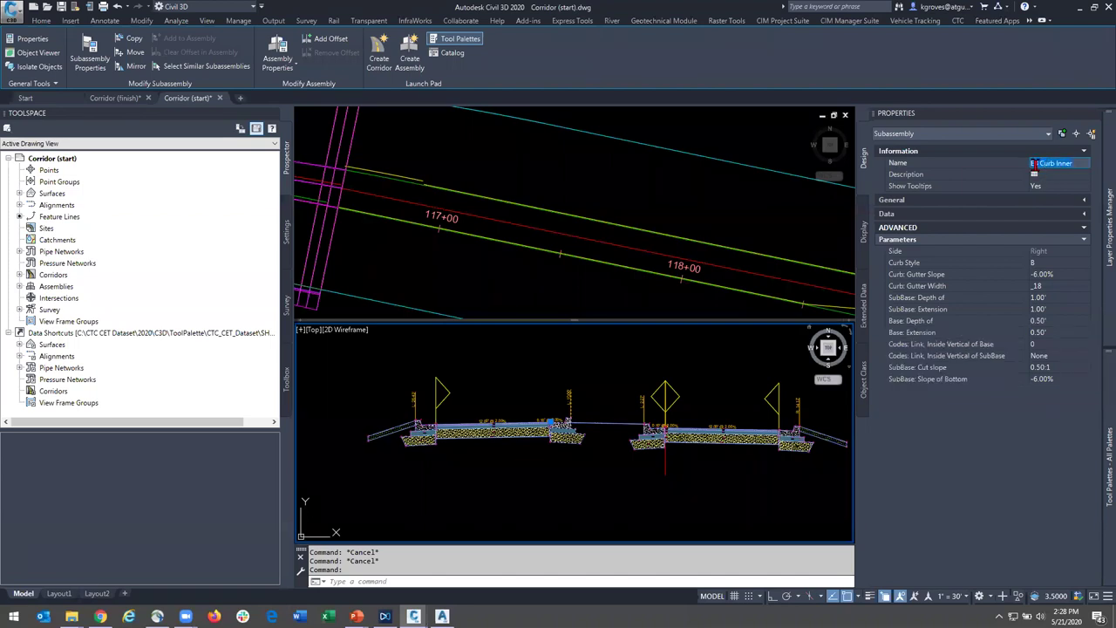
pyautogui.press('Return')
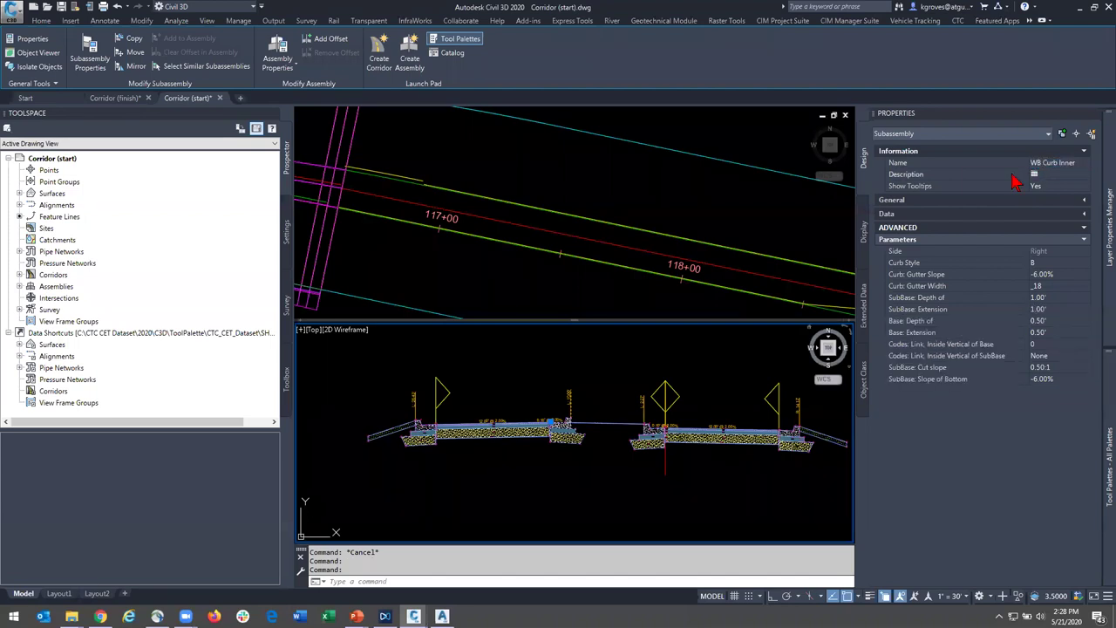
pyautogui.press('Escape')
# - Rename the curb at the outer edge of the mirrored lane as WB Curb Outer
pyautogui.click(439, 468)
pyautogui.click(416, 442)
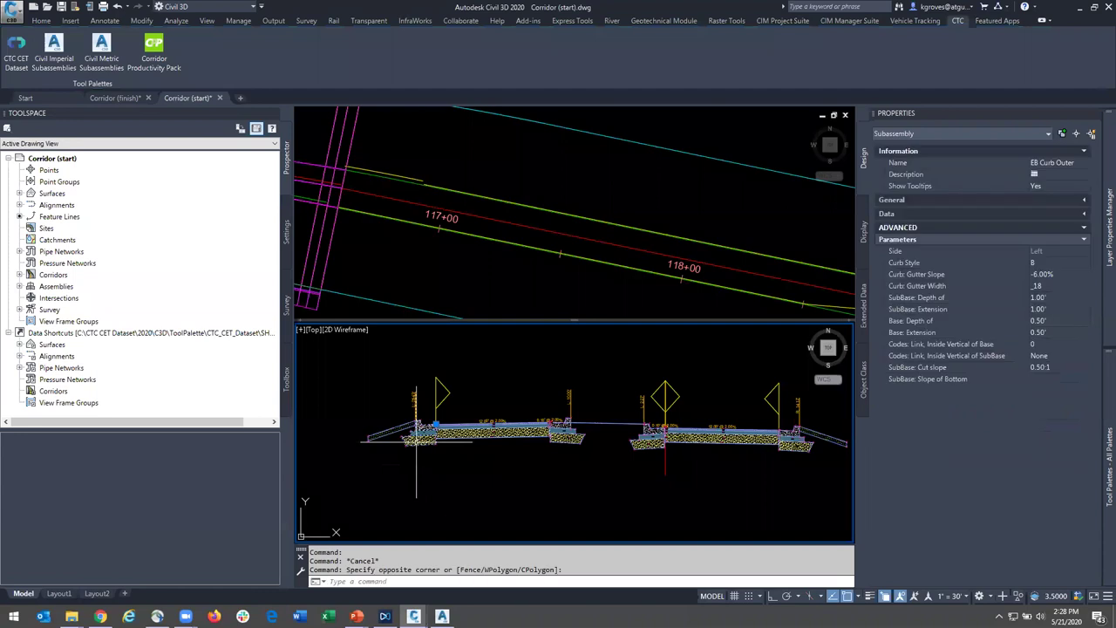
pyautogui.click(1033, 162)
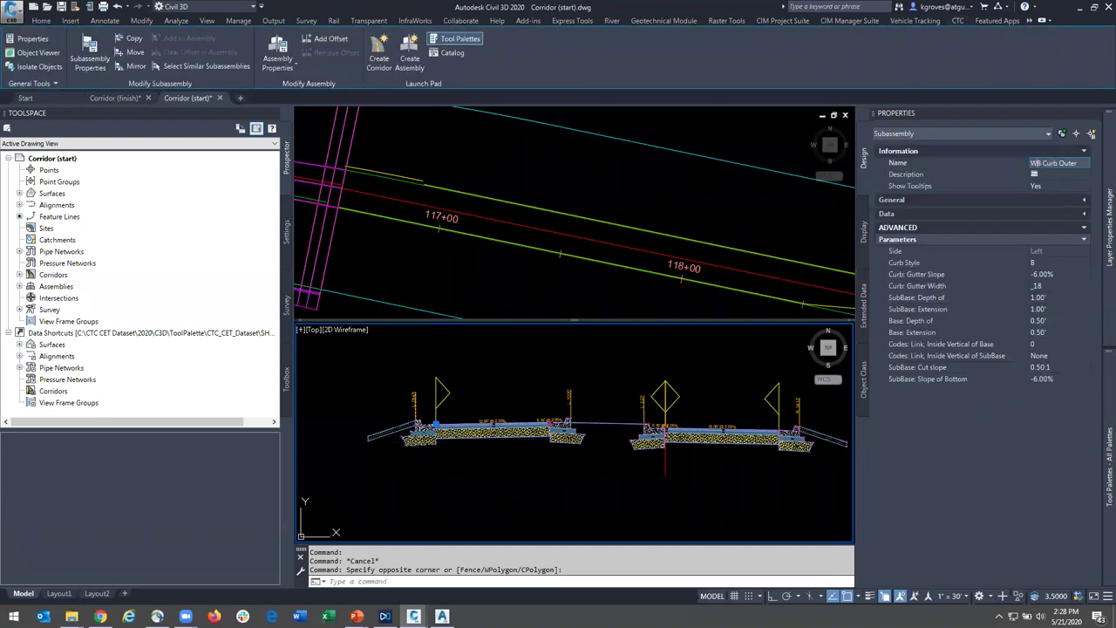
pyautogui.press('Return')
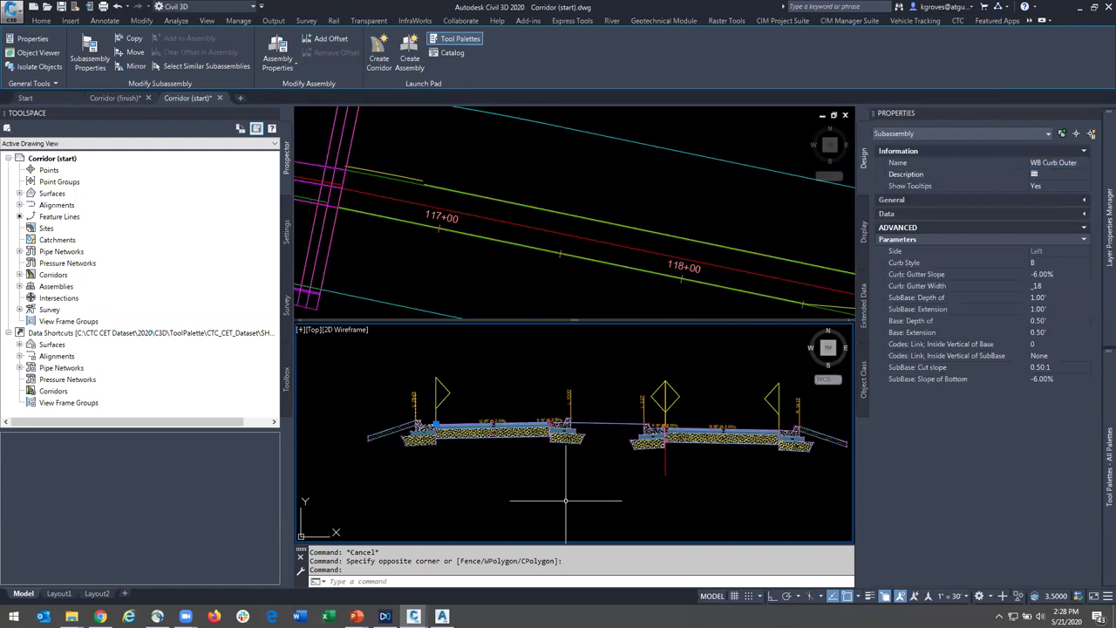
pyautogui.press('Escape')
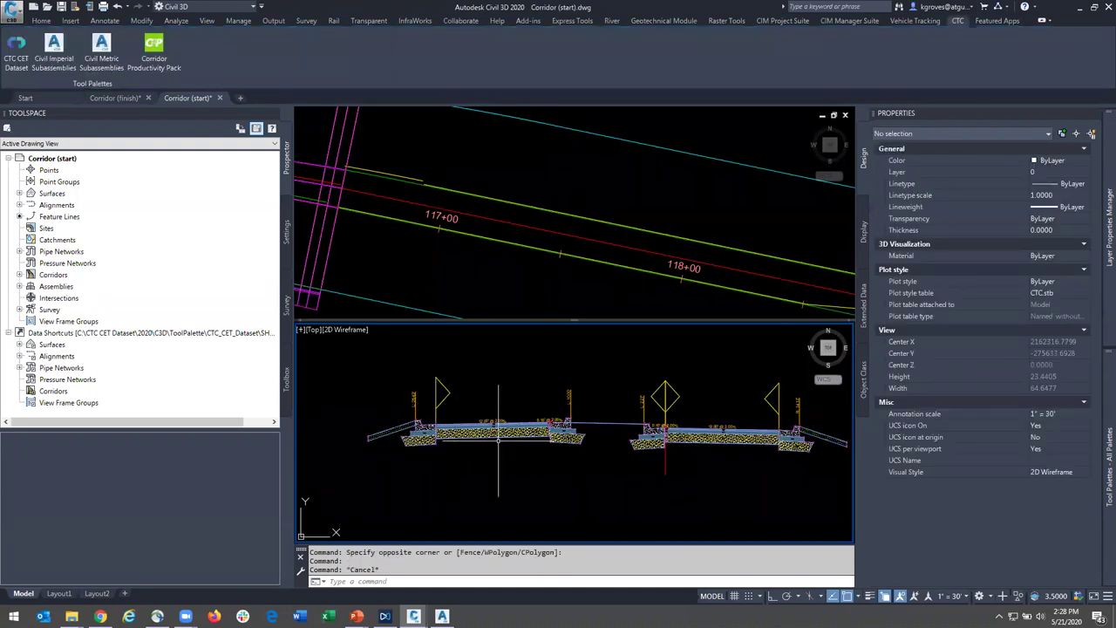
# - Rename the mirrored lane subassembly as WB LANE
pyautogui.click(523, 435)
pyautogui.click(1032, 163)
pyautogui.press('Return')
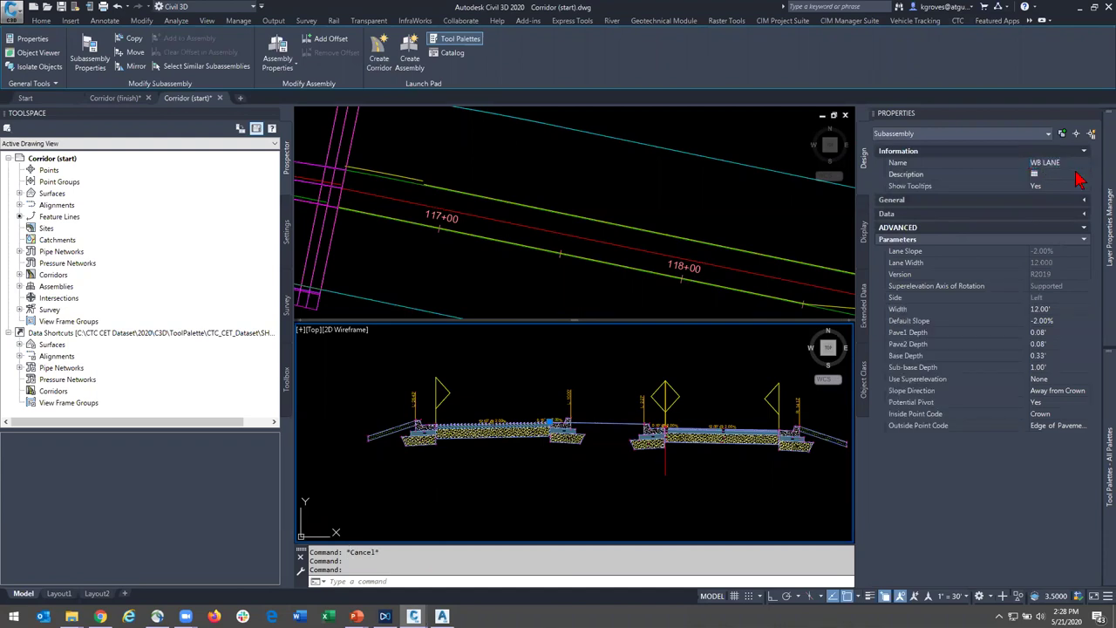
pyautogui.press('Escape')
# - Rename the narrow mirrored turn-crown subassembly between the WB lane and the inner curb as WB TURN-CROWN
pyautogui.scroll(5, 555, 433)
pyautogui.scroll(3, 549, 387)
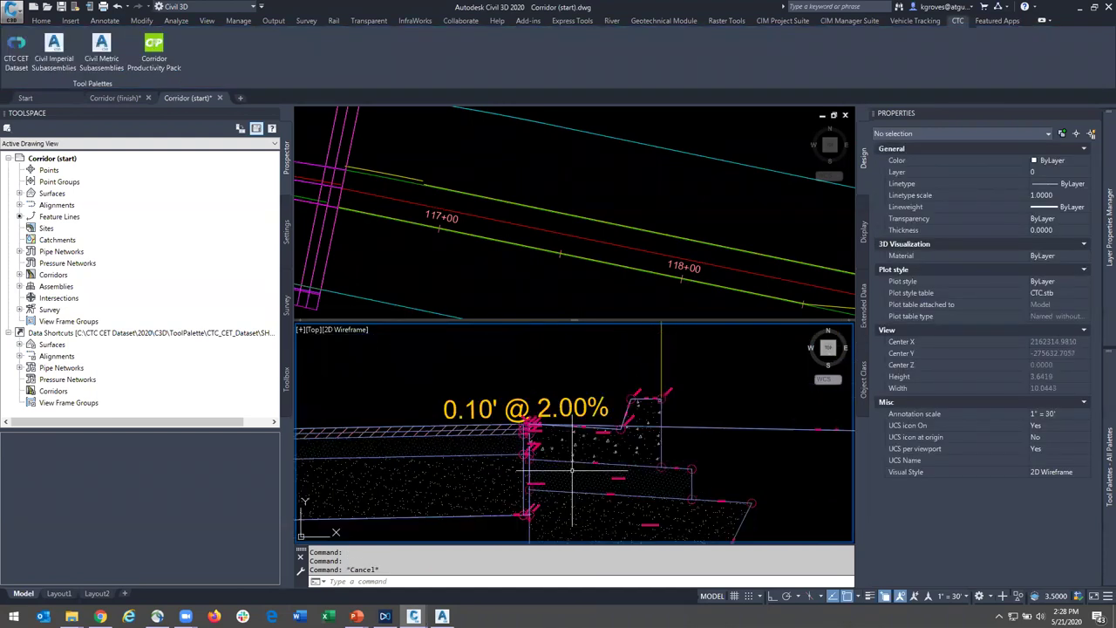
pyautogui.click(498, 367)
pyautogui.click(581, 534)
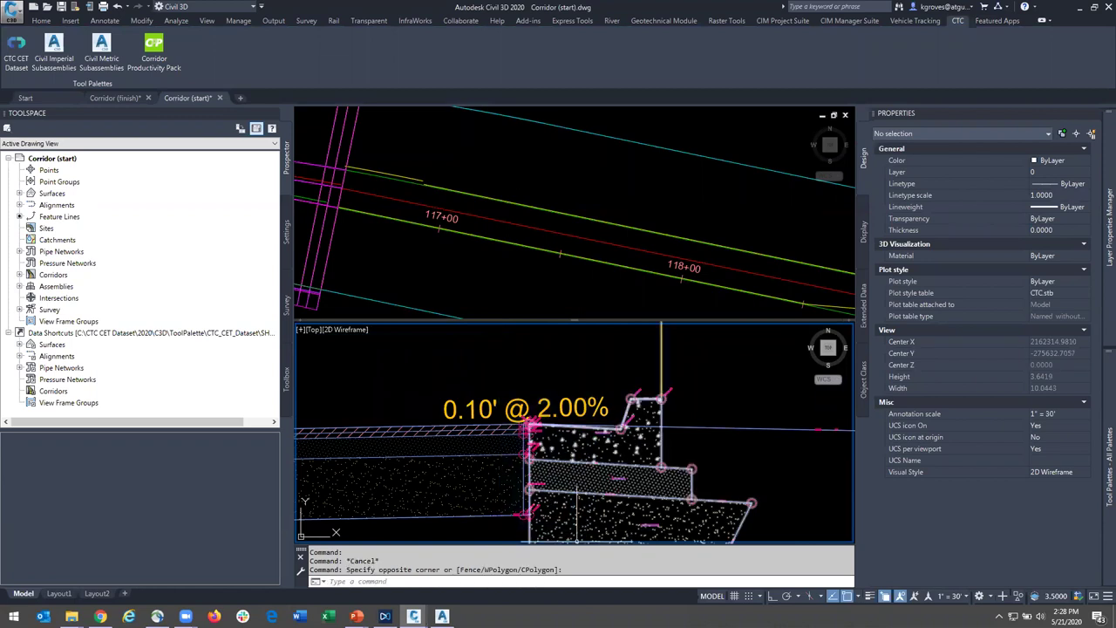
pyautogui.scroll(5, 521, 500)
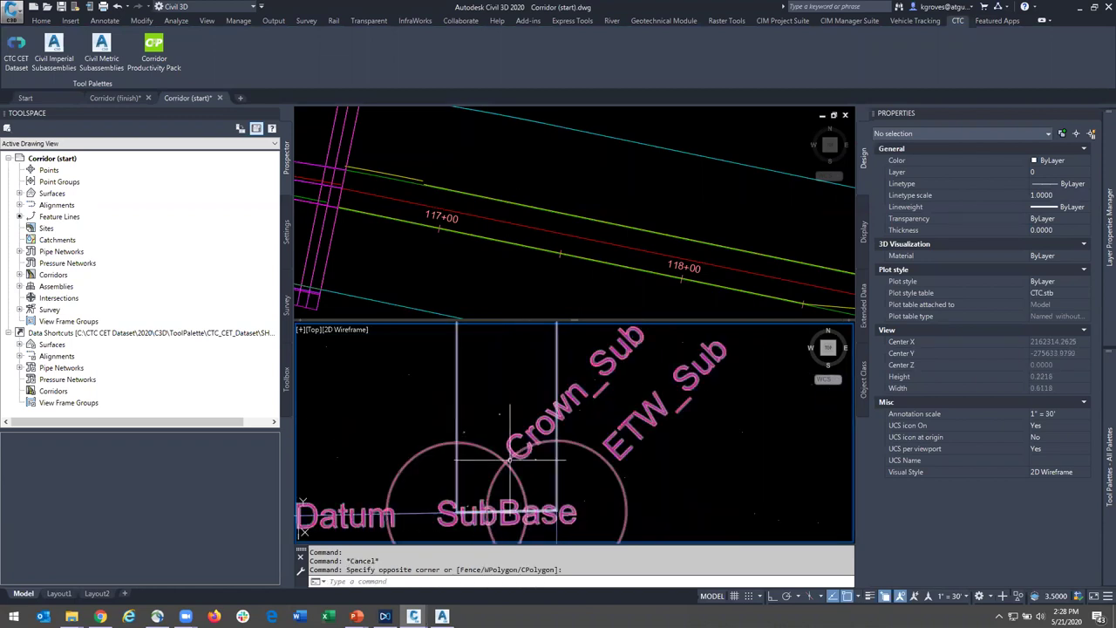
pyautogui.click(520, 500)
pyautogui.scroll(5, 519, 488)
pyautogui.scroll(-2, 542, 441)
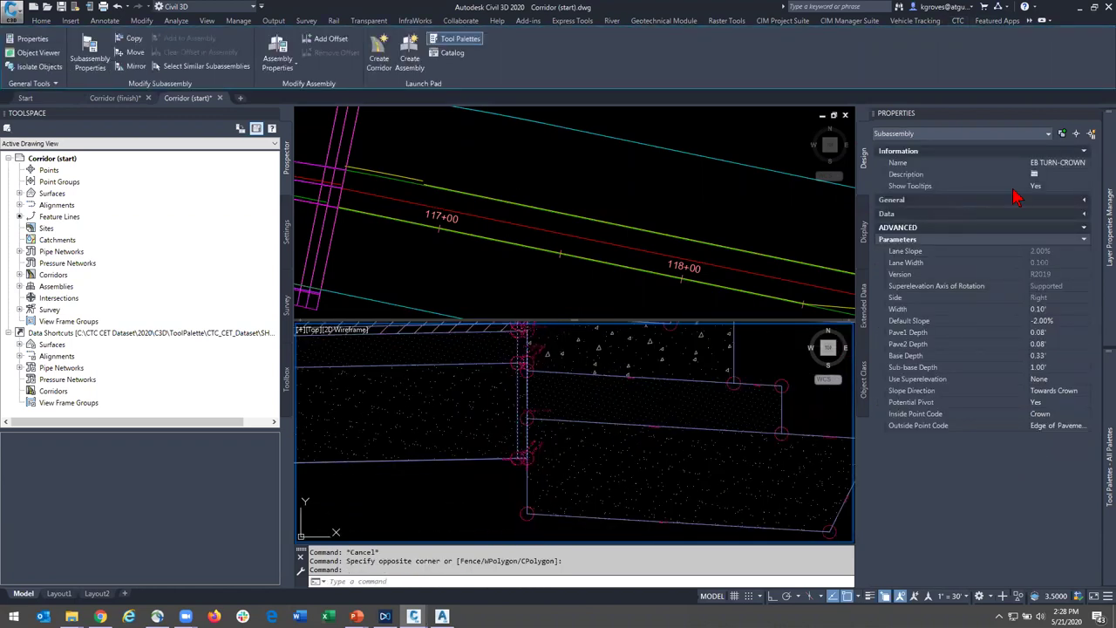
pyautogui.click(1034, 164)
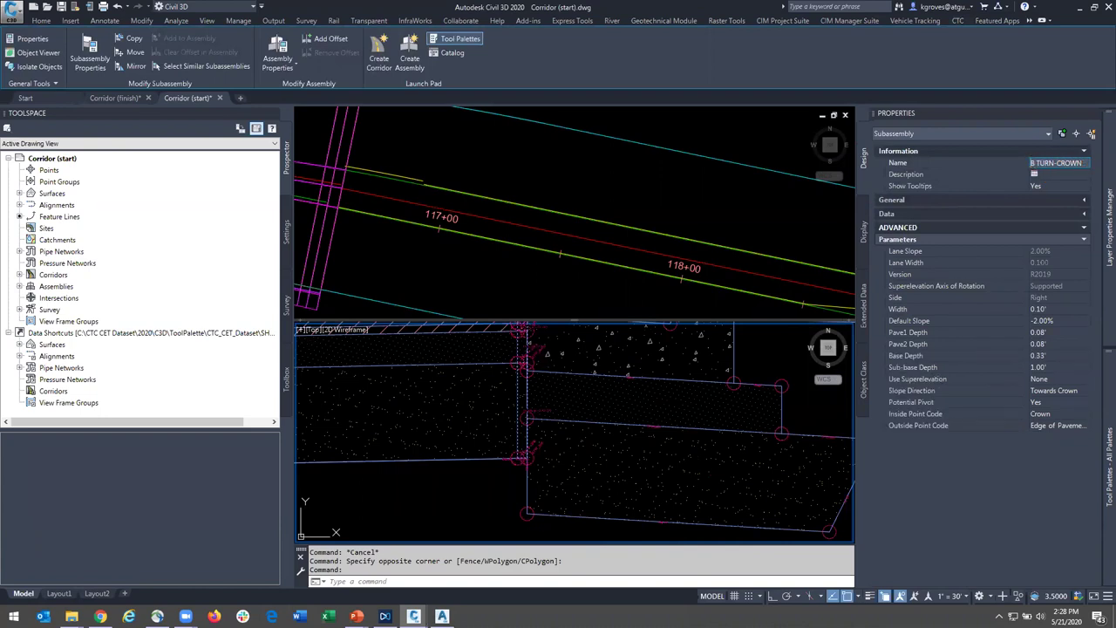
pyautogui.press('Return')
pyautogui.press('Escape')
pyautogui.click(631, 484)
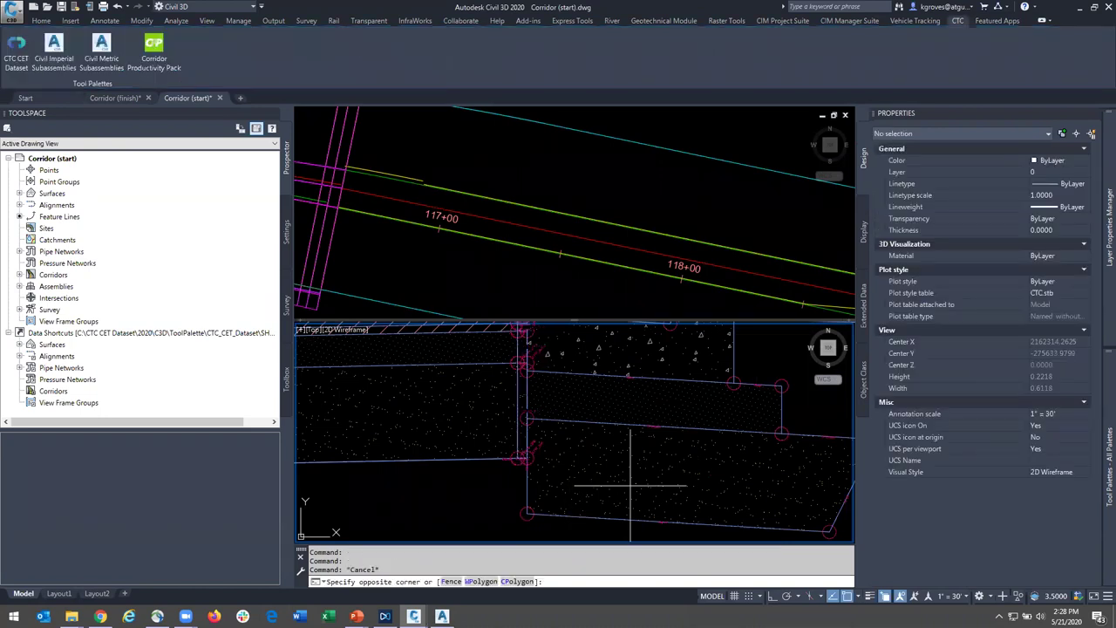
pyautogui.click(618, 467)
pyautogui.press('Escape')
pyautogui.scroll(-4, 610, 462)
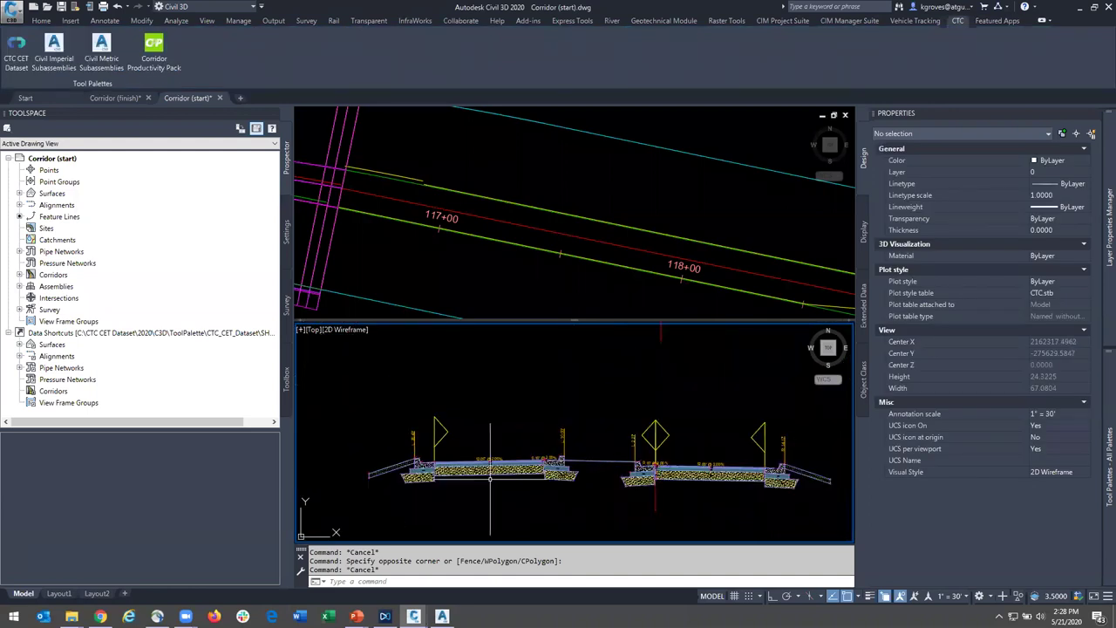
# - Rename the daylight slope subassembly outside the WB outer curb as WB DYLT
pyautogui.click(392, 468)
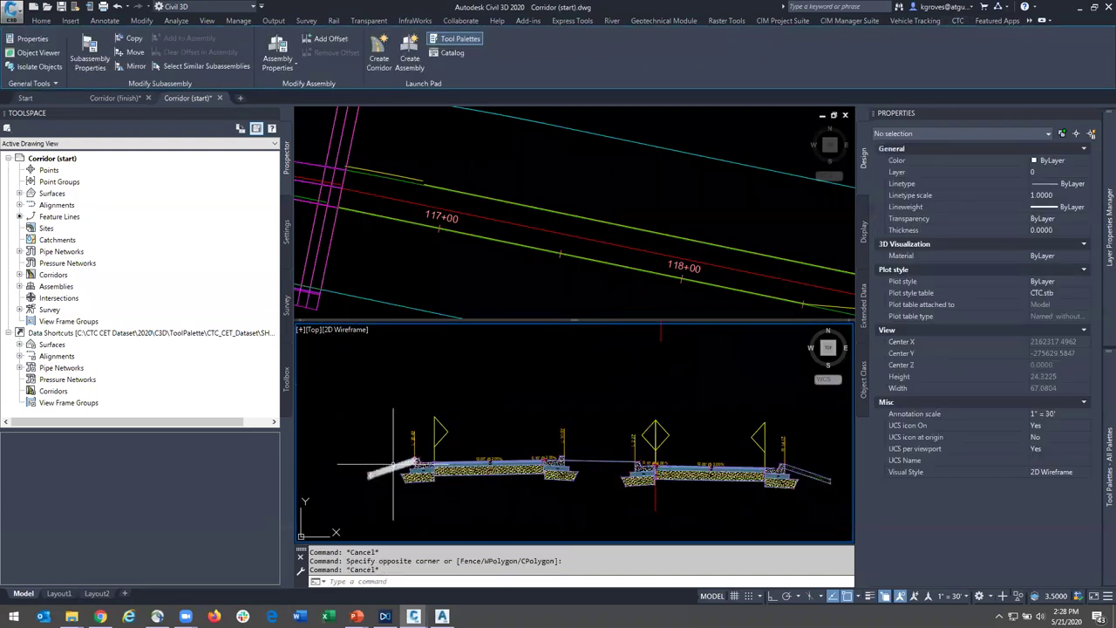
pyautogui.click(1031, 162)
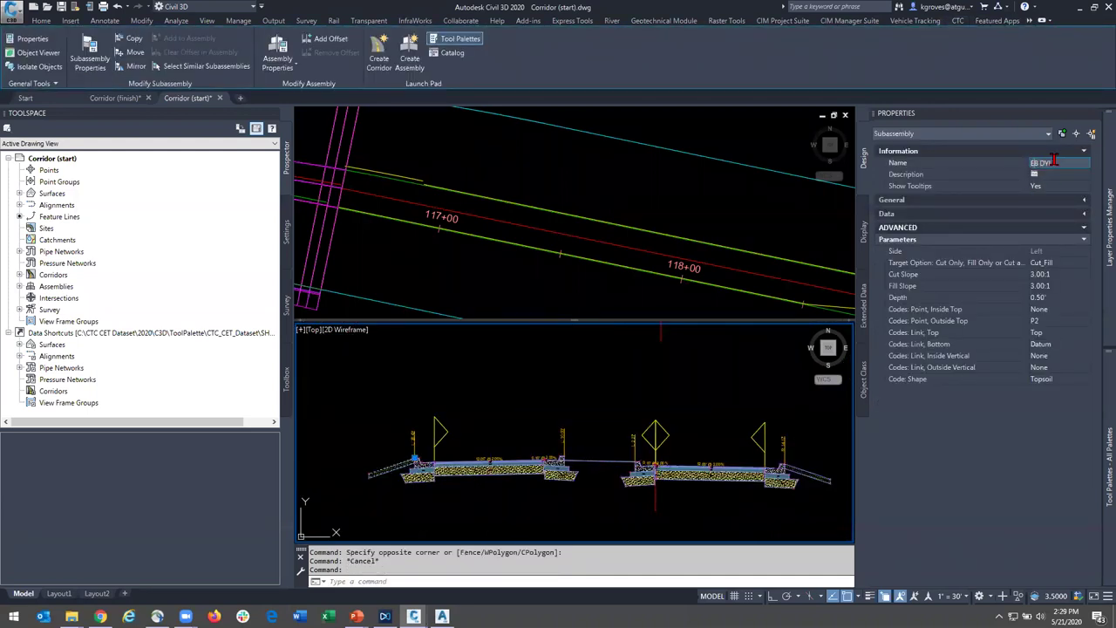
pyautogui.write('WB DYLT')
pyautogui.press('Return')
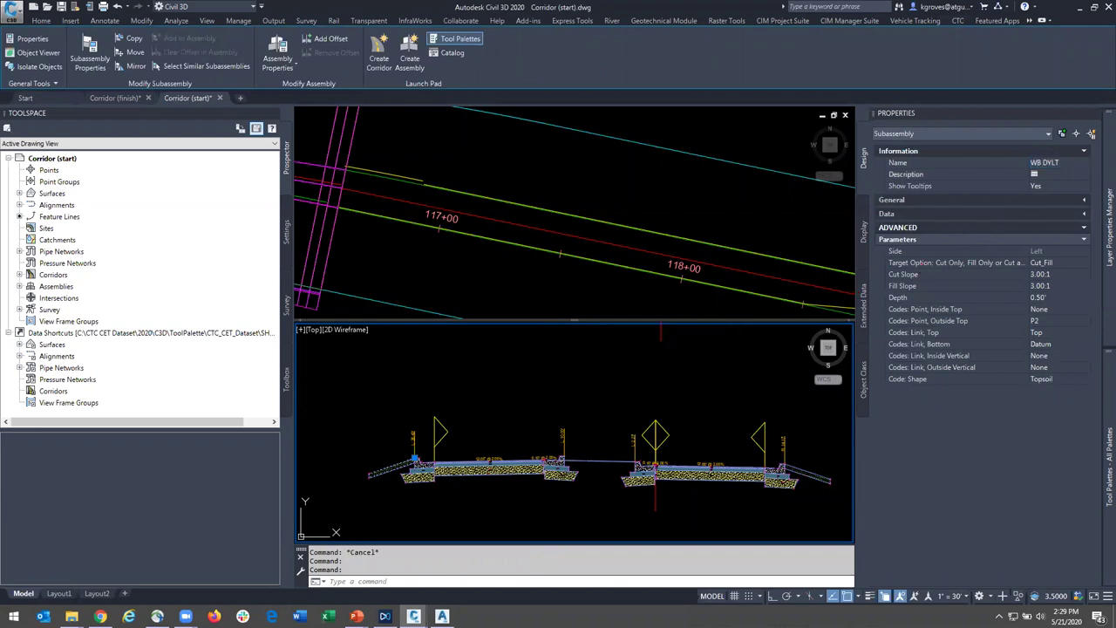
pyautogui.press('Escape')
# - Start adding a region to the Median corridor, picking its start station at the end of the existing modelled section before 117+00
pyautogui.click(670, 311)
pyautogui.click(515, 245)
pyautogui.press('Escape')
pyautogui.scroll(-1, 531, 274)
pyautogui.moveTo(531, 274); pyautogui.dragTo(463, 259, button='middle')
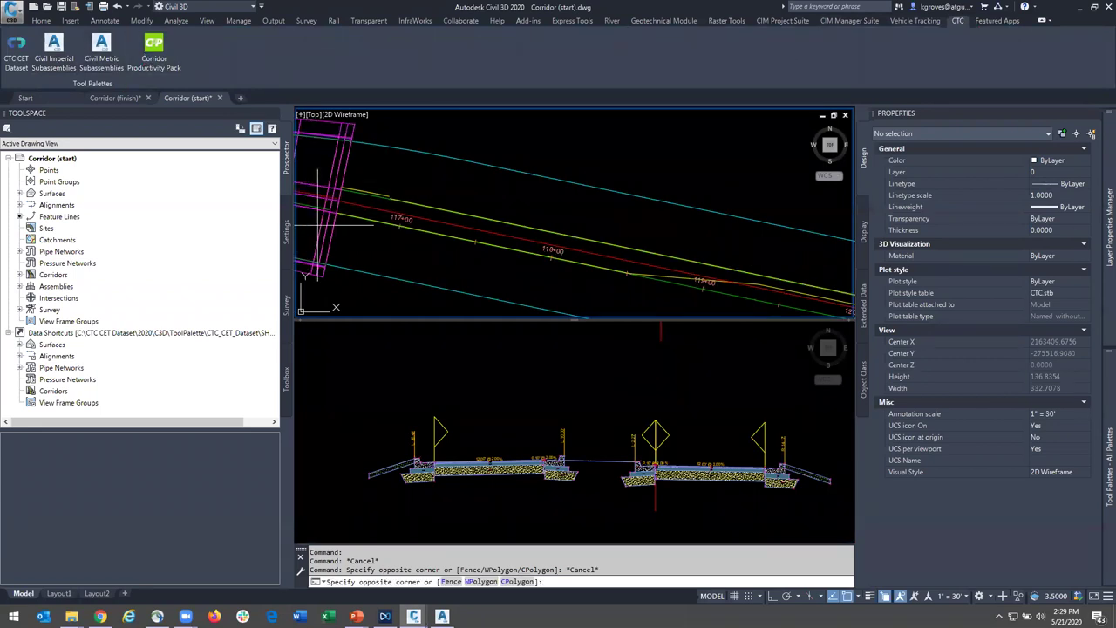
pyautogui.click(366, 250)
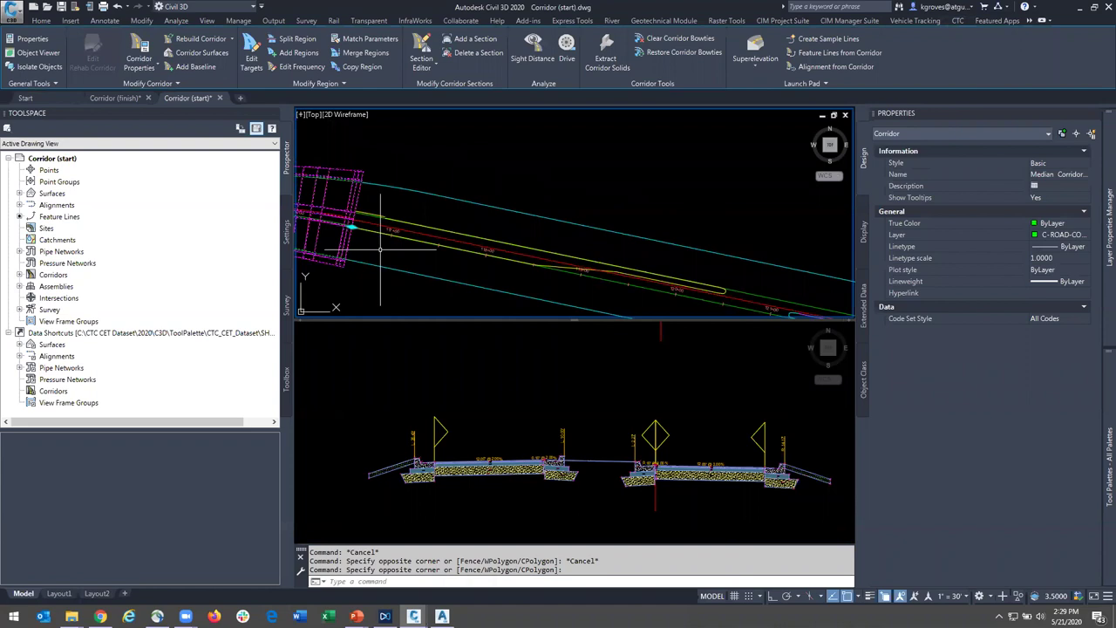
pyautogui.moveTo(382, 250); pyautogui.dragTo(428, 236, button='middle')
pyautogui.click(323, 85)
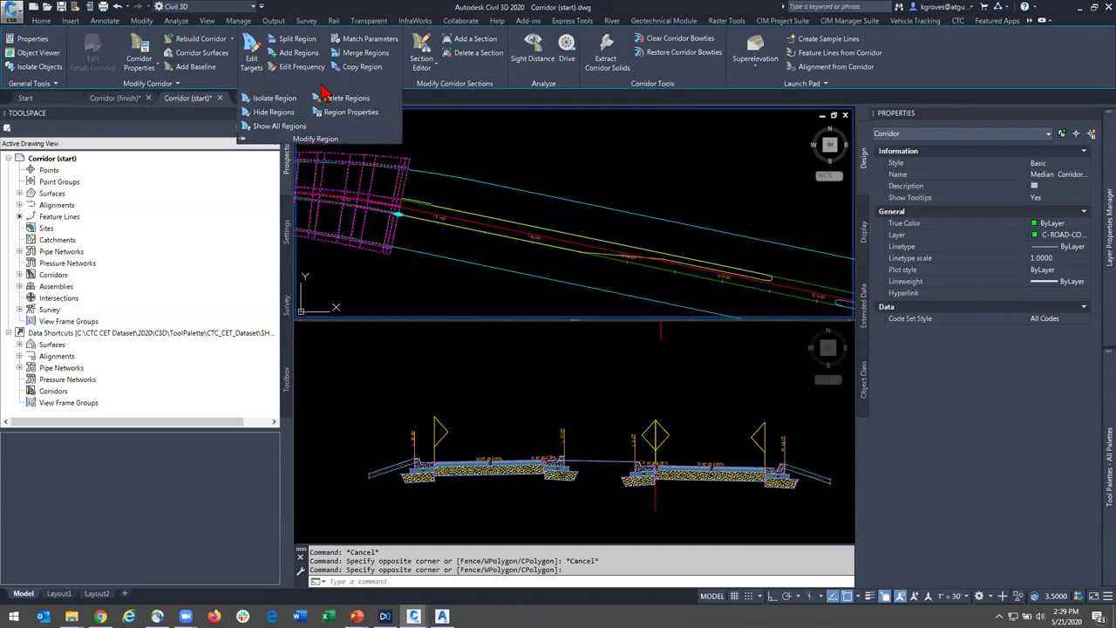
pyautogui.click(298, 52)
pyautogui.scroll(6, 413, 223)
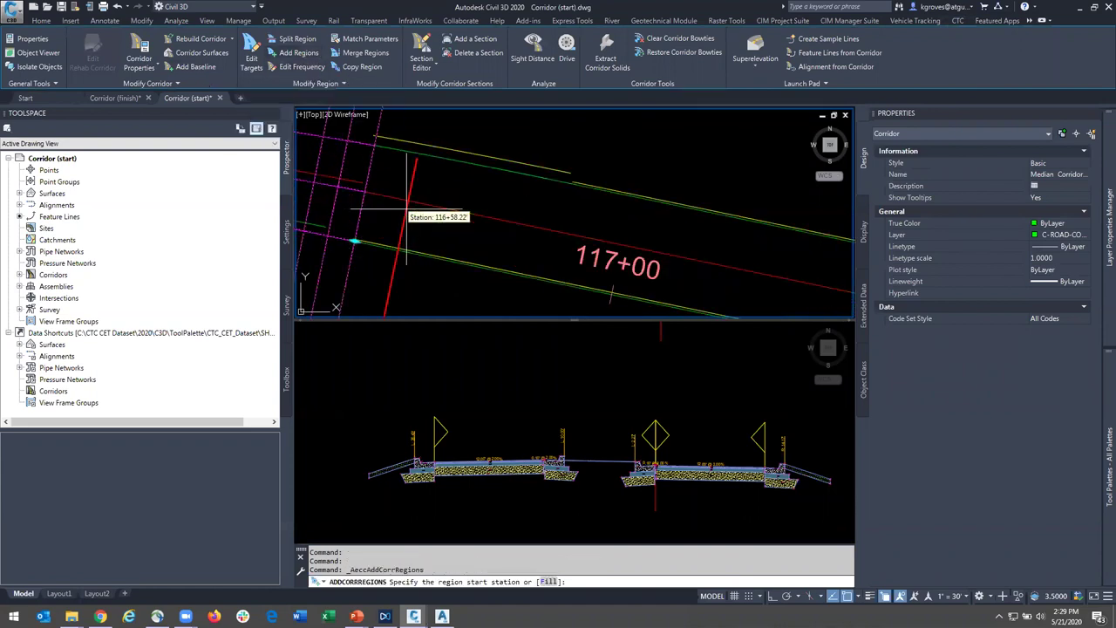
pyautogui.click(328, 250)
pyautogui.scroll(-3, 373, 248)
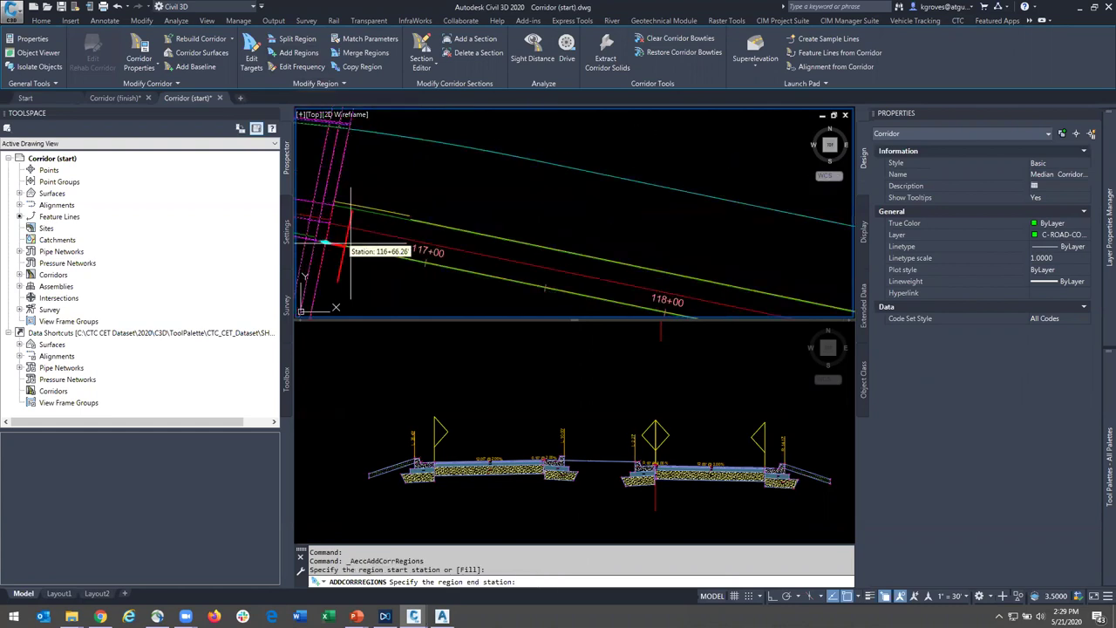
# - End the new region at about station 118+50, where the median edge starts to taper, and open the list of assemblies for it
pyautogui.scroll(4, 553, 224)
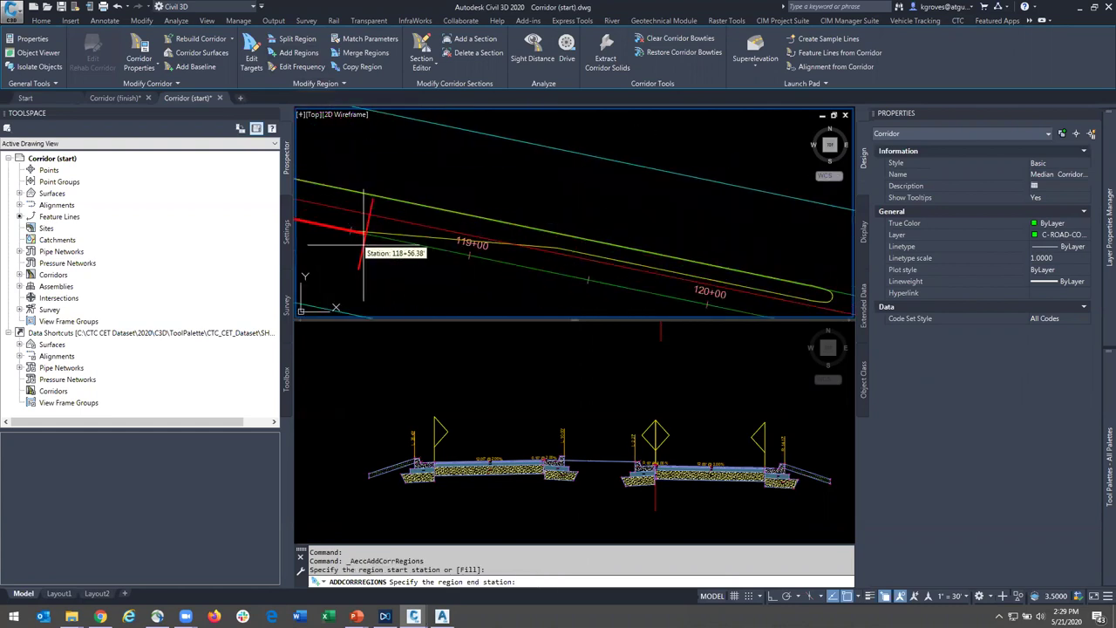
pyautogui.scroll(2, 358, 246)
pyautogui.moveTo(361, 248); pyautogui.dragTo(570, 276, button='middle')
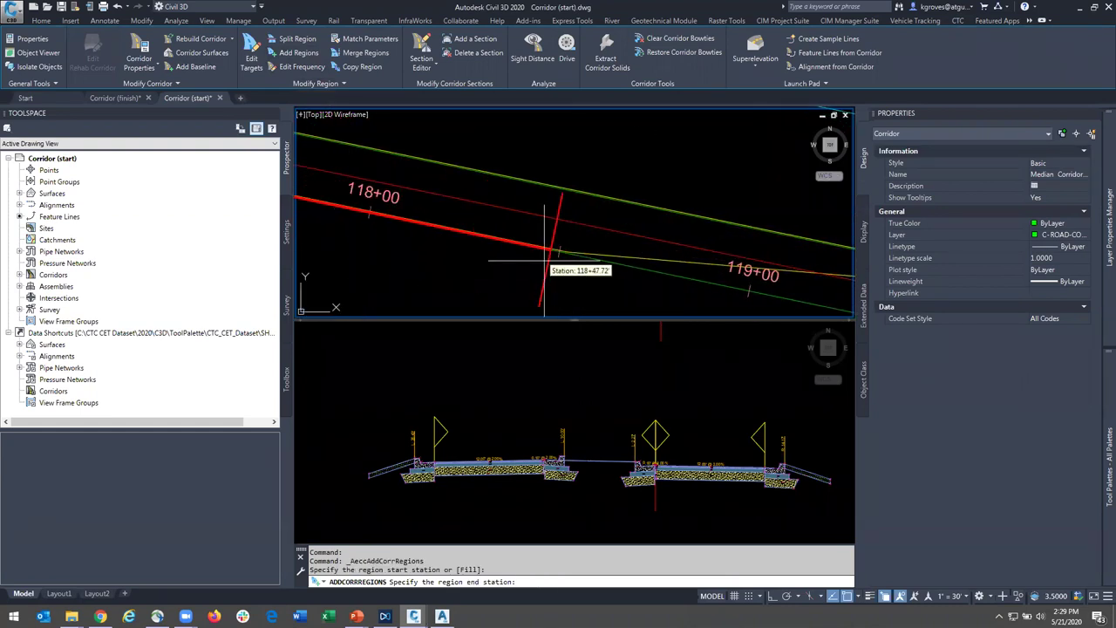
pyautogui.click(560, 251)
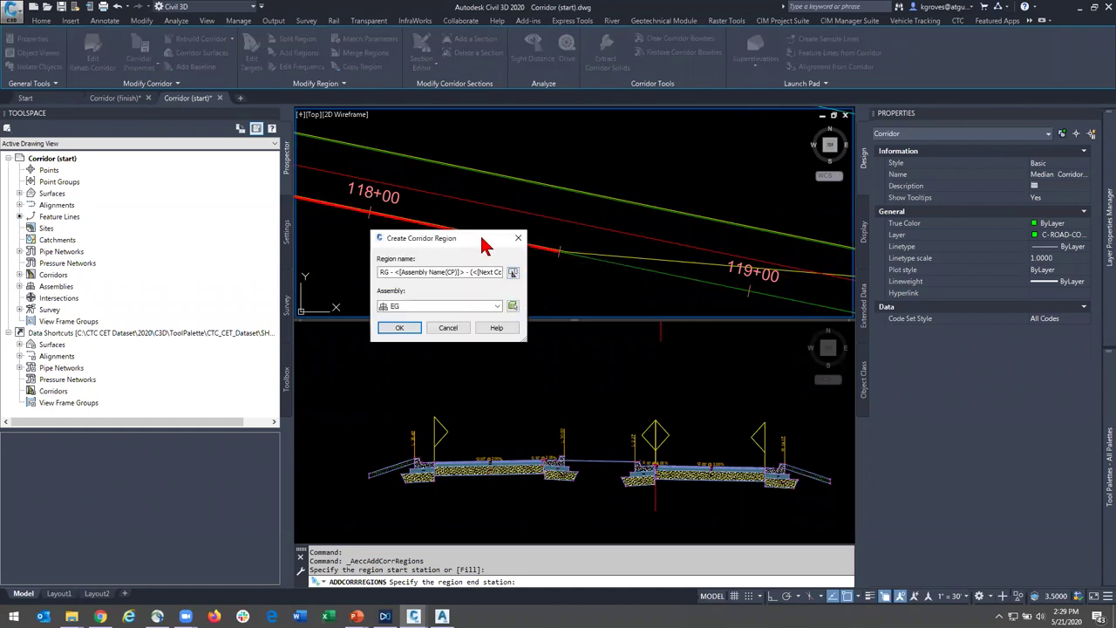
pyautogui.moveTo(486, 247); pyautogui.dragTo(755, 202)
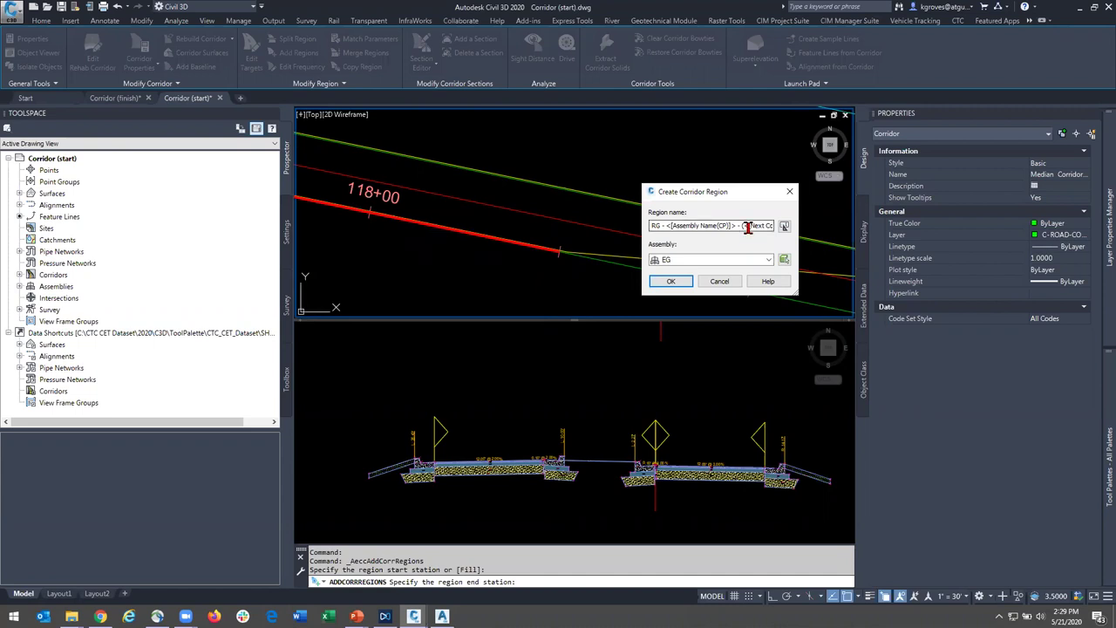
pyautogui.click(739, 260)
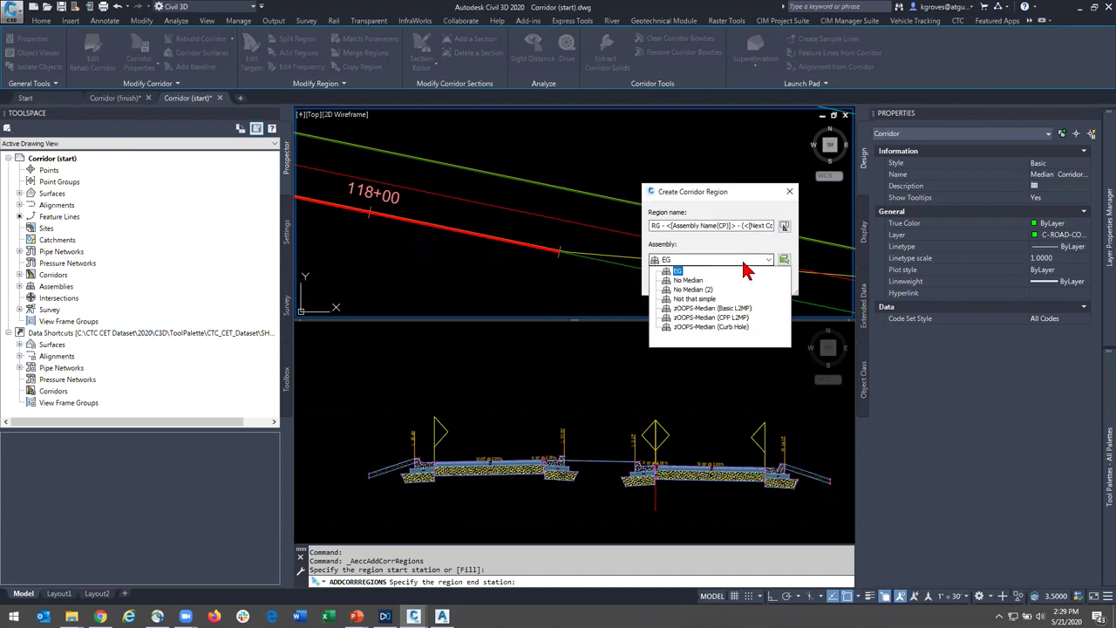
pyautogui.click(737, 272)
pyautogui.click(723, 353)
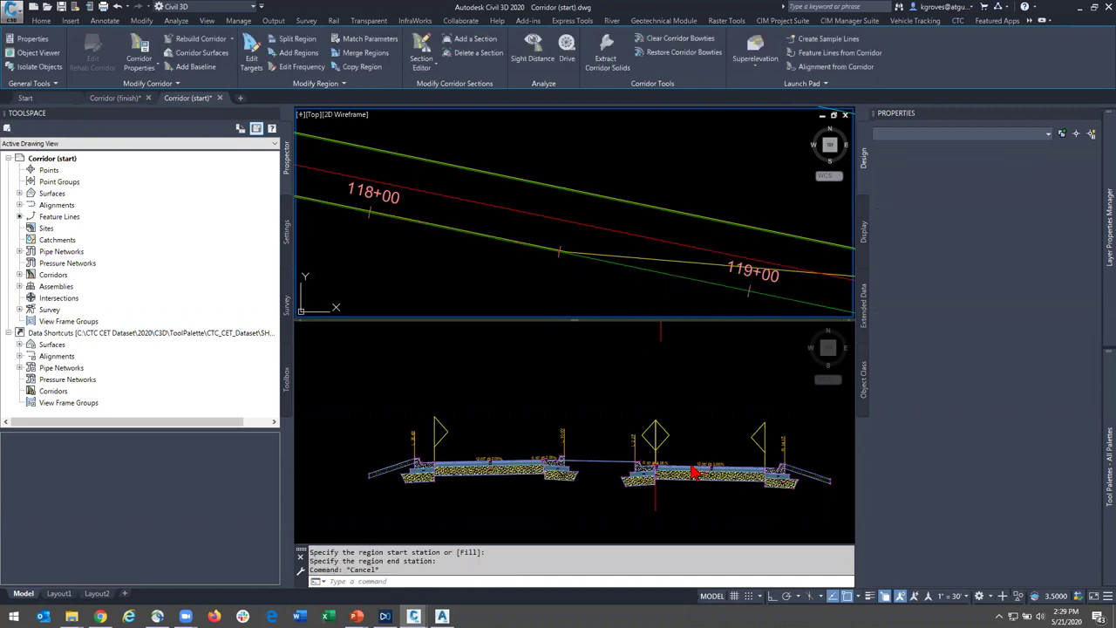
pyautogui.click(705, 441)
pyautogui.click(644, 514)
pyautogui.press('Escape')
# - Rename the selected "No Median (2)" assembly as Median OTB L2MP
pyautogui.click(685, 521)
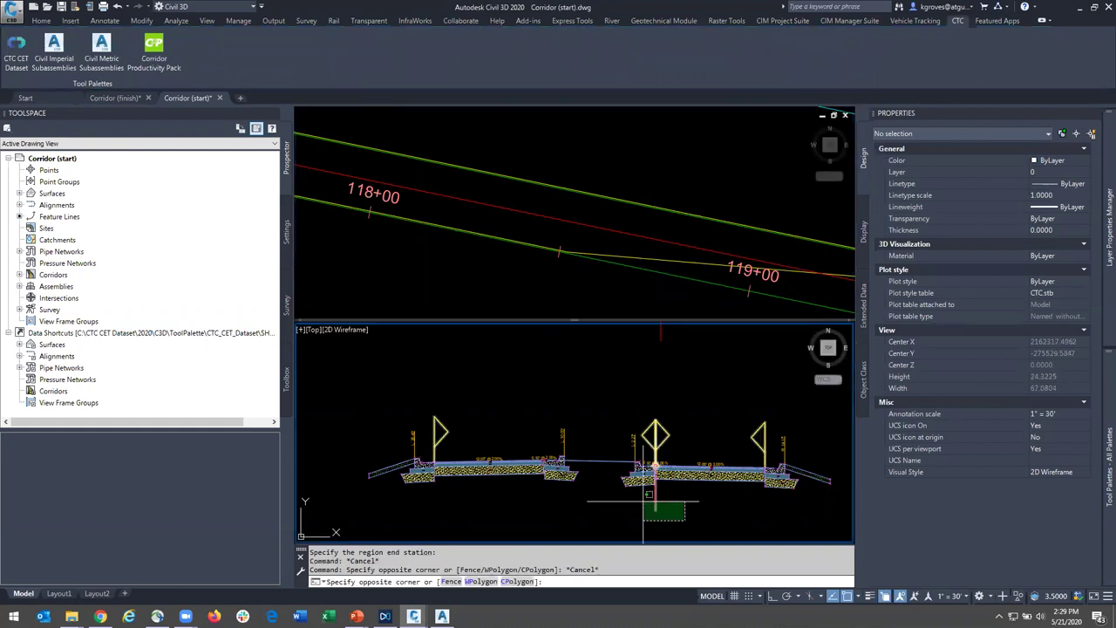
pyautogui.click(643, 475)
pyautogui.click(1044, 162)
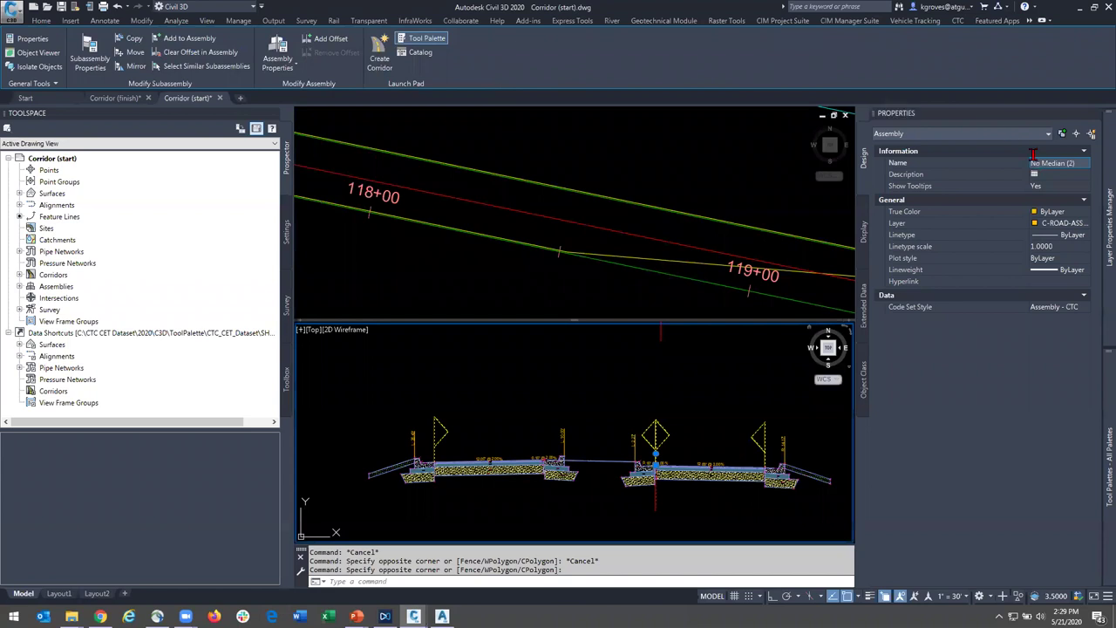
pyautogui.click(1076, 173)
pyautogui.press('Escape')
pyautogui.click(1075, 163)
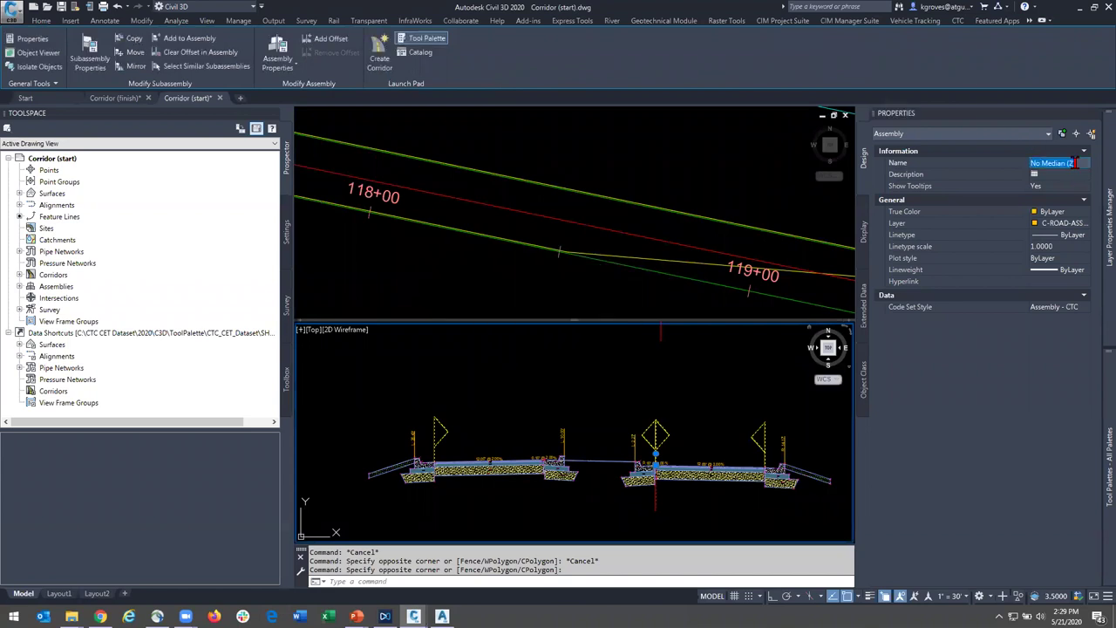
pyautogui.write('Medi')
pyautogui.press('Return')
pyautogui.press('Escape')
# - Add a region to the median corridor, starting at station 116+58.22 and ending at station 118+50.00
pyautogui.click(440, 238)
pyautogui.press('Escape')
pyautogui.scroll(-6, 426, 206)
pyautogui.click(370, 211)
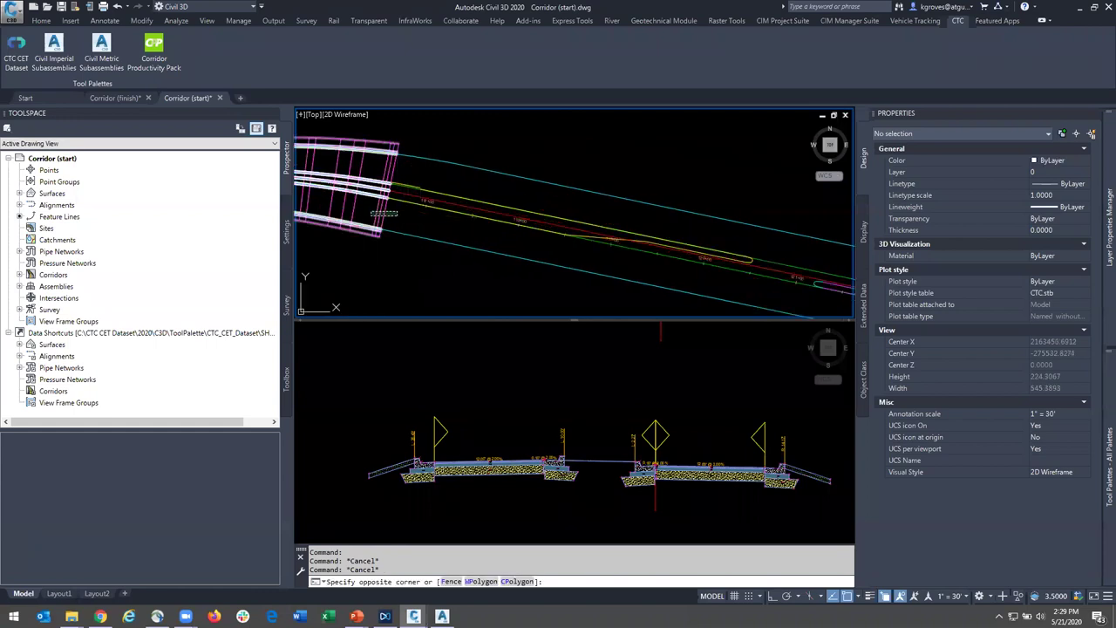
pyautogui.click(398, 214)
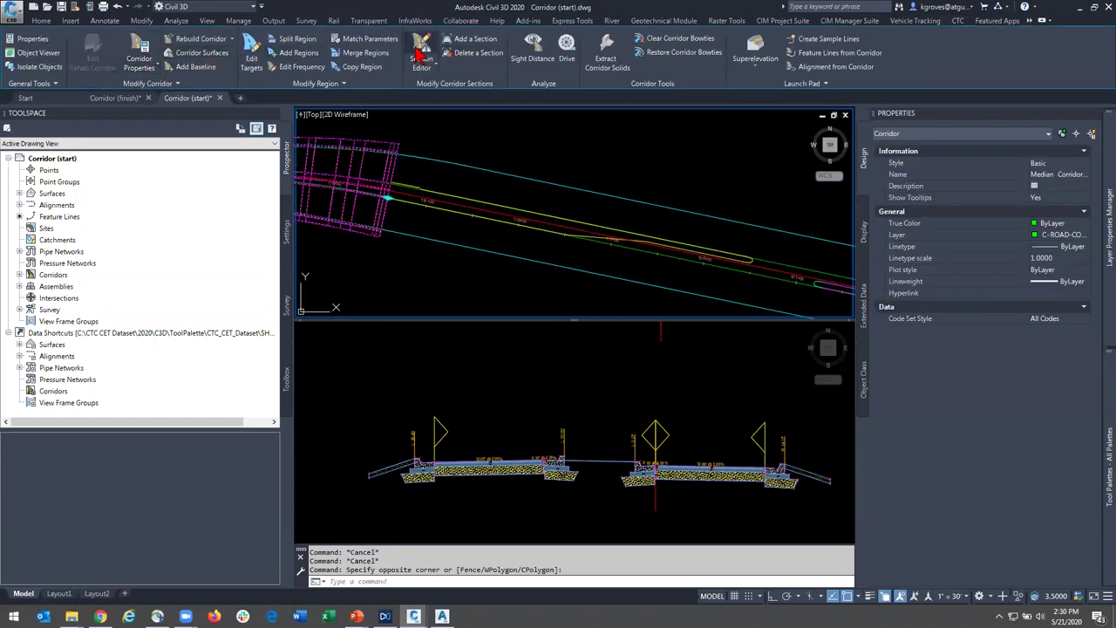
pyautogui.click(298, 52)
pyautogui.scroll(3, 401, 187)
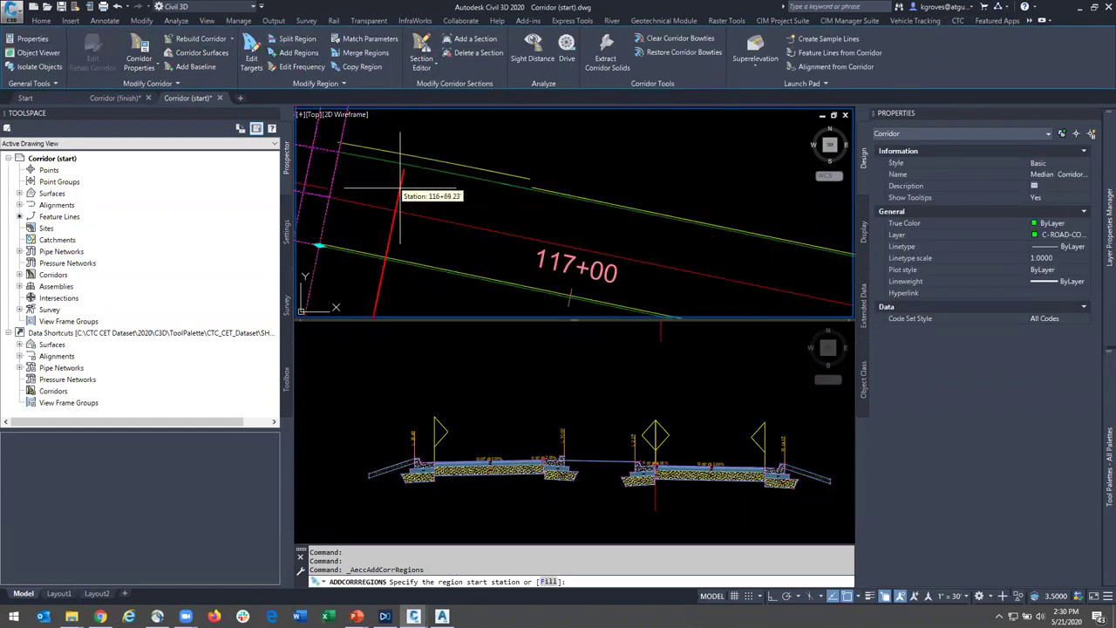
pyautogui.scroll(-3, 319, 241)
pyautogui.click(355, 245)
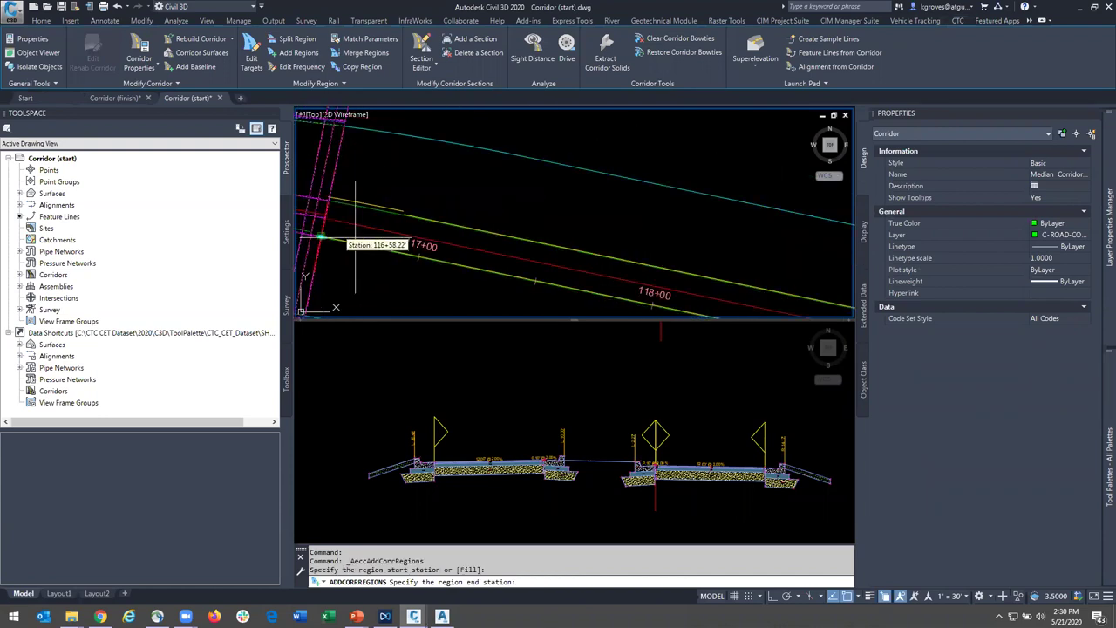
pyautogui.moveTo(561, 294); pyautogui.dragTo(433, 192, button='middle')
pyautogui.scroll(-1, 433, 192)
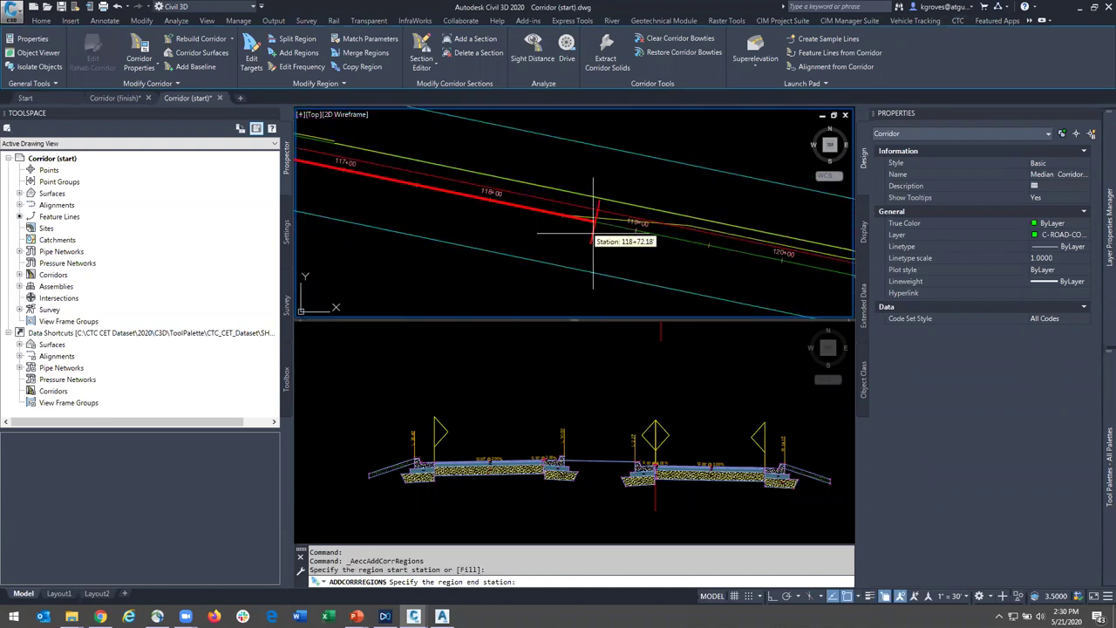
pyautogui.scroll(2, 511, 187)
pyautogui.click(524, 188)
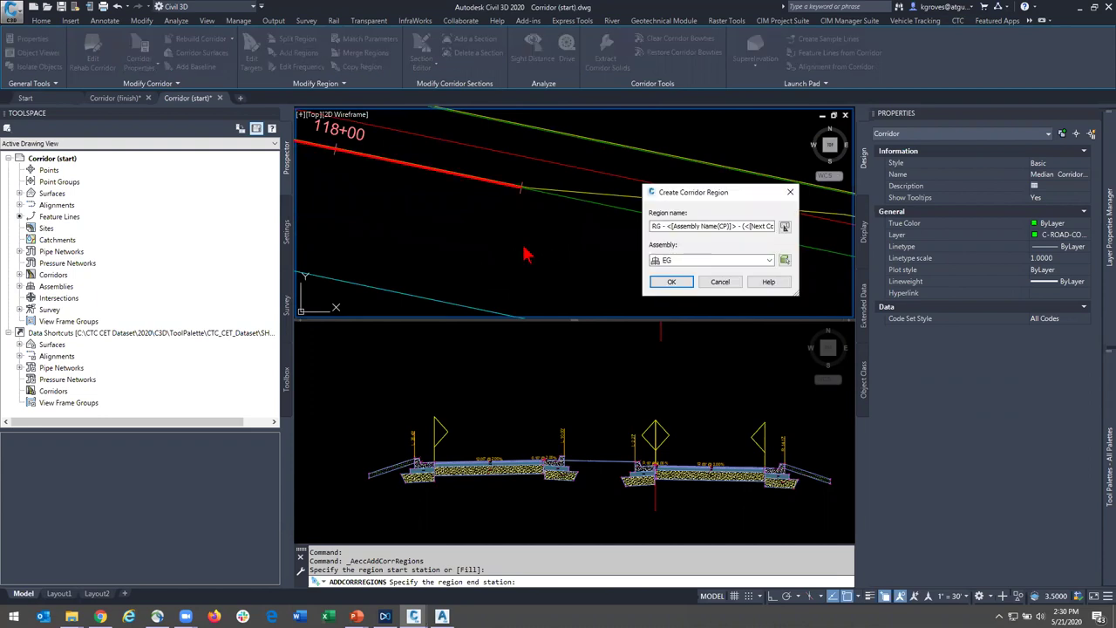
# - Assign the Median OTB L2MP assembly to the new region and accept its target mapping with no targets set
pyautogui.click(670, 260)
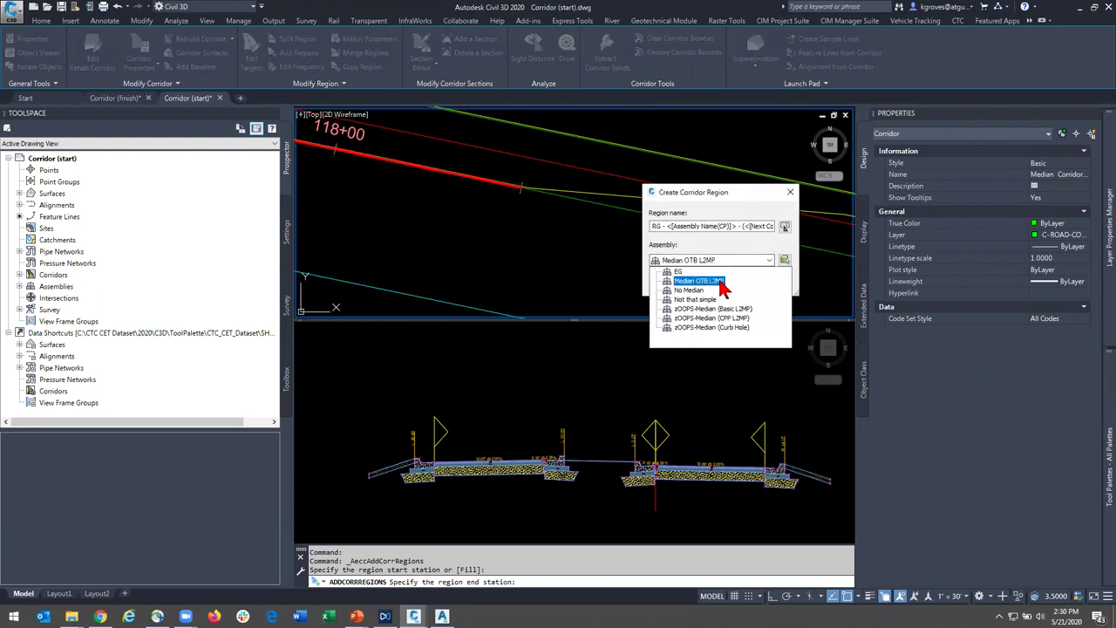
pyautogui.press('Up')
pyautogui.click(785, 261)
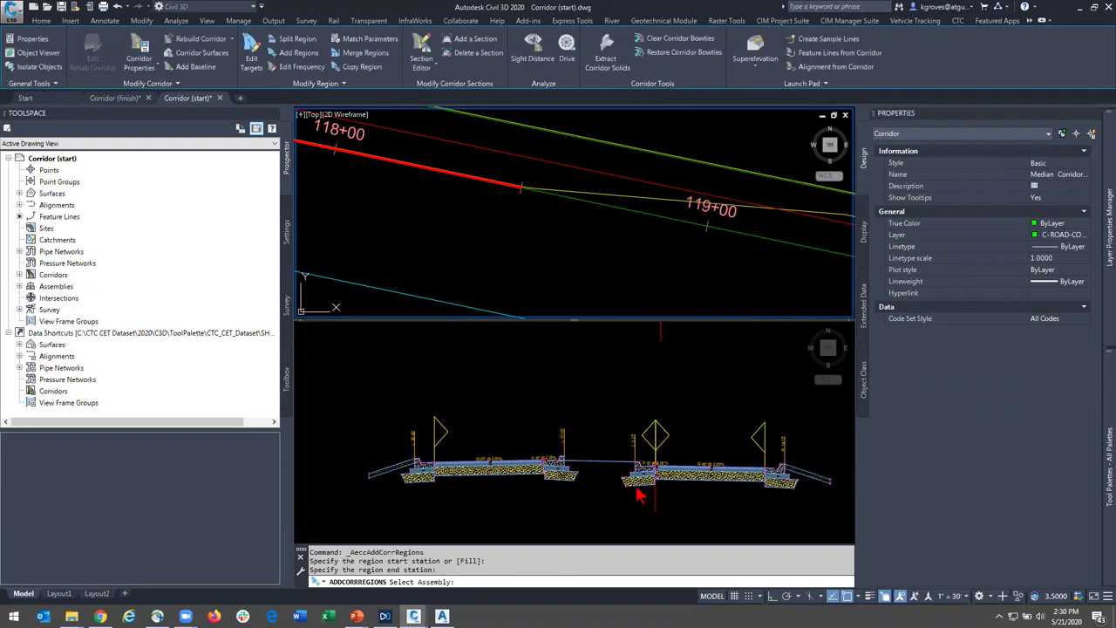
pyautogui.click(655, 510)
pyautogui.click(659, 504)
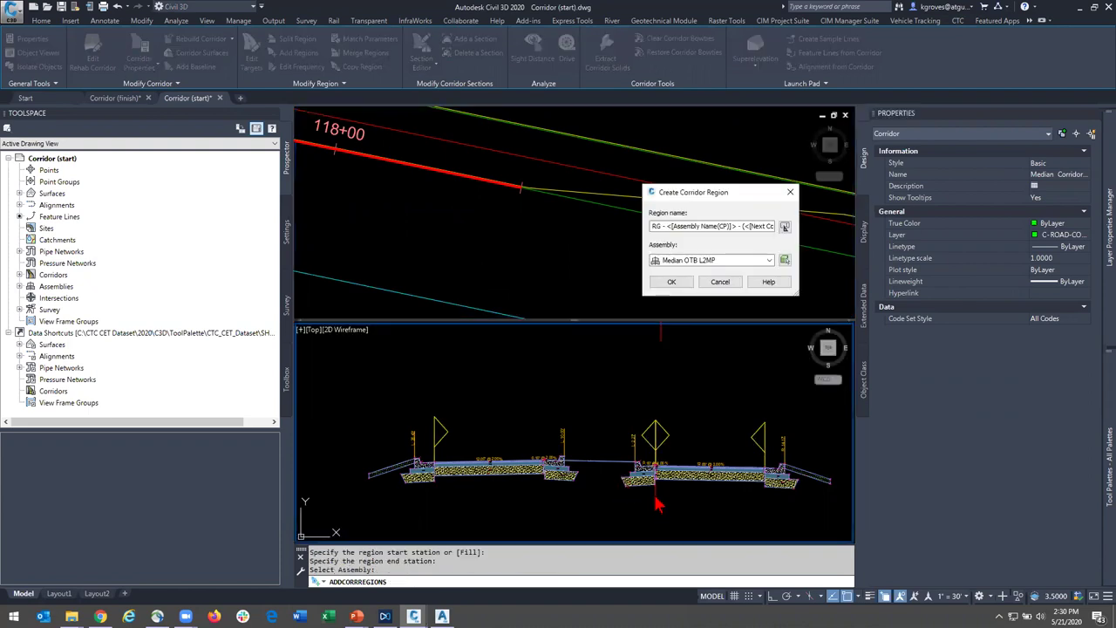
pyautogui.click(673, 283)
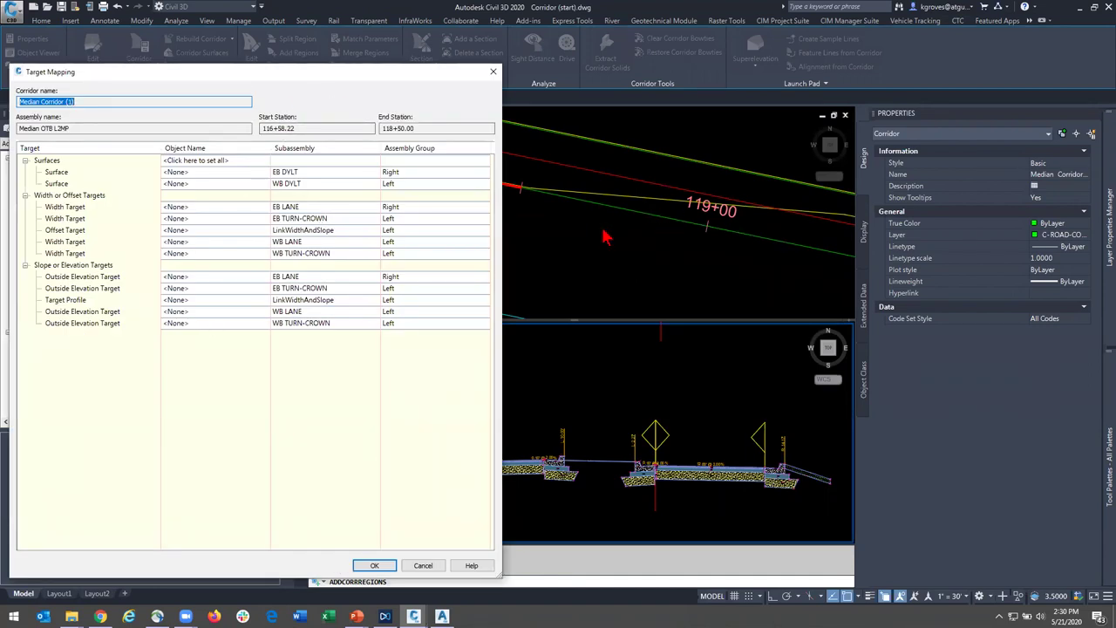
pyautogui.click(374, 565)
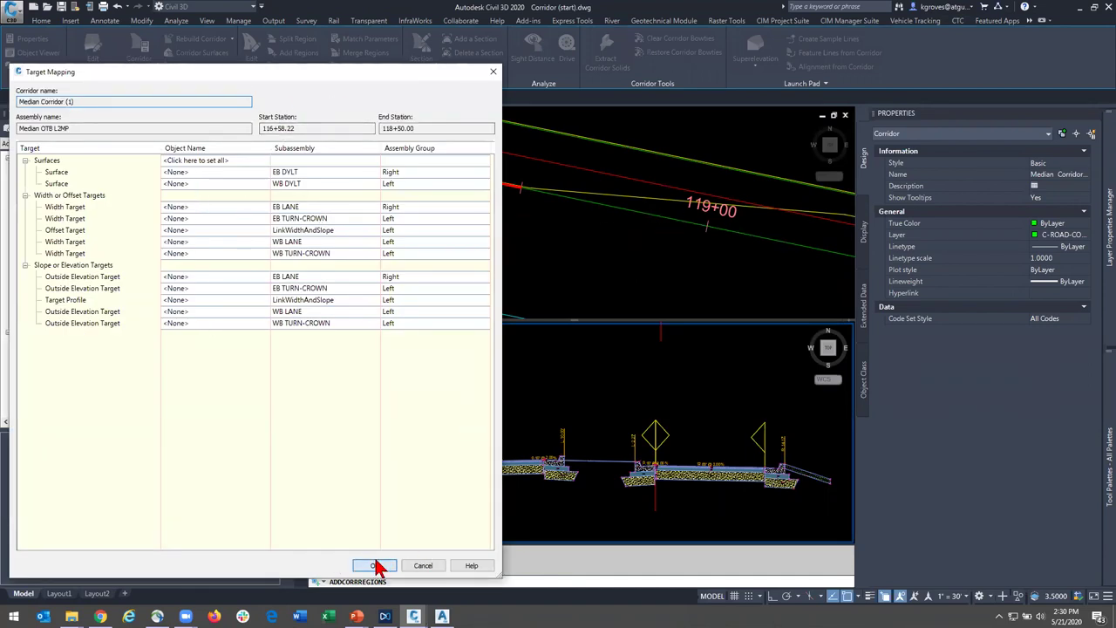
# - Edit the targets of the 116+58.22 to 118+50.00 region and set all surface targets to EG Surface Surface
pyautogui.scroll(-1, 450, 268)
pyautogui.scroll(3, 436, 275)
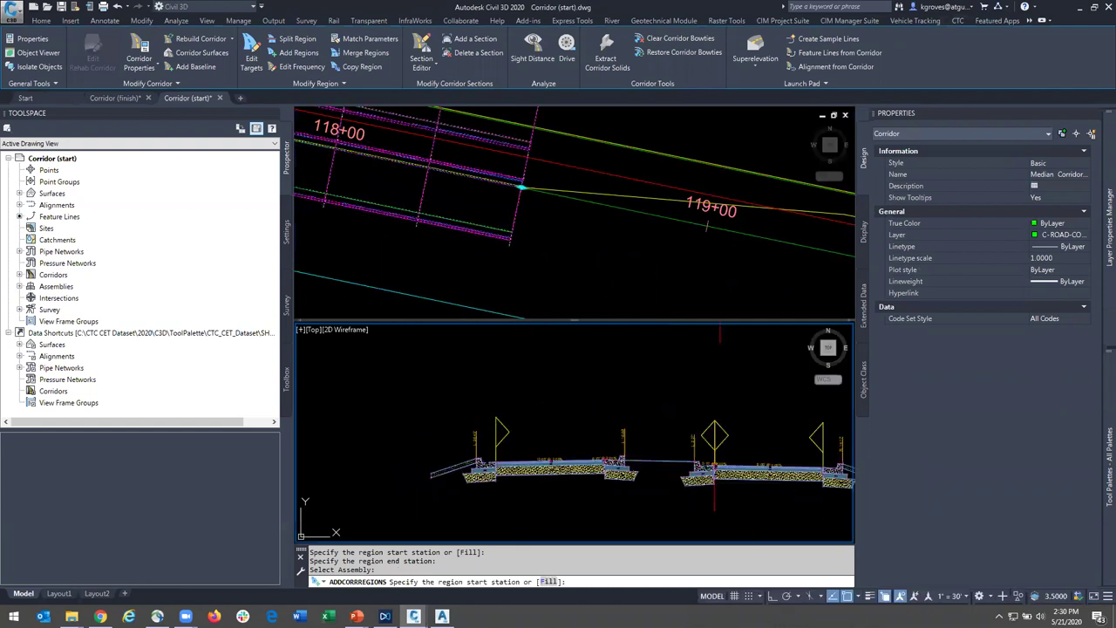
pyautogui.click(442, 285)
pyautogui.scroll(-1, 442, 284)
pyautogui.scroll(-2, 404, 234)
pyautogui.moveTo(404, 234); pyautogui.dragTo(678, 259, button='middle')
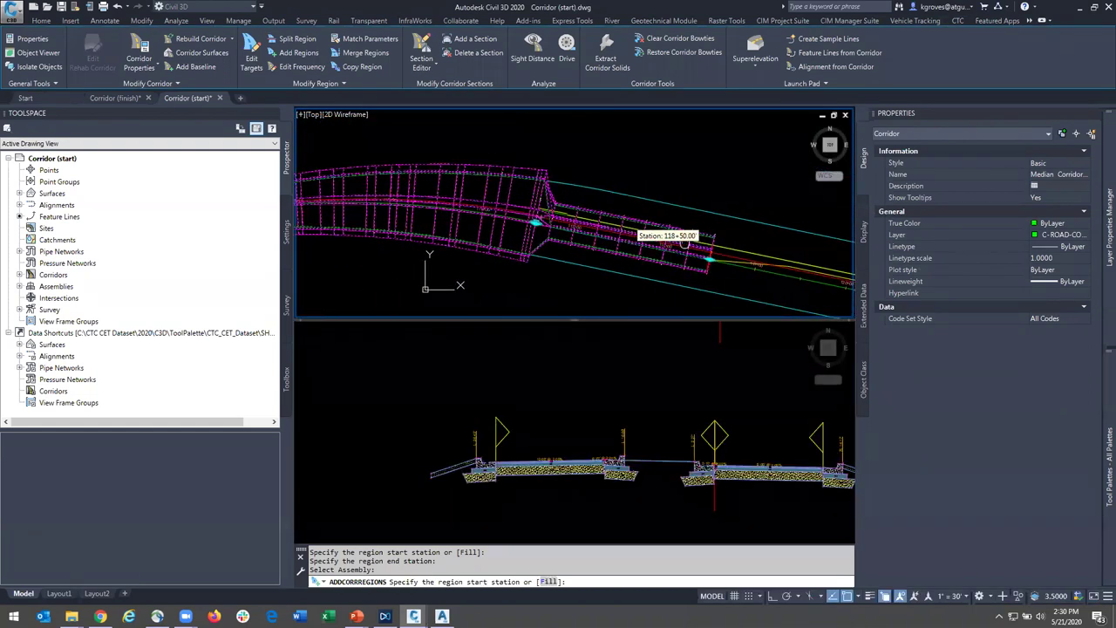
pyautogui.click(252, 58)
pyautogui.click(627, 276)
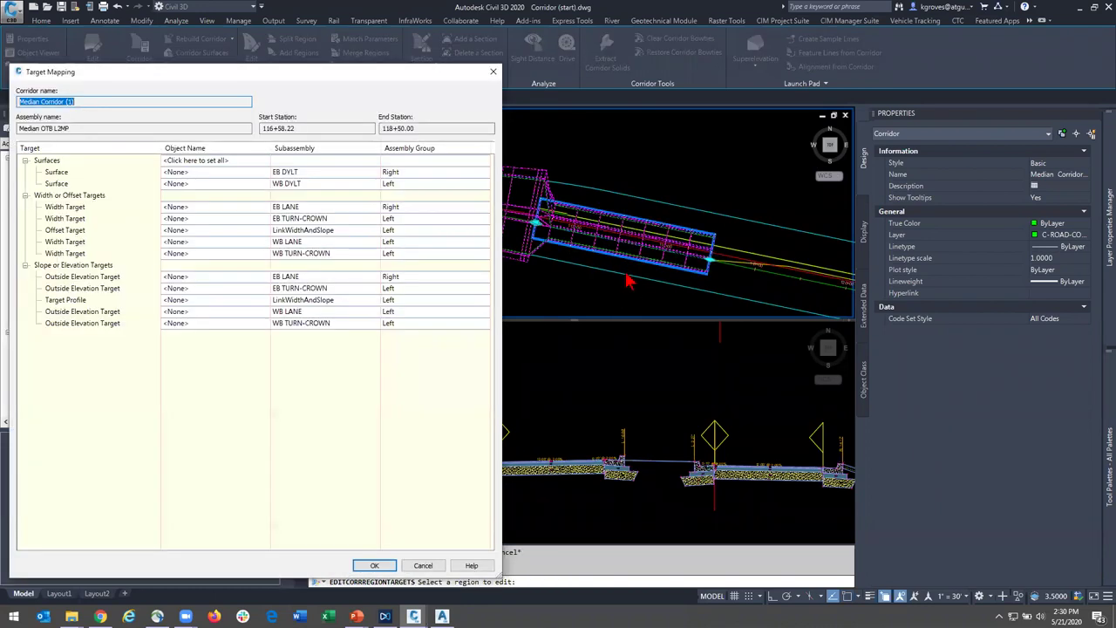
pyautogui.click(200, 161)
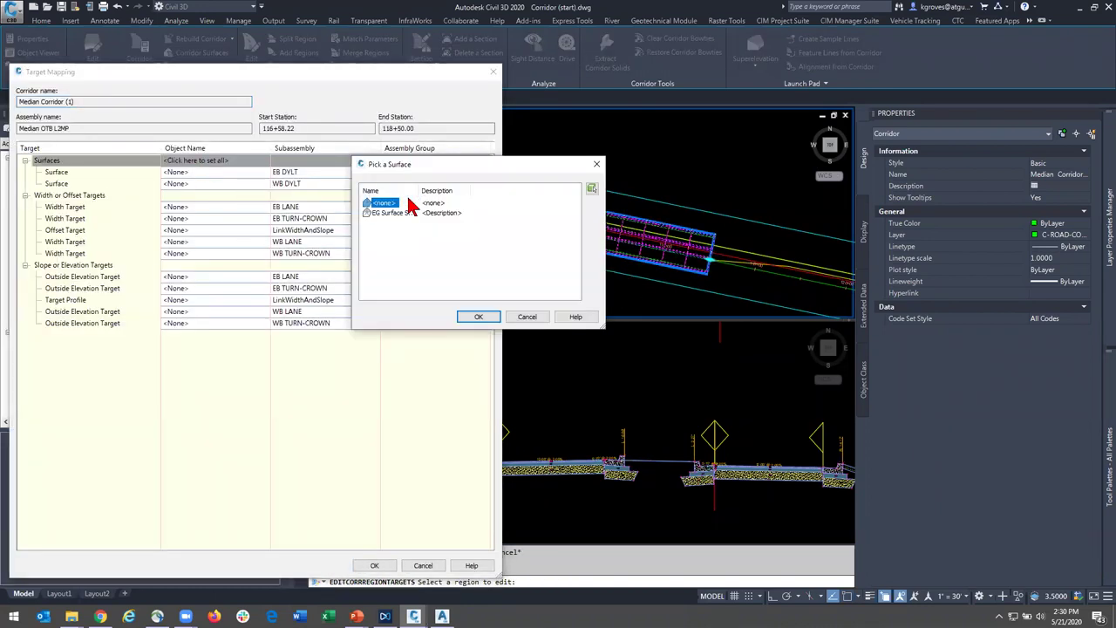
pyautogui.click(391, 214)
pyautogui.click(478, 317)
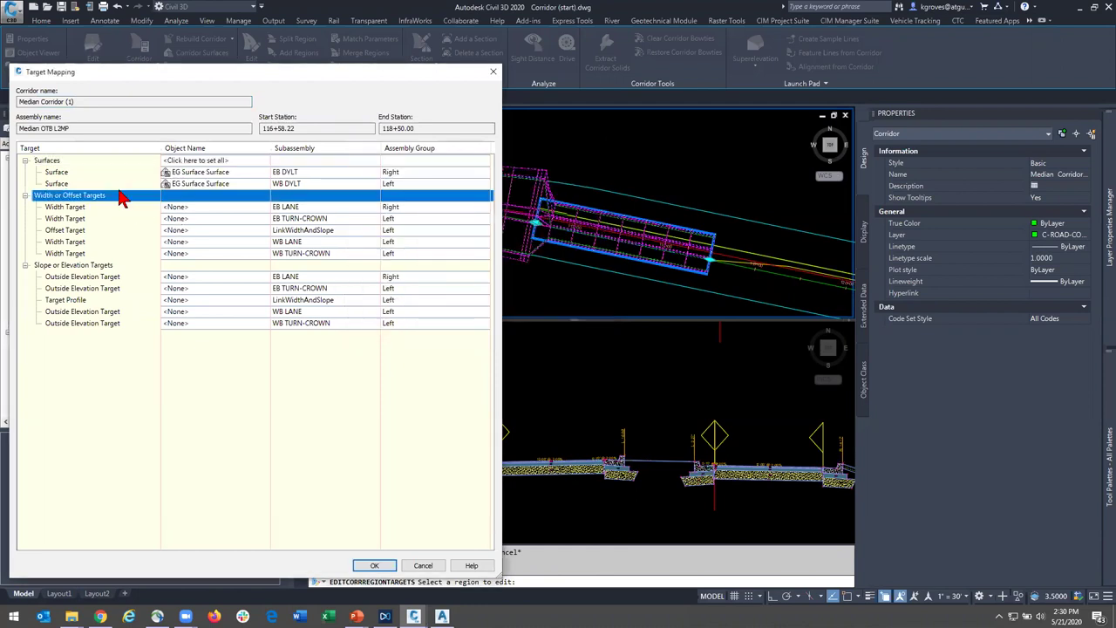
# - Set the EB LANE width target to the cyan edge polyline south of the region, using feature lines, survey figures and polylines
pyautogui.click(117, 206)
pyautogui.click(208, 208)
pyautogui.click(318, 267)
pyautogui.click(301, 279)
pyautogui.click(313, 321)
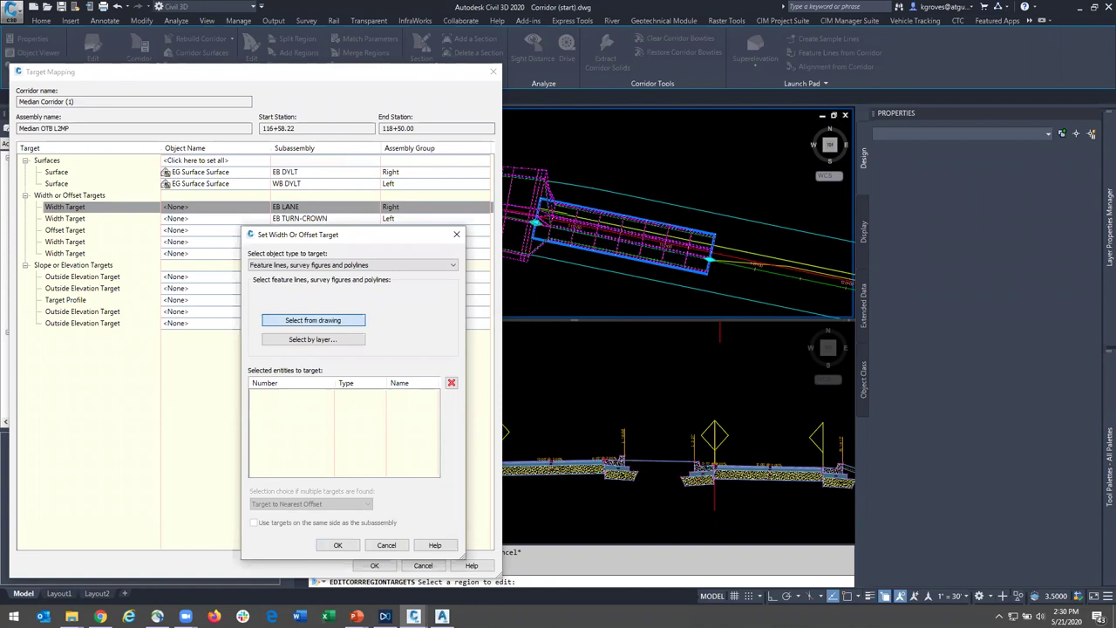
pyautogui.click(649, 279)
pyautogui.press('Return')
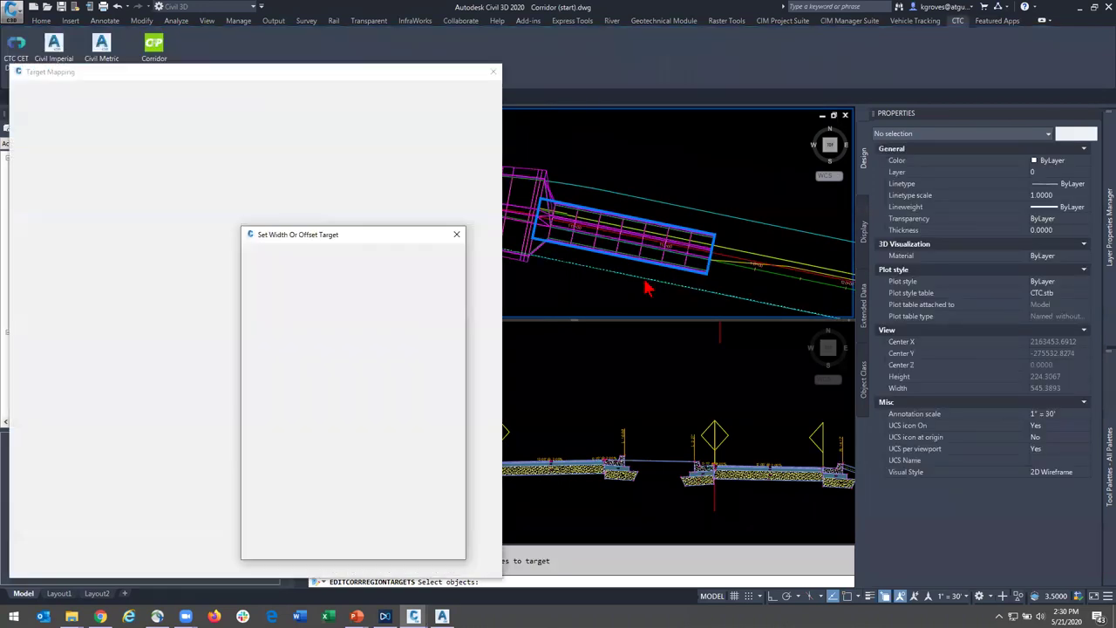
pyautogui.click(344, 545)
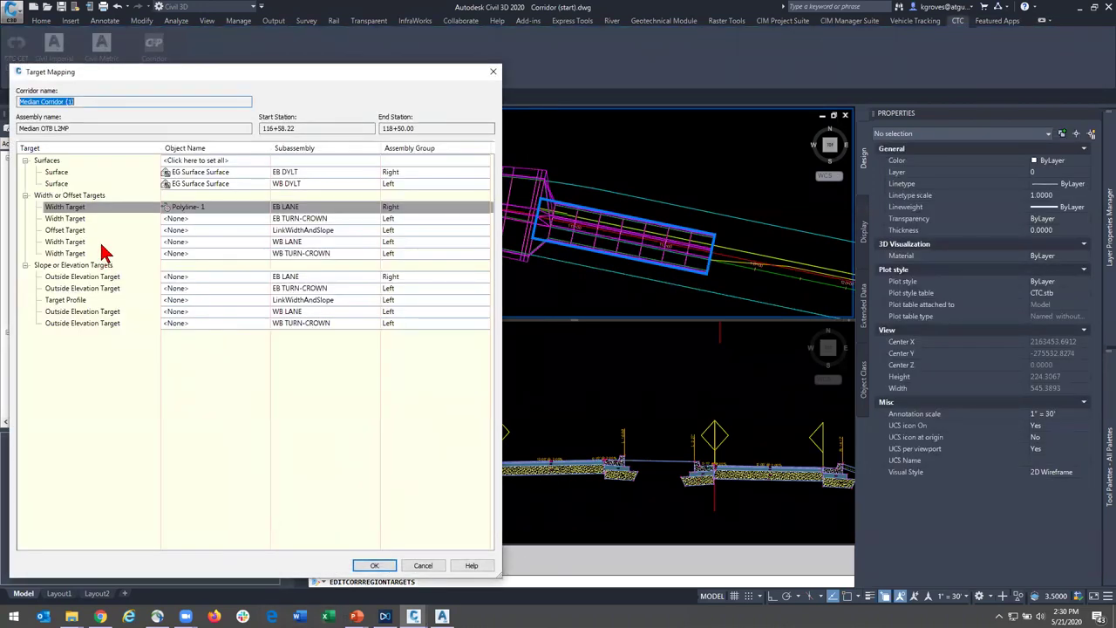
# - Set the WB LANE width target to the cyan edge polyline north of the region
pyautogui.click(102, 243)
pyautogui.click(179, 241)
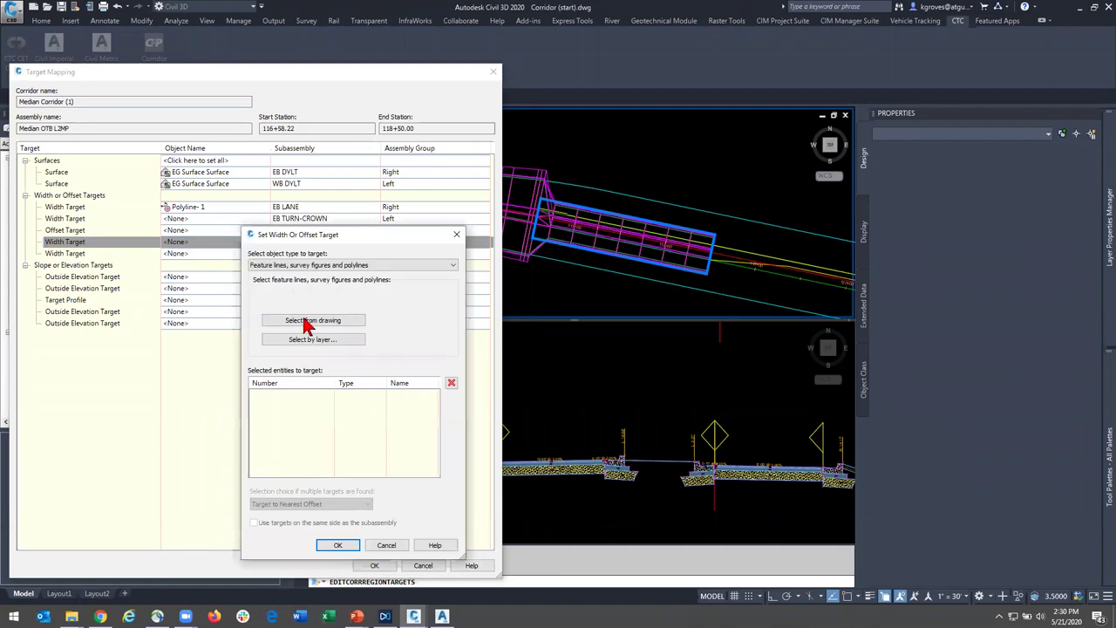
pyautogui.click(313, 320)
pyautogui.click(639, 203)
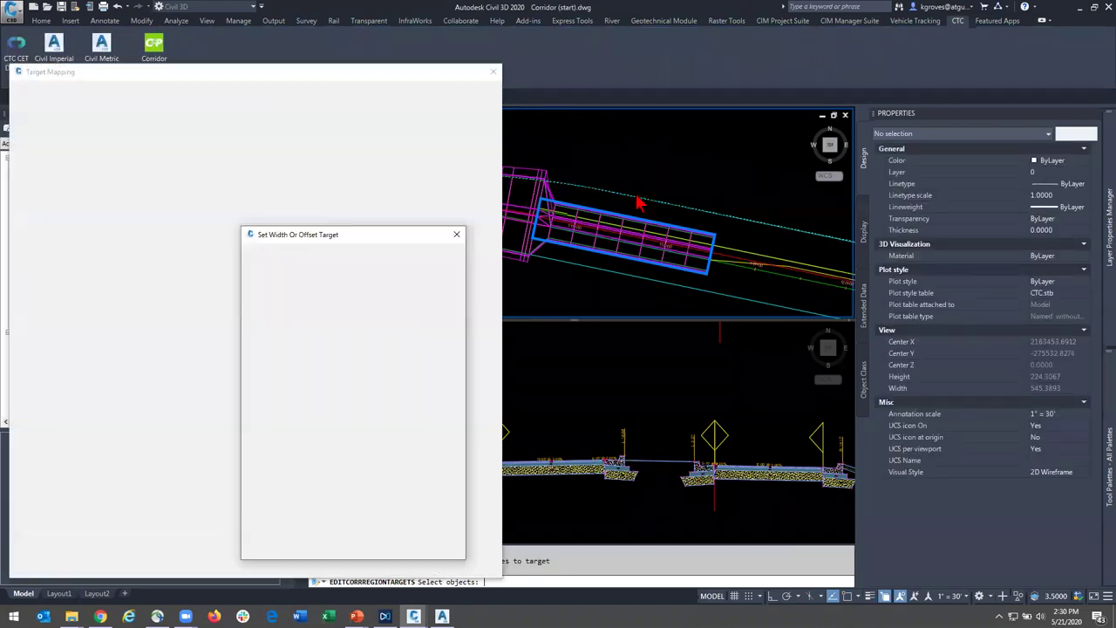
pyautogui.click(342, 544)
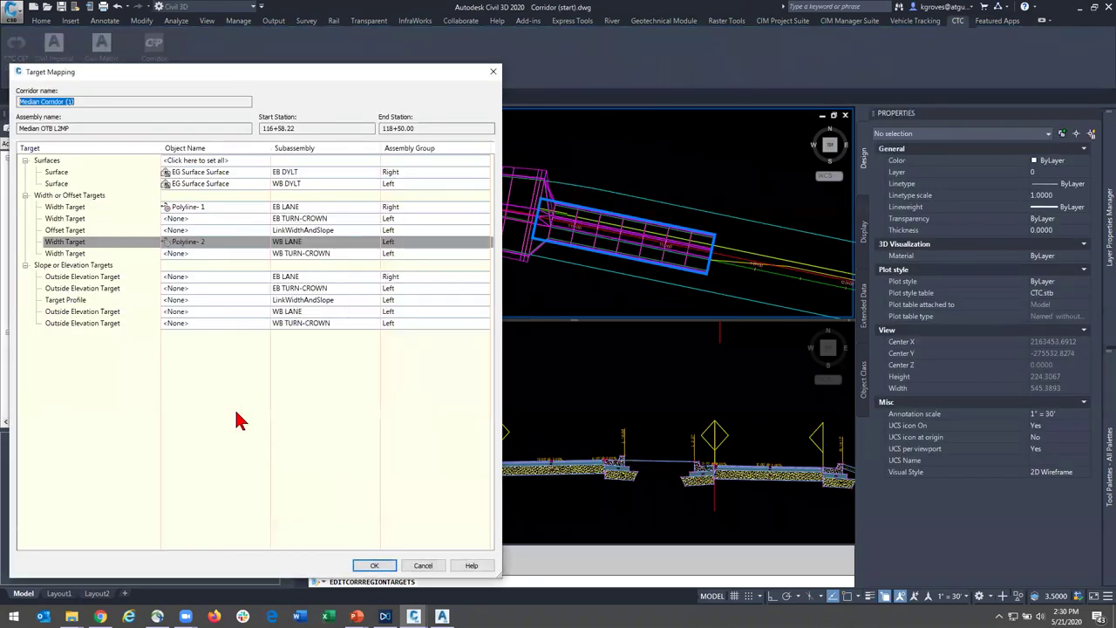
# - Set the EB TURN-CROWN width target to the yellow polyline that leaves the baseline at the region's end toward station 119+00
pyautogui.click(122, 220)
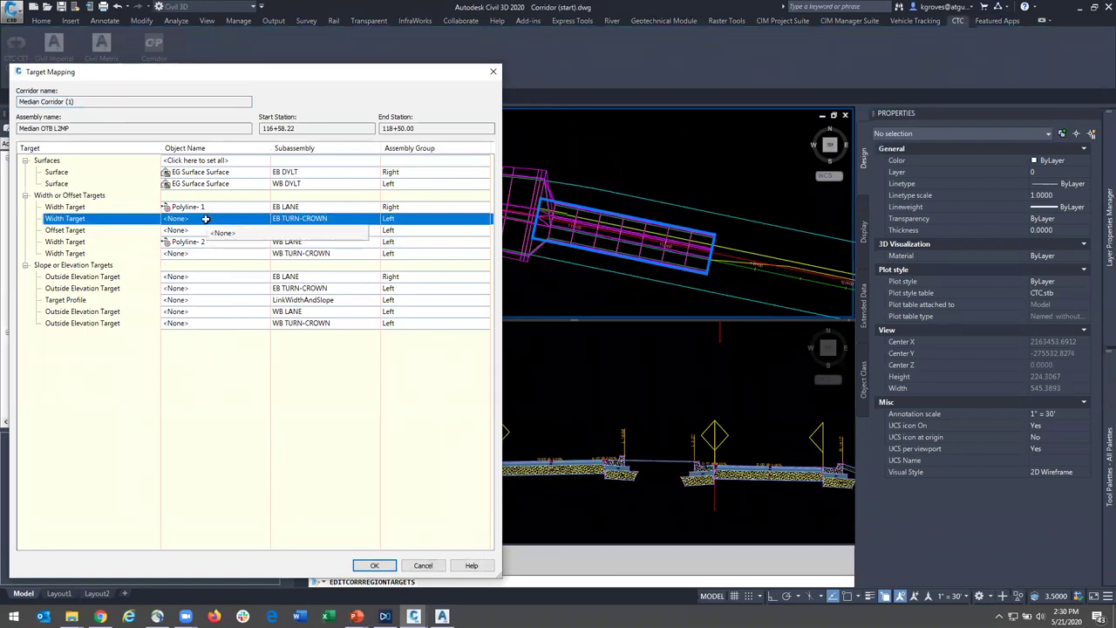
pyautogui.click(206, 219)
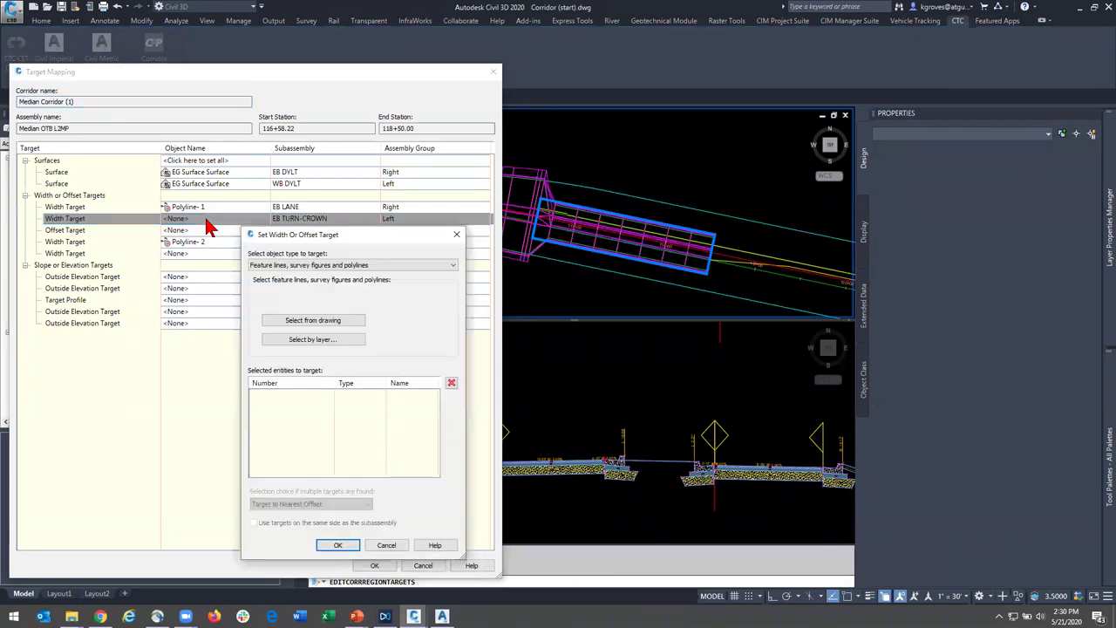
pyautogui.click(313, 320)
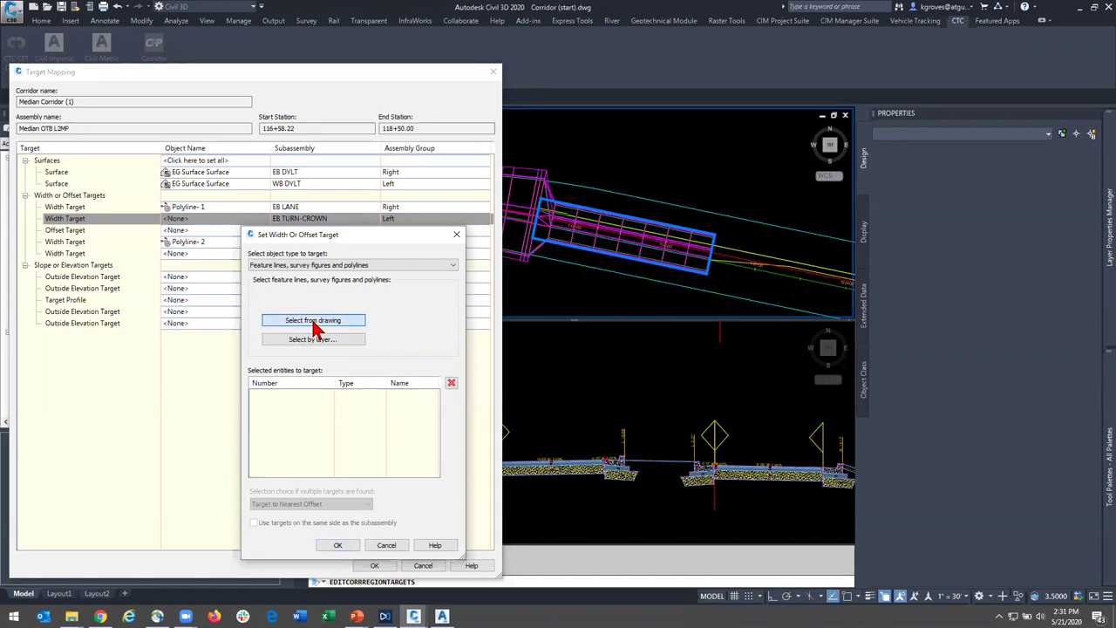
pyautogui.scroll(4, 736, 227)
pyautogui.scroll(5, 806, 253)
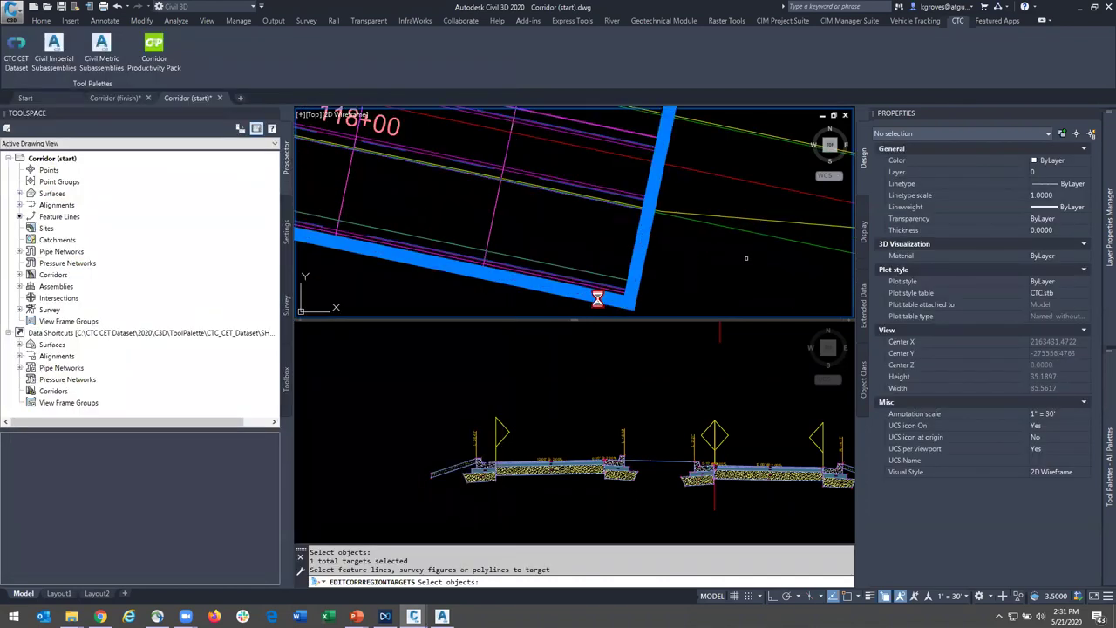
pyautogui.click(638, 259)
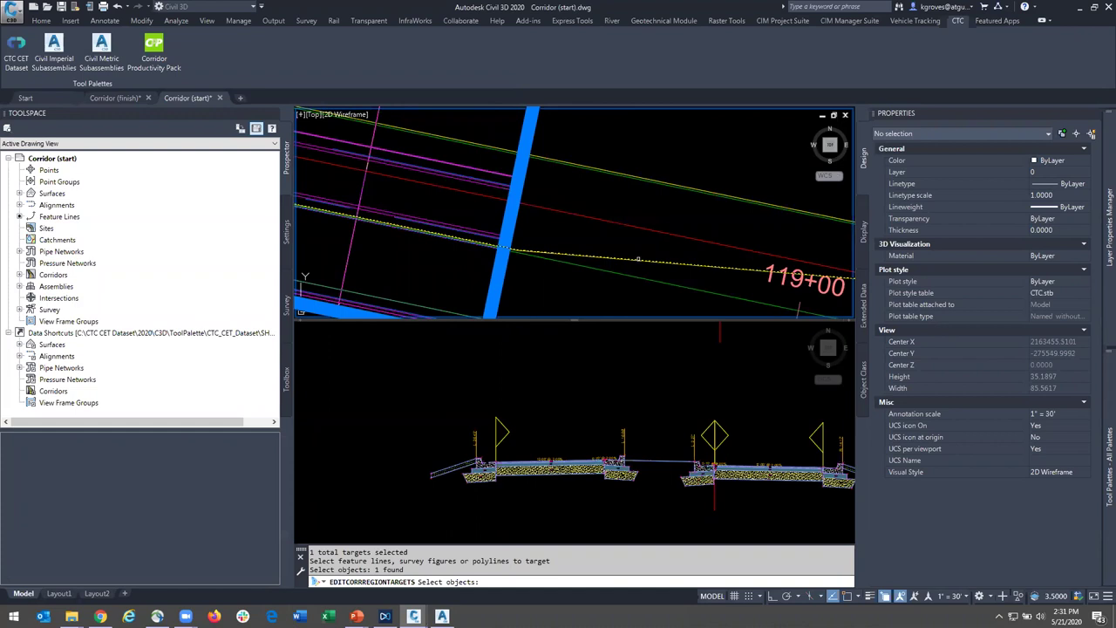
pyautogui.press('Return')
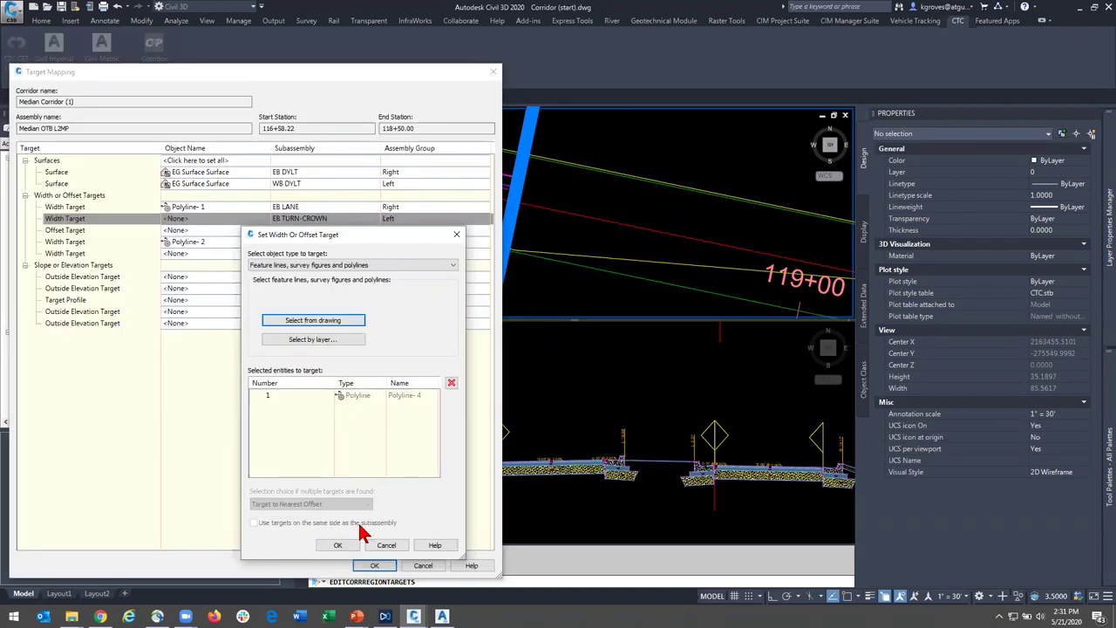
pyautogui.click(353, 546)
# - Set the WB TURN-CROWN width target to the northern yellow line, choosing the polyline instead of the overlapping alignment
pyautogui.click(104, 232)
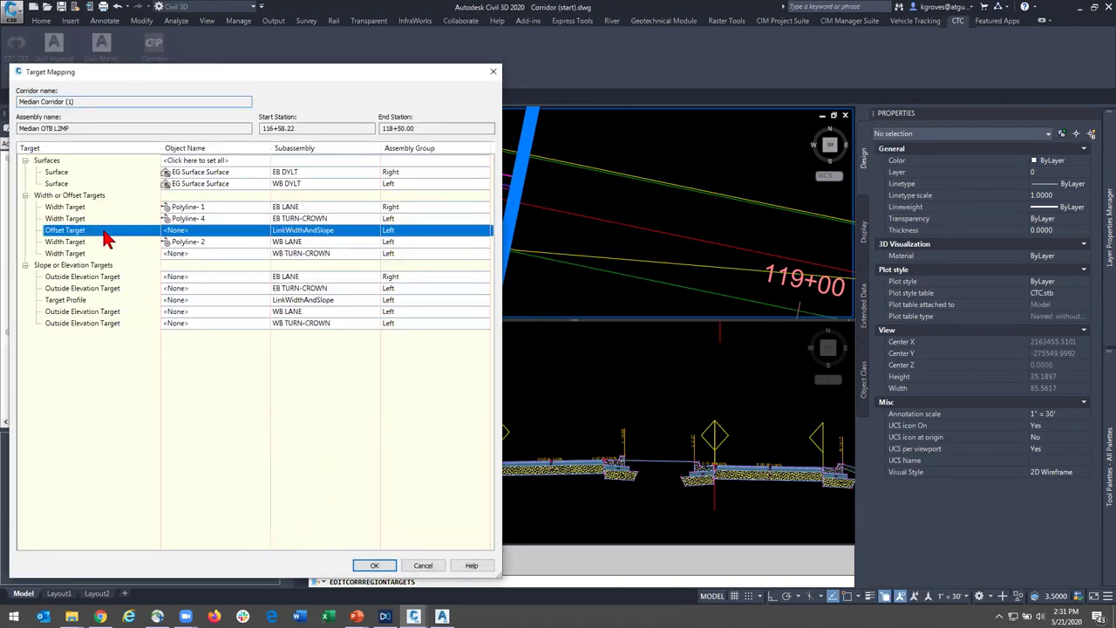
pyautogui.click(150, 254)
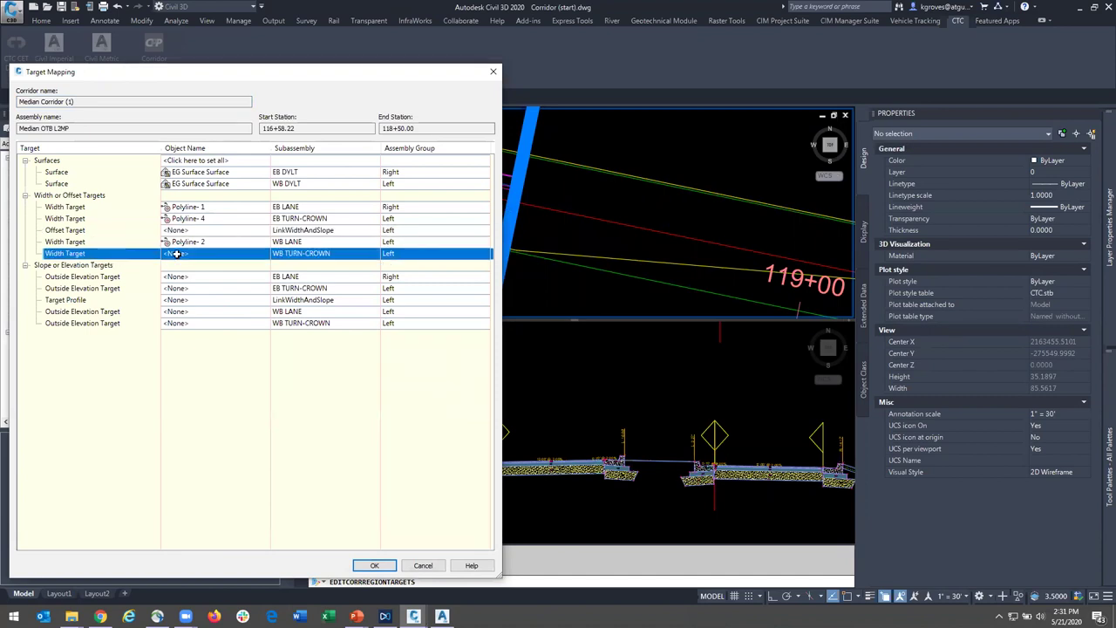
pyautogui.click(177, 254)
pyautogui.click(353, 321)
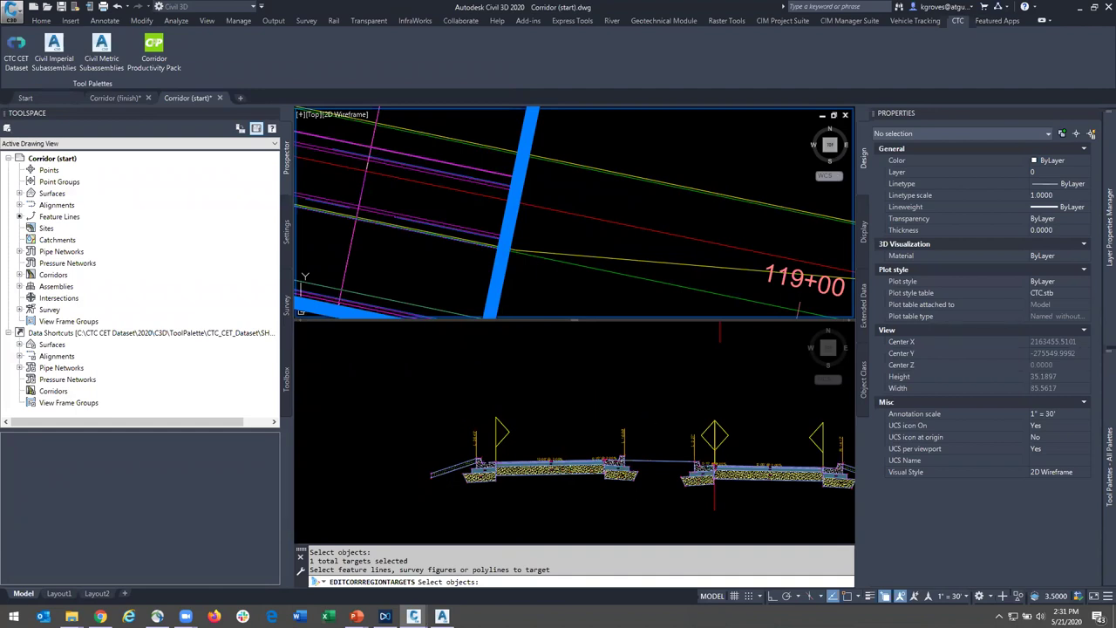
pyautogui.click(642, 177)
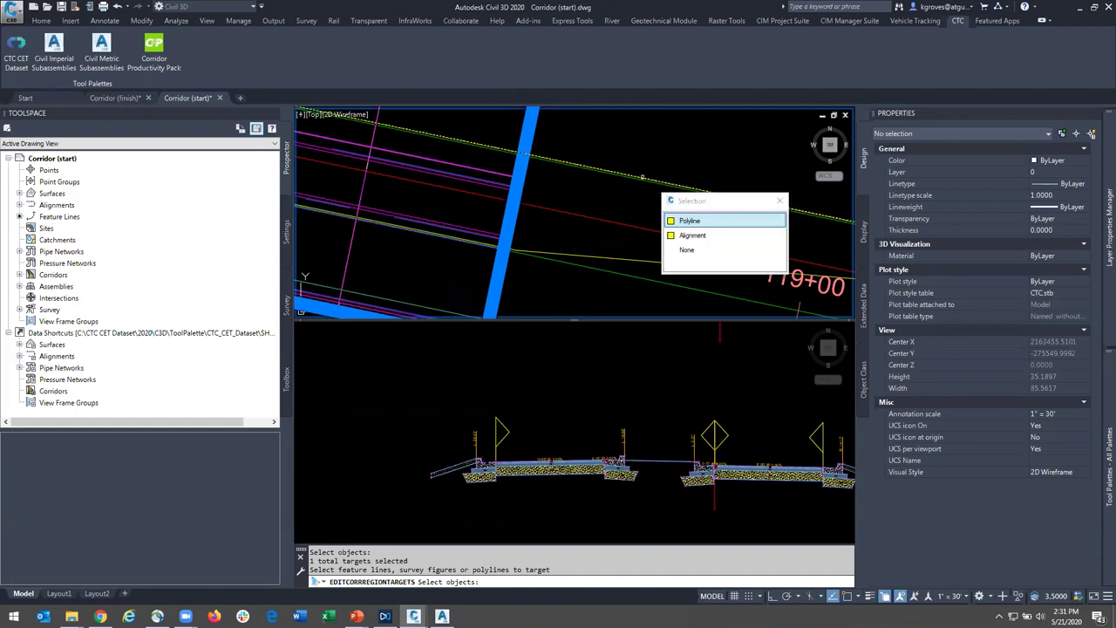
pyautogui.click(706, 225)
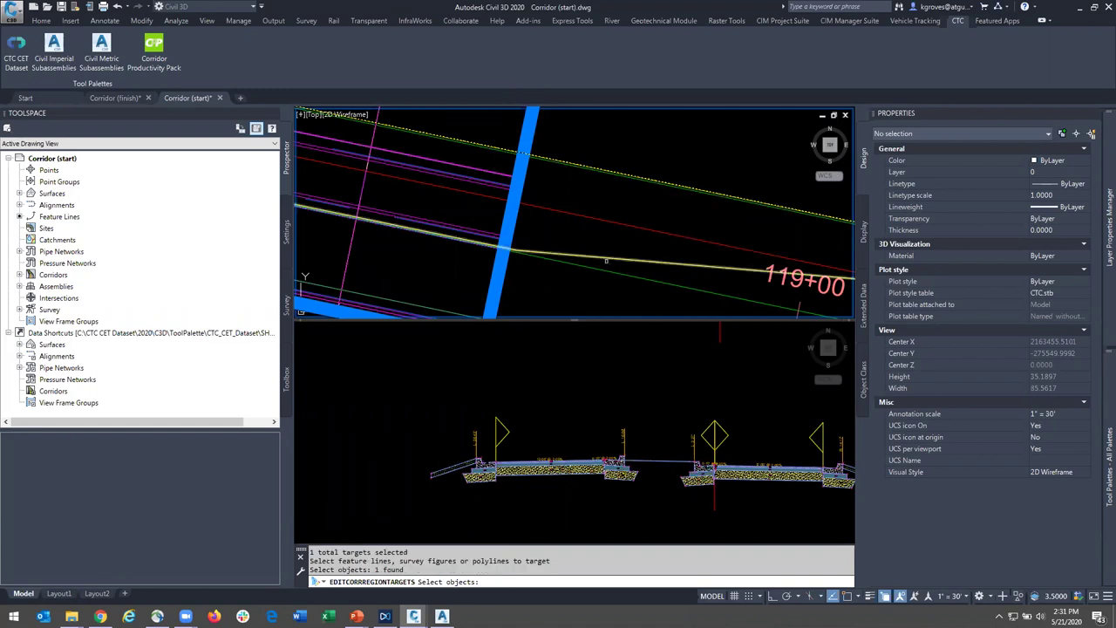
pyautogui.press('Return')
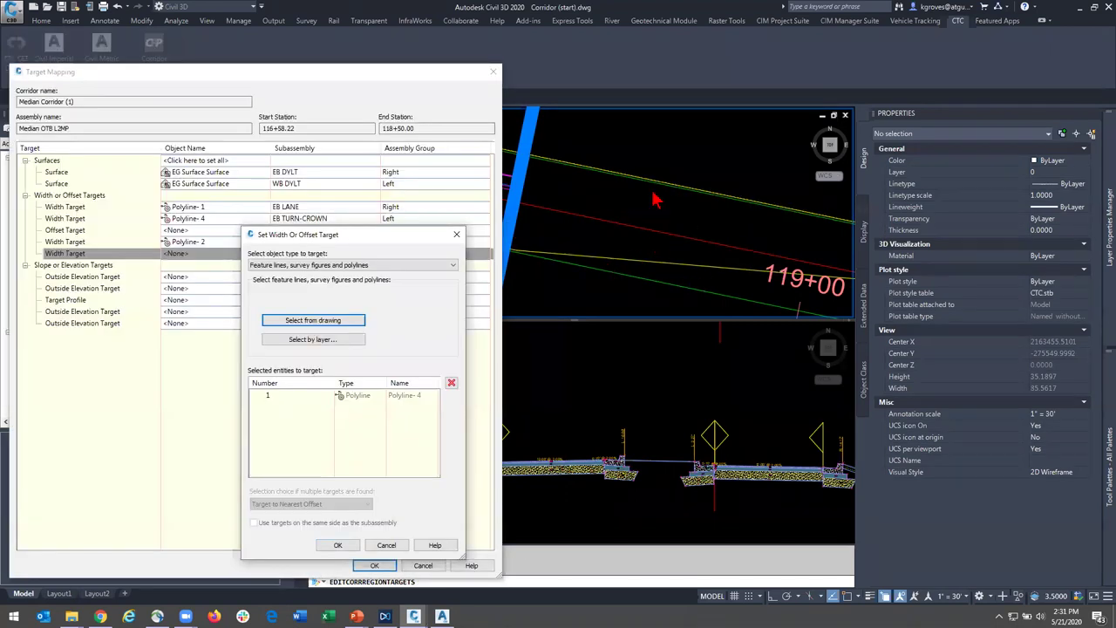
pyautogui.click(646, 266)
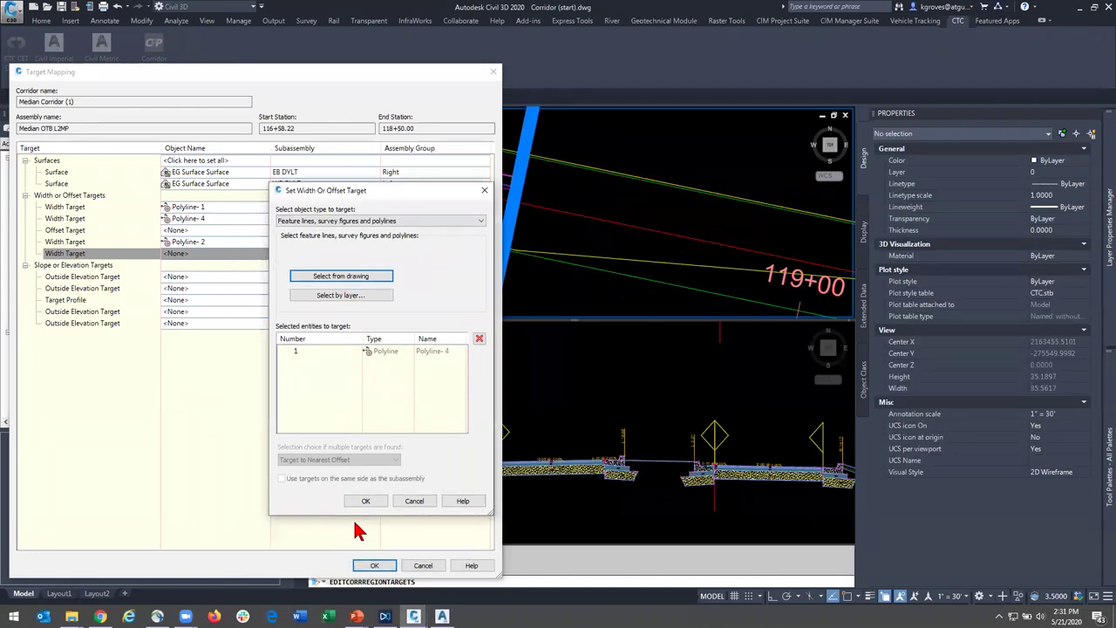
pyautogui.click(344, 544)
# - Set the LinkWidthAndSlope offset target to the WB alignment
pyautogui.click(119, 242)
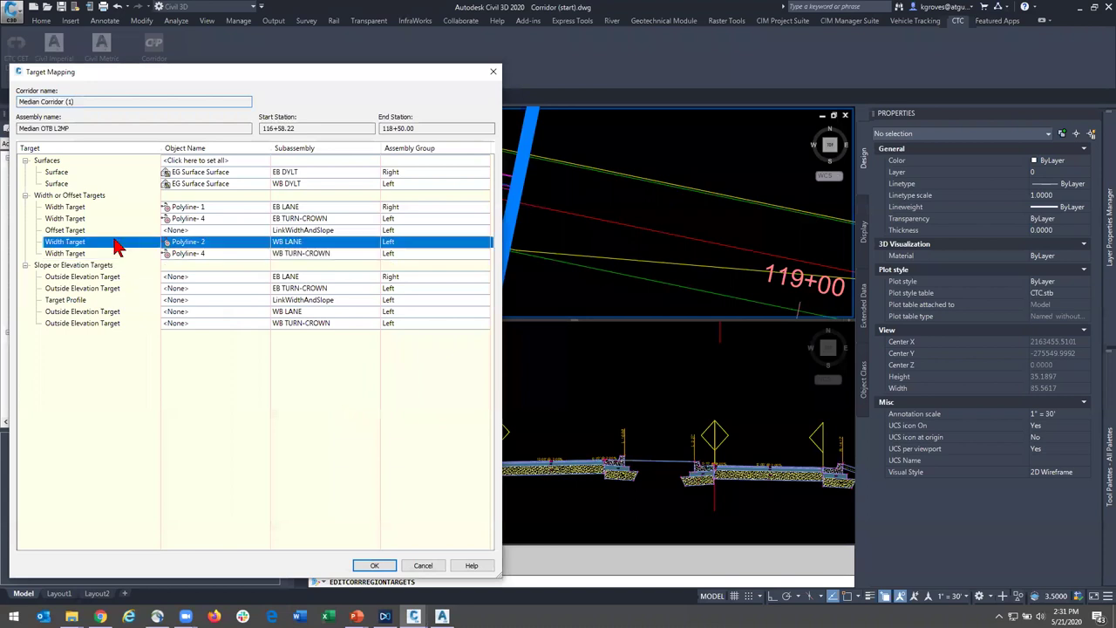
pyautogui.click(109, 231)
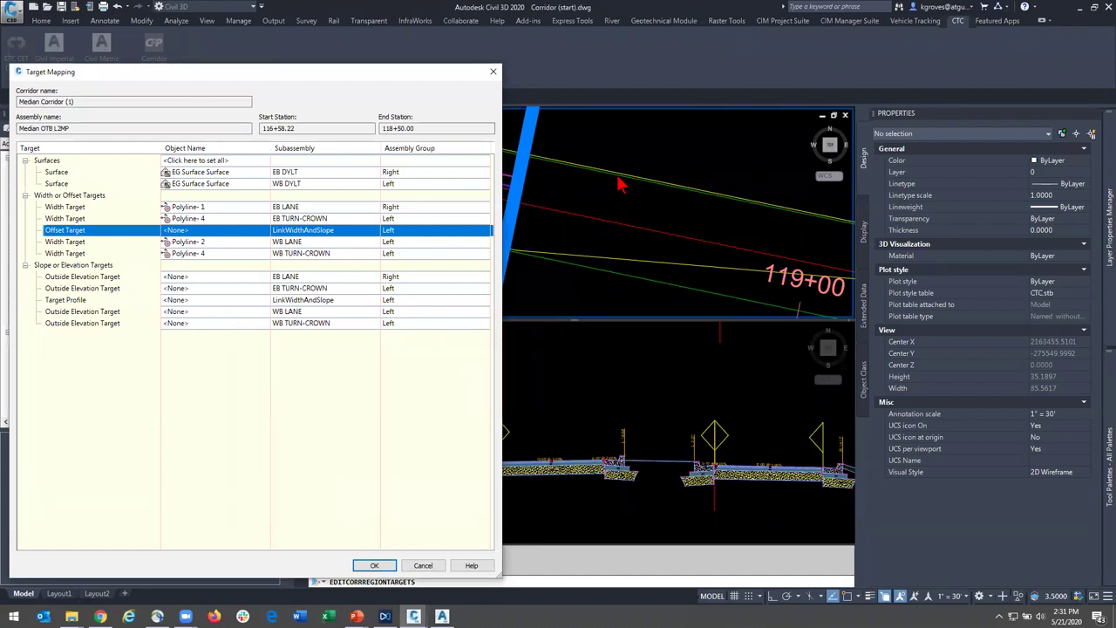
pyautogui.click(217, 230)
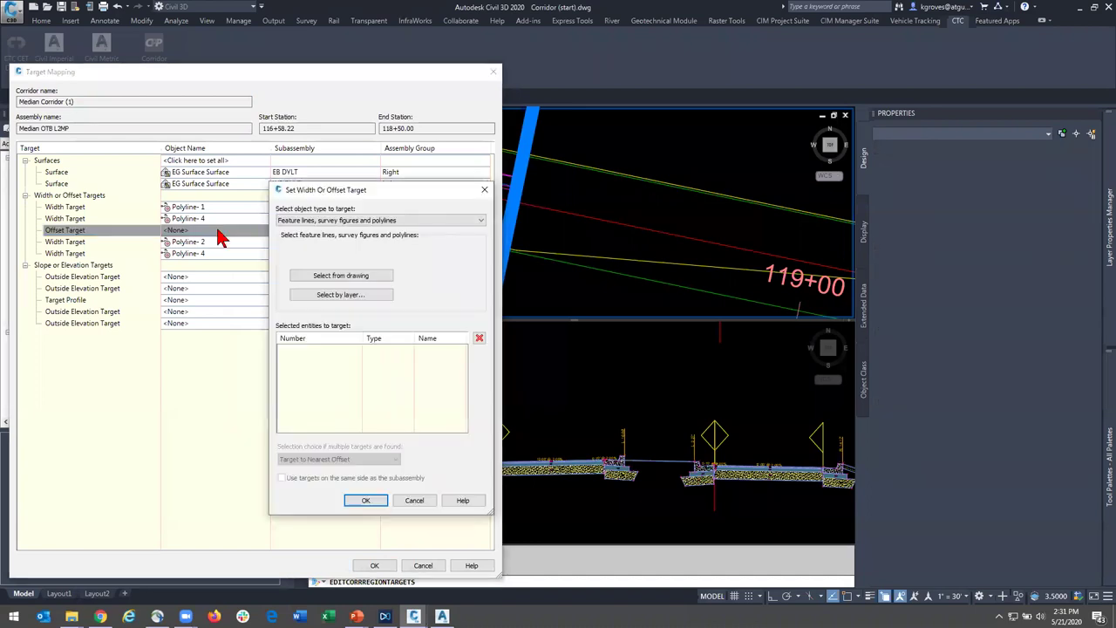
pyautogui.click(322, 223)
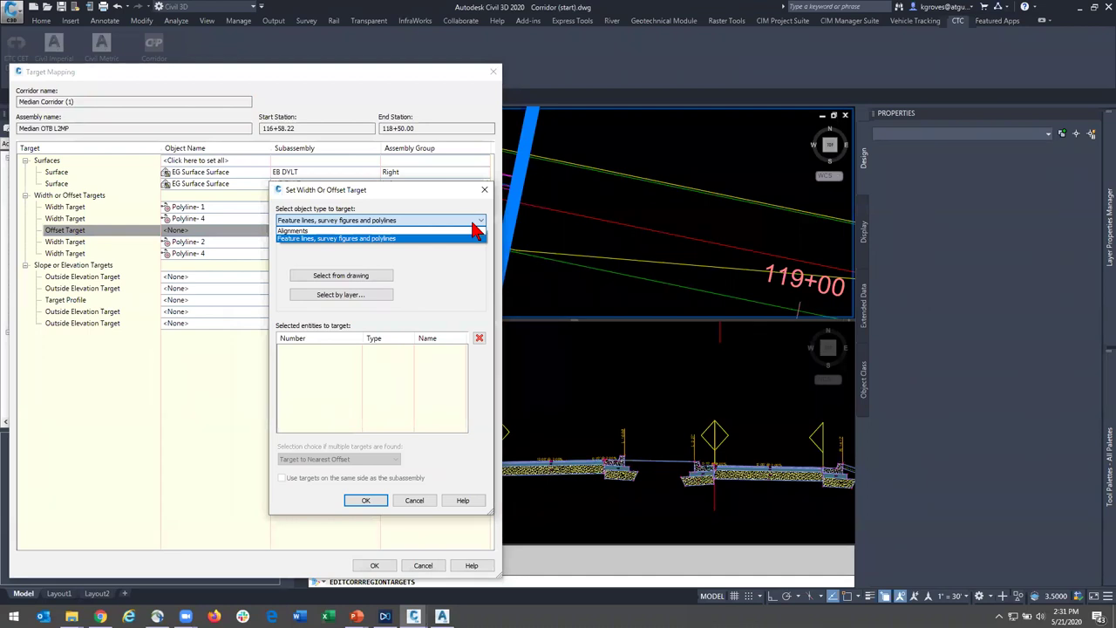
pyautogui.click(455, 230)
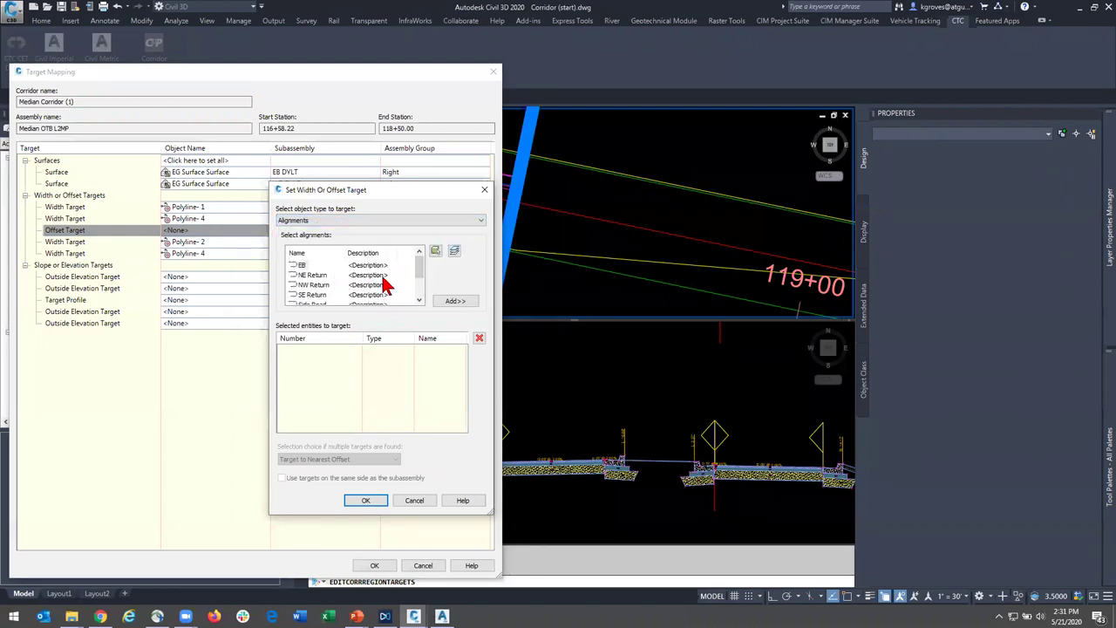
pyautogui.moveTo(422, 274); pyautogui.dragTo(418, 295)
pyautogui.click(304, 295)
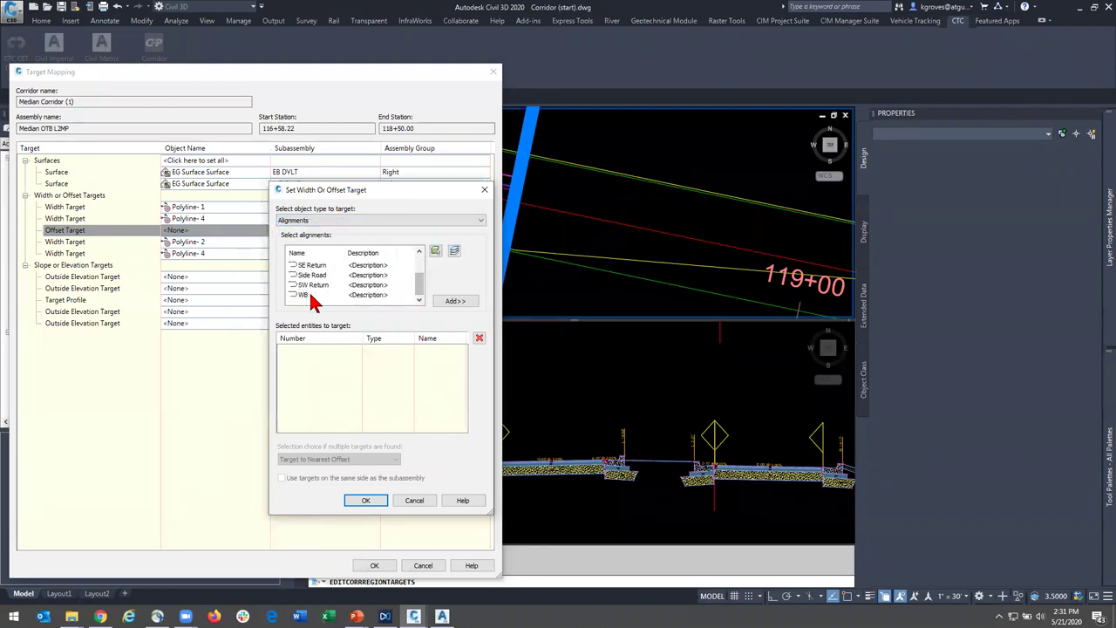
pyautogui.click(455, 301)
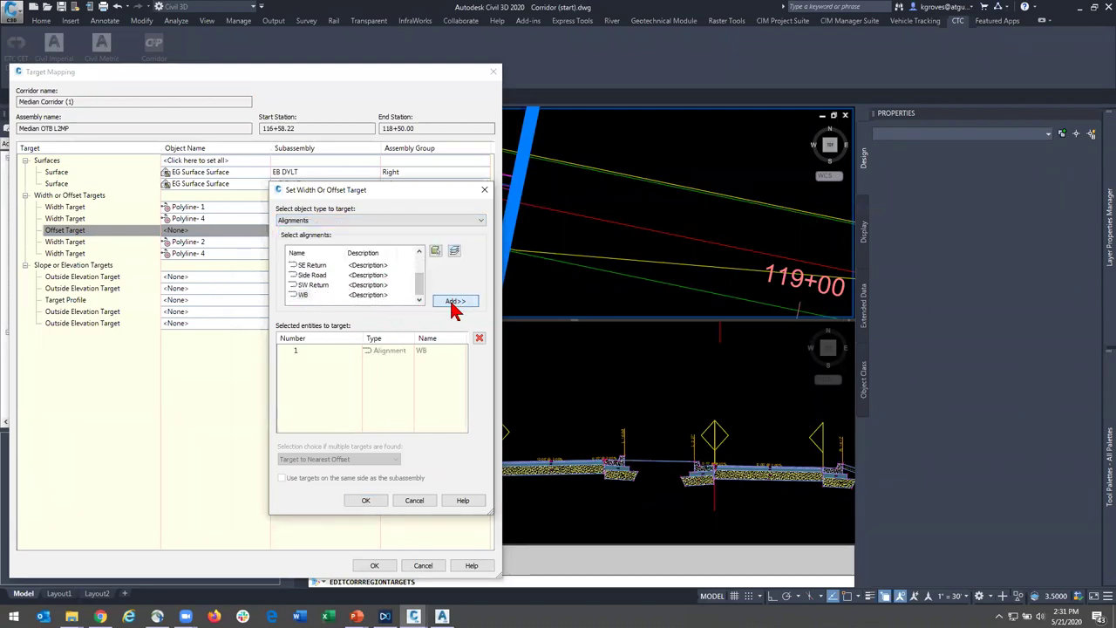
pyautogui.click(365, 500)
# - Set the LinkWidthAndSlope target profile to the WB FG profile of the WB alignment
pyautogui.click(106, 291)
pyautogui.click(111, 301)
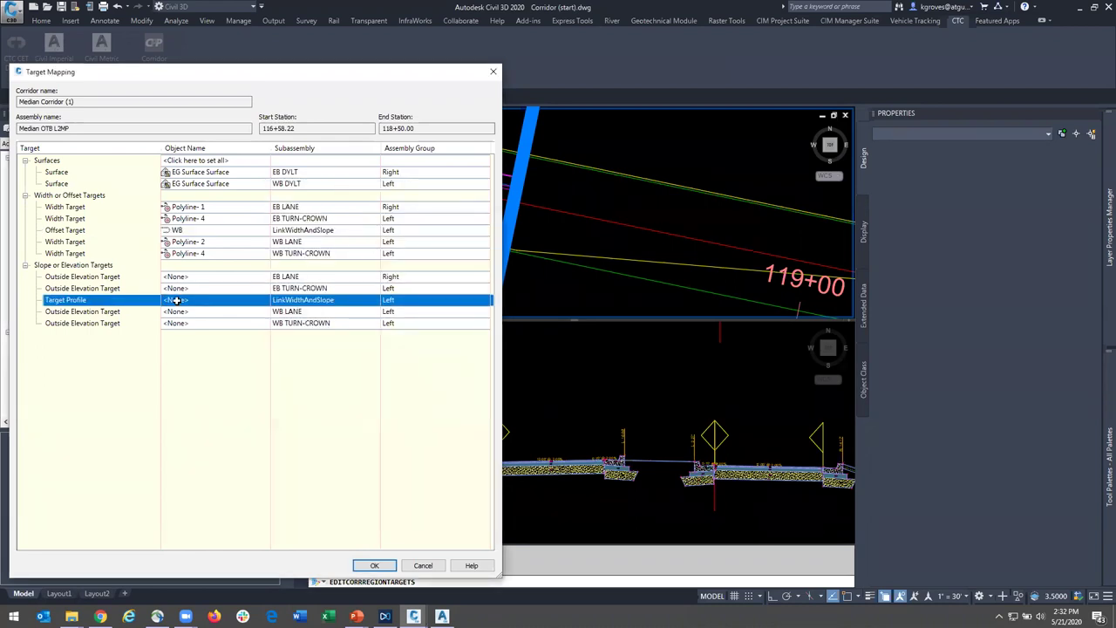
pyautogui.click(174, 300)
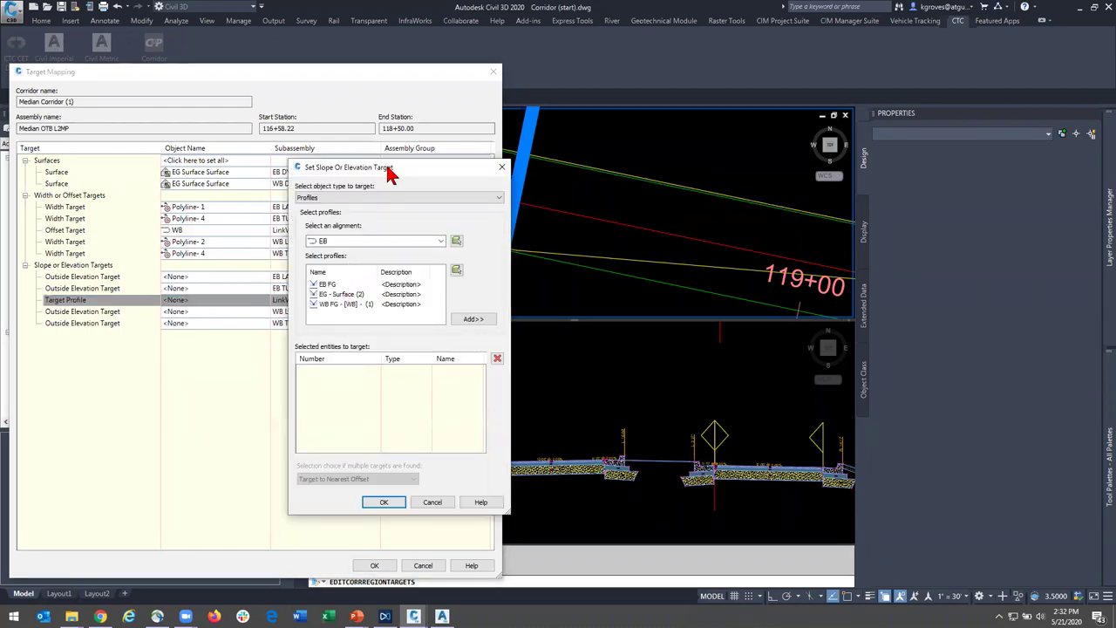
pyautogui.moveTo(390, 174); pyautogui.dragTo(316, 260)
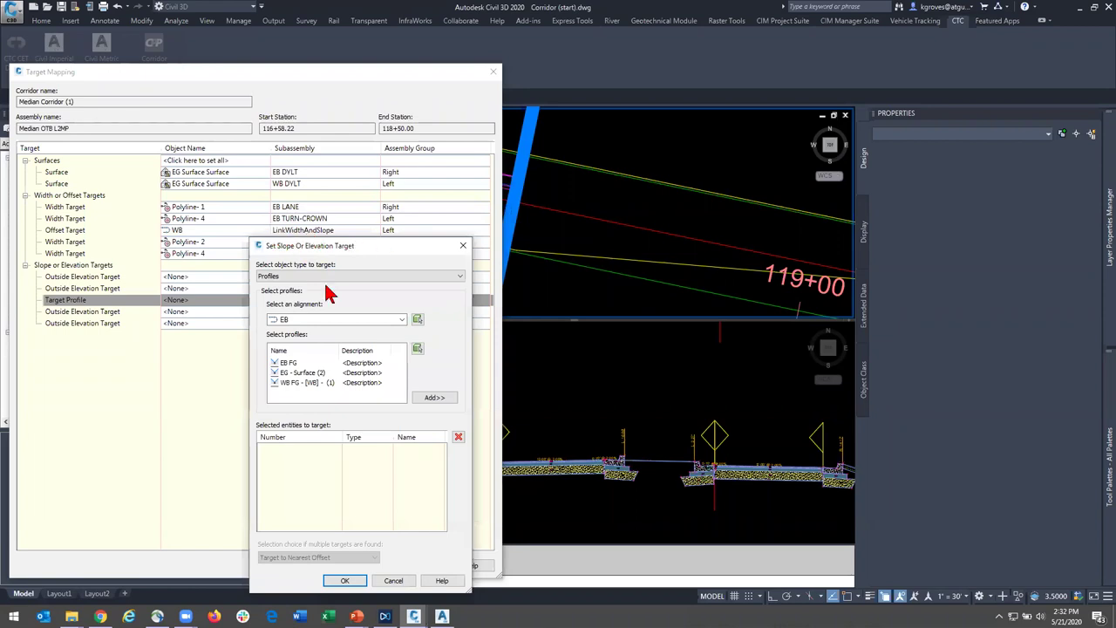
pyautogui.click(319, 320)
pyautogui.click(292, 384)
pyautogui.click(364, 375)
pyautogui.click(435, 398)
pyautogui.click(346, 581)
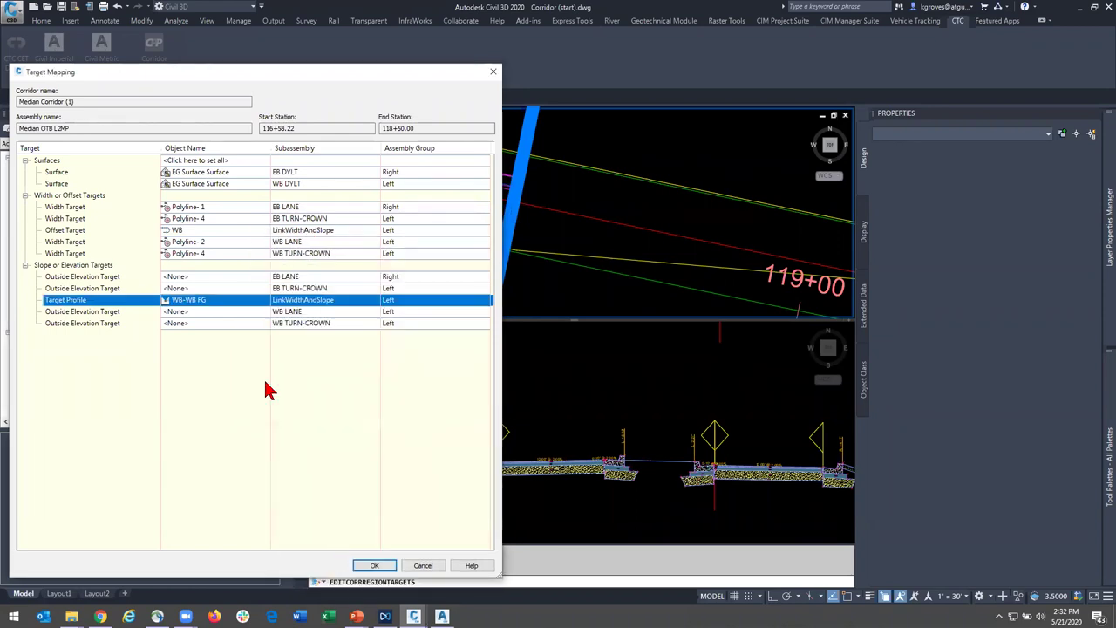
# - Apply the target mapping to the Median OTB L2MP region and finish editing targets
pyautogui.click(375, 566)
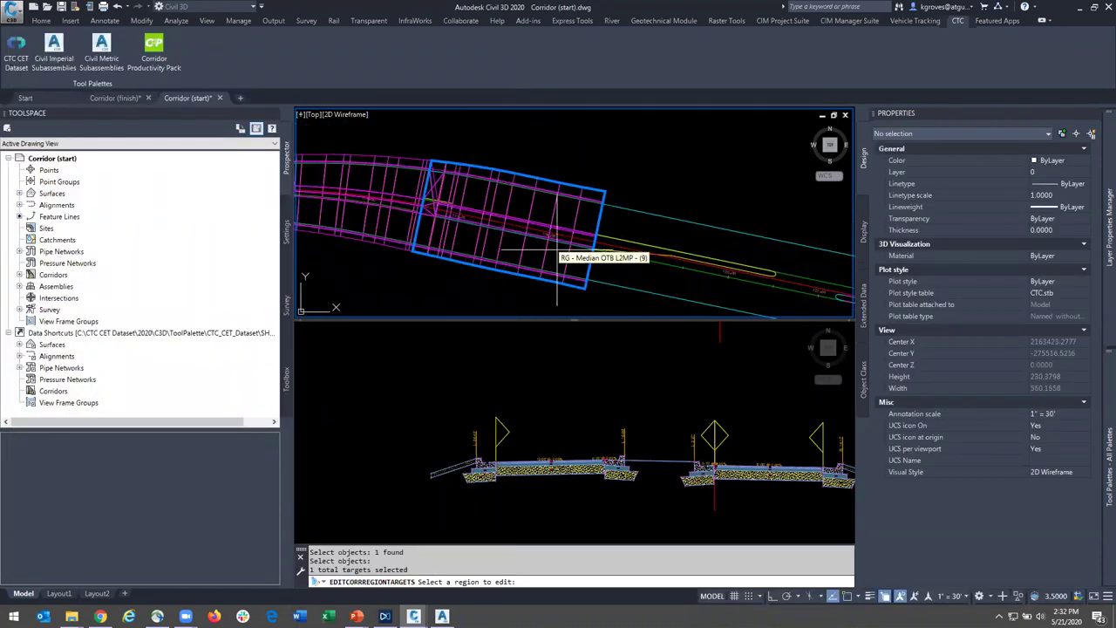
pyautogui.click(436, 251)
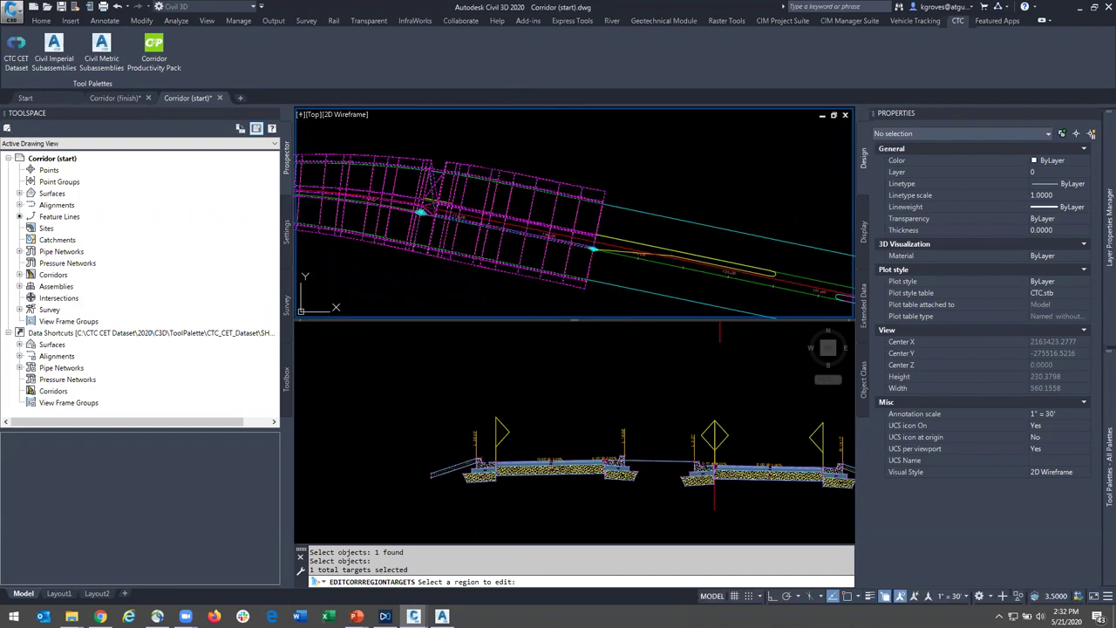
pyautogui.press('Escape')
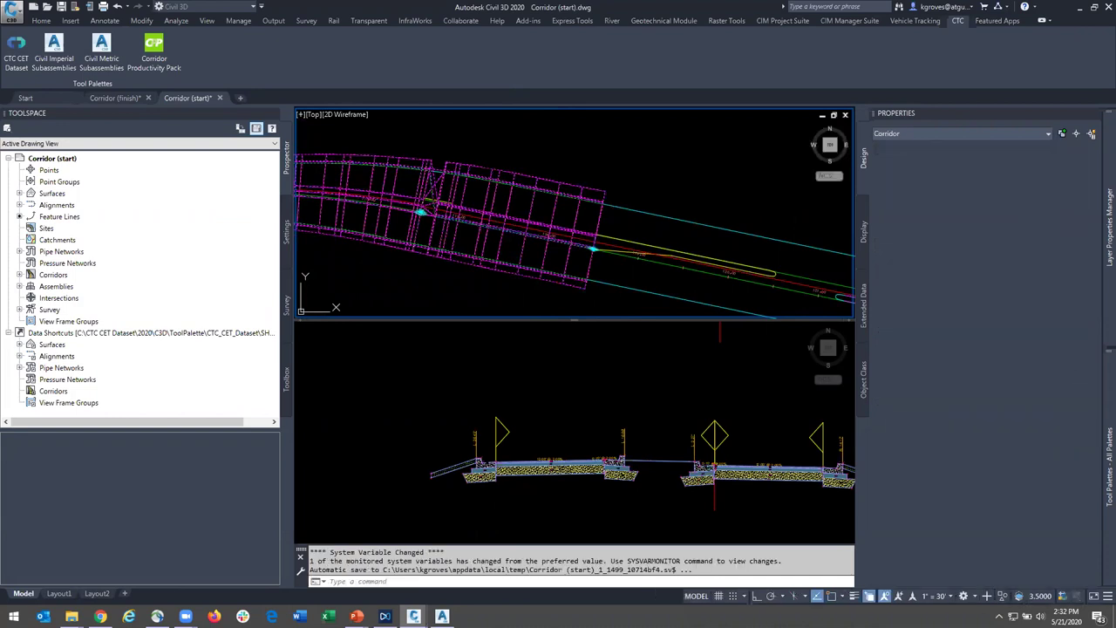
# - Select the median corridor and shift the Median OTB L2MP region's start along the baseline, just past the preceding region's end
pyautogui.click(470, 214)
pyautogui.scroll(5, 462, 205)
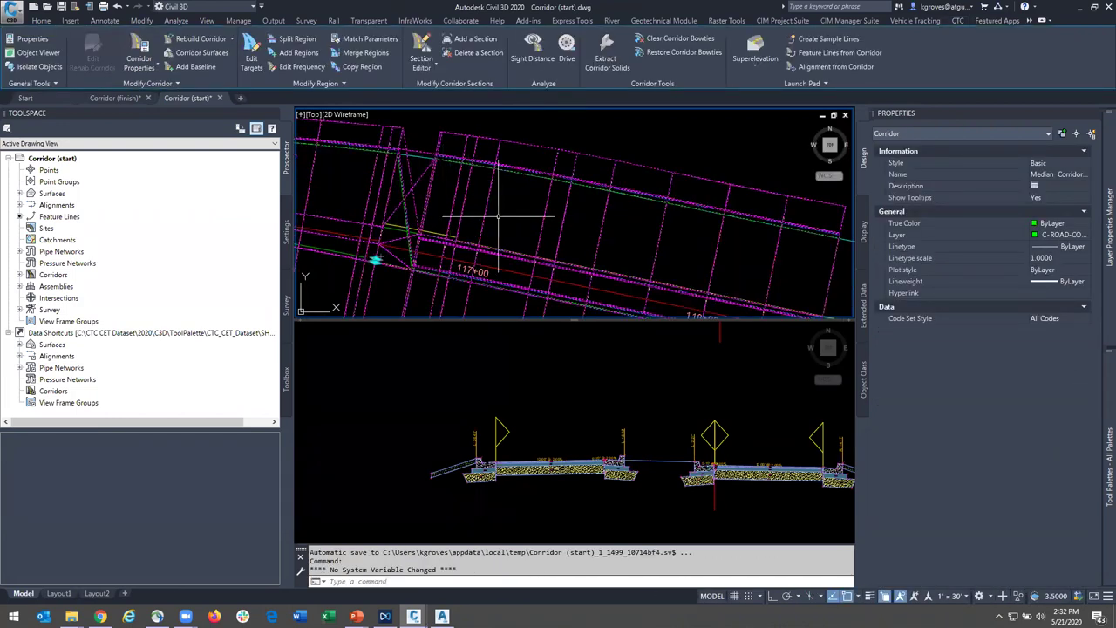
pyautogui.scroll(3, 497, 226)
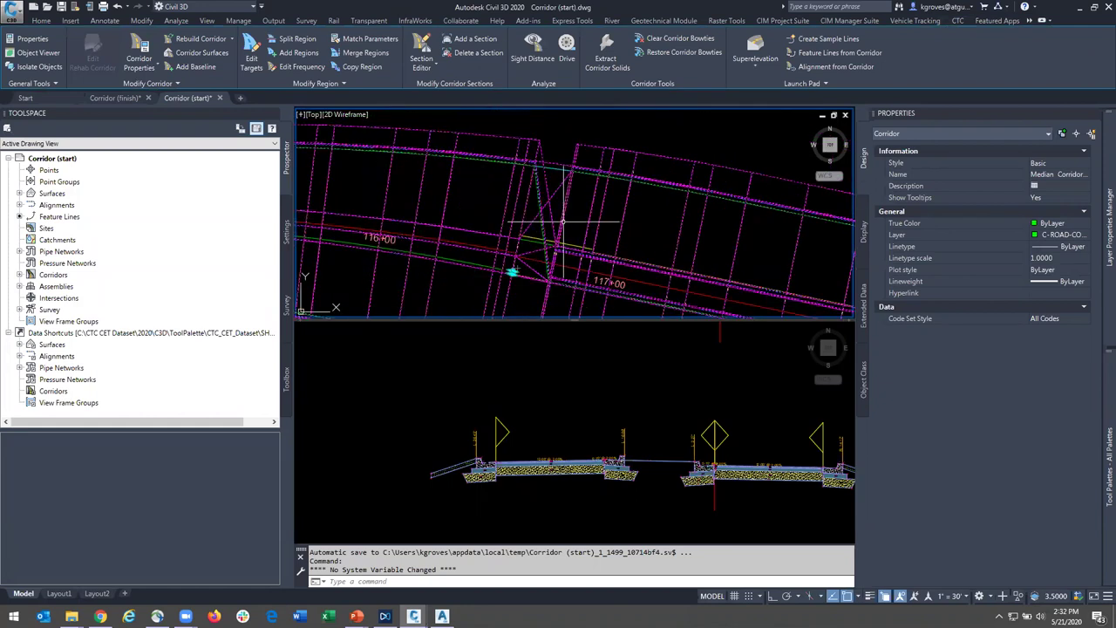
pyautogui.click(497, 236)
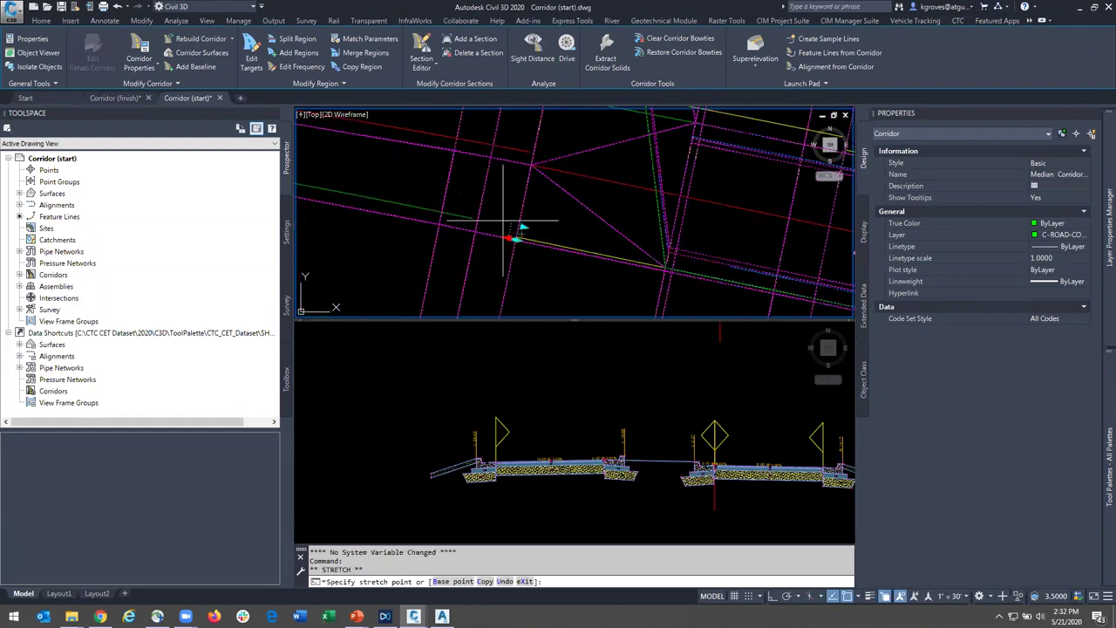
pyautogui.scroll(-4, 589, 211)
pyautogui.moveTo(597, 204); pyautogui.dragTo(560, 307, button='middle')
pyautogui.scroll(-1, 585, 244)
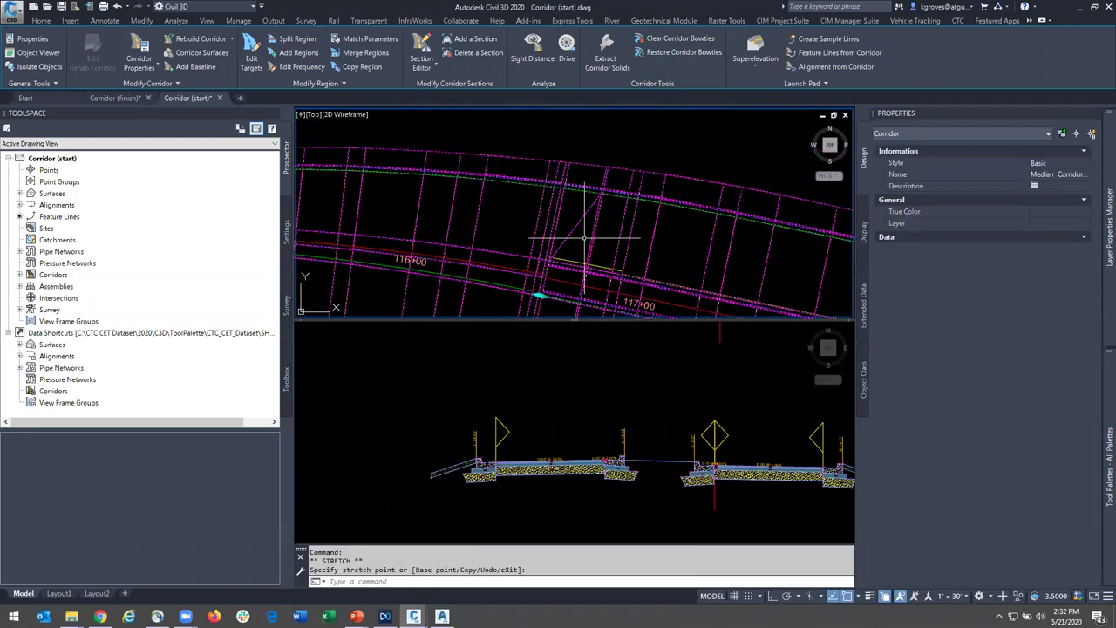
# - Fine-tune the Median OTB L2MP region's start so it meets the beginning of the yellow turn-lane polylines
pyautogui.moveTo(636, 268); pyautogui.dragTo(556, 186, button='middle')
pyautogui.scroll(-1, 538, 192)
pyautogui.scroll(3, 531, 204)
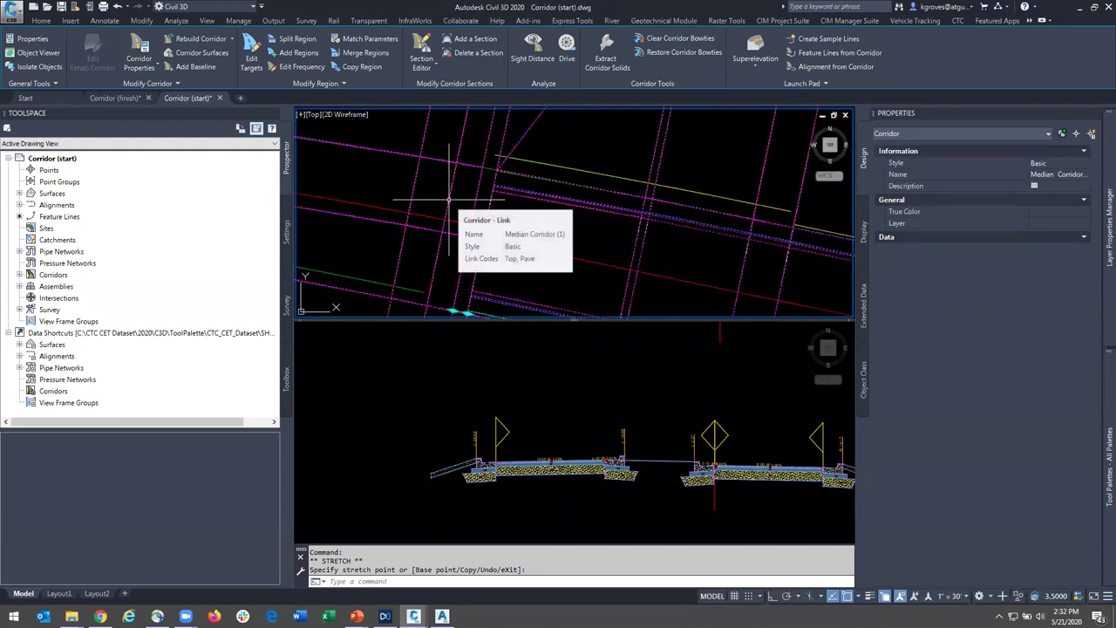
pyautogui.scroll(-3, 519, 198)
pyautogui.moveTo(556, 178); pyautogui.dragTo(544, 226, button='middle')
pyautogui.scroll(4, 498, 249)
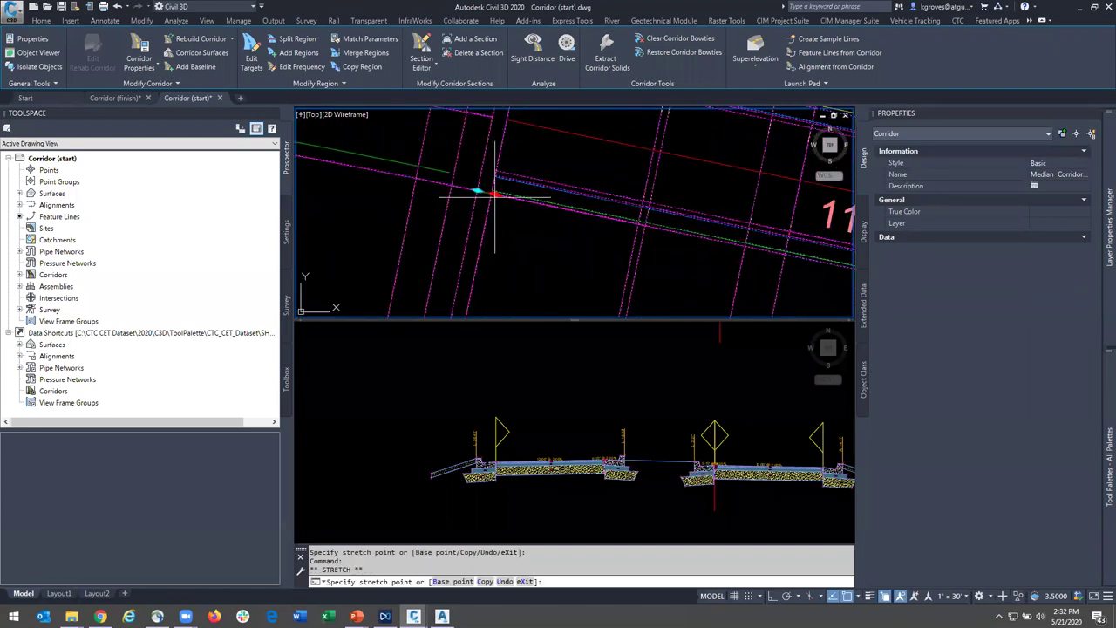
pyautogui.click(492, 193)
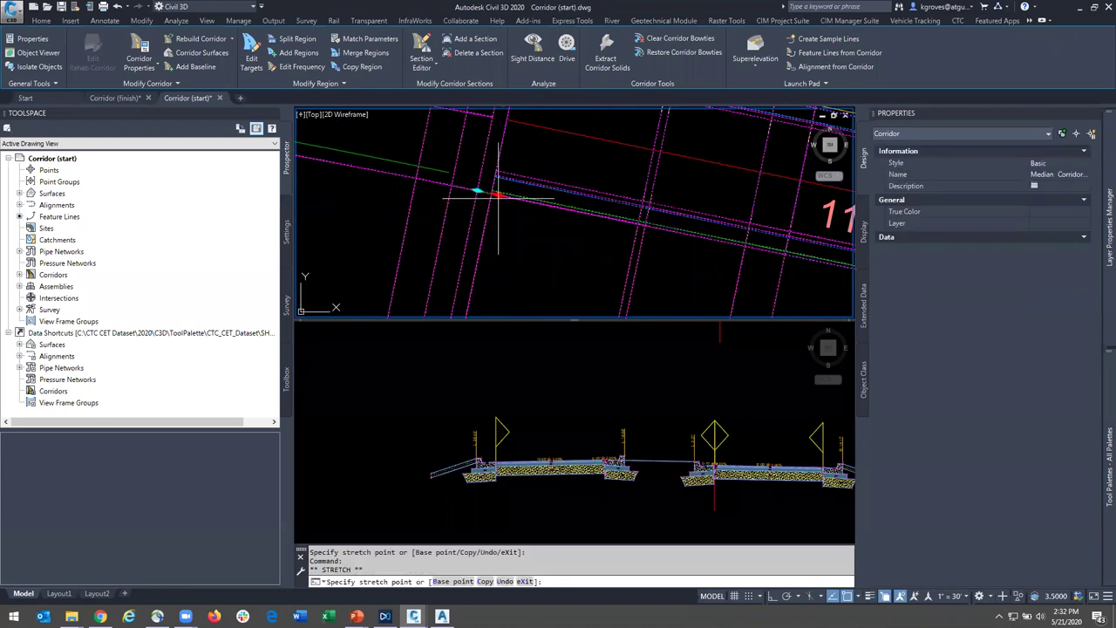
pyautogui.scroll(4, 491, 196)
pyautogui.click(491, 212)
pyautogui.scroll(-5, 494, 185)
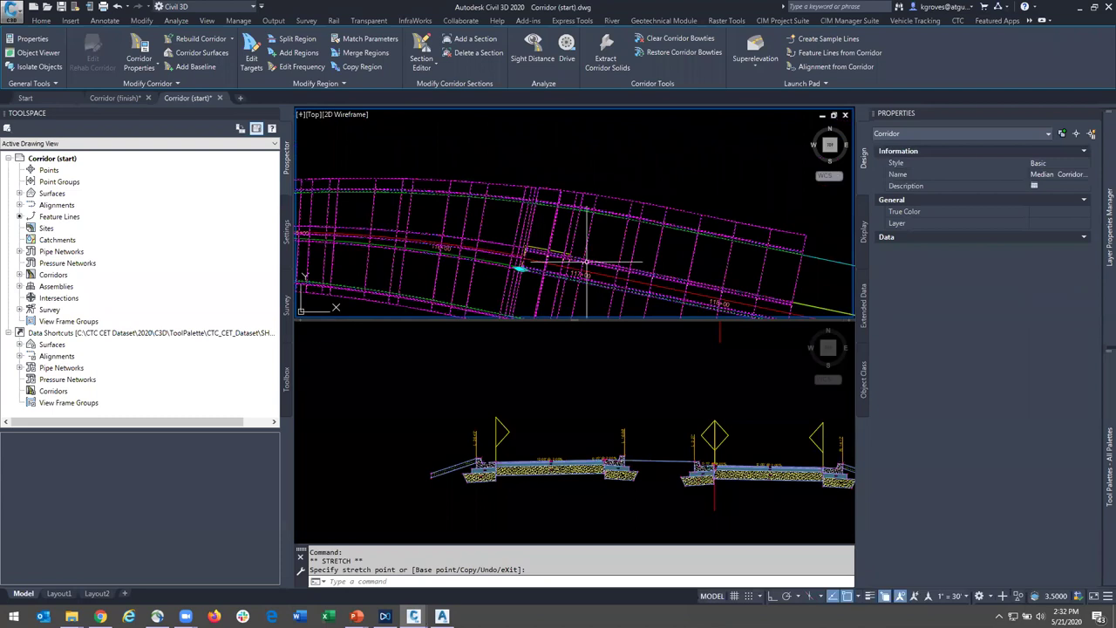
pyautogui.scroll(5, 522, 252)
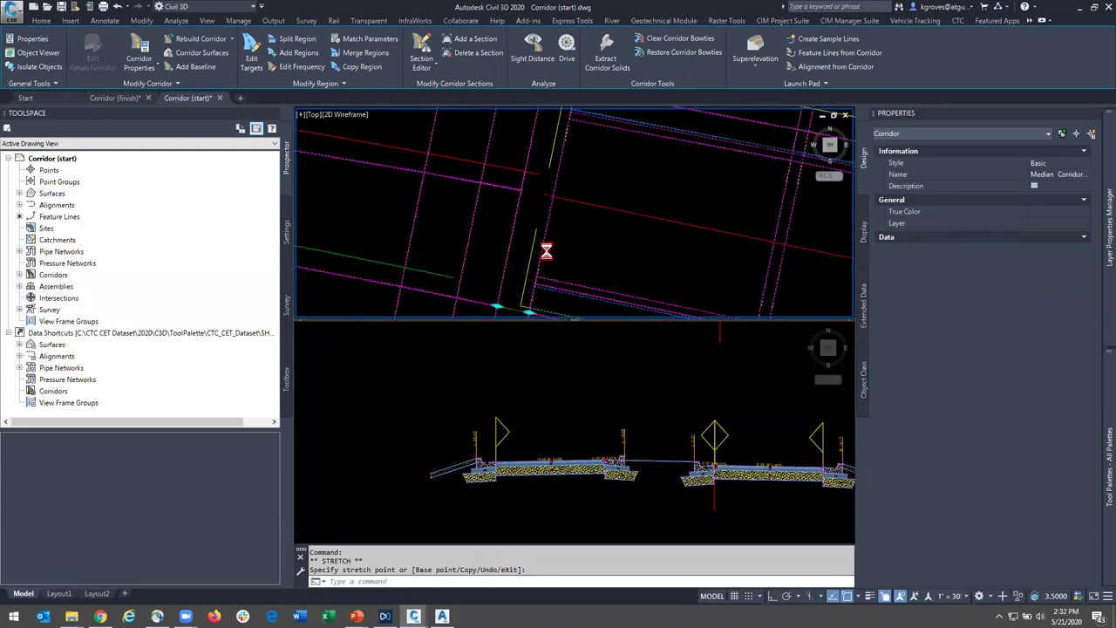
# - Adjust the end of the preceding corridor region where it adjoins the start of the Median OTB L2MP region
pyautogui.click(498, 247)
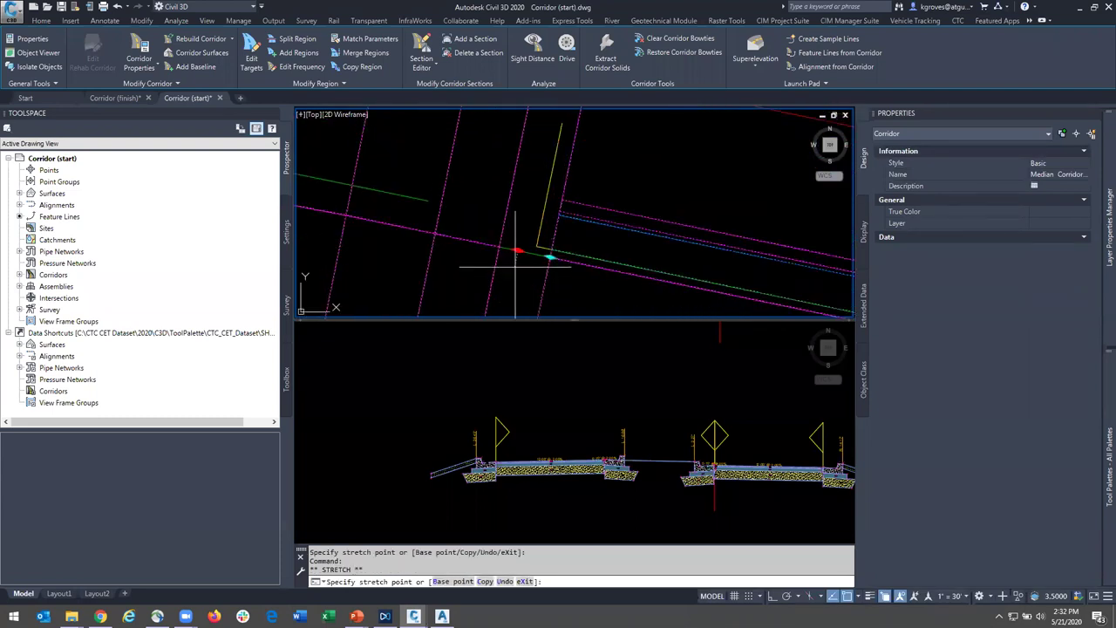
pyautogui.click(517, 267)
pyautogui.scroll(-5, 571, 245)
pyautogui.moveTo(590, 230); pyautogui.dragTo(469, 369, button='middle')
pyautogui.scroll(-2, 482, 259)
pyautogui.moveTo(493, 270); pyautogui.dragTo(492, 145, button='middle')
pyautogui.scroll(-3, 571, 256)
pyautogui.moveTo(696, 268); pyautogui.dragTo(589, 239, button='middle')
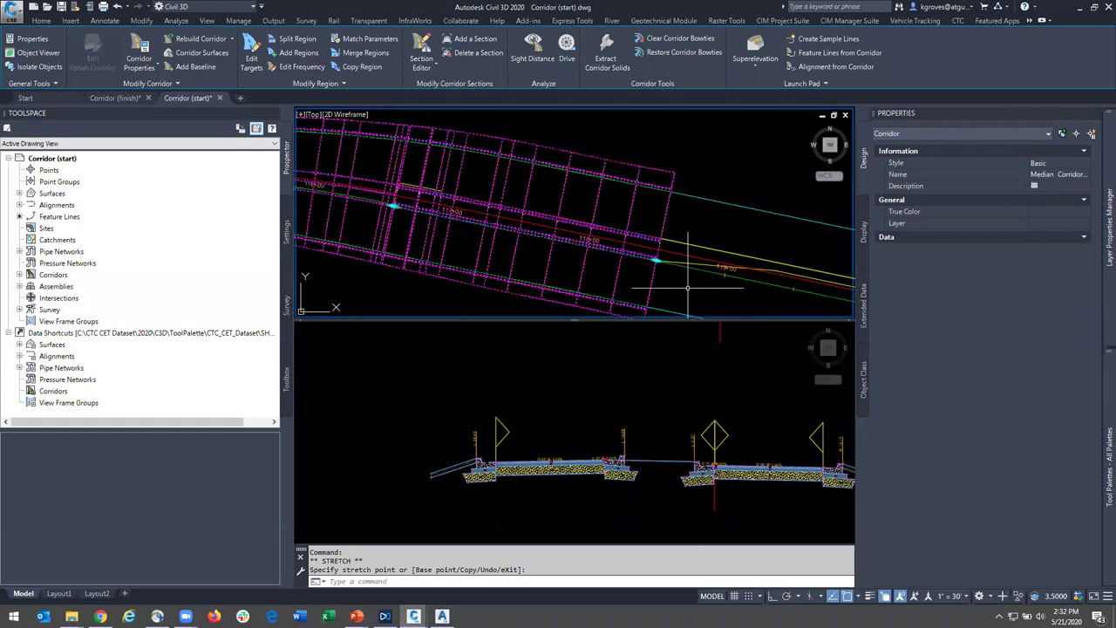
# - Clear the selection, reselect the median corridor in the plan view, and open it in the Section Editor
pyautogui.moveTo(684, 288); pyautogui.dragTo(605, 254, button='middle')
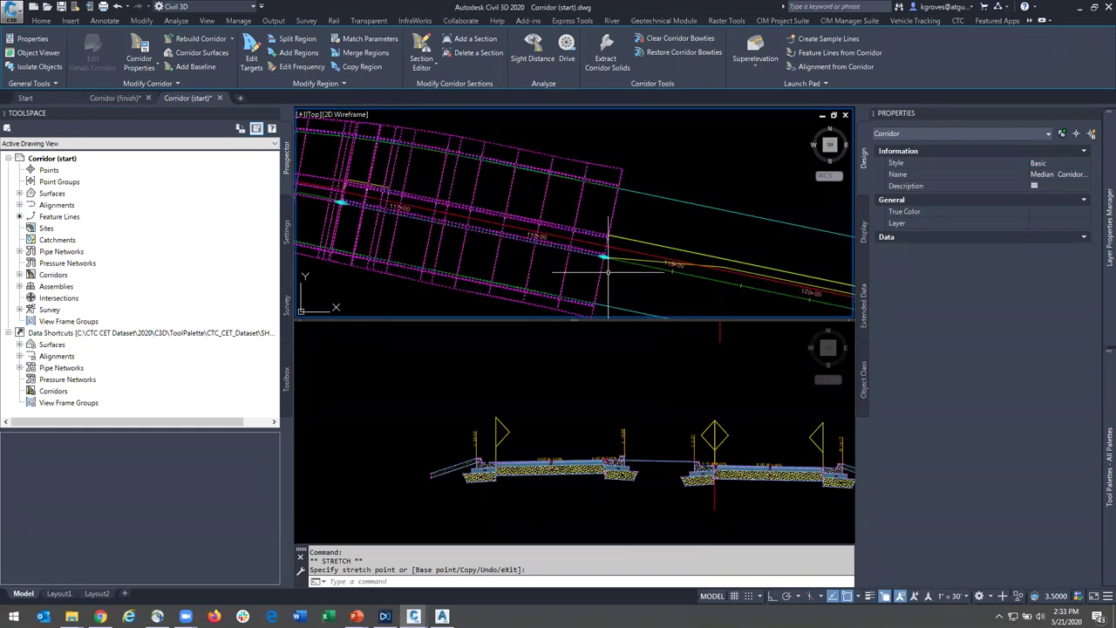
pyautogui.press('Escape')
pyautogui.press('Escape')
pyautogui.click(561, 199)
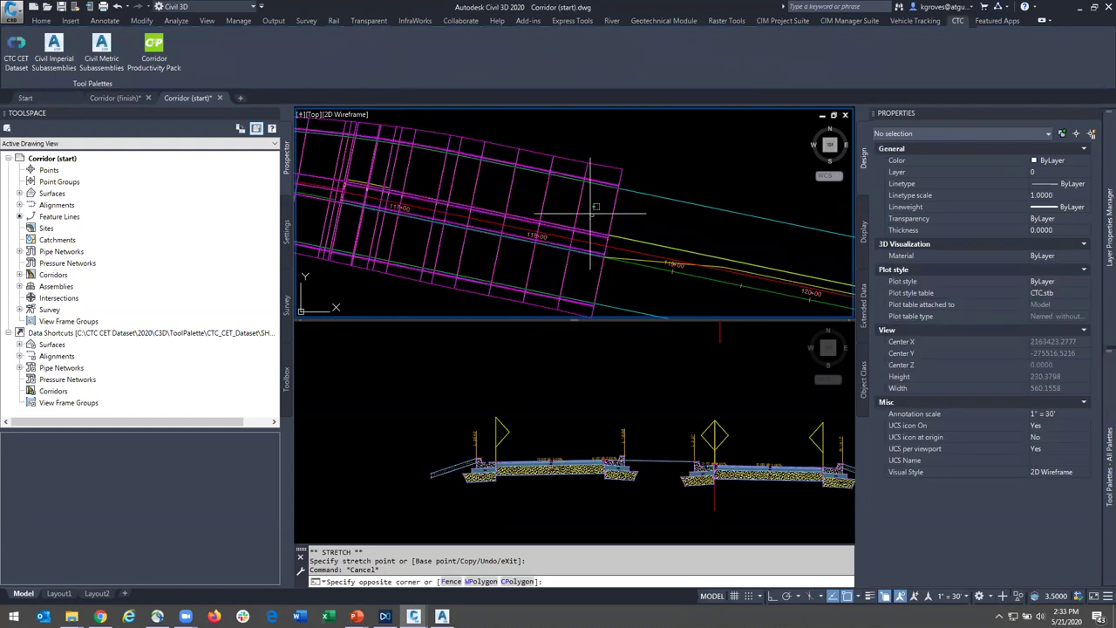
pyautogui.click(524, 183)
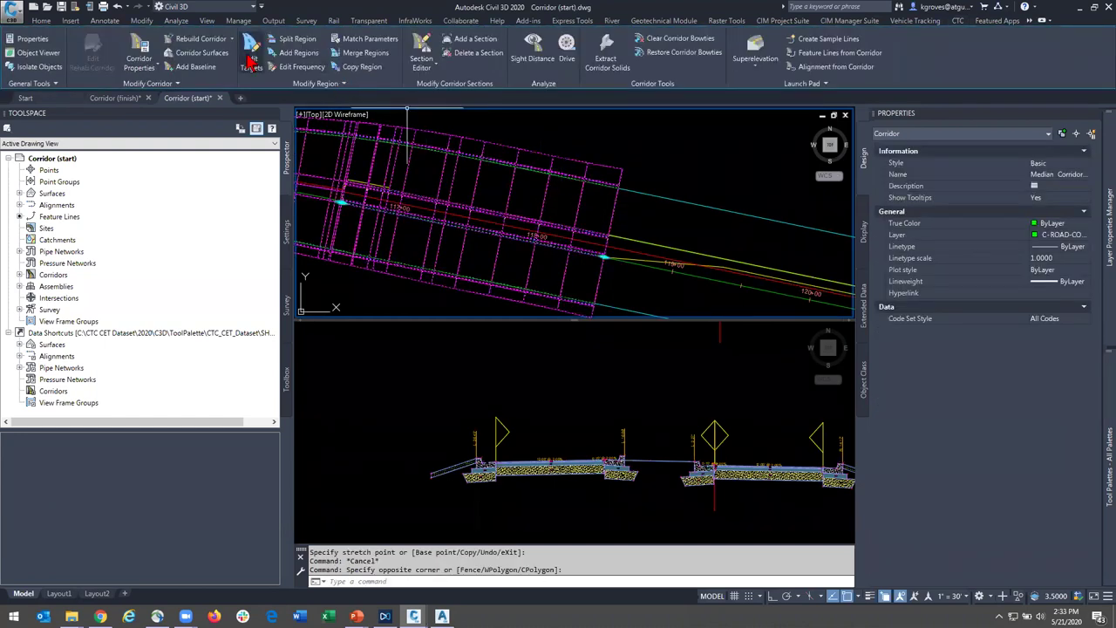
pyautogui.click(421, 48)
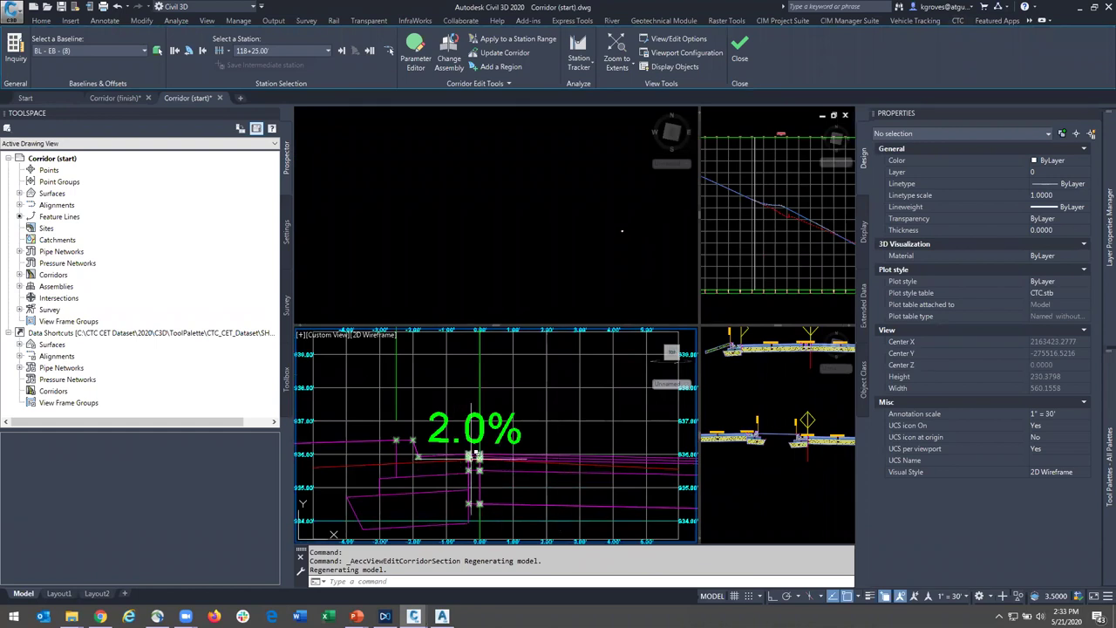
# - Examine the cross section at station 118+25.00 from the centerline to the daylight slope and across the median link
pyautogui.moveTo(595, 475); pyautogui.dragTo(378, 461, button='middle')
pyautogui.scroll(-3, 459, 455)
pyautogui.moveTo(580, 470)
pyautogui.mouseDown(button='middle')
pyautogui.moveTo(488, 463)
pyautogui.moveTo(506, 467)
pyautogui.mouseUp(button='middle')
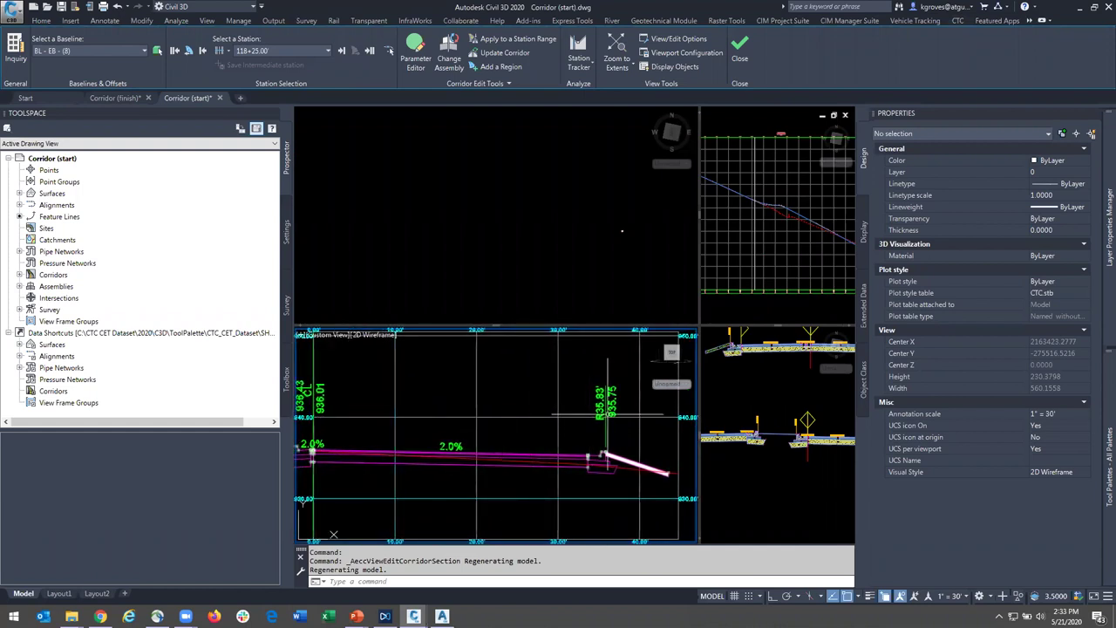
pyautogui.moveTo(574, 408); pyautogui.dragTo(602, 412, button='middle')
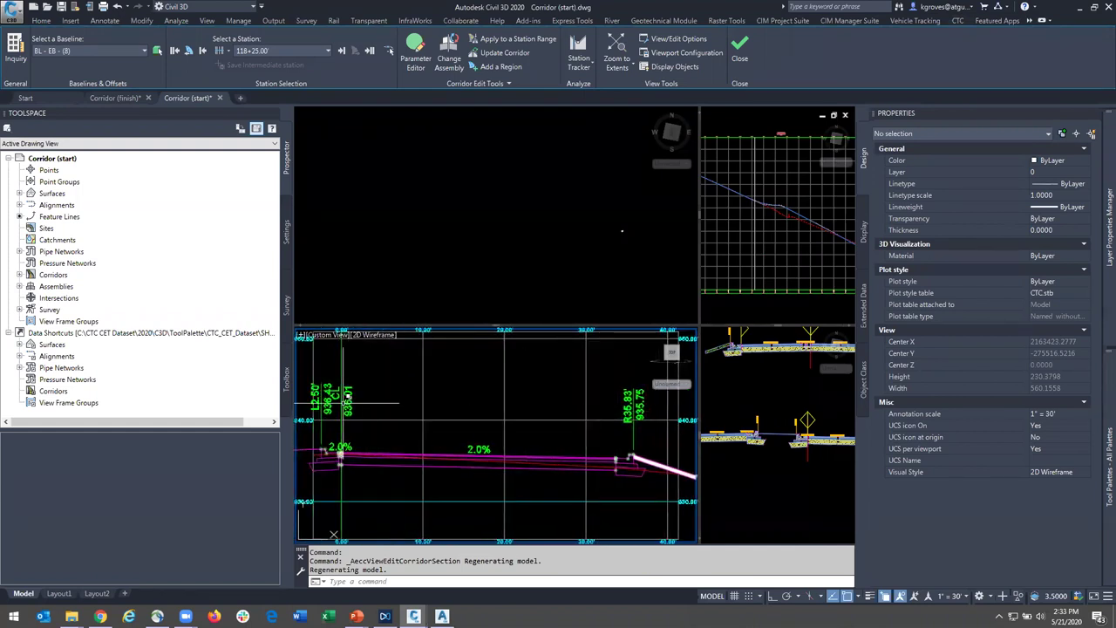
pyautogui.moveTo(669, 438); pyautogui.dragTo(593, 424, button='middle')
pyautogui.scroll(4, 593, 423)
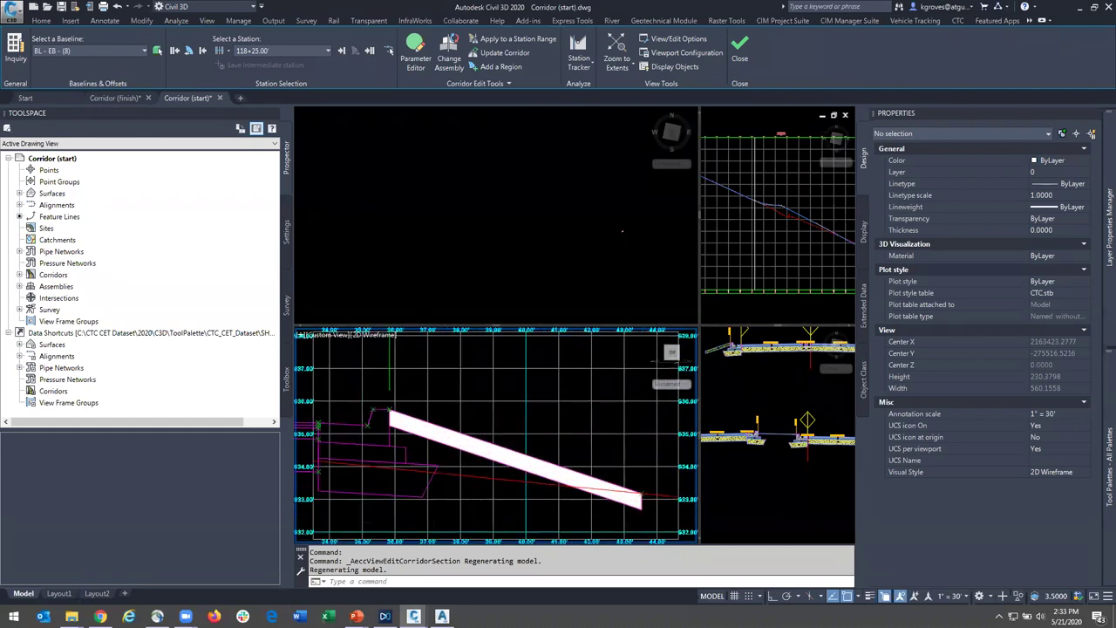
pyautogui.scroll(-1, 609, 453)
pyautogui.scroll(-4, 610, 453)
pyautogui.moveTo(368, 445); pyautogui.dragTo(581, 444, button='middle')
pyautogui.moveTo(445, 445); pyautogui.dragTo(577, 443, button='middle')
pyautogui.moveTo(360, 443)
pyautogui.mouseDown(button='middle')
pyautogui.moveTo(623, 435)
pyautogui.moveTo(347, 439)
pyautogui.mouseUp(button='middle')
pyautogui.scroll(8, 439, 439)
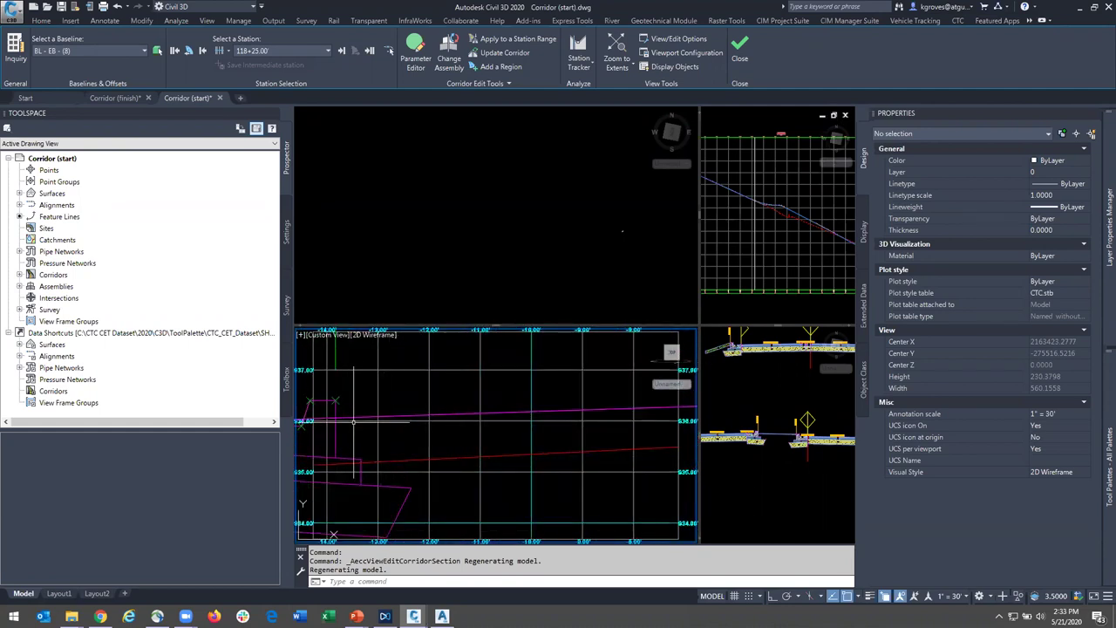
# - Widen the viewport showing the assemblies and select the link subassembly spanning the median between the two roadways
pyautogui.click(777, 454)
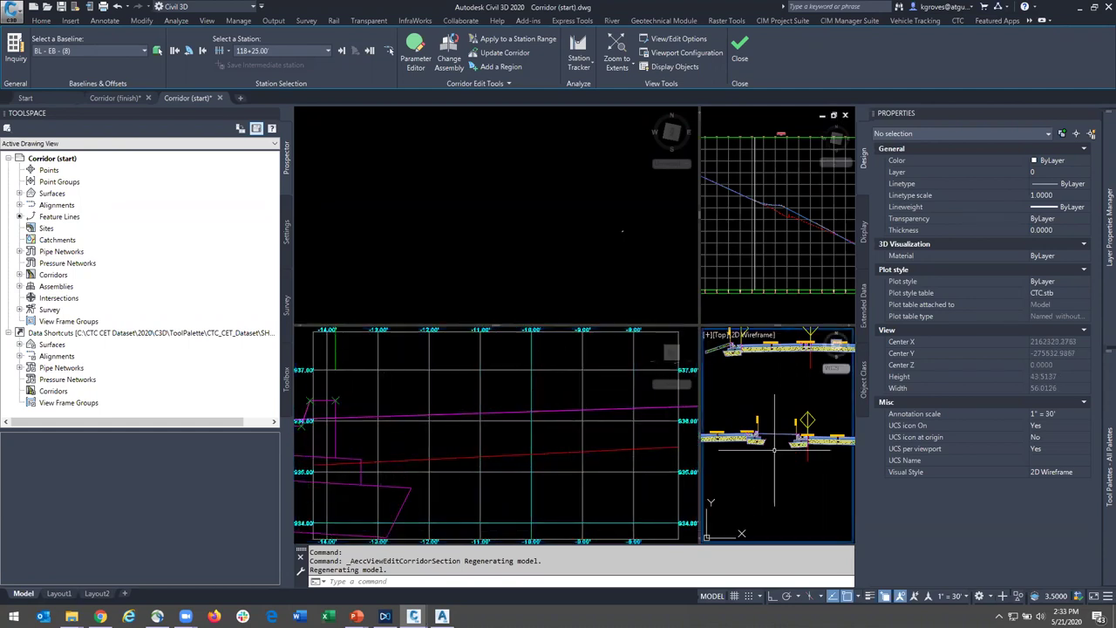
pyautogui.click(573, 267)
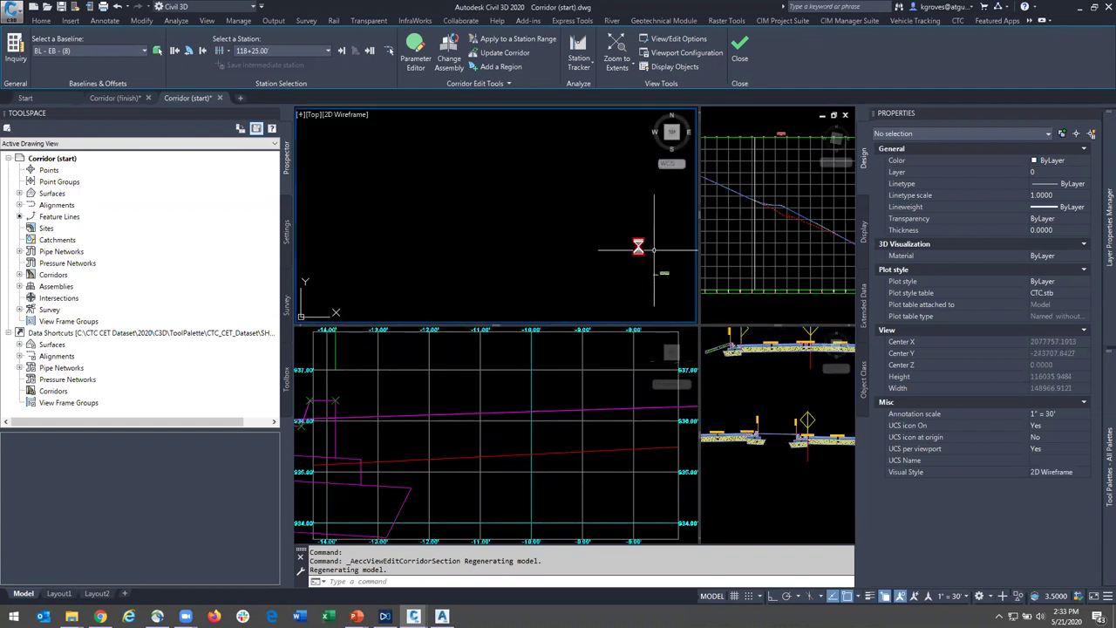
pyautogui.scroll(10, 527, 270)
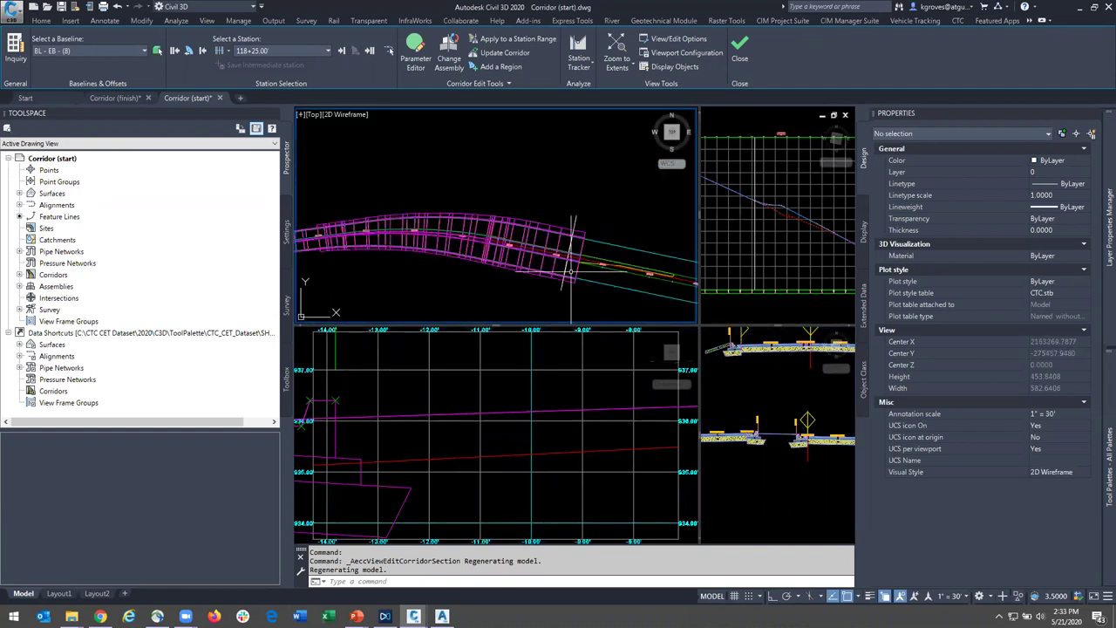
pyautogui.scroll(5, 528, 270)
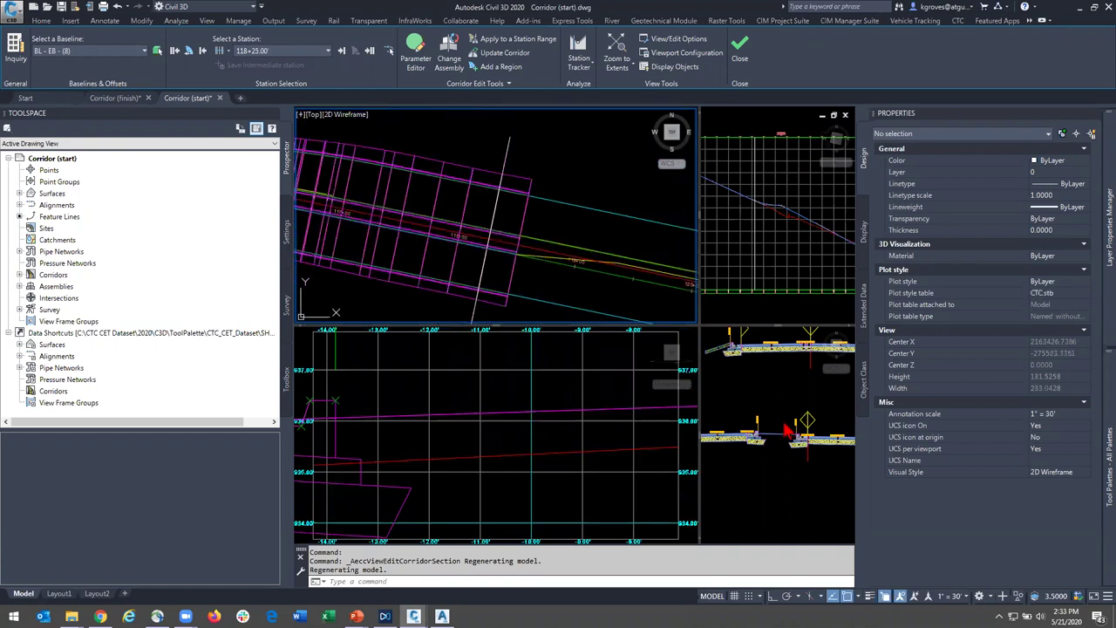
pyautogui.click(751, 436)
pyautogui.moveTo(700, 436); pyautogui.dragTo(574, 436)
pyautogui.click(695, 436)
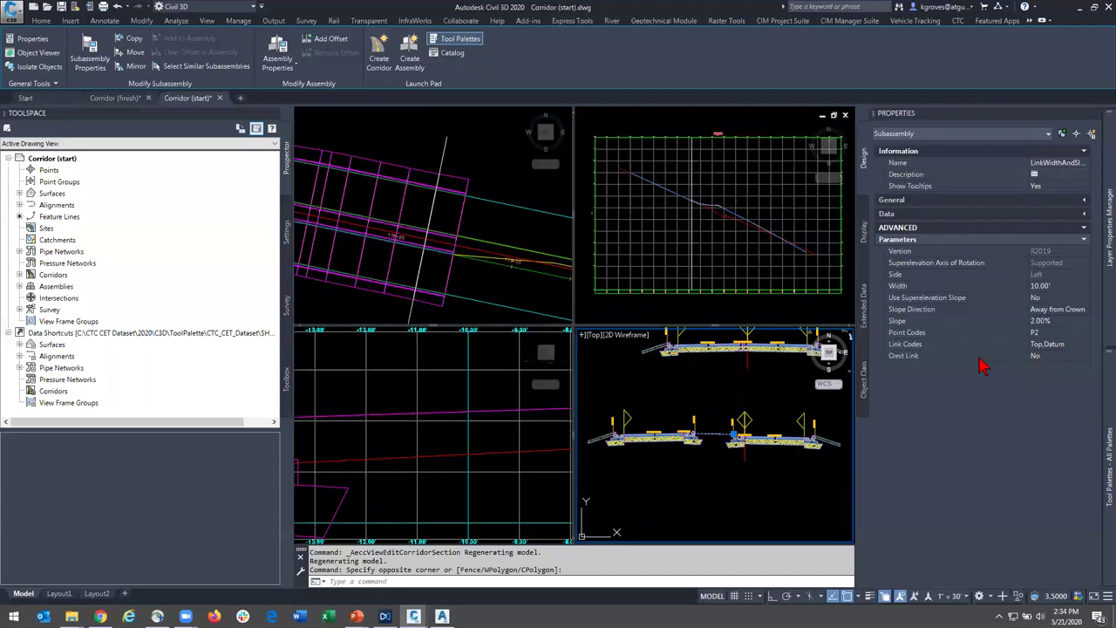
# - Try omitting the selected median link by setting Omit Link to Yes, and set it back to No
pyautogui.click(1065, 358)
pyautogui.click(1065, 358)
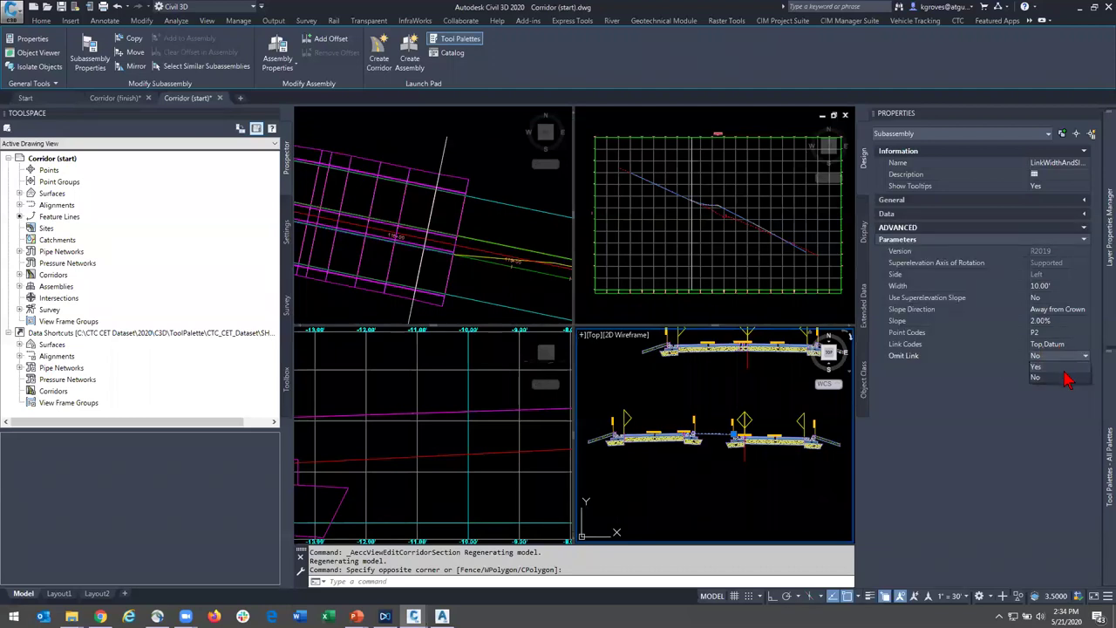
pyautogui.click(1063, 372)
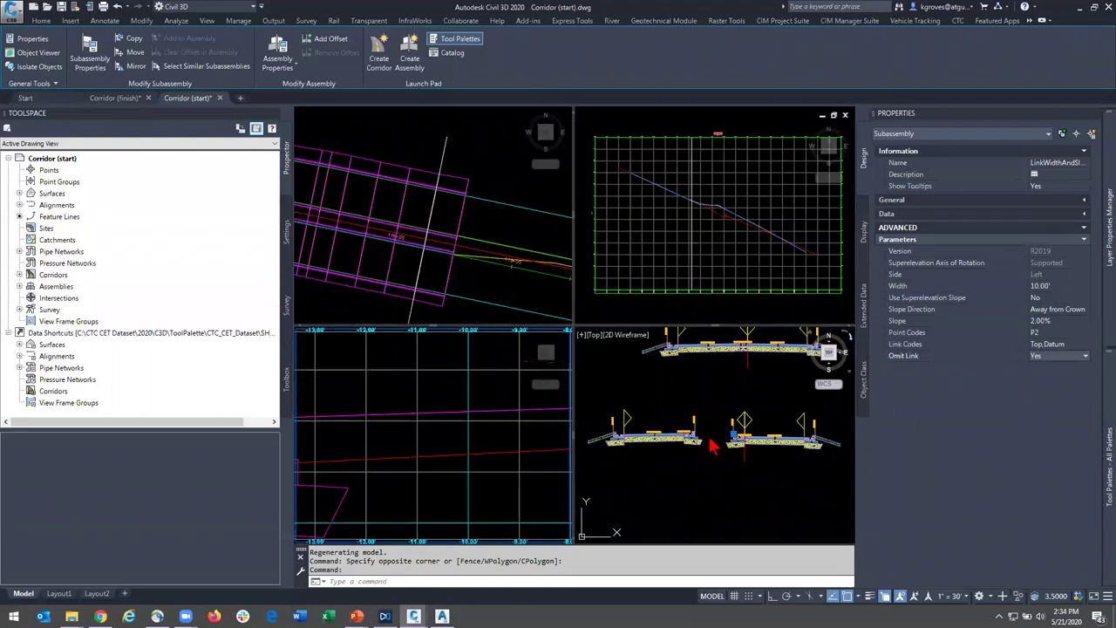
pyautogui.click(1057, 359)
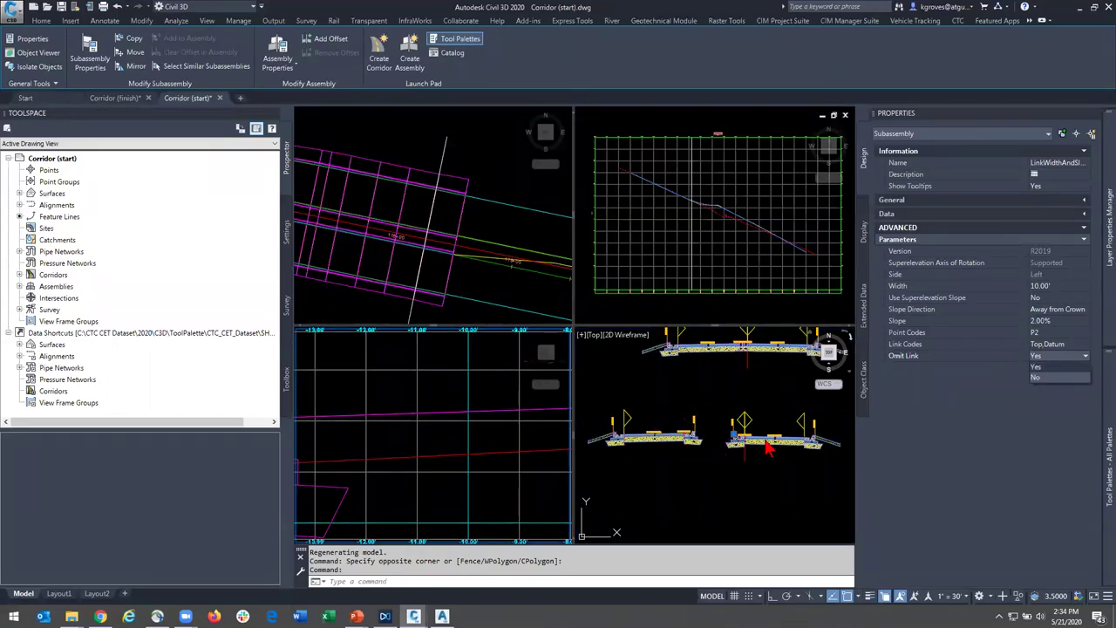
pyautogui.click(1042, 378)
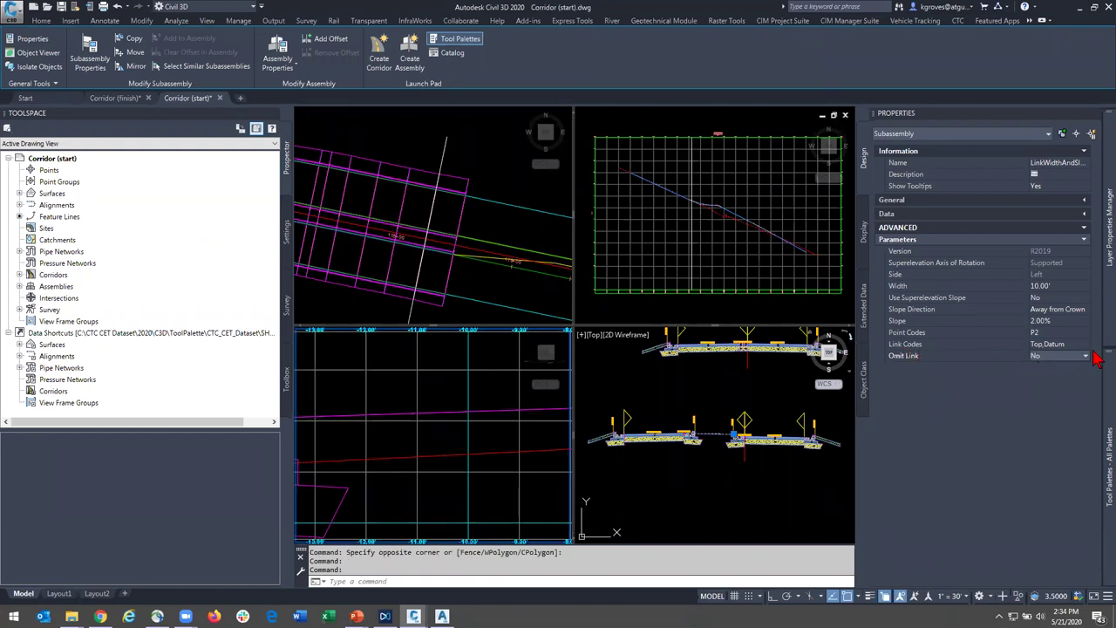
# - Open the Corridor Design - CTC code set style for editing from the drawing's multipurpose styles
pyautogui.click(43, 218)
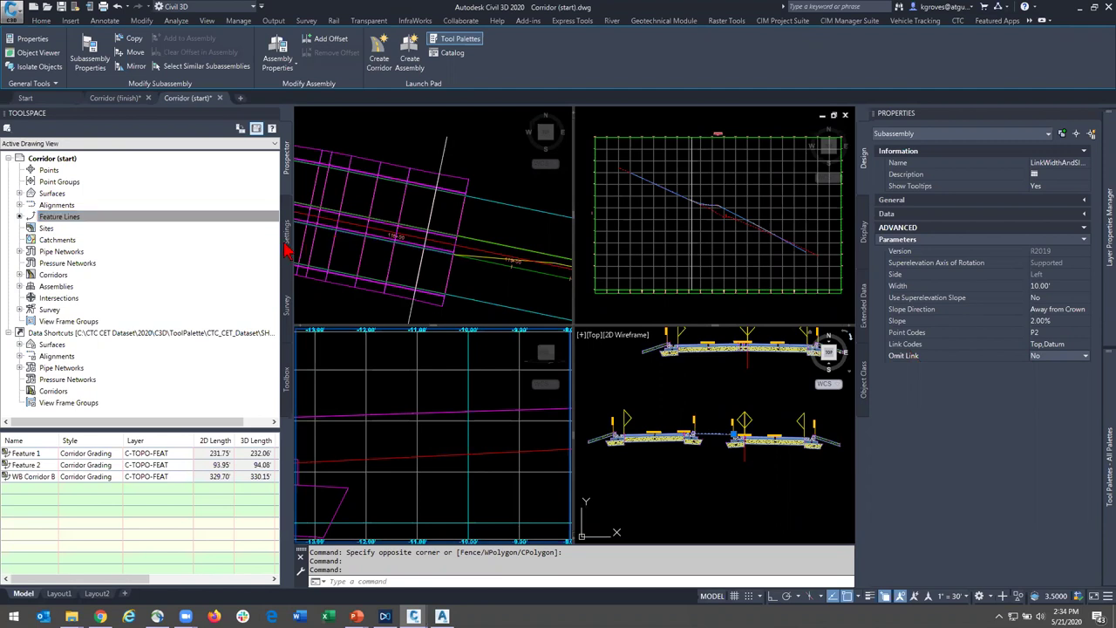
pyautogui.click(288, 231)
pyautogui.click(19, 170)
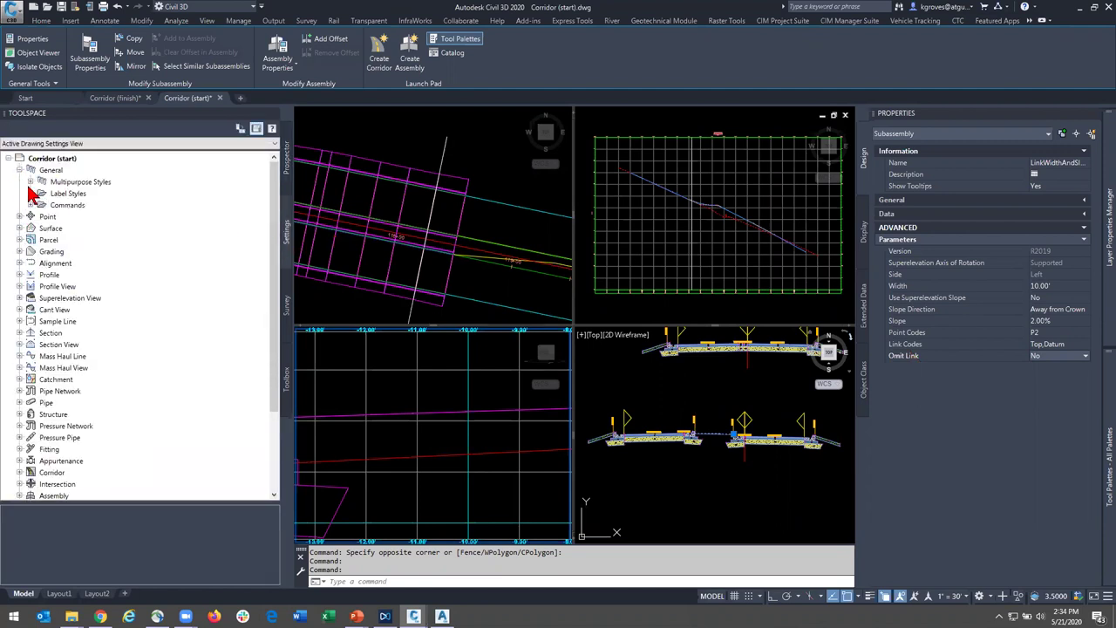
pyautogui.click(31, 181)
pyautogui.click(65, 241)
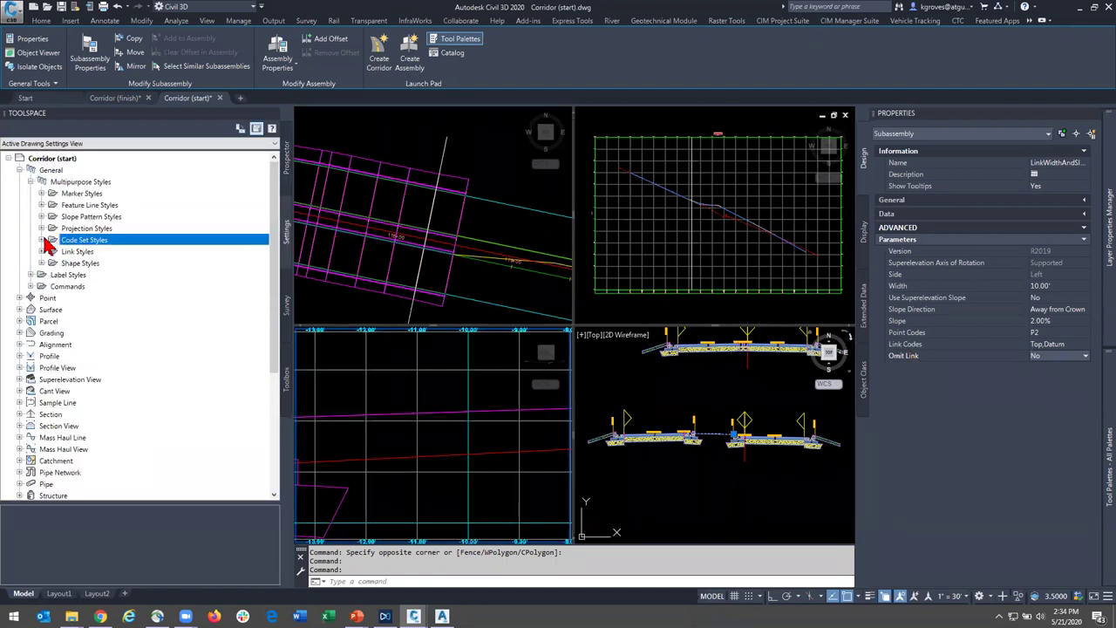
pyautogui.click(42, 240)
pyautogui.click(123, 322)
pyautogui.rightClick(131, 323)
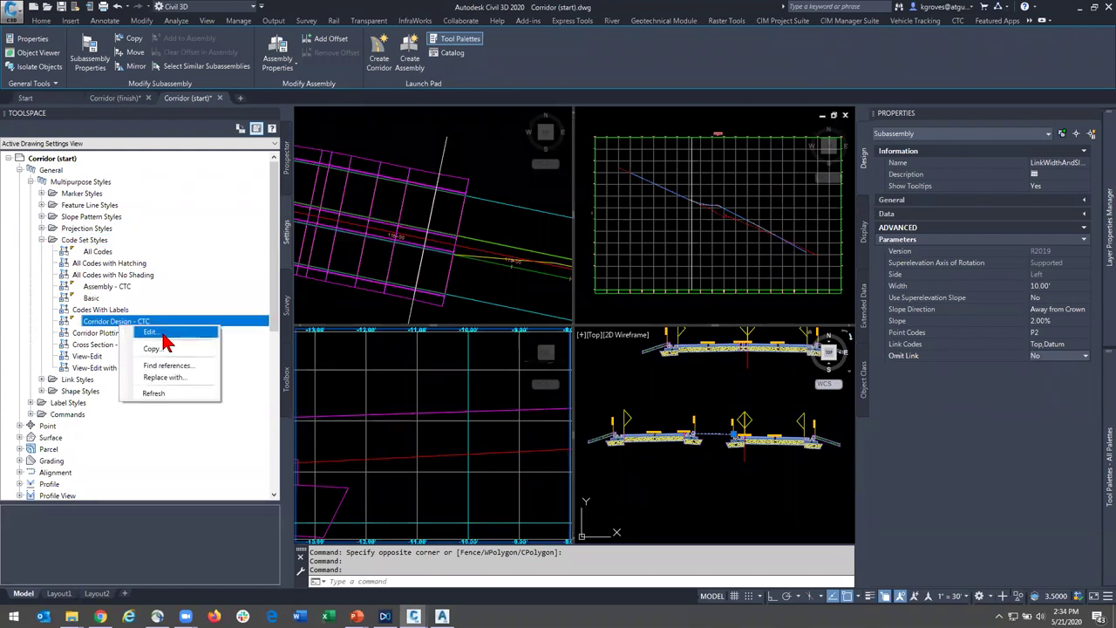
pyautogui.click(162, 334)
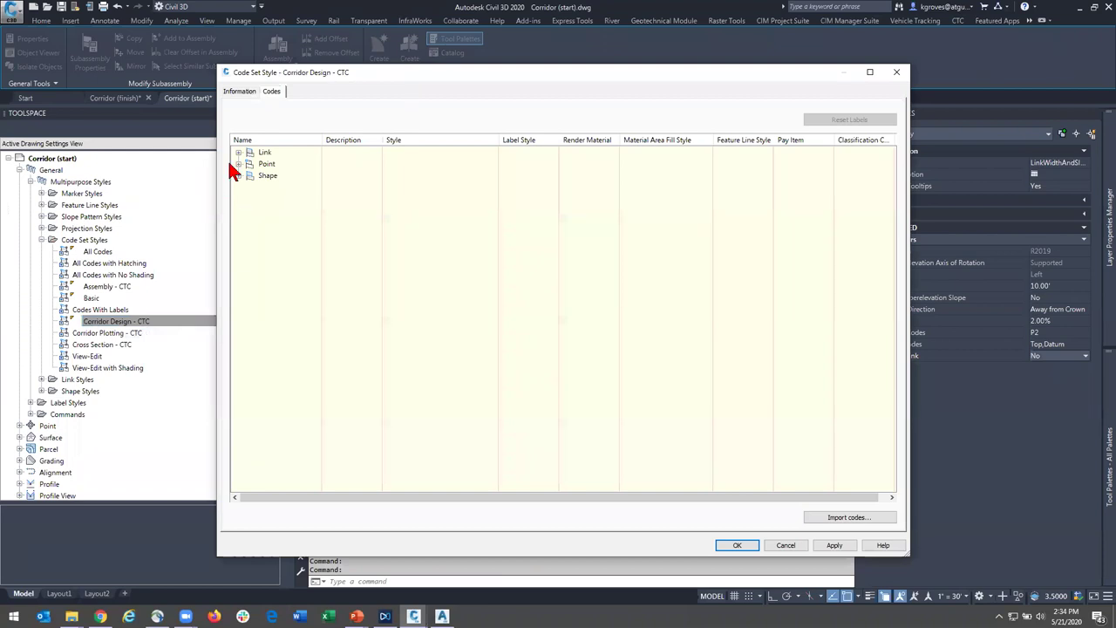
# - Open the NPLT - CTC link style assigned to the NPLT link code
pyautogui.click(239, 154)
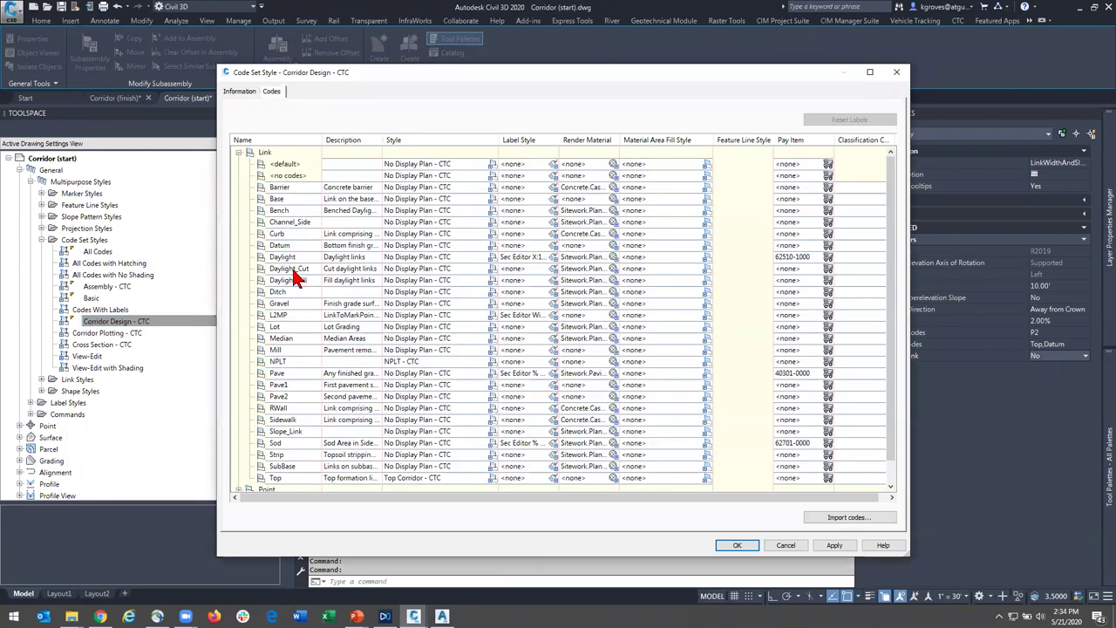
pyautogui.click(302, 360)
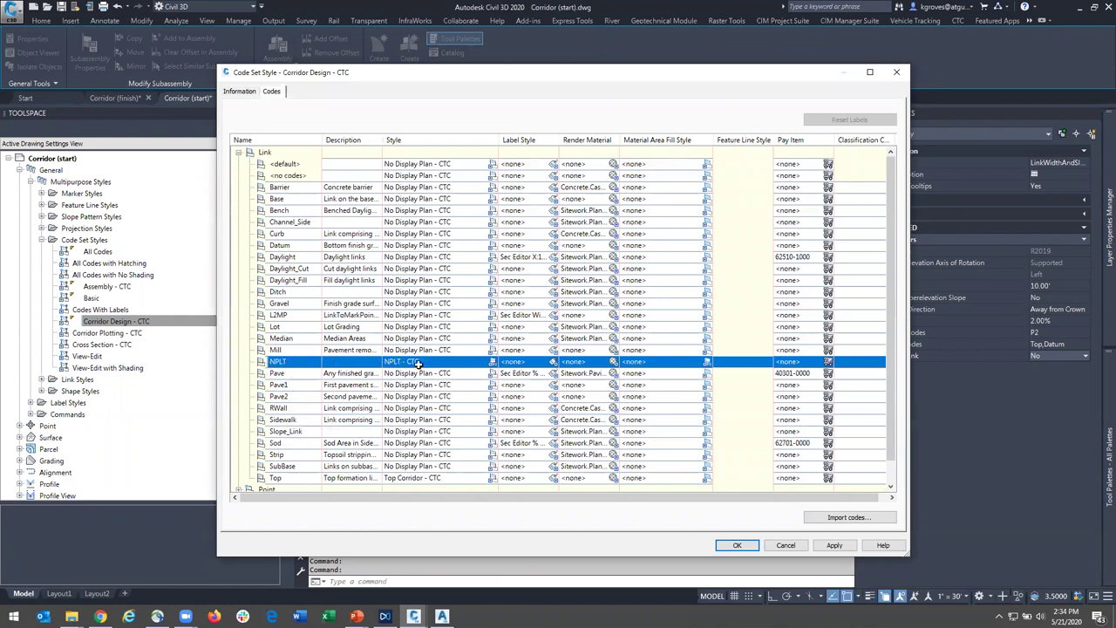
pyautogui.click(492, 363)
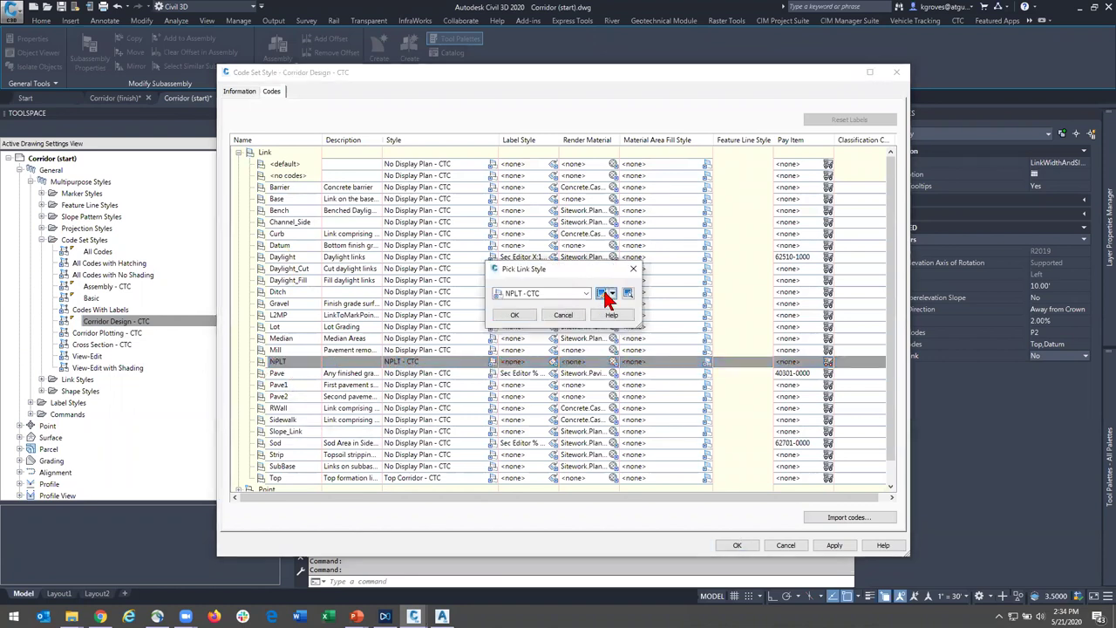
pyautogui.click(606, 301)
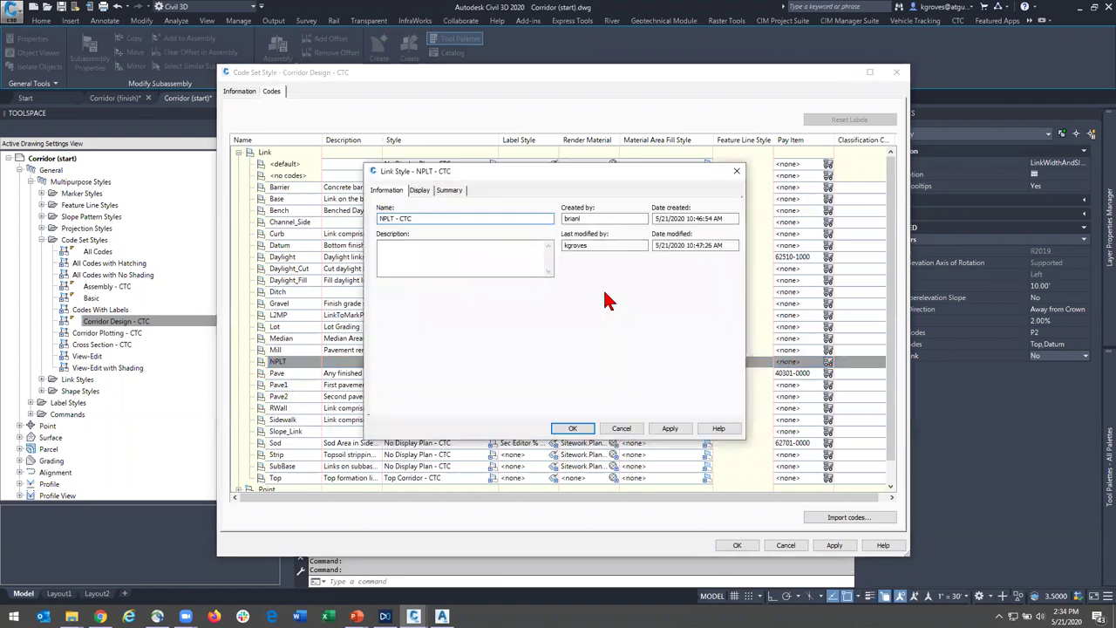
# - Review the NPLT - CTC style's display settings through the view directions to Section, and close the style and code set dialogs
pyautogui.click(421, 191)
pyautogui.click(427, 218)
pyautogui.click(418, 228)
pyautogui.click(427, 218)
pyautogui.click(427, 237)
pyautogui.click(427, 218)
pyautogui.click(427, 244)
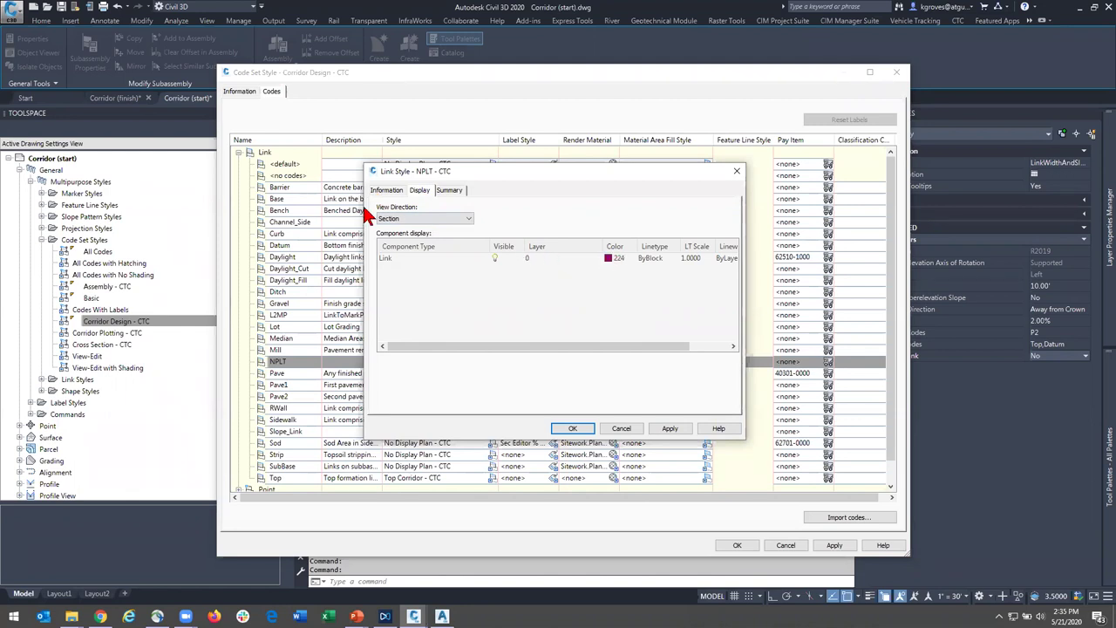
pyautogui.click(573, 427)
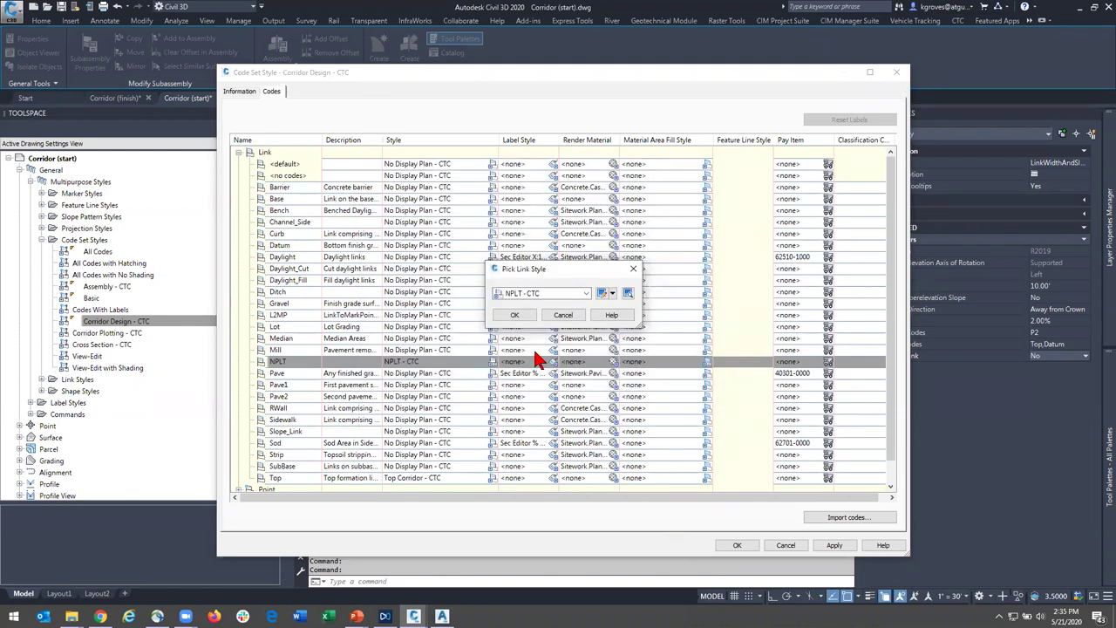
pyautogui.click(514, 315)
pyautogui.click(737, 545)
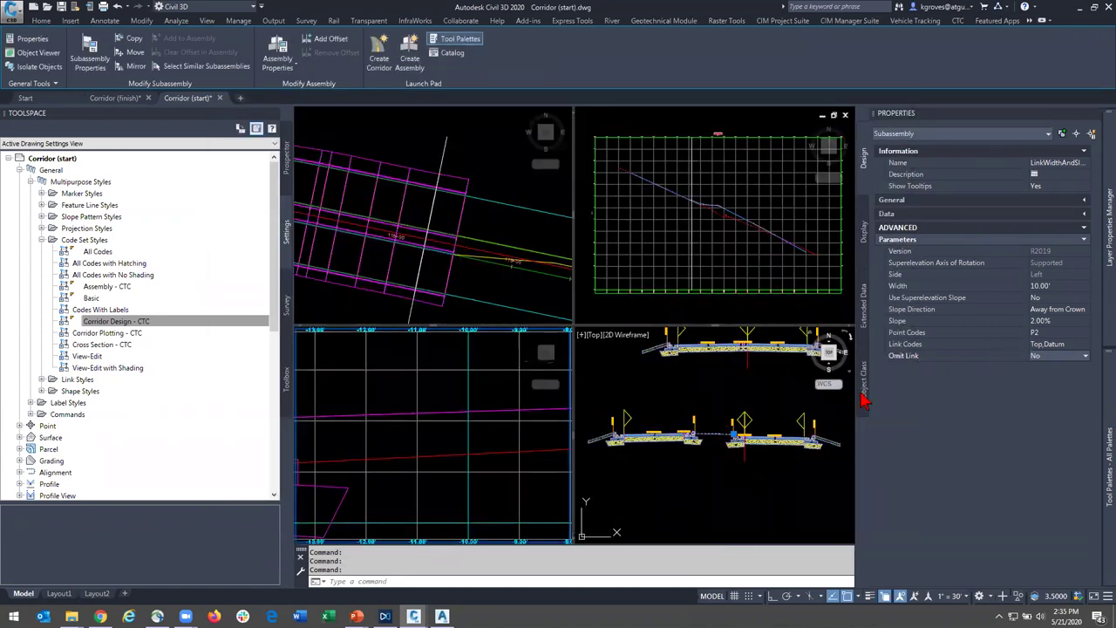
# - Open the selected median link's Link Codes for editing and leave the subassembly deselected
pyautogui.click(1055, 346)
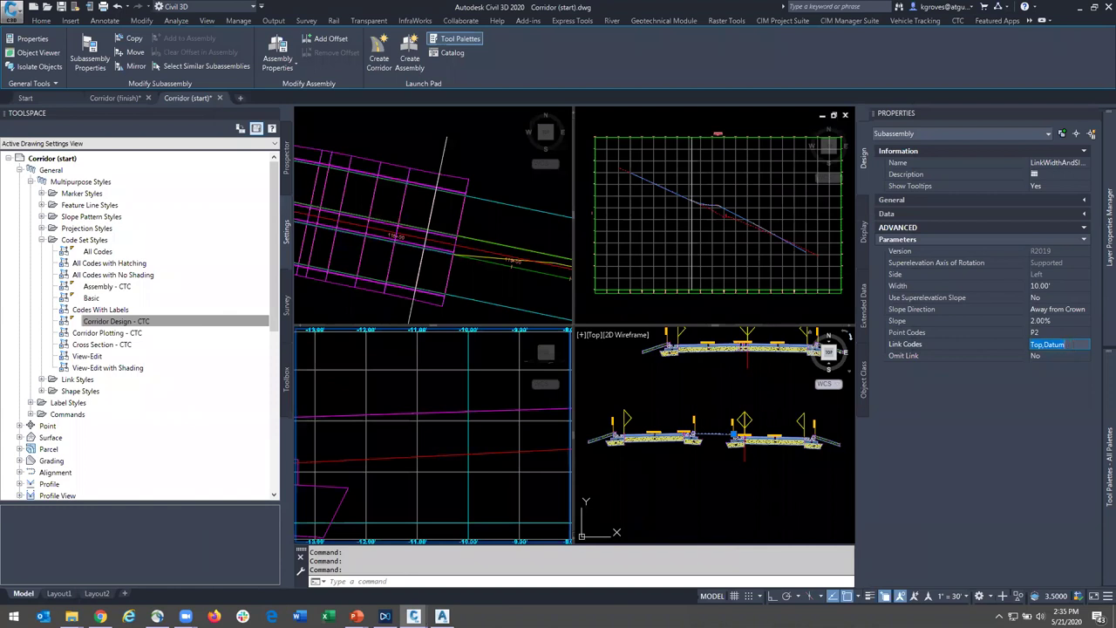
pyautogui.click(440, 312)
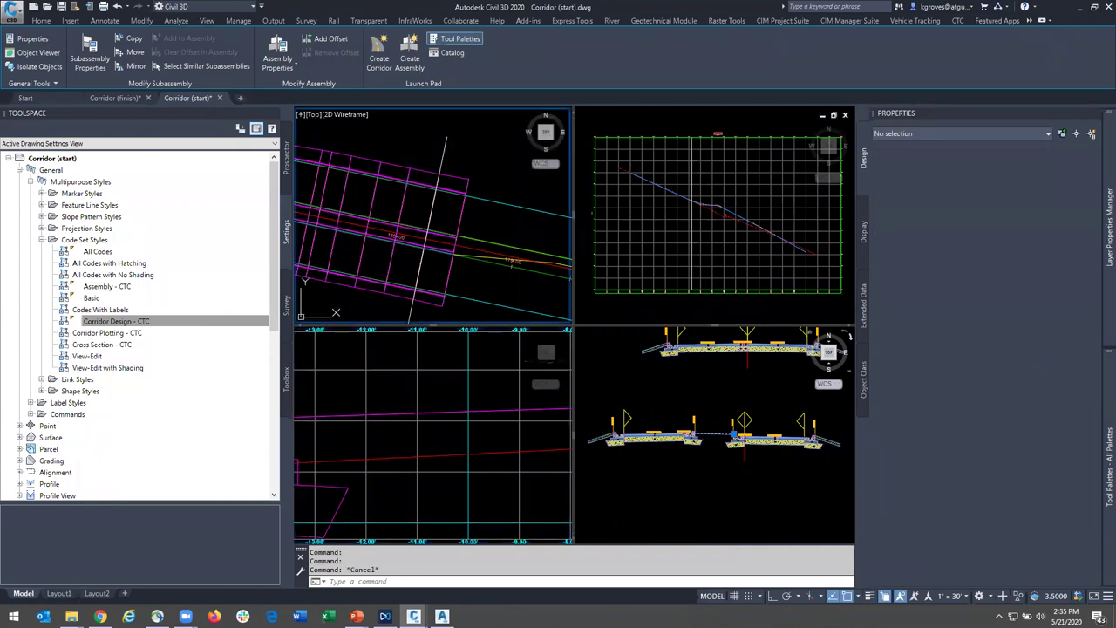
pyautogui.press('Escape')
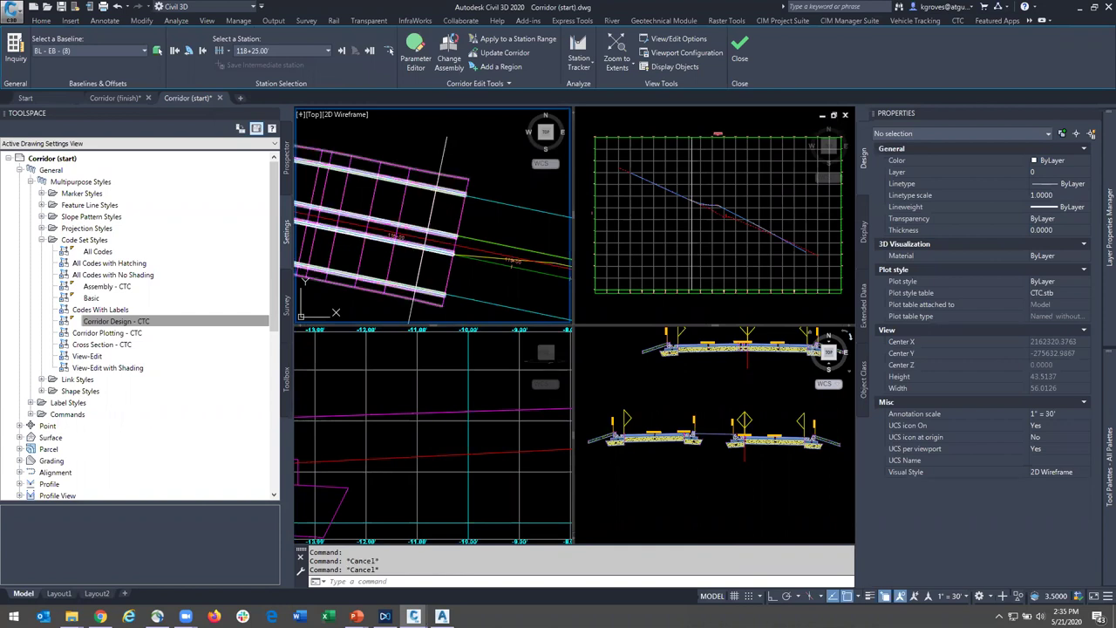
# - Select the median corridor at the section line in the plan view and rebuild it
pyautogui.click(407, 260)
pyautogui.click(609, 467)
pyautogui.click(608, 467)
pyautogui.press('Escape')
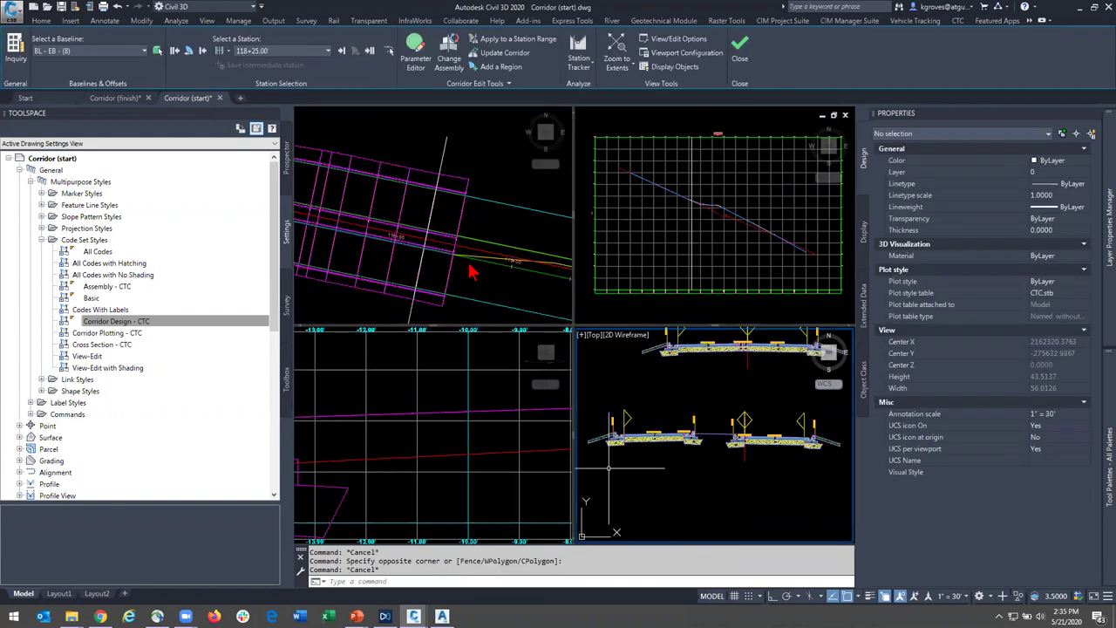
pyautogui.click(471, 273)
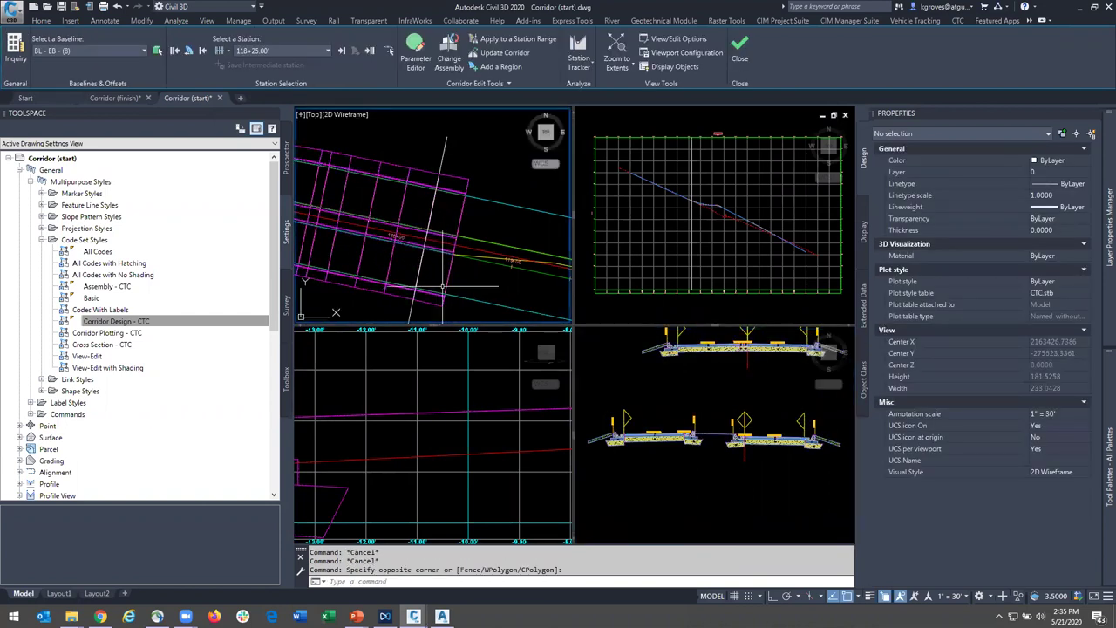
pyautogui.click(443, 287)
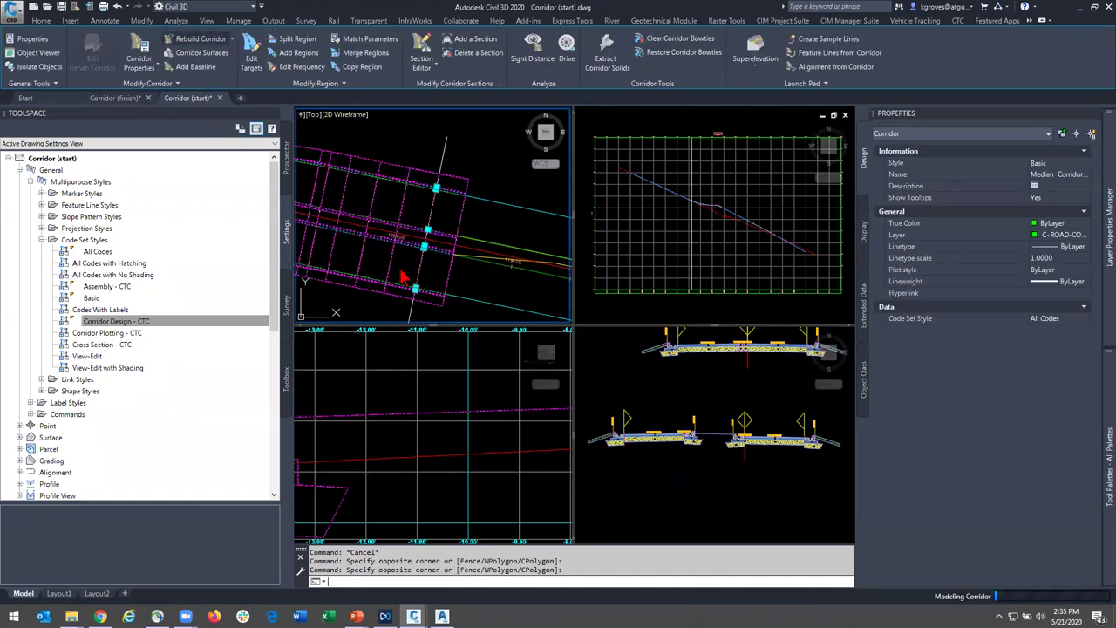
# - Examine the median link between the two curbs in the rebuilt corridor's section view
pyautogui.click(439, 440)
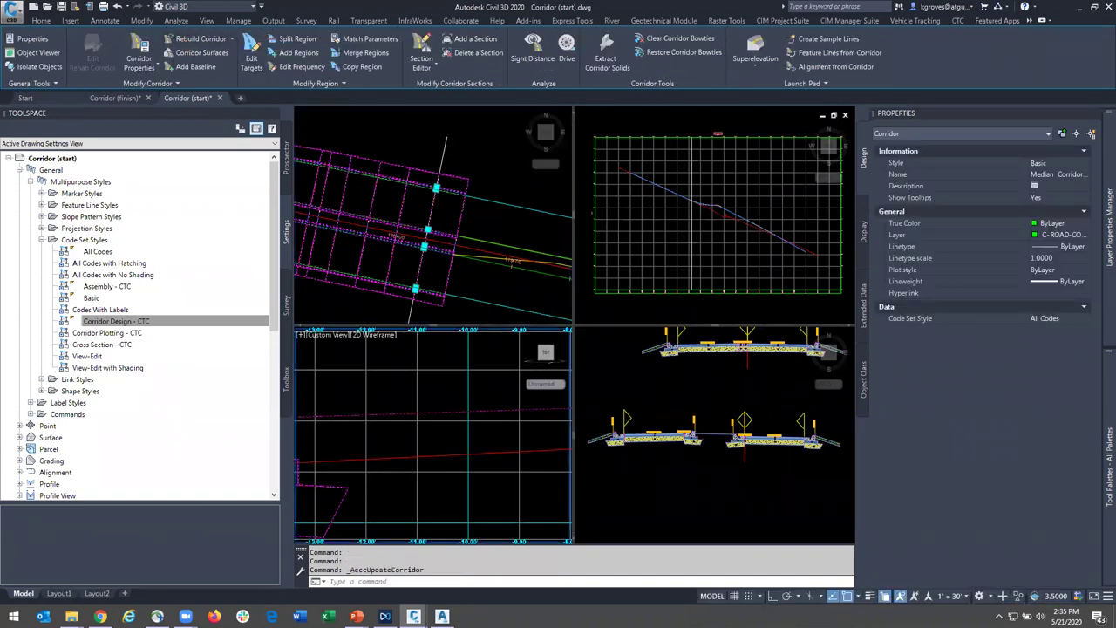
pyautogui.scroll(-3, 439, 440)
pyautogui.press('Escape')
pyautogui.moveTo(484, 450); pyautogui.dragTo(445, 448, button='middle')
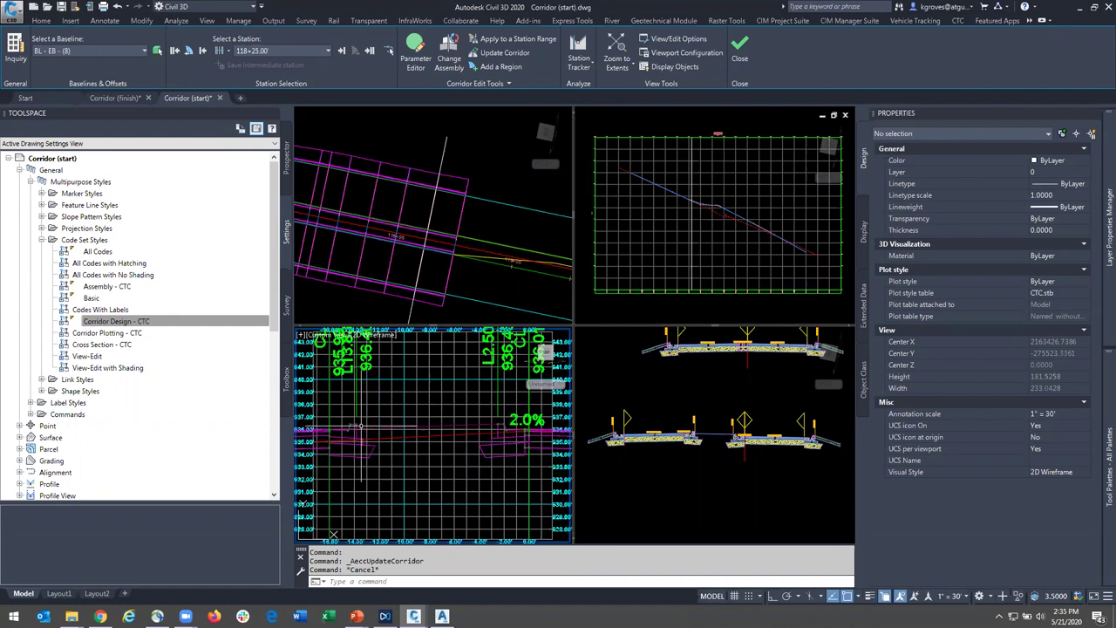
pyautogui.click(495, 425)
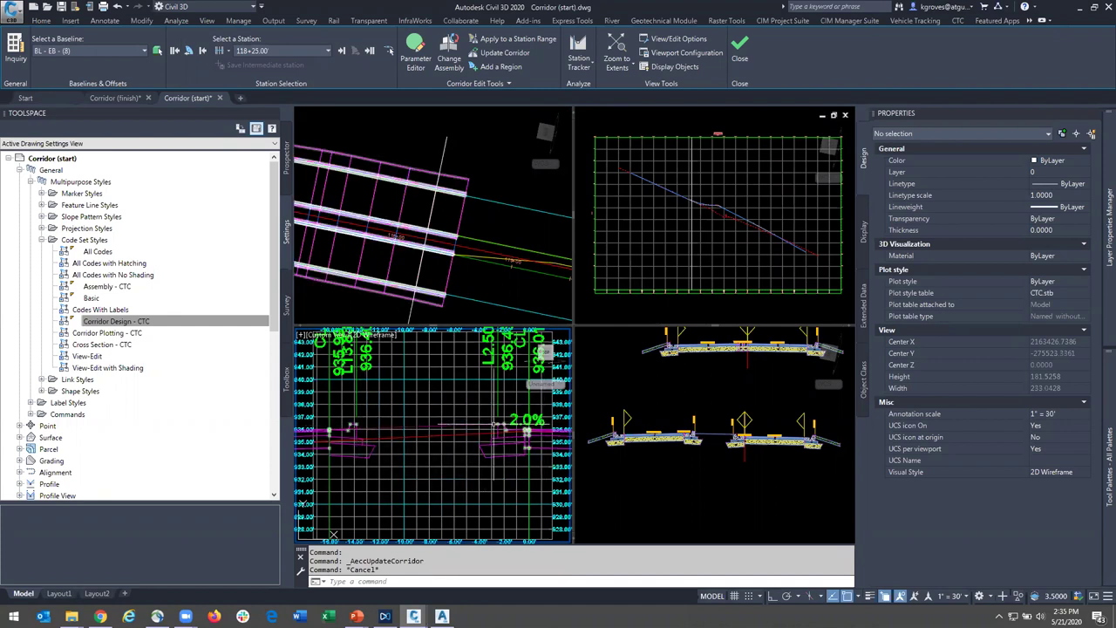
# - Attach a generic MarkPoint subassembly to the back-of-curb point of the median curb beside the assembly baseline
pyautogui.click(706, 443)
pyautogui.scroll(4, 735, 401)
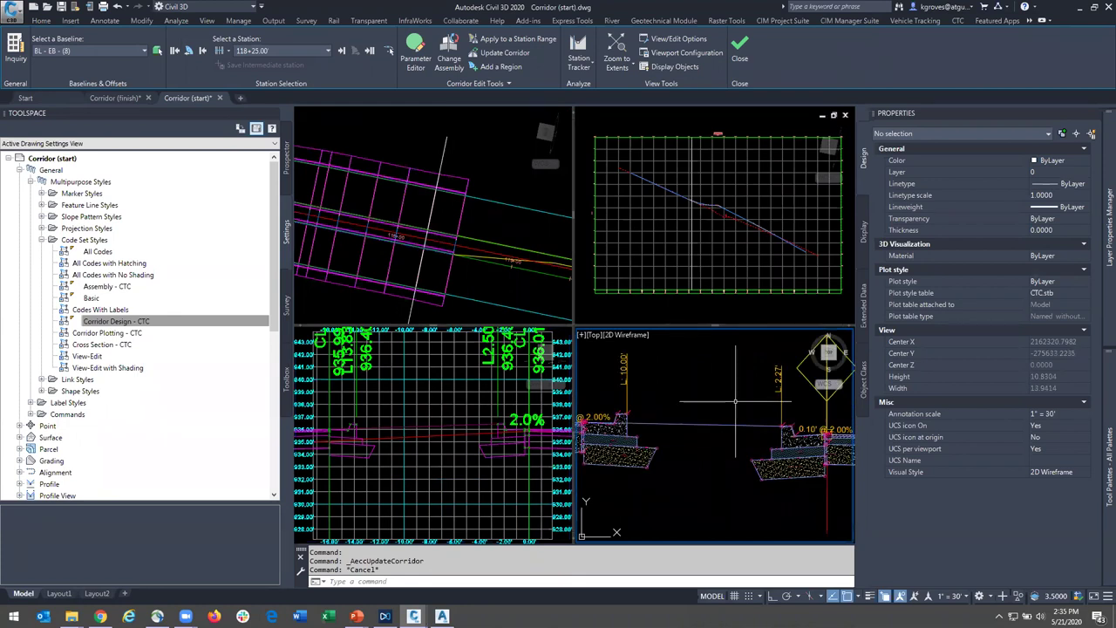
pyautogui.moveTo(1099, 556)
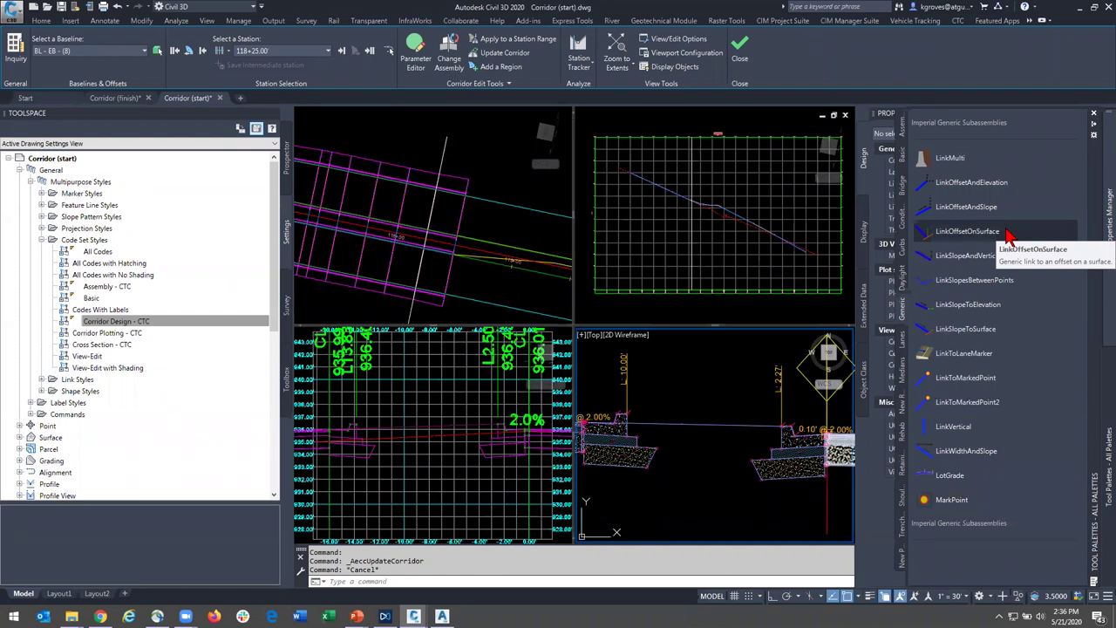
pyautogui.click(962, 506)
pyautogui.scroll(5, 785, 428)
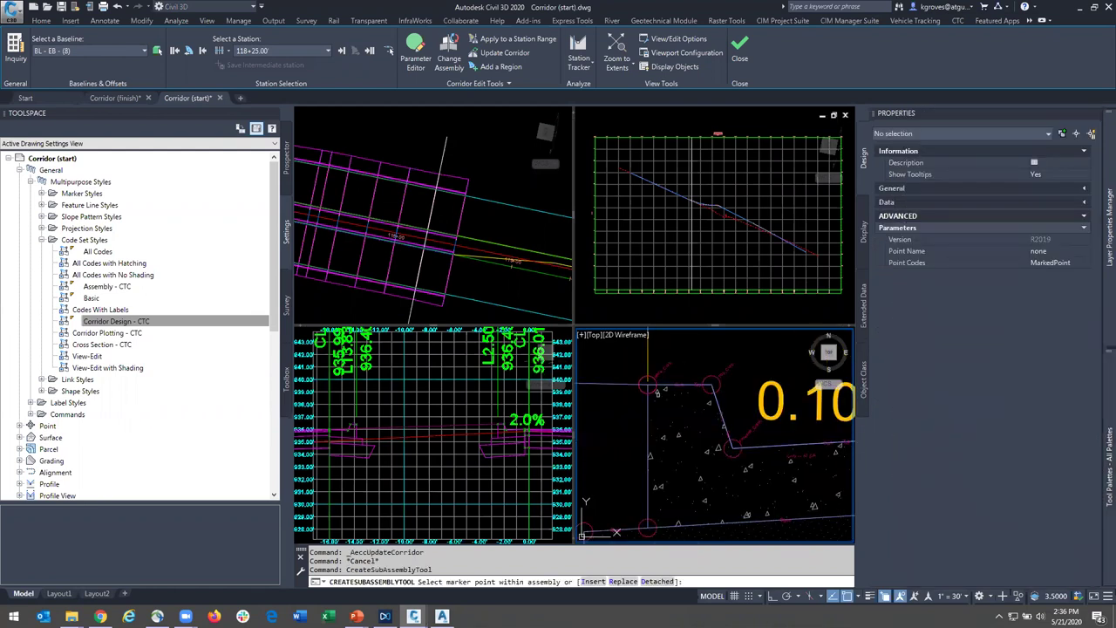
pyautogui.scroll(-2, 695, 406)
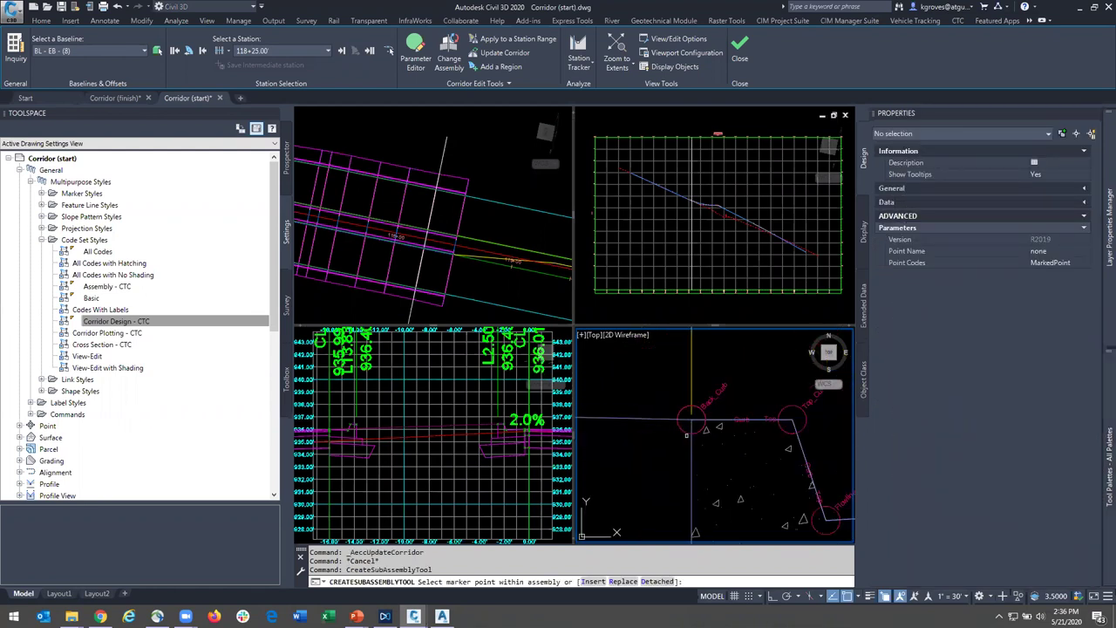
pyautogui.scroll(4, 690, 417)
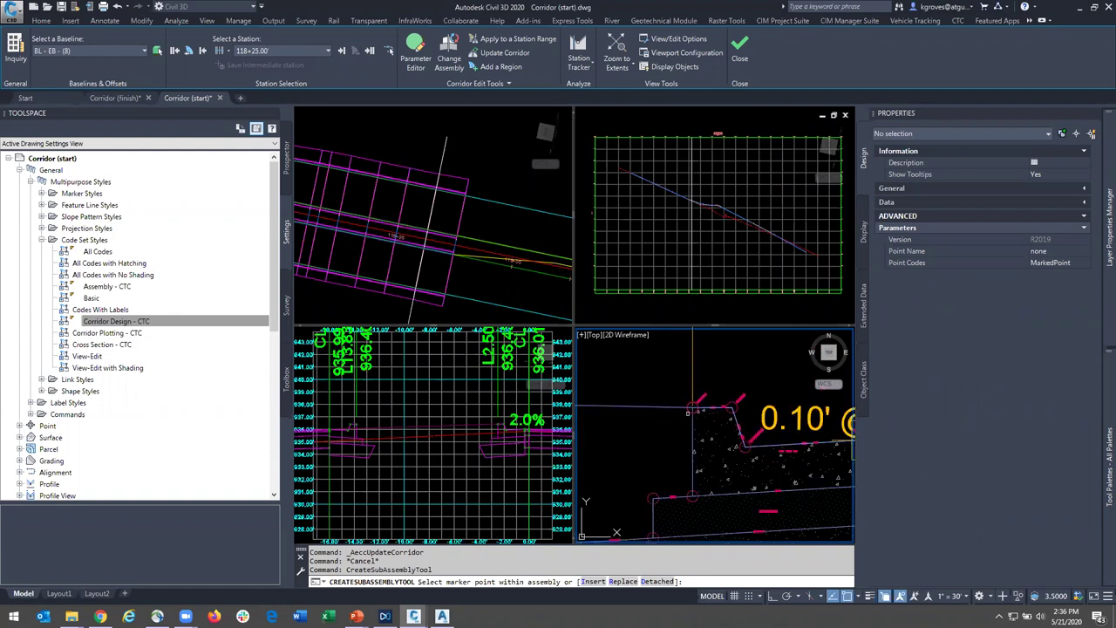
pyautogui.click(692, 407)
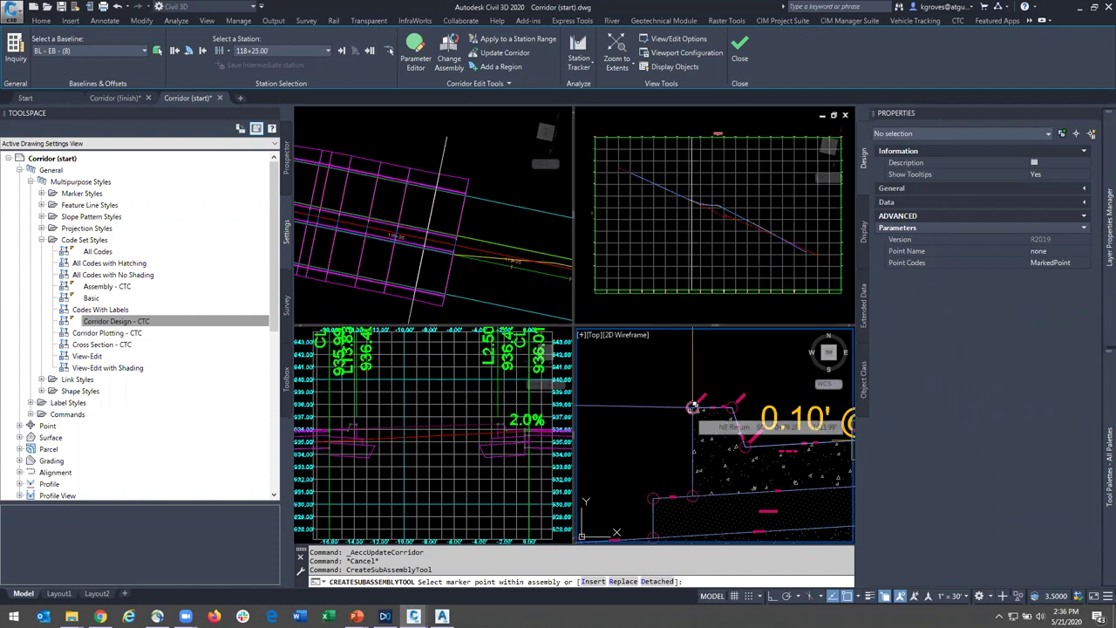
pyautogui.click(754, 460)
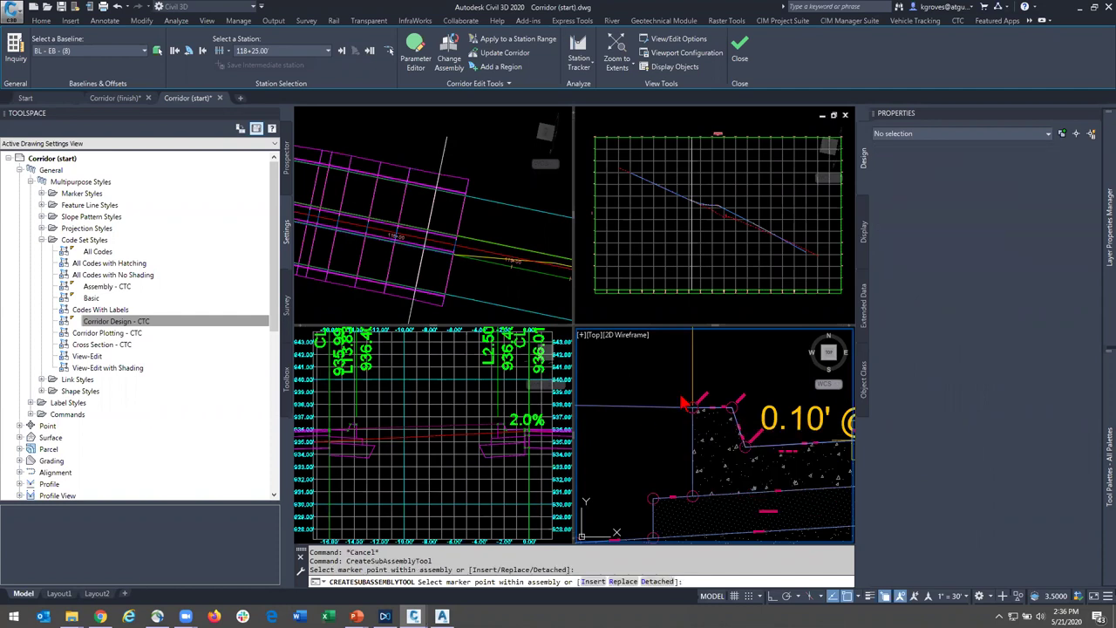
pyautogui.scroll(2, 678, 382)
pyautogui.press('Escape')
# - Select the new MarkPoint subassembly, set its Point Name to MEDIAN-MP, and deselect it
pyautogui.click(653, 369)
pyautogui.click(754, 471)
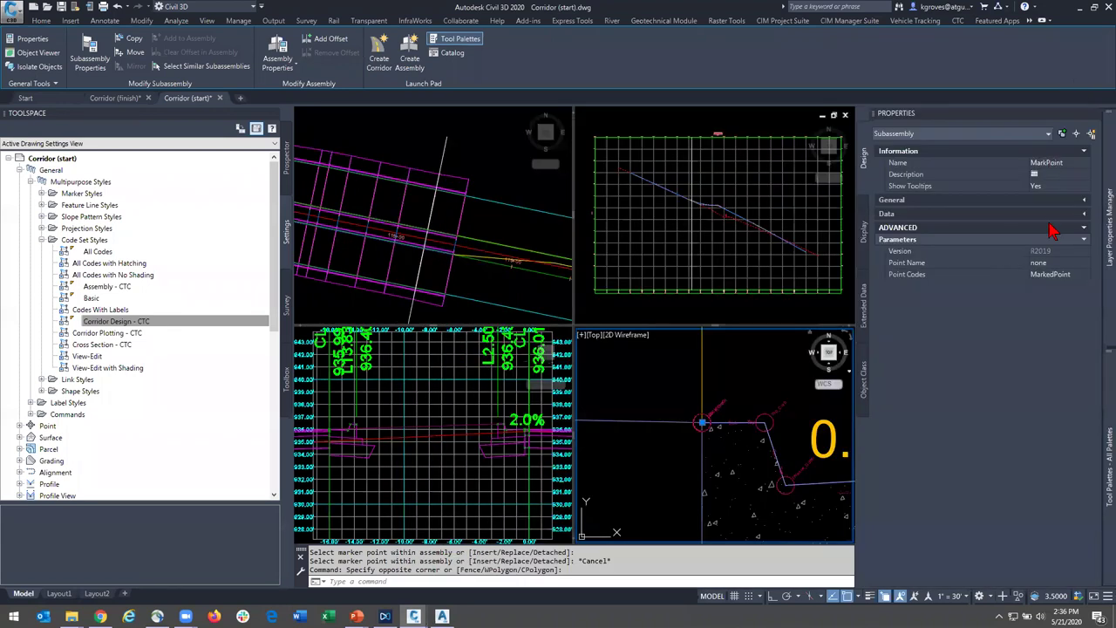
pyautogui.click(1049, 276)
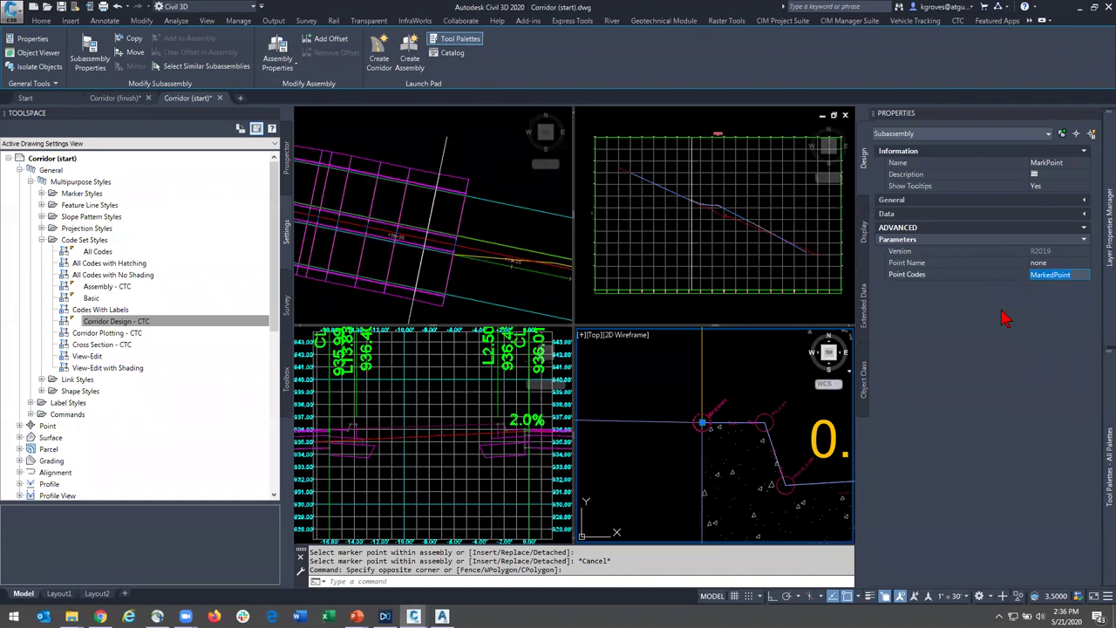
pyautogui.click(1073, 263)
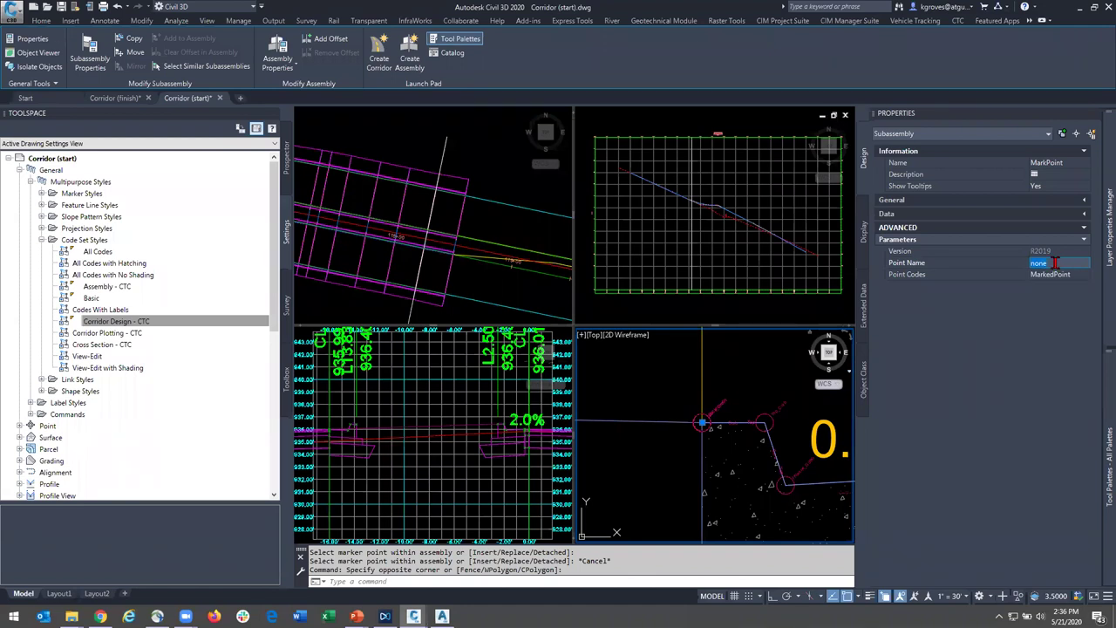
pyautogui.scroll(-5, 654, 469)
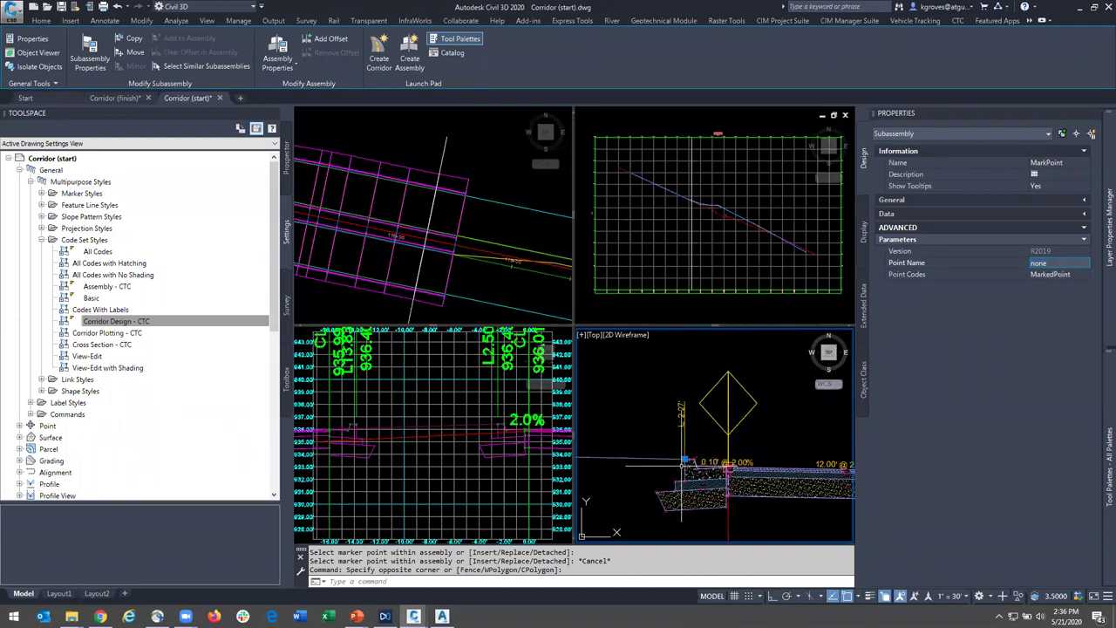
pyautogui.moveTo(654, 470); pyautogui.dragTo(693, 457, button='middle')
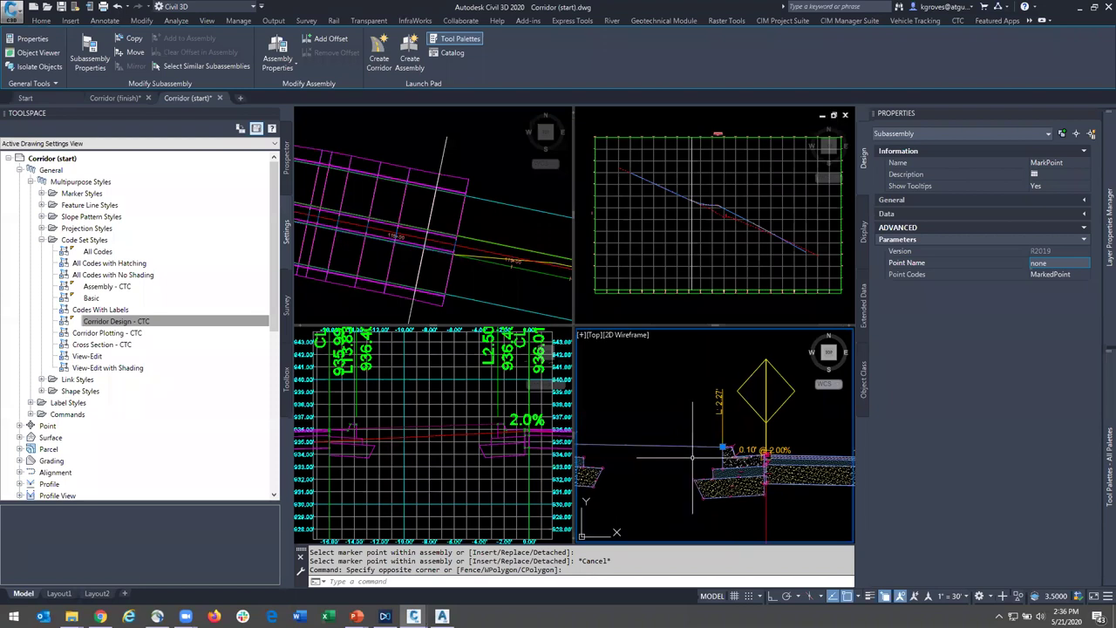
pyautogui.scroll(4, 731, 450)
pyautogui.scroll(-2, 654, 470)
pyautogui.moveTo(654, 470); pyautogui.dragTo(759, 456, button='middle')
pyautogui.scroll(-2, 759, 456)
pyautogui.moveTo(1061, 263); pyautogui.dragTo(1014, 264)
pyautogui.write('MEDIAN-MP')
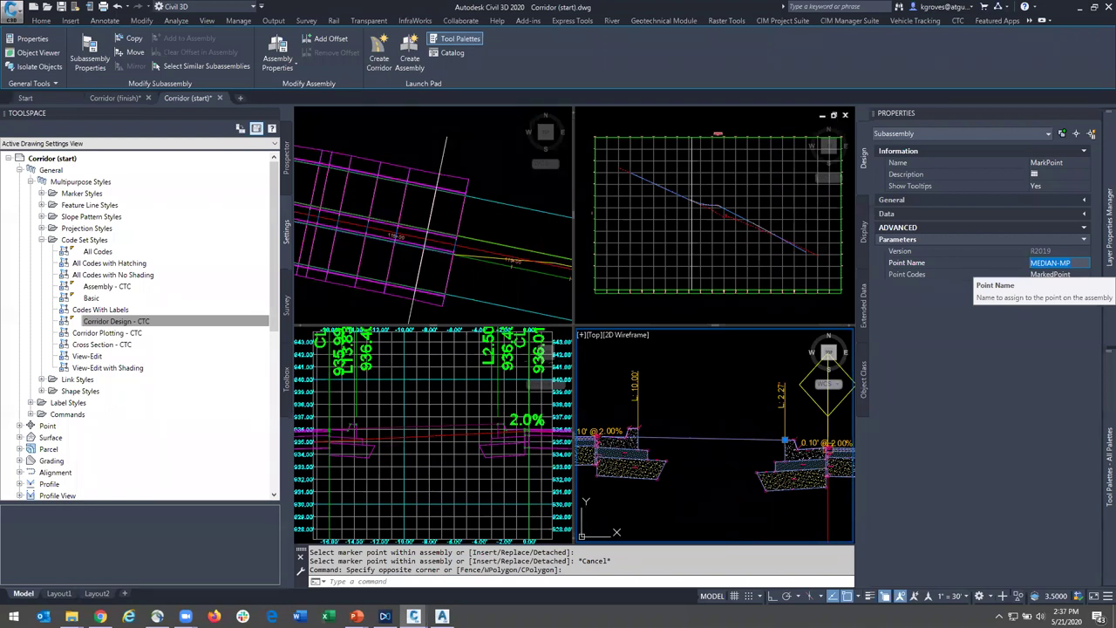
pyautogui.press('Escape')
pyautogui.press('Escape')
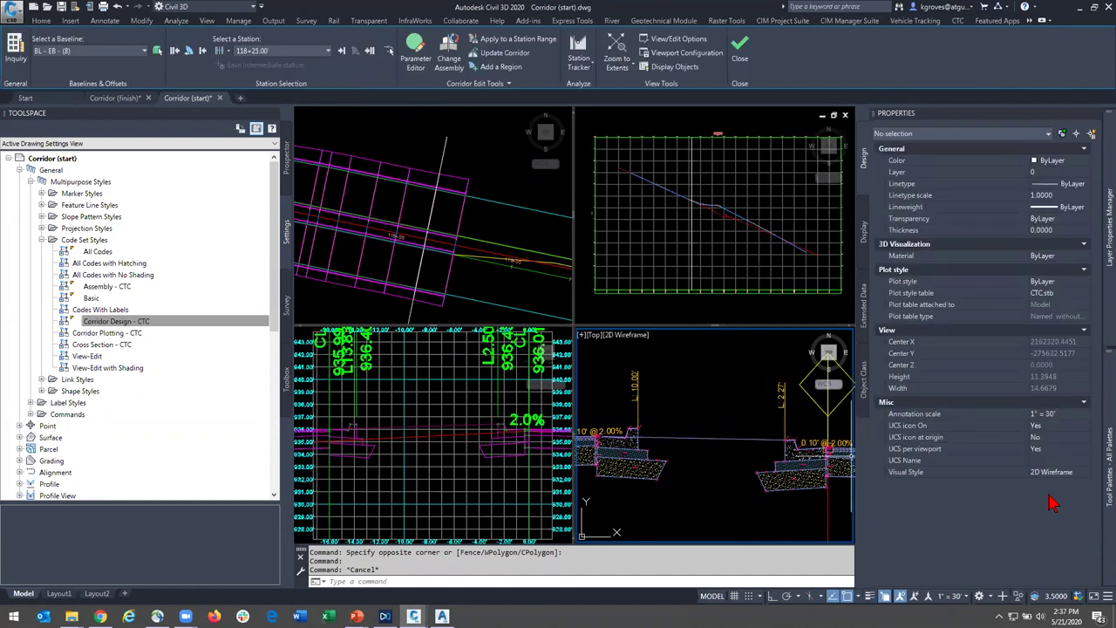
# - Attach a LinkToMarkedPoint2 subassembly to the back-of-curb point of the curb across the median
pyautogui.moveTo(1103, 495)
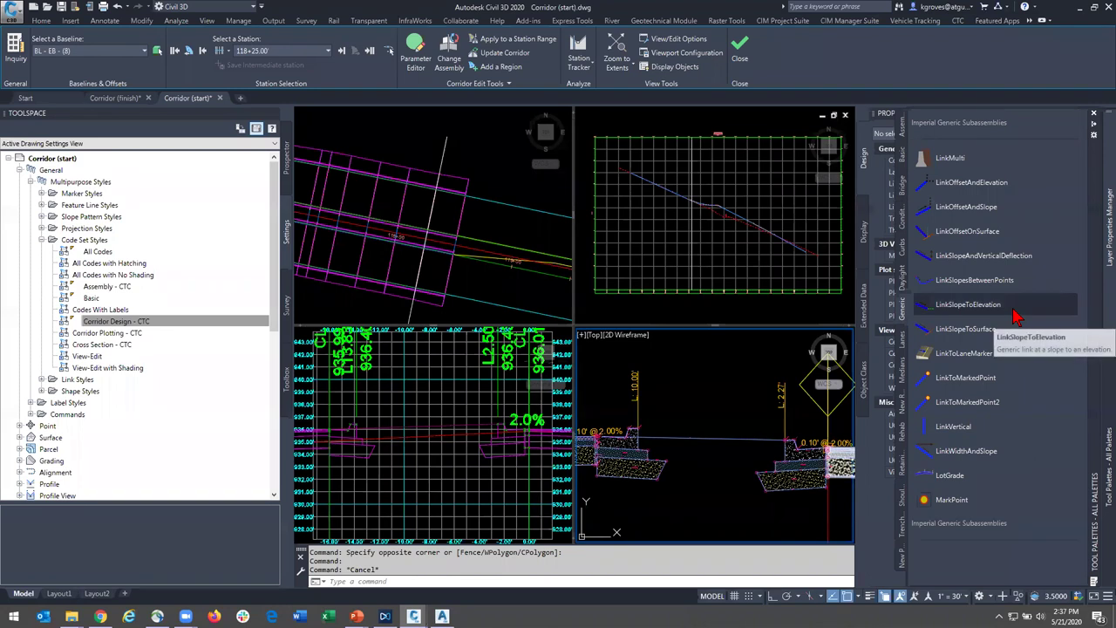
pyautogui.click(1018, 404)
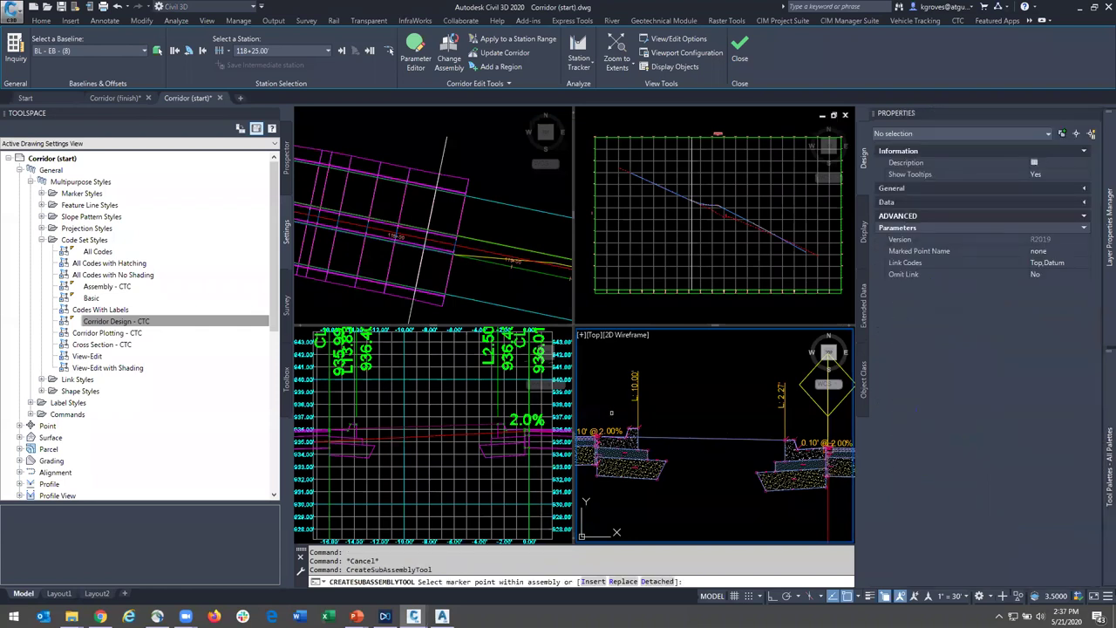
pyautogui.scroll(5, 611, 414)
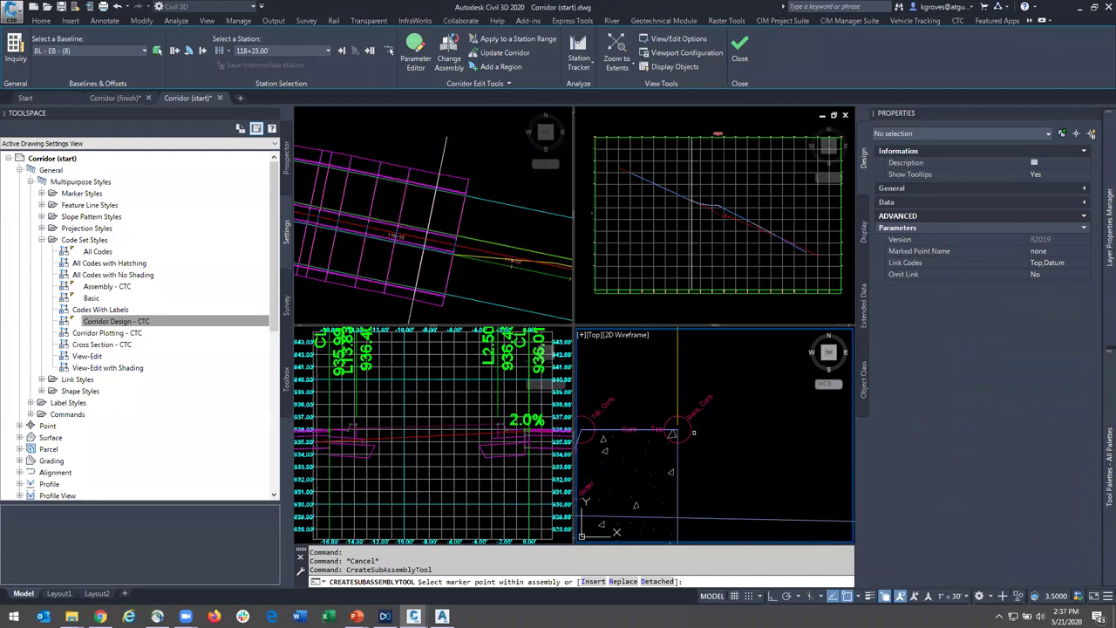
pyautogui.click(679, 429)
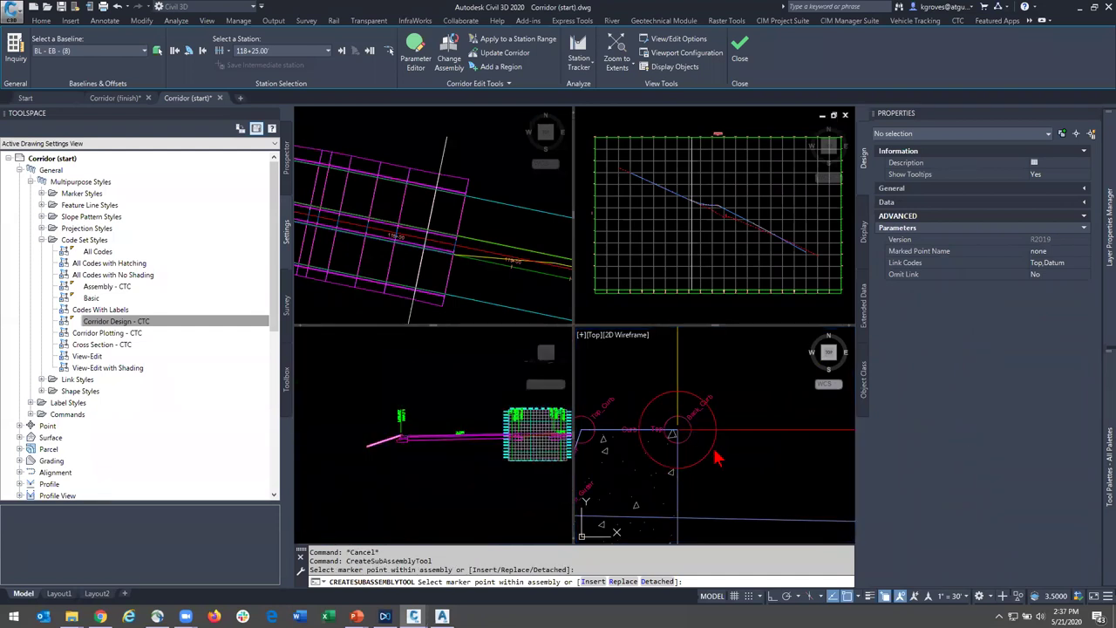
pyautogui.press('Escape')
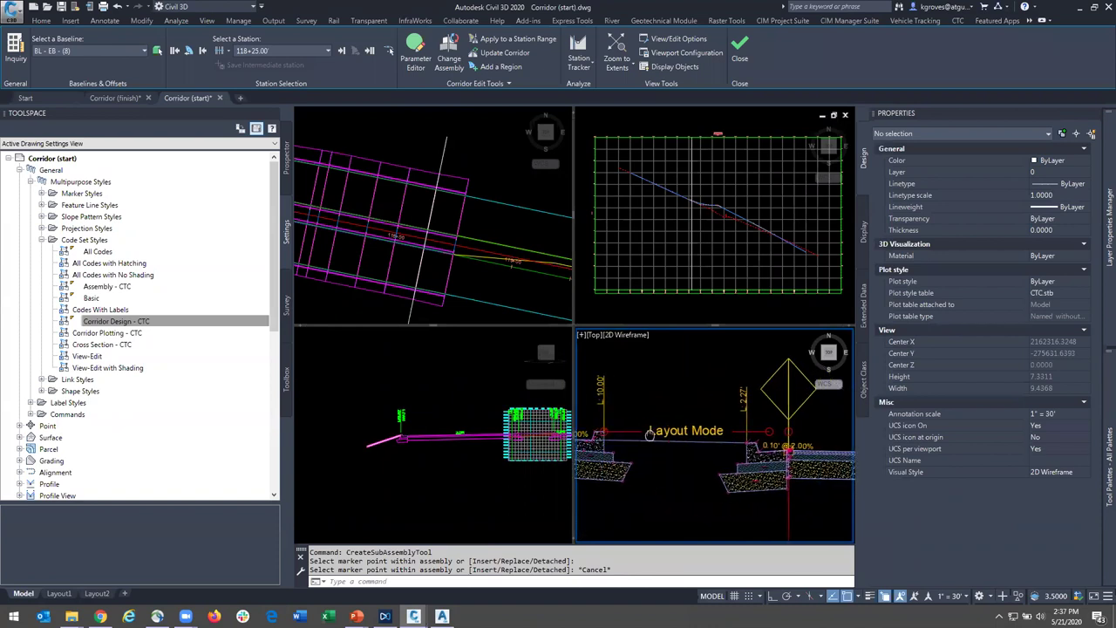
# - Set the LinkToMarkedPoint2 subassembly's Marked Point Name to MEDIAN-MP and deselect it
pyautogui.click(773, 431)
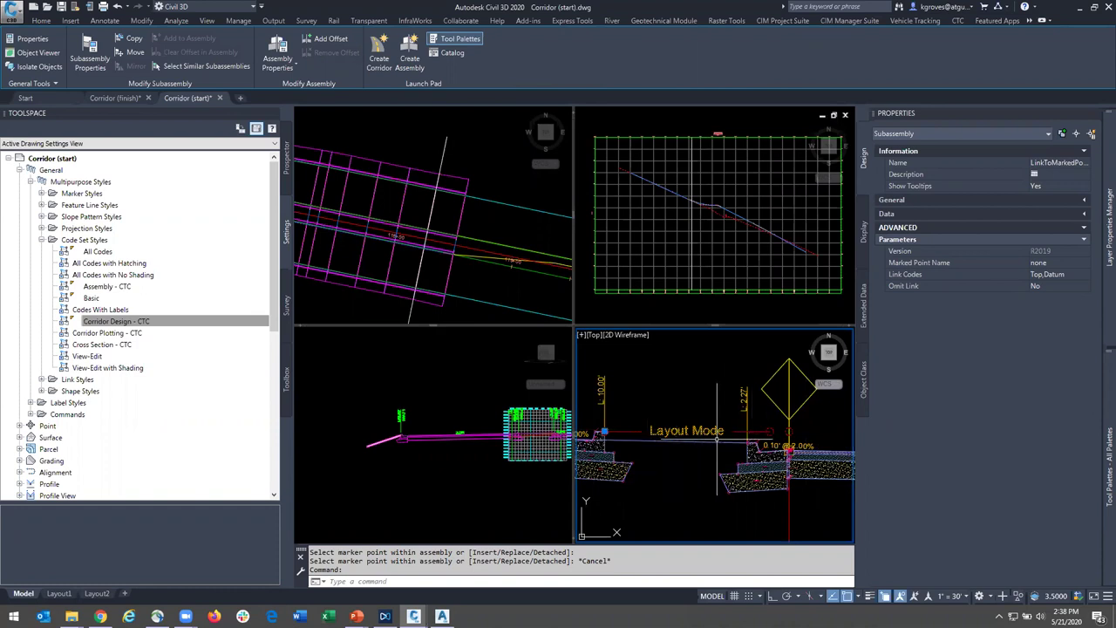
pyautogui.moveTo(1103, 253)
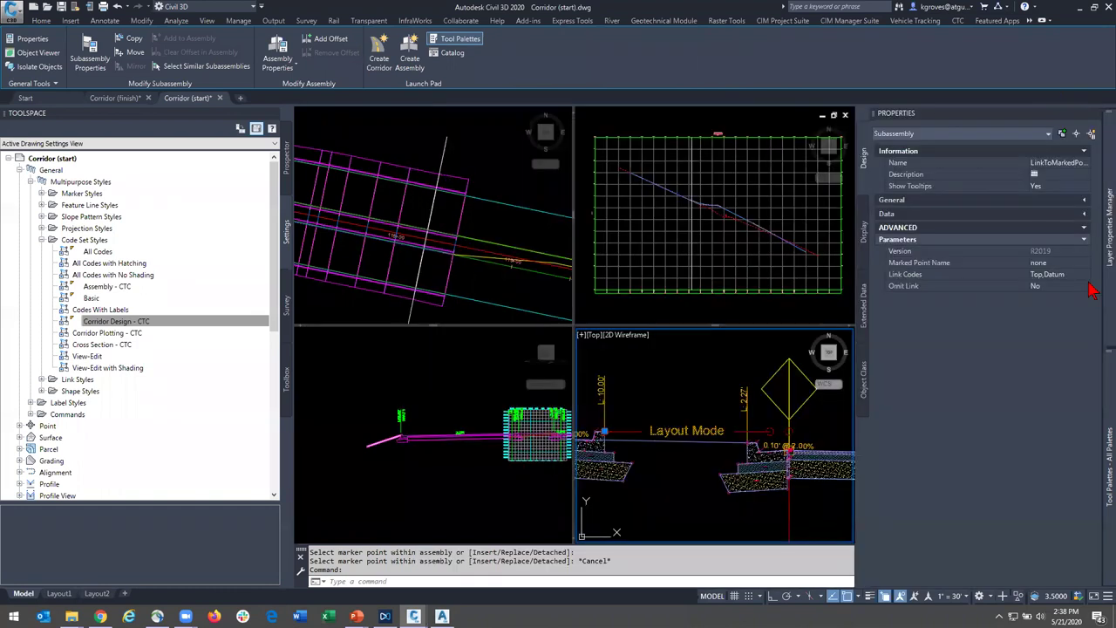
pyautogui.click(1068, 273)
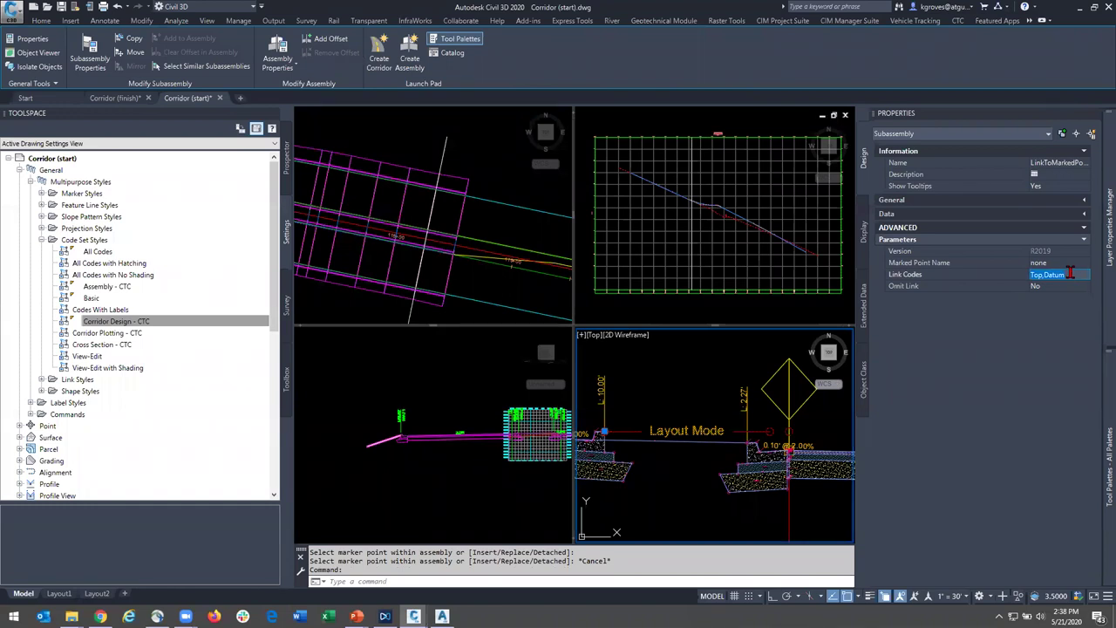
pyautogui.click(1061, 263)
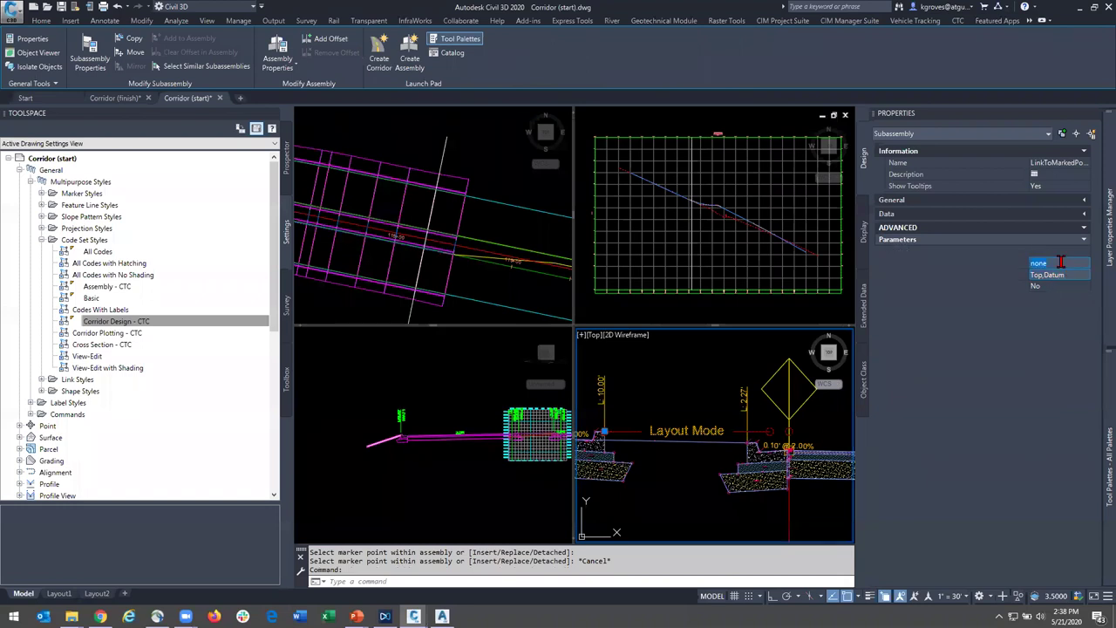
pyautogui.write('MEDIAN-MP')
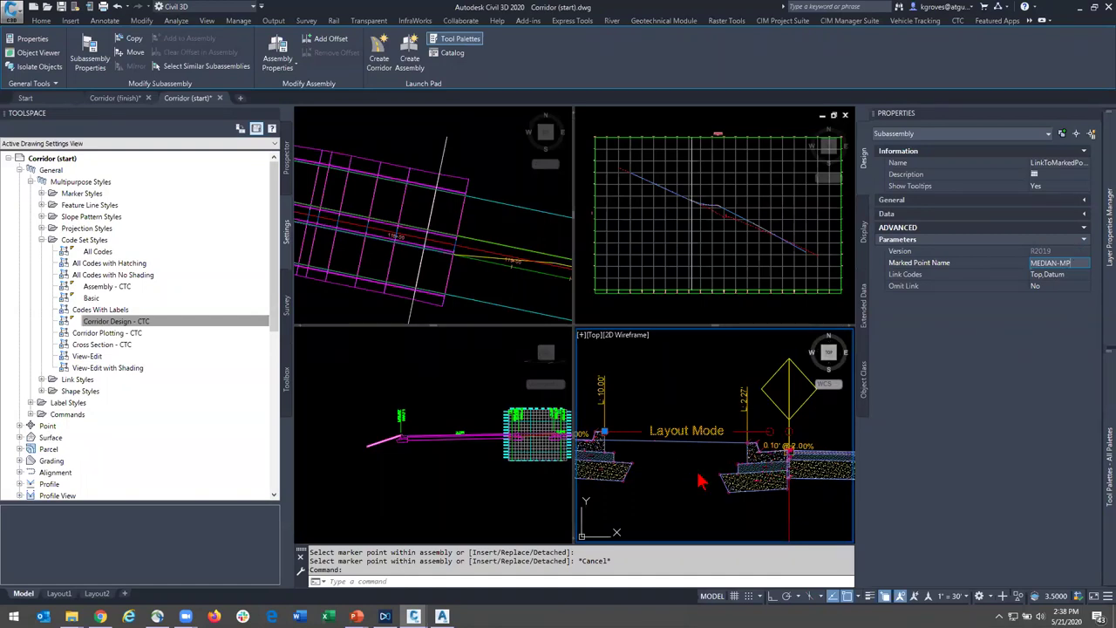
pyautogui.press('Tab')
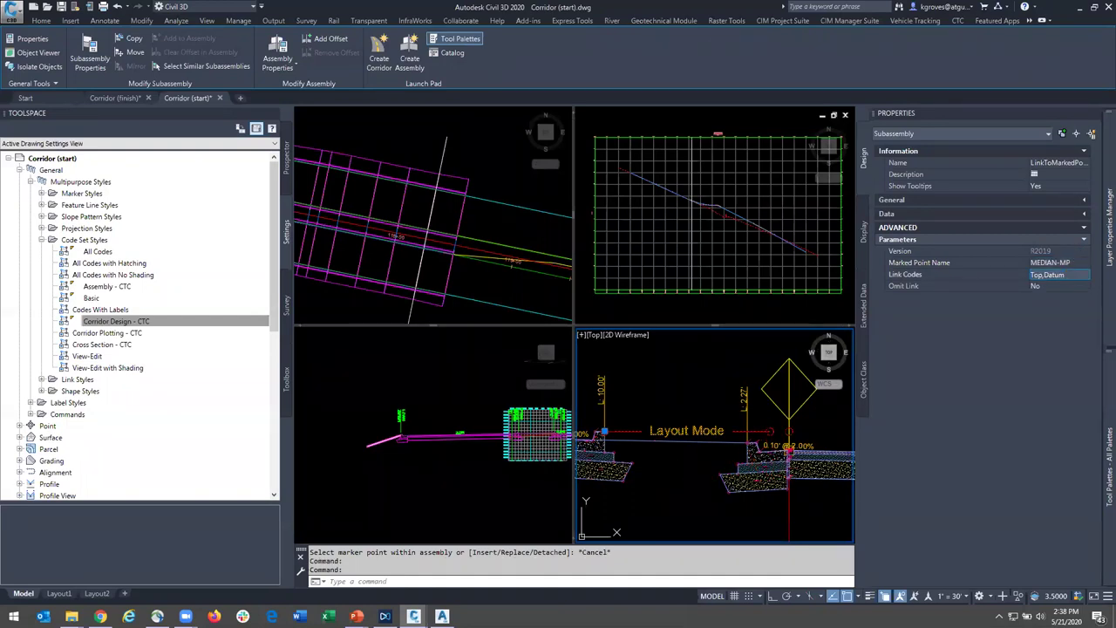
pyautogui.press('Escape')
pyautogui.click(384, 201)
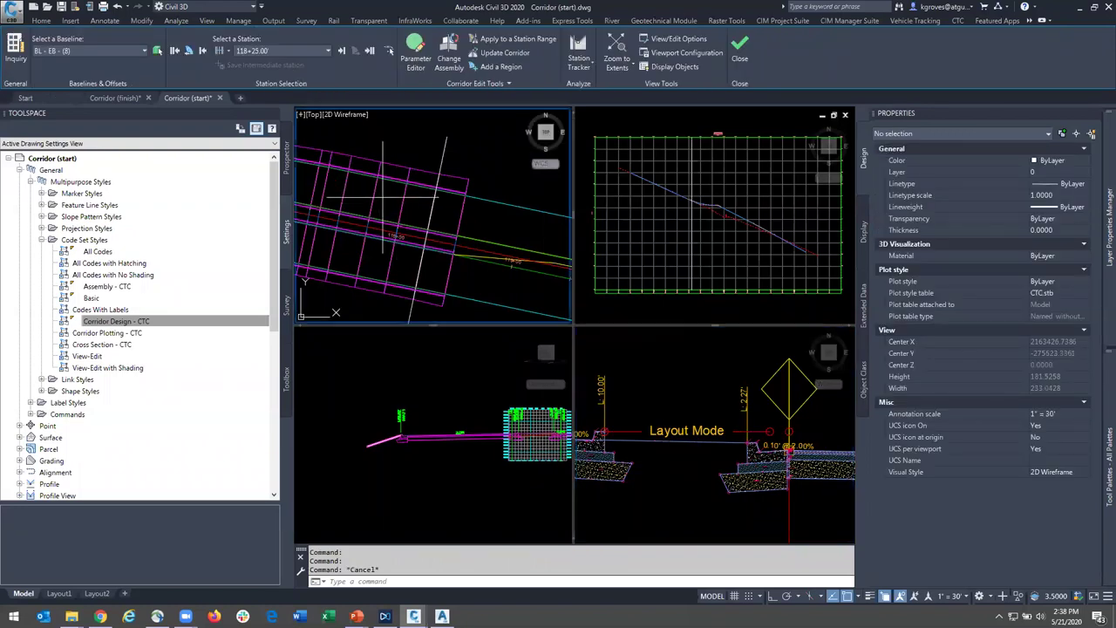
pyautogui.click(383, 197)
pyautogui.click(367, 209)
pyautogui.press('Escape')
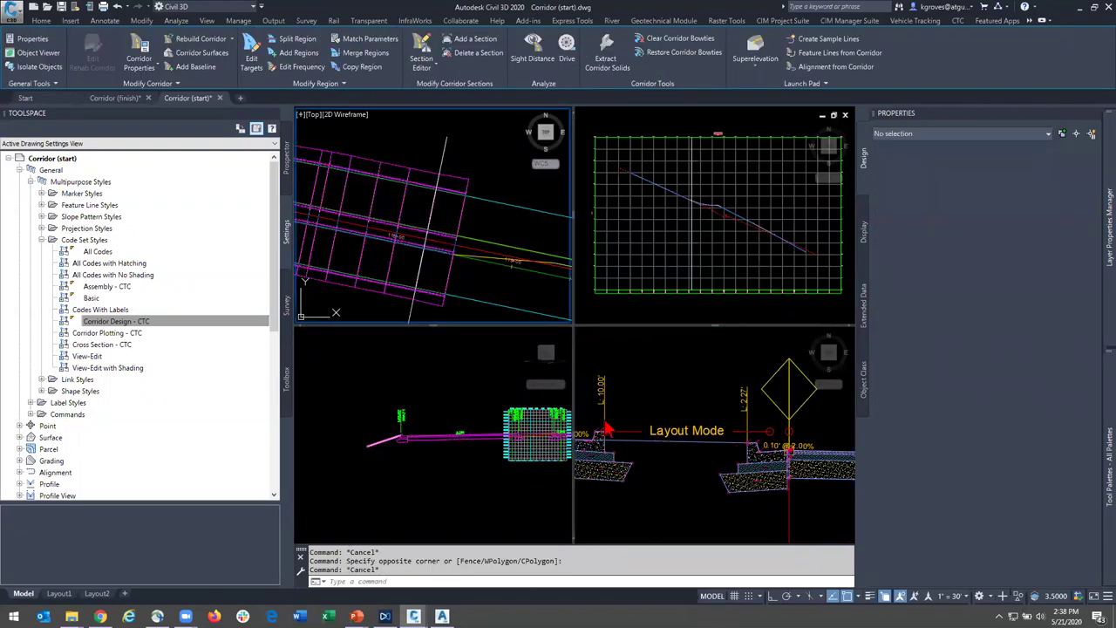
# - Review the L2MP link code's row in the Corridor Design - CTC code set style and close the dialog
pyautogui.rightClick(122, 320)
pyautogui.click(218, 325)
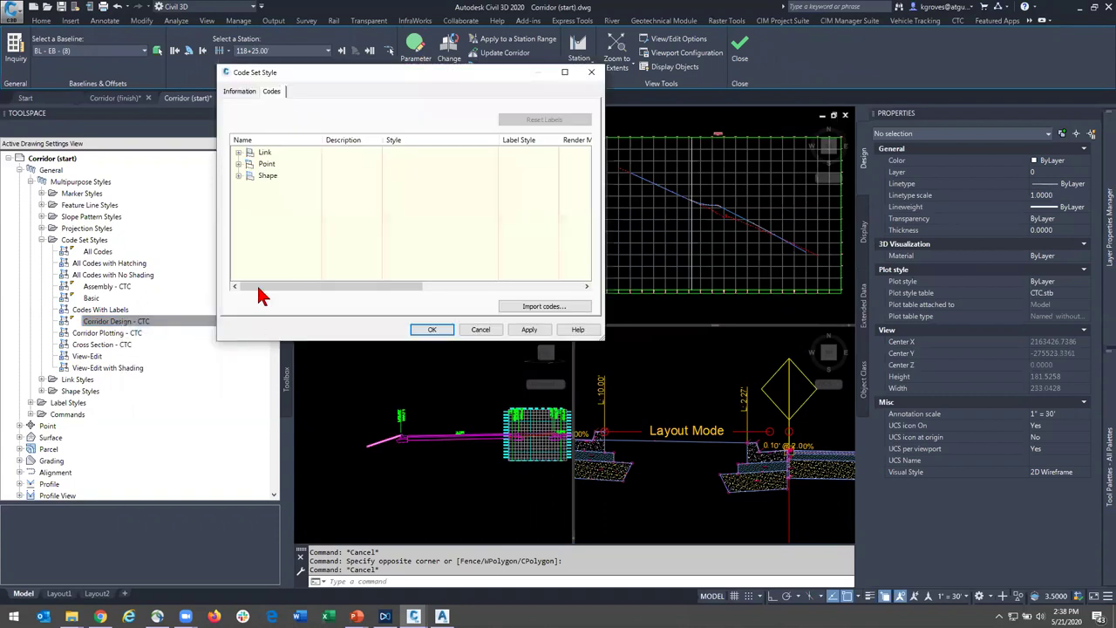
pyautogui.click(238, 152)
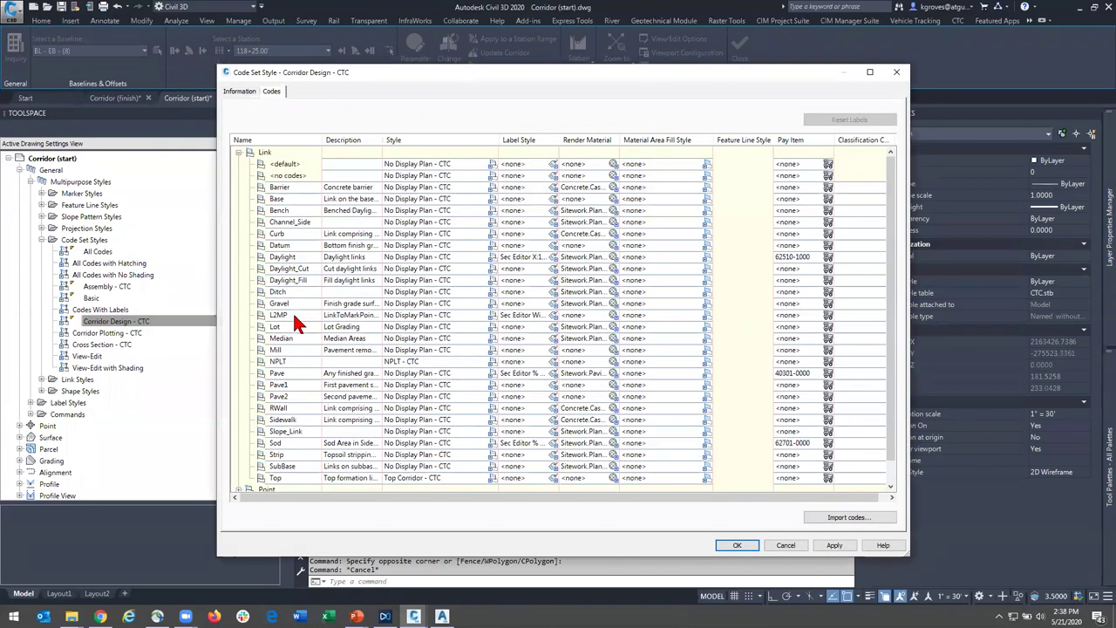
pyautogui.click(429, 314)
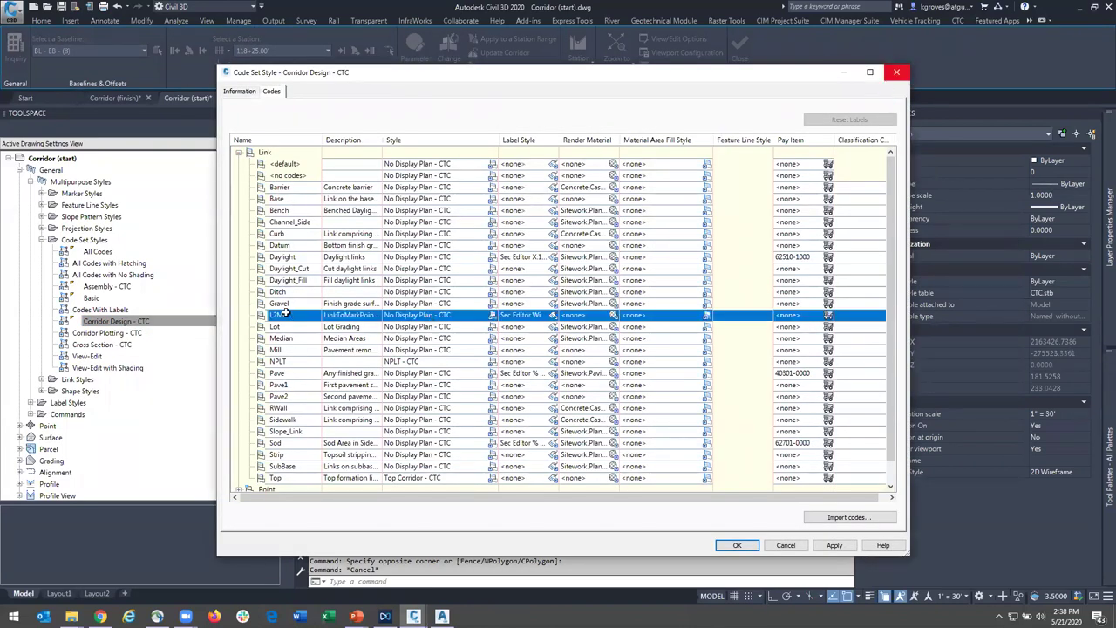
pyautogui.click(899, 73)
# - Rebuild the median corridor from the plan view and inspect the median link in the section view
pyautogui.click(415, 370)
pyautogui.press('Escape')
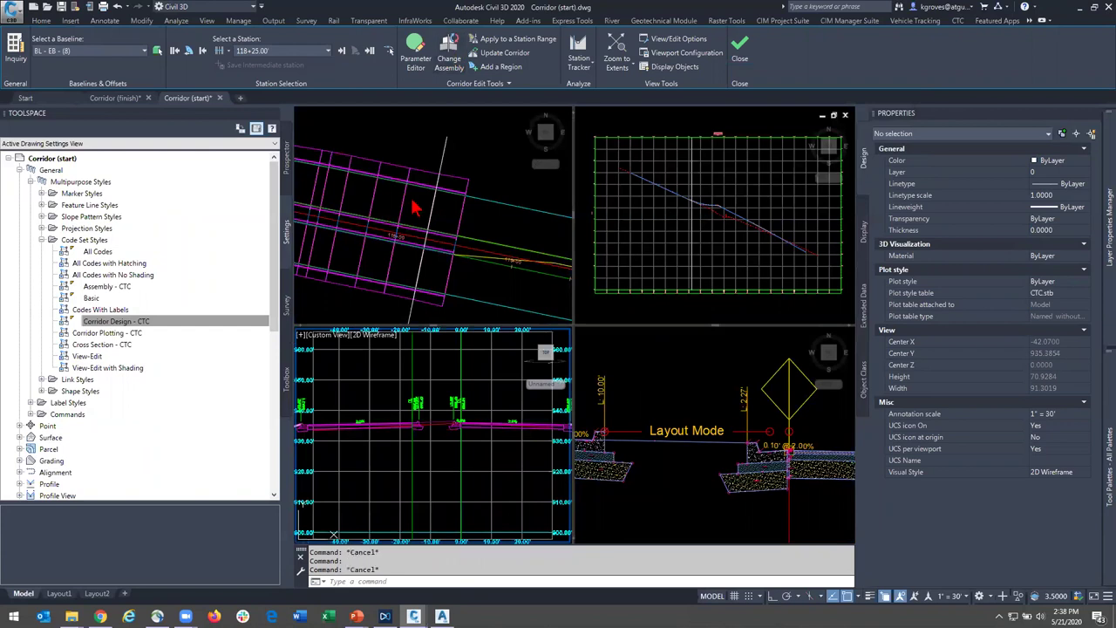
pyautogui.click(406, 200)
pyautogui.click(403, 204)
pyautogui.click(392, 209)
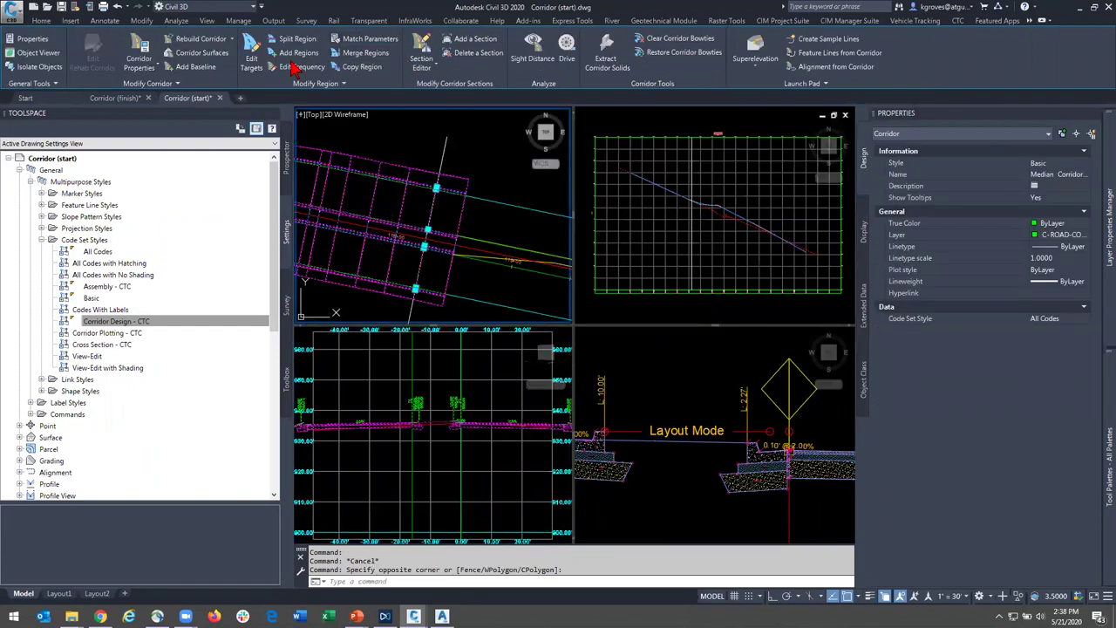
pyautogui.click(179, 40)
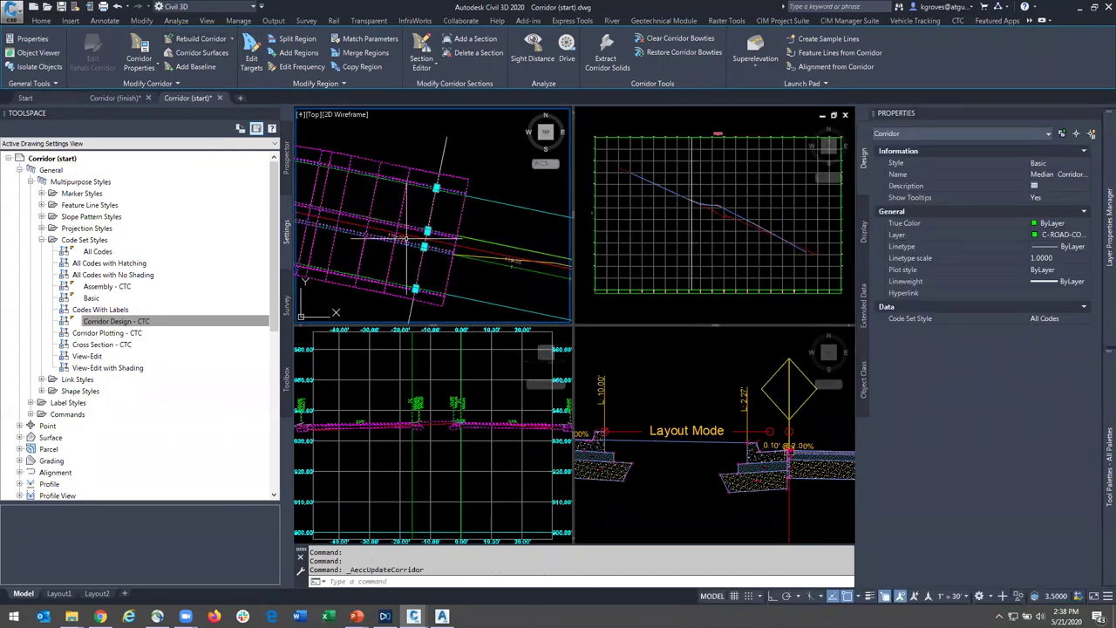
pyautogui.scroll(4, 413, 237)
pyautogui.click(453, 425)
pyautogui.press('Escape')
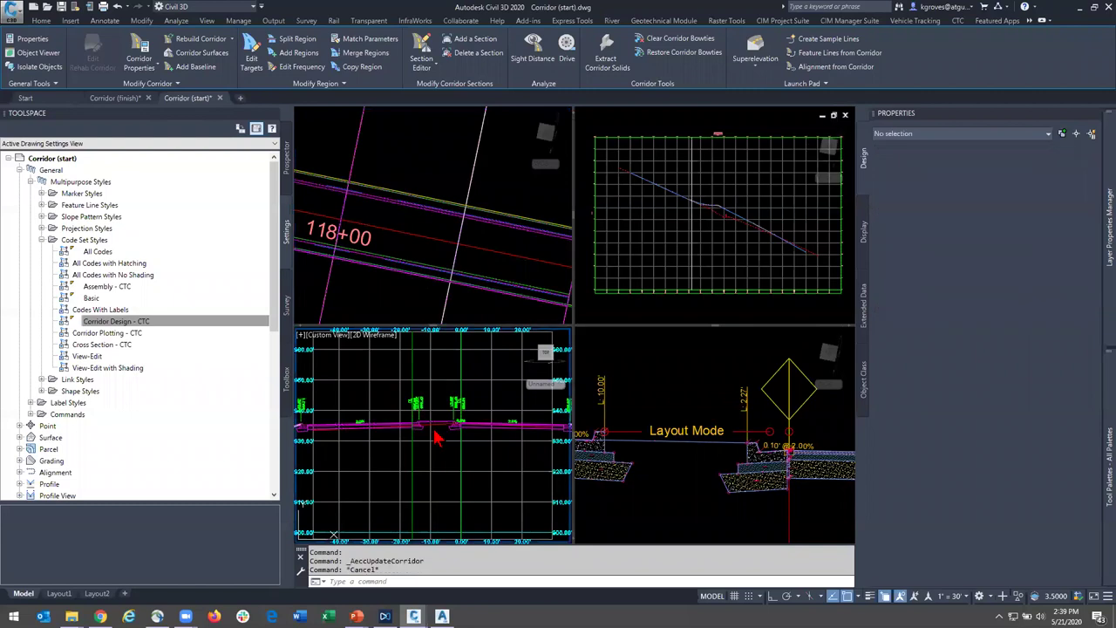
pyautogui.scroll(6, 434, 430)
pyautogui.scroll(3, 411, 418)
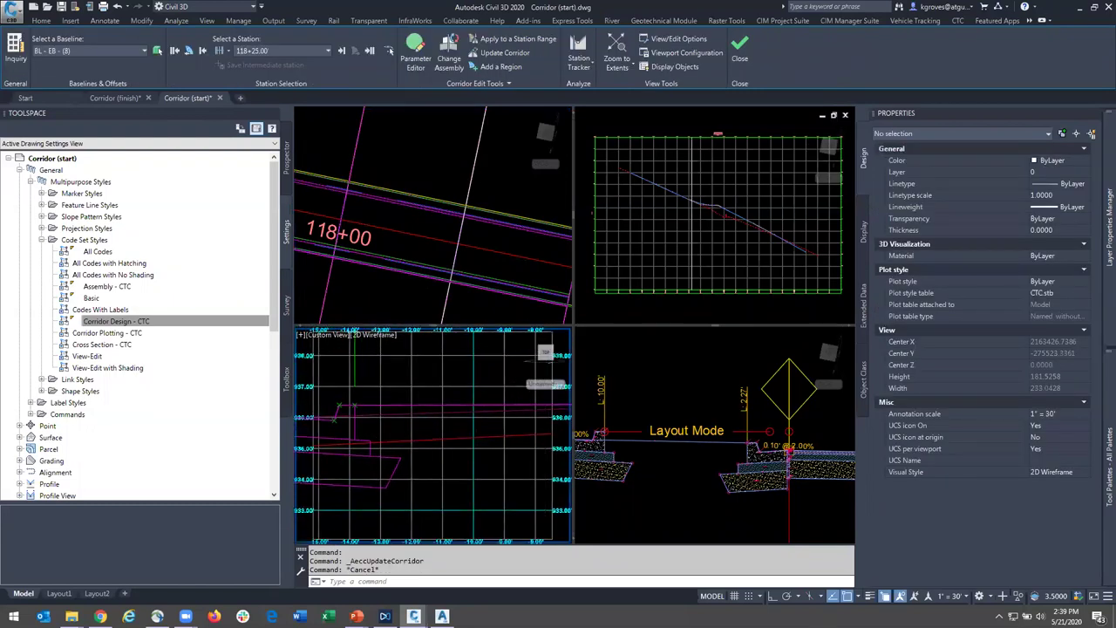
pyautogui.scroll(-4, 426, 431)
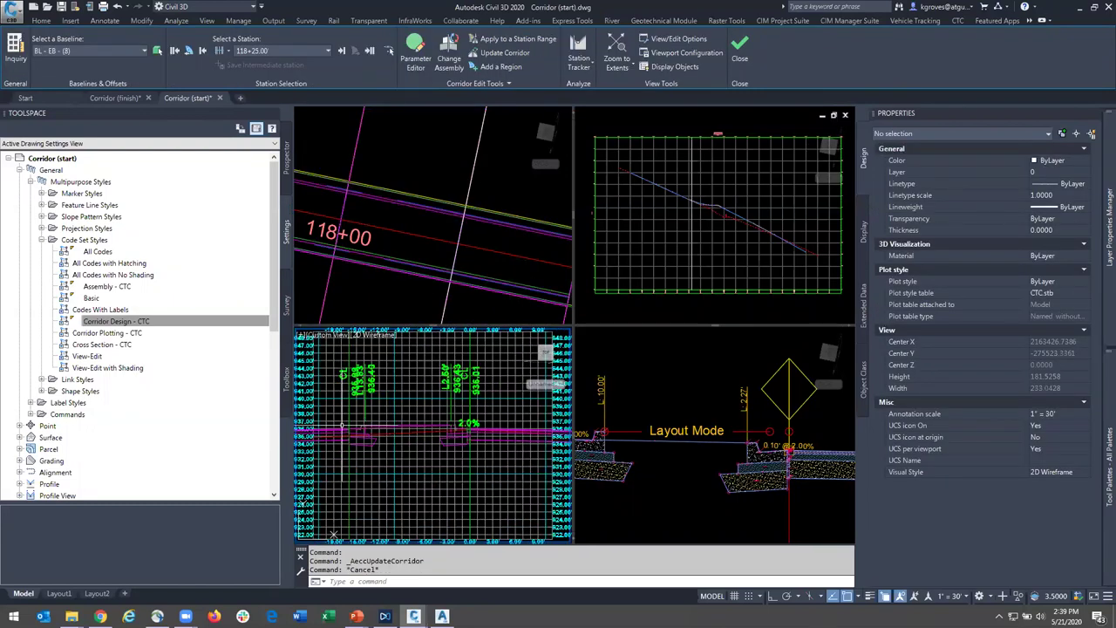
# - Reopen the Corridor Design - CTC code set style, check the L2MP link code's label style, and close it
pyautogui.rightClick(108, 321)
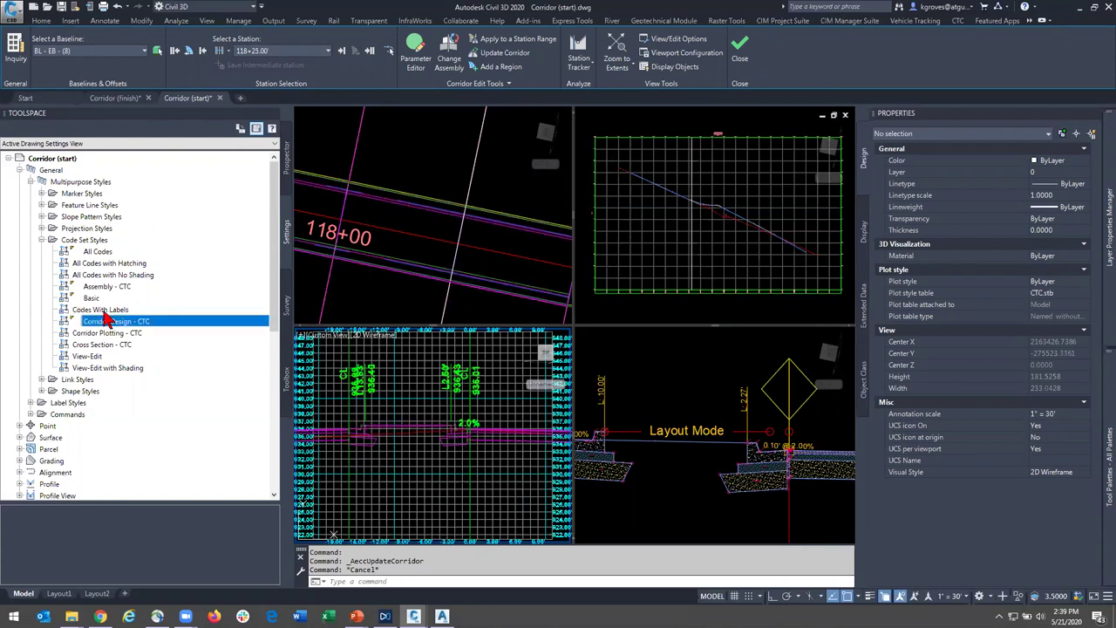
pyautogui.click(131, 327)
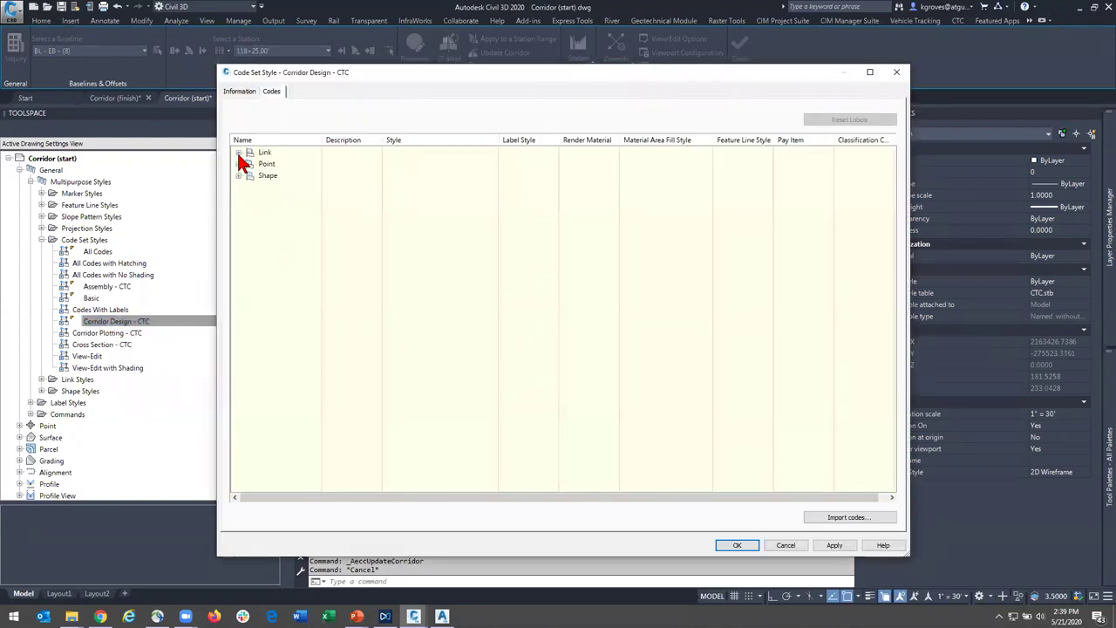
pyautogui.click(238, 153)
pyautogui.click(279, 316)
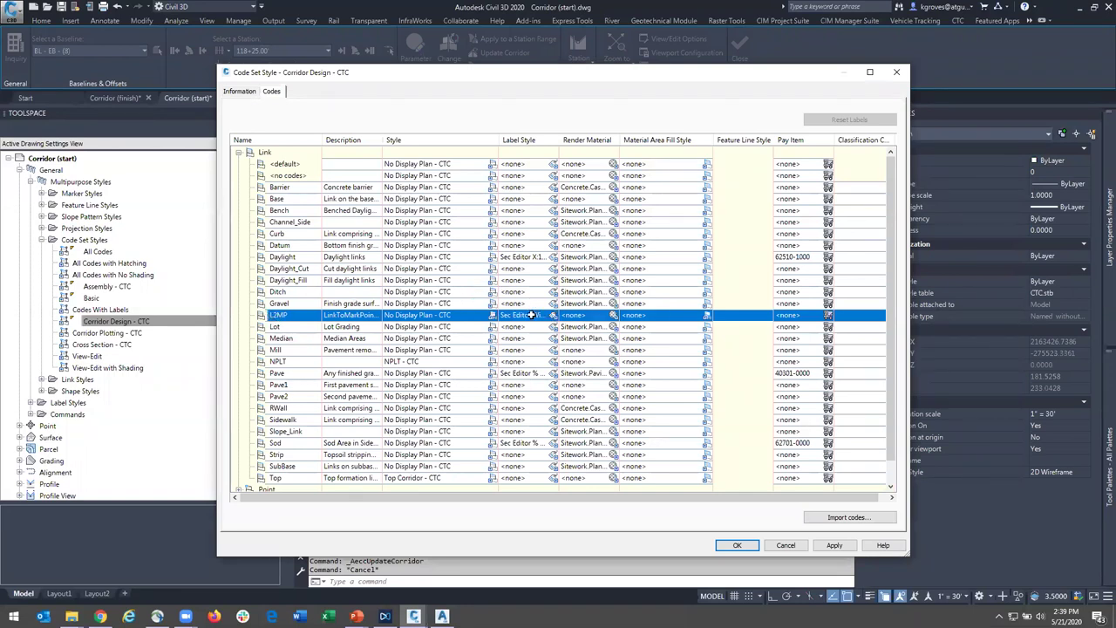
pyautogui.click(897, 72)
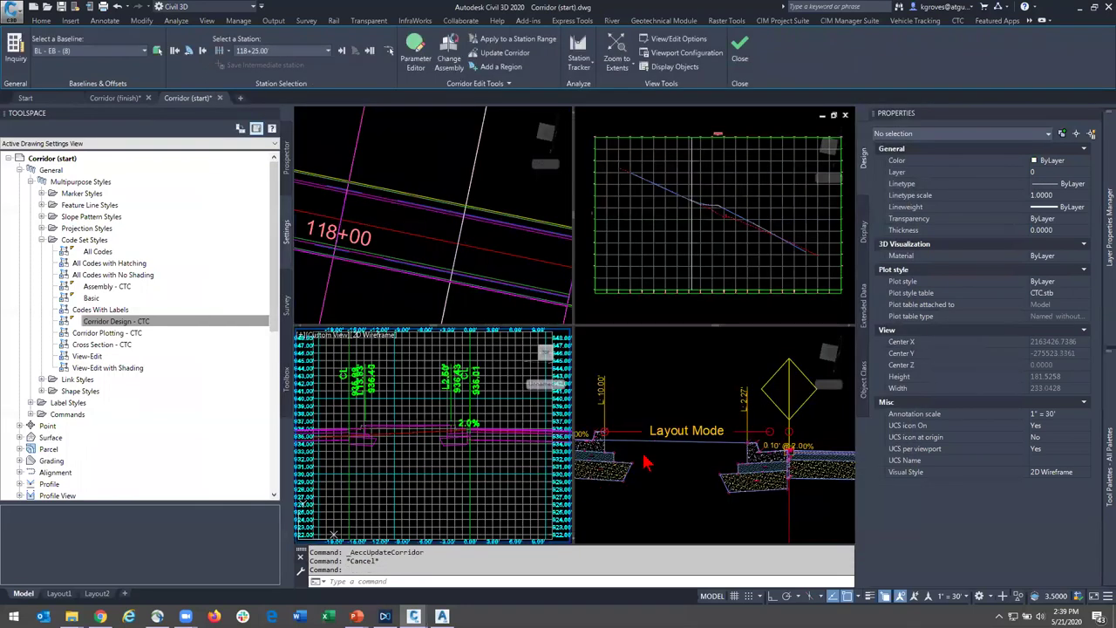
# - Set the Link Codes of the median's LinkToMarkedPoint2 subassembly to Top,Datum,L2MP and deselect it
pyautogui.click(673, 448)
pyautogui.click(687, 448)
pyautogui.press('Escape')
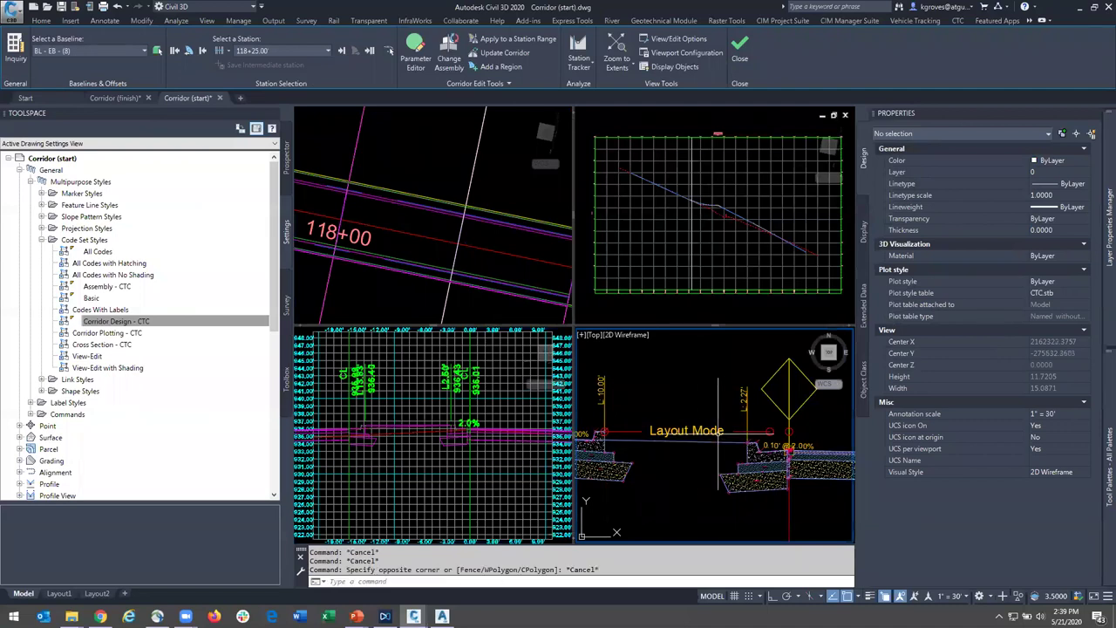
pyautogui.click(722, 430)
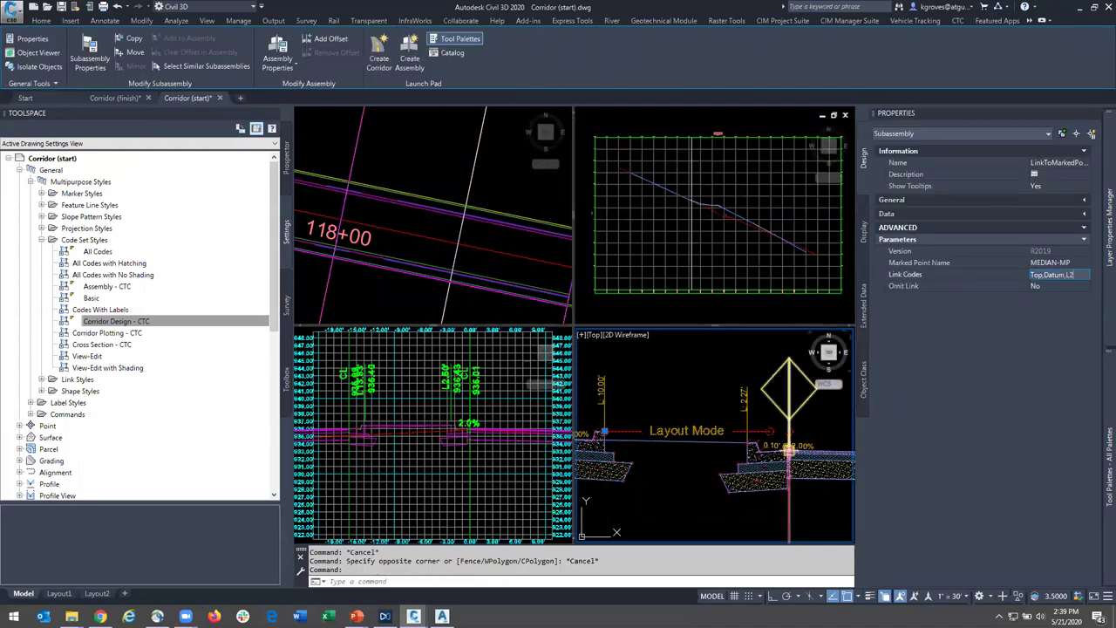
pyautogui.press('Return')
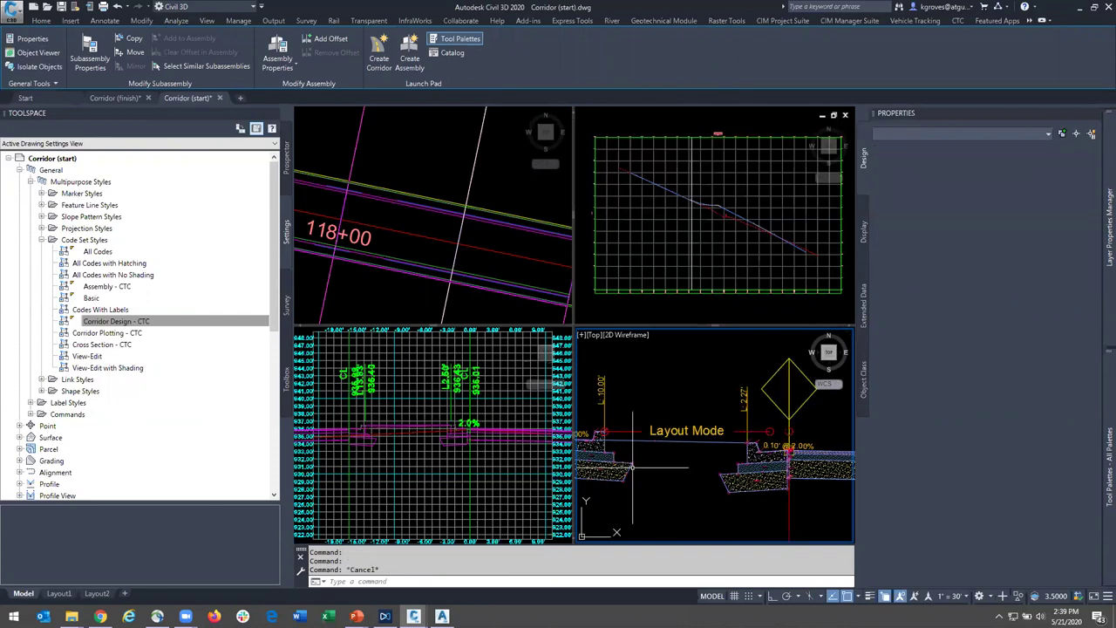
pyautogui.press('Escape')
# - Rebuild the median corridor to apply the new link code, and bring the median link into view in the section
pyautogui.click(397, 193)
pyautogui.click(384, 151)
pyautogui.click(354, 138)
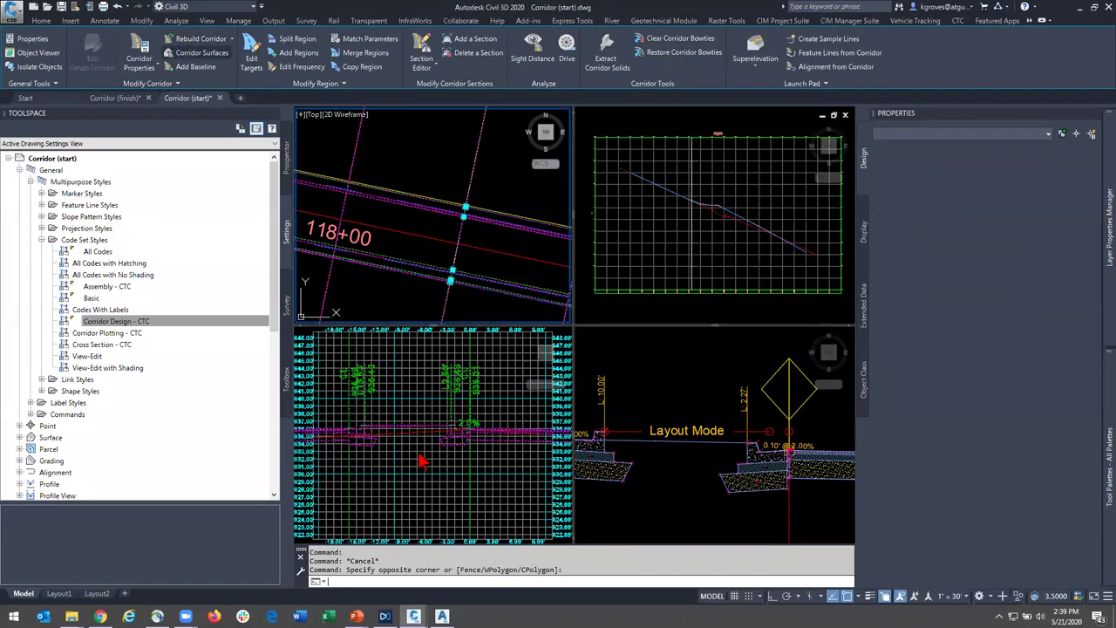
pyautogui.click(414, 445)
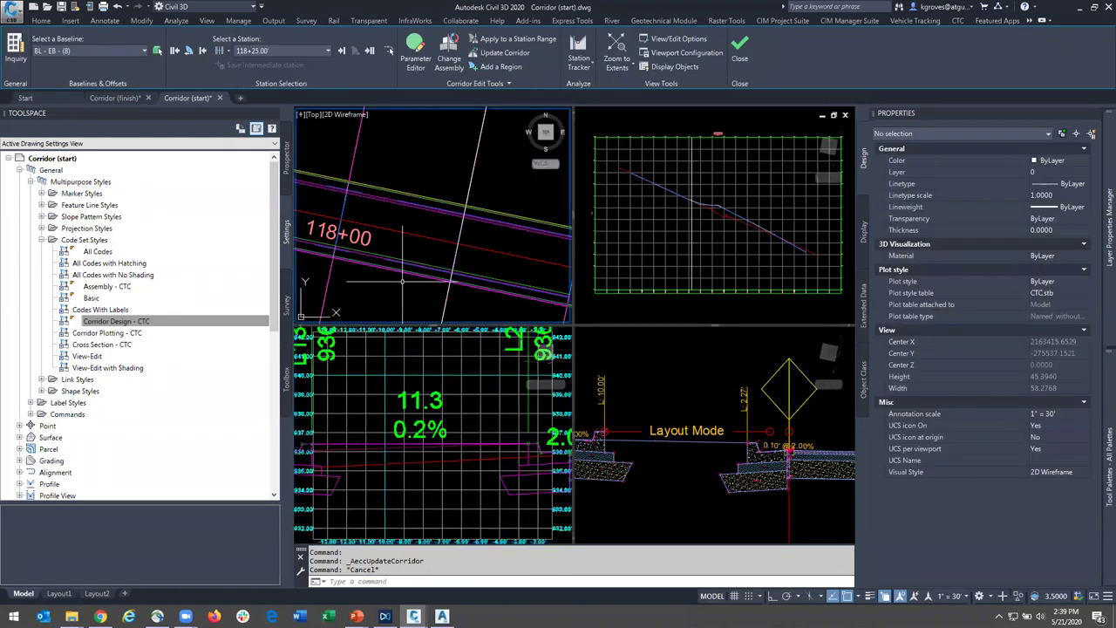
# - Check the corridor's extent in plan, clear the selection, and exit the section editor
pyautogui.scroll(-2, 397, 281)
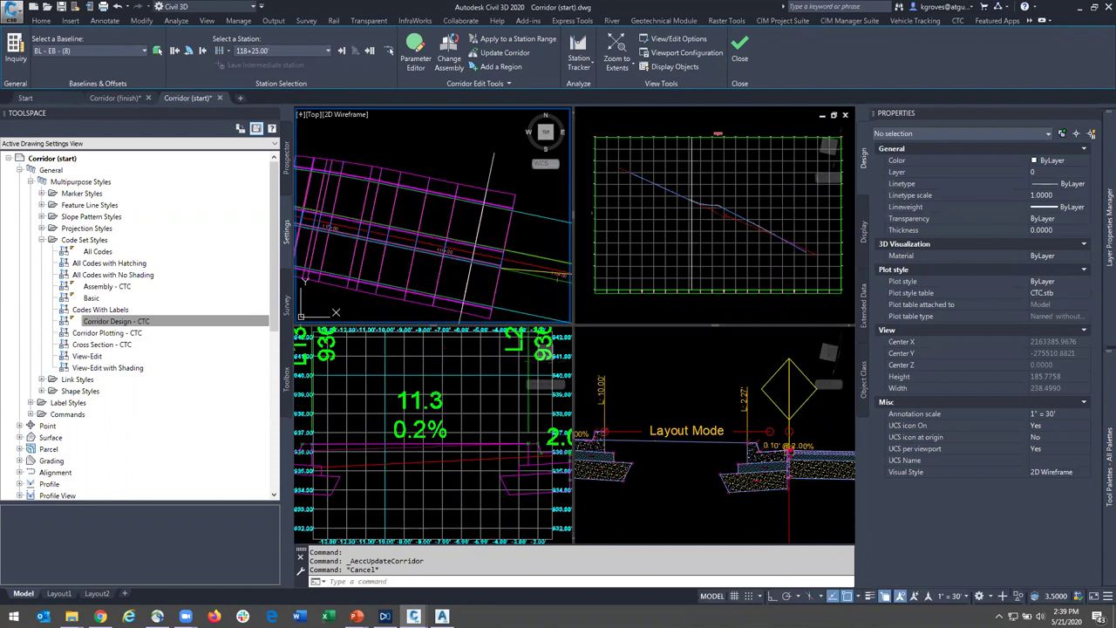
pyautogui.scroll(-2, 395, 275)
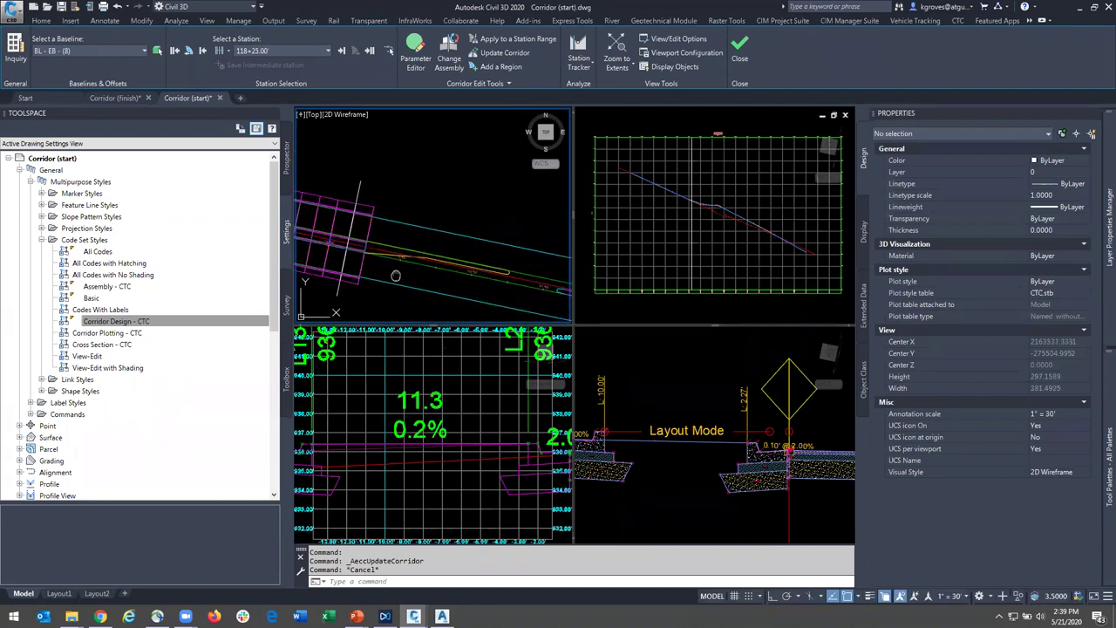
pyautogui.click(380, 275)
pyautogui.click(365, 265)
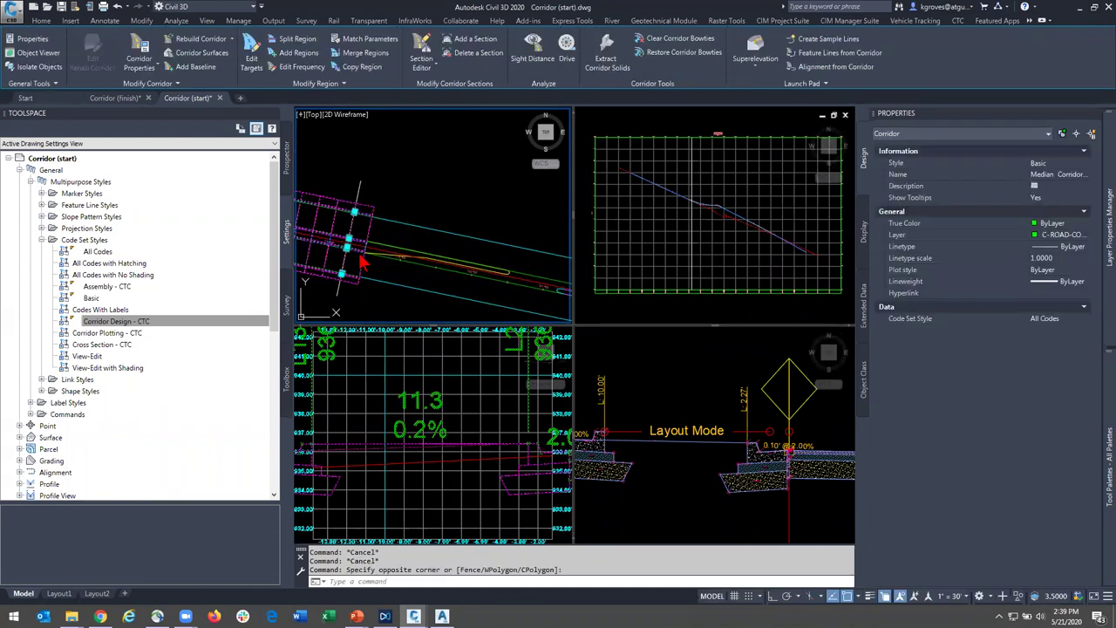
pyautogui.press('Escape')
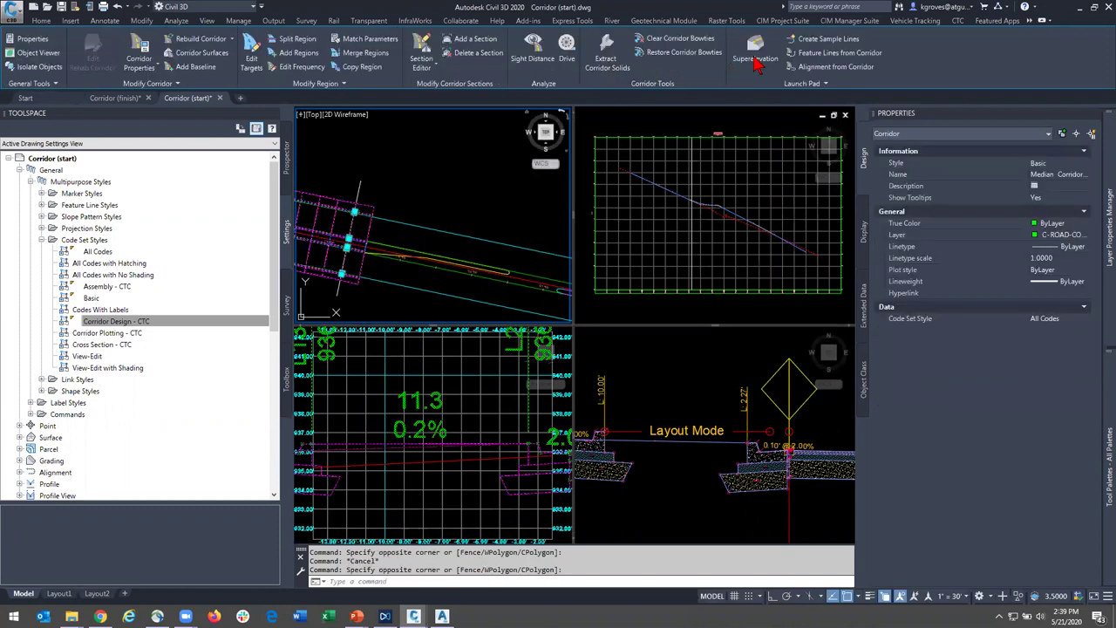
pyautogui.press('Escape')
pyautogui.click(737, 74)
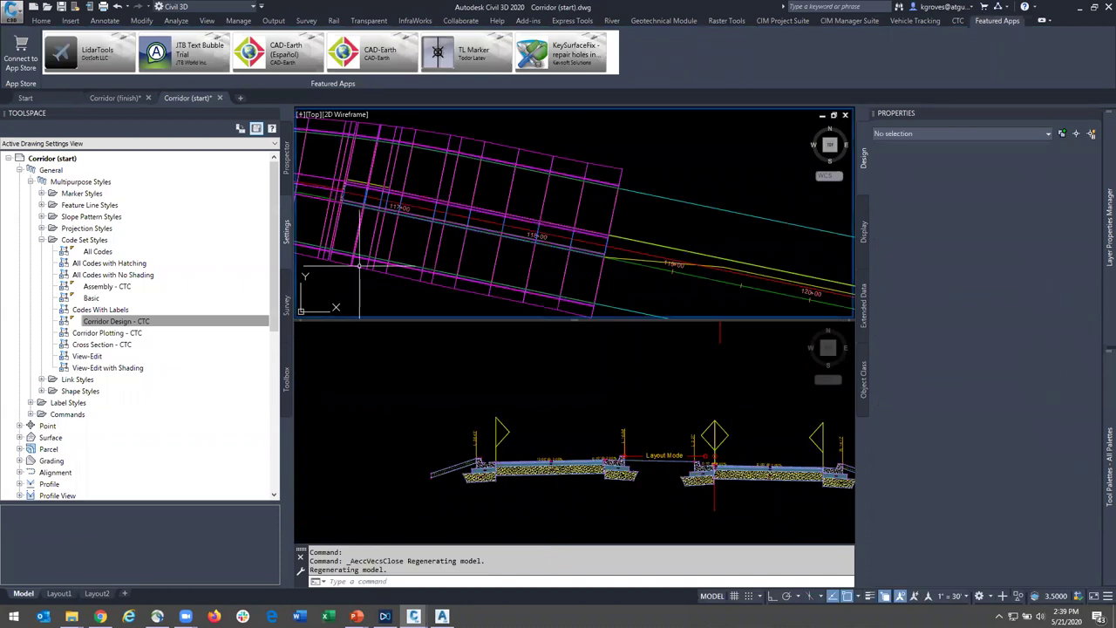
# - Stretch the end of the median corridor's region eastward to the rounded tip of the yellow median nose past station 120+00
pyautogui.click(599, 286)
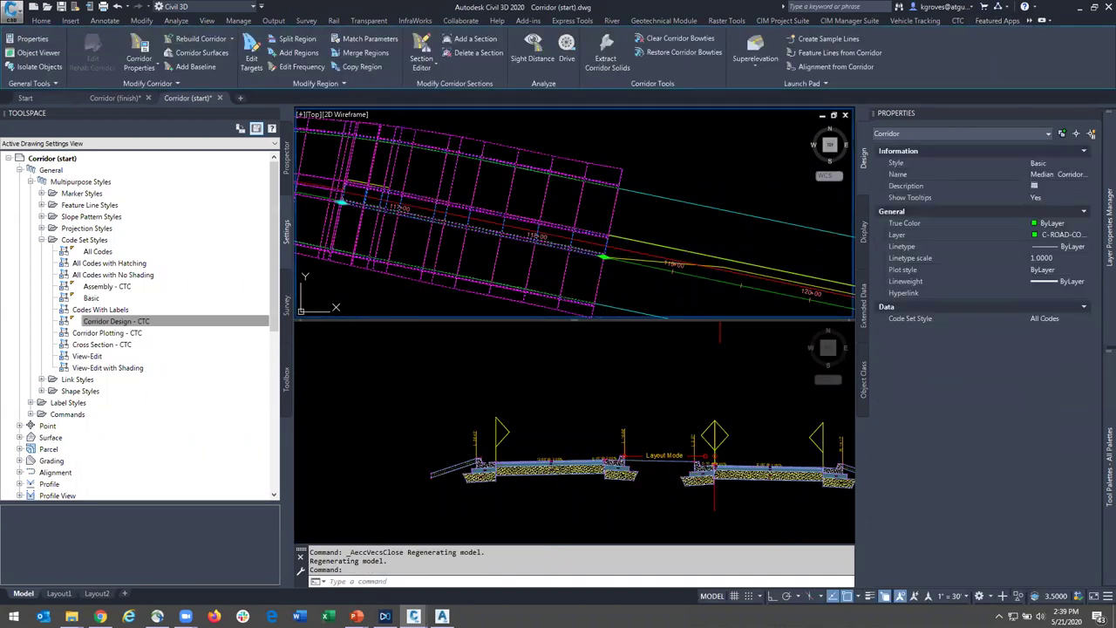
pyautogui.click(603, 256)
pyautogui.scroll(5, 601, 257)
pyautogui.scroll(5, 601, 257)
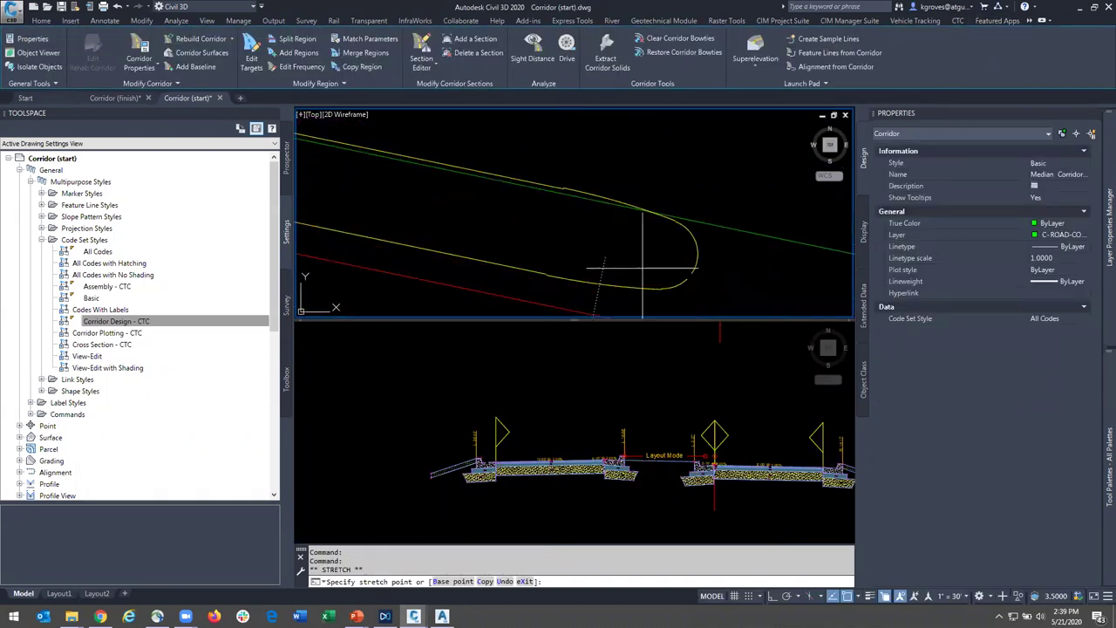
pyautogui.click(686, 278)
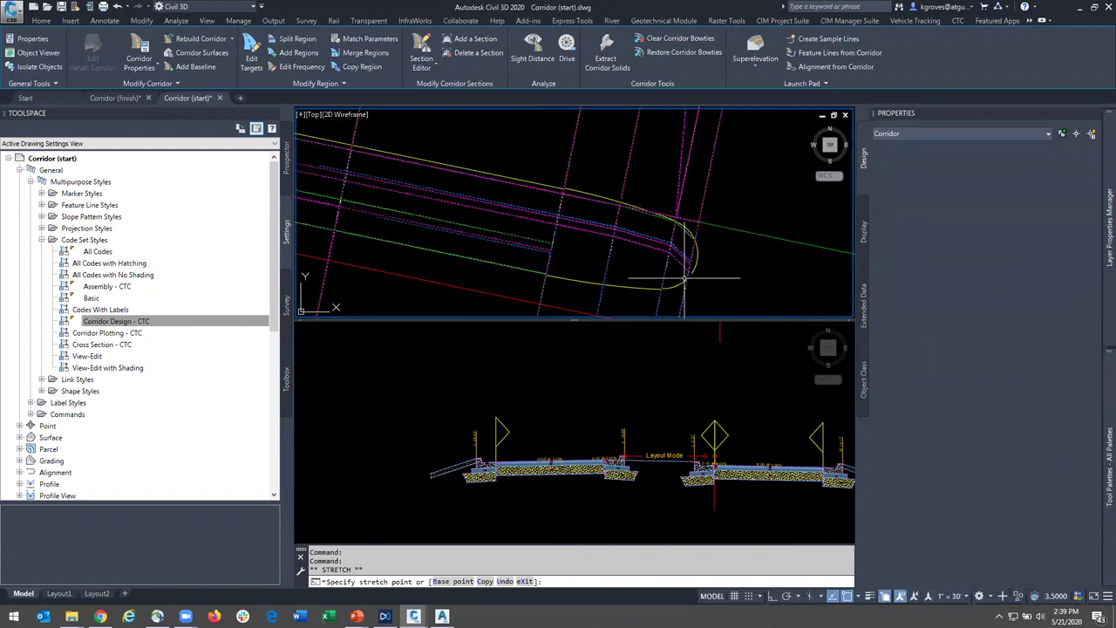
pyautogui.scroll(-2, 417, 271)
pyautogui.press('Escape')
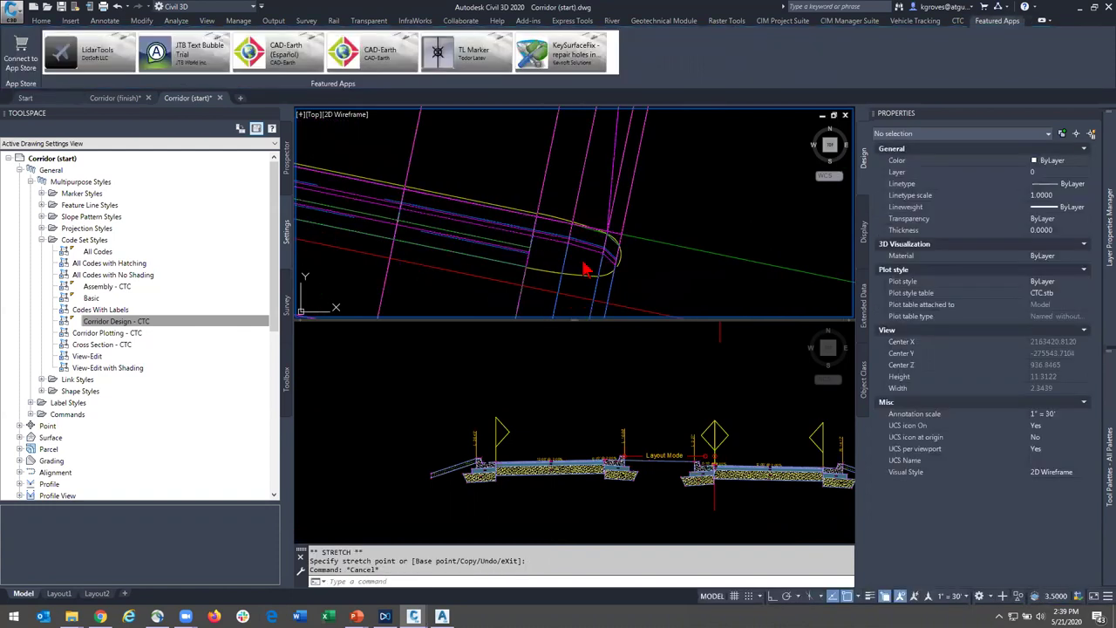
# - Pull the corridor region's end back to the station where the yellow median nose begins
pyautogui.click(585, 252)
pyautogui.click(567, 244)
pyautogui.press('Escape')
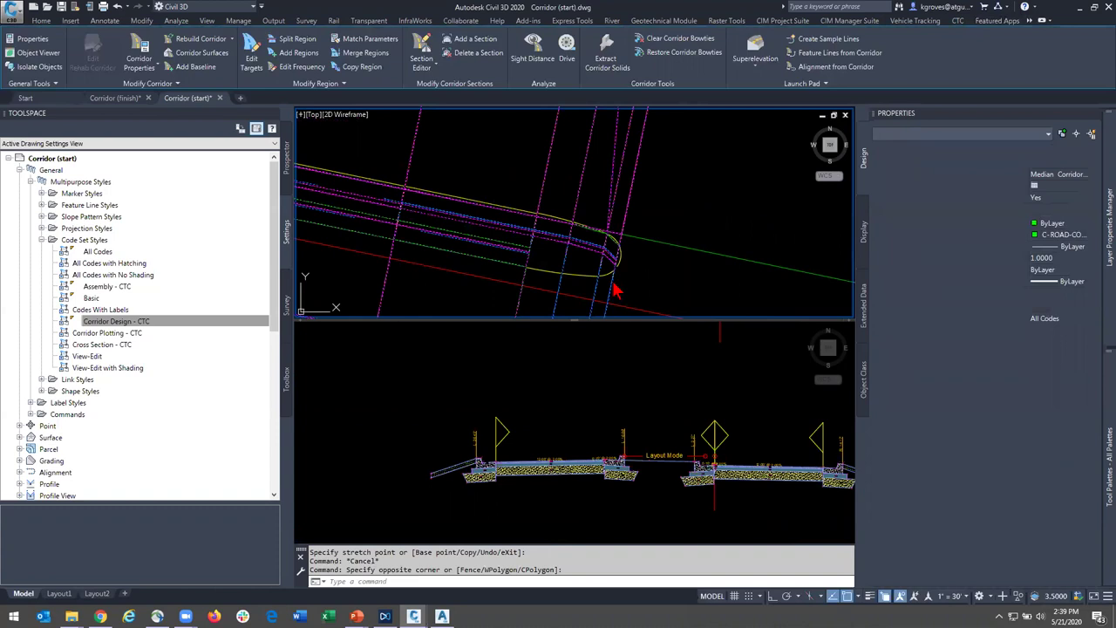
pyautogui.scroll(-2, 614, 283)
pyautogui.moveTo(611, 278); pyautogui.dragTo(588, 212, button='middle')
pyautogui.click(594, 299)
pyautogui.click(549, 304)
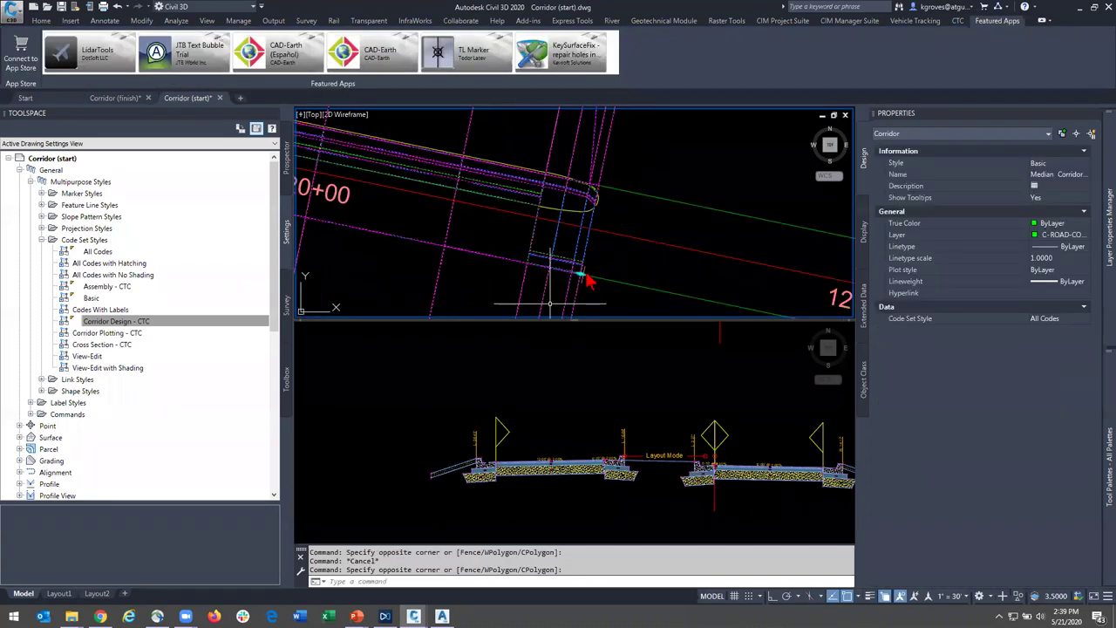
pyautogui.click(528, 261)
pyautogui.click(527, 260)
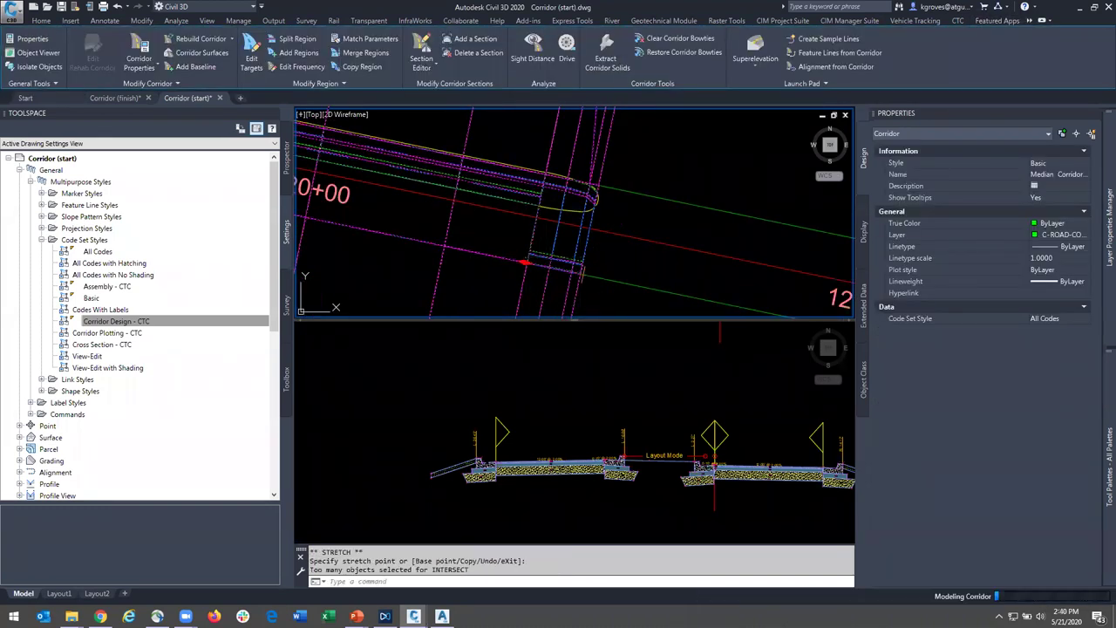
# - Examine how the corridor's end meets the start of the yellow median nose polyline, and check the extended corridor
pyautogui.click(550, 206)
pyautogui.scroll(4, 544, 209)
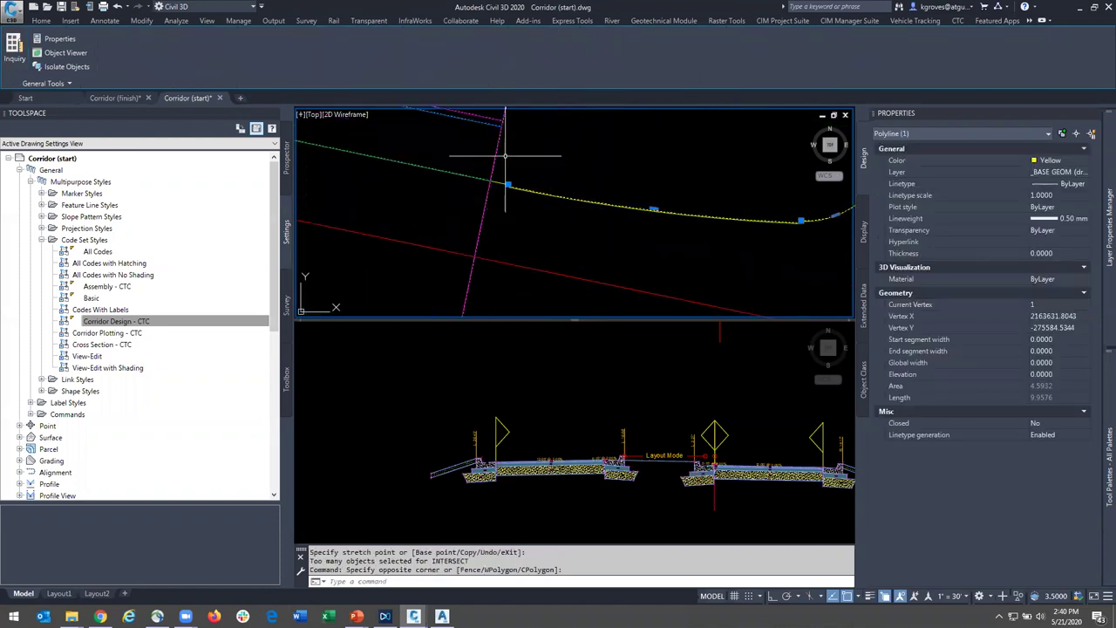
pyautogui.scroll(-5, 541, 202)
pyautogui.press('Escape')
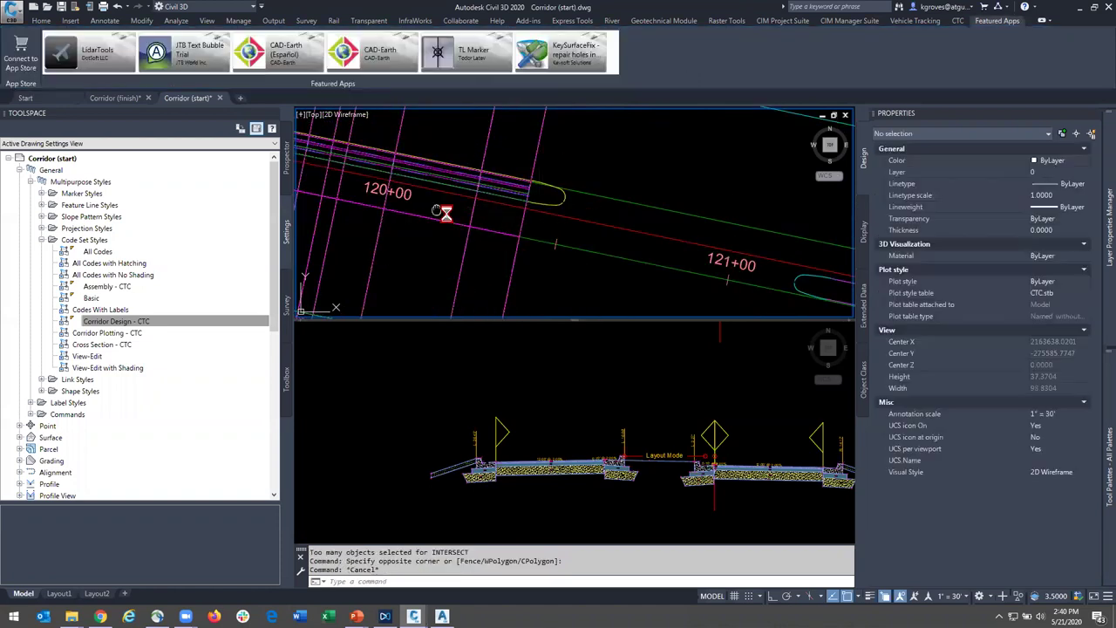
pyautogui.scroll(-5, 444, 225)
pyautogui.scroll(3, 436, 232)
pyautogui.click(451, 248)
pyautogui.click(440, 254)
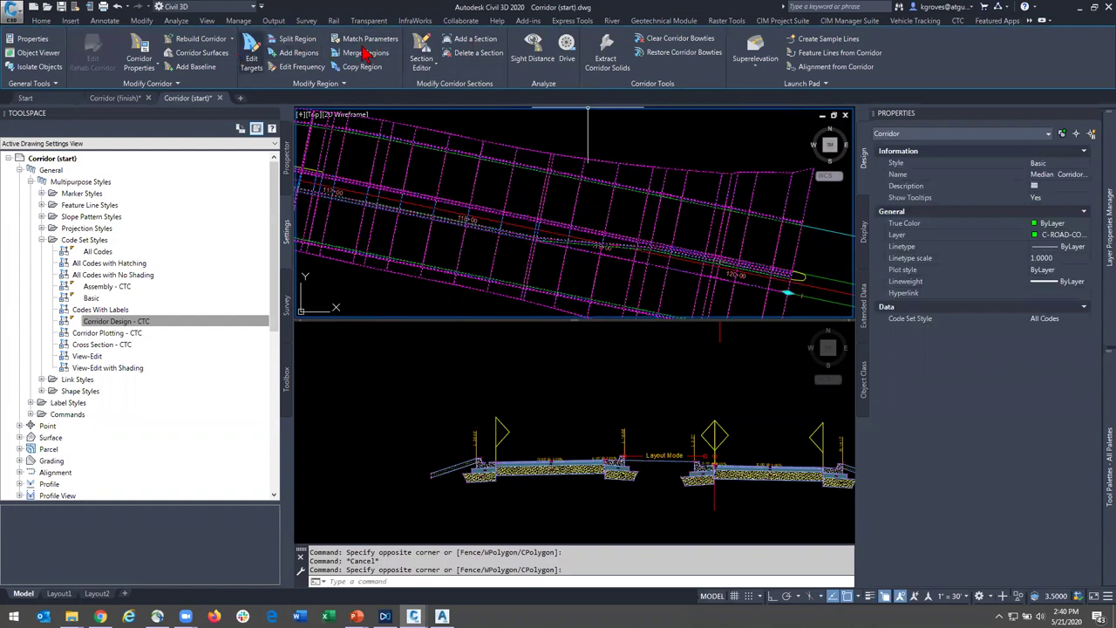
pyautogui.press('Escape')
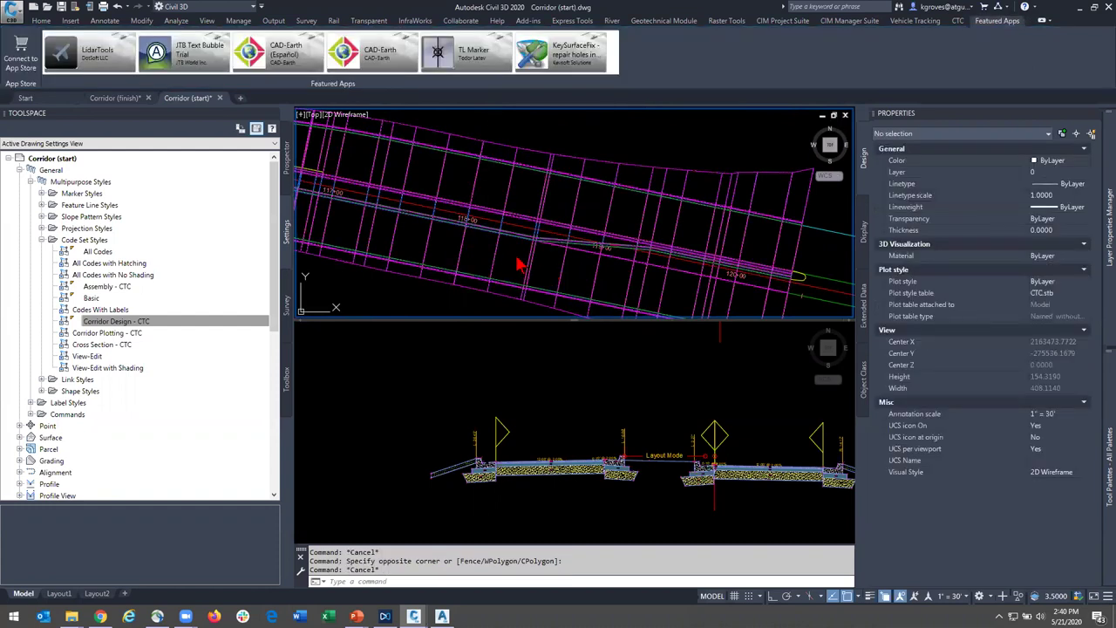
# - Open the median corridor in the corridor section editor
pyautogui.click(519, 266)
pyautogui.click(453, 203)
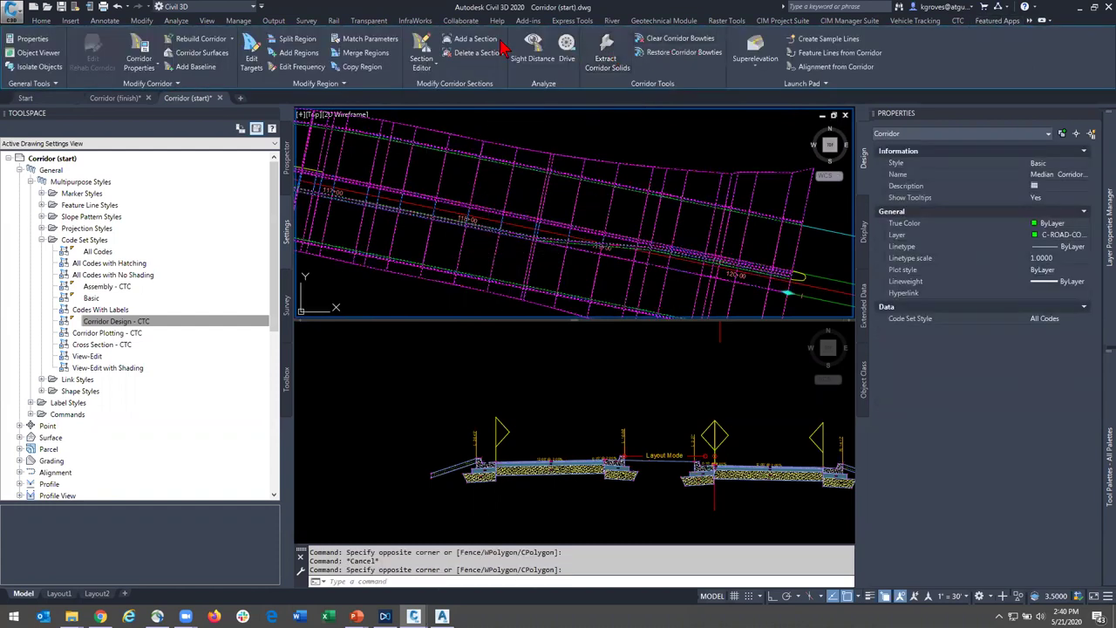
pyautogui.click(419, 51)
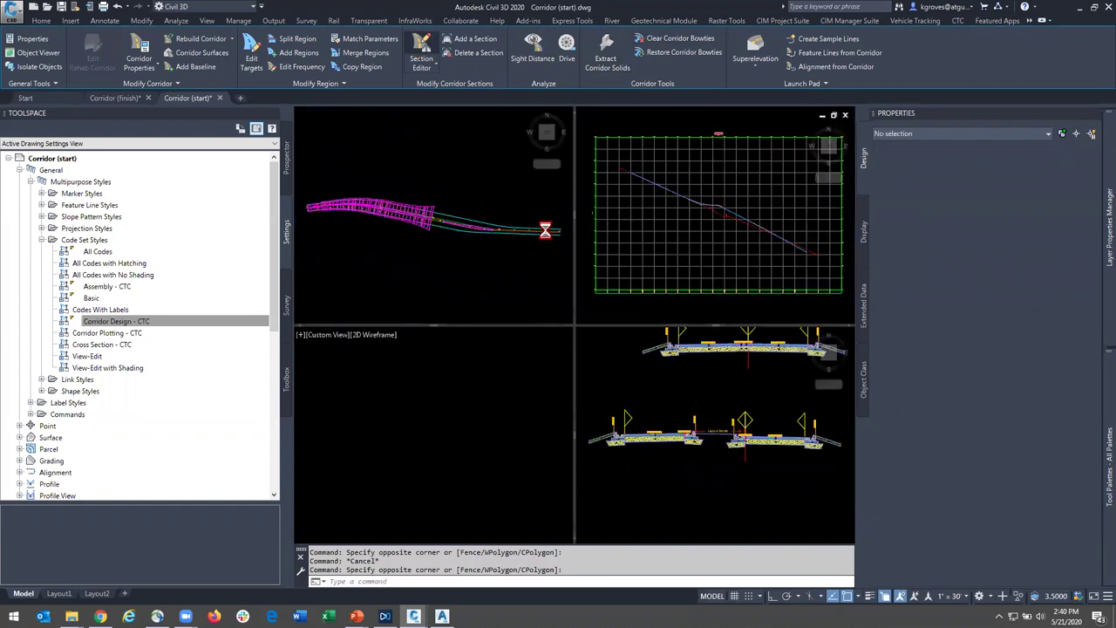
pyautogui.scroll(5, 381, 216)
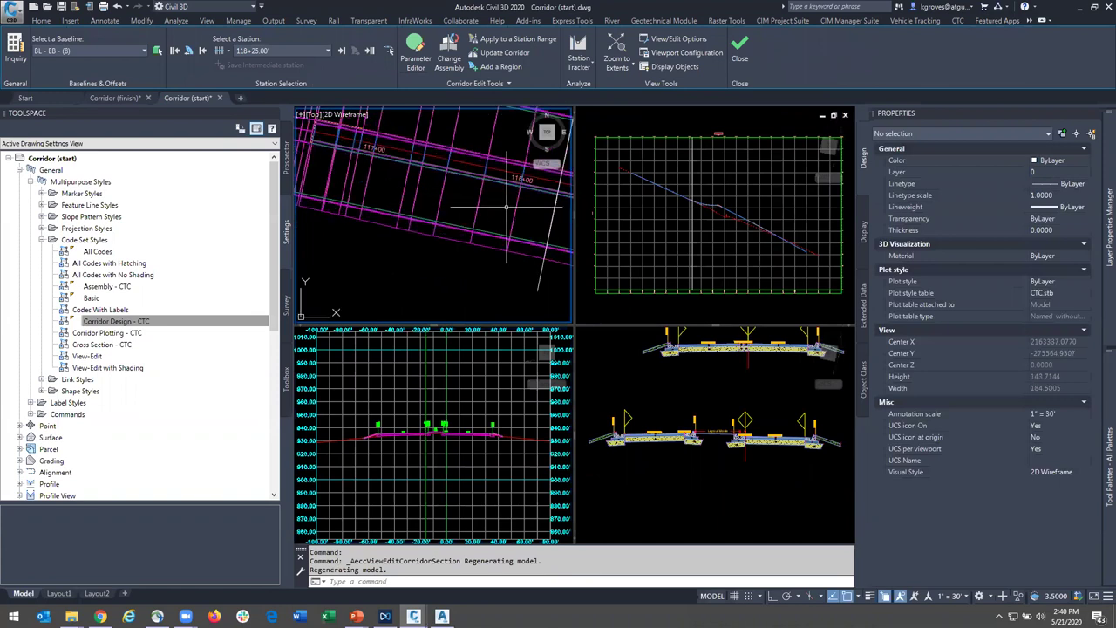
# - Set the section editor's viewport layout to Three: Above
pyautogui.click(700, 55)
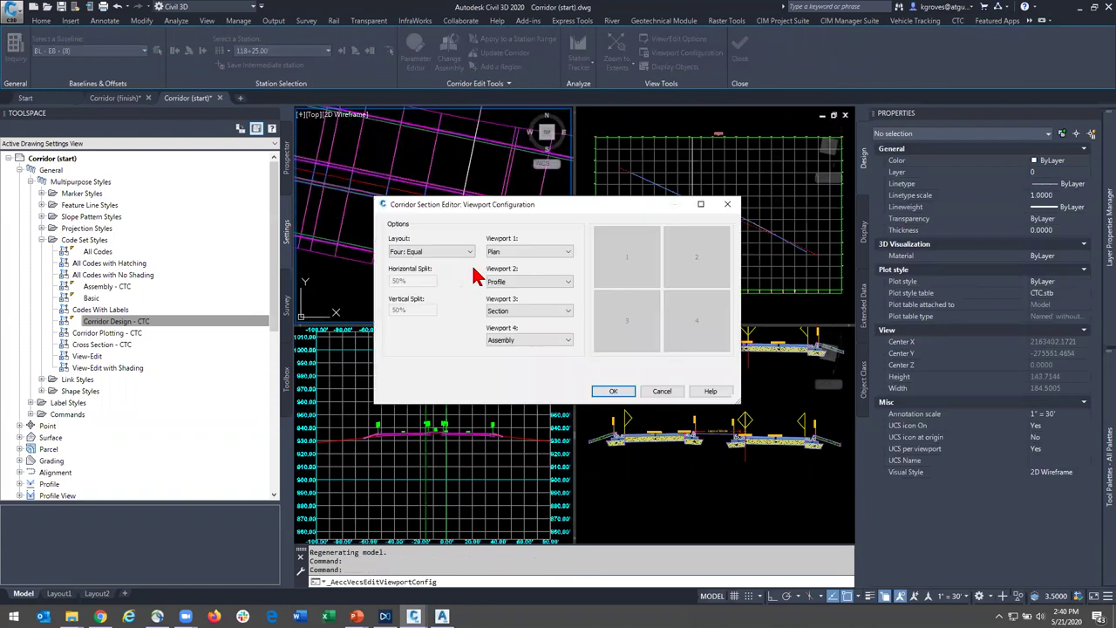
pyautogui.click(533, 252)
pyautogui.click(520, 271)
pyautogui.click(428, 250)
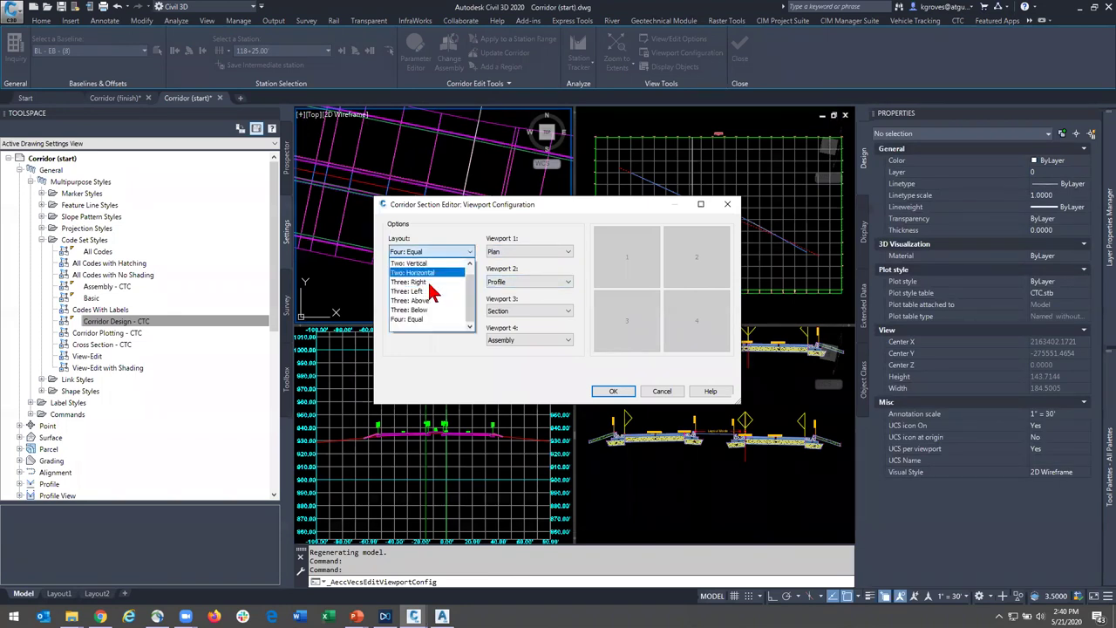
pyautogui.click(426, 301)
# - Assign Section to viewport 1, Plan to viewport 2 and Assembly to viewport 3, and apply the configuration
pyautogui.click(538, 290)
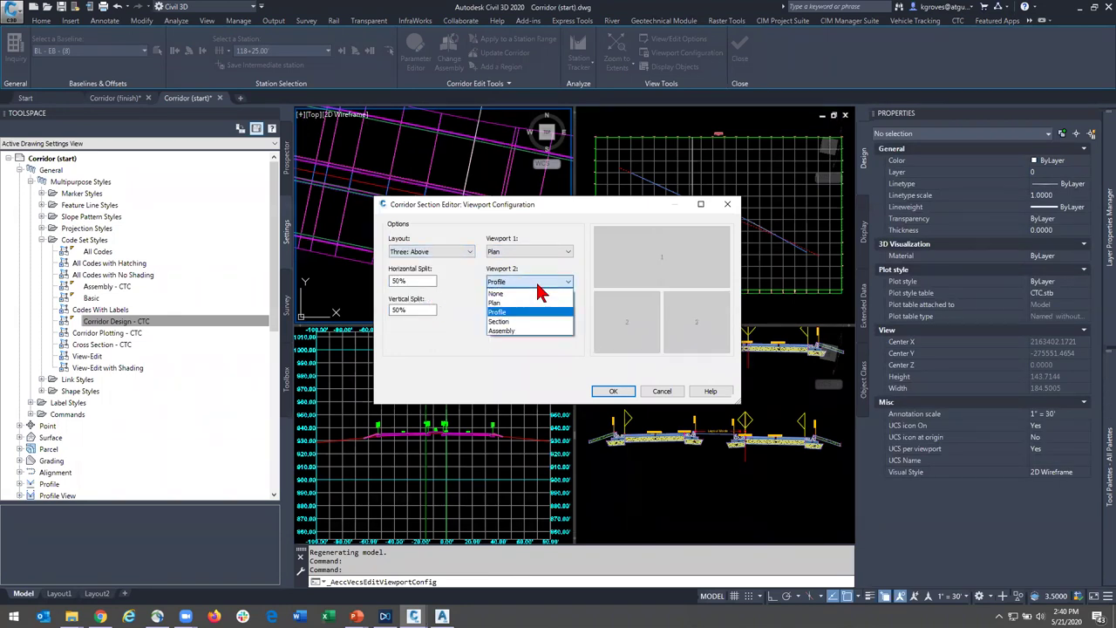
pyautogui.click(532, 321)
pyautogui.click(532, 312)
pyautogui.click(548, 252)
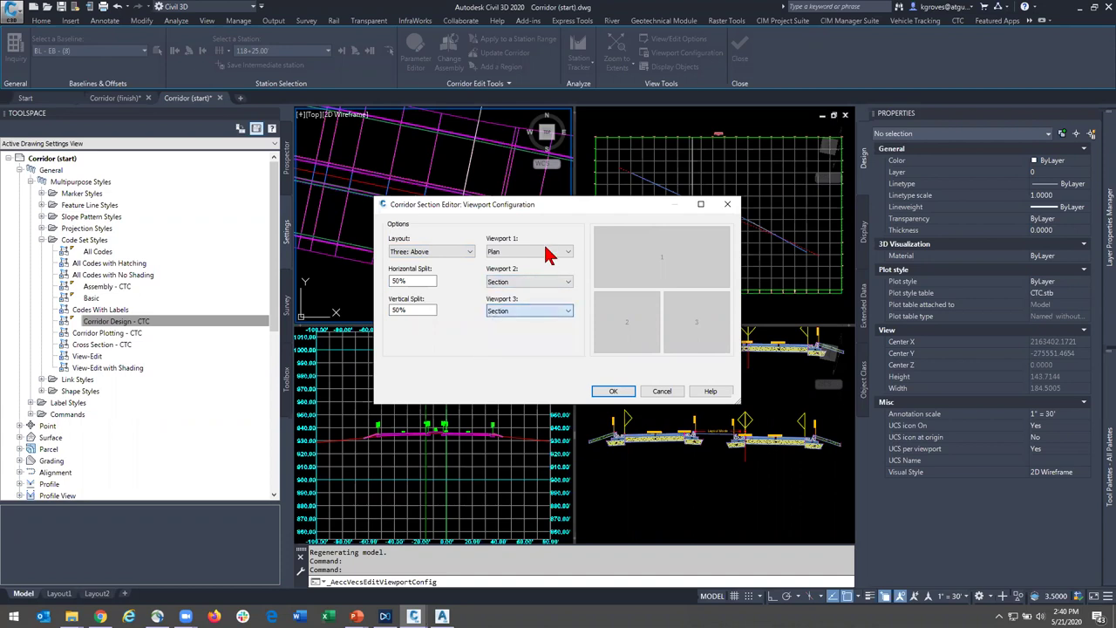
pyautogui.click(545, 252)
pyautogui.click(527, 292)
pyautogui.click(529, 281)
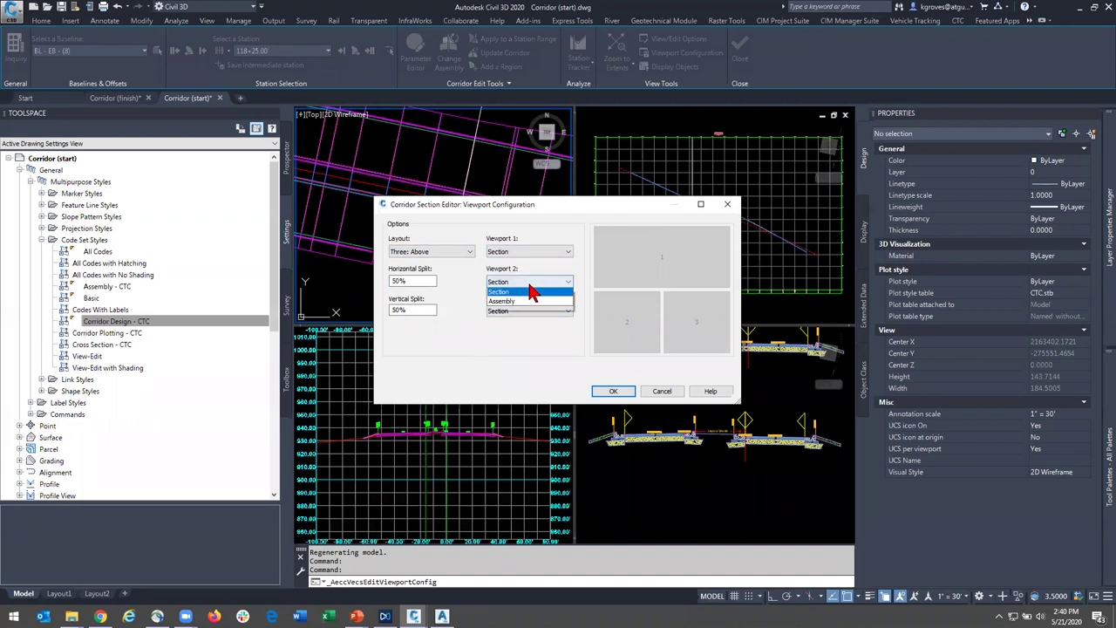
pyautogui.click(516, 304)
pyautogui.click(514, 320)
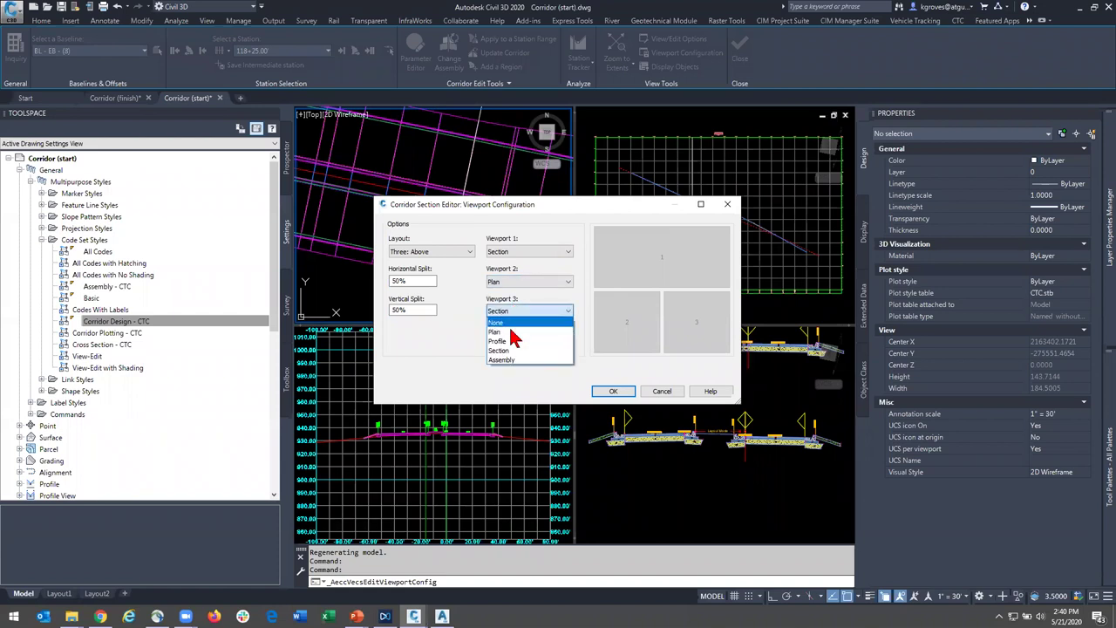
pyautogui.click(515, 357)
pyautogui.click(627, 392)
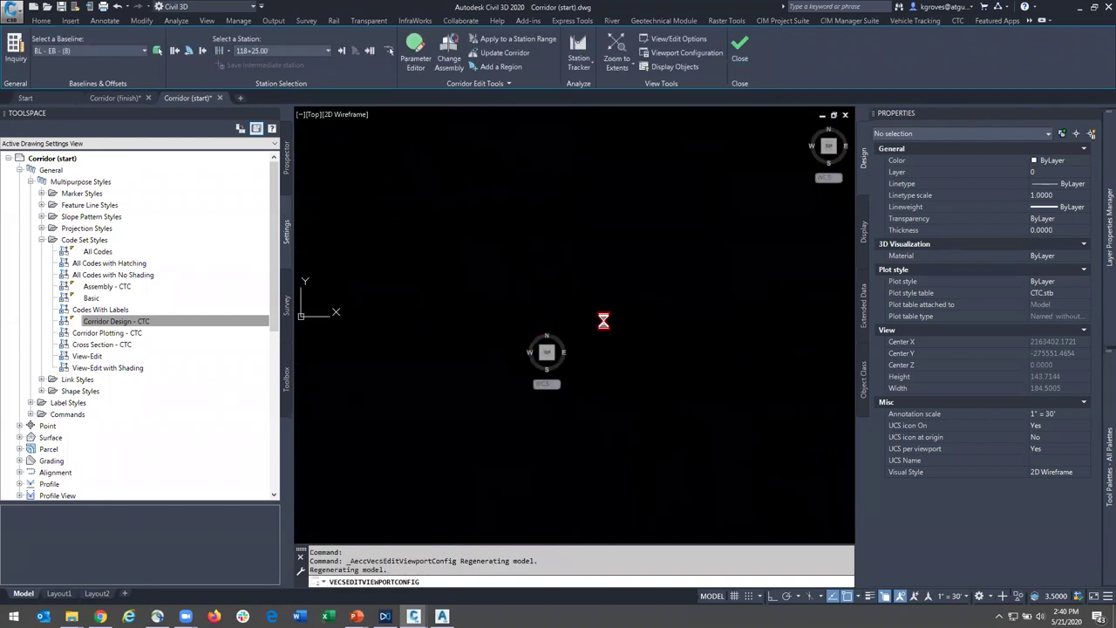
# - Examine the median link between the curbs in the sections from station 118+25.00 to 119+00.00
pyautogui.click(583, 218)
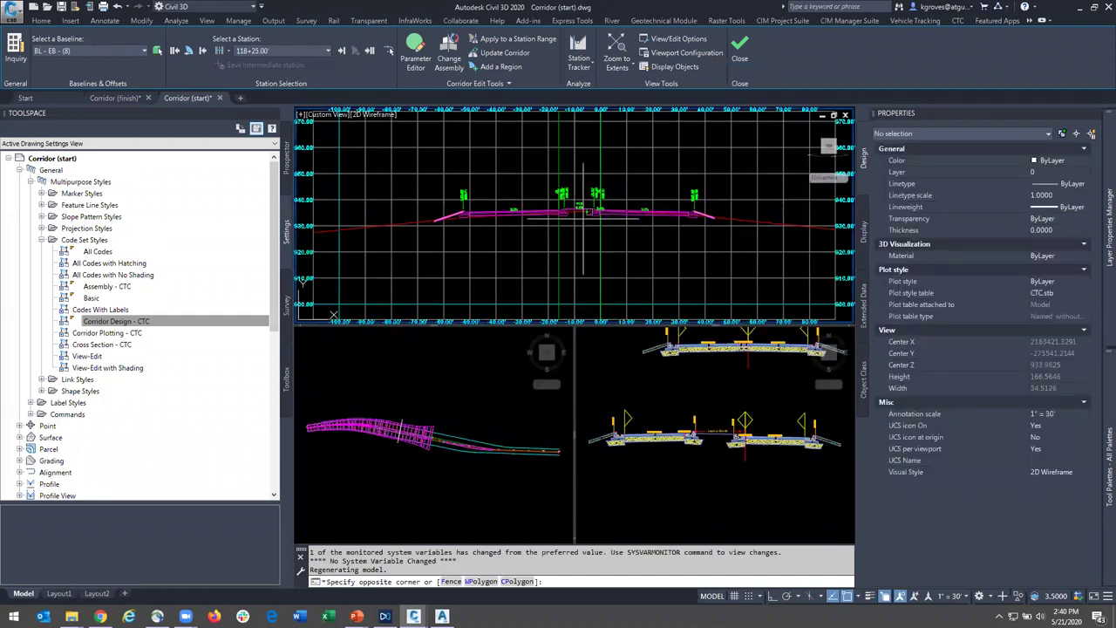
pyautogui.press('Escape')
pyautogui.scroll(5, 498, 362)
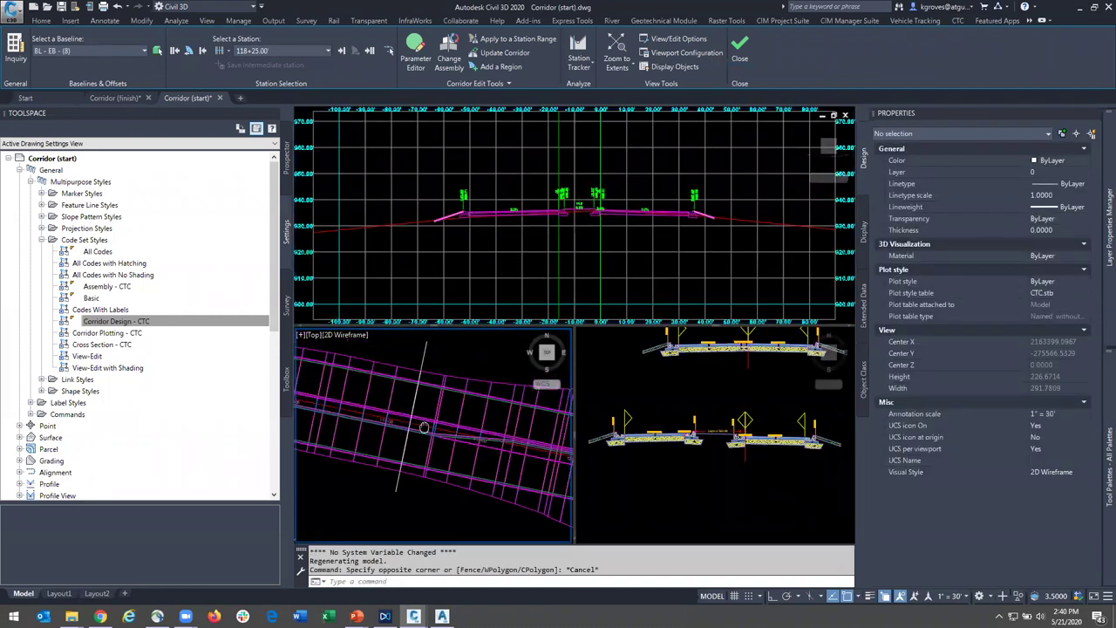
pyautogui.click(565, 235)
pyautogui.scroll(3, 565, 236)
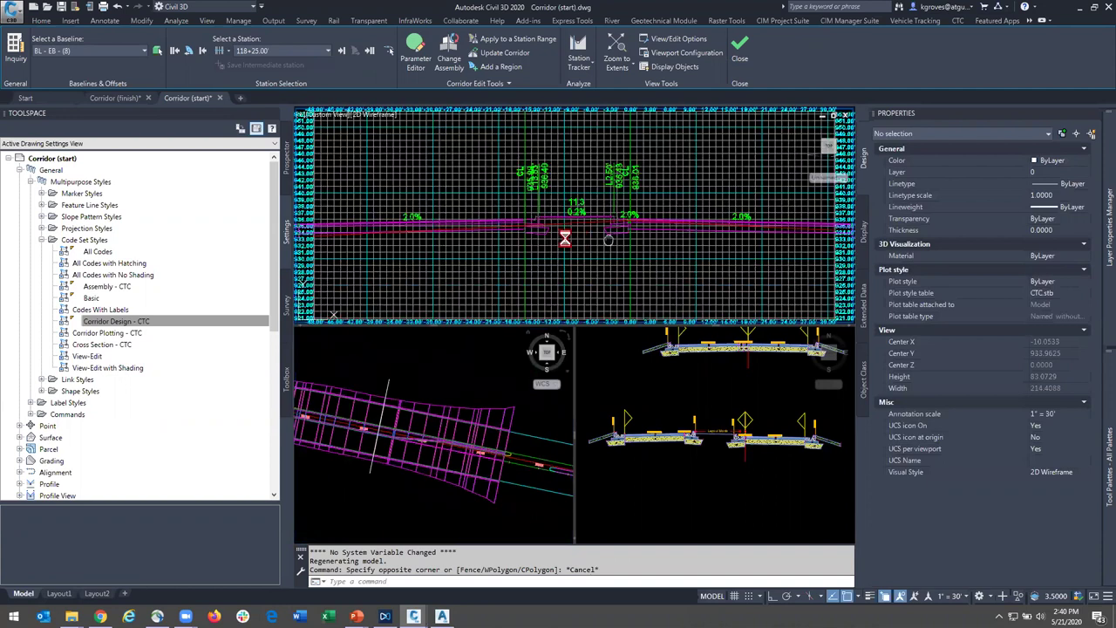
pyautogui.moveTo(565, 237); pyautogui.dragTo(518, 231, button='middle')
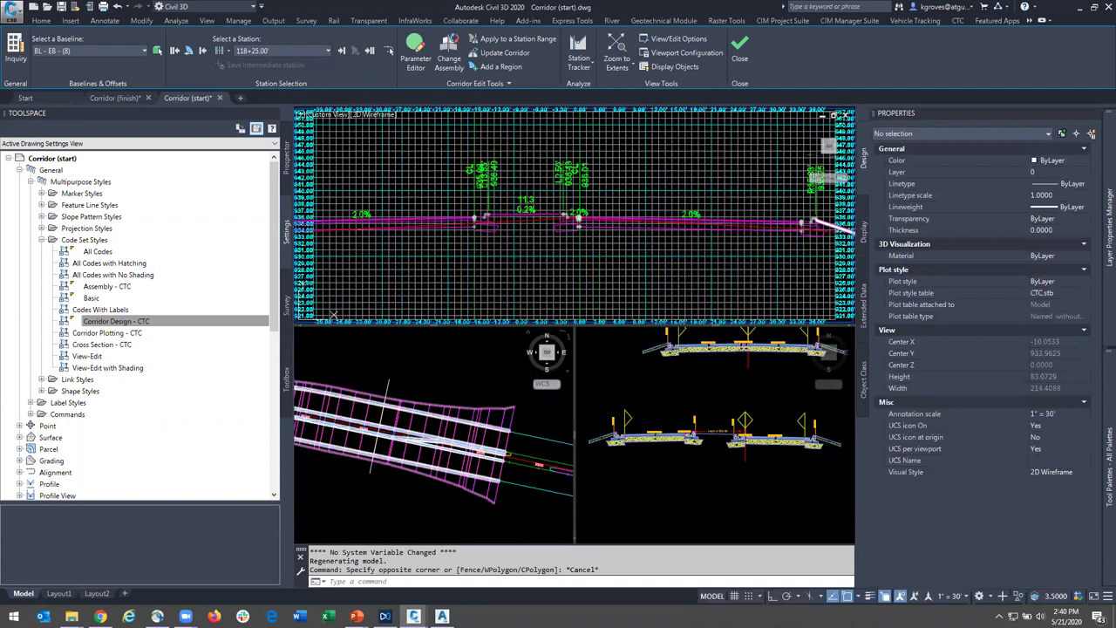
pyautogui.click(343, 54)
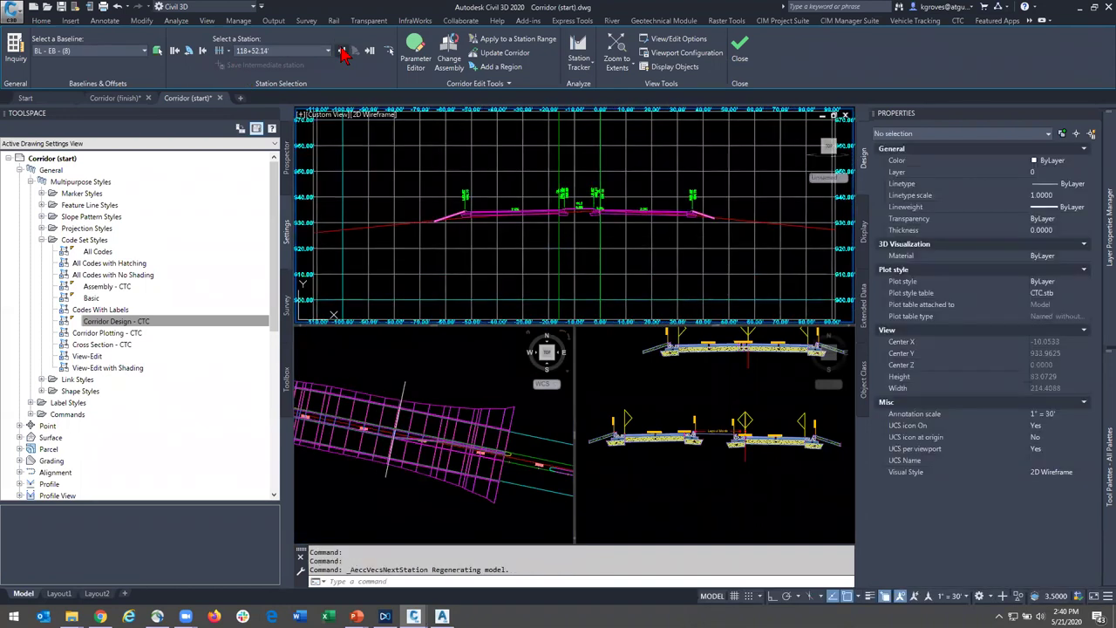
pyautogui.click(343, 54)
pyautogui.scroll(5, 545, 196)
pyautogui.scroll(4, 545, 195)
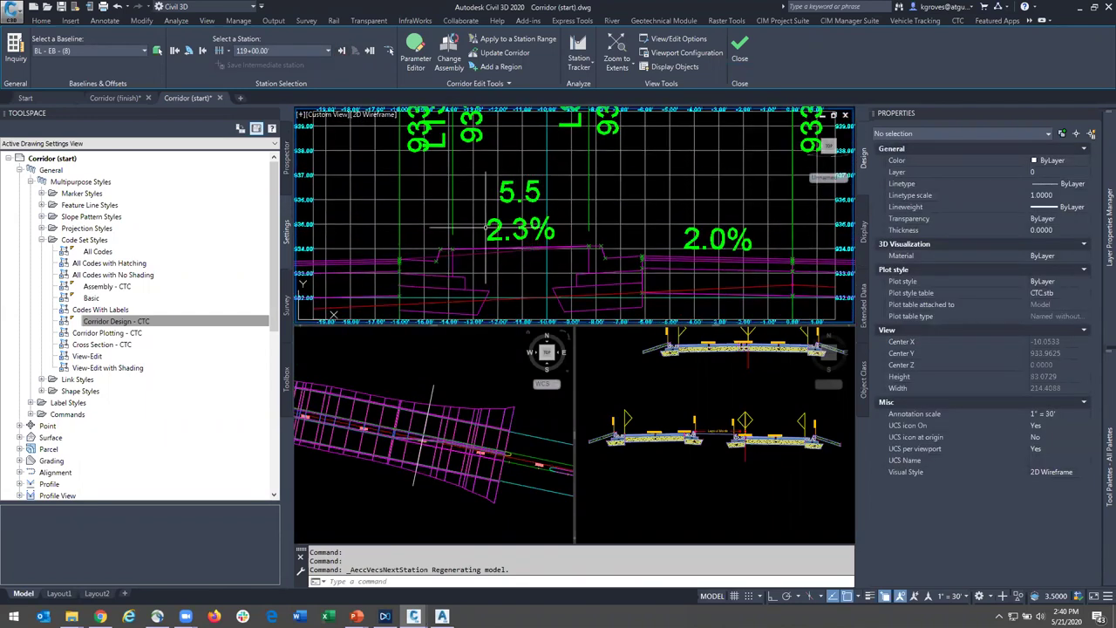
# - Examine the narrowing median and its curb overlap in the sections at stations 119+25.00, 119+34.87 and 119+81.99
pyautogui.click(343, 55)
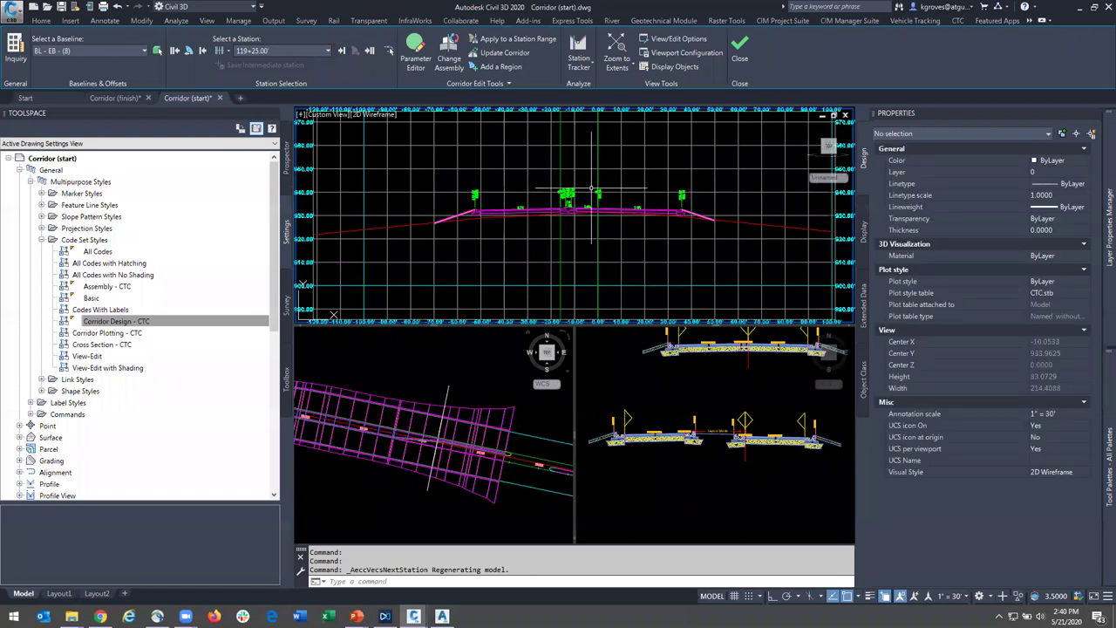
pyautogui.scroll(5, 445, 191)
pyautogui.scroll(2, 446, 191)
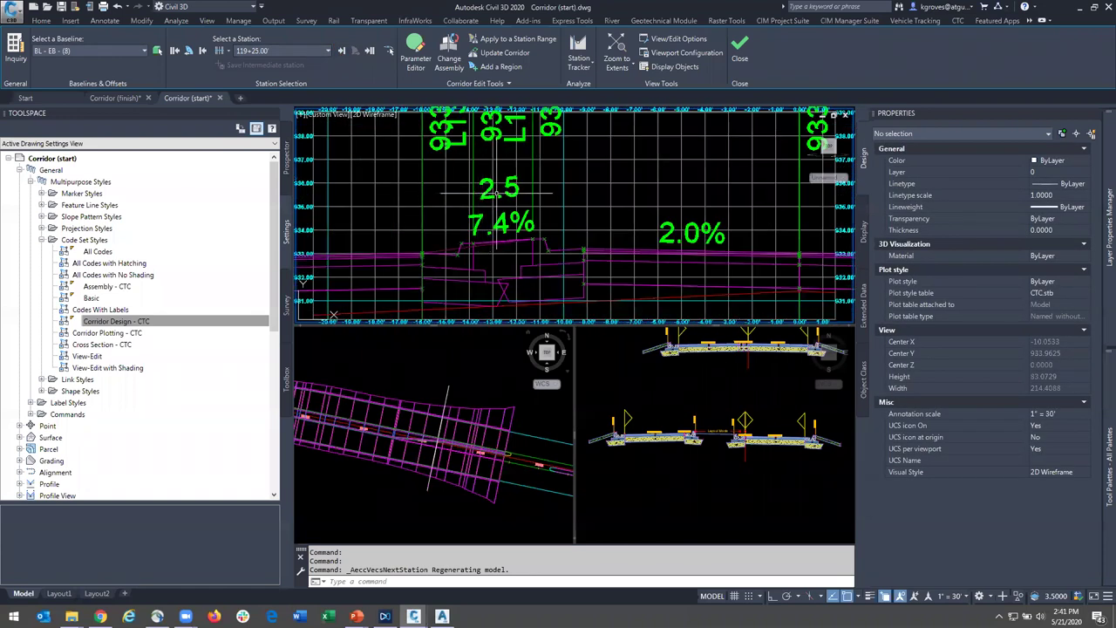
pyautogui.click(342, 54)
pyautogui.scroll(4, 421, 229)
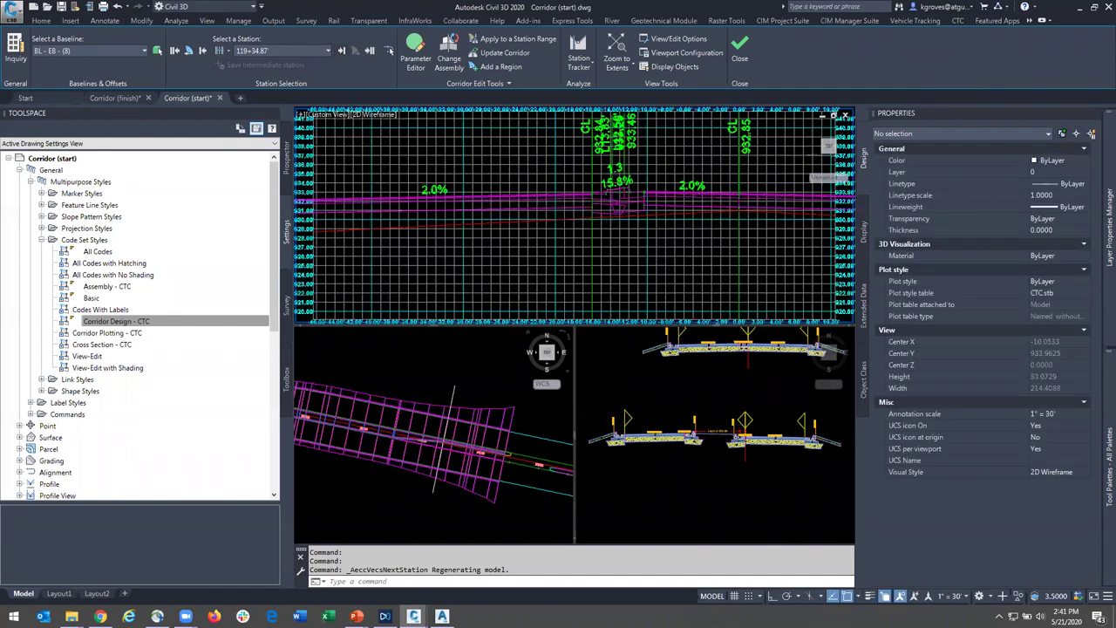
pyautogui.scroll(5, 467, 214)
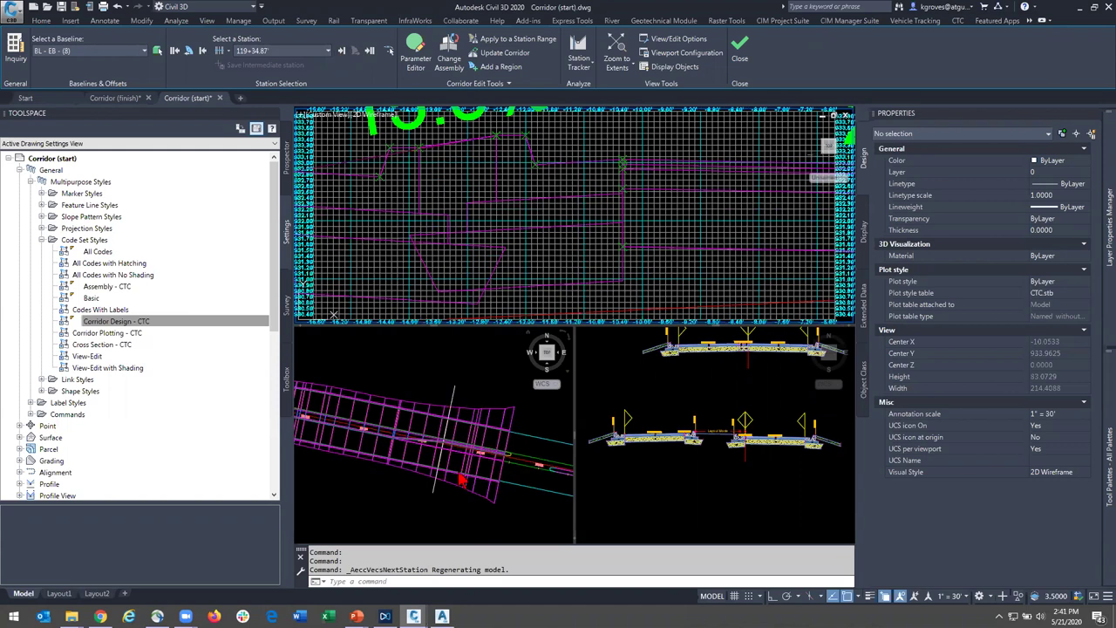
pyautogui.click(343, 53)
pyautogui.scroll(5, 589, 202)
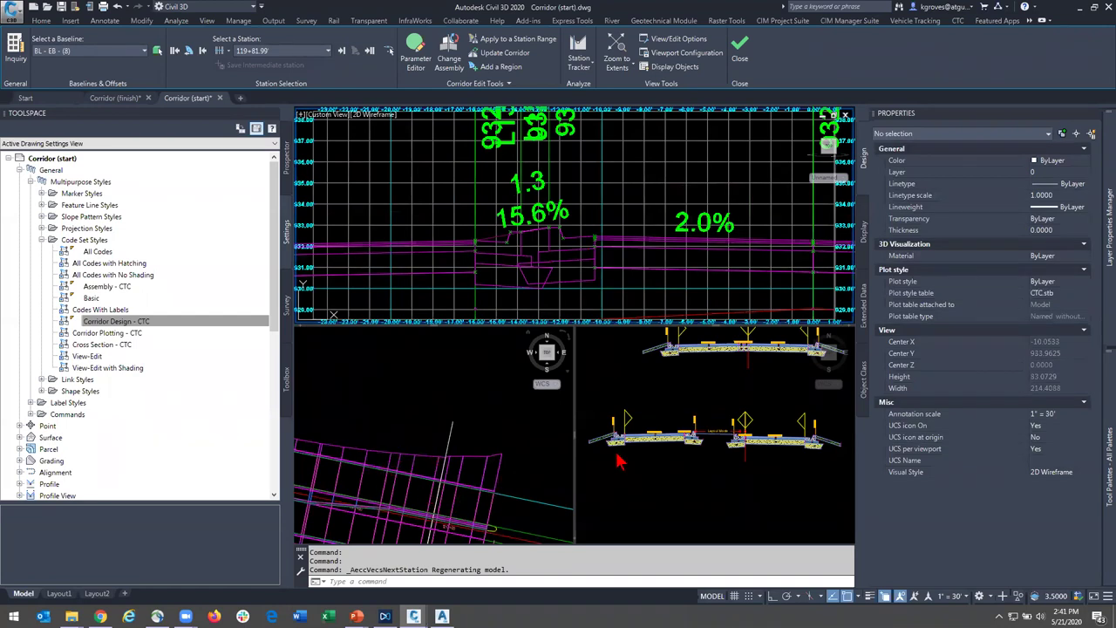
pyautogui.click(698, 453)
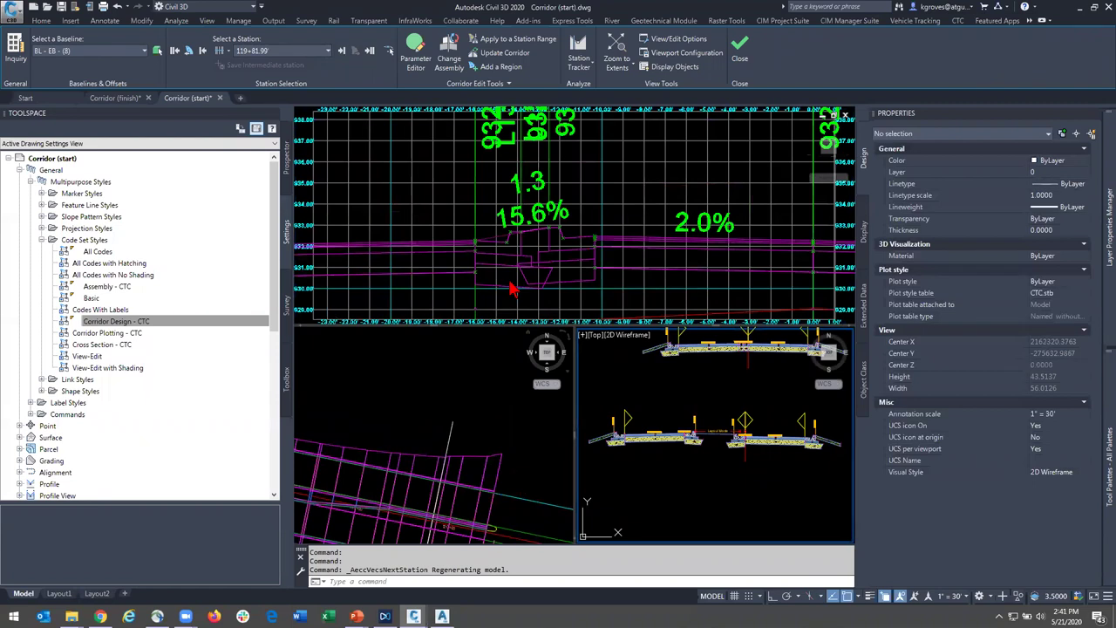
pyautogui.click(466, 436)
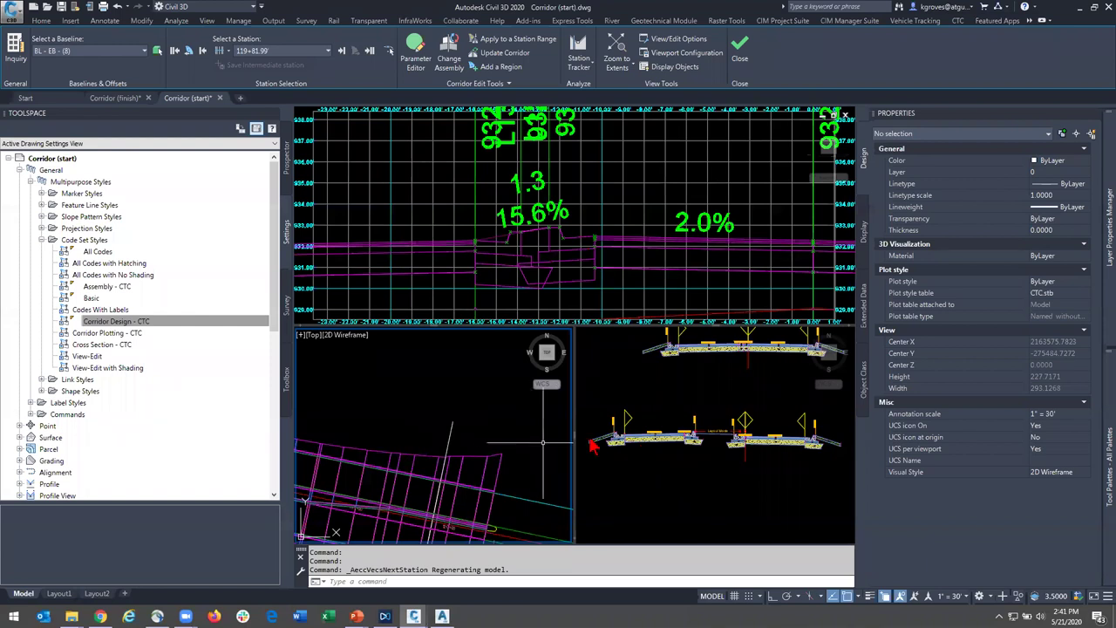
# - Copy the median assembly into the empty space below the original assemblies
pyautogui.click(648, 472)
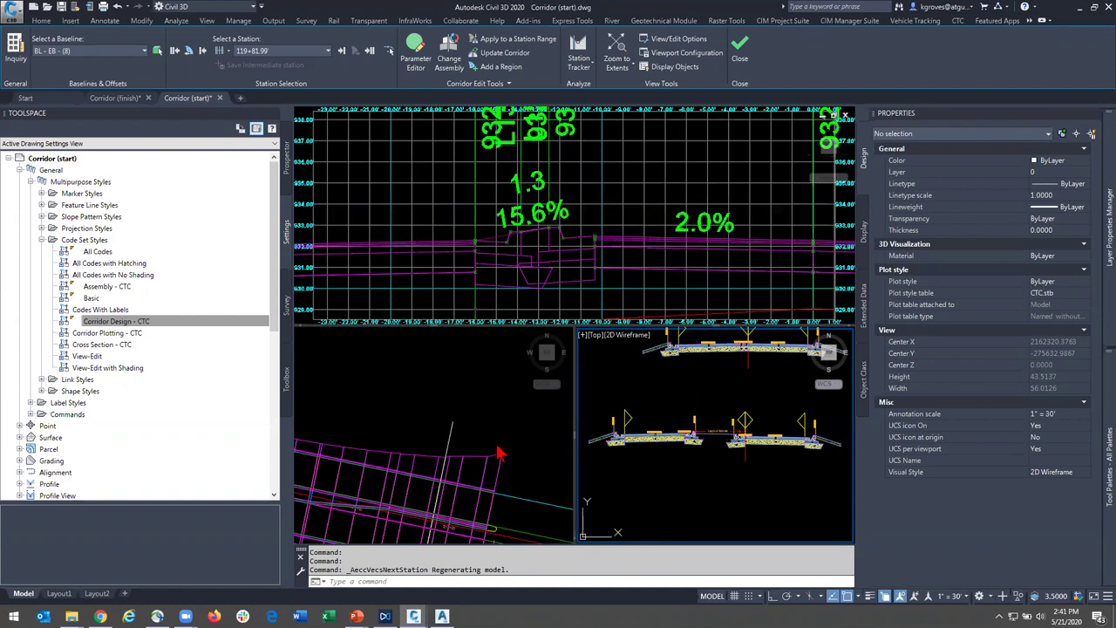
pyautogui.scroll(-2, 605, 445)
pyautogui.scroll(2, 631, 444)
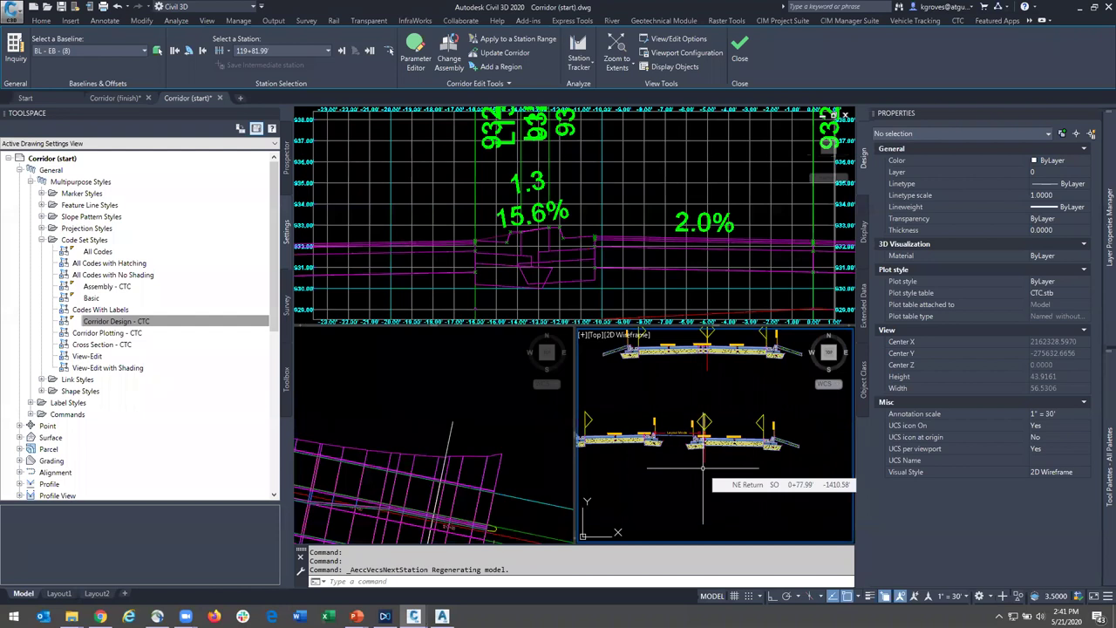
pyautogui.press('Escape')
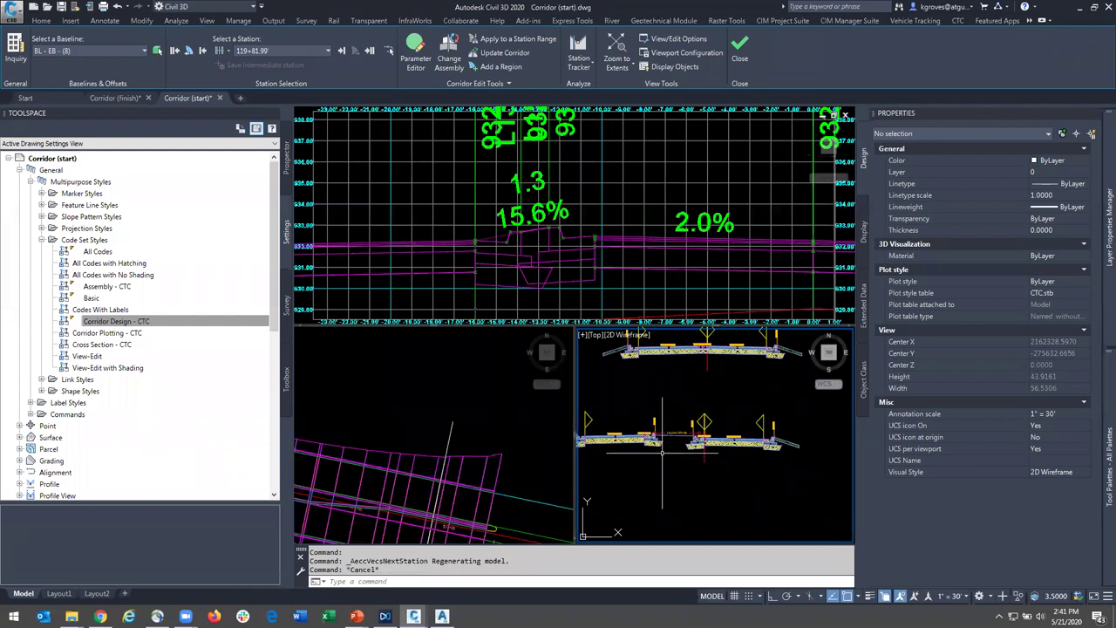
pyautogui.scroll(-2, 690, 495)
pyautogui.moveTo(690, 494); pyautogui.dragTo(713, 435, button='middle')
pyautogui.click(729, 423)
pyautogui.click(714, 411)
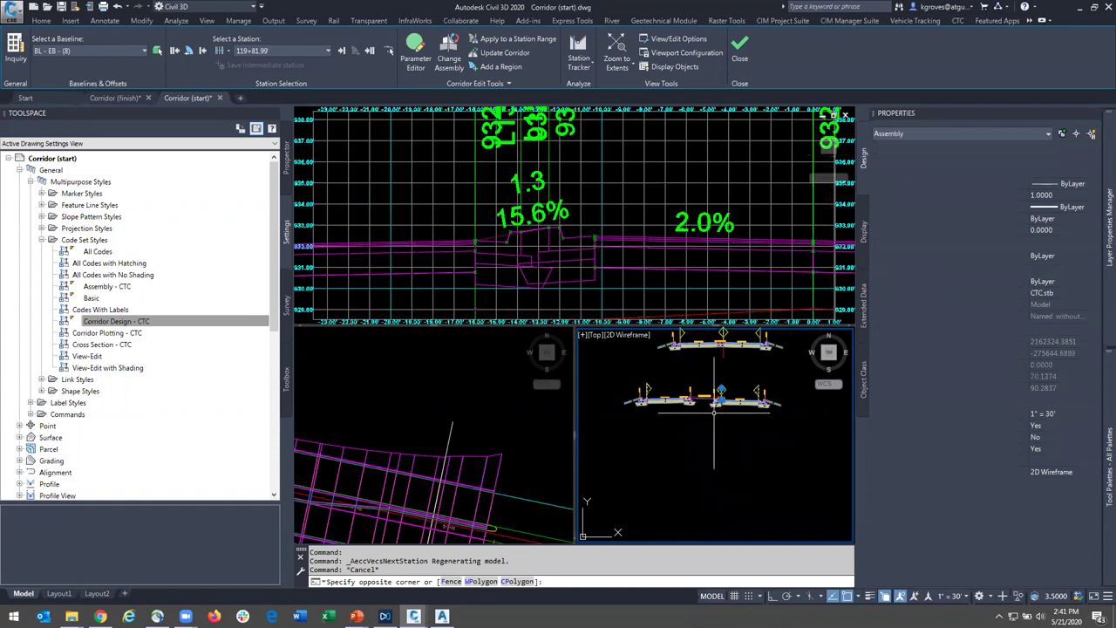
pyautogui.write('co')
pyautogui.press('Return')
pyautogui.click(756, 434)
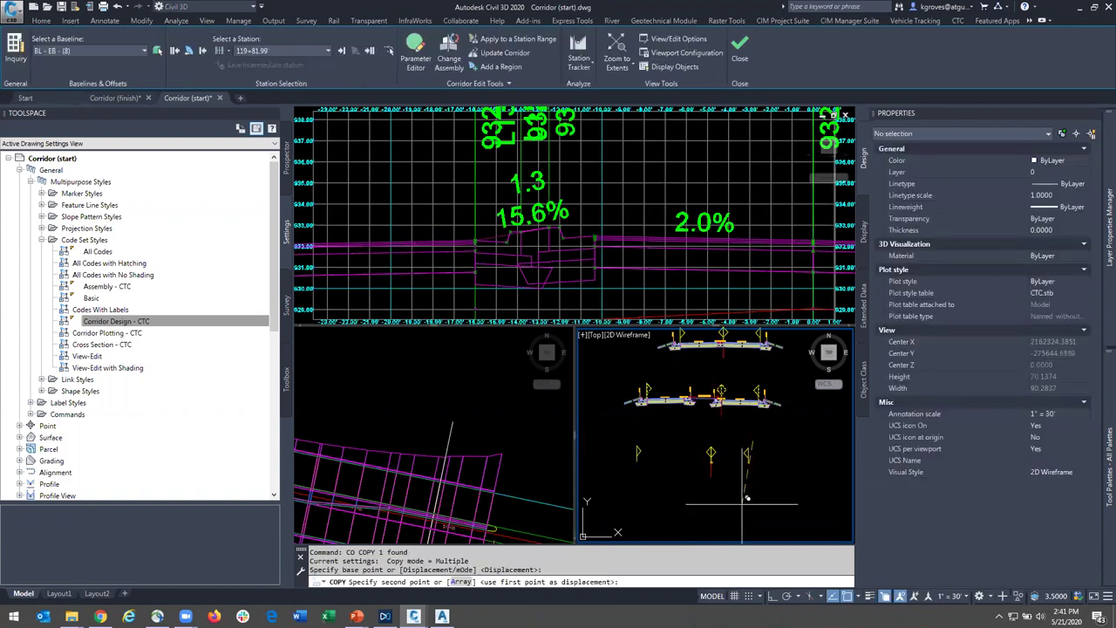
pyautogui.moveTo(747, 498); pyautogui.dragTo(741, 445, button='middle')
pyautogui.click(704, 401)
pyautogui.press('Escape')
# - Erase the layout-mode link that spans the median gap in the original median assembly
pyautogui.scroll(3, 713, 432)
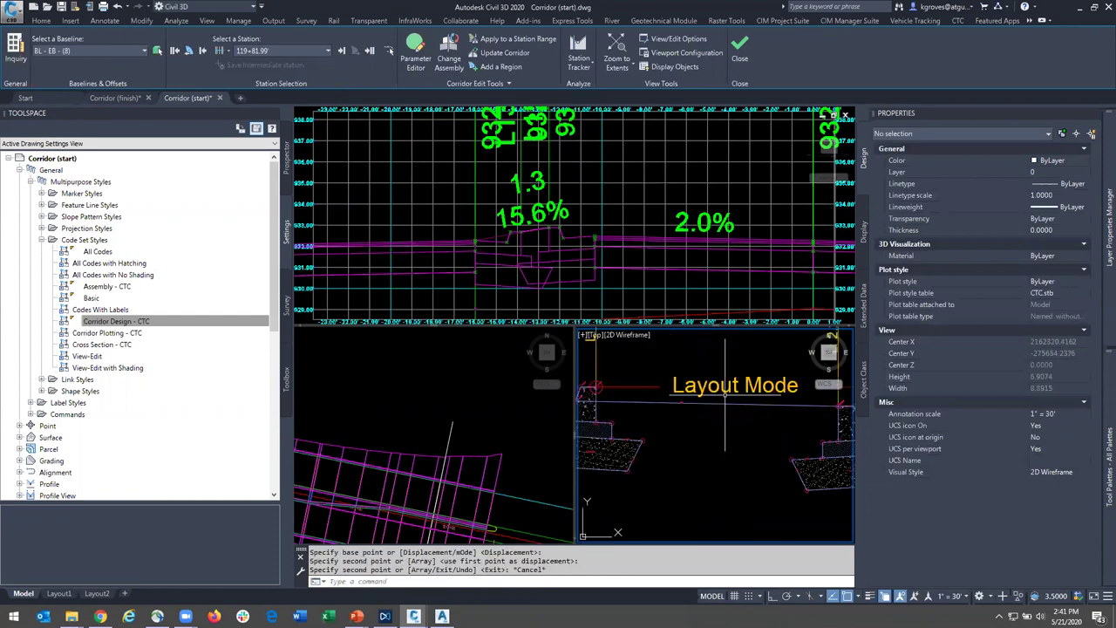
pyautogui.click(730, 396)
pyautogui.click(709, 385)
pyautogui.write('e')
pyautogui.press('Return')
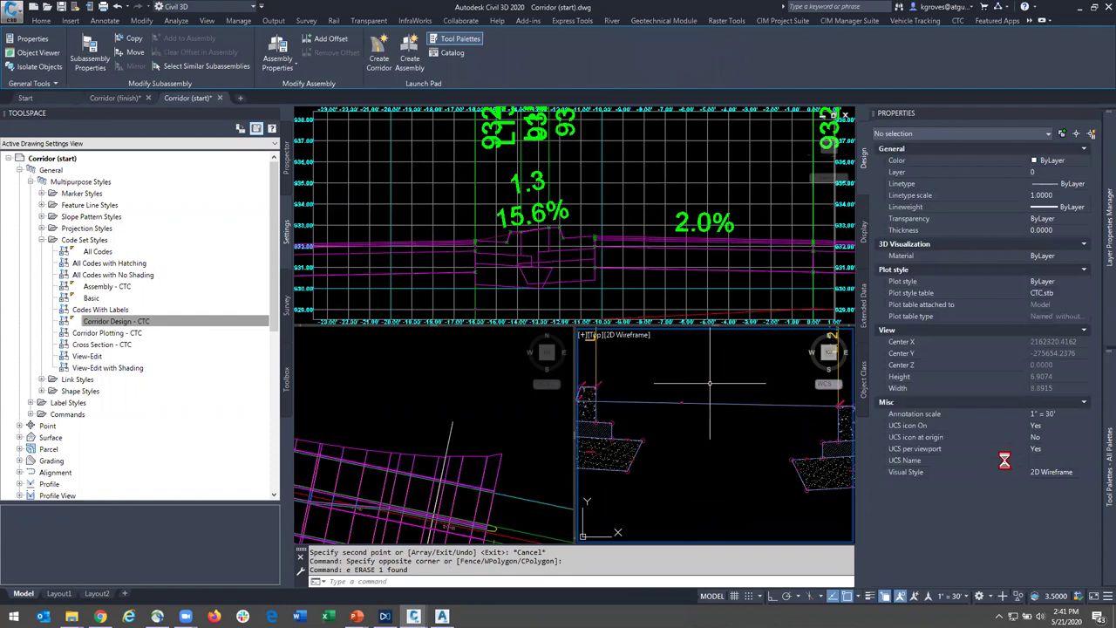
# - Load CTC's Corridor Productivity Pack subassemblies into the tool palettes and keep the palette open beside the drawing
pyautogui.moveTo(1104, 484)
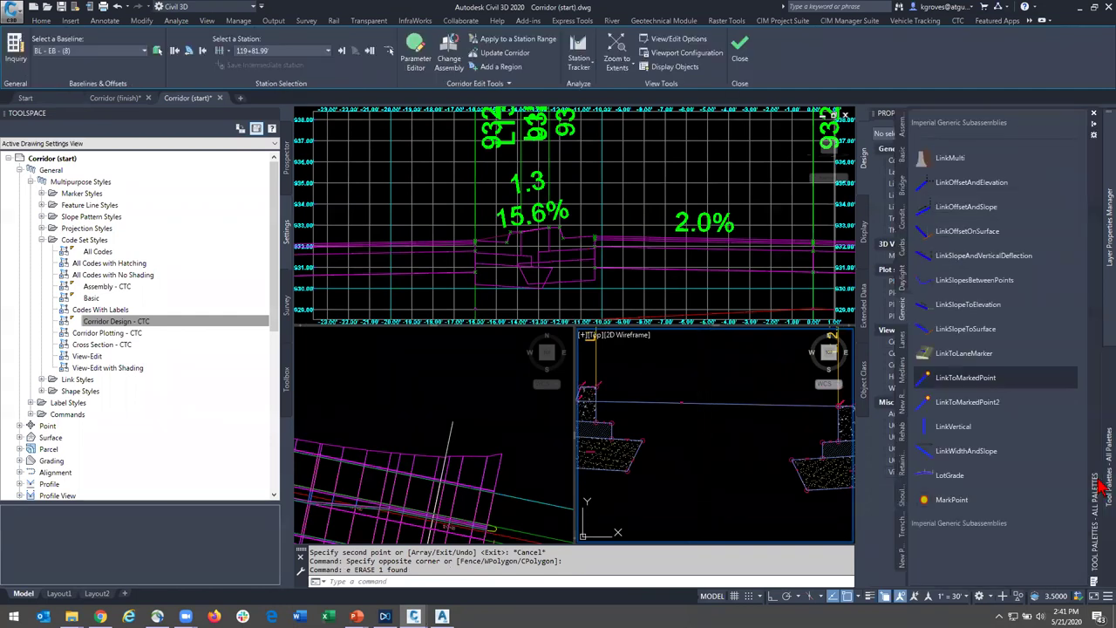
pyautogui.click(959, 21)
pyautogui.click(154, 48)
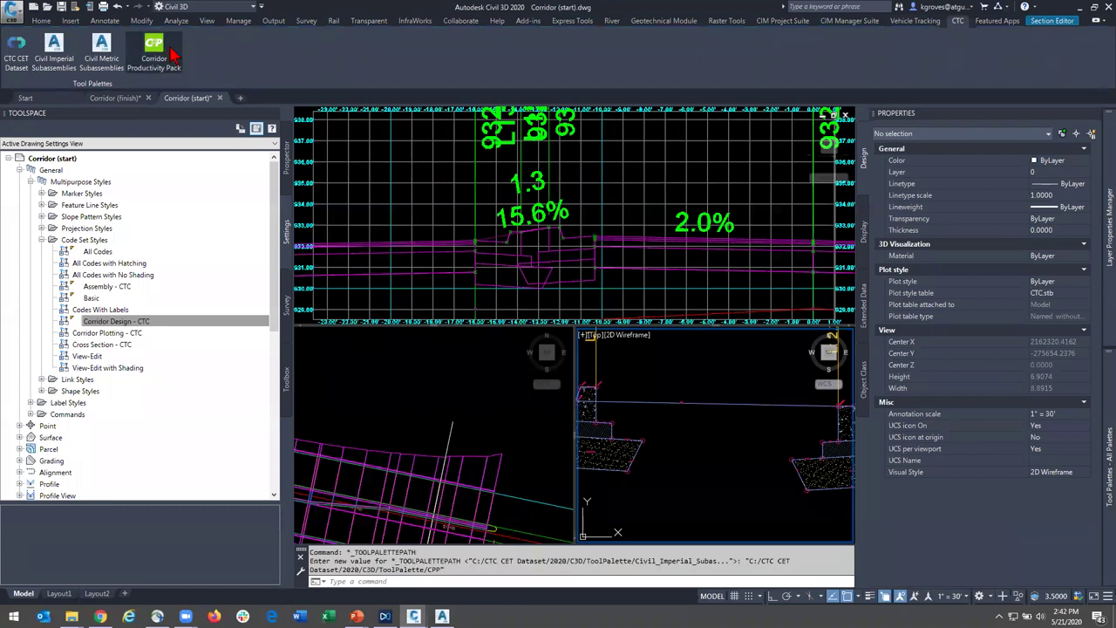
pyautogui.moveTo(1103, 455)
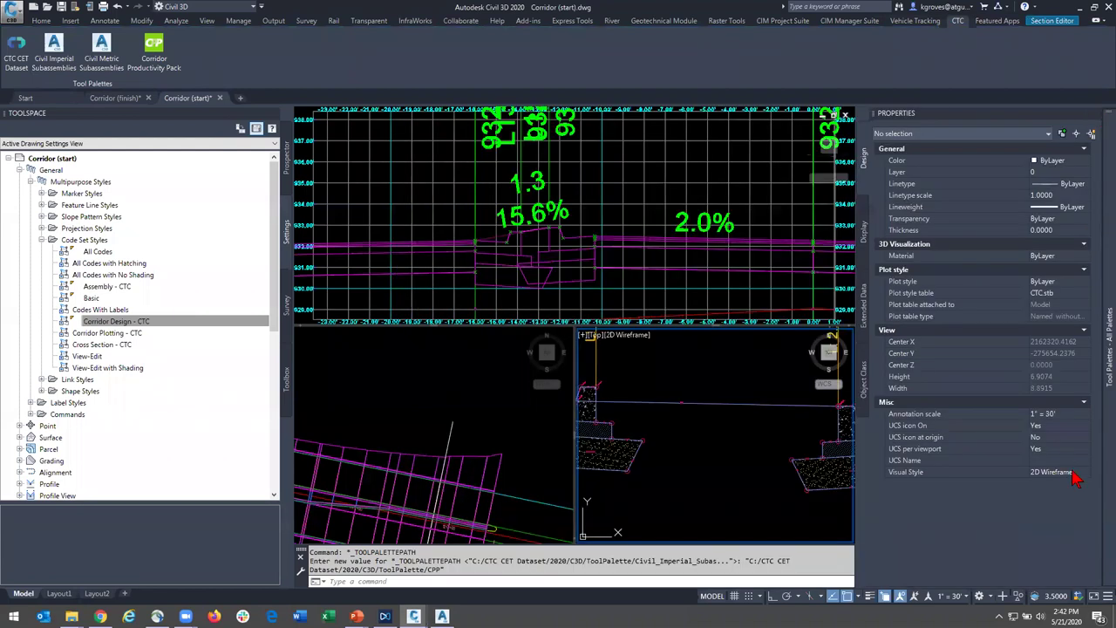
pyautogui.moveTo(1101, 343)
pyautogui.click(1094, 123)
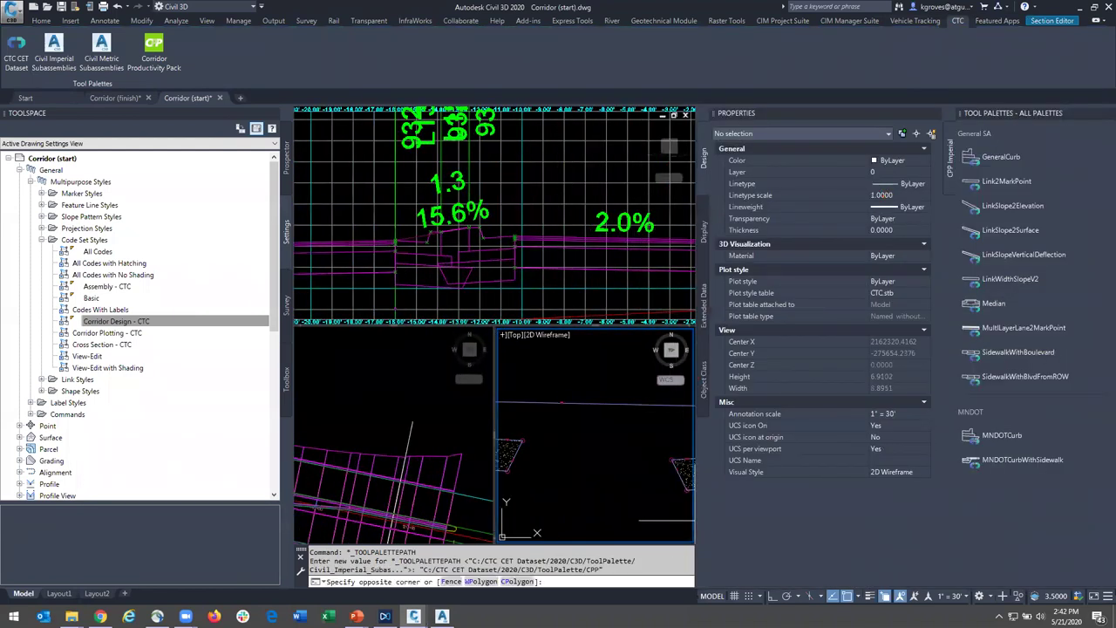
pyautogui.click(655, 527)
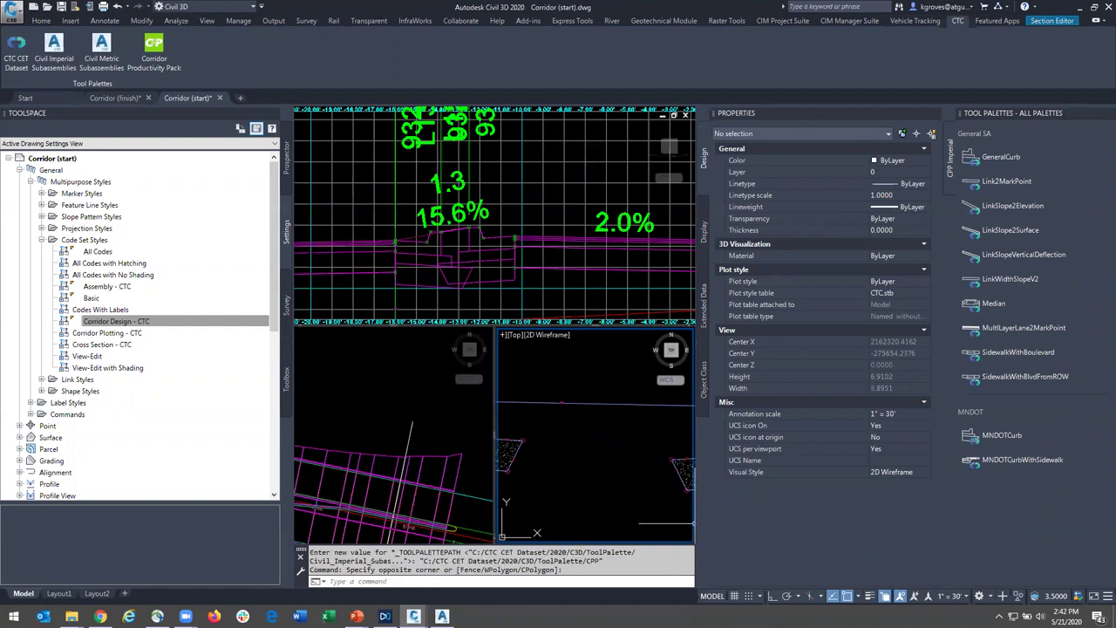
# - Narrow the Properties and Tool Palettes panels to widen the drawing area
pyautogui.moveTo(709, 523); pyautogui.dragTo(748, 525)
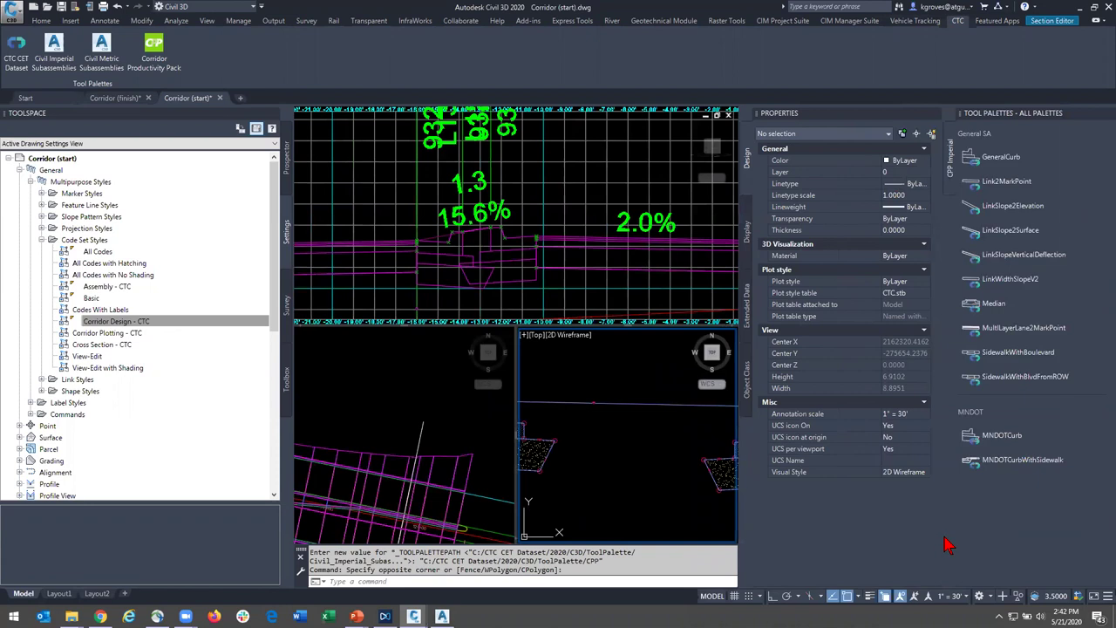
pyautogui.moveTo(942, 538); pyautogui.dragTo(982, 516)
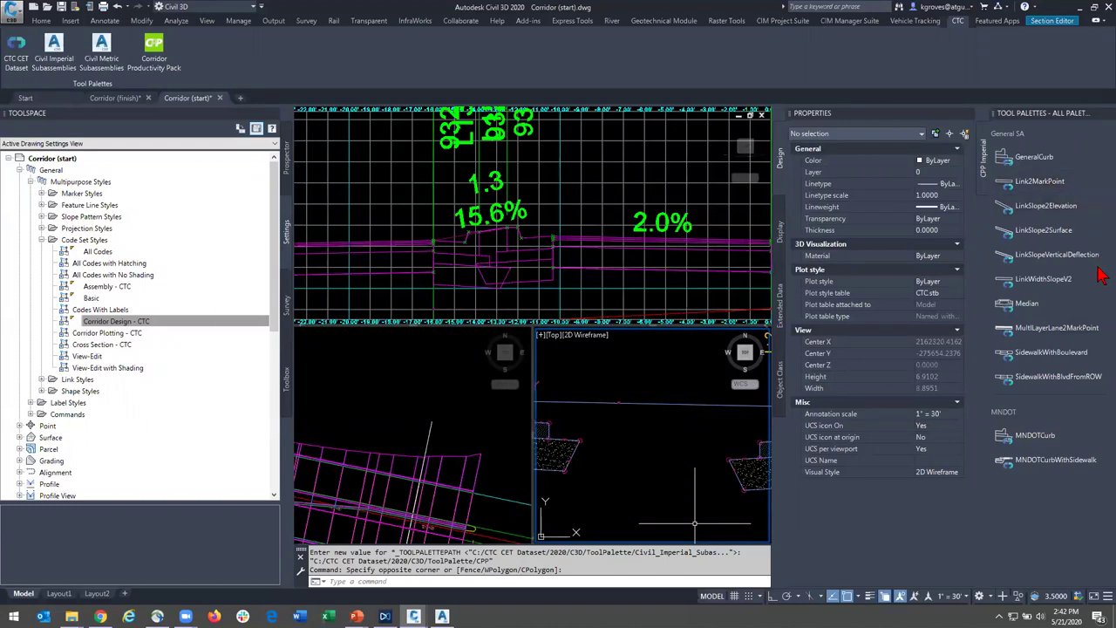
# - Place a detached Link2MarkPoint subassembly in the empty space below the assemblies
pyautogui.scroll(-10, 661, 473)
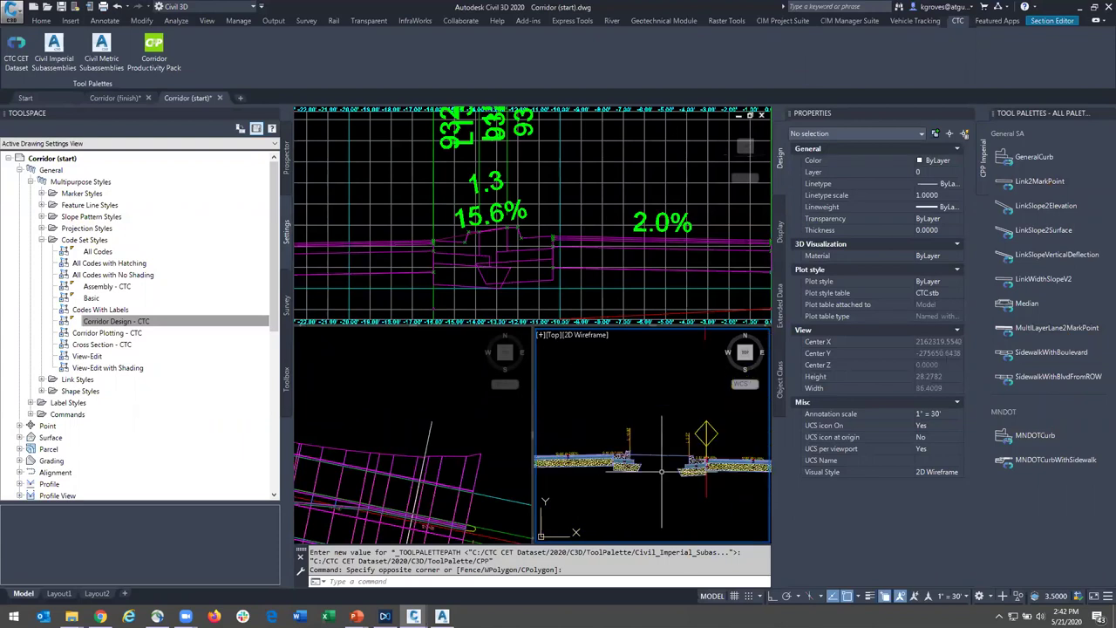
pyautogui.click(1056, 191)
pyautogui.click(621, 412)
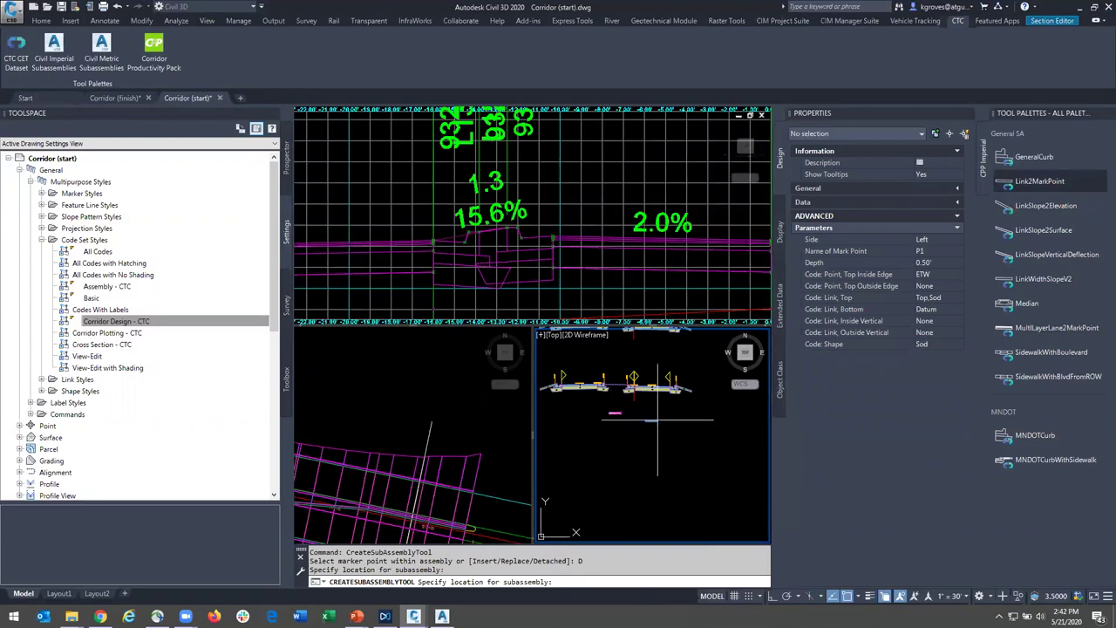
pyautogui.press('Escape')
# - Place a detached MultiLayerLane2MarkPoint subassembly just below the detached Link2MarkPoint
pyautogui.click(1066, 280)
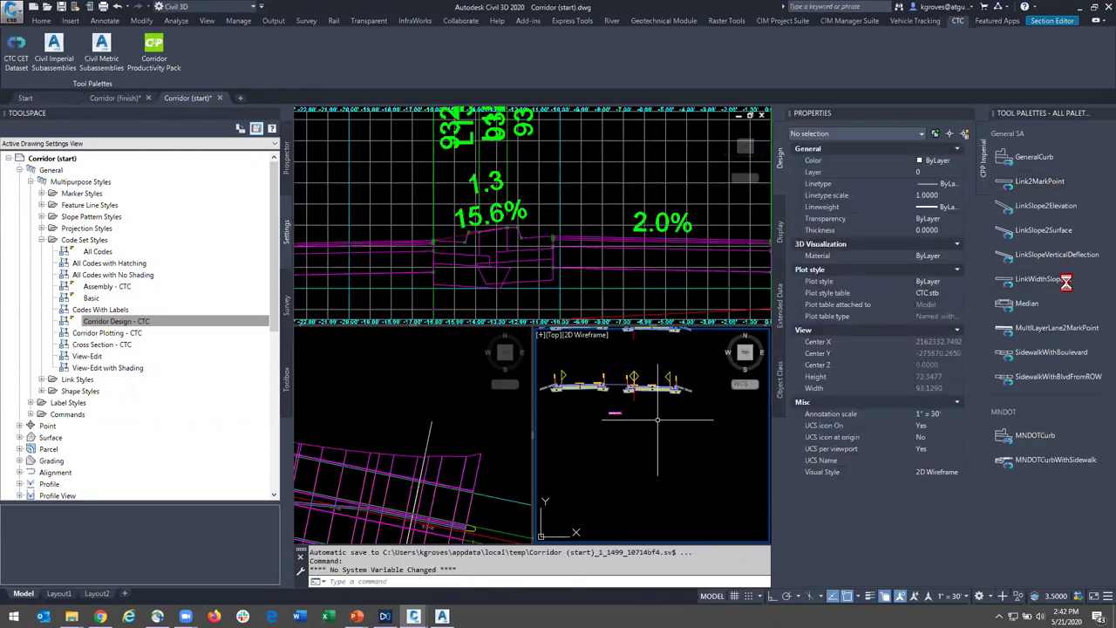
pyautogui.click(1064, 329)
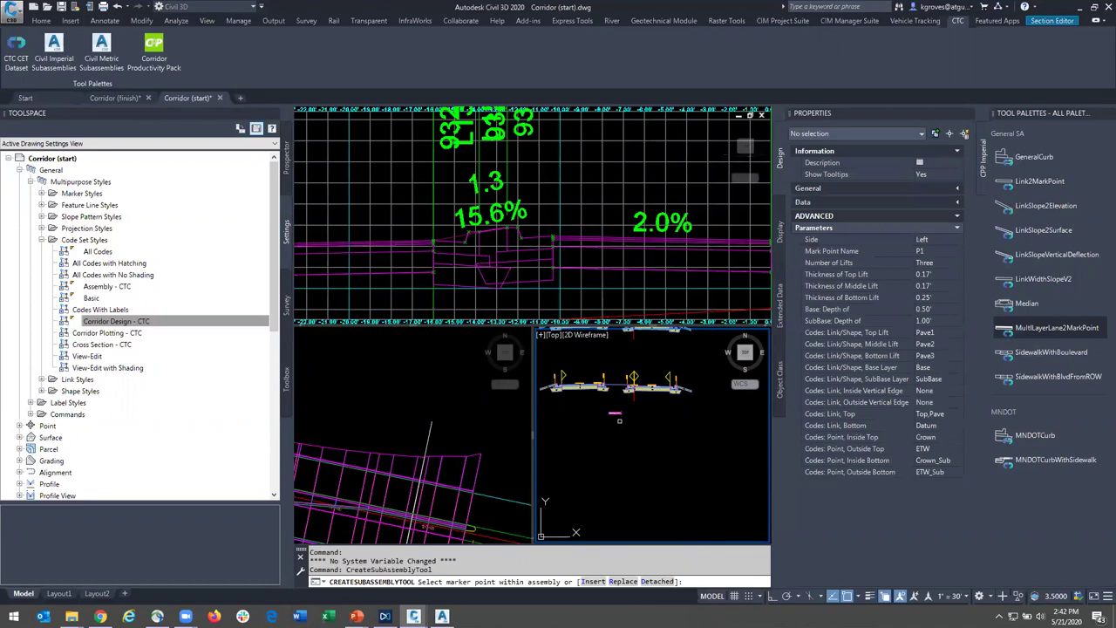
pyautogui.write('d')
pyautogui.press('Return')
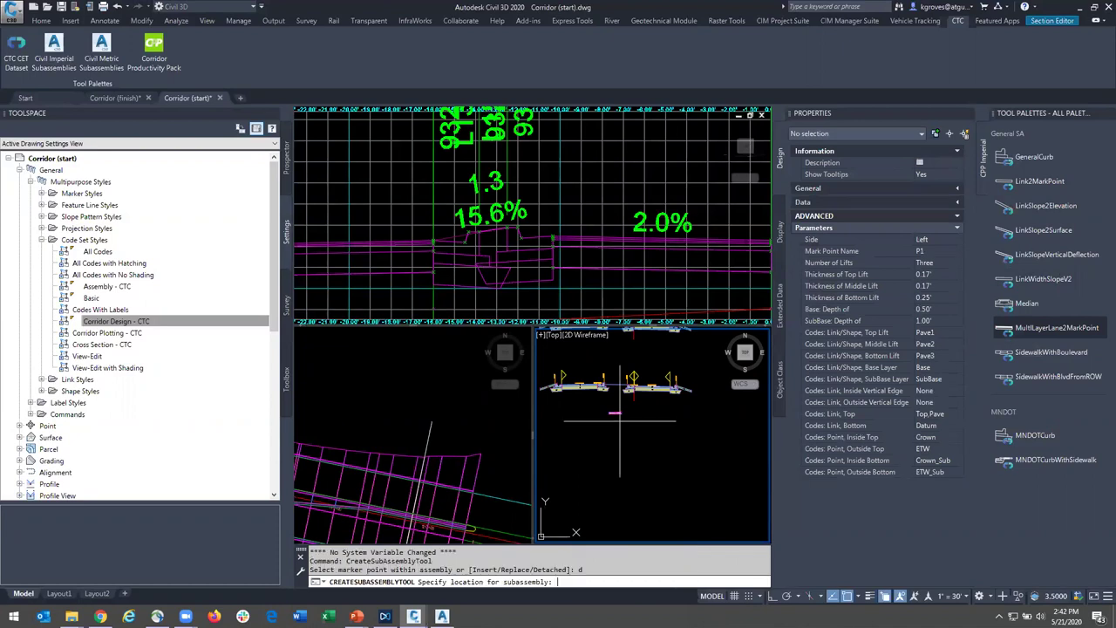
pyautogui.press('Escape')
# - Examine the detached Link2MarkPoint's shape and its mark point, depth and code parameters
pyautogui.scroll(1, 612, 407)
pyautogui.scroll(3, 612, 407)
pyautogui.scroll(2, 616, 471)
pyautogui.click(658, 485)
pyautogui.click(612, 418)
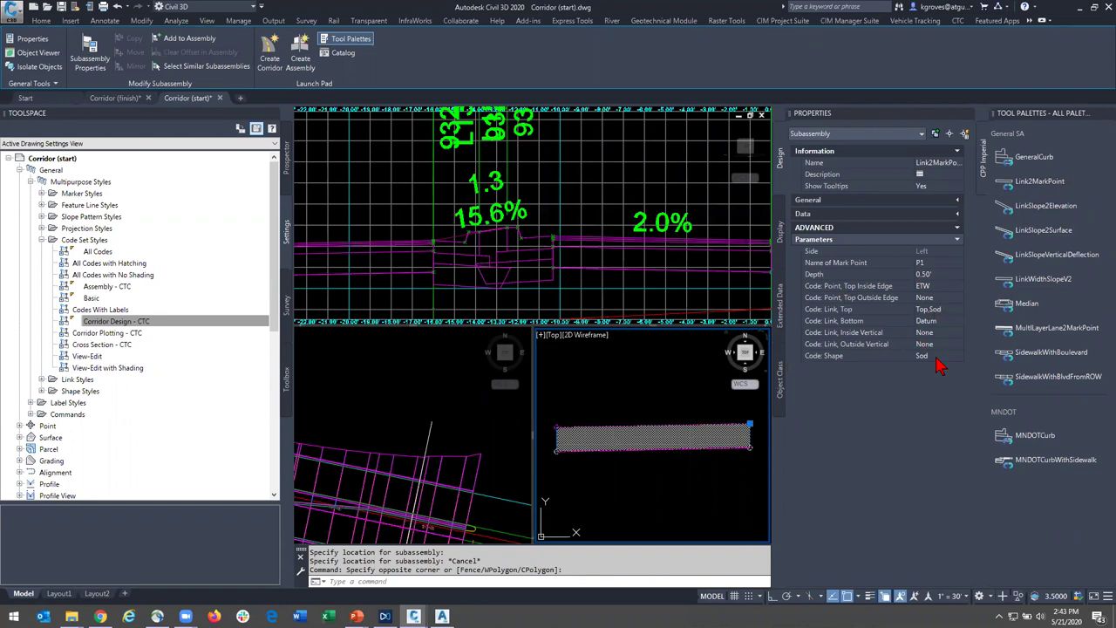
pyautogui.moveTo(726, 425)
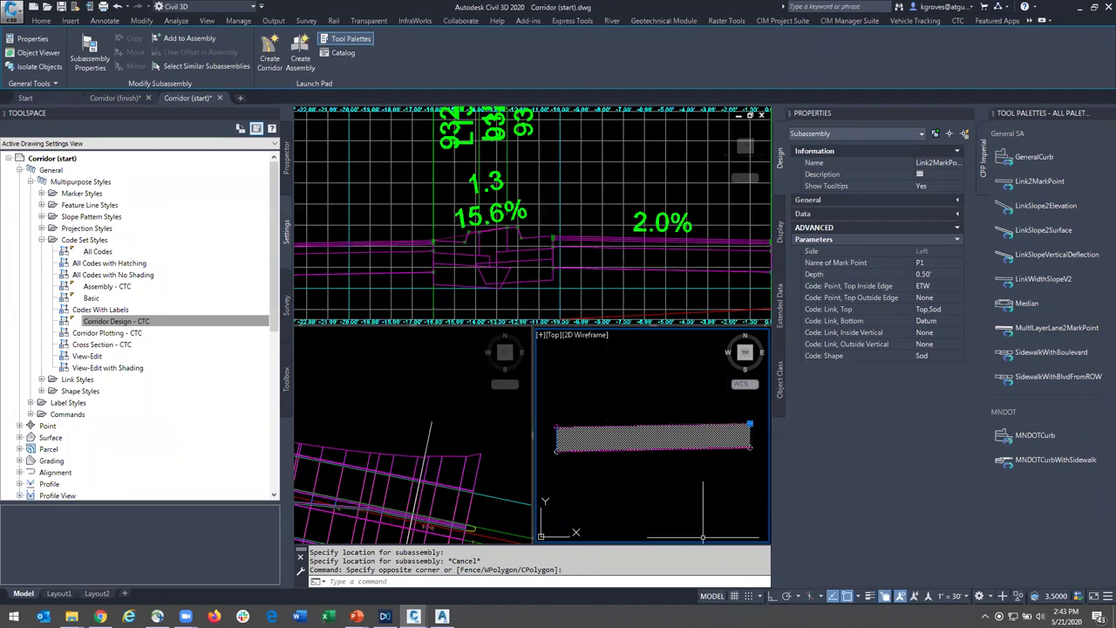
pyautogui.scroll(-4, 649, 436)
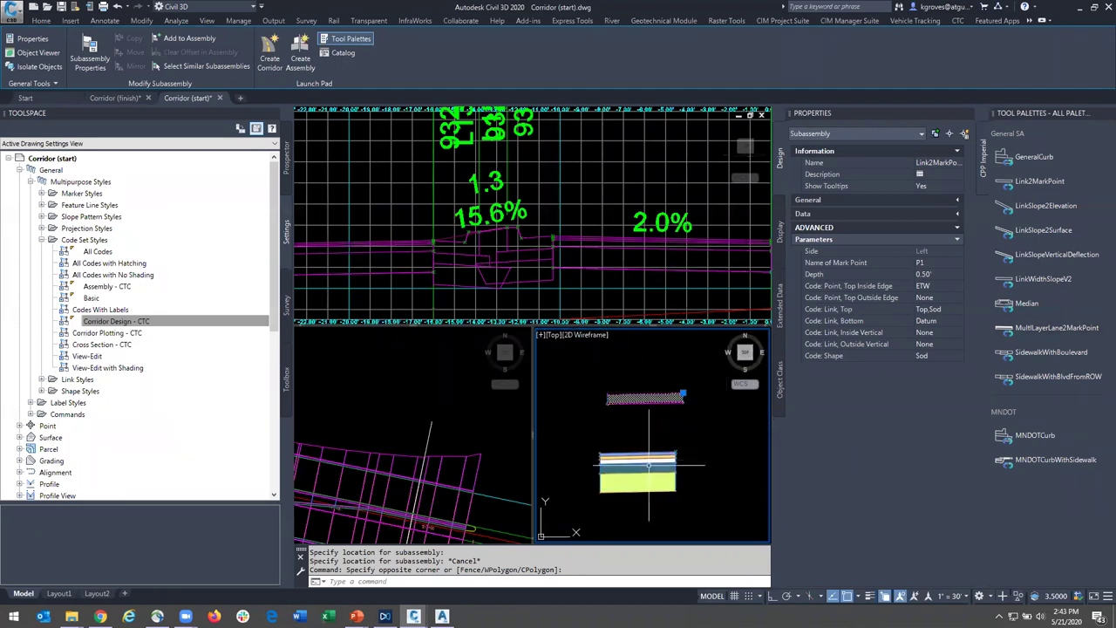
# - Examine the detached MultiLayerLane2MarkPoint's pavement layers, lift thicknesses and code parameters
pyautogui.press('Escape')
pyautogui.scroll(3, 683, 462)
pyautogui.click(704, 462)
pyautogui.click(655, 479)
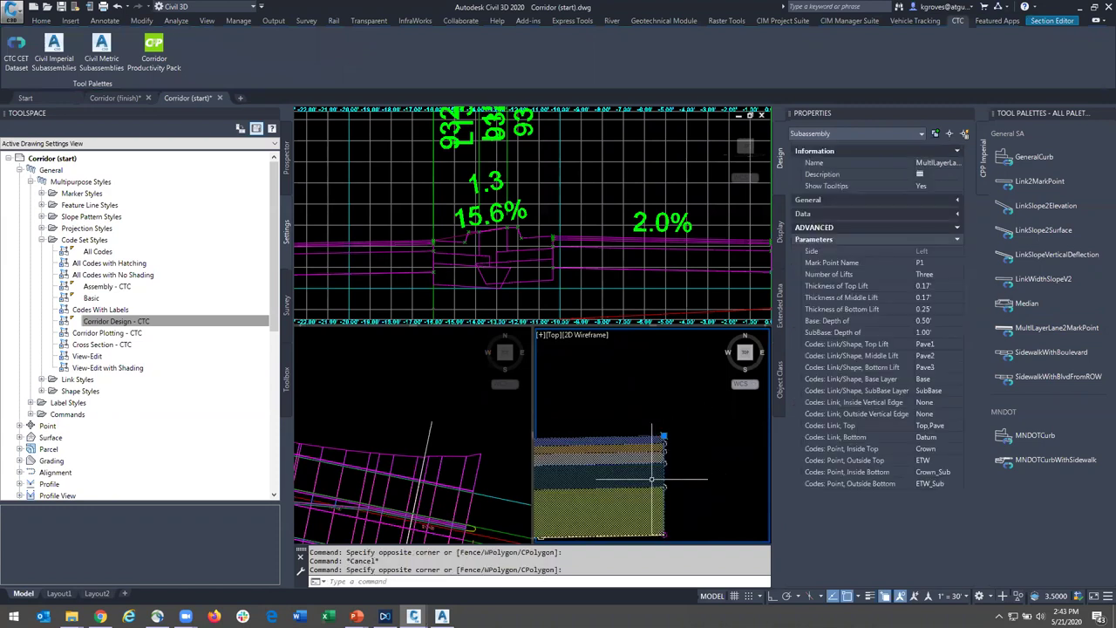
pyautogui.scroll(-2, 654, 480)
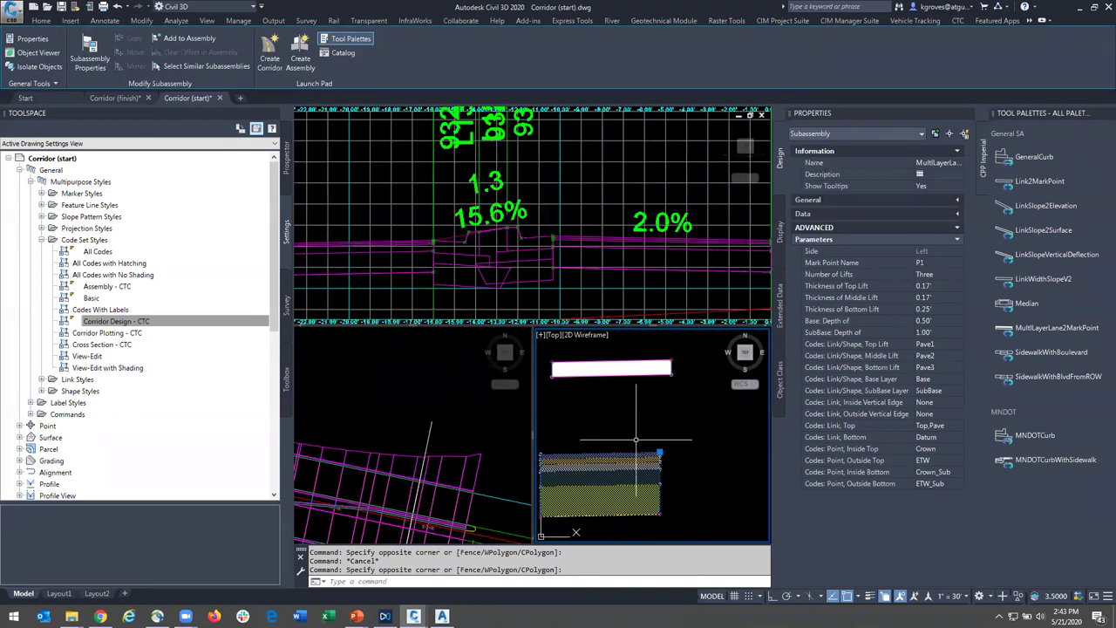
pyautogui.moveTo(605, 475); pyautogui.dragTo(638, 450, button='middle')
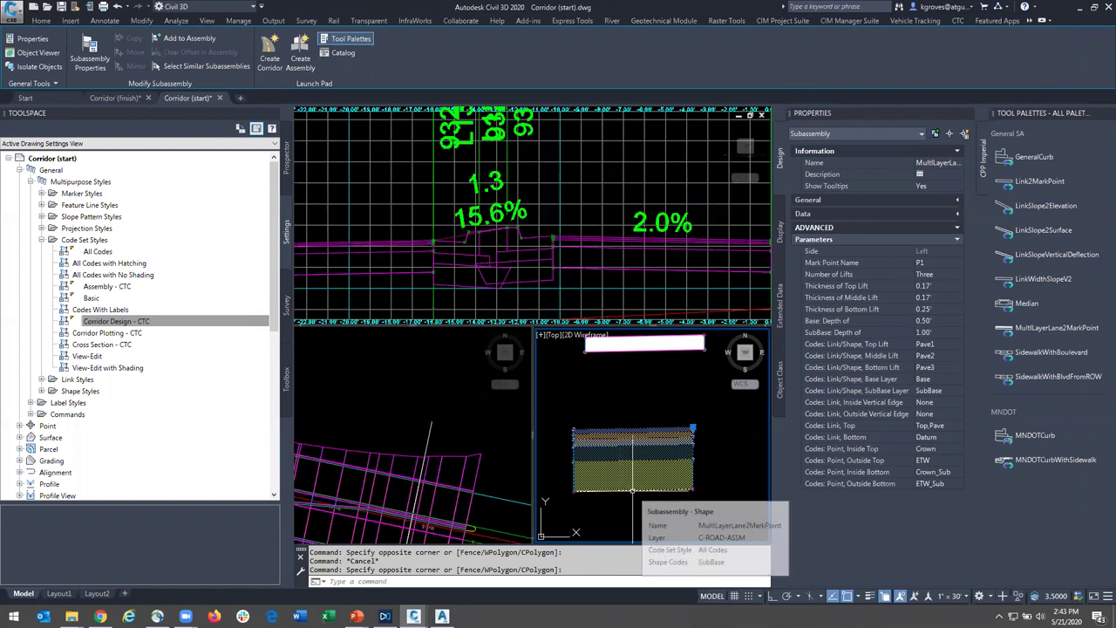
pyautogui.scroll(-1, 671, 454)
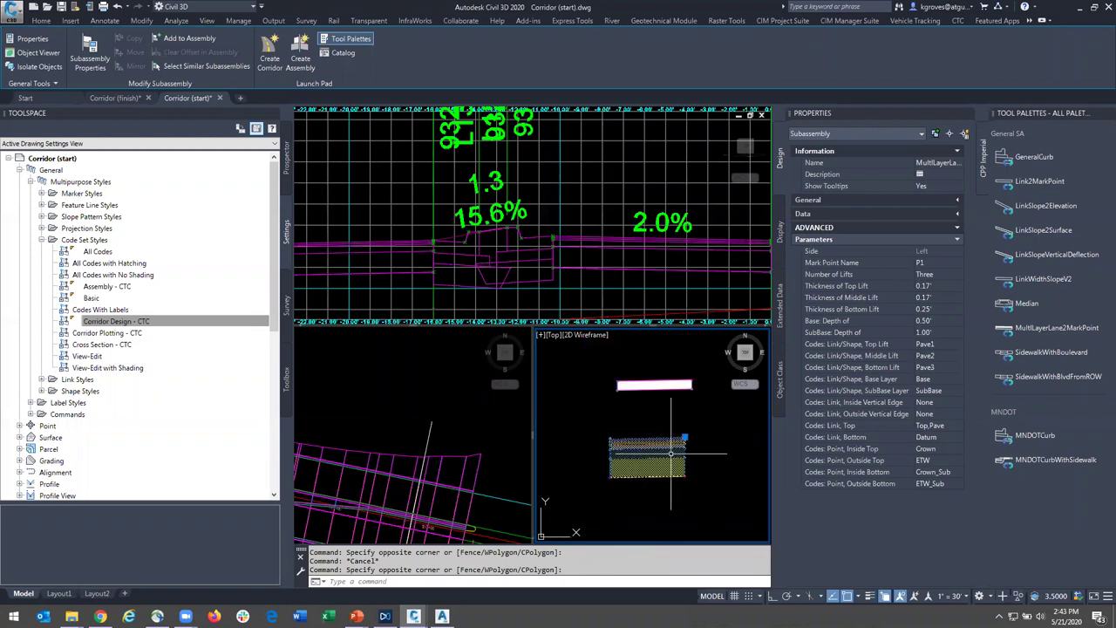
pyautogui.scroll(1, 649, 446)
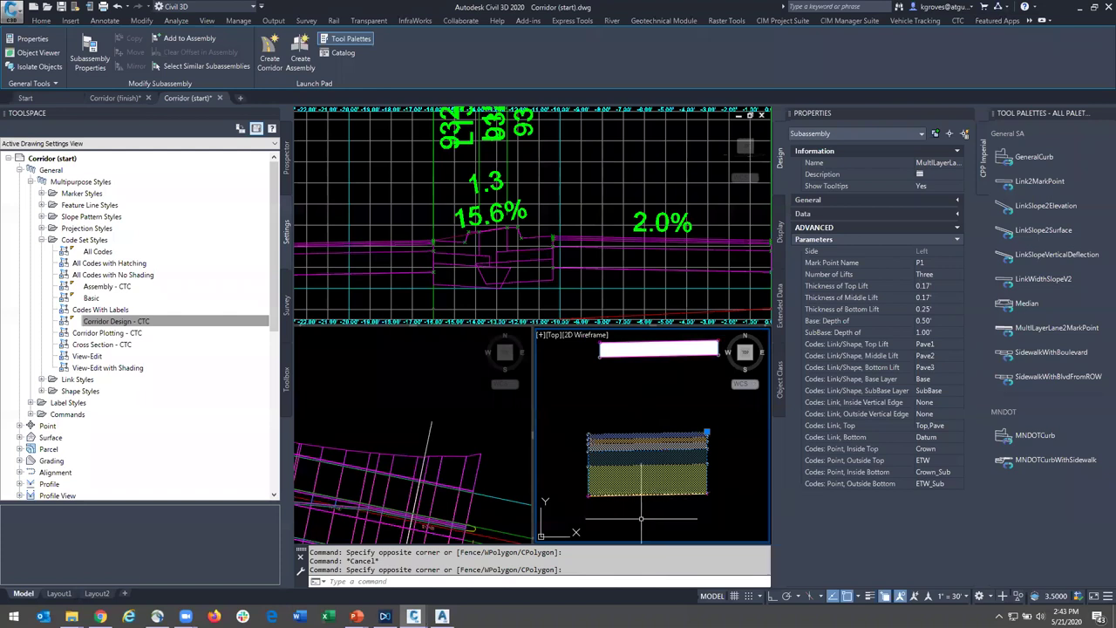
# - Erase the detached MultiLayerLane2MarkPoint and Link2MarkPoint subassemblies below the assemblies
pyautogui.scroll(-3, 646, 428)
pyautogui.moveTo(647, 423); pyautogui.dragTo(645, 480, button='middle')
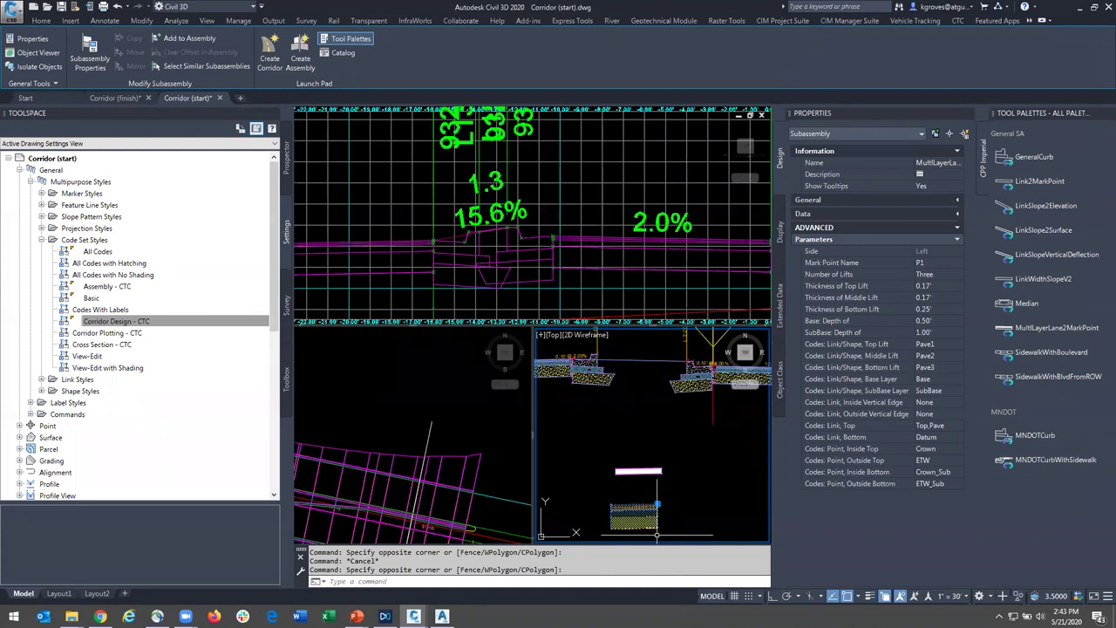
pyautogui.write('e')
pyautogui.press('Return')
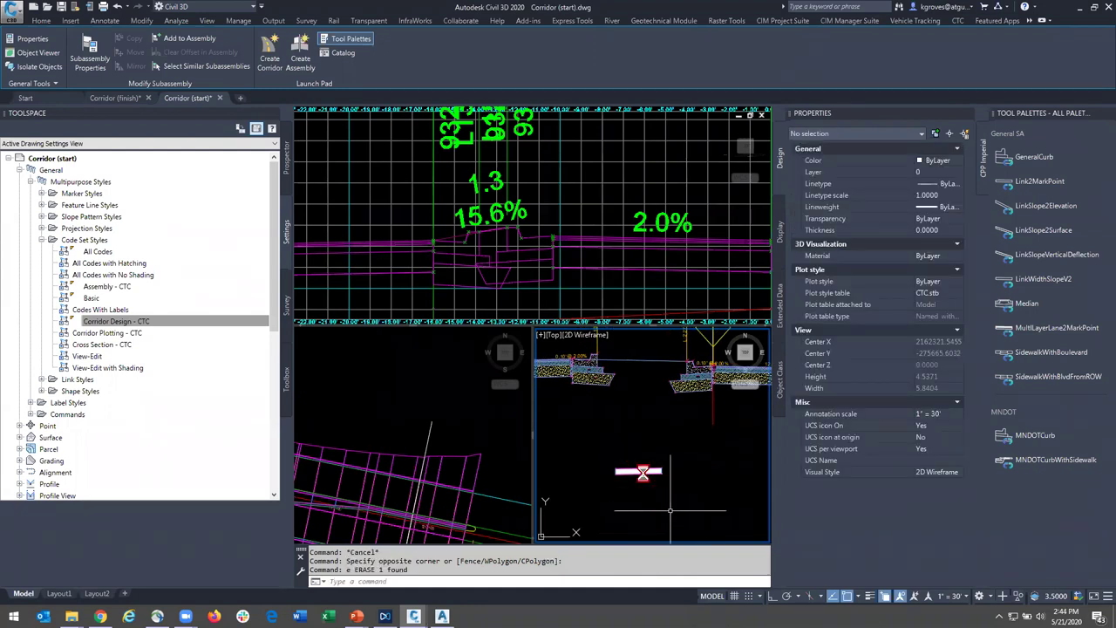
pyautogui.write('e')
pyautogui.press('Return')
pyautogui.click(653, 490)
pyautogui.click(651, 469)
pyautogui.press('Return')
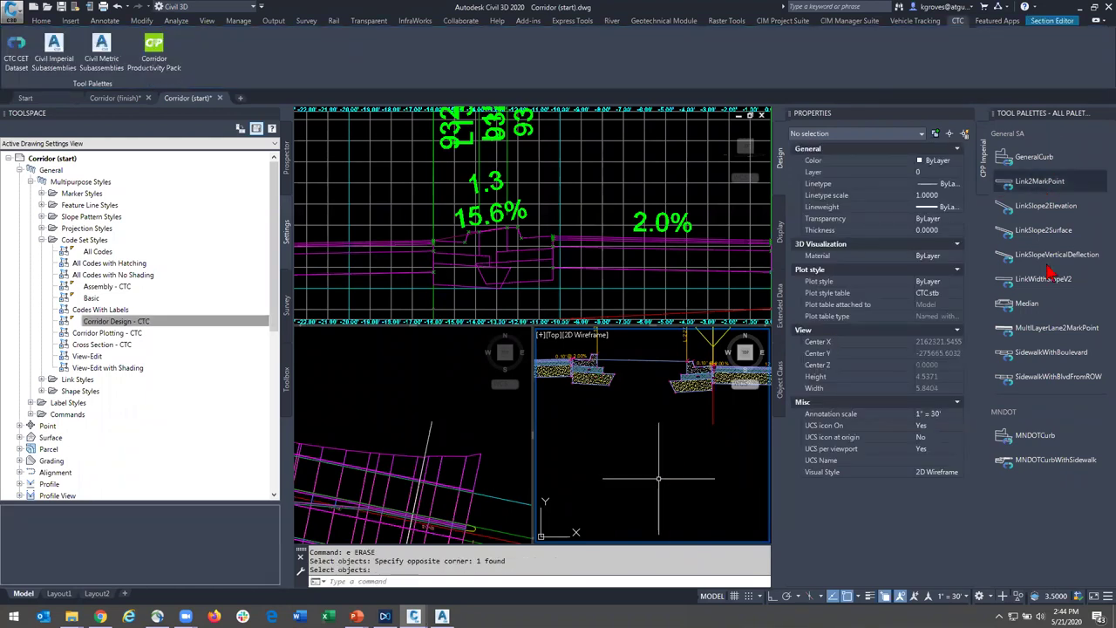
# - Attach a Link2MarkPoint subassembly to the top back-of-curb marker on the left side of the median gap in the original median assembly
pyautogui.click(1038, 182)
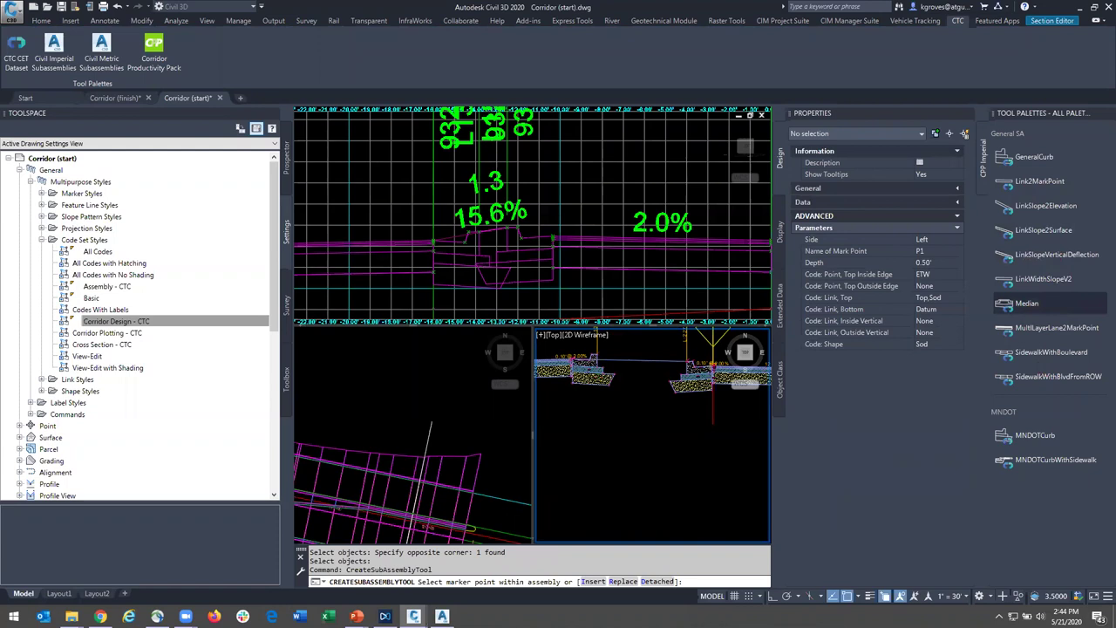
pyautogui.scroll(5, 648, 386)
pyautogui.scroll(2, 612, 380)
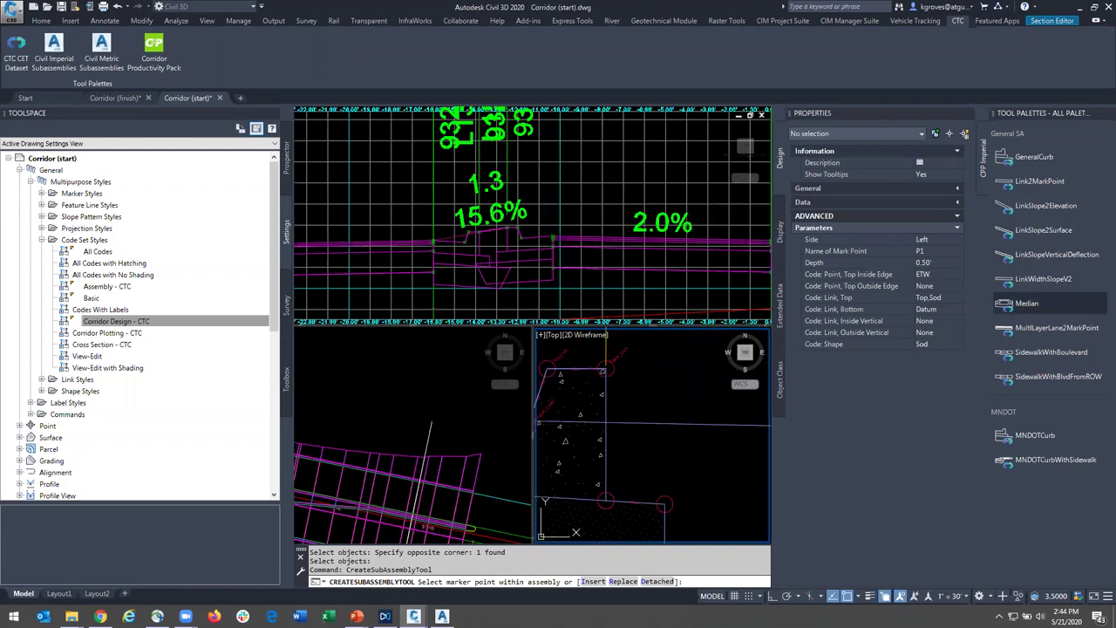
pyautogui.click(603, 371)
pyautogui.moveTo(676, 418); pyautogui.dragTo(554, 398, button='middle')
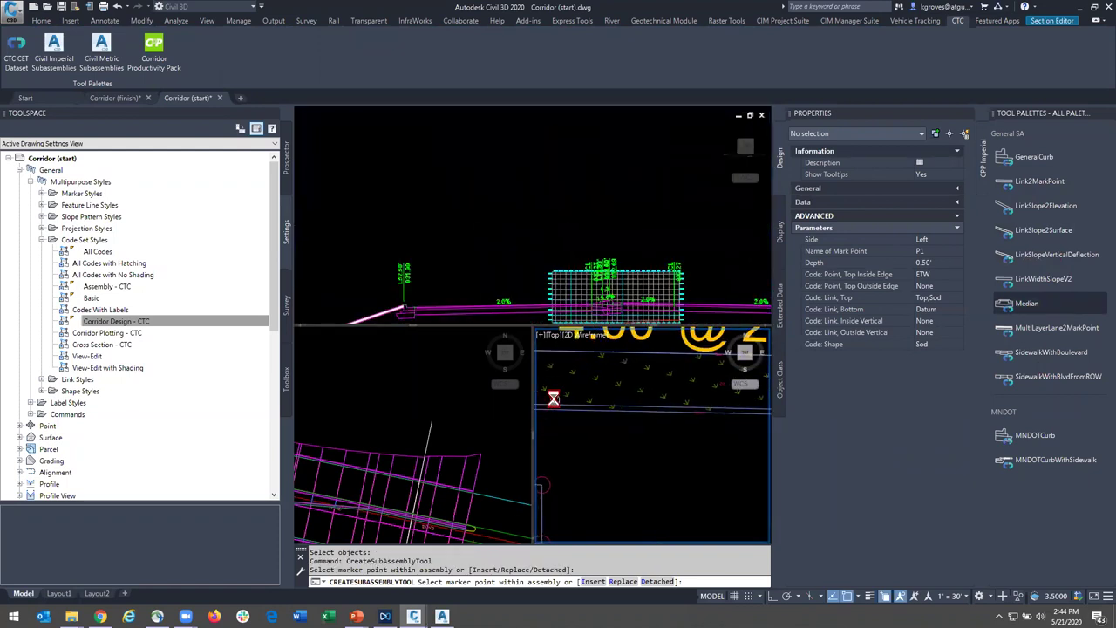
pyautogui.click(610, 430)
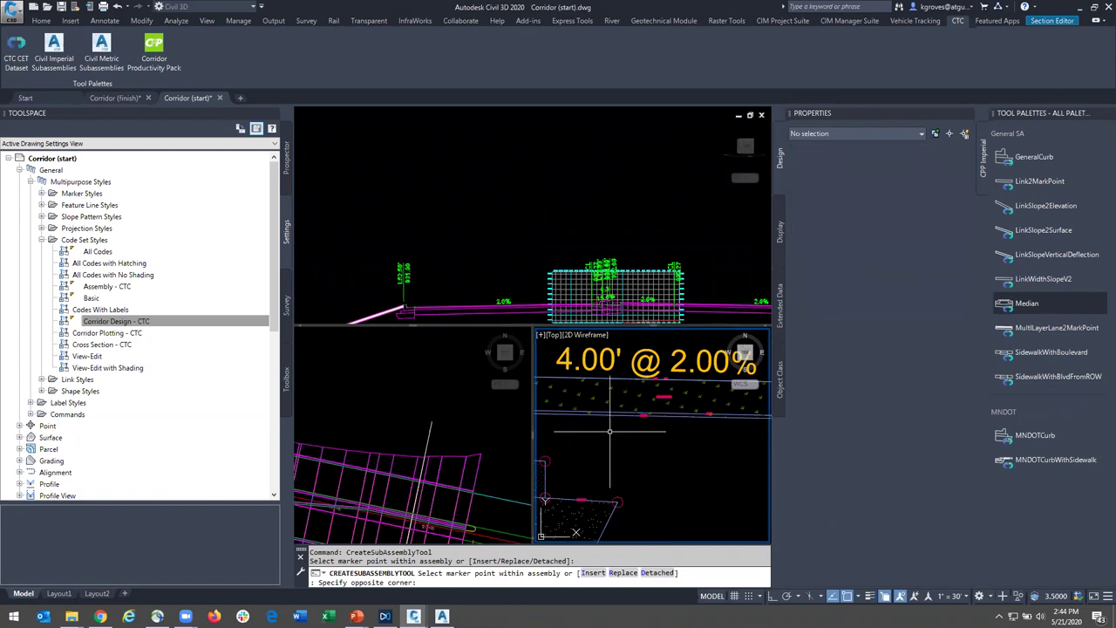
pyautogui.press('Escape')
# - Close the corridor Section Editor and return to the plan and assembly views
pyautogui.click(580, 272)
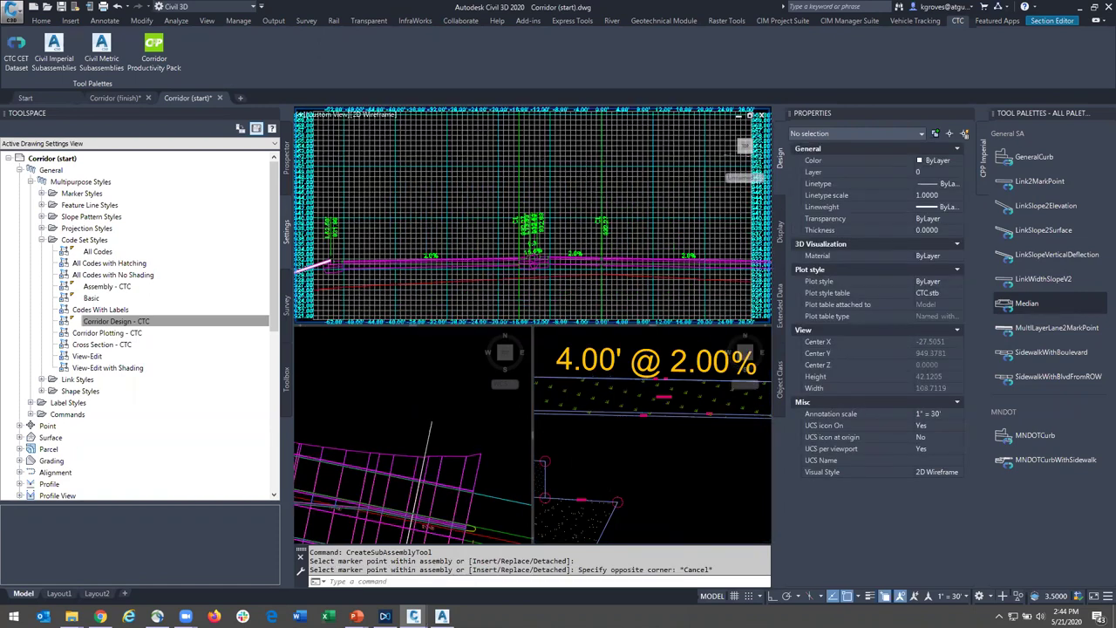
pyautogui.press('Escape')
pyautogui.click(1052, 20)
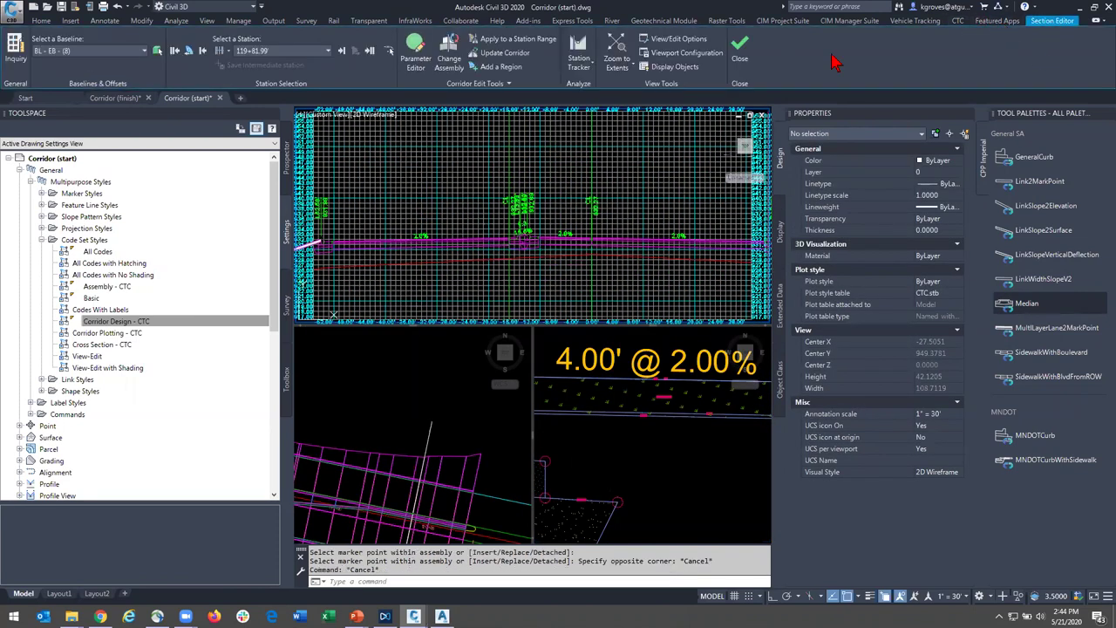
pyautogui.click(743, 54)
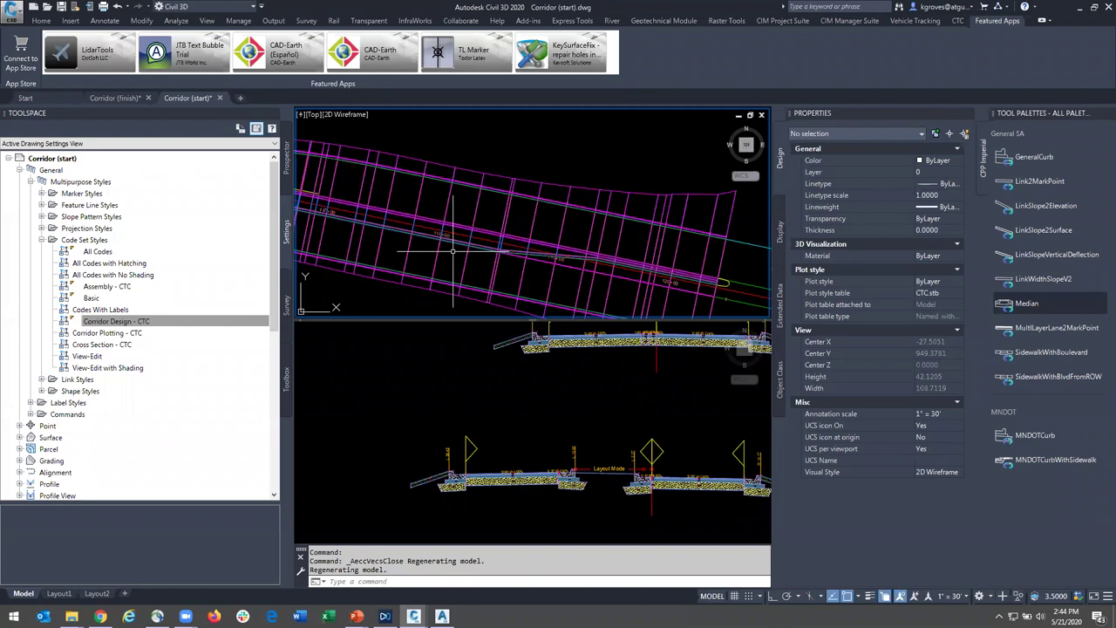
pyautogui.press('Escape')
# - Examine the parameters of the Link2MarkPoint attached at the median gap of the assembly
pyautogui.click(564, 403)
pyautogui.moveTo(642, 437); pyautogui.dragTo(568, 356, button='middle')
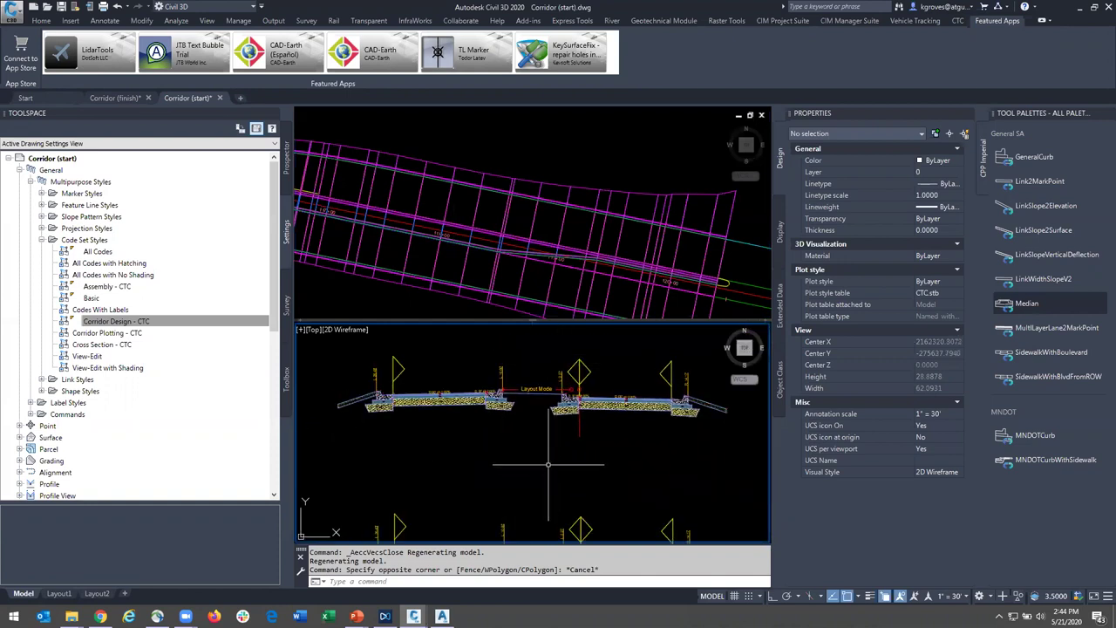
pyautogui.scroll(5, 532, 427)
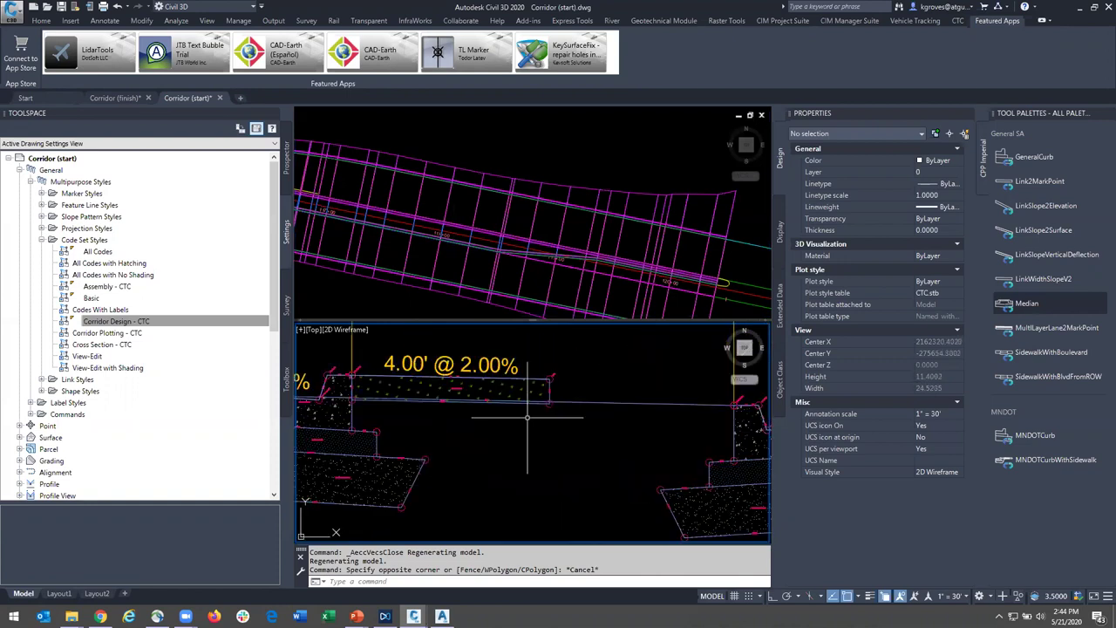
pyautogui.click(527, 400)
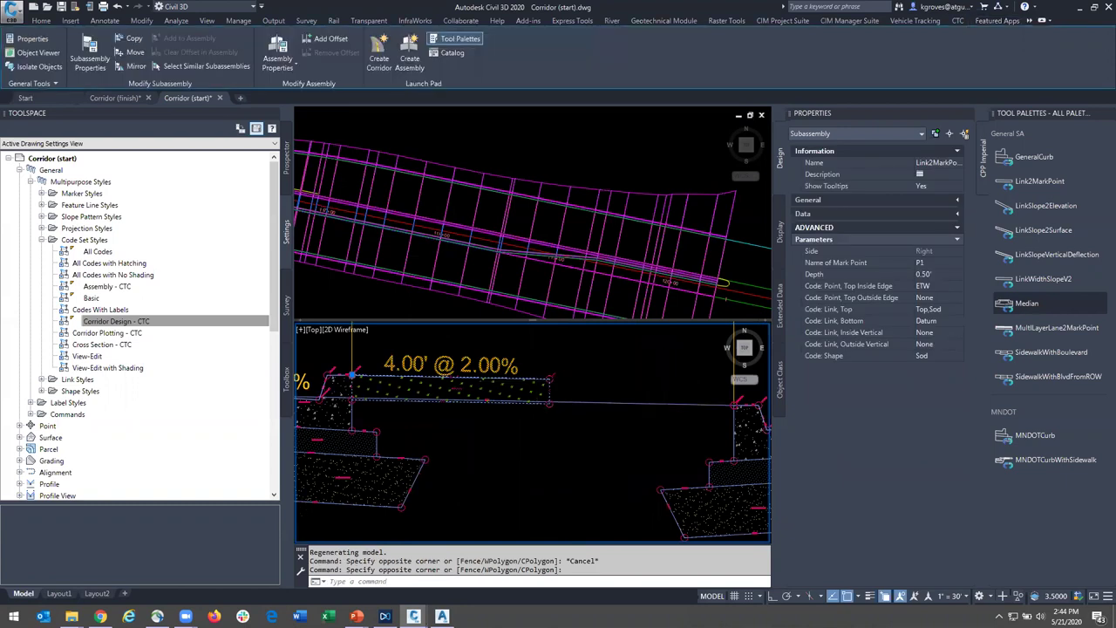
pyautogui.scroll(-2, 549, 436)
pyautogui.press('Escape')
# - Copy the point name MEDIAN-MP from the MarkPoint subassembly on the curb at the right of the median gap
pyautogui.click(702, 449)
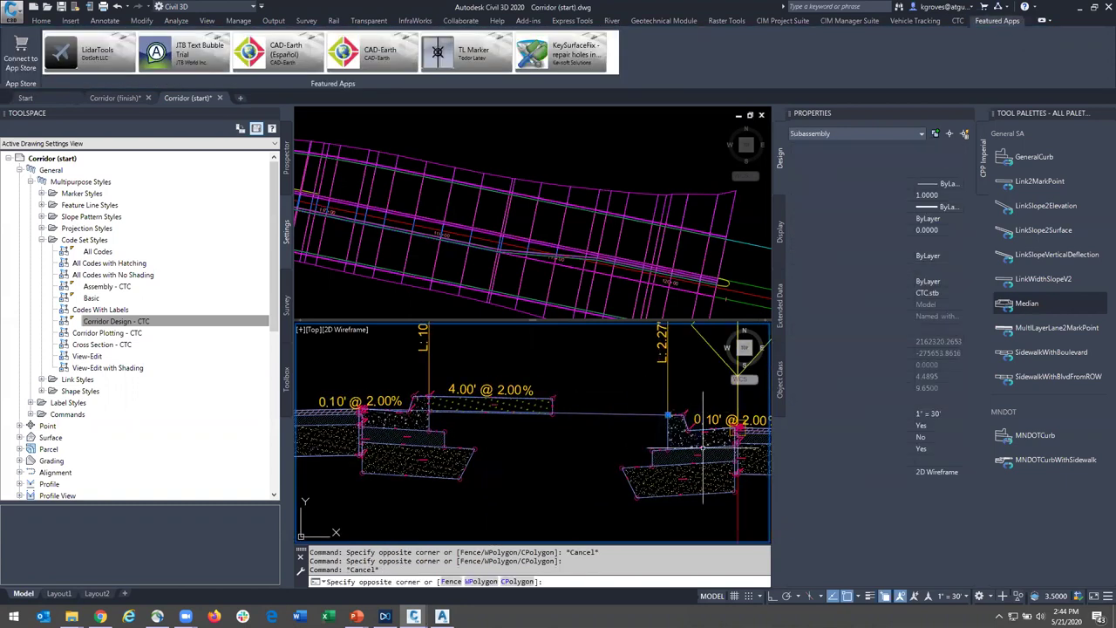
pyautogui.click(661, 408)
pyautogui.click(949, 263)
pyautogui.hotkey('ctrl', 'c')
pyautogui.press('Escape')
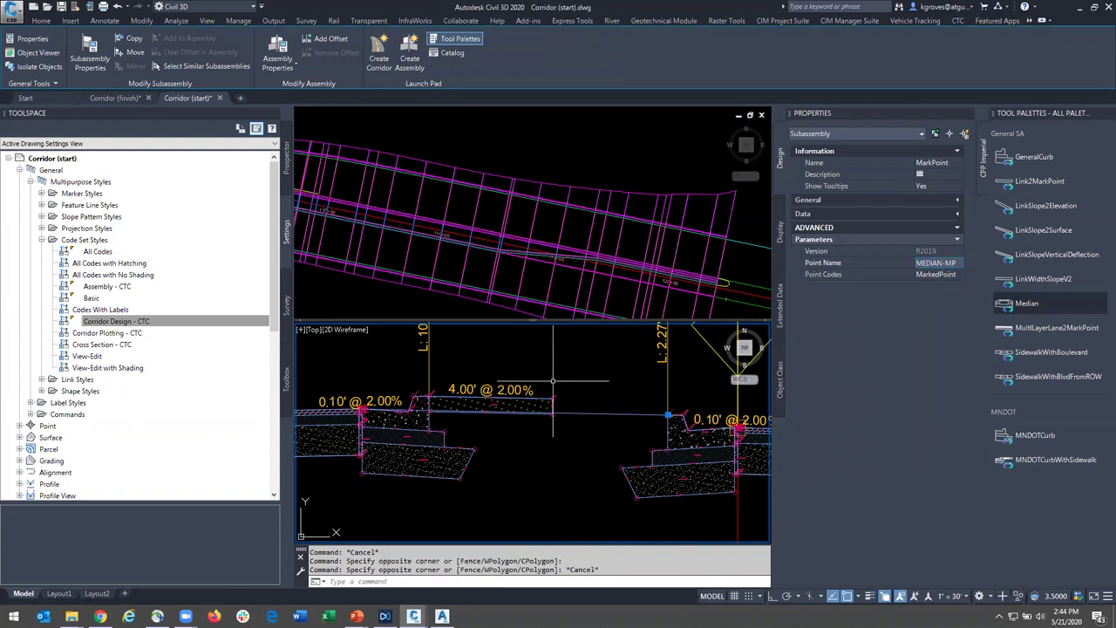
# - Try to set the median Link2MarkPoint's mark point name to MEDIAN-MP
pyautogui.click(548, 399)
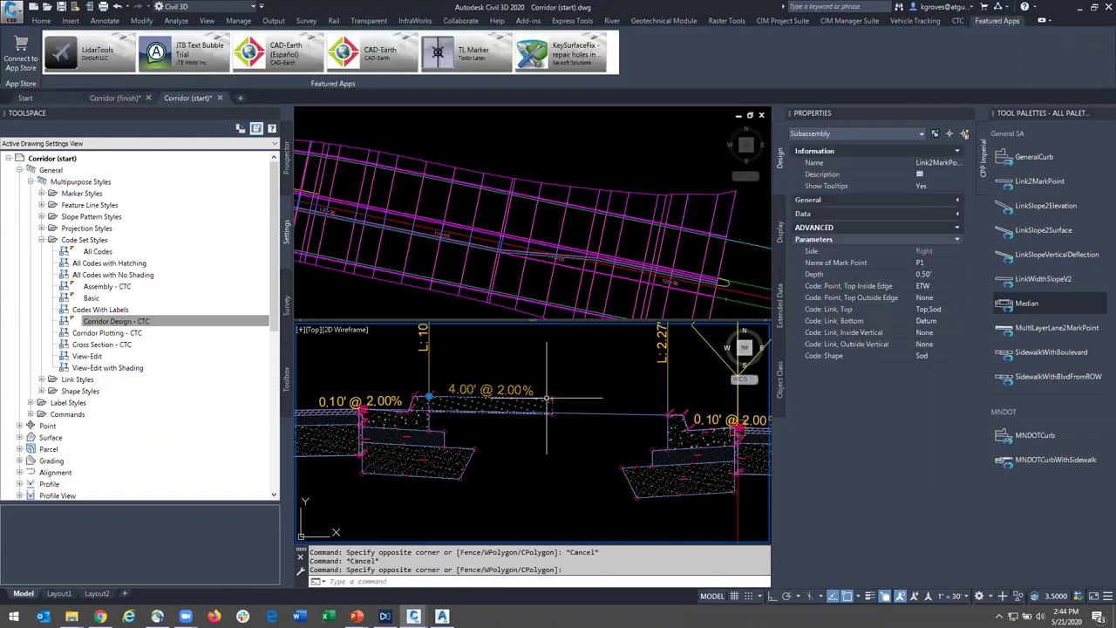
pyautogui.click(881, 262)
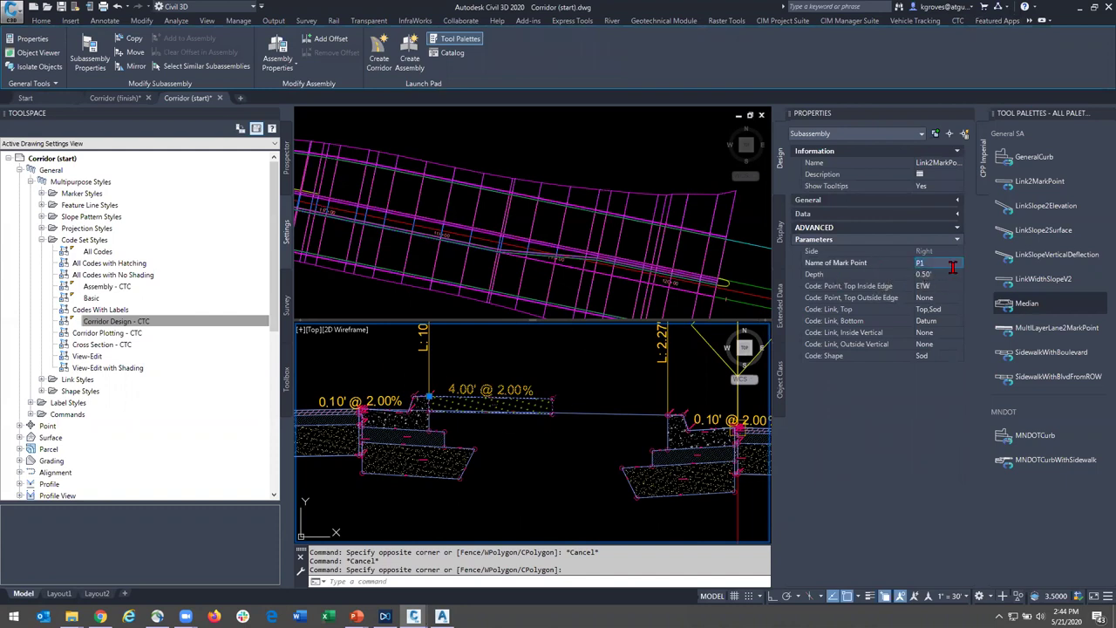
pyautogui.hotkey('ctrl', 'v')
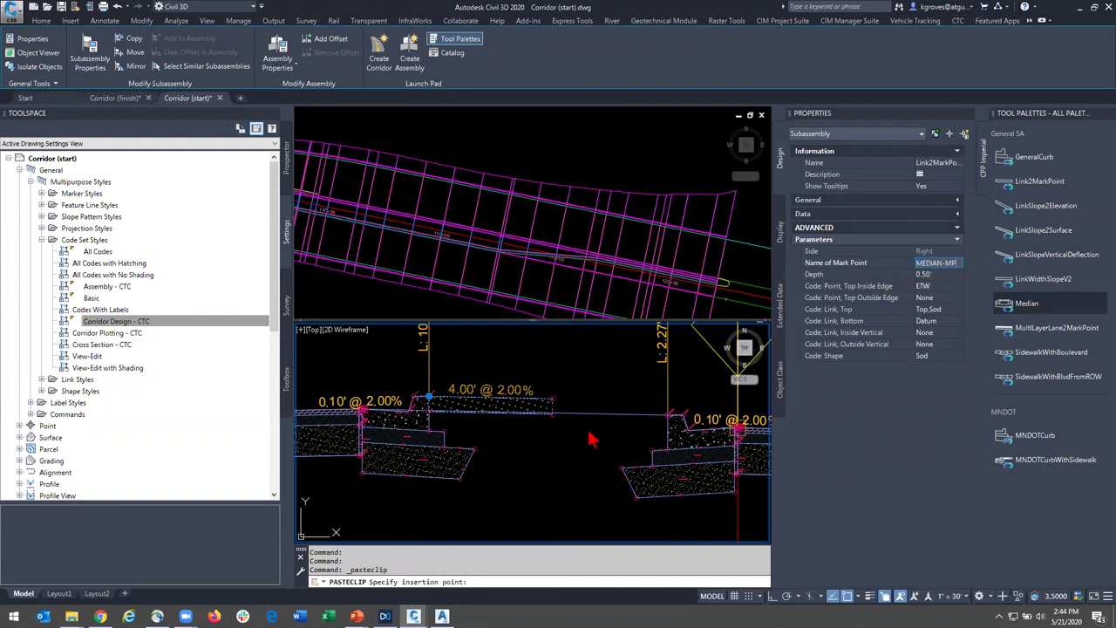
pyautogui.press('Return')
pyautogui.click(628, 316)
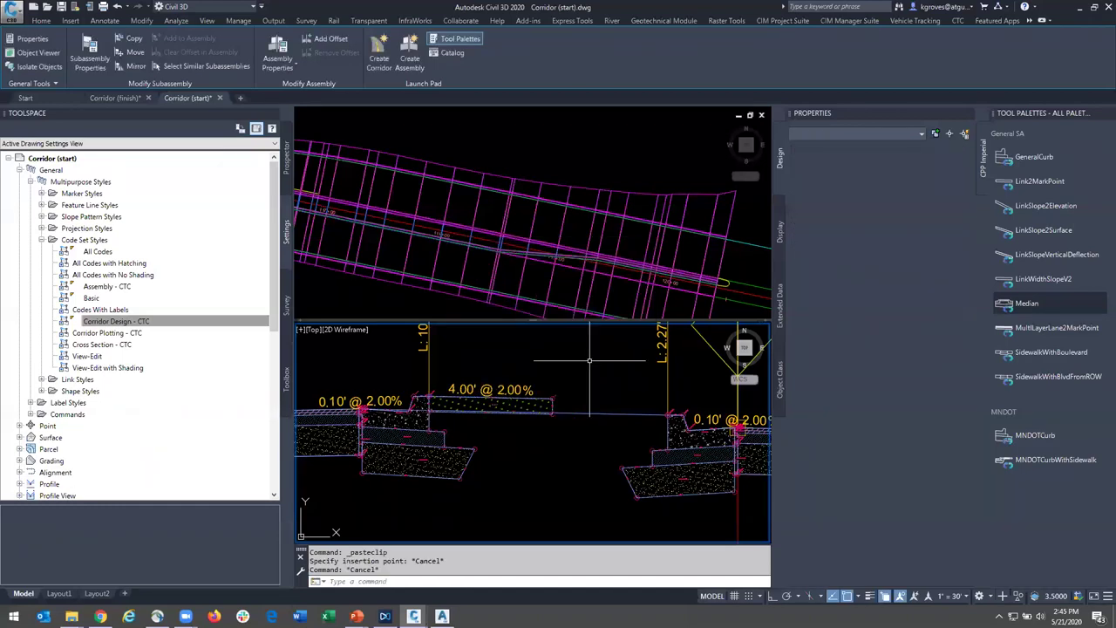
pyautogui.press('Escape')
pyautogui.press('Escape')
# - Set the mark point name of the Link2MarkPoint at the median gap to MEDIAN-MP
pyautogui.click(571, 397)
pyautogui.click(569, 399)
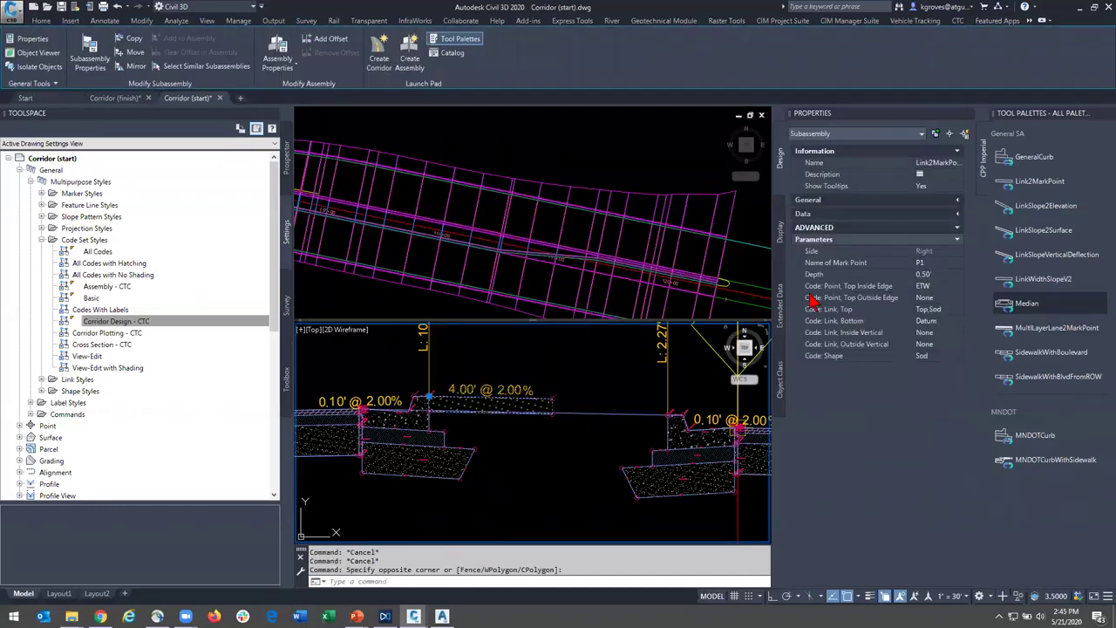
pyautogui.click(938, 264)
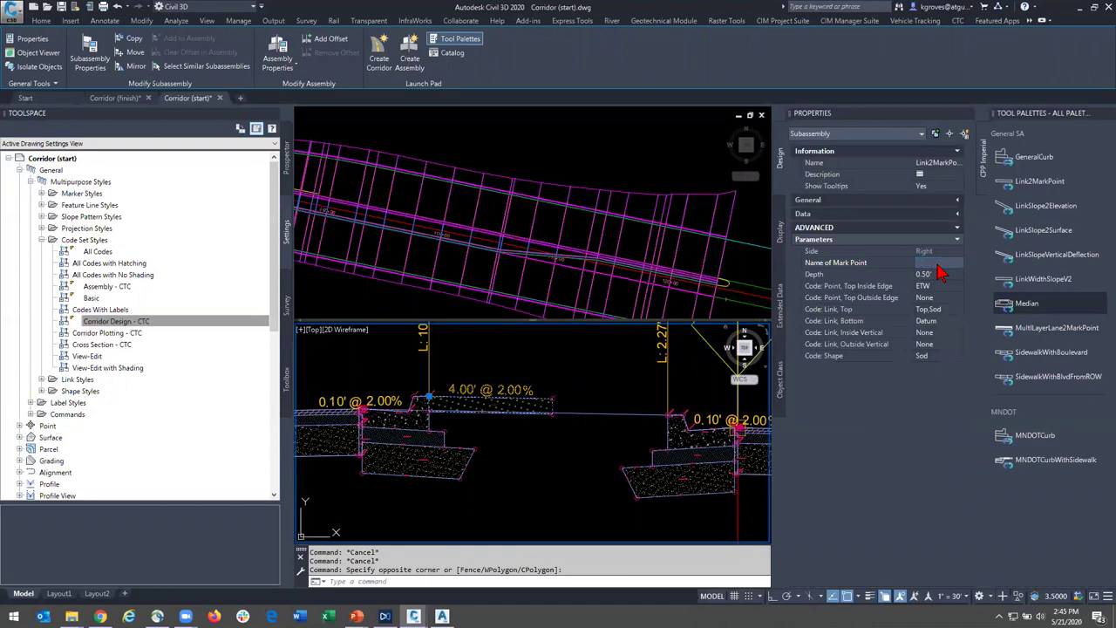
pyautogui.hotkey('ctrl', 'v')
pyautogui.press('Return')
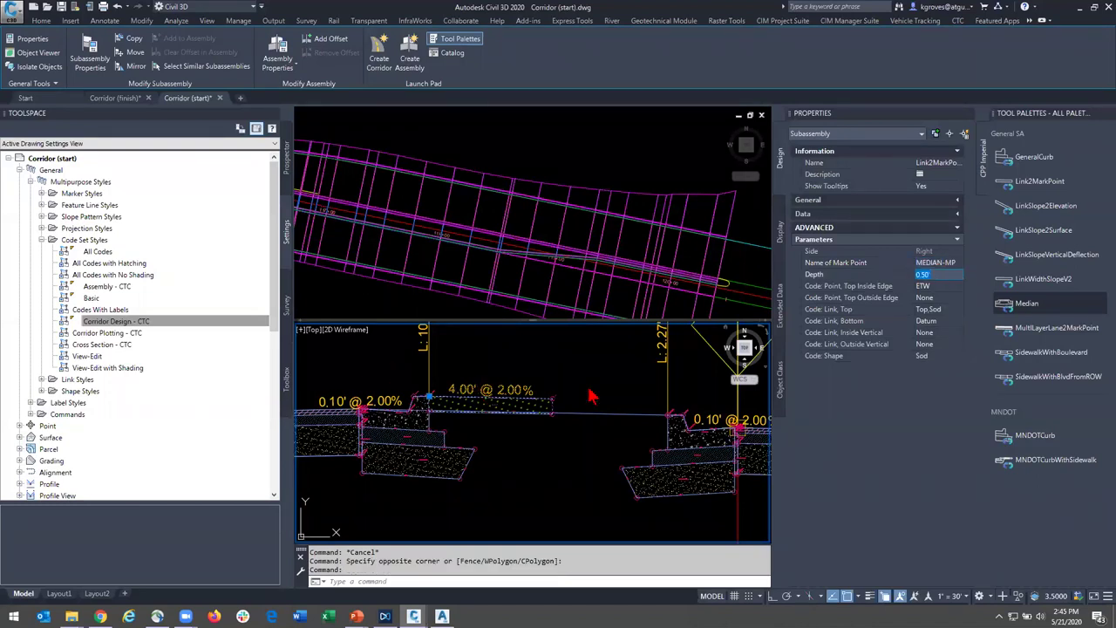
pyautogui.press('Escape')
pyautogui.press('Escape')
# - Review the subassembly order in the construction properties of the Median OTB L2MP (2) assembly, including its Right and Left groups
pyautogui.scroll(-1, 576, 375)
pyautogui.moveTo(599, 398); pyautogui.dragTo(512, 398, button='middle')
pyautogui.click(605, 474)
pyautogui.click(575, 489)
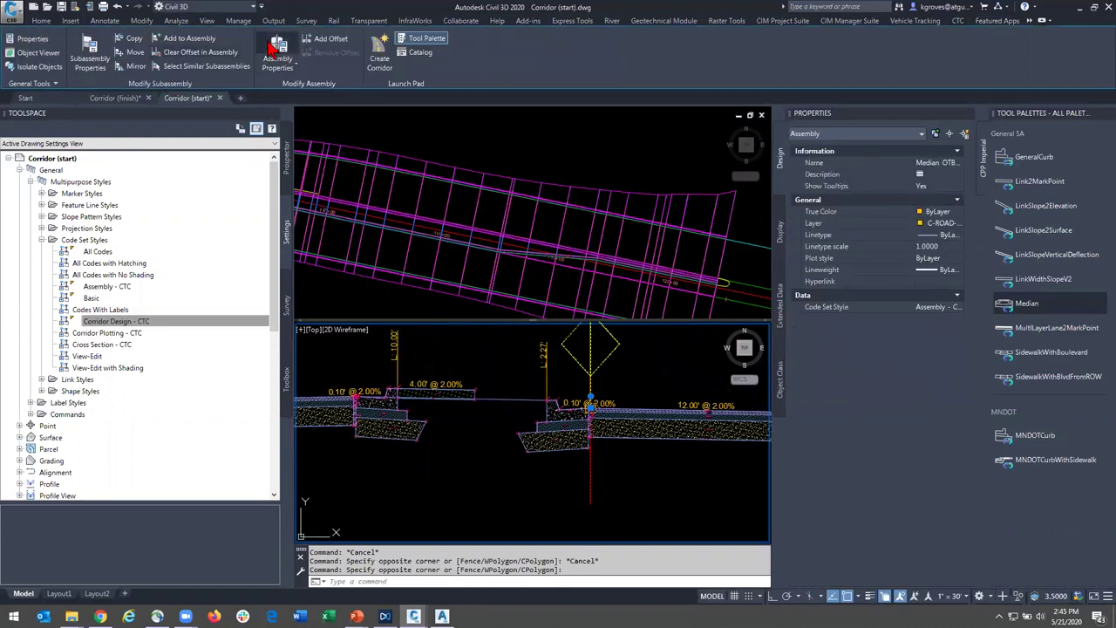
pyautogui.click(263, 42)
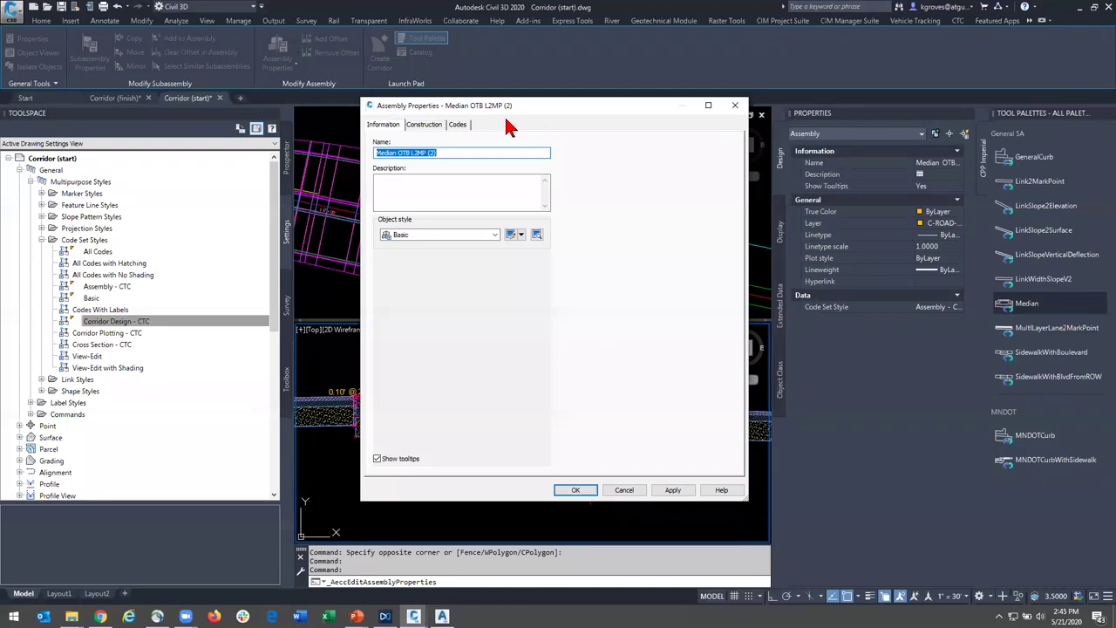
pyautogui.click(423, 127)
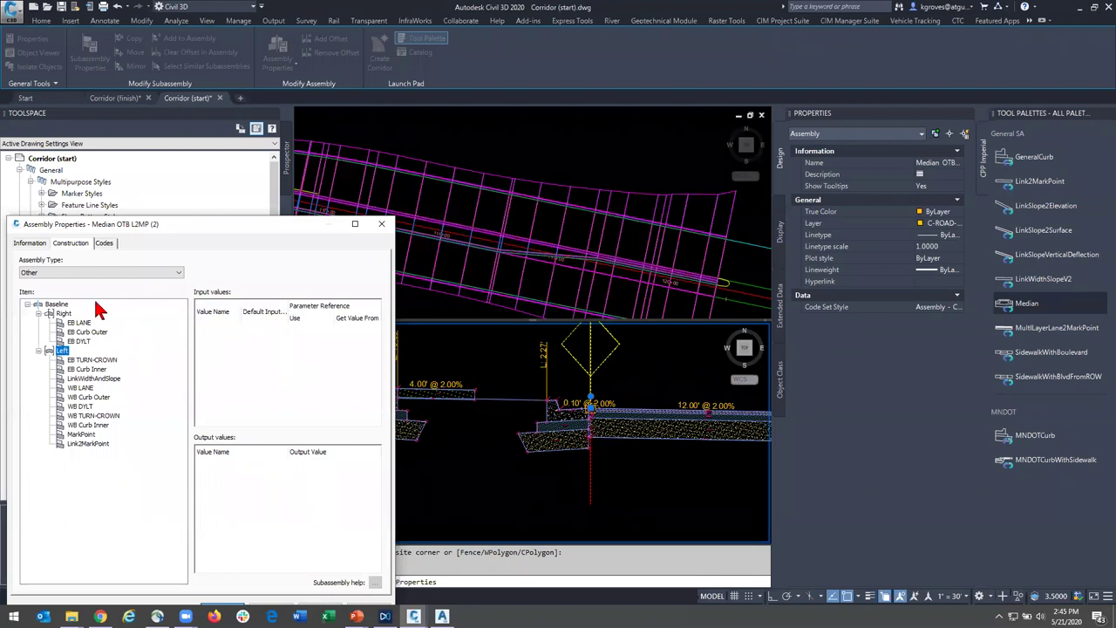
pyautogui.click(38, 313)
pyautogui.click(38, 323)
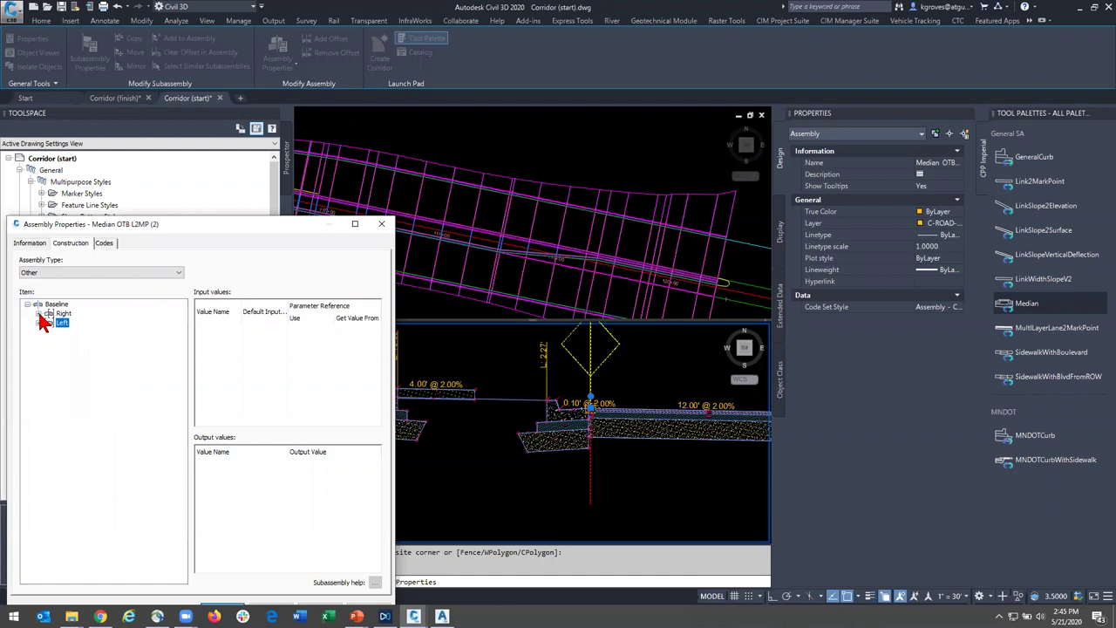
pyautogui.click(39, 313)
pyautogui.click(38, 350)
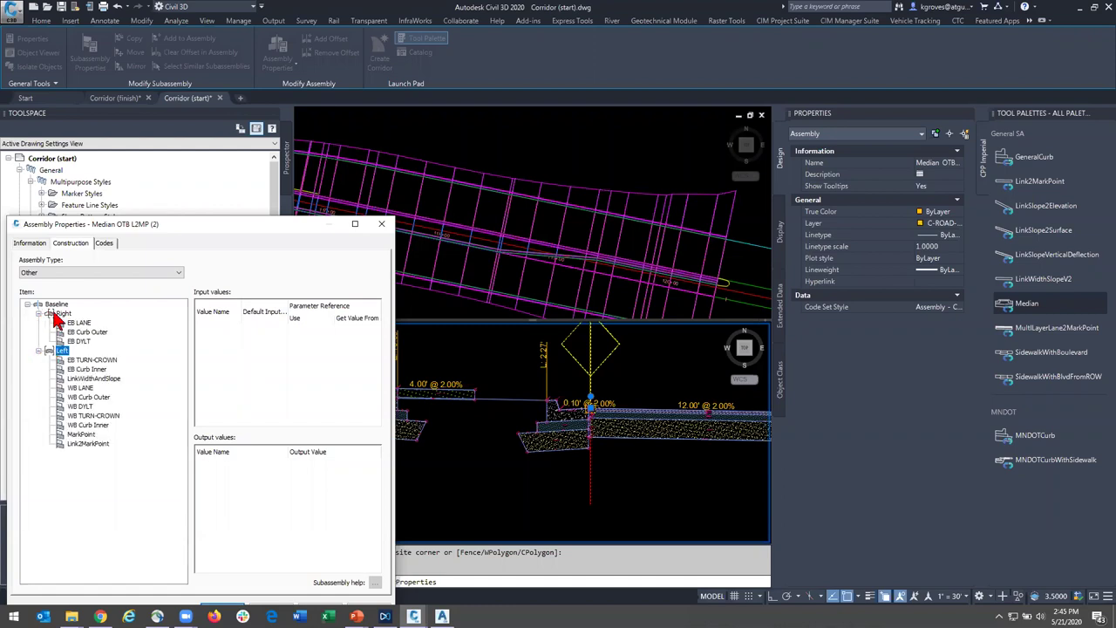
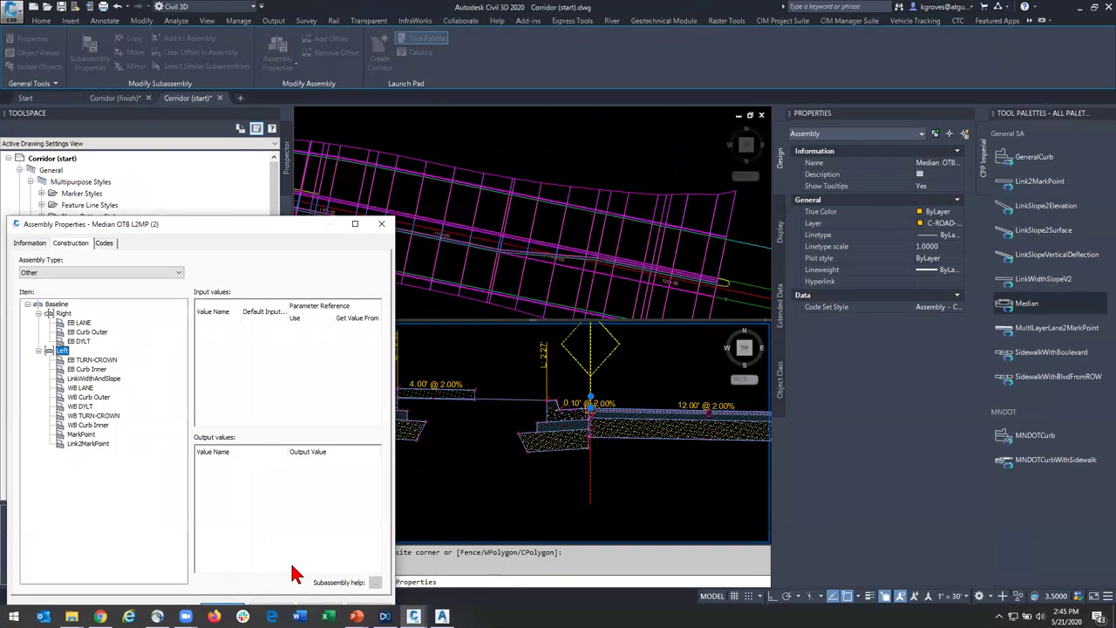
pyautogui.click(763, 9)
pyautogui.press('Escape')
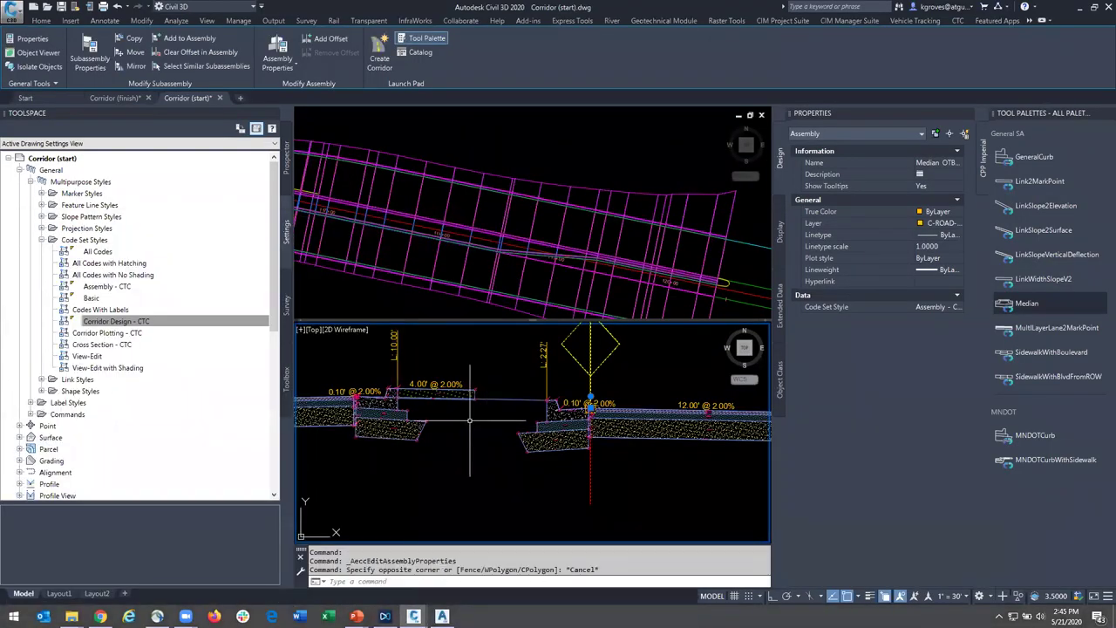
# - Rebuild the median corridor in the plan view with the revised assembly
pyautogui.click(498, 277)
pyautogui.click(505, 277)
pyautogui.click(475, 262)
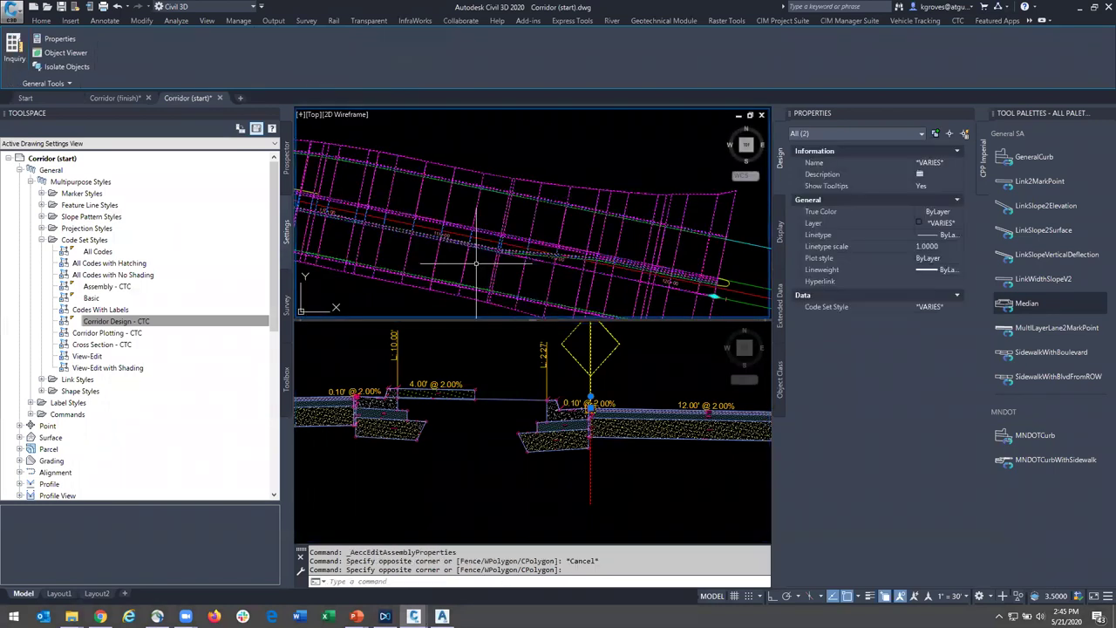
pyautogui.press('Escape')
pyautogui.press('Escape')
pyautogui.click(485, 211)
pyautogui.click(482, 210)
pyautogui.click(487, 208)
pyautogui.click(470, 197)
pyautogui.click(199, 38)
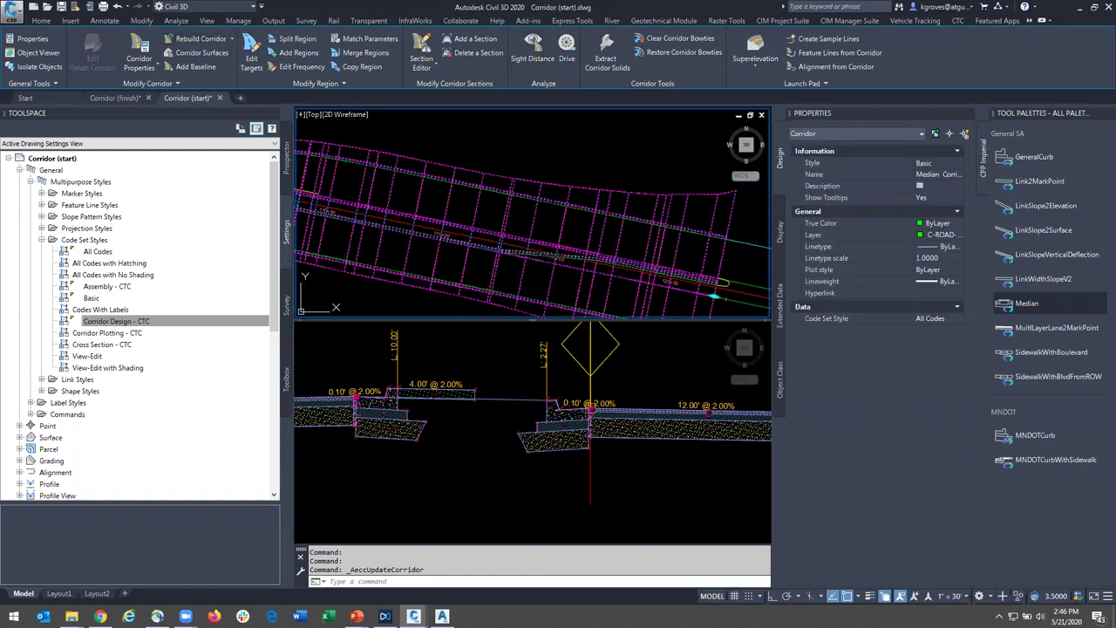
pyautogui.press('Escape')
# - Examine the median link in the corridor's Section Editor and its location in plan, and close the editor
pyautogui.click(569, 246)
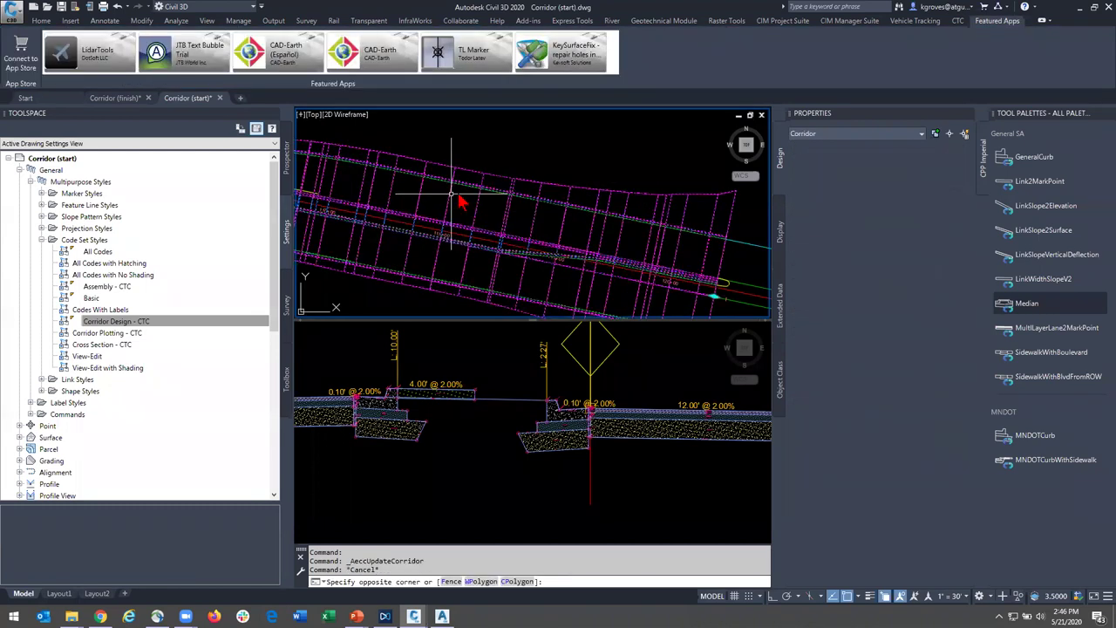
pyautogui.click(460, 192)
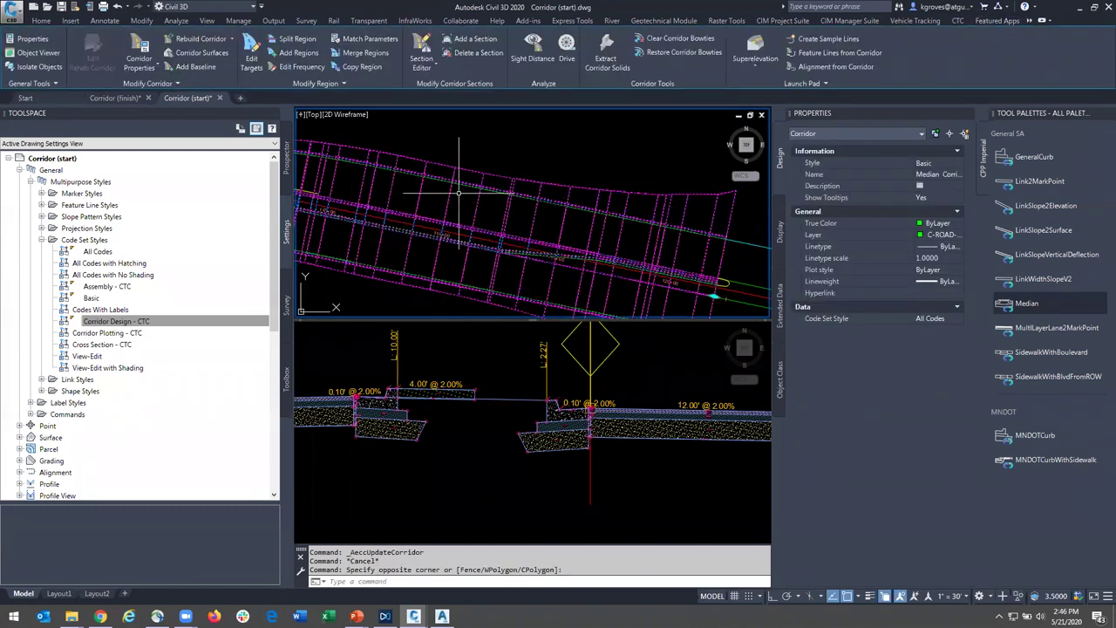
pyautogui.click(420, 51)
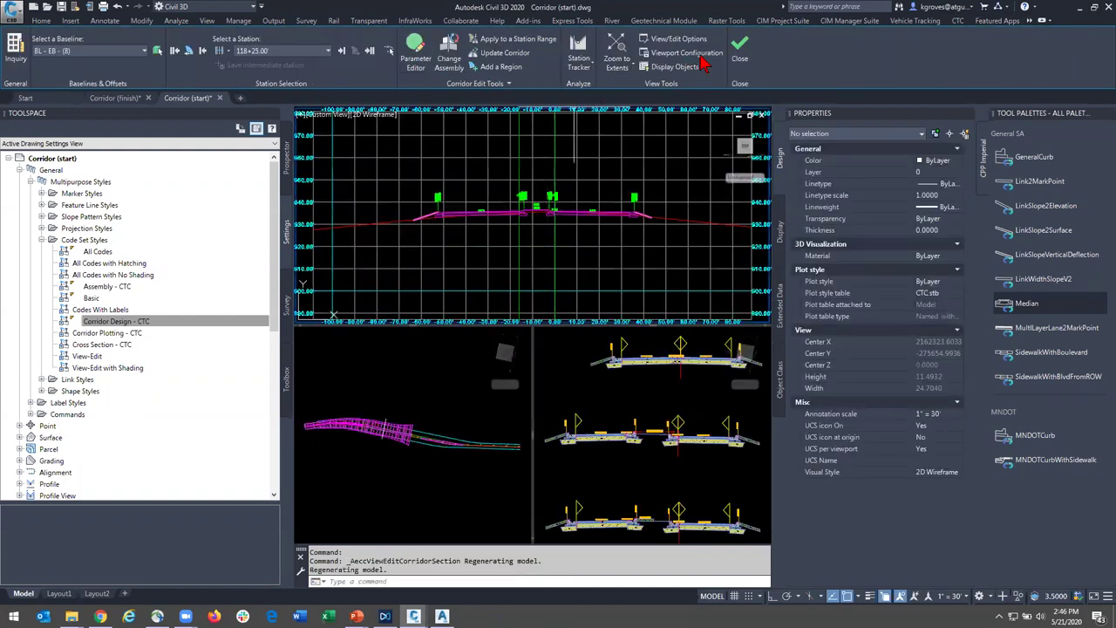
pyautogui.scroll(10, 451, 245)
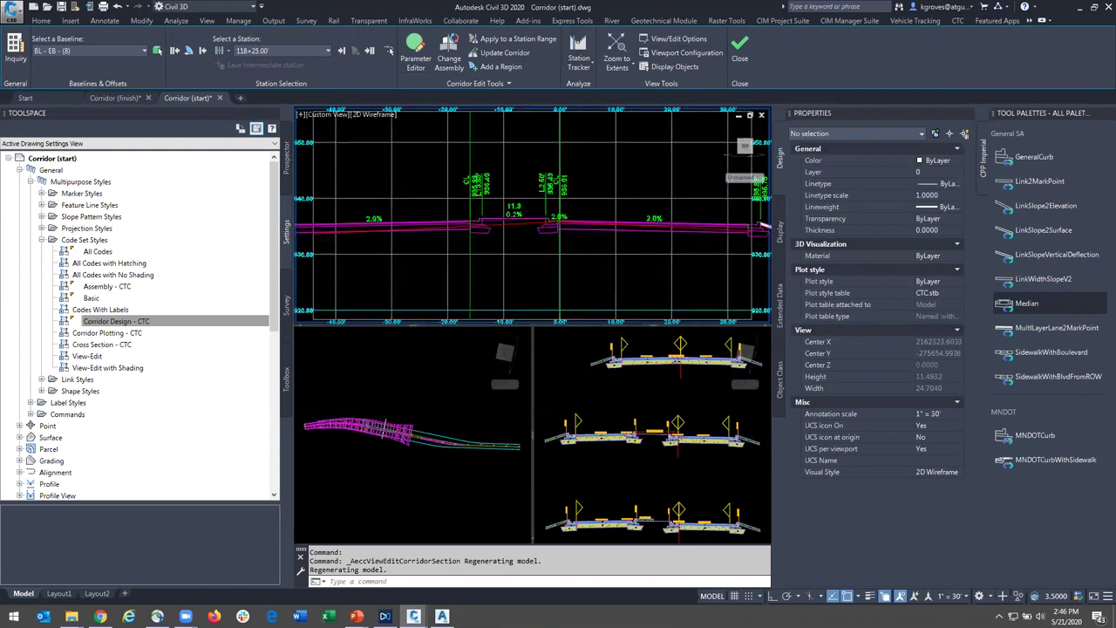
pyautogui.scroll(3, 451, 245)
pyautogui.scroll(-4, 466, 254)
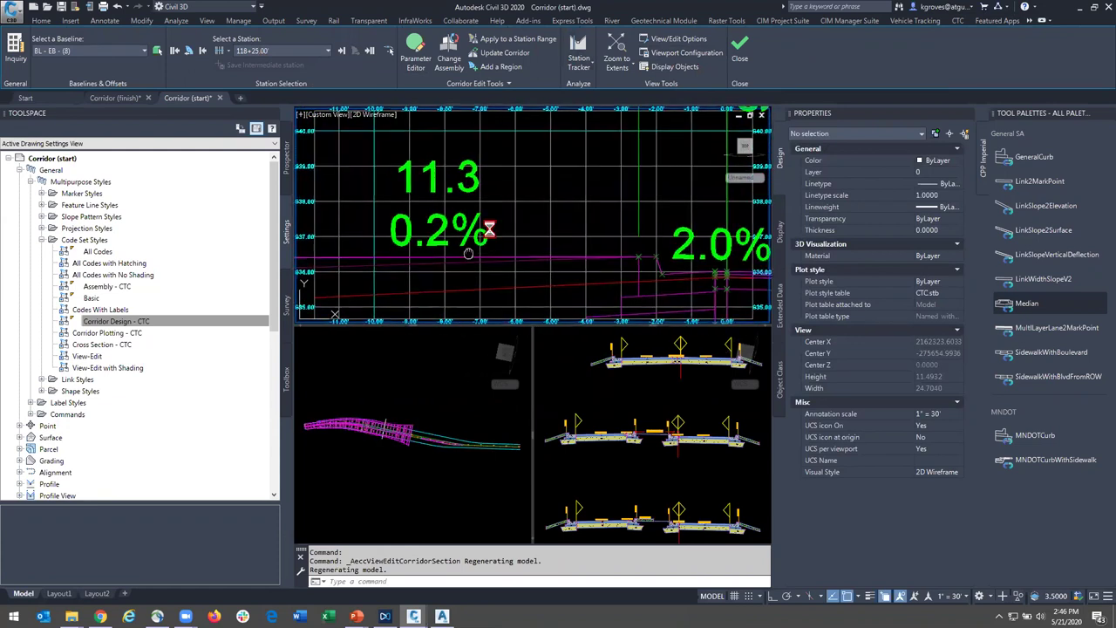
pyautogui.scroll(3, 491, 224)
pyautogui.scroll(8, 390, 446)
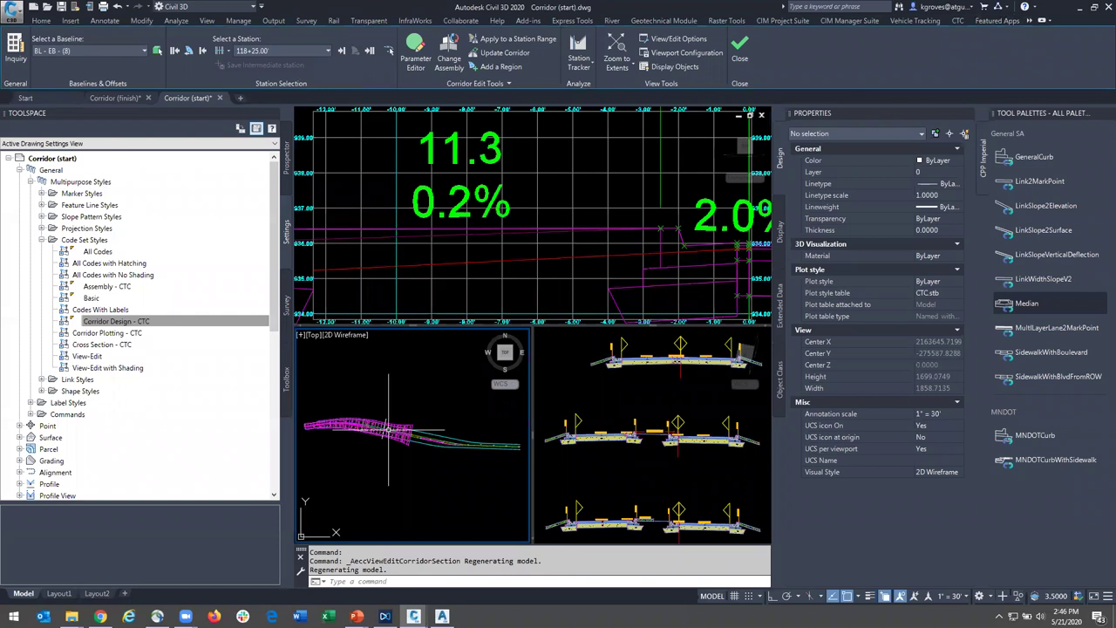
pyautogui.click(466, 382)
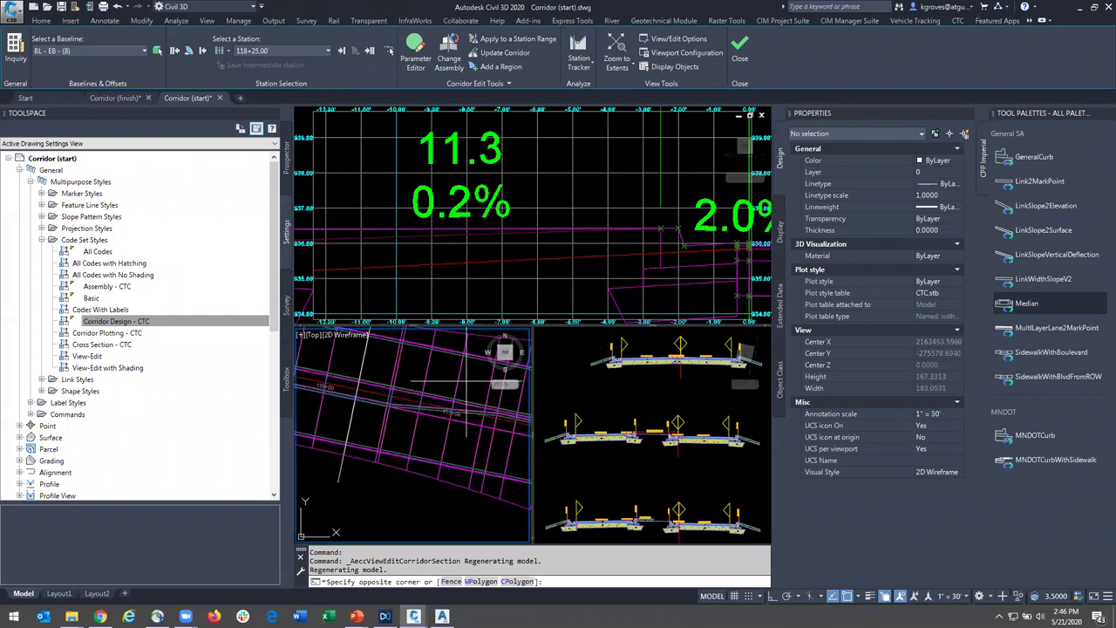
pyautogui.press('Escape')
pyautogui.click(740, 54)
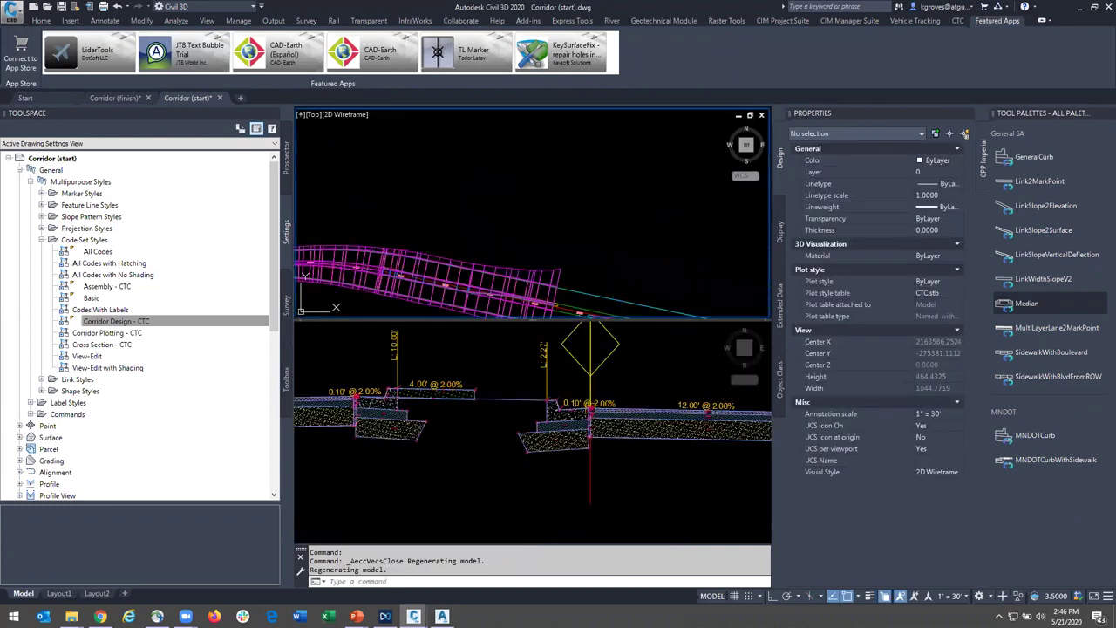
# - Erase the Layout Mode link spanning the median gap in the Median OTB L2MP assembly above
pyautogui.scroll(1, 484, 435)
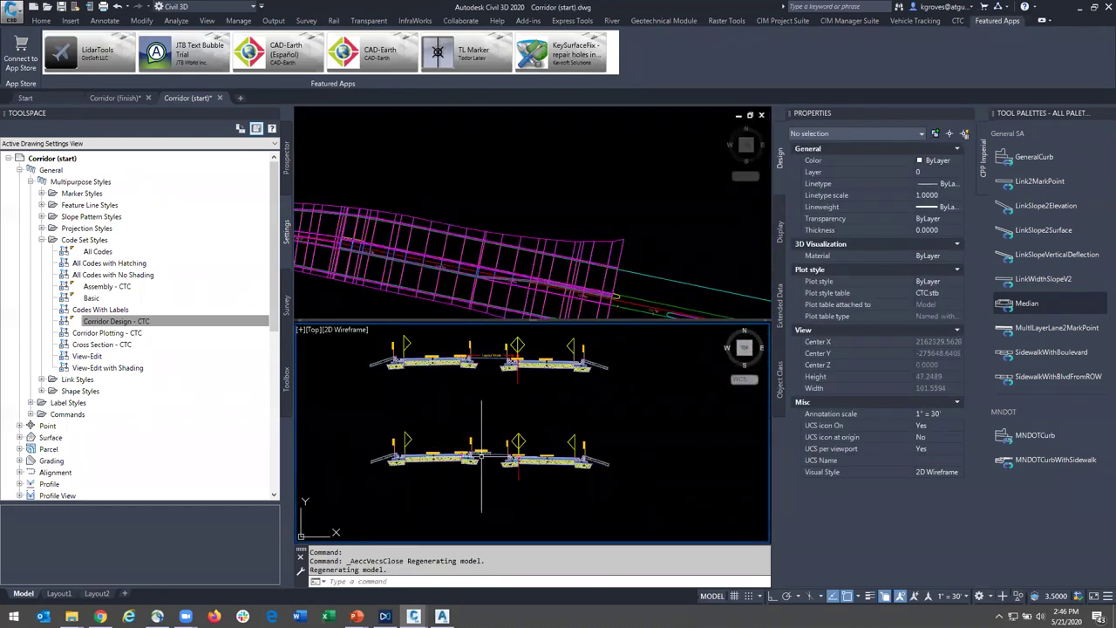
pyautogui.scroll(3, 489, 345)
pyautogui.click(511, 397)
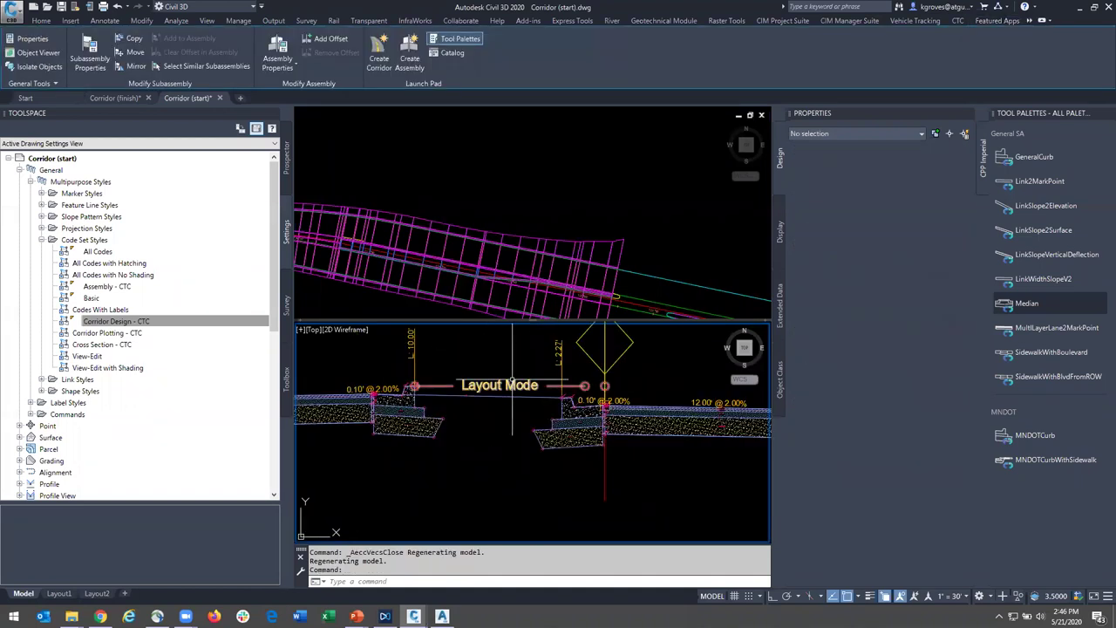
pyautogui.press('Escape')
pyautogui.press('Escape')
pyautogui.write('e')
pyautogui.press('Return')
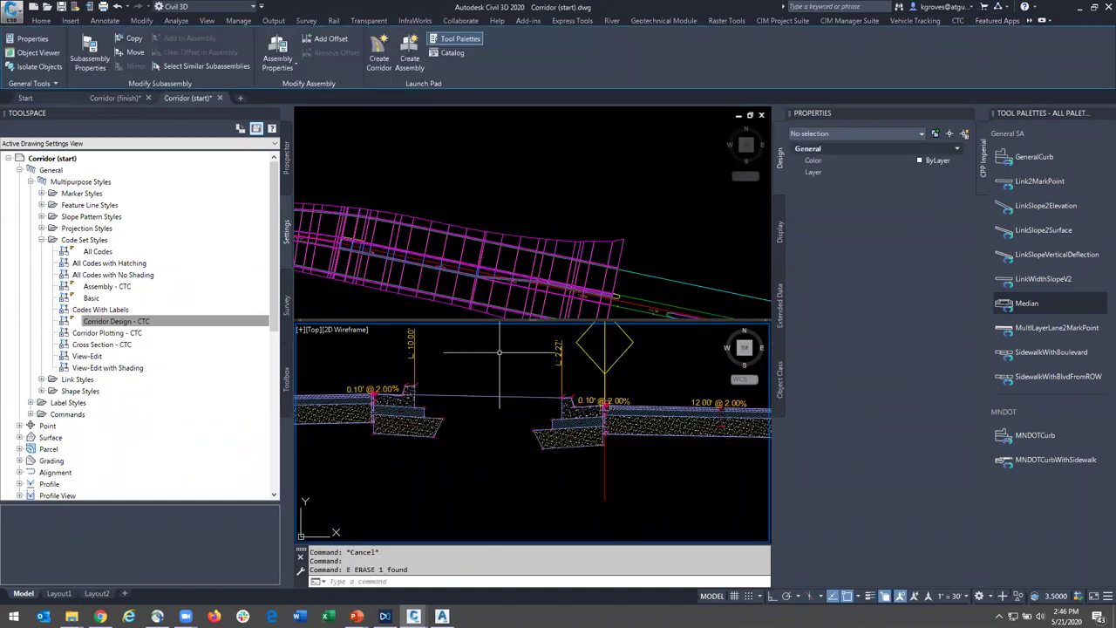
# - Copy the MEDIAN-MP Link2MarkPoint from the lower assembly to the Back_Curb marker of the inner westbound curb in the assembly above
pyautogui.scroll(-2, 556, 501)
pyautogui.moveTo(546, 507); pyautogui.dragTo(543, 451, button='middle')
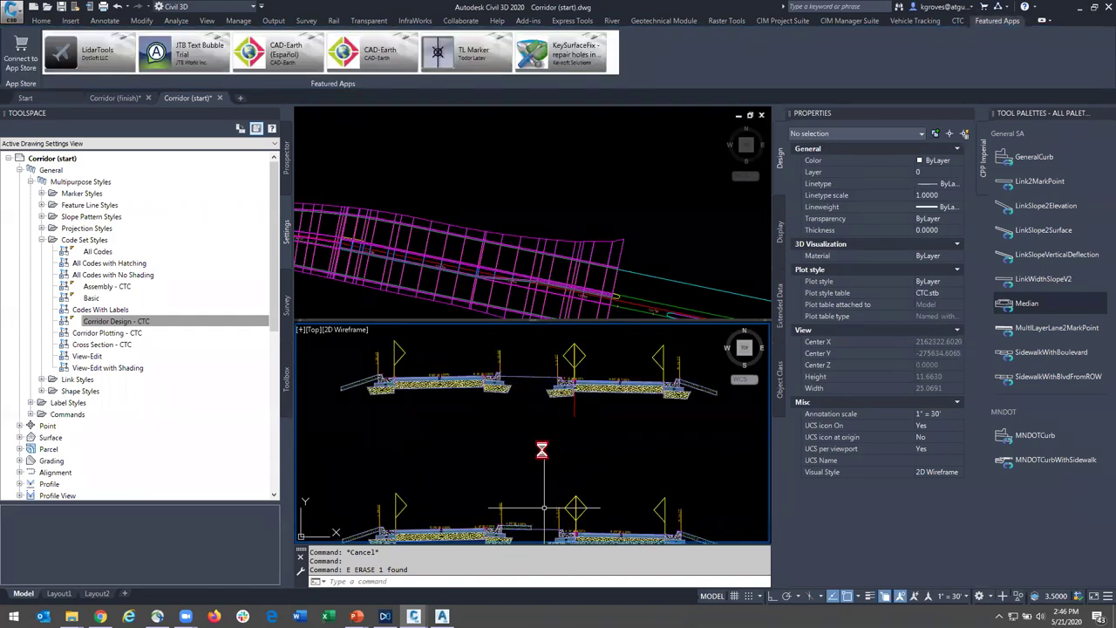
pyautogui.click(521, 468)
pyautogui.click(520, 469)
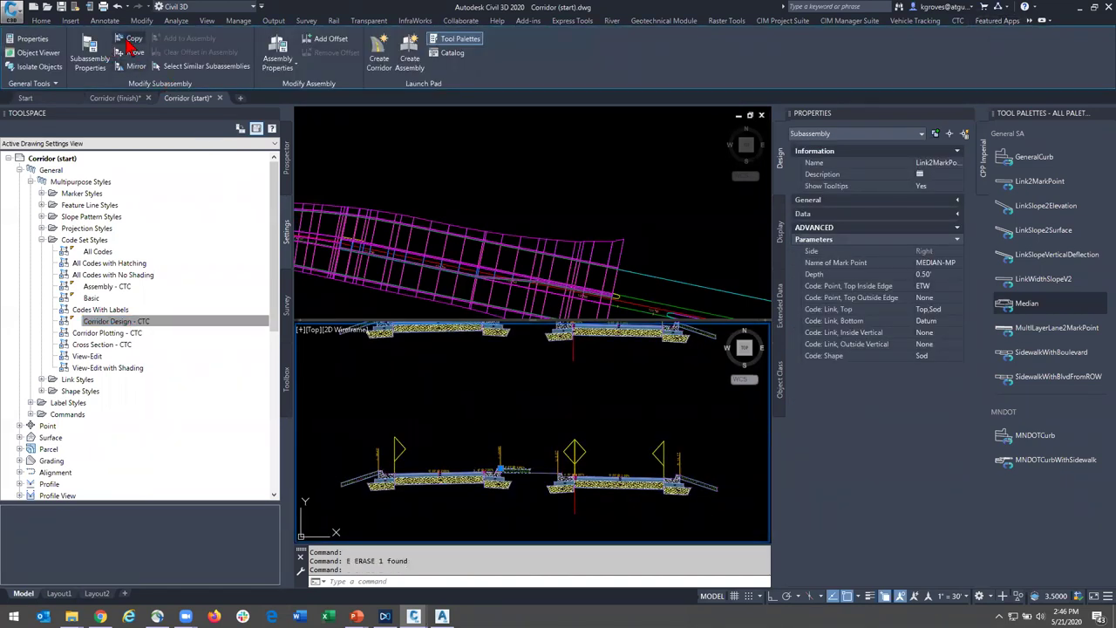
pyautogui.click(129, 48)
pyautogui.scroll(8, 544, 460)
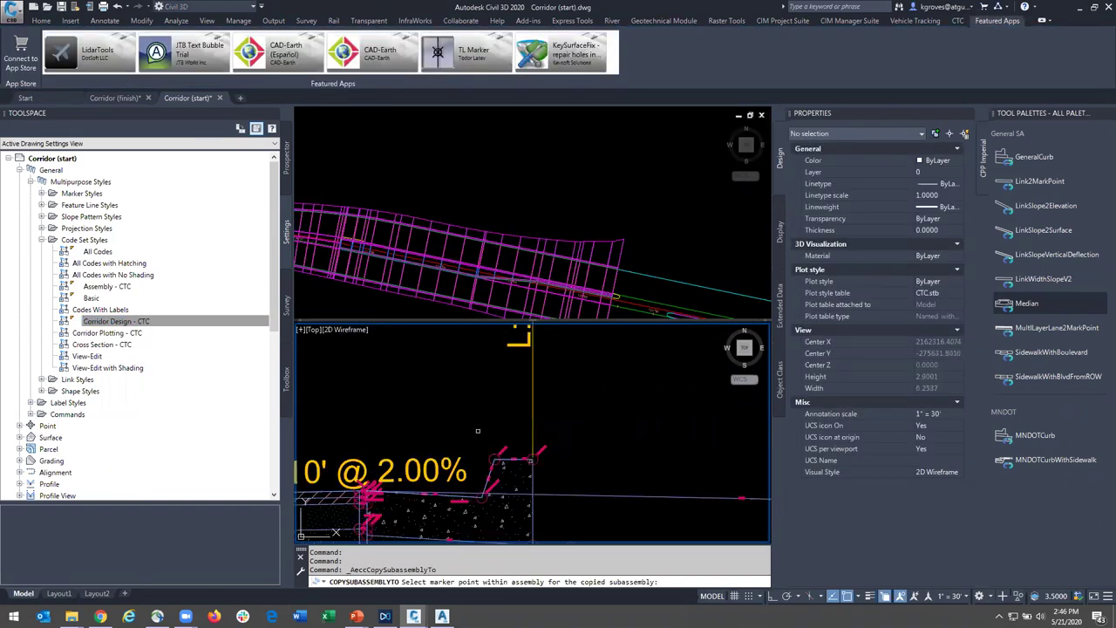
pyautogui.click(480, 435)
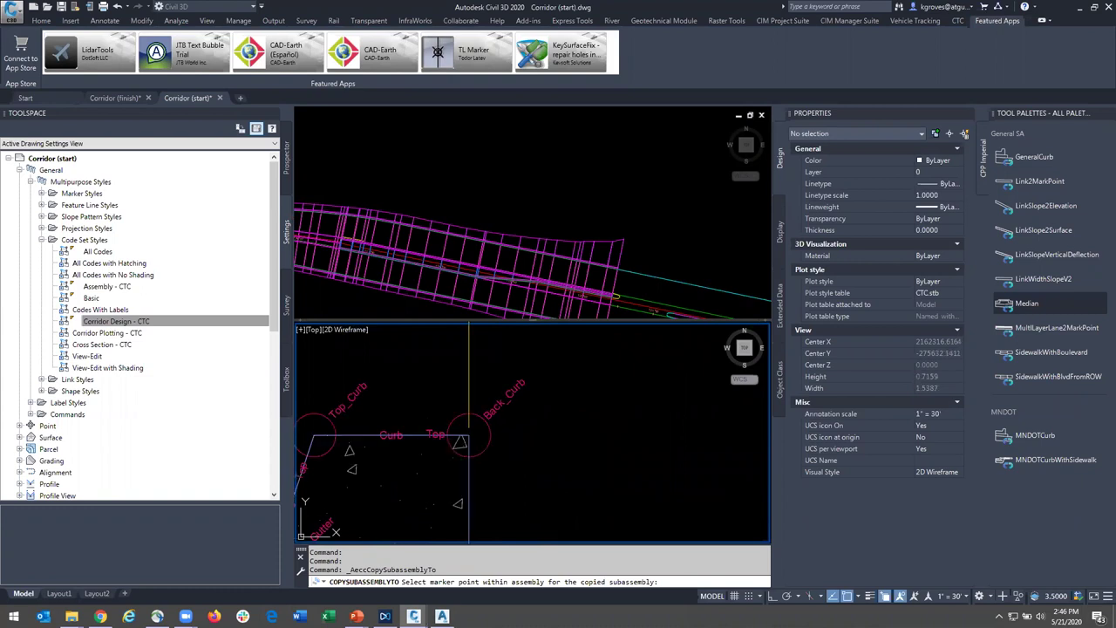
pyautogui.press('Escape')
pyautogui.press('Escape')
# - Check the subassembly order in the Median OTB L2MP assembly's construction properties, including the position of Link2MarkPoint
pyautogui.scroll(-6, 611, 450)
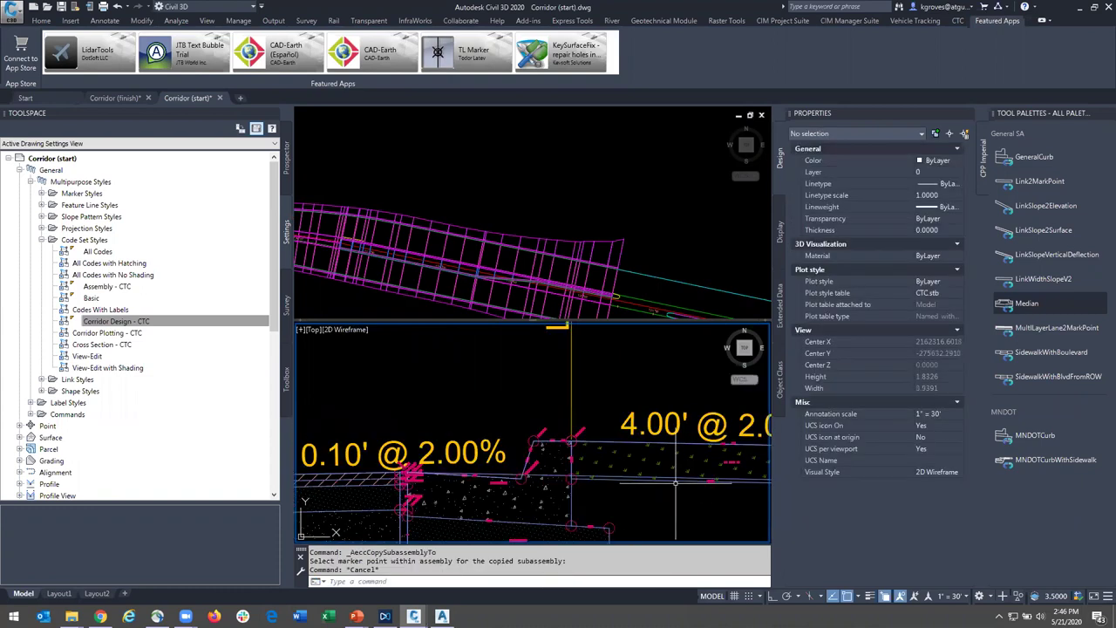
pyautogui.moveTo(618, 452); pyautogui.dragTo(526, 405, button='middle')
pyautogui.click(625, 464)
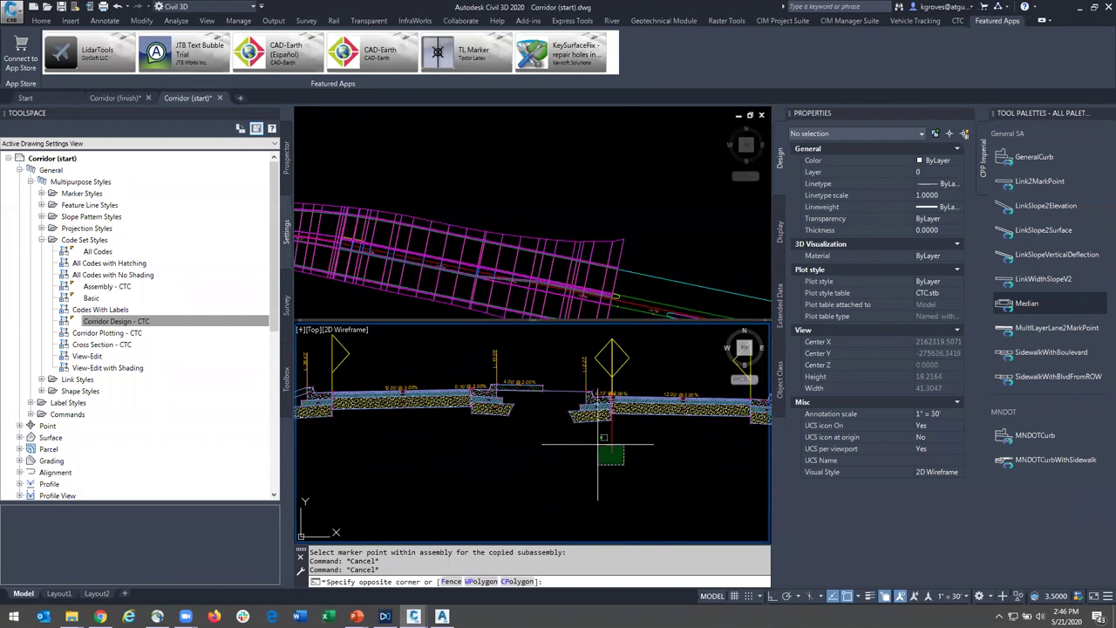
pyautogui.click(597, 443)
pyautogui.rightClick(595, 442)
pyautogui.click(665, 355)
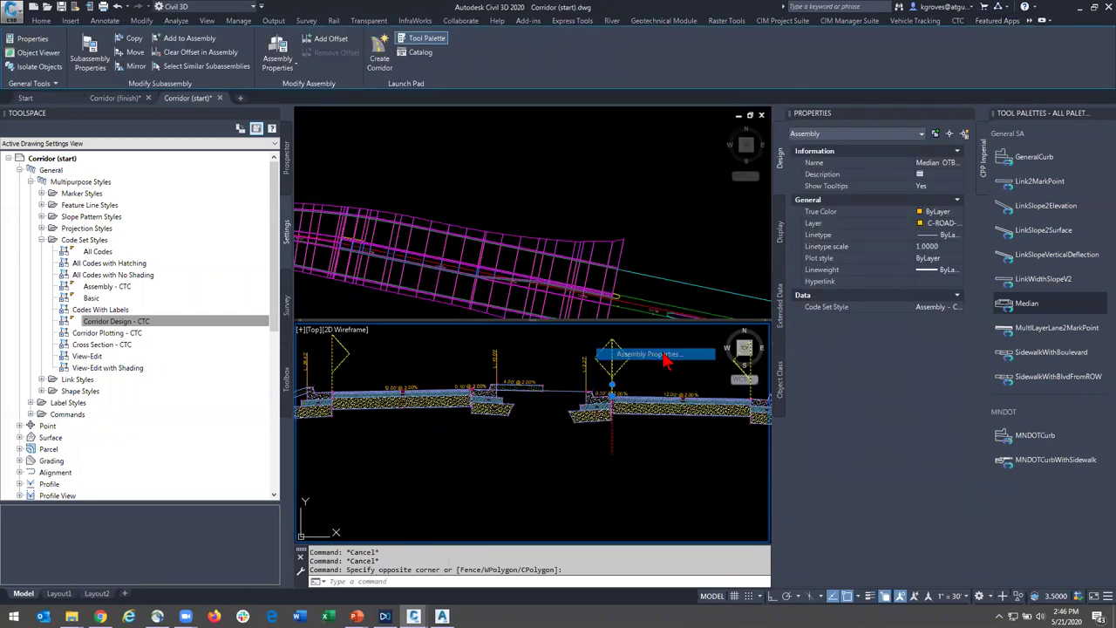
pyautogui.click(72, 243)
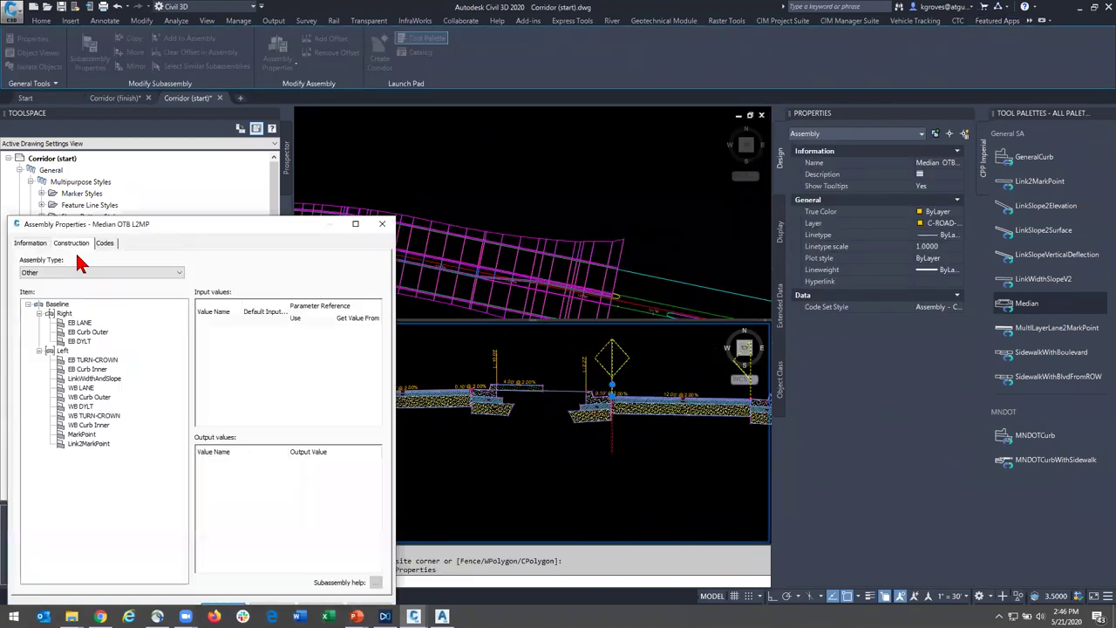
pyautogui.click(96, 446)
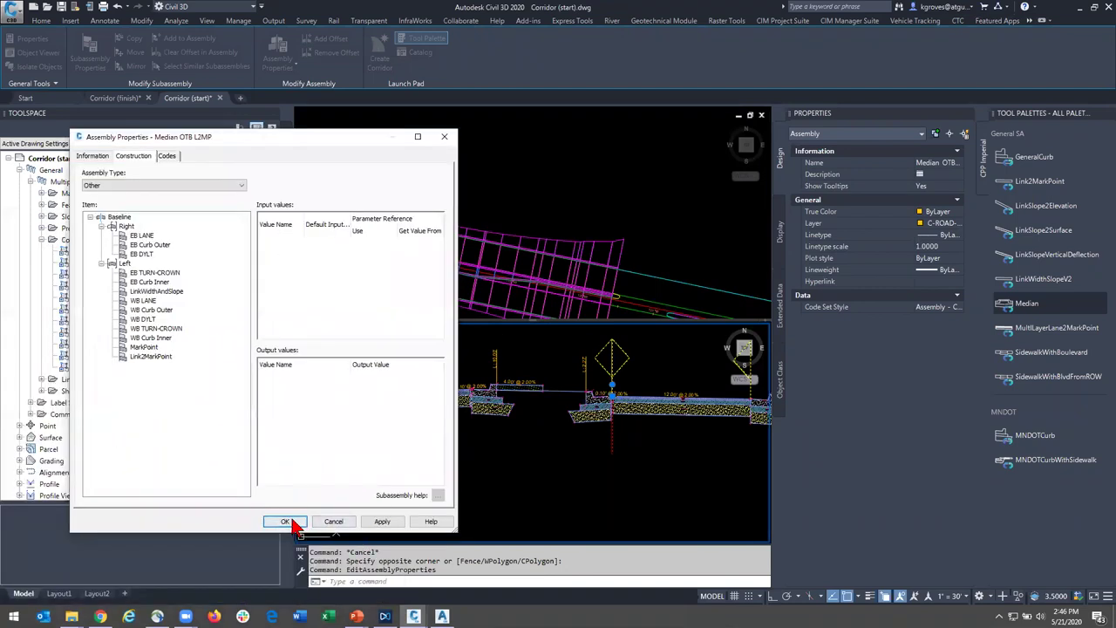
pyautogui.click(288, 522)
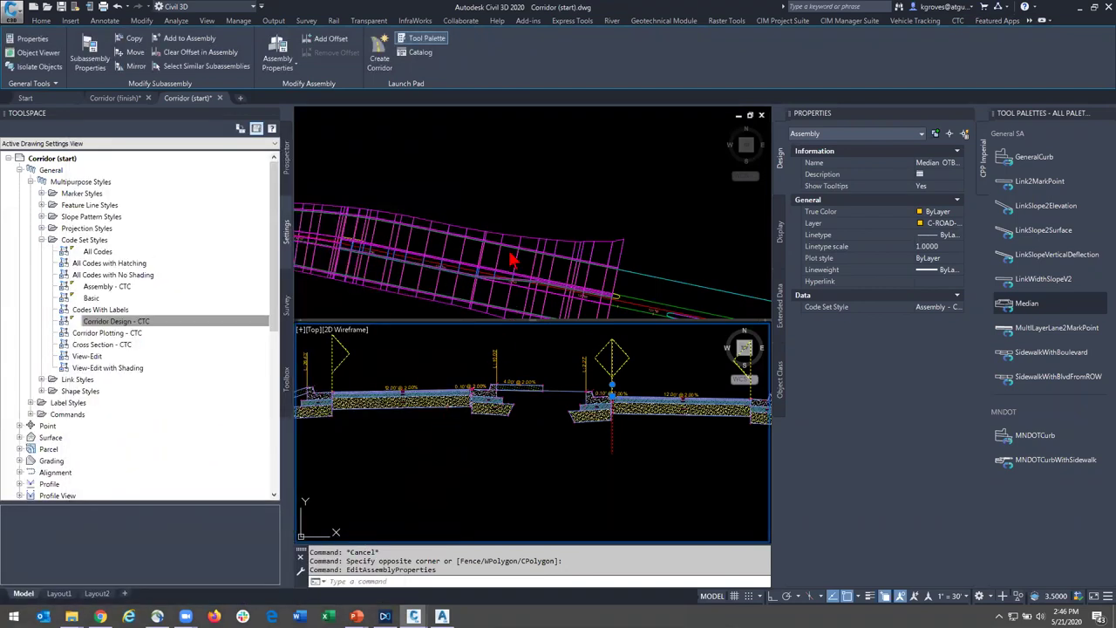
# - Rebuild the corridor to apply the Link2MarkPoint copied into the Median OTB L2MP assembly
pyautogui.press('Escape')
pyautogui.click(484, 244)
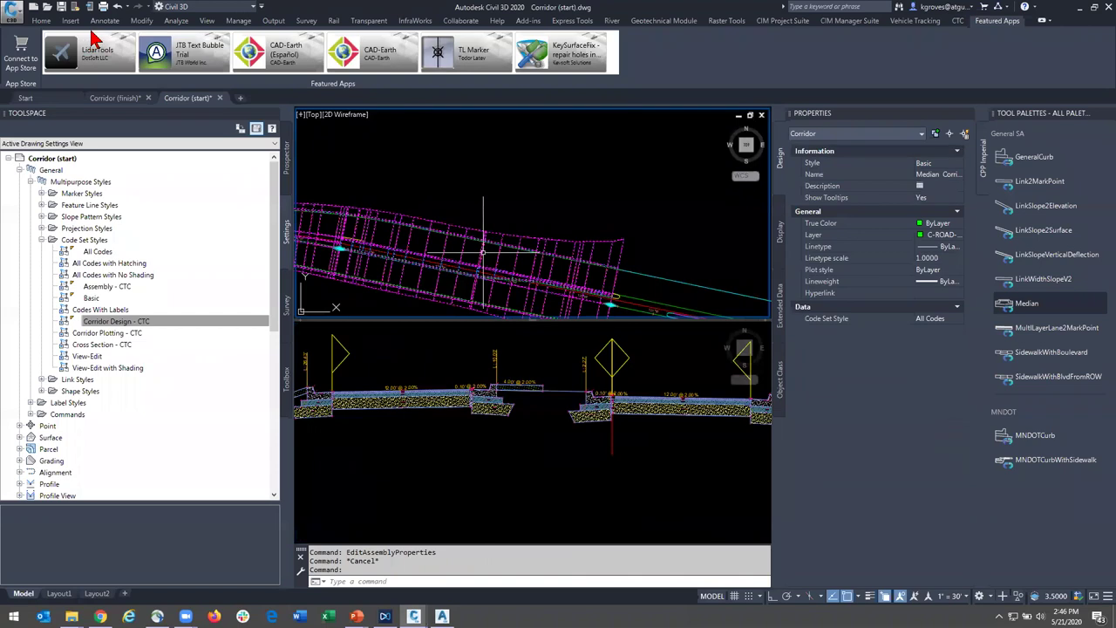
pyautogui.click(192, 39)
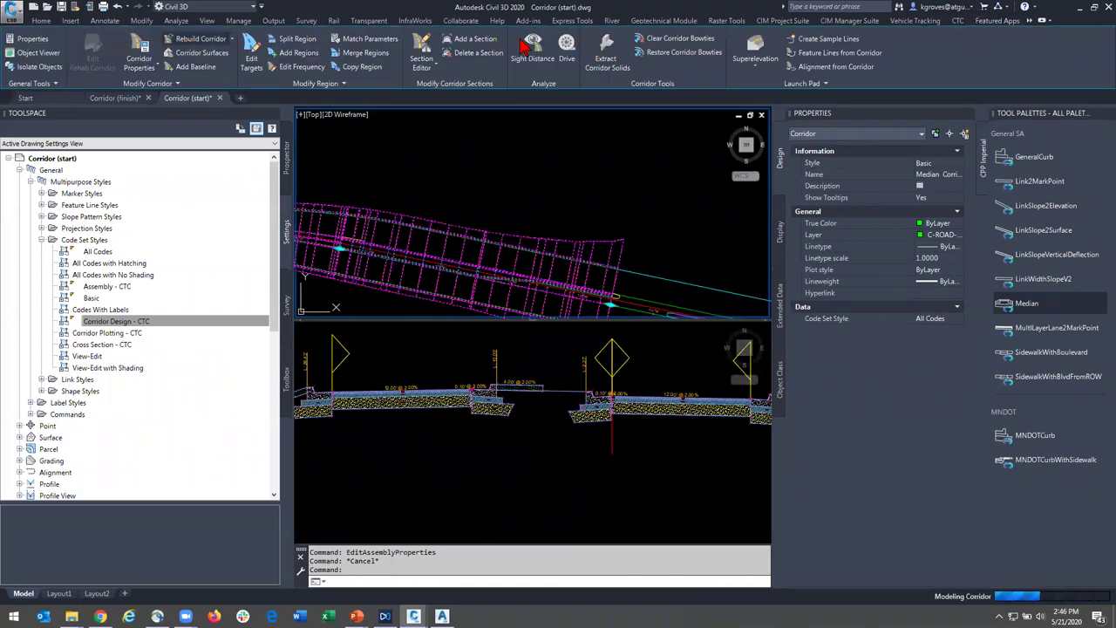
# - Open the corridor in the section editor and go to station 118+00 by picking it in plan
pyautogui.click(422, 48)
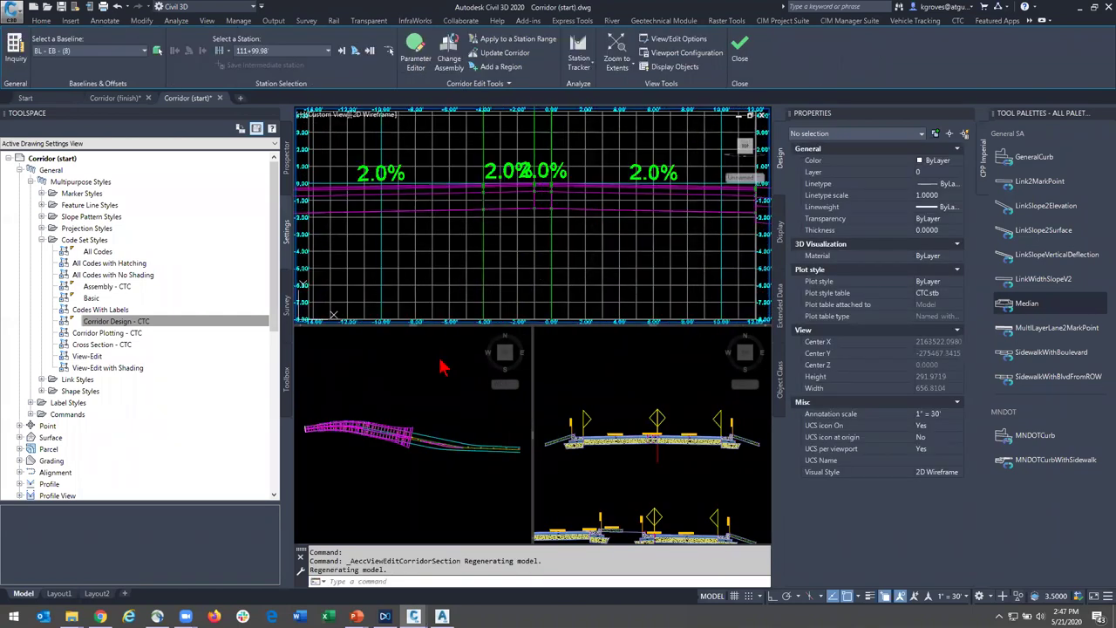
pyautogui.click(389, 52)
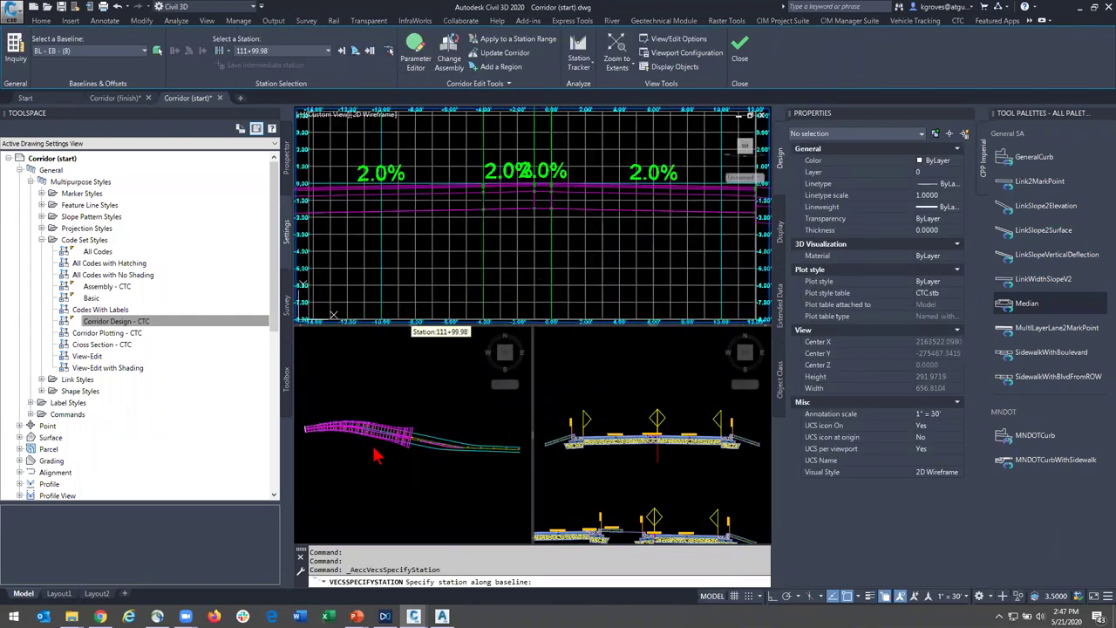
pyautogui.scroll(5, 380, 432)
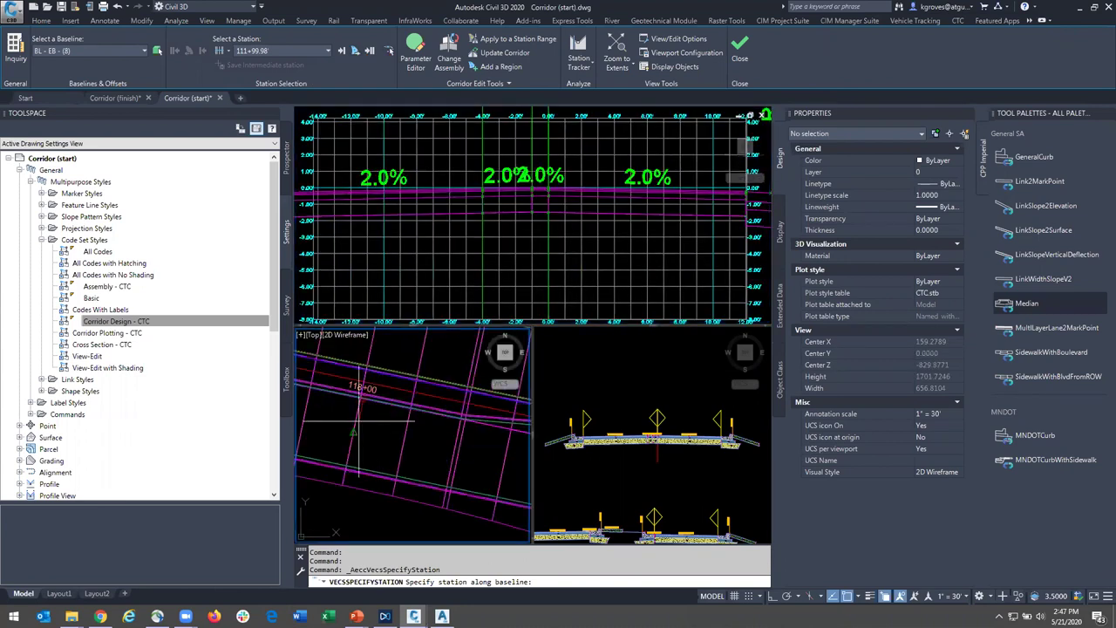
pyautogui.click(389, 425)
# - Examine the link spanning the median gap between the two inner curbs in the station 118+00 section
pyautogui.click(546, 248)
pyautogui.scroll(10, 543, 221)
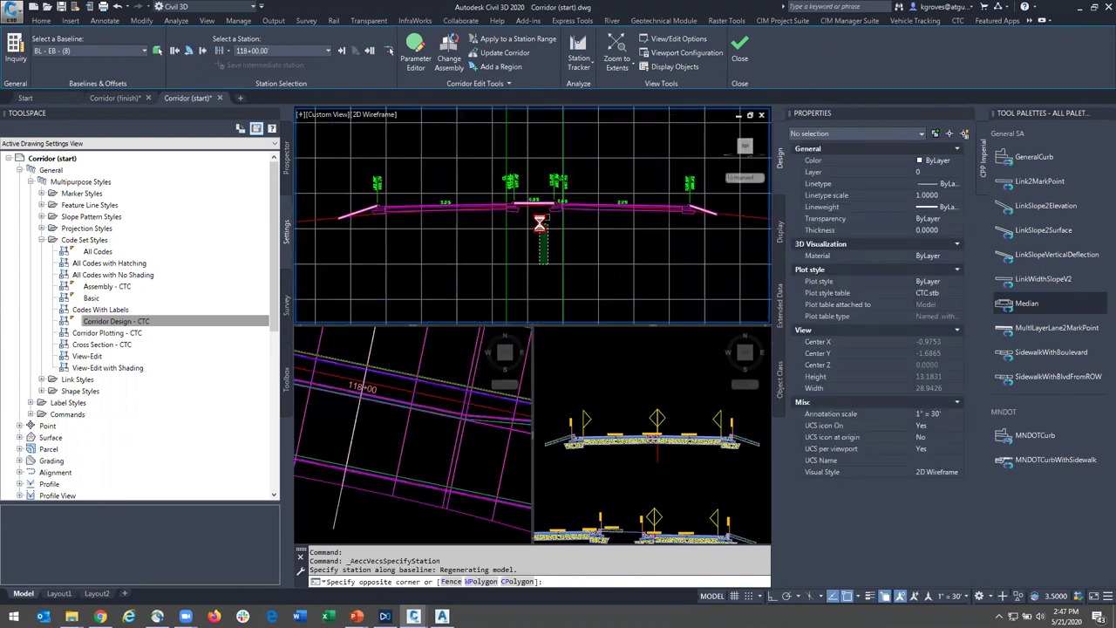
pyautogui.press('Escape')
pyautogui.moveTo(550, 232); pyautogui.dragTo(554, 287, button='middle')
pyautogui.scroll(3, 555, 286)
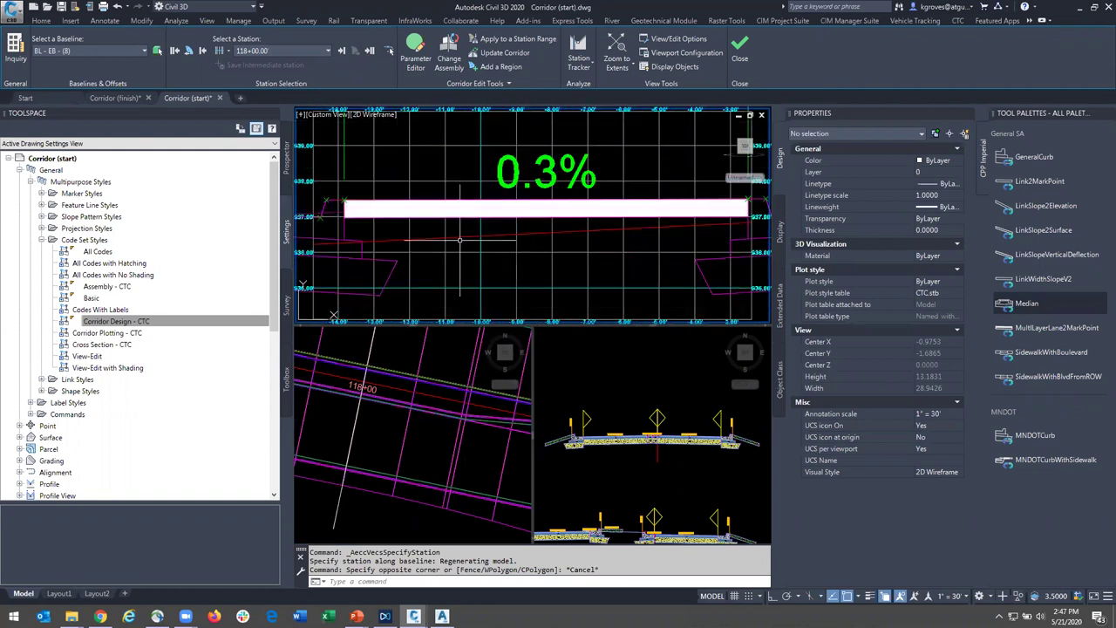
pyautogui.scroll(-4, 558, 253)
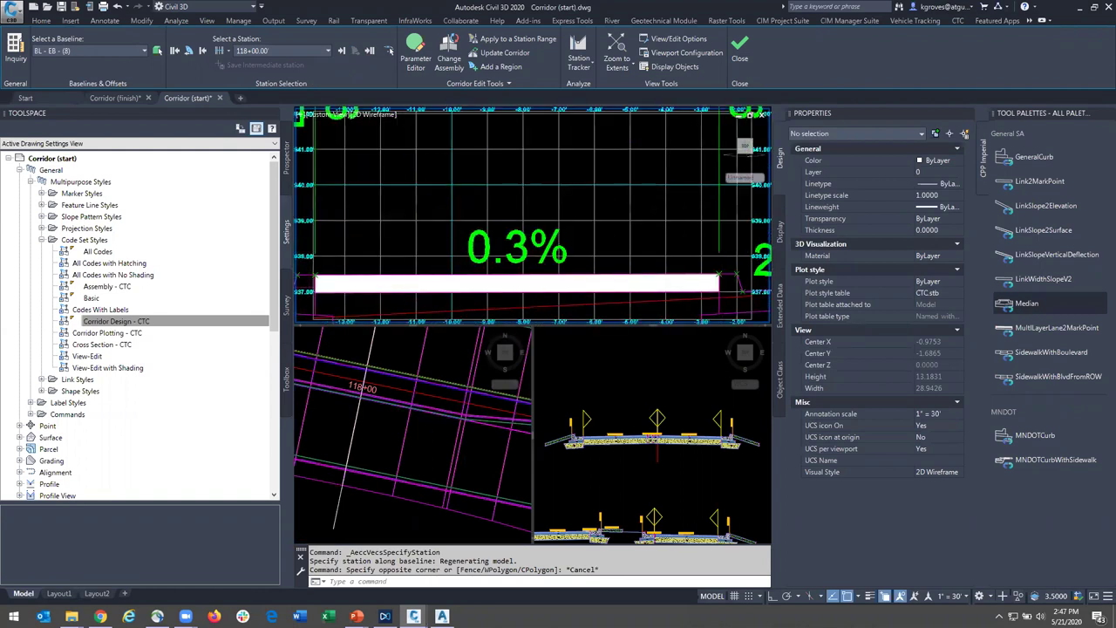
pyautogui.moveTo(535, 280)
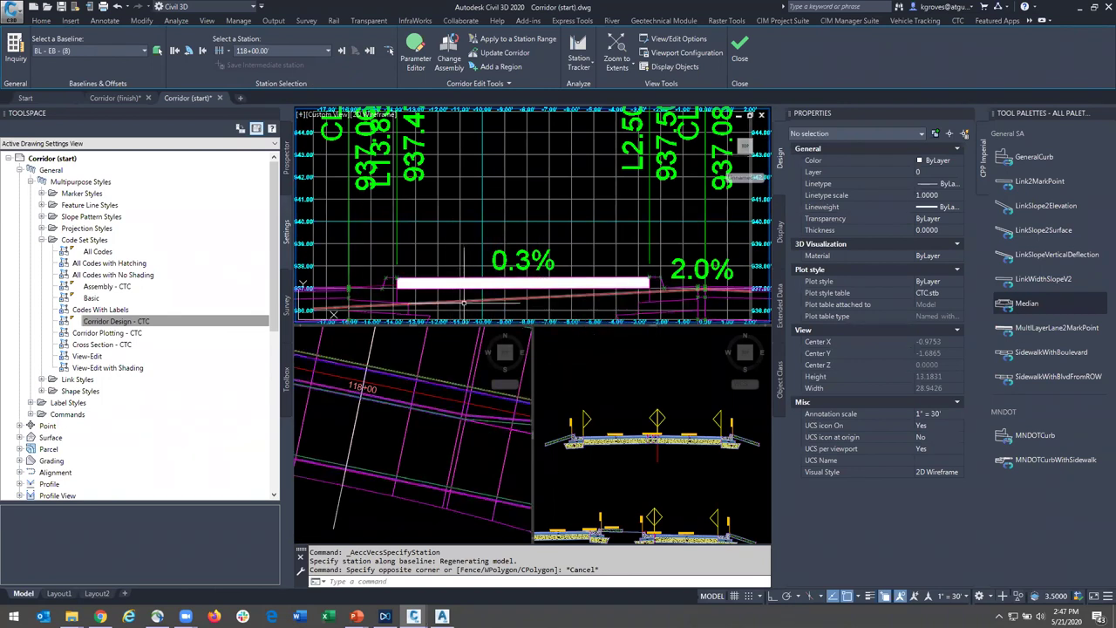
# - Check the shape code of the Link2MarkPoint in the assembly's median gap
pyautogui.click(609, 480)
pyautogui.moveTo(623, 512); pyautogui.dragTo(623, 418, button='middle')
pyautogui.scroll(4, 624, 495)
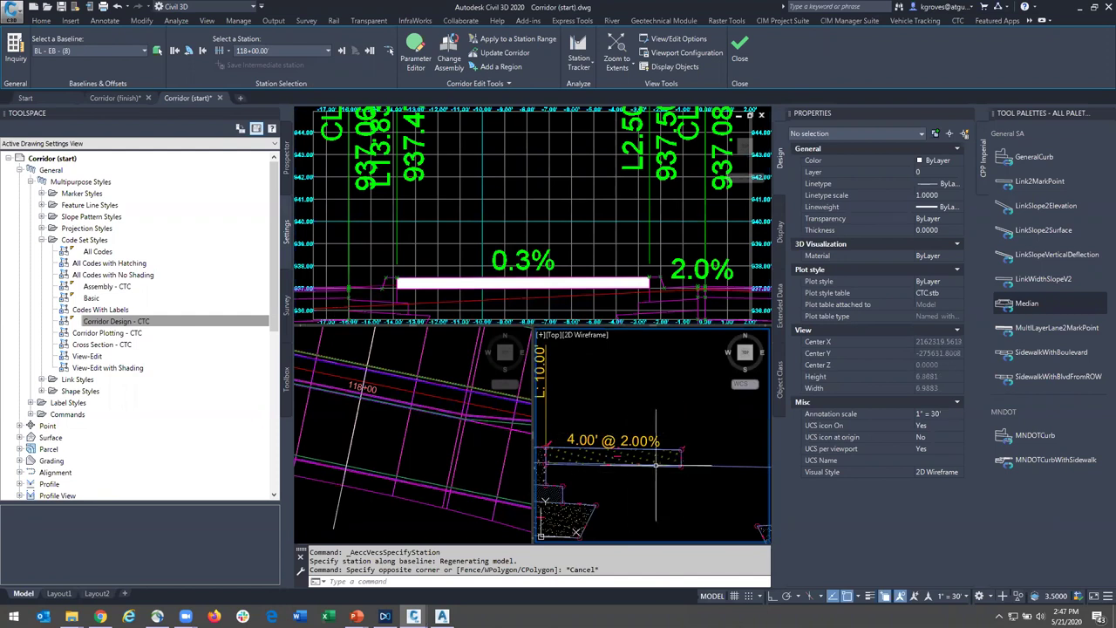
pyautogui.click(674, 456)
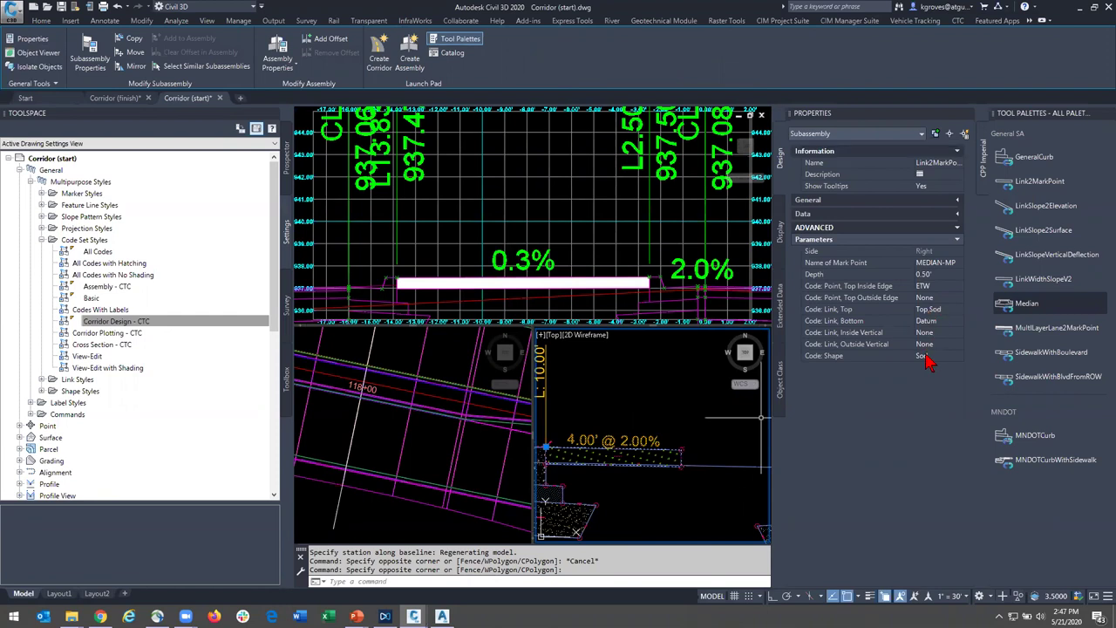
# - Add the Sod shape code to the Corridor Design - CTC code set style, using the Sod - CTC shape style
pyautogui.rightClick(107, 323)
pyautogui.click(131, 330)
pyautogui.click(238, 175)
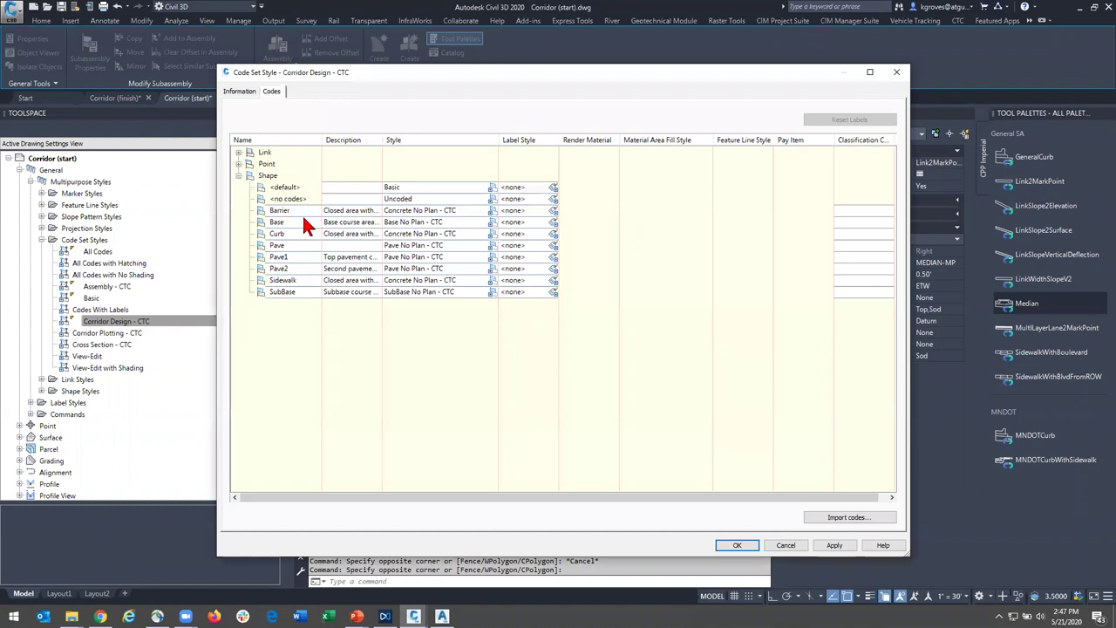
pyautogui.rightClick(279, 179)
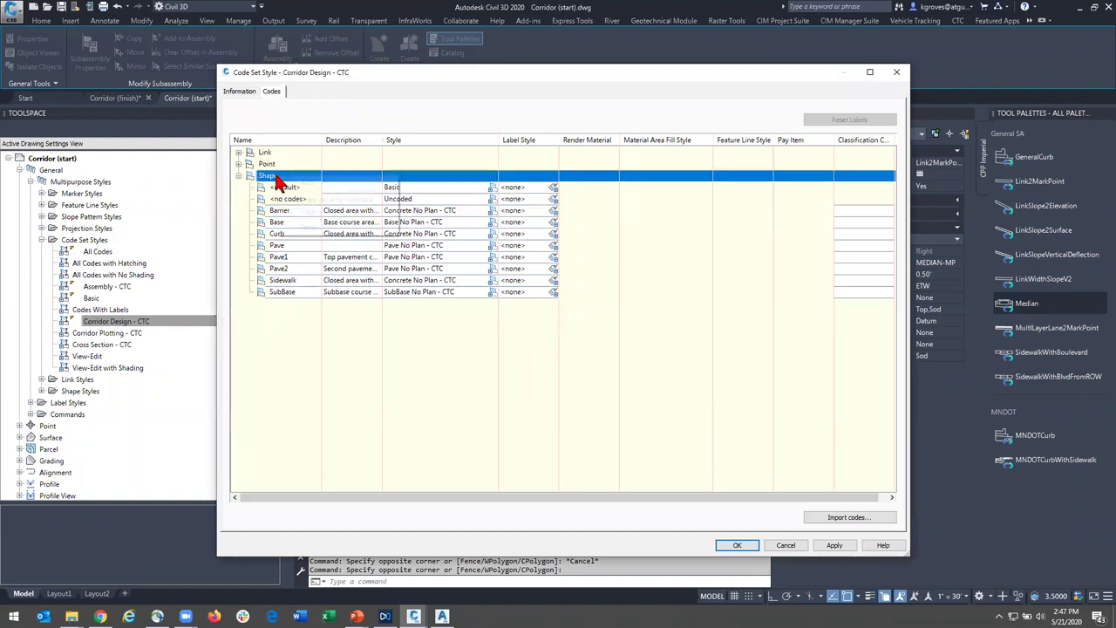
pyautogui.click(323, 199)
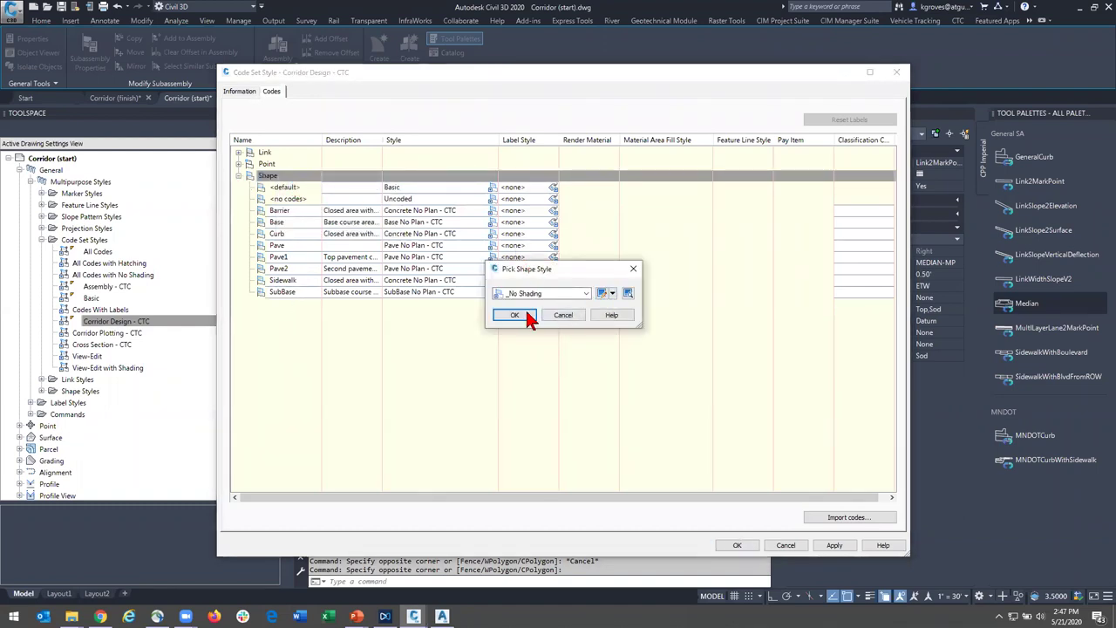
pyautogui.click(589, 299)
pyautogui.scroll(-1, 553, 471)
pyautogui.press('m')
pyautogui.click(543, 493)
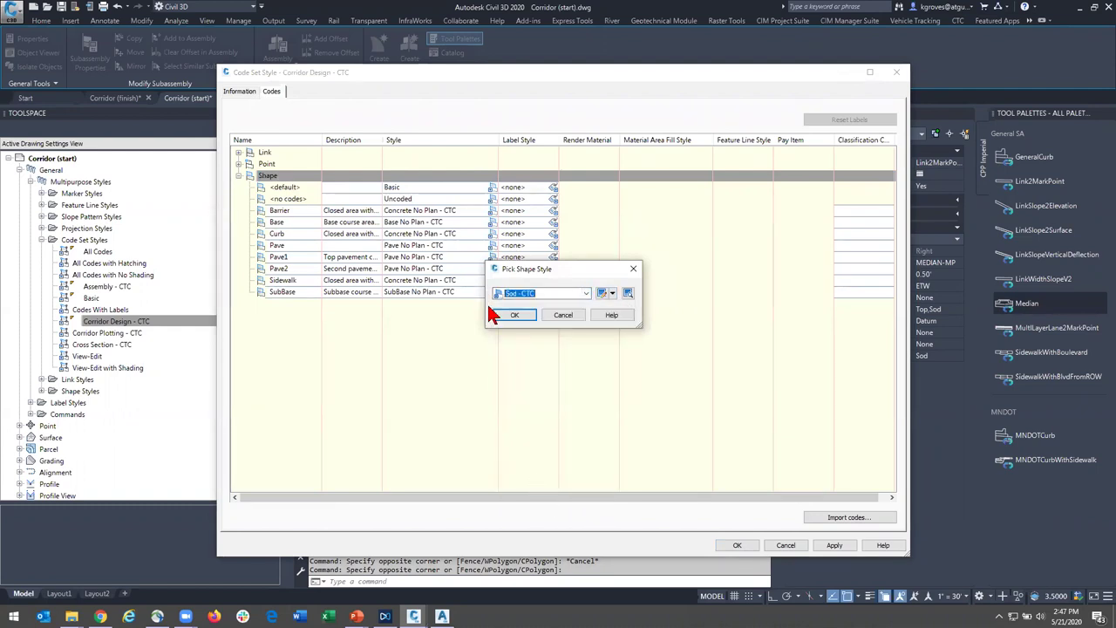
pyautogui.click(515, 316)
pyautogui.click(288, 246)
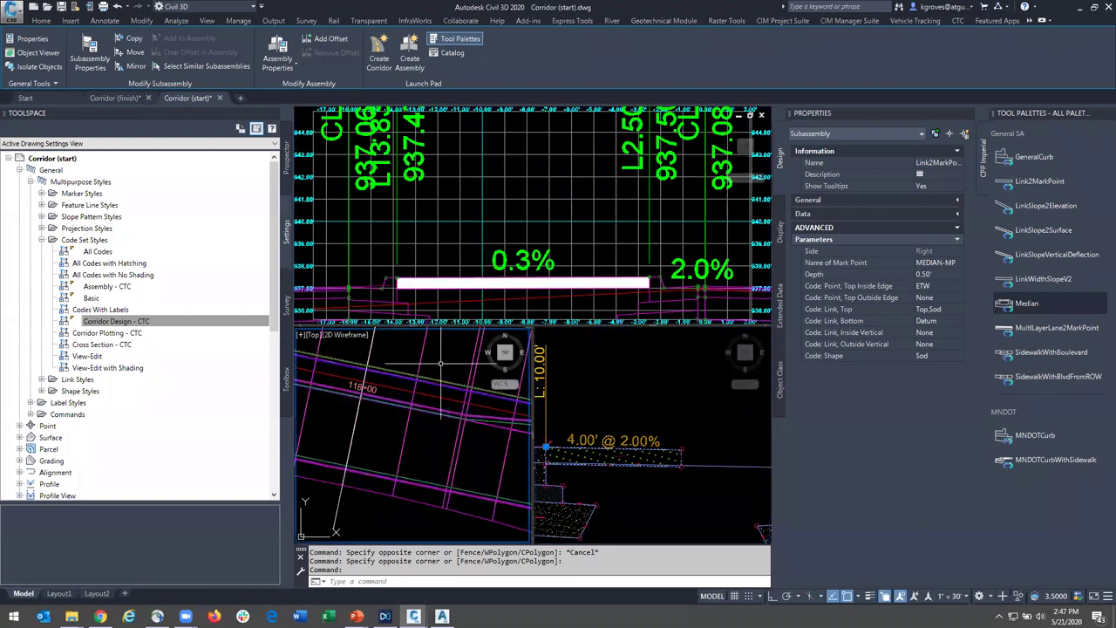
# - Rebuild the corridor to apply the updated code set style
pyautogui.press('Escape')
pyautogui.press('Escape')
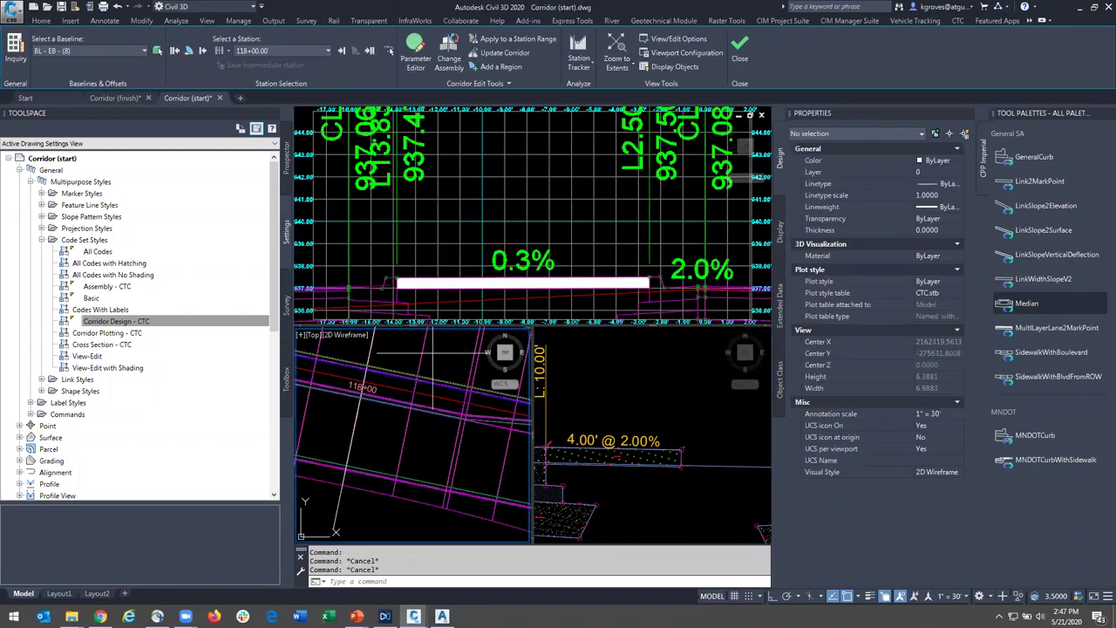
pyautogui.click(416, 354)
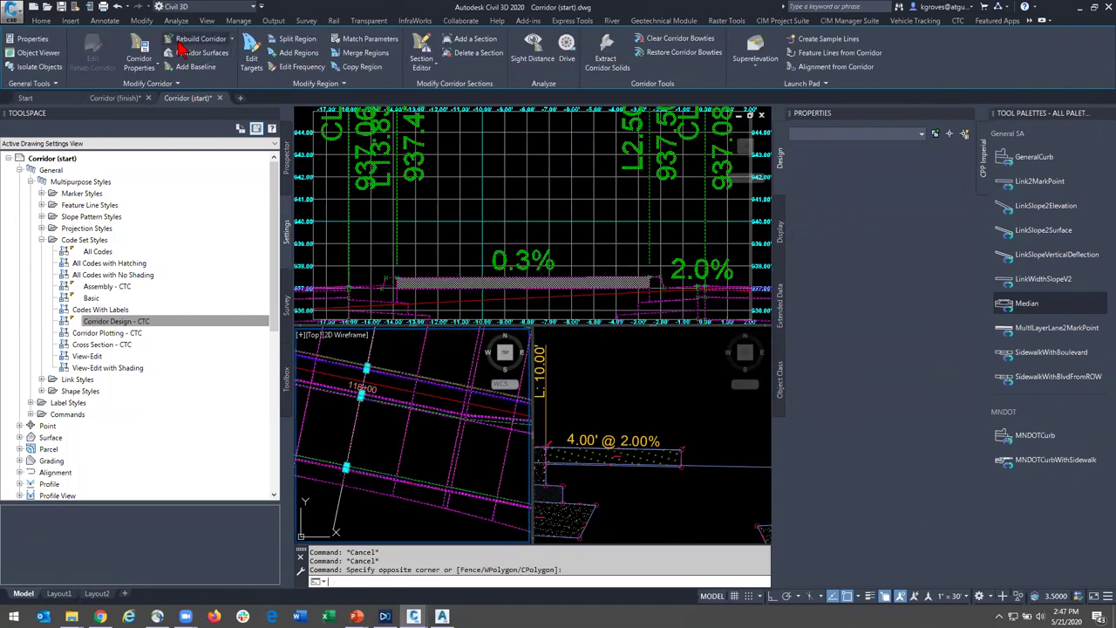
pyautogui.click(180, 41)
pyautogui.press('Escape')
pyautogui.press('Escape')
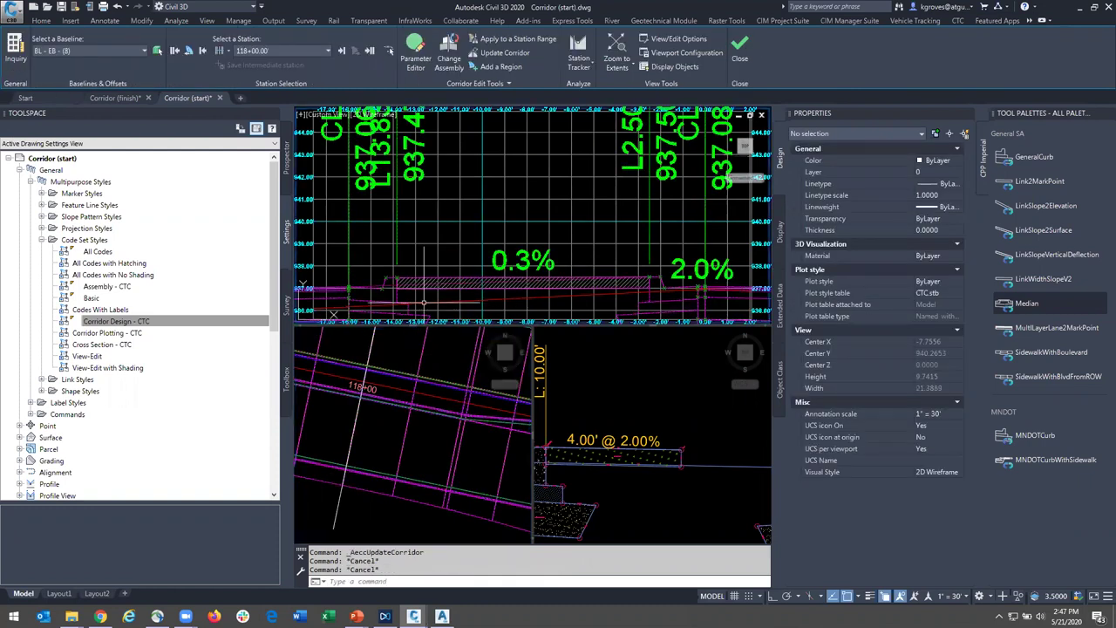
# - Examine the hatched sod shape from curb to curb across the median in the station 118+00 section
pyautogui.click(424, 303)
pyautogui.scroll(2, 423, 303)
pyautogui.scroll(3, 424, 302)
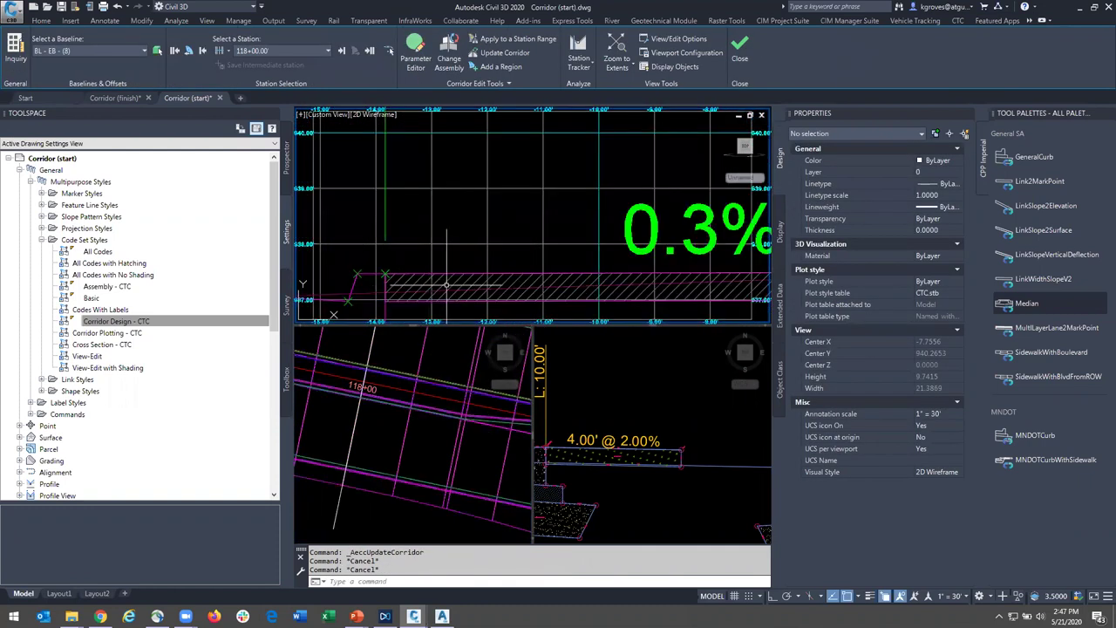
pyautogui.moveTo(633, 226); pyautogui.dragTo(338, 250, button='middle')
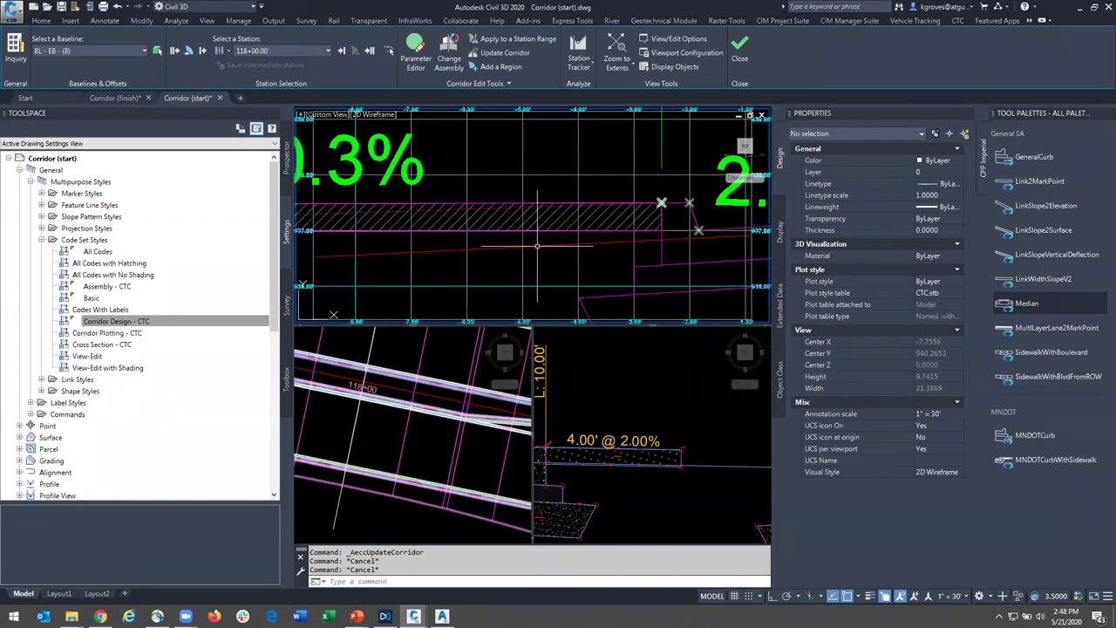
pyautogui.scroll(-4, 536, 247)
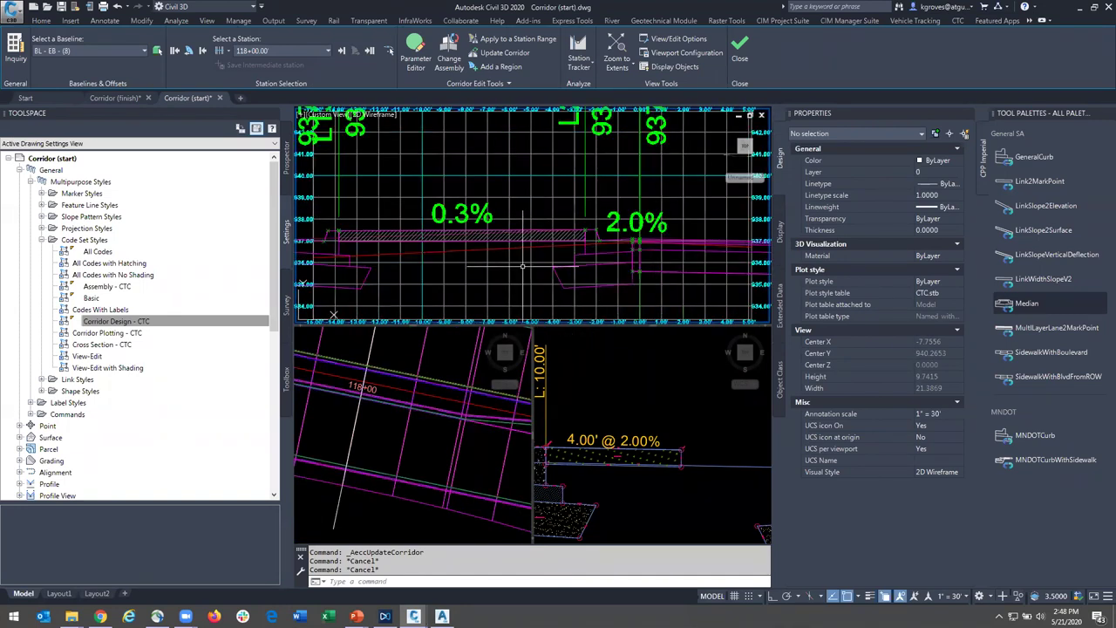
pyautogui.scroll(-2, 522, 266)
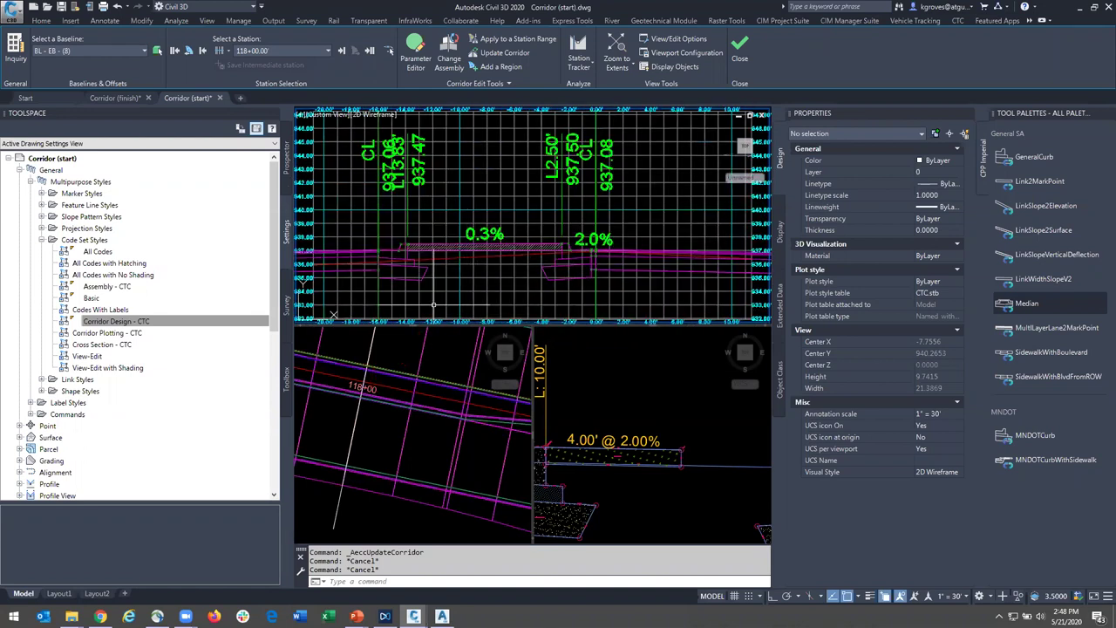
# - Compare the median gap of the Link2MarkPoint assemblies with the median of the assembly built with the Median subassembly
pyautogui.click(599, 403)
pyautogui.scroll(-3, 601, 410)
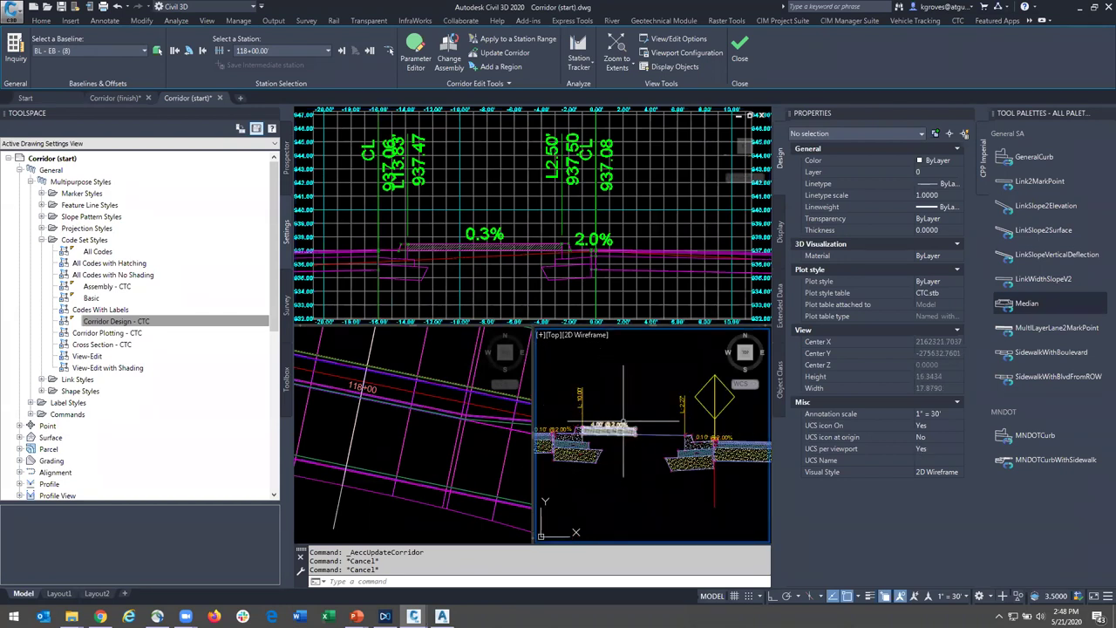
pyautogui.moveTo(653, 455); pyautogui.dragTo(601, 432, button='middle')
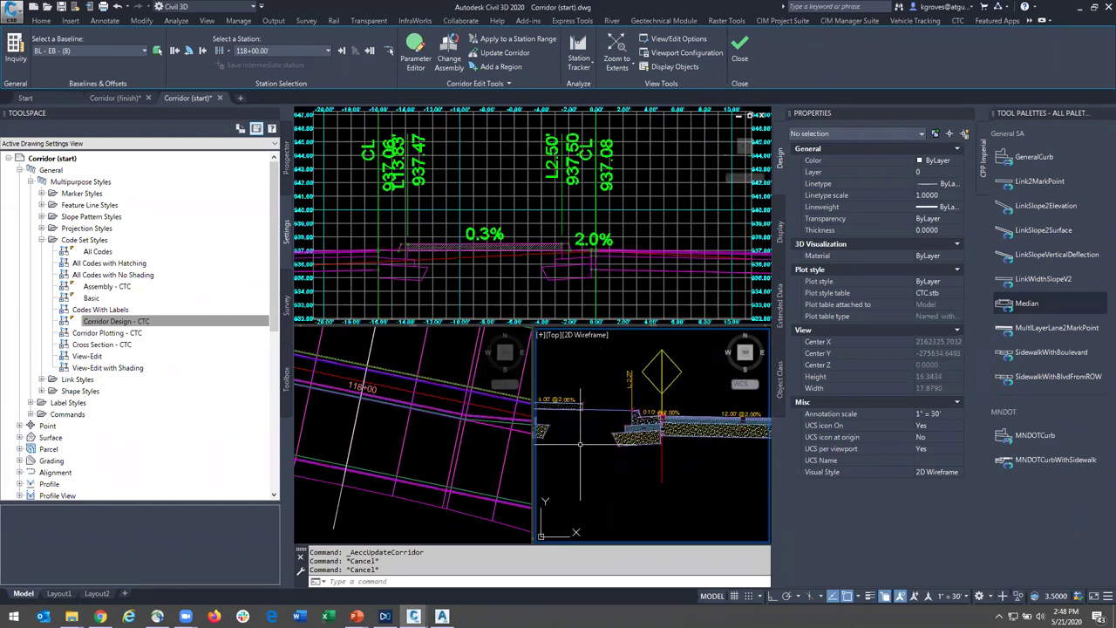
pyautogui.scroll(-5, 597, 430)
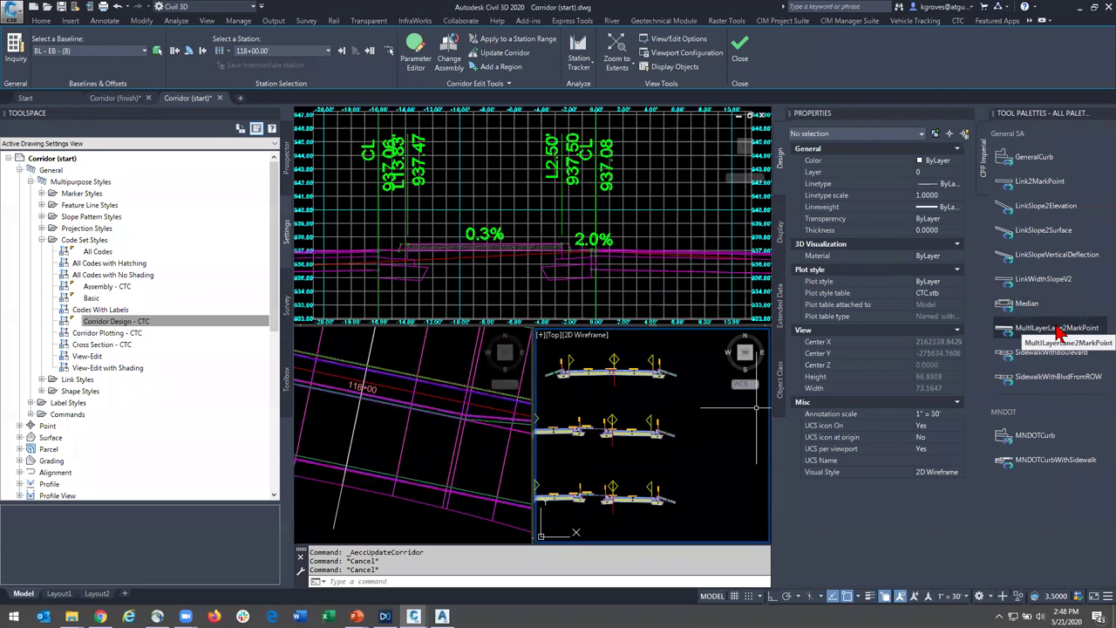
pyautogui.scroll(10, 569, 434)
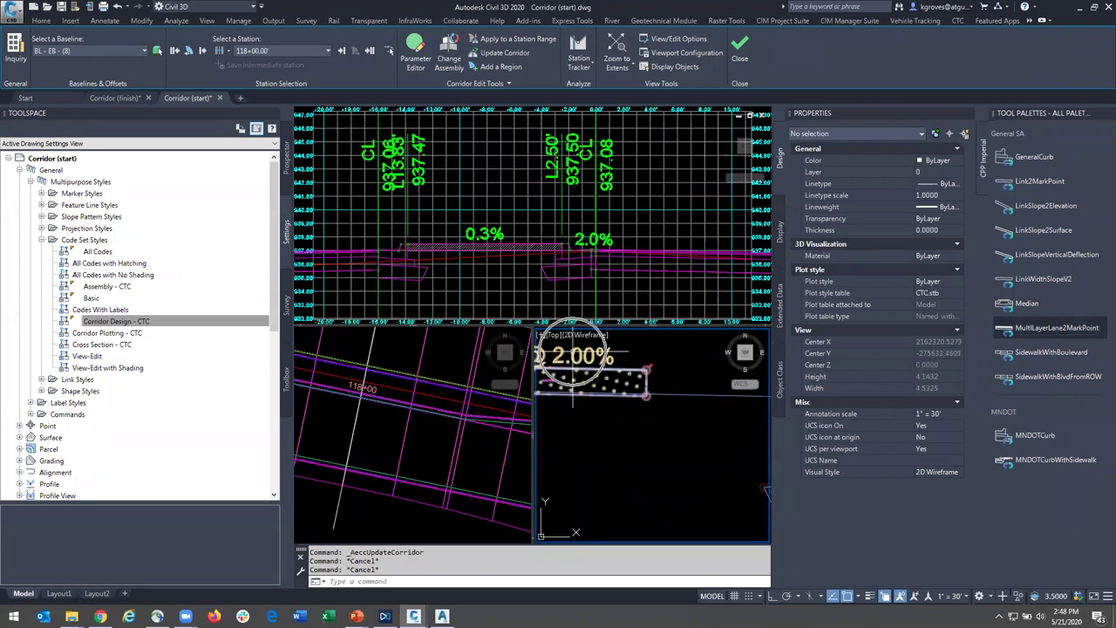
pyautogui.scroll(-10, 599, 454)
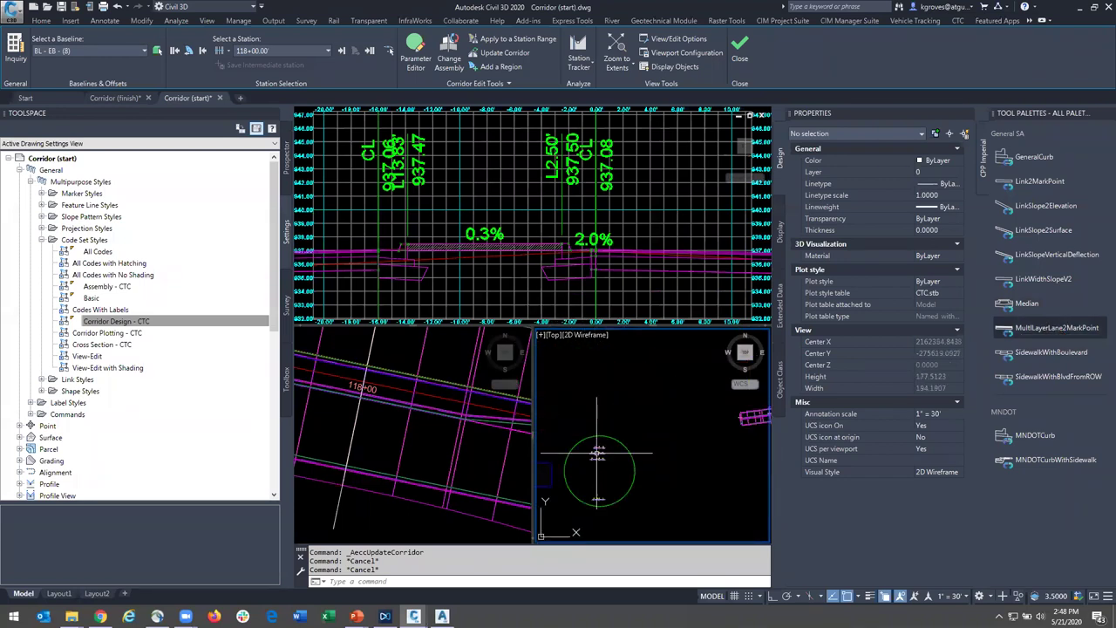
pyautogui.scroll(10, 598, 499)
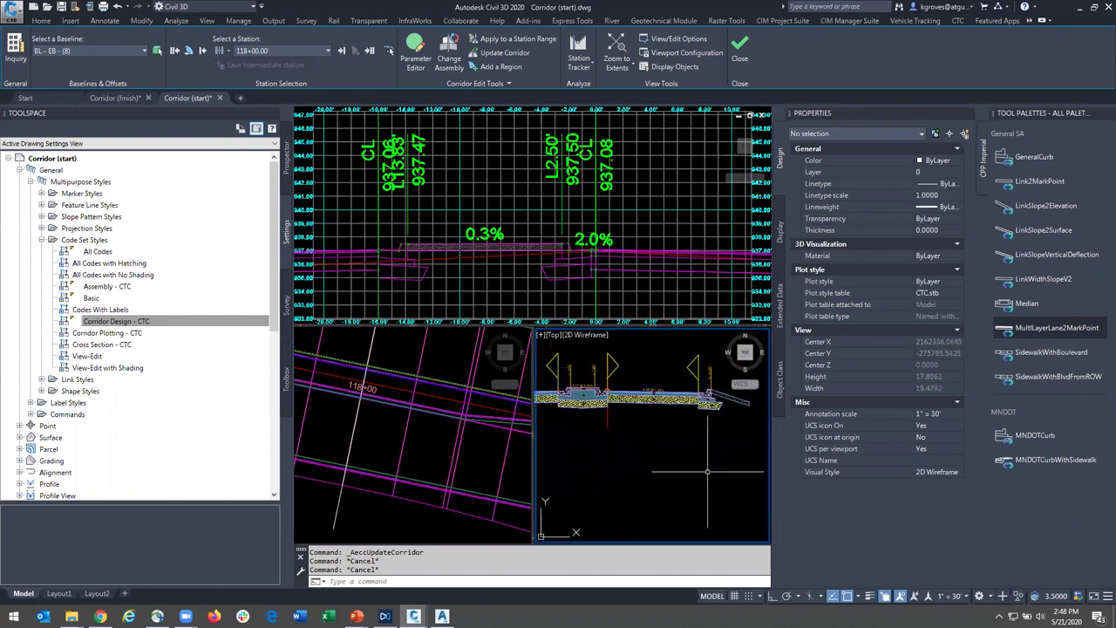
pyautogui.scroll(5, 660, 427)
pyautogui.scroll(-3, 708, 498)
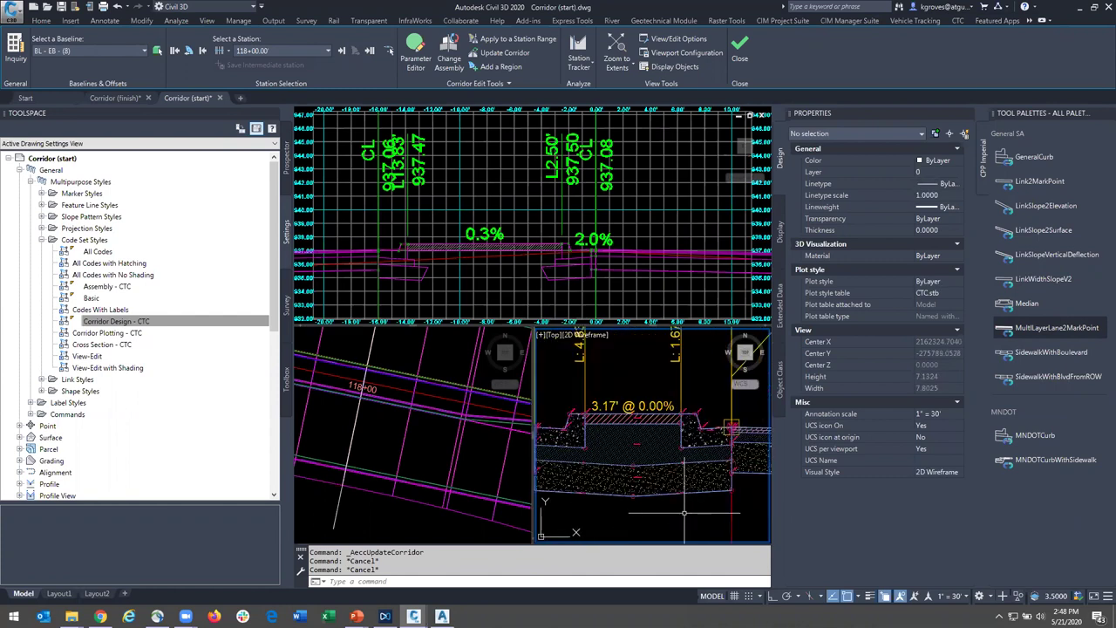
# - Inspect the Median subassembly's layers and parameters, and open its Distance between Flange of Curbs value
pyautogui.click(708, 497)
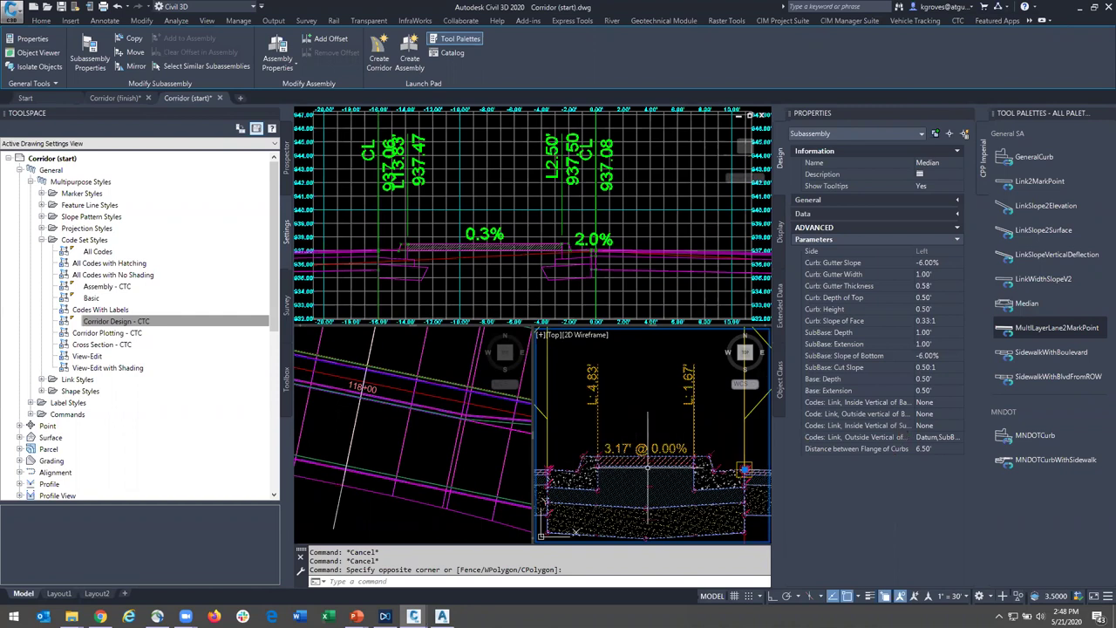
pyautogui.scroll(4, 657, 471)
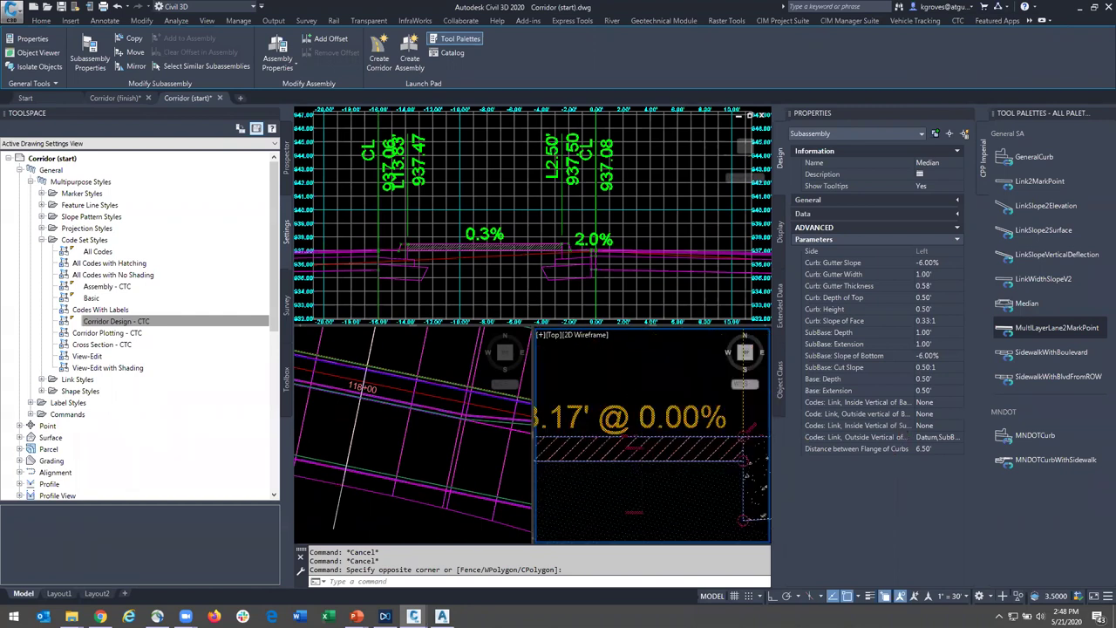
pyautogui.scroll(-5, 696, 455)
pyautogui.scroll(5, 653, 465)
pyautogui.moveTo(651, 468); pyautogui.dragTo(648, 426, button='middle')
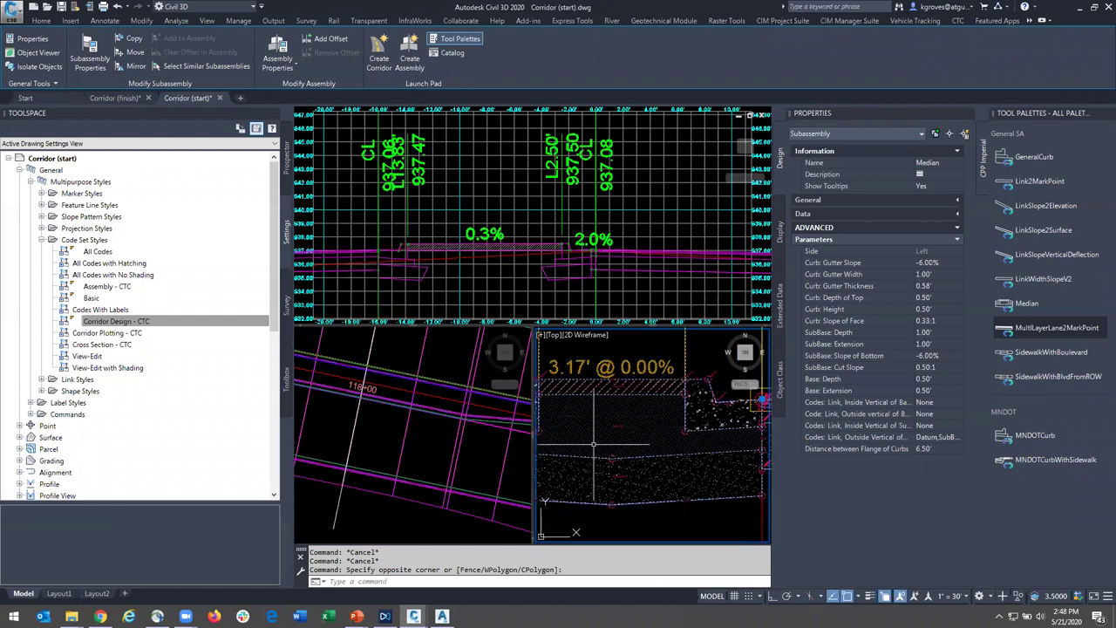
pyautogui.scroll(4, 625, 424)
pyautogui.scroll(-4, 626, 424)
pyautogui.scroll(-3, 632, 479)
pyautogui.click(938, 448)
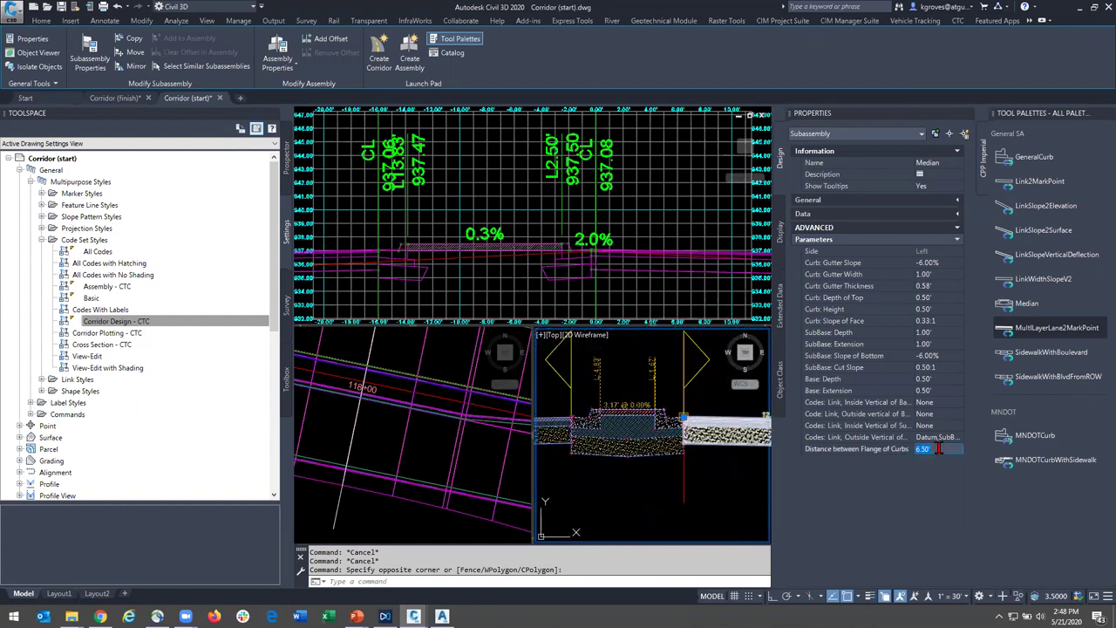